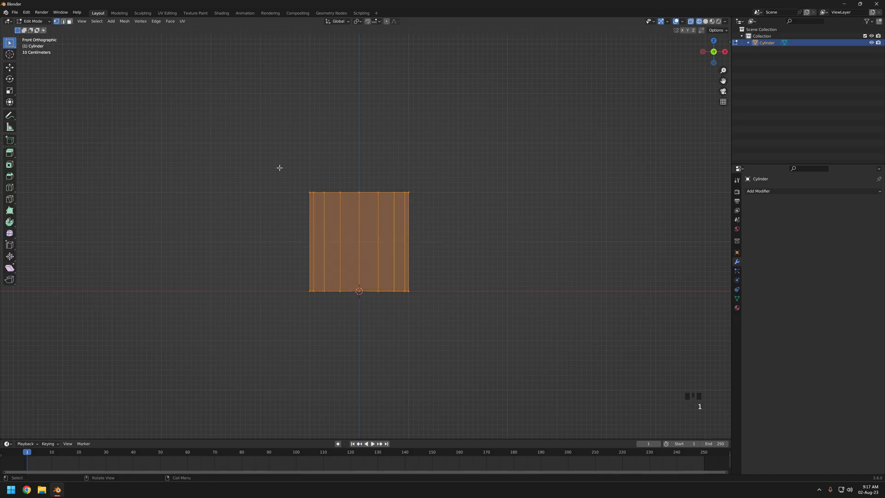
Raise the cylinder's top ring along Z and scale it to about 0.66 so the body tapers upward
{"action": "key", "text": "g"}
{"action": "key", "text": "z"}
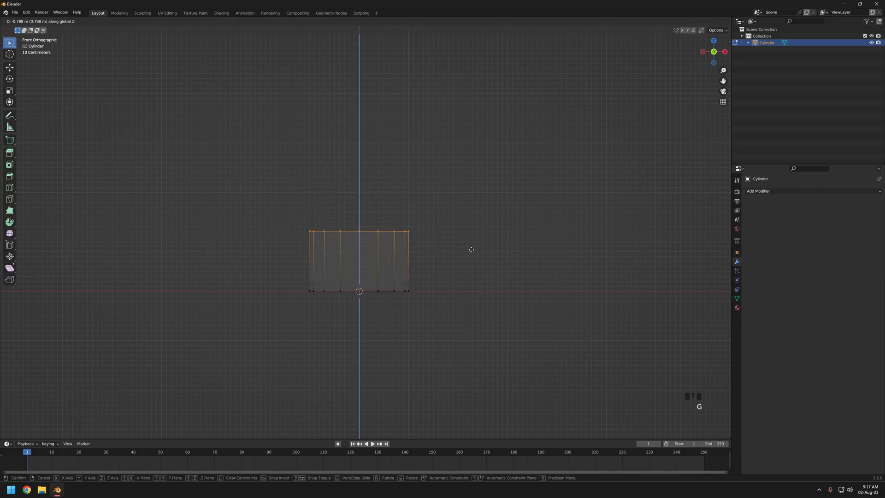
{"action": "left_click", "coordinate": [471, 187]}
{"action": "key", "text": "s"}
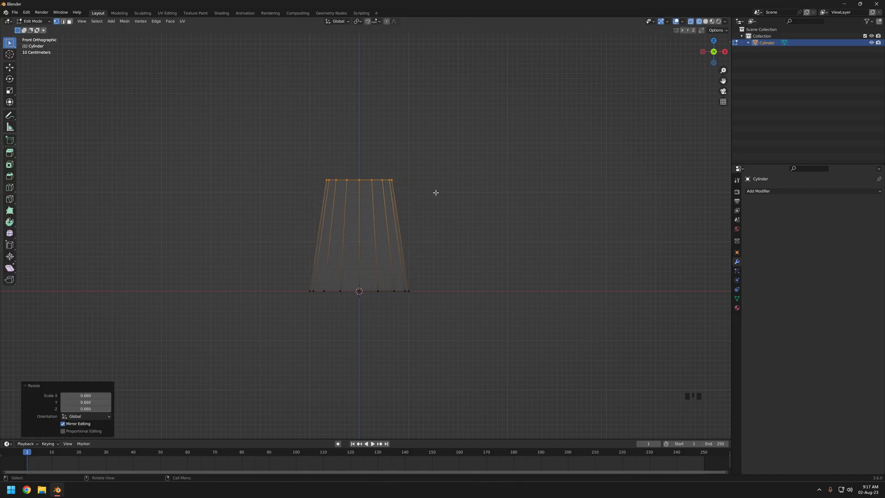
Delete the face that closes the tapered cylinder's top
{"action": "middle_click_drag", "start_coordinate": [437, 202], "coordinate": [440, 247]}
{"action": "key", "text": "x"}
{"action": "left_click", "coordinate": [416, 212]}
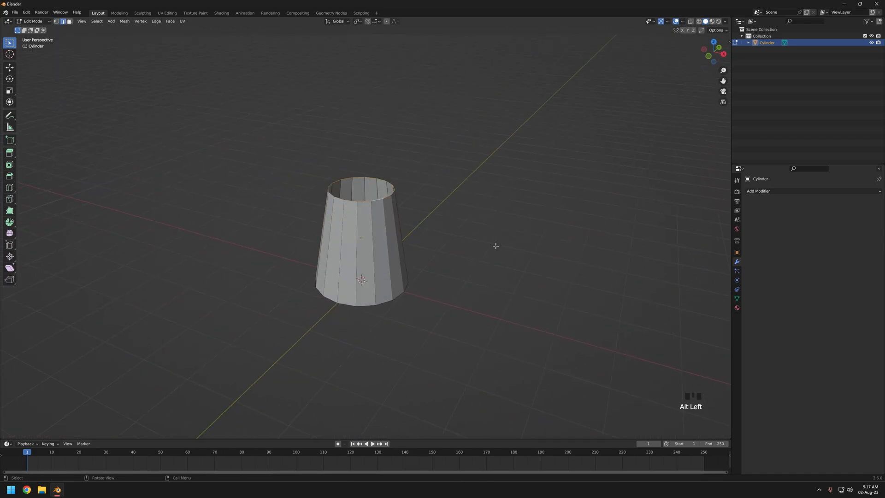
Extrude the open top edge upward and scale it outward into a wide funnel-shaped bowl
{"action": "left_click", "coordinate": [496, 203]}
{"action": "key", "text": "s"}
{"action": "left_click", "coordinate": [670, 263]}
{"action": "scroll", "coordinate": [461, 239], "scroll_direction": "down", "scroll_amount": 3}
{"action": "middle_click_drag", "start_coordinate": [458, 240], "coordinate": [410, 239], "text": "shift"}
Adjust the bowl rim's height along Z and scale the rim along X
{"action": "key", "text": "g"}
{"action": "key", "text": "z"}
{"action": "left_click", "coordinate": [472, 232]}
{"action": "key", "text": "z"}
{"action": "left_click", "coordinate": [525, 270]}
{"action": "key", "text": "s"}
{"action": "key", "text": "x"}
{"action": "left_click", "coordinate": [518, 266]}
Flatten the positive-Y end of the rim by moving its vertex about -0.5 m along Y with smooth proportional editing
{"action": "key", "text": "1"}
{"action": "left_click", "coordinate": [442, 209]}
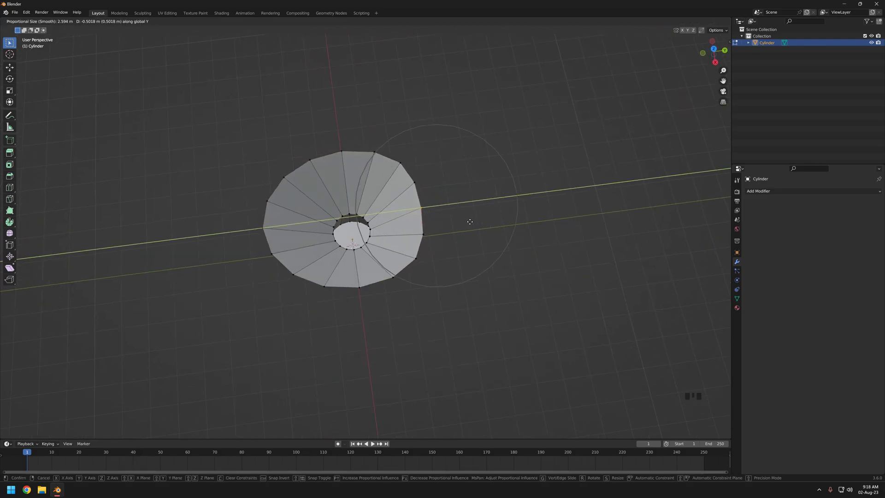
{"action": "left_click", "coordinate": [472, 222]}
Stretch the opposite end of the rim by moving its vertex about -0.27 m along Y with proportional editing
{"action": "left_click", "coordinate": [428, 215], "text": "alt"}
{"action": "middle_click_drag", "start_coordinate": [576, 250], "coordinate": [561, 245]}
{"action": "left_click", "coordinate": [467, 206]}
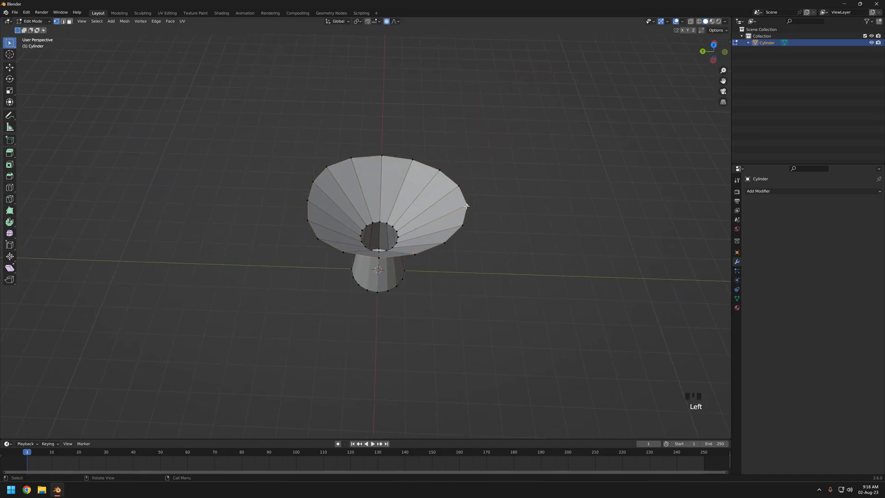
{"action": "left_click", "coordinate": [517, 221]}
{"action": "middle_click_drag", "start_coordinate": [517, 220], "coordinate": [407, 178]}
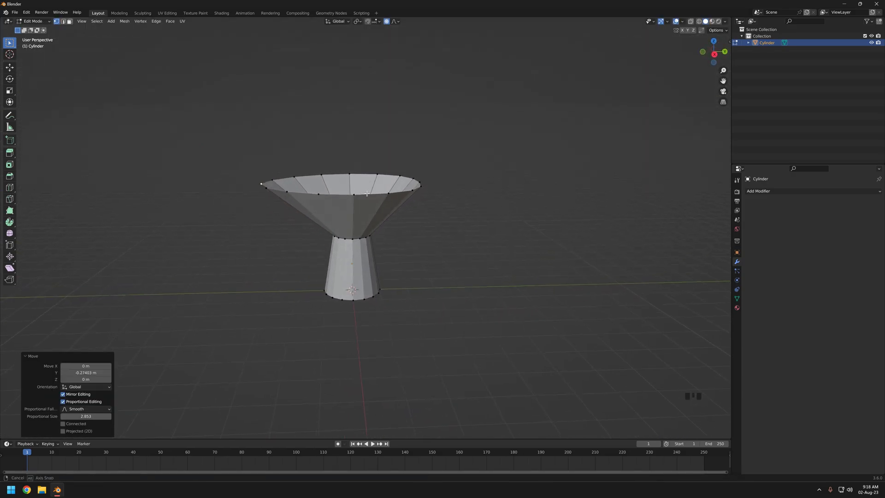
Shift the whole rim about 0.09 m along Y and ease its negative-Y end inward with proportional editing
{"action": "left_click", "coordinate": [367, 192], "text": "alt"}
{"action": "left_click", "coordinate": [443, 233]}
{"action": "middle_click_drag", "start_coordinate": [443, 232], "coordinate": [459, 247]}
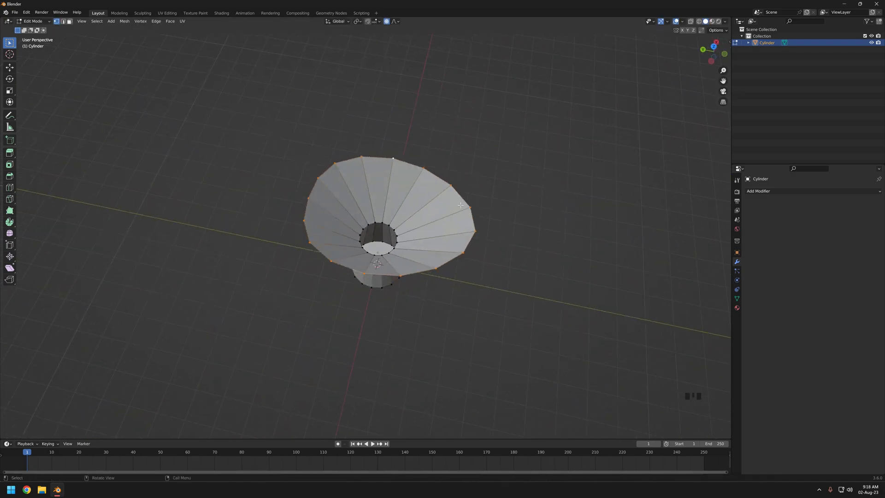
{"action": "left_click", "coordinate": [531, 249]}
{"action": "middle_click_drag", "start_coordinate": [532, 249], "coordinate": [461, 247]}
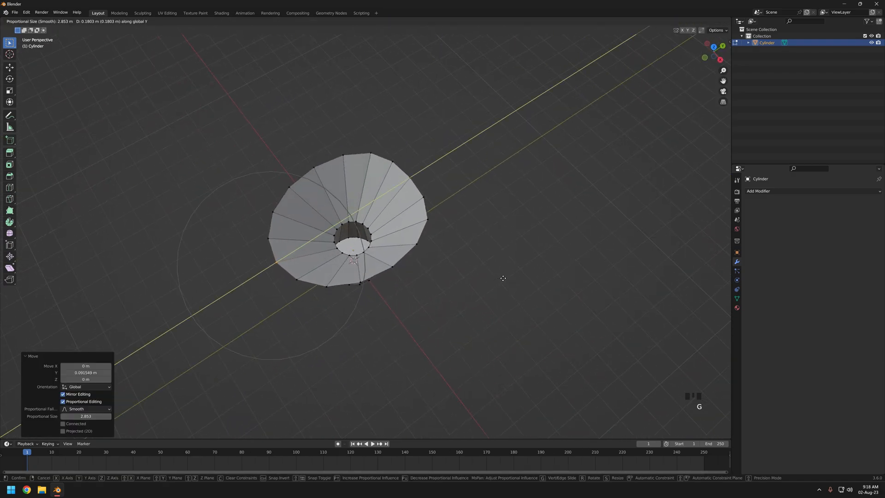
Extrude the whole rim loop straight up along Z by about 0.5 m
{"action": "left_click", "coordinate": [429, 205], "text": "alt"}
{"action": "middle_click_drag", "start_coordinate": [430, 205], "coordinate": [444, 264]}
{"action": "scroll", "coordinate": [454, 238], "scroll_direction": "up", "scroll_amount": 2}
{"action": "key", "text": "e"}
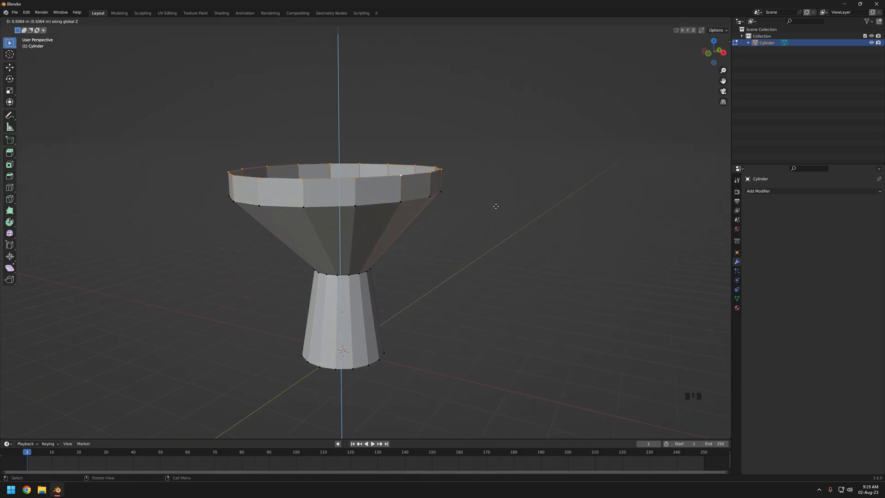
Add a loop cut around the funnel's middle and push its two Y ends outward with proportional editing
{"action": "middle_click_drag", "start_coordinate": [465, 265], "coordinate": [412, 260]}
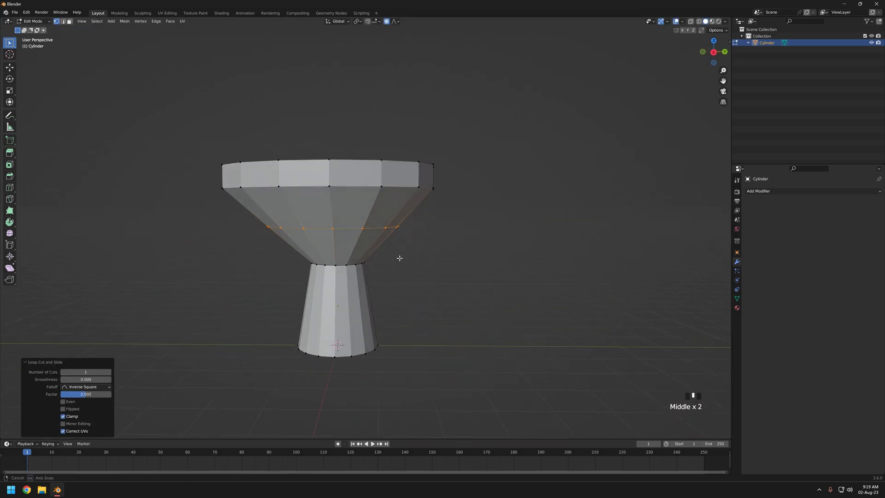
{"action": "key", "text": "g"}
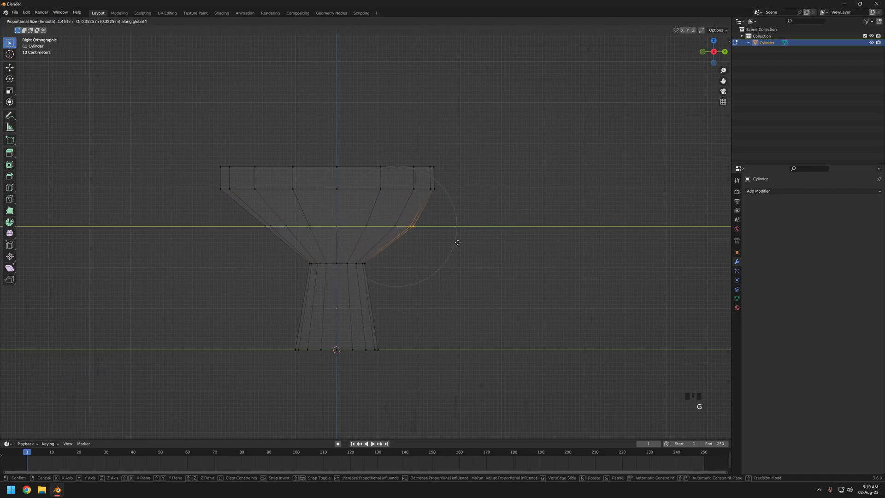
{"action": "left_click", "coordinate": [464, 241]}
{"action": "left_click", "coordinate": [273, 233]}
{"action": "key", "text": "g"}
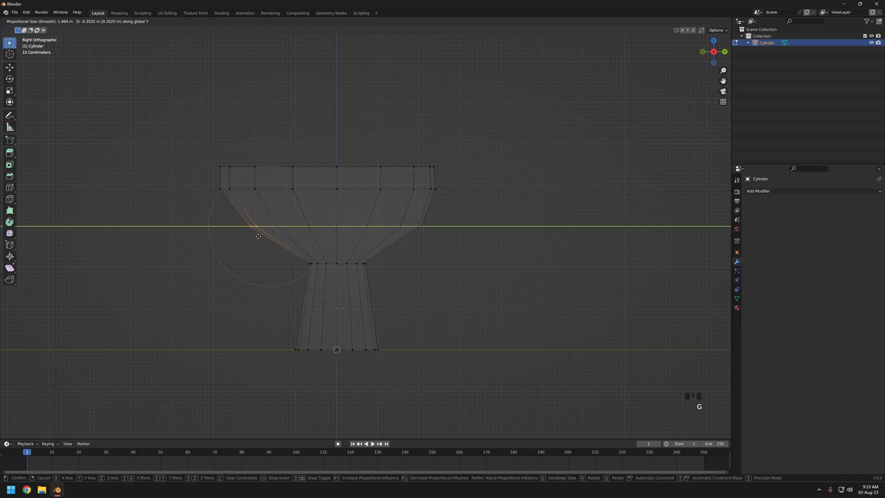
{"action": "left_click", "coordinate": [258, 236]}
Scale the middle loop's vertices outward along X with proportional editing in the front view
{"action": "middle_click_drag", "start_coordinate": [258, 236], "coordinate": [303, 220]}
{"action": "left_click_drag", "start_coordinate": [430, 238], "coordinate": [431, 239]}
{"action": "key", "text": "s"}
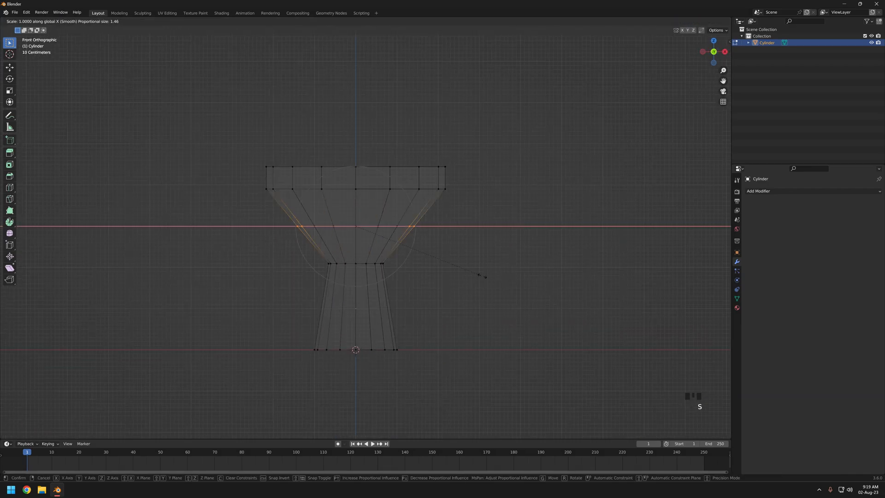
{"action": "left_click", "coordinate": [511, 277]}
Lower the bowl's upper band and its middle loop along Z
{"action": "key", "text": "shift+z"}
{"action": "middle_click_drag", "start_coordinate": [470, 271], "coordinate": [369, 263]}
{"action": "scroll", "coordinate": [369, 258], "scroll_direction": "down", "scroll_amount": 2}
{"action": "key", "text": "shift+z"}
{"action": "left_click_drag", "start_coordinate": [233, 157], "coordinate": [450, 216]}
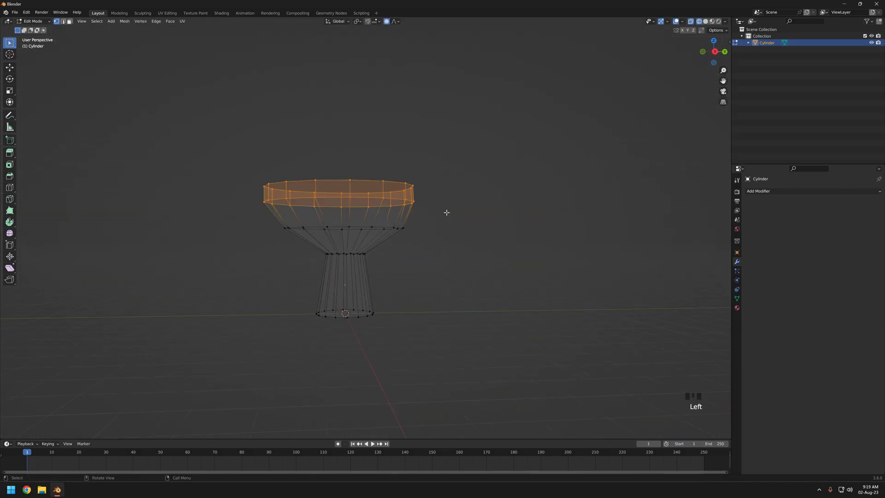
{"action": "key", "text": "g"}
{"action": "key", "text": "z"}
{"action": "left_click", "coordinate": [461, 240]}
{"action": "key", "text": "g"}
{"action": "left_click", "coordinate": [462, 248]}
Adjust the neck ring beneath the bowl and the loop around the bowl's middle
{"action": "left_click", "coordinate": [326, 247], "text": "alt"}
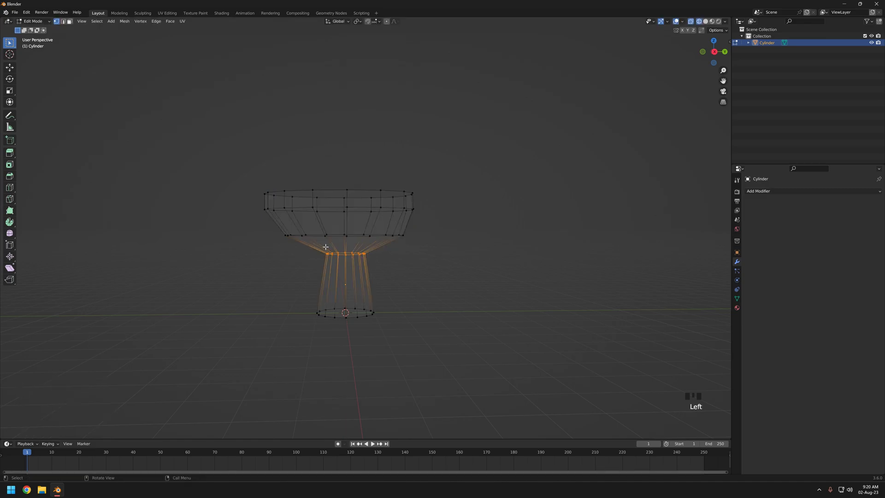
{"action": "left_click", "coordinate": [435, 279]}
{"action": "key", "text": "shift+z"}
{"action": "mouse_move", "coordinate": [413, 263]}
{"action": "middle_mouse_down"}
{"action": "mouse_move", "coordinate": [440, 272]}
{"action": "mouse_move", "coordinate": [474, 265]}
{"action": "mouse_move", "coordinate": [407, 253]}
{"action": "mouse_move", "coordinate": [438, 270]}
{"action": "mouse_move", "coordinate": [381, 245]}
{"action": "middle_mouse_up"}
{"action": "left_click", "coordinate": [392, 241], "text": "alt"}
{"action": "left_click", "coordinate": [469, 250]}
{"action": "scroll", "coordinate": [381, 245], "scroll_direction": "up", "scroll_amount": 3}
{"action": "left_click", "coordinate": [467, 254]}
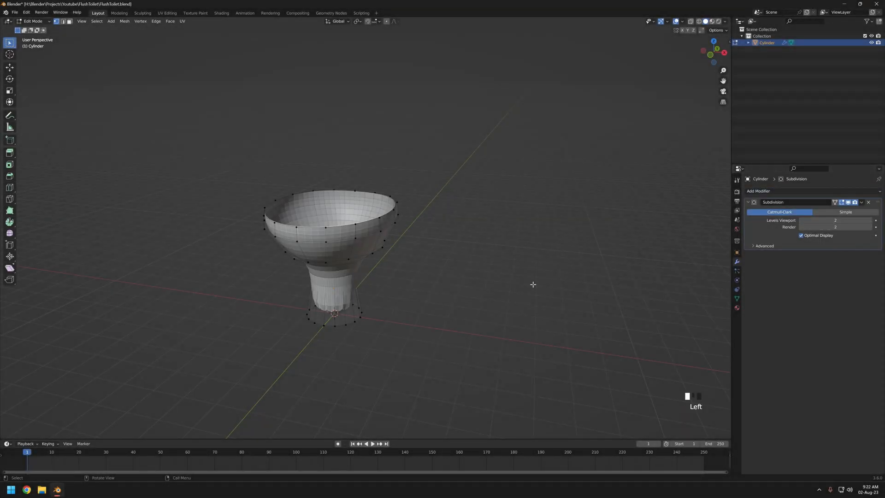
Open up the pedestal's bottom face and shade the object smooth
{"action": "middle_click_drag", "start_coordinate": [533, 284], "coordinate": [395, 300]}
{"action": "left_click", "coordinate": [324, 294]}
{"action": "key", "text": "Tab"}
{"action": "right_click", "coordinate": [340, 245]}
{"action": "left_click", "coordinate": [340, 245]}
{"action": "key", "text": "Tab"}
Select the neck's edge loop in wireframe and add a mean crease to sharpen it
{"action": "middle_click_drag", "start_coordinate": [387, 265], "coordinate": [323, 253]}
{"action": "scroll", "coordinate": [328, 265], "scroll_direction": "up", "scroll_amount": 3}
{"action": "key", "text": "shift+z"}
{"action": "key", "text": "2"}
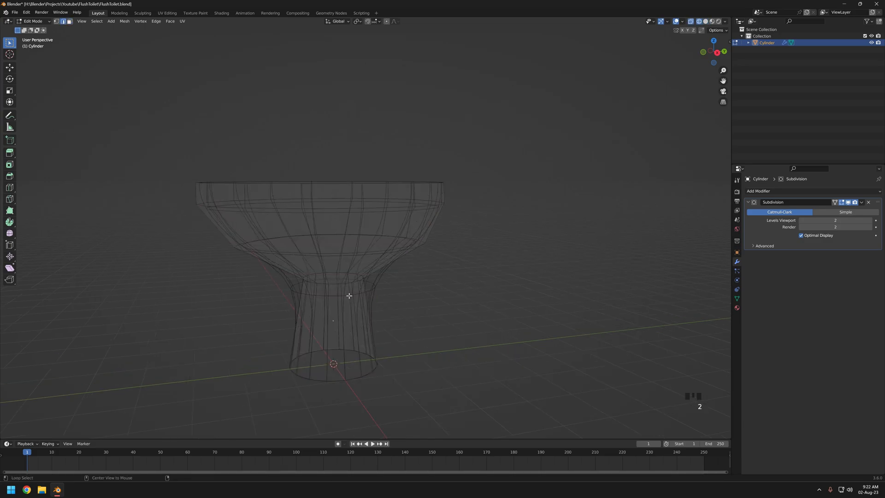
{"action": "key", "text": "n"}
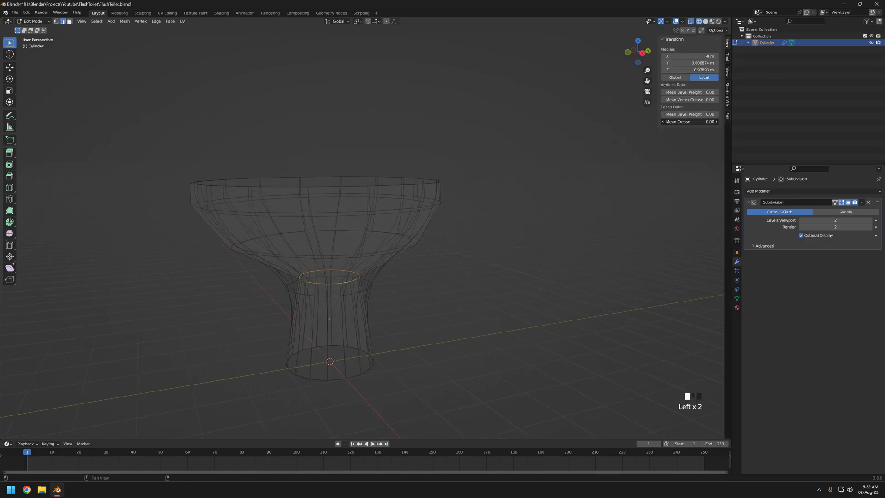
{"action": "key", "text": "shift+z"}
Scale the pedestal's base ring up by a factor of about 1.19
{"action": "middle_click_drag", "start_coordinate": [386, 372], "coordinate": [399, 369]}
{"action": "middle_click_drag", "start_coordinate": [380, 401], "coordinate": [356, 393]}
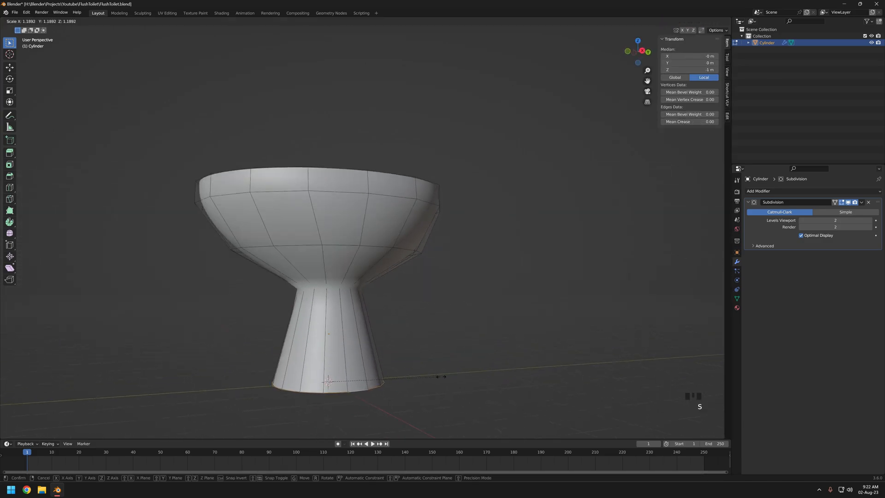
{"action": "left_click", "coordinate": [441, 376]}
Scale up the neck ring to widen the narrowest part of the pedestal
{"action": "key", "text": "shift+z"}
{"action": "left_click", "coordinate": [336, 289], "text": "alt"}
{"action": "key", "text": "s"}
{"action": "left_click", "coordinate": [435, 306]}
{"action": "key", "text": "shift+z"}
{"action": "mouse_move", "coordinate": [357, 304]}
{"action": "middle_mouse_down"}
{"action": "mouse_move", "coordinate": [369, 350]}
{"action": "mouse_move", "coordinate": [383, 321]}
{"action": "mouse_move", "coordinate": [356, 306]}
{"action": "middle_mouse_up"}
Lower the upper part of the bowl along Z and fine-tune its height
{"action": "key", "text": "z"}
{"action": "key", "text": "1"}
{"action": "left_click_drag", "start_coordinate": [194, 106], "coordinate": [500, 217]}
{"action": "key", "text": "g"}
{"action": "key", "text": "z"}
{"action": "left_click", "coordinate": [501, 231]}
{"action": "key", "text": "shift+z"}
{"action": "middle_click_drag", "start_coordinate": [454, 273], "coordinate": [460, 265]}
{"action": "key", "text": "g"}
{"action": "key", "text": "z"}
{"action": "left_click", "coordinate": [535, 252]}
Lower the bowl's rim band along Z
{"action": "left_click_drag", "start_coordinate": [189, 116], "coordinate": [526, 200]}
{"action": "key", "text": "shift+z"}
{"action": "key", "text": "shift+z"}
{"action": "key", "text": "g"}
{"action": "key", "text": "z"}
{"action": "left_click", "coordinate": [534, 235]}
Add a loop cut around the bowl's rim band, close to its lower edge
{"action": "key", "text": "ctrl+r"}
{"action": "left_click", "coordinate": [330, 194]}
{"action": "middle_click_drag", "start_coordinate": [534, 235], "coordinate": [671, 144]}
{"action": "left_click", "coordinate": [330, 177]}
{"action": "scroll", "coordinate": [330, 177], "scroll_direction": "up", "scroll_amount": 2}
Scale the new loop in the rim band and adjust its height along Z
{"action": "key", "text": "s"}
{"action": "left_click", "coordinate": [508, 217]}
{"action": "key", "text": "g"}
{"action": "key", "text": "z"}
{"action": "left_click", "coordinate": [506, 214]}
{"action": "left_click", "coordinate": [339, 155], "text": "alt"}
{"action": "key", "text": "Tab"}
{"action": "scroll", "coordinate": [454, 191], "scroll_direction": "down", "scroll_amount": 5}
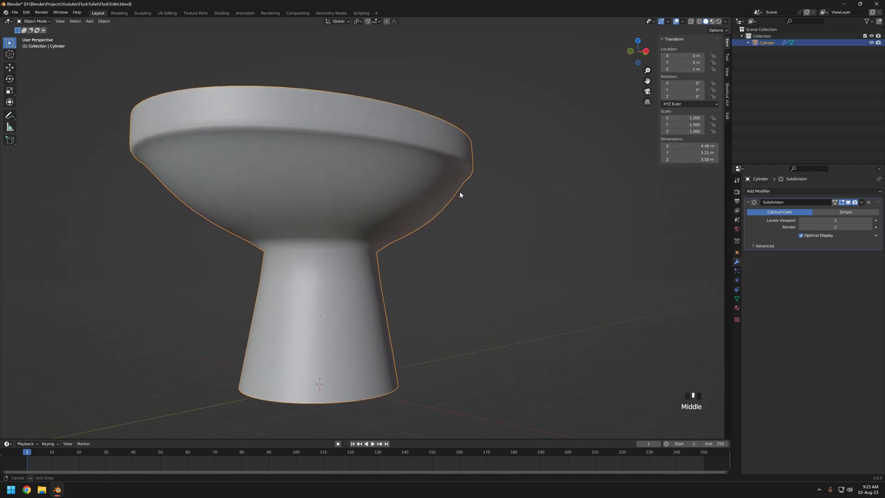
Set the mean crease of the neck's edge loop to 0.32
{"action": "middle_click_drag", "start_coordinate": [337, 208], "coordinate": [359, 202]}
{"action": "key", "text": "Tab"}
{"action": "left_click", "coordinate": [353, 182], "text": "alt"}
{"action": "left_click_drag", "start_coordinate": [690, 122], "coordinate": [694, 121]}
{"action": "key", "text": "z"}
{"action": "key", "text": "Tab"}
{"action": "middle_click_drag", "start_coordinate": [553, 198], "coordinate": [521, 195]}
{"action": "key", "text": "Tab"}
{"action": "left_click_drag", "start_coordinate": [693, 122], "coordinate": [686, 122]}
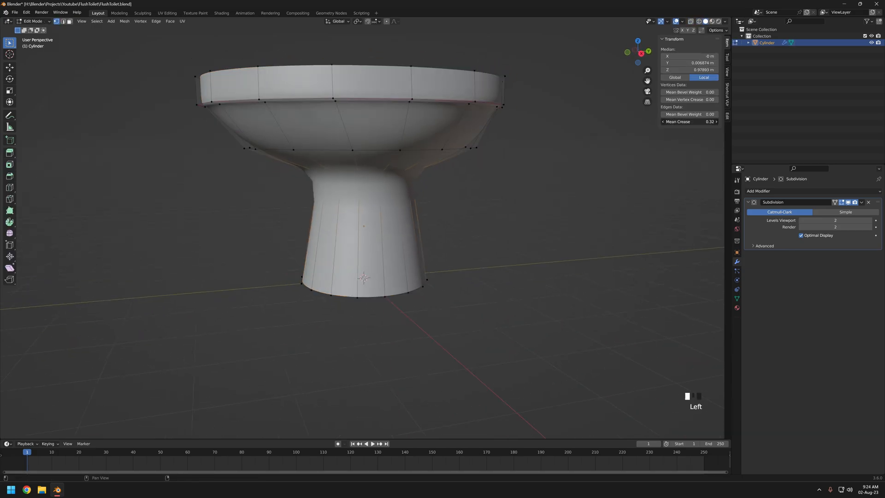
Set the Subdivision modifier's viewport level to 3
{"action": "left_click", "coordinate": [870, 220]}
{"action": "key", "text": "Tab"}
{"action": "mouse_move", "coordinate": [664, 201]}
{"action": "middle_mouse_down"}
{"action": "mouse_move", "coordinate": [360, 184]}
{"action": "mouse_move", "coordinate": [473, 205]}
{"action": "mouse_move", "coordinate": [421, 249]}
{"action": "mouse_move", "coordinate": [471, 222]}
{"action": "mouse_move", "coordinate": [372, 234]}
{"action": "mouse_move", "coordinate": [348, 193]}
{"action": "middle_mouse_up"}
Select the pedestal's base ring and scale it along X
{"action": "key", "text": "Tab"}
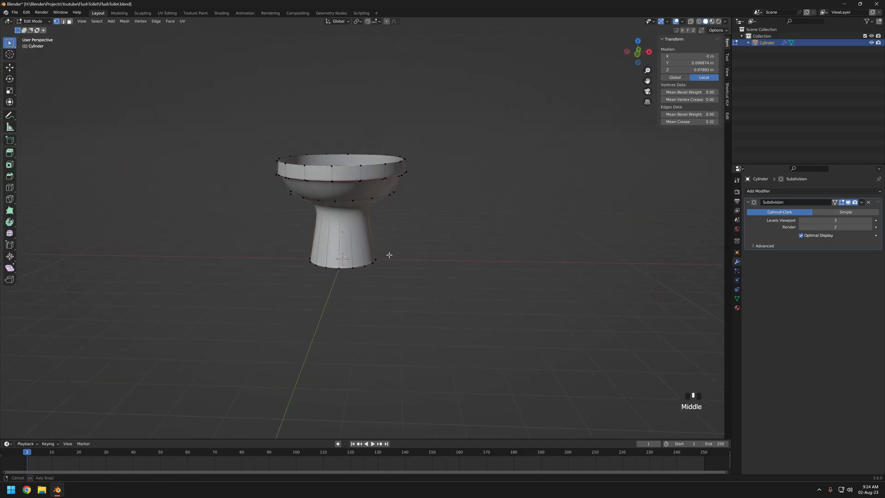
{"action": "scroll", "coordinate": [359, 276], "scroll_direction": "up", "scroll_amount": 3}
{"action": "key", "text": "z"}
{"action": "left_click", "coordinate": [326, 299]}
{"action": "middle_click_drag", "start_coordinate": [326, 299], "coordinate": [316, 310]}
{"action": "left_click", "coordinate": [339, 298], "text": "alt"}
{"action": "mouse_move", "coordinate": [523, 290]}
{"action": "middle_mouse_down"}
{"action": "mouse_move", "coordinate": [478, 288]}
{"action": "mouse_move", "coordinate": [464, 174]}
{"action": "mouse_move", "coordinate": [300, 277]}
{"action": "mouse_move", "coordinate": [468, 288]}
{"action": "mouse_move", "coordinate": [417, 257]}
{"action": "mouse_move", "coordinate": [463, 270]}
{"action": "mouse_move", "coordinate": [388, 251]}
{"action": "mouse_move", "coordinate": [507, 255]}
{"action": "mouse_move", "coordinate": [534, 223]}
{"action": "middle_mouse_up"}
{"action": "key", "text": "s"}
{"action": "key", "text": "x"}
{"action": "left_click", "coordinate": [450, 281]}
Adjust the overall size of the base ring
{"action": "key", "text": "z"}
{"action": "left_click", "coordinate": [470, 282]}
{"action": "left_click", "coordinate": [471, 284]}
{"action": "key", "text": "s"}
{"action": "left_click", "coordinate": [437, 263]}
Extrude the bowl's top rim loop in place and scale it inward to form the lip
{"action": "left_click", "coordinate": [392, 153], "text": "alt"}
{"action": "key", "text": "e"}
{"action": "right_click", "coordinate": [539, 249]}
{"action": "key", "text": "s"}
{"action": "left_click", "coordinate": [555, 266]}
Reposition the lip's inner loop and refine its scale
{"action": "key", "text": "g"}
{"action": "left_click", "coordinate": [539, 98]}
{"action": "middle_click_drag", "start_coordinate": [491, 163], "coordinate": [438, 159]}
{"action": "scroll", "coordinate": [479, 161], "scroll_direction": "up", "scroll_amount": 2}
{"action": "middle_click_drag", "start_coordinate": [525, 164], "coordinate": [531, 225], "text": "shift"}
{"action": "key", "text": "s"}
{"action": "left_click", "coordinate": [545, 185]}
Extrude the rim lip's inner loop and move the new loop down along Z
{"action": "middle_click_drag", "start_coordinate": [544, 184], "coordinate": [533, 251]}
{"action": "left_click", "coordinate": [834, 202]}
{"action": "key", "text": "g"}
{"action": "key", "text": "z"}
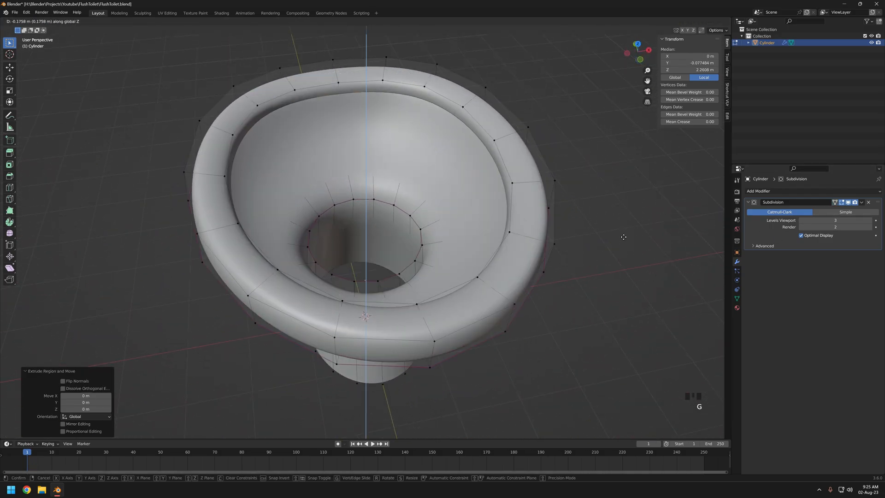
{"action": "left_click", "coordinate": [625, 251]}
Push the extruded loop outward beneath the lip with a Shrink/Fatten offset of about 0.149 m
{"action": "scroll", "coordinate": [626, 251], "scroll_direction": "down", "scroll_amount": 2}
{"action": "middle_click_drag", "start_coordinate": [626, 251], "coordinate": [572, 255]}
{"action": "key", "text": "KP_1"}
{"action": "key", "text": "z"}
{"action": "scroll", "coordinate": [535, 211], "scroll_direction": "up", "scroll_amount": 2}
{"action": "left_click", "coordinate": [567, 222]}
{"action": "key", "text": "z"}
{"action": "key", "text": "KP_1"}
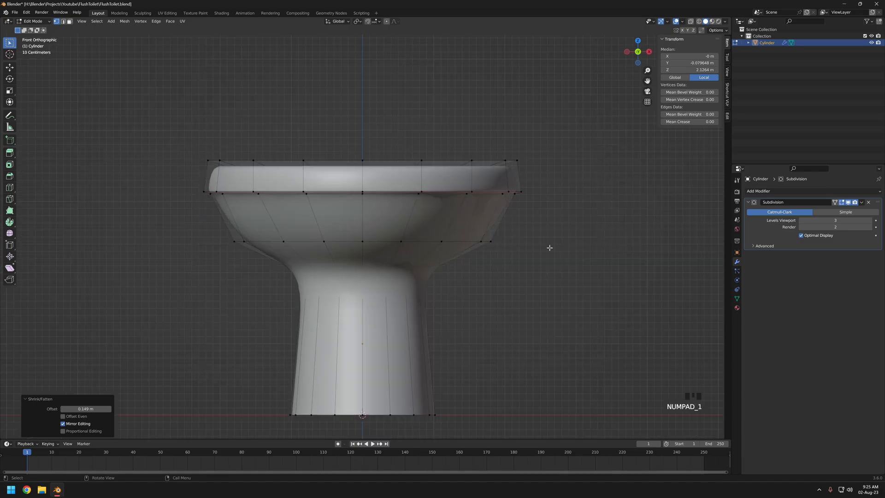
Extrude the loop under the lip again and move it straight down along Z inside the bowl, using the front wireframe view
{"action": "key", "text": "z"}
{"action": "right_click", "coordinate": [571, 231]}
{"action": "key", "text": "g"}
{"action": "key", "text": "z"}
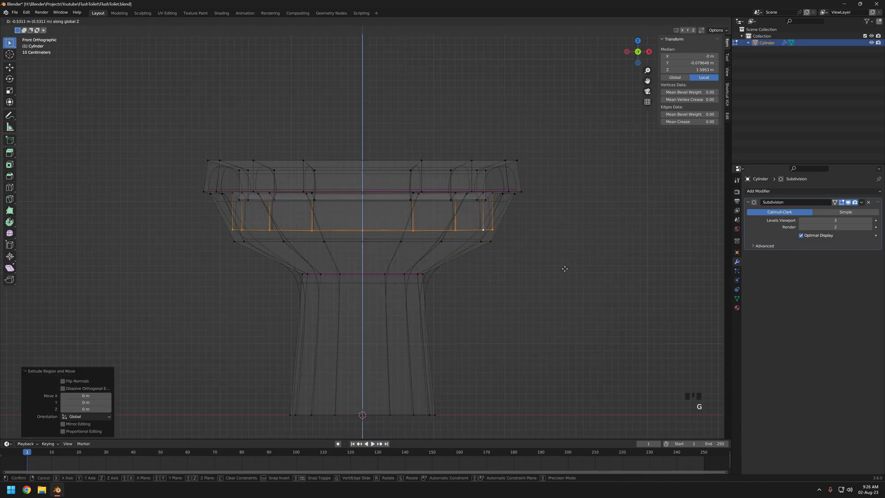
{"action": "left_click", "coordinate": [426, 291]}
{"action": "key", "text": "z"}
Shift the inner bowl's lowest loop along Y and rescale it to fit inside the bowl
{"action": "middle_click_drag", "start_coordinate": [470, 267], "coordinate": [288, 240]}
{"action": "key", "text": "g"}
{"action": "key", "text": "y"}
{"action": "left_click", "coordinate": [419, 283]}
{"action": "scroll", "coordinate": [511, 302], "scroll_direction": "down", "scroll_amount": 4}
{"action": "key", "text": "s"}
{"action": "left_click", "coordinate": [506, 279]}
{"action": "key", "text": "Tab"}
{"action": "scroll", "coordinate": [455, 245], "scroll_direction": "up", "scroll_amount": 4}
{"action": "key", "text": "Tab"}
Select two of the rim's edge loops in turn and raise the mean crease of each
{"action": "key", "text": "2"}
{"action": "left_click", "coordinate": [454, 242], "text": "alt"}
{"action": "middle_click_drag", "start_coordinate": [454, 242], "coordinate": [456, 203]}
{"action": "left_click", "coordinate": [689, 122]}
{"action": "left_click_drag", "start_coordinate": [689, 121], "coordinate": [696, 122]}
{"action": "middle_click_drag", "start_coordinate": [535, 184], "coordinate": [530, 166]}
{"action": "left_click", "coordinate": [463, 198], "text": "alt"}
{"action": "left_click_drag", "start_coordinate": [689, 122], "coordinate": [707, 122]}
{"action": "middle_click_drag", "start_coordinate": [507, 184], "coordinate": [479, 239]}
Select the hidden edge loop under the inner lip and adjust its mean crease
{"action": "key", "text": "z"}
{"action": "mouse_move", "coordinate": [415, 193]}
{"action": "middle_mouse_down"}
{"action": "mouse_move", "coordinate": [363, 217]}
{"action": "mouse_move", "coordinate": [530, 205]}
{"action": "mouse_move", "coordinate": [511, 177]}
{"action": "middle_mouse_up"}
{"action": "scroll", "coordinate": [364, 217], "scroll_direction": "up", "scroll_amount": 4}
{"action": "key", "text": "z"}
{"action": "left_click", "coordinate": [511, 177], "text": "alt"}
{"action": "left_click_drag", "start_coordinate": [689, 122], "coordinate": [702, 121]}
{"action": "mouse_move", "coordinate": [585, 178]}
{"action": "middle_mouse_down"}
{"action": "mouse_move", "coordinate": [449, 192]}
{"action": "mouse_move", "coordinate": [585, 191]}
{"action": "middle_mouse_up"}
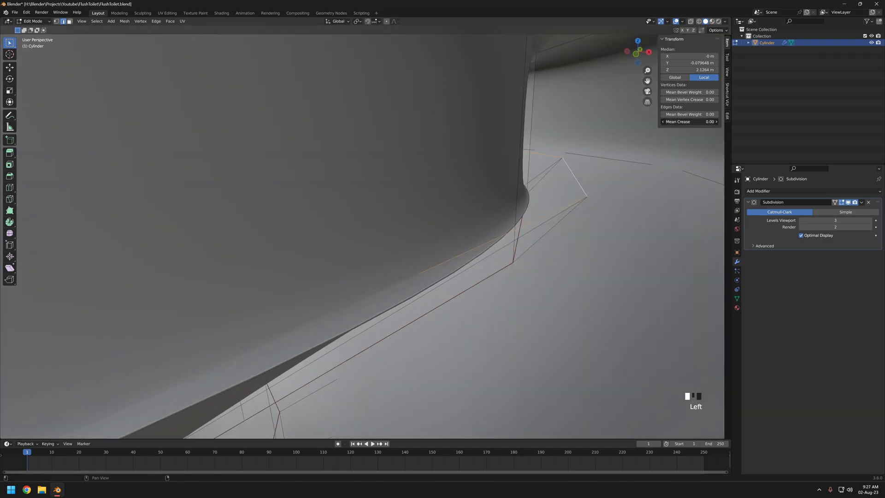
{"action": "scroll", "coordinate": [444, 206], "scroll_direction": "down", "scroll_amount": 8}
{"action": "key", "text": "Tab"}
{"action": "middle_click_drag", "start_coordinate": [439, 257], "coordinate": [397, 185]}
{"action": "scroll", "coordinate": [271, 223], "scroll_direction": "down", "scroll_amount": 5}
{"action": "scroll", "coordinate": [309, 222], "scroll_direction": "up", "scroll_amount": 4}
Select the front run of edges along the rim's lower outer loop and lower its mean crease to 0
{"action": "key", "text": "Tab"}
{"action": "left_click", "coordinate": [399, 169]}
{"action": "left_click", "coordinate": [263, 169], "text": "ctrl"}
{"action": "left_click_drag", "start_coordinate": [691, 122], "coordinate": [645, 122]}
{"action": "middle_click_drag", "start_coordinate": [417, 223], "coordinate": [361, 200]}
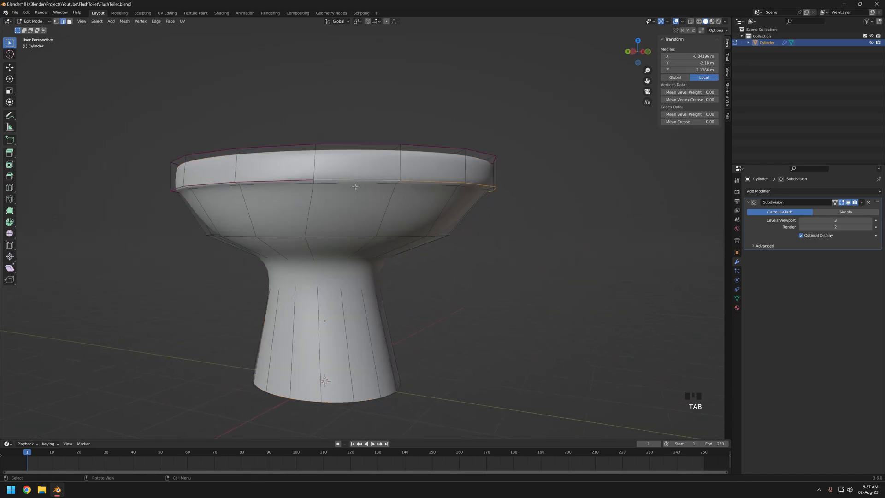
Select another run of edges along the rim's lower outer loop and fine-tune its mean crease
{"action": "left_click", "coordinate": [398, 192], "text": "shift"}
{"action": "middle_click_drag", "start_coordinate": [670, 148], "coordinate": [392, 189]}
{"action": "left_click", "coordinate": [392, 185]}
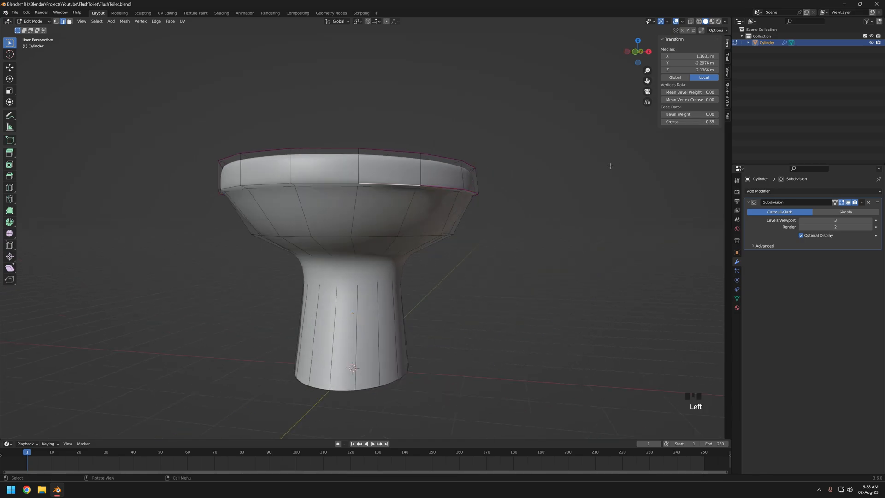
{"action": "scroll", "coordinate": [370, 154], "scroll_direction": "up", "scroll_amount": 2}
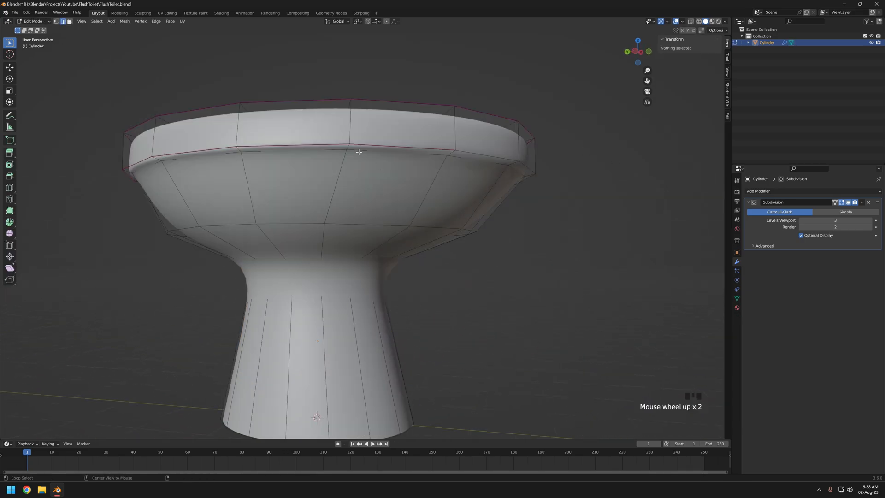
{"action": "left_click", "coordinate": [572, 238]}
{"action": "mouse_move", "coordinate": [364, 184]}
{"action": "middle_mouse_down"}
{"action": "mouse_move", "coordinate": [310, 172]}
{"action": "mouse_move", "coordinate": [386, 192]}
{"action": "mouse_move", "coordinate": [414, 189]}
{"action": "mouse_move", "coordinate": [374, 190]}
{"action": "middle_mouse_up"}
{"action": "left_click", "coordinate": [310, 172]}
{"action": "left_click", "coordinate": [416, 188], "text": "ctrl"}
{"action": "left_click_drag", "start_coordinate": [691, 122], "coordinate": [687, 122]}
{"action": "key", "text": "Tab"}
{"action": "middle_click_drag", "start_coordinate": [461, 212], "coordinate": [272, 207]}
{"action": "scroll", "coordinate": [362, 211], "scroll_direction": "down", "scroll_amount": 3}
{"action": "scroll", "coordinate": [368, 217], "scroll_direction": "up", "scroll_amount": 2}
{"action": "key", "text": "Tab"}
{"action": "right_click", "coordinate": [526, 249]}
{"action": "key", "text": "x"}
{"action": "left_click", "coordinate": [501, 275]}
{"action": "key", "text": "Tab"}
{"action": "key", "text": "Tab"}
Select the rear run of edges along the rim's lower outer loop and set its mean crease to about 0.37
{"action": "left_click", "coordinate": [405, 194]}
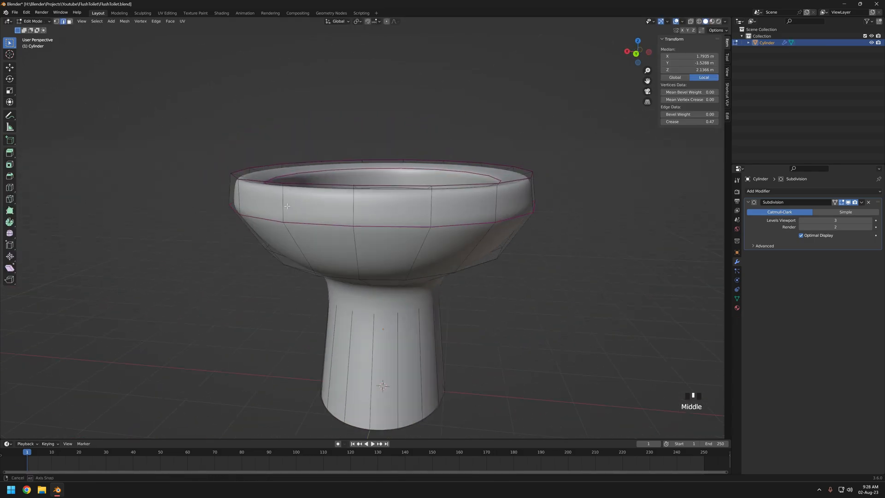
{"action": "left_click", "coordinate": [392, 224], "text": "ctrl"}
{"action": "middle_click_drag", "start_coordinate": [415, 212], "coordinate": [364, 203]}
{"action": "left_click", "coordinate": [427, 197], "text": "ctrl"}
{"action": "middle_click_drag", "start_coordinate": [427, 203], "coordinate": [357, 221]}
{"action": "left_click_drag", "start_coordinate": [689, 122], "coordinate": [696, 121]}
{"action": "middle_click_drag", "start_coordinate": [491, 207], "coordinate": [442, 207]}
{"action": "key", "text": "Tab"}
{"action": "middle_click_drag", "start_coordinate": [442, 208], "coordinate": [397, 209]}
{"action": "key", "text": "Tab"}
{"action": "left_click_drag", "start_coordinate": [689, 121], "coordinate": [708, 122]}
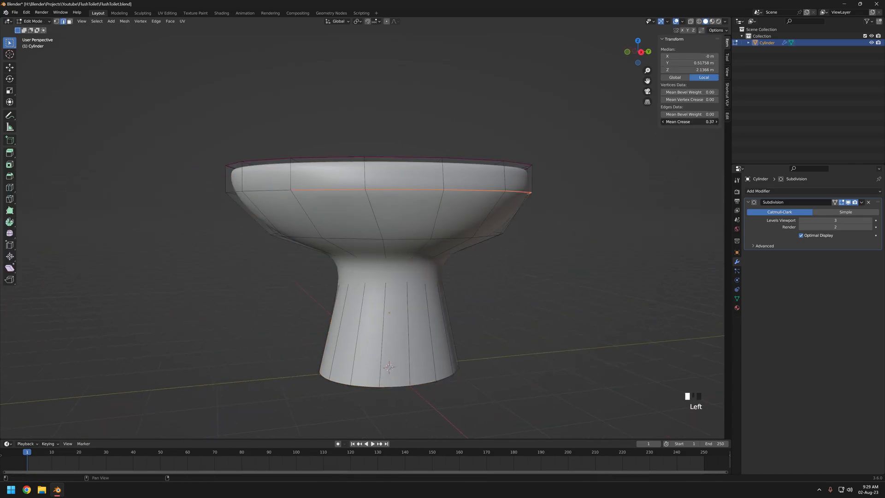
Add an edge loop around the bowl just beneath the rim's lower outer loop
{"action": "left_click", "coordinate": [293, 192]}
{"action": "key", "text": "Tab"}
{"action": "middle_click_drag", "start_coordinate": [295, 194], "coordinate": [350, 217]}
{"action": "key", "text": "Tab"}
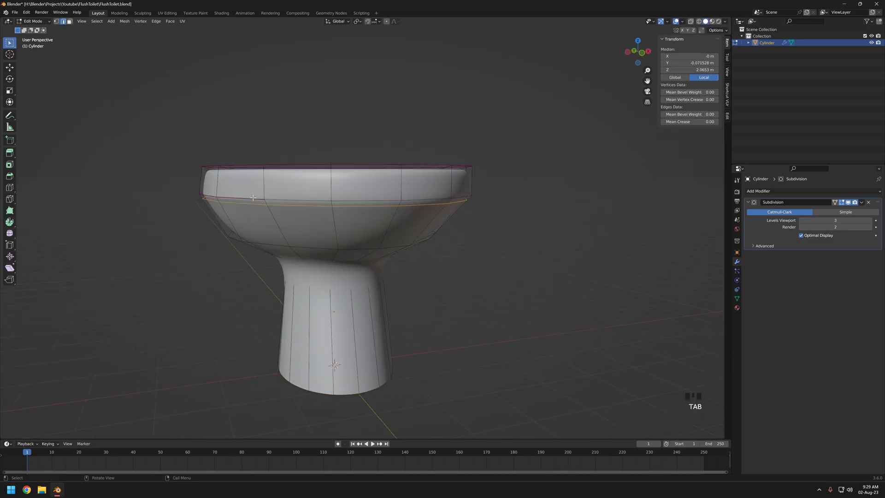
Reselect the rear run of the rim's lower outer edges and reduce its mean crease to about 0.27
{"action": "middle_click_drag", "start_coordinate": [422, 210], "coordinate": [373, 207]}
{"action": "left_click", "coordinate": [364, 200], "text": "ctrl"}
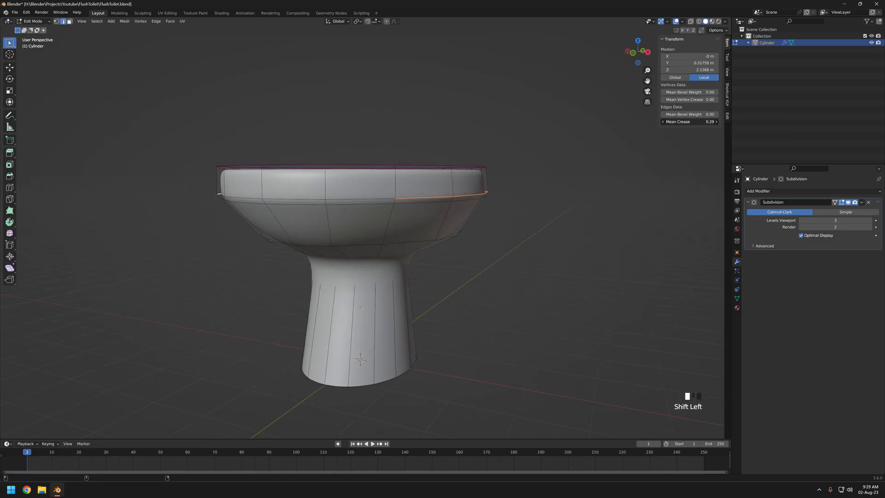
{"action": "key", "text": "Tab"}
{"action": "middle_click_drag", "start_coordinate": [438, 225], "coordinate": [617, 220]}
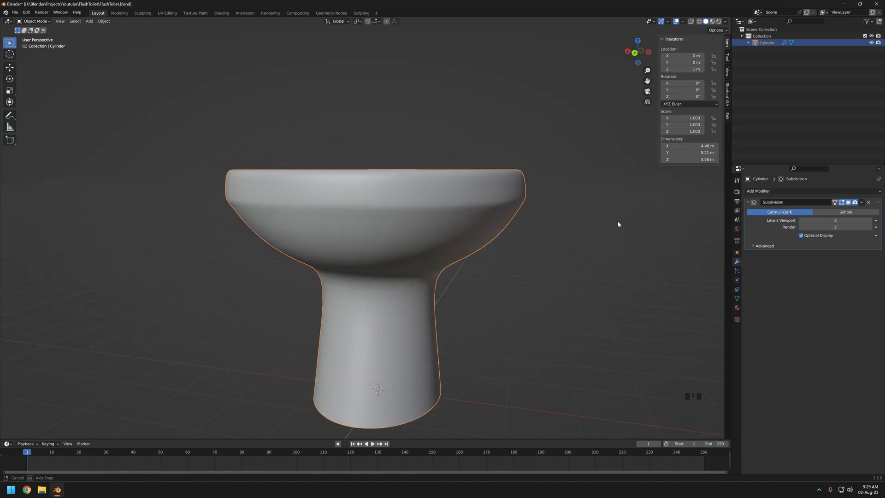
Try another loop cut around the bowl near the rim and undo it
{"action": "key", "text": "Tab"}
{"action": "key", "text": "ctrl+r"}
{"action": "left_click", "coordinate": [399, 205]}
{"action": "left_click", "coordinate": [400, 217]}
{"action": "key", "text": "Tab"}
{"action": "middle_click_drag", "start_coordinate": [400, 217], "coordinate": [341, 205]}
{"action": "key", "text": "ctrl+z"}
{"action": "key", "text": "ctrl+z"}
{"action": "key", "text": "ctrl+z"}
{"action": "mouse_move", "coordinate": [450, 189]}
{"action": "middle_mouse_down"}
{"action": "mouse_move", "coordinate": [405, 188]}
{"action": "mouse_move", "coordinate": [460, 194]}
{"action": "middle_mouse_up"}
{"action": "key", "text": "Tab"}
{"action": "key", "text": "Tab"}
{"action": "key", "text": "Tab"}
{"action": "key", "text": "Tab"}
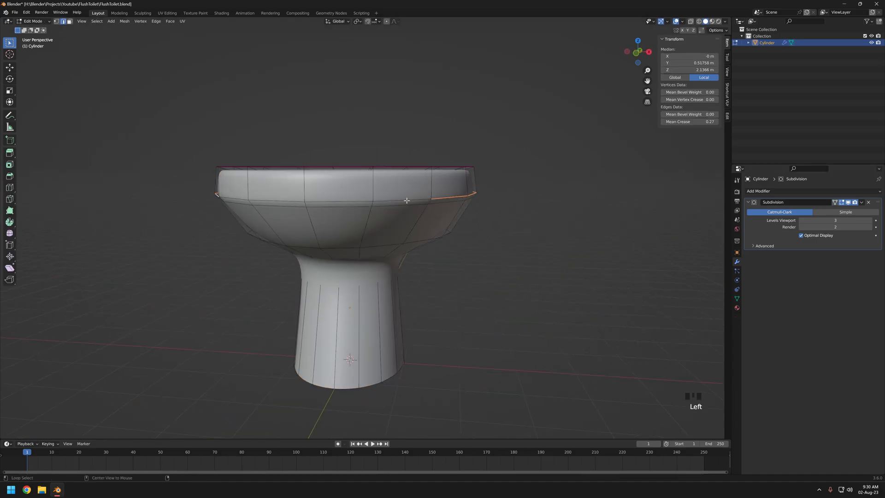
Select the edge loop just beneath the rim and flatten it by scaling to 0 along Z
{"action": "left_click", "coordinate": [610, 216]}
{"action": "left_click", "coordinate": [409, 206], "text": "alt"}
{"action": "key", "text": "s"}
{"action": "key", "text": "z"}
{"action": "key", "text": "0"}
{"action": "left_click", "coordinate": [415, 235]}
Try moving the lower bowl vertices on one side in wireframe with proportional editing
{"action": "mouse_move", "coordinate": [415, 235]}
{"action": "middle_mouse_down"}
{"action": "mouse_move", "coordinate": [340, 223]}
{"action": "mouse_move", "coordinate": [289, 238]}
{"action": "mouse_move", "coordinate": [300, 238]}
{"action": "middle_mouse_up"}
{"action": "key", "text": "1"}
{"action": "key", "text": "shift+z"}
{"action": "left_click_drag", "start_coordinate": [253, 222], "coordinate": [335, 254]}
{"action": "key", "text": "z"}
{"action": "mouse_move", "coordinate": [361, 258]}
{"action": "middle_mouse_down"}
{"action": "mouse_move", "coordinate": [671, 273]}
{"action": "mouse_move", "coordinate": [336, 245]}
{"action": "mouse_move", "coordinate": [442, 252]}
{"action": "mouse_move", "coordinate": [415, 259]}
{"action": "middle_mouse_up"}
{"action": "key", "text": "g"}
{"action": "right_click", "coordinate": [364, 255]}
{"action": "key", "text": "o"}
{"action": "left_click", "coordinate": [328, 247]}
{"action": "key", "text": "Tab"}
{"action": "scroll", "coordinate": [414, 259], "scroll_direction": "down", "scroll_amount": 6}
{"action": "middle_click_drag", "start_coordinate": [414, 259], "coordinate": [412, 258]}
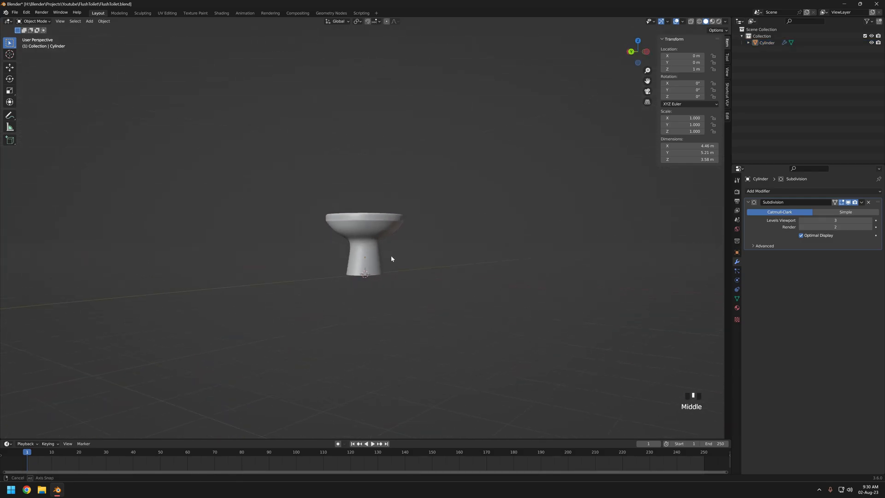
Try sliding the selected vertices on the side of the bowl along their edges and undo it
{"action": "key", "text": "Tab"}
{"action": "scroll", "coordinate": [356, 269], "scroll_direction": "up", "scroll_amount": 5}
{"action": "mouse_move", "coordinate": [357, 265]}
{"action": "middle_mouse_down"}
{"action": "mouse_move", "coordinate": [398, 237]}
{"action": "mouse_move", "coordinate": [353, 227]}
{"action": "mouse_move", "coordinate": [388, 247]}
{"action": "mouse_move", "coordinate": [407, 244]}
{"action": "mouse_move", "coordinate": [338, 230]}
{"action": "mouse_move", "coordinate": [369, 223]}
{"action": "mouse_move", "coordinate": [258, 233]}
{"action": "mouse_move", "coordinate": [338, 238]}
{"action": "mouse_move", "coordinate": [330, 246]}
{"action": "middle_mouse_up"}
{"action": "left_click", "coordinate": [385, 252]}
{"action": "left_click", "coordinate": [377, 215], "text": "shift"}
{"action": "key", "text": "g"}
{"action": "key", "text": "g"}
{"action": "left_click", "coordinate": [364, 255]}
{"action": "key", "text": "ctrl+z"}
{"action": "key", "text": "ctrl+z"}
{"action": "key", "text": "ctrl+z"}
Delete all vertices on one side of the X axis in front wireframe view, leaving half of the toilet
{"action": "left_click", "coordinate": [338, 231]}
{"action": "left_click", "coordinate": [358, 234]}
{"action": "key", "text": "z"}
{"action": "key", "text": "3"}
{"action": "scroll", "coordinate": [332, 240], "scroll_direction": "down", "scroll_amount": 3}
{"action": "key", "text": "KP_1"}
{"action": "left_click_drag", "start_coordinate": [220, 114], "coordinate": [361, 343]}
{"action": "key", "text": "x"}
{"action": "left_click", "coordinate": [342, 322]}
Add a Mirror modifier on X, place it above the Subdivision modifier and enable Clipping
{"action": "left_click", "coordinate": [763, 191]}
{"action": "left_click", "coordinate": [747, 269]}
{"action": "left_click_drag", "start_coordinate": [879, 264], "coordinate": [878, 202]}
{"action": "left_click", "coordinate": [801, 244]}
{"action": "key", "text": "z"}
{"action": "key", "text": "Tab"}
Edge-slide the loop just beneath the rim slightly along the bowl's outer surface
{"action": "mouse_move", "coordinate": [428, 244]}
{"action": "middle_mouse_down"}
{"action": "mouse_move", "coordinate": [370, 310]}
{"action": "mouse_move", "coordinate": [351, 225]}
{"action": "mouse_move", "coordinate": [401, 187]}
{"action": "mouse_move", "coordinate": [388, 178]}
{"action": "middle_mouse_up"}
{"action": "scroll", "coordinate": [370, 311], "scroll_direction": "up", "scroll_amount": 4}
{"action": "key", "text": "Tab"}
{"action": "left_click", "coordinate": [316, 199], "text": "alt"}
{"action": "key", "text": "2"}
{"action": "left_click", "coordinate": [389, 199], "text": "alt"}
{"action": "key", "text": "g"}
{"action": "key", "text": "g"}
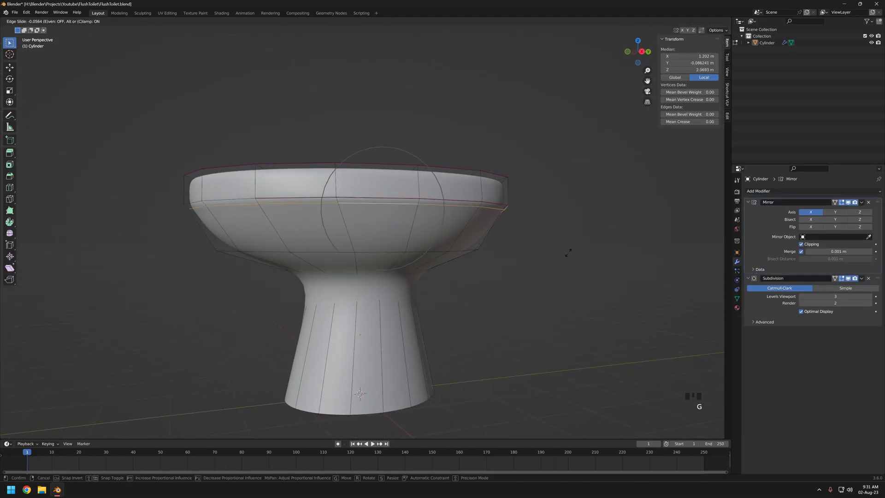
{"action": "key", "text": "Return"}
{"action": "key", "text": "Tab"}
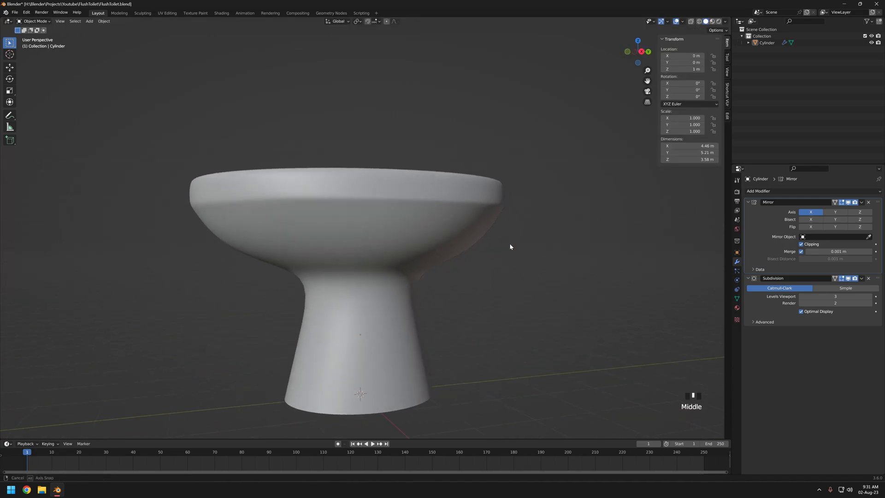
Examine the mirrored bowl's underside, rim and interior from several angles
{"action": "key", "text": "Tab"}
{"action": "mouse_move", "coordinate": [401, 233]}
{"action": "middle_mouse_down"}
{"action": "mouse_move", "coordinate": [468, 233]}
{"action": "mouse_move", "coordinate": [412, 238]}
{"action": "middle_mouse_up"}
{"action": "left_click", "coordinate": [462, 216], "text": "ctrl"}
{"action": "middle_click_drag", "start_coordinate": [323, 235], "coordinate": [418, 229]}
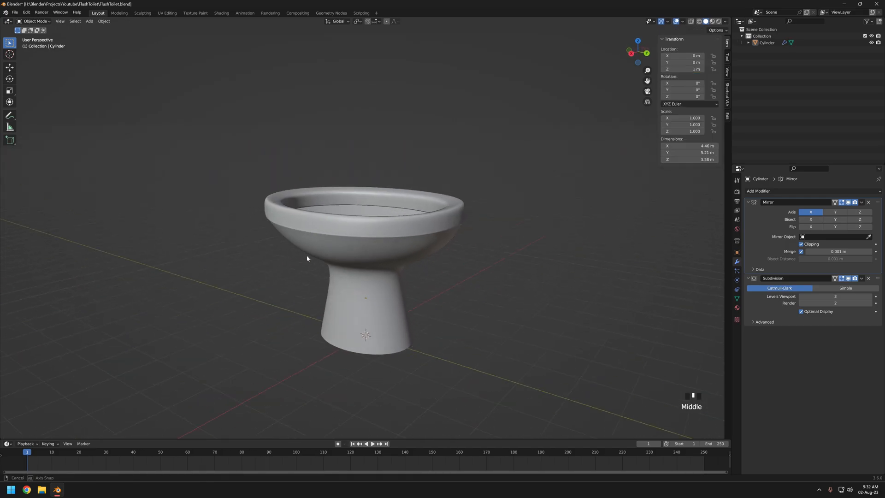
{"action": "middle_click_drag", "start_coordinate": [308, 259], "coordinate": [229, 245]}
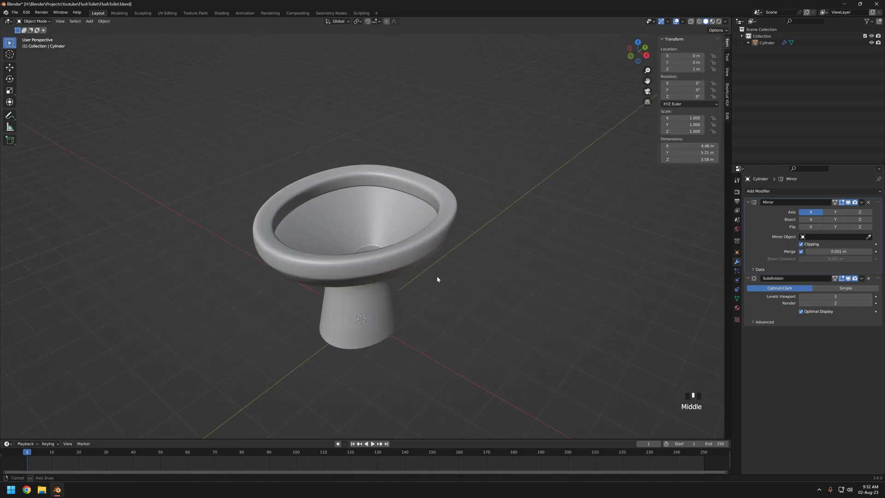
{"action": "mouse_move", "coordinate": [436, 275]}
{"action": "middle_mouse_down"}
{"action": "mouse_move", "coordinate": [461, 258]}
{"action": "mouse_move", "coordinate": [421, 244]}
{"action": "mouse_move", "coordinate": [359, 259]}
{"action": "mouse_move", "coordinate": [449, 282]}
{"action": "middle_mouse_up"}
{"action": "scroll", "coordinate": [449, 282], "scroll_direction": "down", "scroll_amount": 2}
{"action": "middle_click_drag", "start_coordinate": [423, 254], "coordinate": [440, 273]}
Move the edge loop around the drain opening inside the bowl 0.14572 m along Y
{"action": "left_click", "coordinate": [396, 247]}
{"action": "key", "text": "KP_7"}
{"action": "scroll", "coordinate": [397, 246], "scroll_direction": "up", "scroll_amount": 3}
{"action": "key", "text": "z"}
{"action": "key", "text": "Tab"}
{"action": "scroll", "coordinate": [381, 219], "scroll_direction": "up", "scroll_amount": 3}
{"action": "mouse_move", "coordinate": [443, 186]}
{"action": "middle_mouse_down", "text": "shift"}
{"action": "mouse_move", "coordinate": [438, 260]}
{"action": "mouse_move", "coordinate": [385, 221]}
{"action": "mouse_move", "coordinate": [410, 180]}
{"action": "middle_mouse_up", "text": "shift"}
{"action": "left_click", "coordinate": [438, 247]}
{"action": "key", "text": "z"}
{"action": "scroll", "coordinate": [413, 252], "scroll_direction": "up", "scroll_amount": 4}
{"action": "scroll", "coordinate": [385, 247], "scroll_direction": "up", "scroll_amount": 5}
{"action": "middle_click_drag", "start_coordinate": [390, 213], "coordinate": [425, 201]}
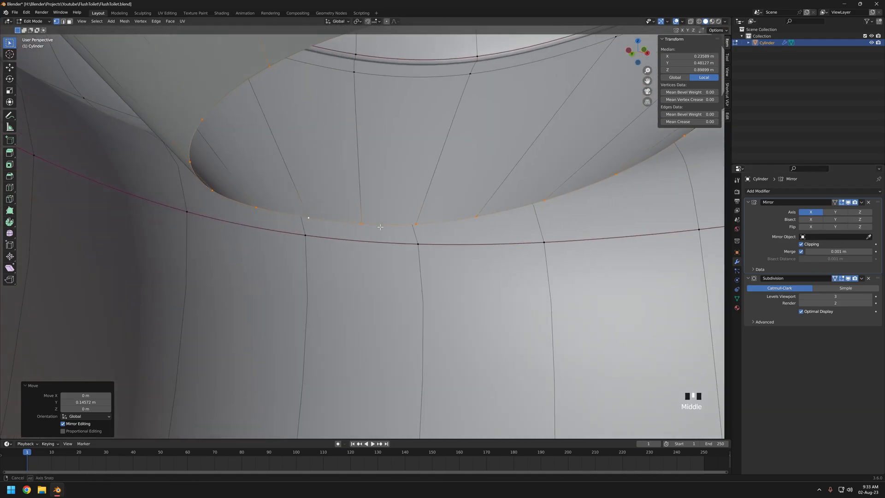
Adjust the drain opening's edge loop again along Y after checking it from above
{"action": "scroll", "coordinate": [422, 203], "scroll_direction": "down", "scroll_amount": 8}
{"action": "middle_click_drag", "start_coordinate": [323, 152], "coordinate": [429, 290]}
{"action": "scroll", "coordinate": [352, 247], "scroll_direction": "down", "scroll_amount": 4}
{"action": "scroll", "coordinate": [461, 281], "scroll_direction": "up", "scroll_amount": 4}
{"action": "scroll", "coordinate": [484, 276], "scroll_direction": "down", "scroll_amount": 2}
{"action": "key", "text": "KP_7"}
{"action": "scroll", "coordinate": [541, 274], "scroll_direction": "up", "scroll_amount": 1}
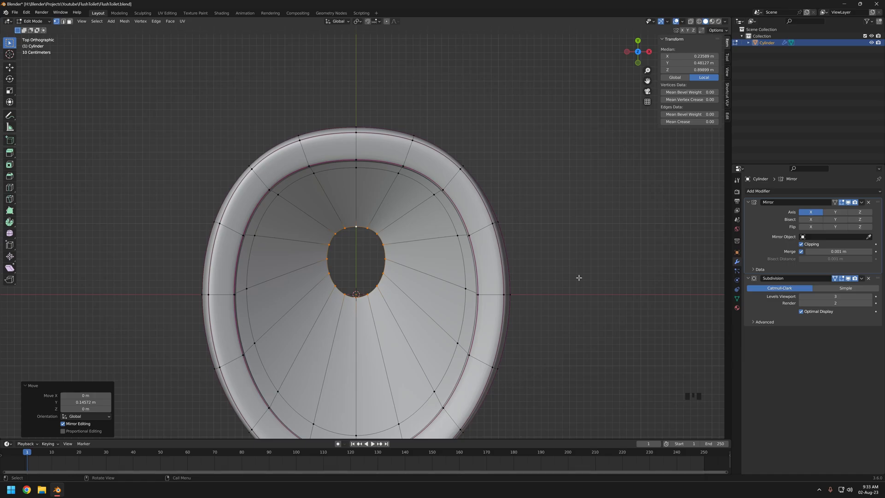
{"action": "left_click", "coordinate": [560, 270]}
{"action": "middle_click_drag", "start_coordinate": [560, 270], "coordinate": [387, 244]}
{"action": "key", "text": "g"}
{"action": "key", "text": "y"}
{"action": "left_click", "coordinate": [435, 263]}
Add one loop cut midway between the drain opening and the inner rim of the bowl
{"action": "key", "text": "Tab"}
{"action": "left_click", "coordinate": [449, 275]}
{"action": "key", "text": "Tab"}
{"action": "scroll", "coordinate": [340, 206], "scroll_direction": "up", "scroll_amount": 2}
{"action": "left_click", "coordinate": [326, 212]}
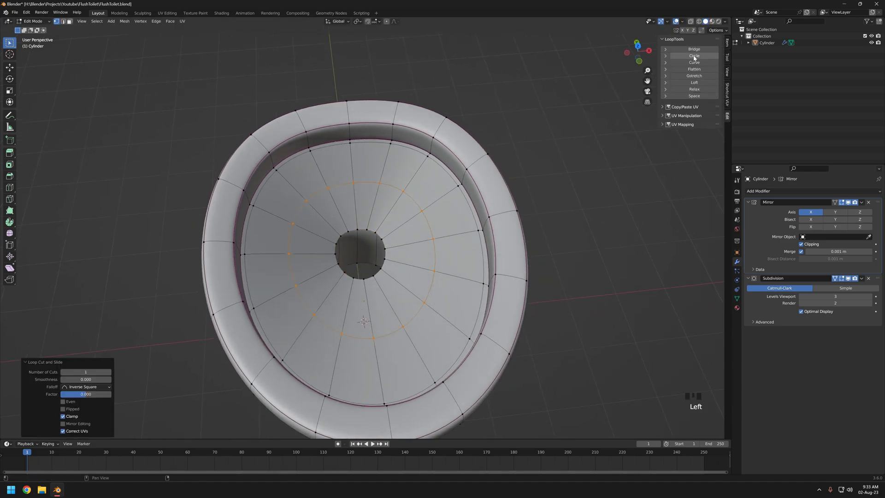
Try rounding the new inner bowl loop with LoopTools Circle, before and after applying the Mirror modifier
{"action": "middle_click_drag", "start_coordinate": [505, 241], "coordinate": [502, 251]}
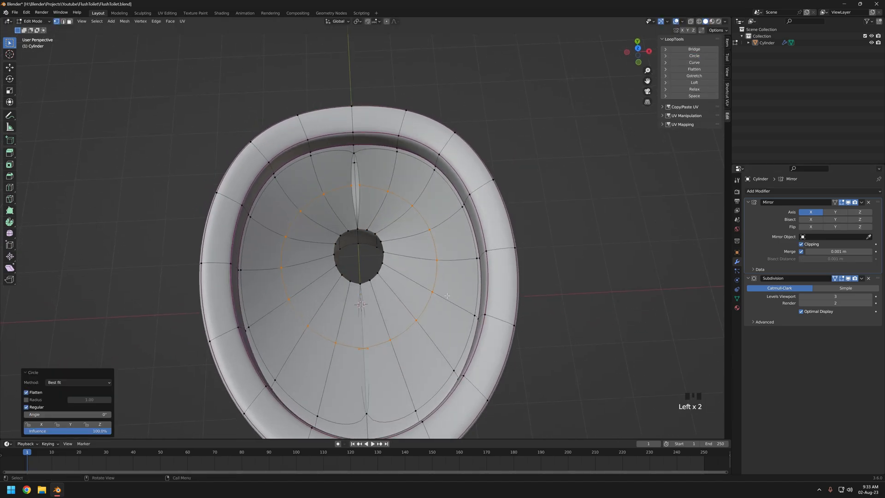
{"action": "key", "text": "ctrl+z"}
{"action": "key", "text": "Tab"}
{"action": "key", "text": "ctrl+a"}
{"action": "key", "text": "Tab"}
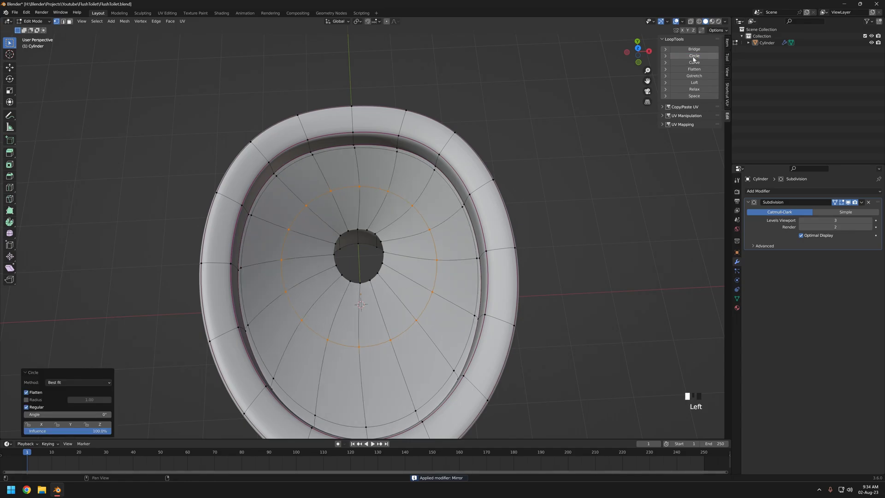
Rotate the circular inner bowl loop 5° about Z in top wireframe view and fine-tune its angle
{"action": "mouse_move", "coordinate": [453, 271]}
{"action": "middle_mouse_down"}
{"action": "mouse_move", "coordinate": [484, 272]}
{"action": "mouse_move", "coordinate": [463, 273]}
{"action": "middle_mouse_up"}
{"action": "key", "text": "KP_7"}
{"action": "key", "text": "shift+z"}
{"action": "scroll", "coordinate": [382, 275], "scroll_direction": "up", "scroll_amount": 4}
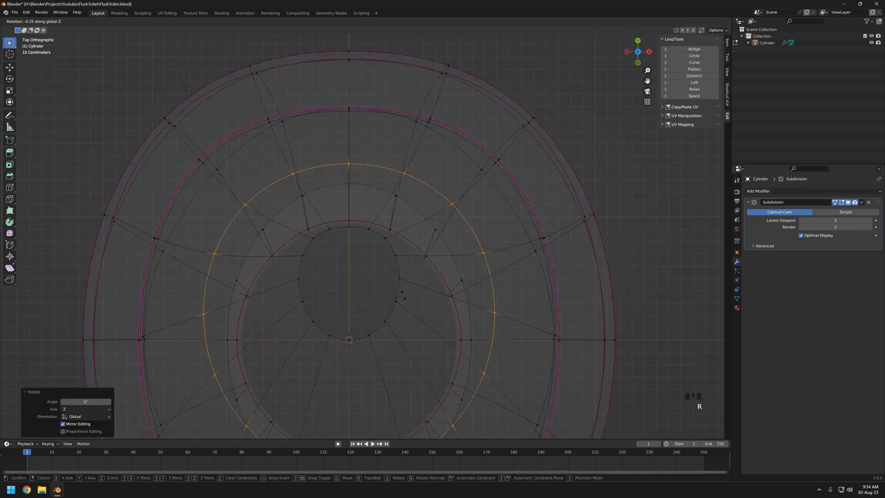
Try moving a vertex of the inner bowl loop along Y with proportional editing
{"action": "key", "text": "Tab"}
{"action": "key", "text": "shift+z"}
{"action": "mouse_move", "coordinate": [406, 304]}
{"action": "middle_mouse_down"}
{"action": "mouse_move", "coordinate": [433, 256]}
{"action": "mouse_move", "coordinate": [352, 271]}
{"action": "mouse_move", "coordinate": [412, 285]}
{"action": "mouse_move", "coordinate": [394, 252]}
{"action": "mouse_move", "coordinate": [370, 234]}
{"action": "middle_mouse_up"}
{"action": "scroll", "coordinate": [362, 247], "scroll_direction": "up", "scroll_amount": 3}
{"action": "key", "text": "Tab"}
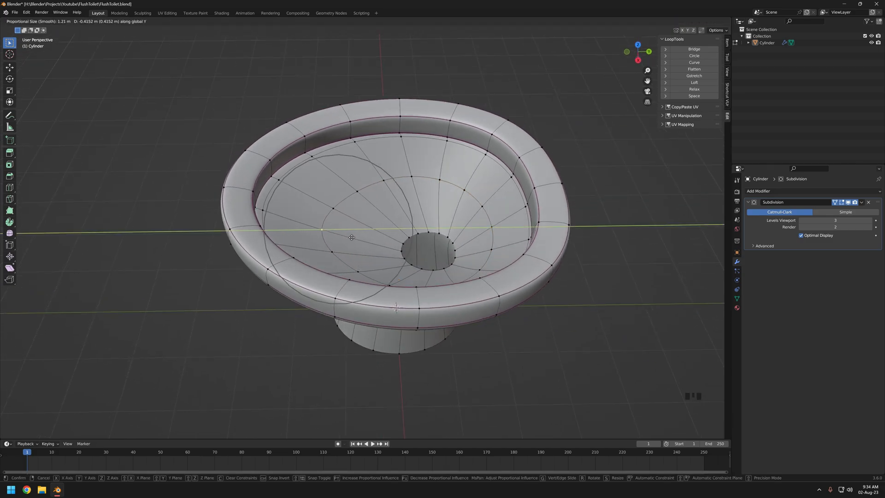
{"action": "right_click", "coordinate": [342, 241]}
Undo the recent edits back to before the Mirror modifier was applied
{"action": "key", "text": "ctrl+z"}
{"action": "key", "text": "ctrl+z"}
{"action": "key", "text": "ctrl+z"}
{"action": "key", "text": "ctrl+z"}
{"action": "key", "text": "ctrl+z"}
{"action": "key", "text": "ctrl+z"}
{"action": "key", "text": "ctrl+z"}
{"action": "key", "text": "ctrl+z"}
{"action": "key", "text": "ctrl+z"}
{"action": "key", "text": "ctrl+z"}
{"action": "key", "text": "ctrl+z"}
{"action": "key", "text": "ctrl+z"}
{"action": "key", "text": "ctrl+z"}
{"action": "key", "text": "ctrl+z"}
{"action": "key", "text": "ctrl+z"}
Reposition the vertices at the long end of the inner bowl loop along Y and Z with proportional editing
{"action": "mouse_move", "coordinate": [364, 240]}
{"action": "middle_mouse_down"}
{"action": "mouse_move", "coordinate": [397, 253]}
{"action": "mouse_move", "coordinate": [363, 242]}
{"action": "middle_mouse_up"}
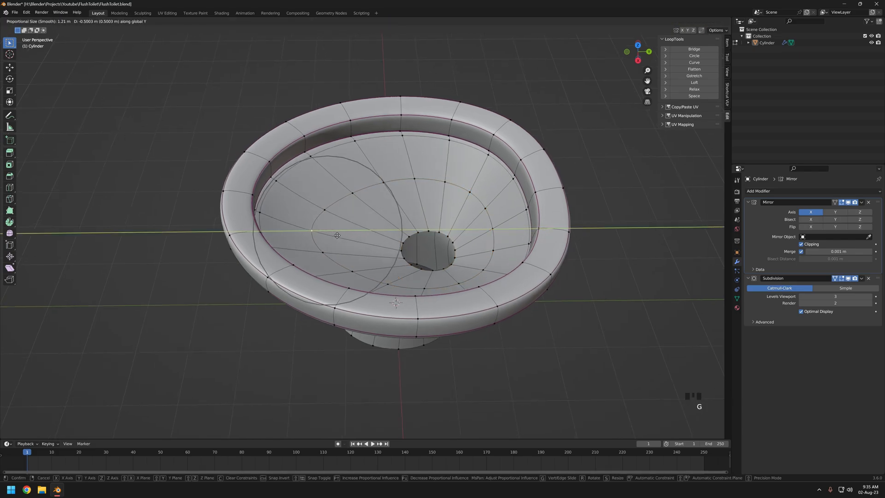
{"action": "left_click", "coordinate": [341, 237]}
{"action": "key", "text": "g"}
{"action": "key", "text": "z"}
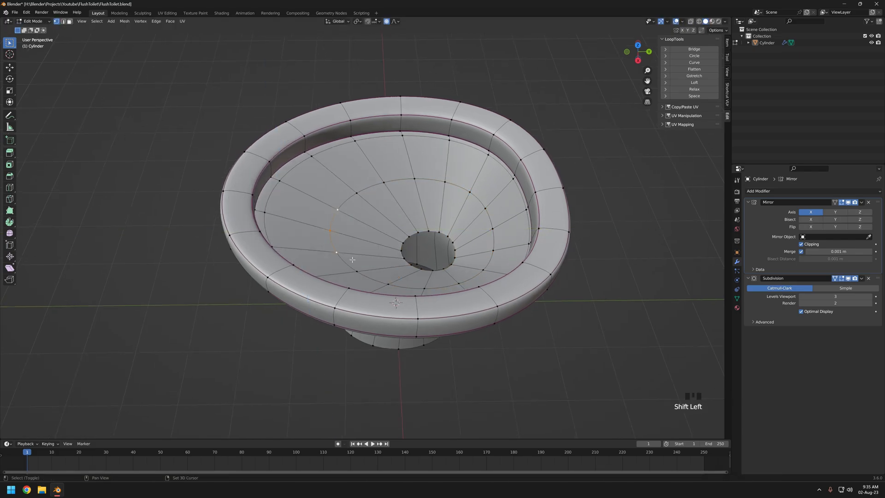
{"action": "left_click", "coordinate": [365, 241]}
Scale the side vertices of the inner bowl loop along X with a larger proportional editing radius
{"action": "middle_click_drag", "start_coordinate": [366, 242], "coordinate": [395, 244]}
{"action": "key", "text": "s"}
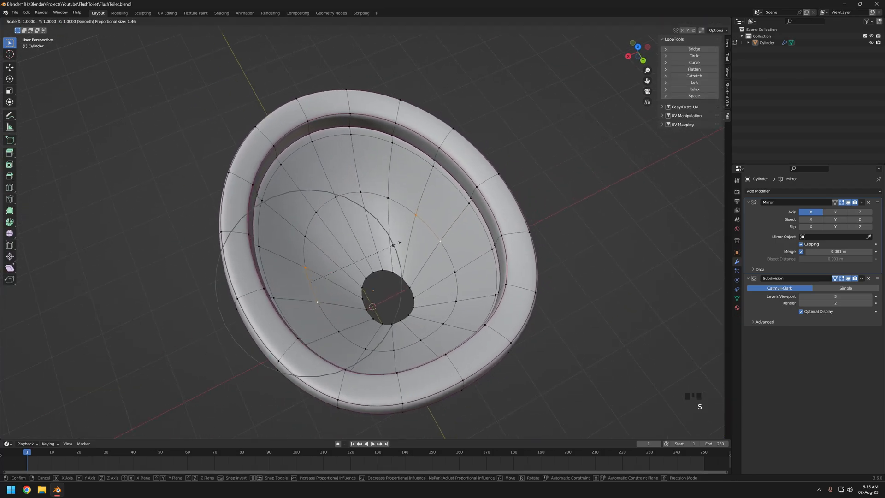
{"action": "scroll", "coordinate": [412, 242], "scroll_direction": "up", "scroll_amount": 8}
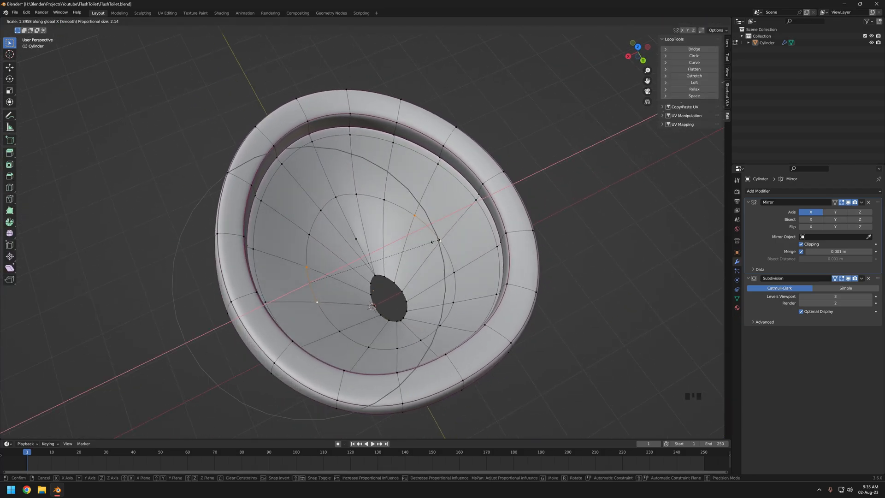
{"action": "left_click", "coordinate": [379, 269]}
{"action": "key", "text": "Tab"}
{"action": "middle_click_drag", "start_coordinate": [377, 257], "coordinate": [417, 231]}
Change the viewport's solid shading to the glossy red MatCap
{"action": "key", "text": "Tab"}
{"action": "middle_click_drag", "start_coordinate": [417, 231], "coordinate": [712, 28], "text": "shift"}
{"action": "left_click", "coordinate": [398, 205]}
{"action": "left_click", "coordinate": [415, 248]}
{"action": "key", "text": "Tab"}
{"action": "left_click", "coordinate": [725, 21]}
{"action": "left_click", "coordinate": [718, 53]}
{"action": "left_click", "coordinate": [721, 68]}
{"action": "left_click", "coordinate": [647, 113]}
Move the vertices at one end of the bowl's underside about 0.12 m along Y with proportional editing
{"action": "mouse_move", "coordinate": [484, 272]}
{"action": "middle_mouse_down"}
{"action": "mouse_move", "coordinate": [435, 237]}
{"action": "mouse_move", "coordinate": [573, 258]}
{"action": "mouse_move", "coordinate": [564, 265]}
{"action": "mouse_move", "coordinate": [504, 253]}
{"action": "mouse_move", "coordinate": [544, 274]}
{"action": "mouse_move", "coordinate": [545, 241]}
{"action": "mouse_move", "coordinate": [521, 249]}
{"action": "mouse_move", "coordinate": [460, 233]}
{"action": "middle_mouse_up"}
{"action": "key", "text": "Tab"}
{"action": "left_click", "coordinate": [543, 284]}
{"action": "left_click", "coordinate": [566, 246]}
{"action": "key", "text": "Tab"}
{"action": "middle_click_drag", "start_coordinate": [566, 246], "coordinate": [514, 203]}
{"action": "key", "text": "Tab"}
{"action": "middle_click_drag", "start_coordinate": [459, 200], "coordinate": [528, 234]}
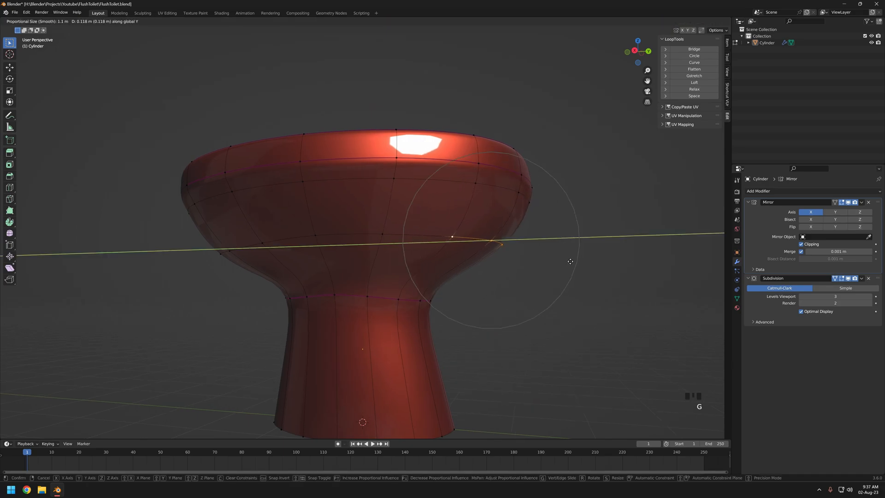
{"action": "left_click", "coordinate": [575, 261]}
Adjust the side vertices of the bowl's underside with proportional editing to smooth its curve
{"action": "middle_click_drag", "start_coordinate": [576, 262], "coordinate": [493, 245]}
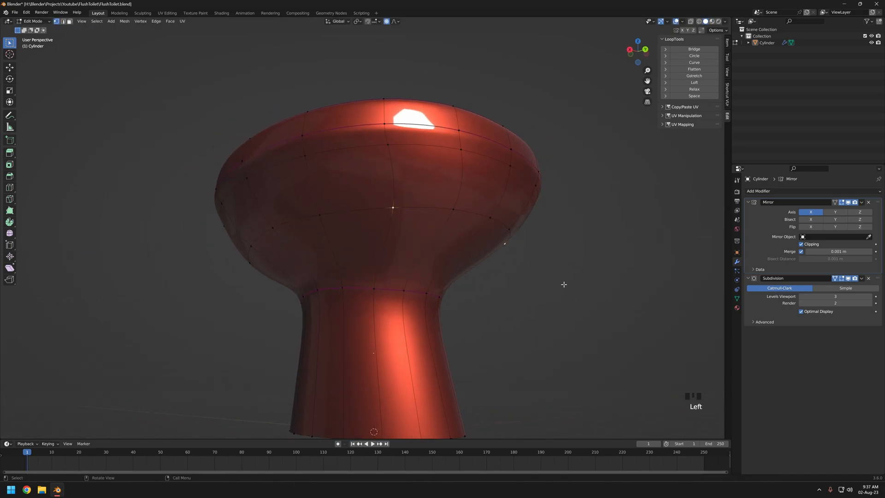
{"action": "left_click", "coordinate": [539, 281]}
{"action": "mouse_move", "coordinate": [538, 281]}
{"action": "middle_mouse_down"}
{"action": "mouse_move", "coordinate": [403, 217]}
{"action": "mouse_move", "coordinate": [381, 227]}
{"action": "mouse_move", "coordinate": [549, 243]}
{"action": "mouse_move", "coordinate": [538, 263]}
{"action": "mouse_move", "coordinate": [534, 248]}
{"action": "middle_mouse_up"}
{"action": "left_click", "coordinate": [402, 221]}
{"action": "scroll", "coordinate": [382, 227], "scroll_direction": "down", "scroll_amount": 3}
{"action": "key", "text": "Tab"}
Flatten the edge loops at the neck between the bowl and the pedestal by scaling them to 0 along Z
{"action": "key", "text": "Tab"}
{"action": "key", "text": "z"}
{"action": "left_click", "coordinate": [462, 261]}
{"action": "left_click", "coordinate": [336, 279], "text": "alt"}
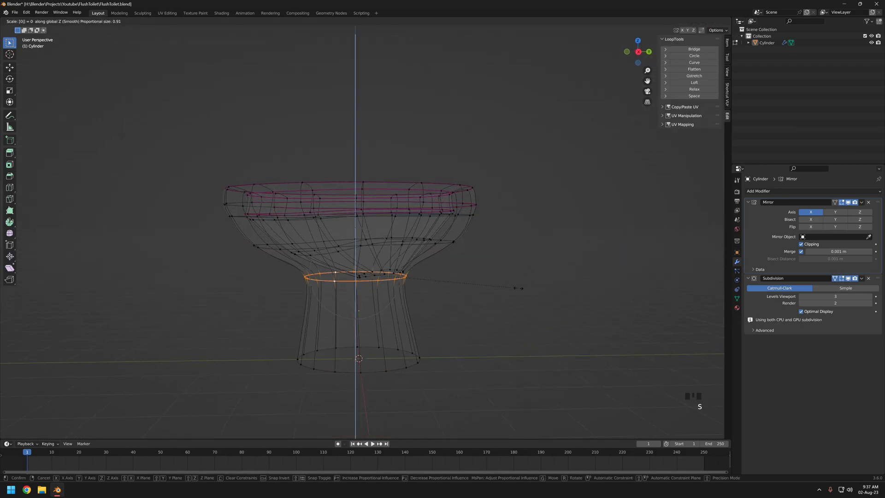
{"action": "scroll", "coordinate": [401, 288], "scroll_direction": "up", "scroll_amount": 3}
{"action": "middle_click_drag", "start_coordinate": [395, 289], "coordinate": [400, 296]}
{"action": "left_click", "coordinate": [417, 264], "text": "alt"}
{"action": "key", "text": "s"}
{"action": "key", "text": "z"}
{"action": "key", "text": "0"}
{"action": "left_click", "coordinate": [555, 285]}
Flatten the next loop of the lower bowl above the neck with a Z scale of 0
{"action": "left_click", "coordinate": [405, 253], "text": "alt"}
{"action": "key", "text": "s"}
{"action": "key", "text": "z"}
{"action": "key", "text": "0"}
{"action": "left_click", "coordinate": [404, 253]}
{"action": "key", "text": "z"}
{"action": "mouse_move", "coordinate": [309, 234]}
{"action": "middle_mouse_down"}
{"action": "mouse_move", "coordinate": [344, 274]}
{"action": "mouse_move", "coordinate": [323, 243]}
{"action": "mouse_move", "coordinate": [342, 240]}
{"action": "mouse_move", "coordinate": [336, 195]}
{"action": "mouse_move", "coordinate": [318, 194]}
{"action": "mouse_move", "coordinate": [345, 231]}
{"action": "mouse_move", "coordinate": [364, 227]}
{"action": "mouse_move", "coordinate": [356, 220]}
{"action": "mouse_move", "coordinate": [323, 263]}
{"action": "mouse_move", "coordinate": [368, 210]}
{"action": "middle_mouse_up"}
{"action": "key", "text": "Tab"}
{"action": "key", "text": "Tab"}
{"action": "key", "text": "x"}
{"action": "left_click", "coordinate": [343, 204]}
{"action": "left_click", "coordinate": [343, 203]}
{"action": "key", "text": "Tab"}
{"action": "key", "text": "ctrl+z"}
{"action": "key", "text": "ctrl+z"}
{"action": "key", "text": "ctrl+z"}
{"action": "key", "text": "ctrl+z"}
{"action": "key", "text": "ctrl+z"}
Move the pedestal from neck loop to base loop about 0.32 m along Y without proportional editing, and adjust its base loop
{"action": "key", "text": "Tab"}
{"action": "key", "text": "shift+z"}
{"action": "key", "text": "Tab"}
{"action": "mouse_move", "coordinate": [394, 272]}
{"action": "middle_mouse_down", "text": "shift"}
{"action": "mouse_move", "coordinate": [403, 263]}
{"action": "mouse_move", "coordinate": [373, 283]}
{"action": "middle_mouse_up", "text": "shift"}
{"action": "left_click", "coordinate": [362, 273], "text": "alt"}
{"action": "left_click", "coordinate": [364, 382], "text": "alt+shift"}
{"action": "mouse_move", "coordinate": [463, 310]}
{"action": "middle_mouse_down"}
{"action": "mouse_move", "coordinate": [450, 312]}
{"action": "mouse_move", "coordinate": [476, 296]}
{"action": "mouse_move", "coordinate": [333, 313]}
{"action": "middle_mouse_up"}
{"action": "left_click", "coordinate": [475, 297]}
{"action": "key", "text": "shift+z"}
{"action": "scroll", "coordinate": [352, 305], "scroll_direction": "up", "scroll_amount": 3}
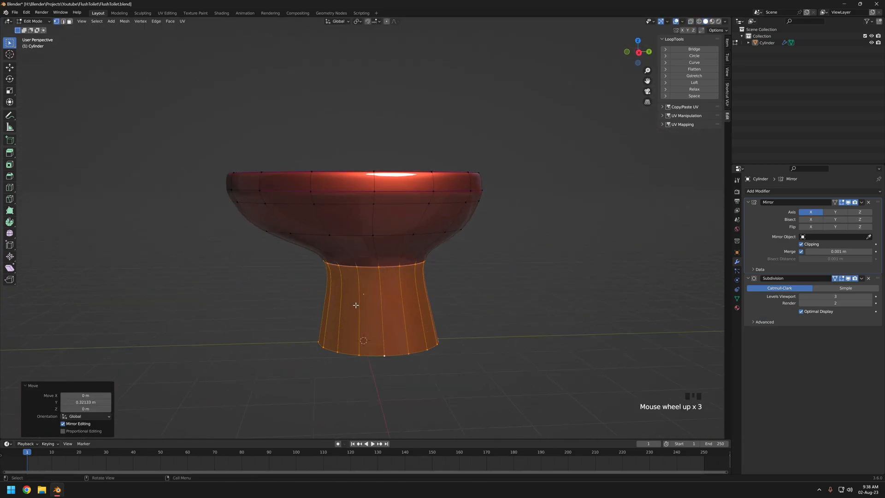
{"action": "left_click", "coordinate": [371, 356], "text": "alt"}
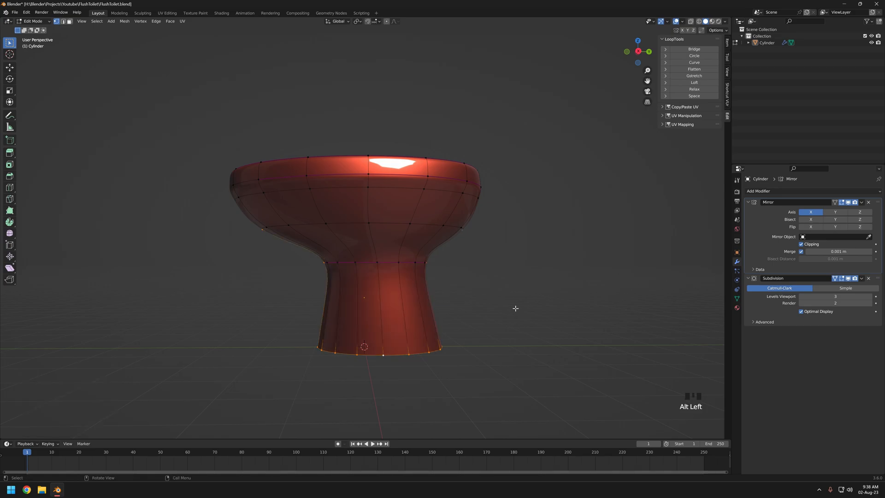
{"action": "left_click", "coordinate": [483, 303]}
Change the viewport's solid shading from the red MatCap to a dark grey one
{"action": "key", "text": "Tab"}
{"action": "mouse_move", "coordinate": [454, 300]}
{"action": "middle_mouse_down"}
{"action": "mouse_move", "coordinate": [393, 310]}
{"action": "mouse_move", "coordinate": [348, 297]}
{"action": "mouse_move", "coordinate": [249, 322]}
{"action": "mouse_move", "coordinate": [403, 312]}
{"action": "mouse_move", "coordinate": [438, 277]}
{"action": "middle_mouse_up"}
{"action": "left_click", "coordinate": [725, 22]}
{"action": "left_click", "coordinate": [721, 68]}
{"action": "left_click", "coordinate": [641, 92]}
{"action": "middle_click_drag", "start_coordinate": [454, 225], "coordinate": [435, 250]}
{"action": "scroll", "coordinate": [391, 249], "scroll_direction": "up", "scroll_amount": 4}
{"action": "mouse_move", "coordinate": [373, 253]}
{"action": "middle_mouse_down"}
{"action": "mouse_move", "coordinate": [411, 223]}
{"action": "mouse_move", "coordinate": [276, 178]}
{"action": "mouse_move", "coordinate": [353, 199]}
{"action": "mouse_move", "coordinate": [381, 227]}
{"action": "mouse_move", "coordinate": [430, 209]}
{"action": "mouse_move", "coordinate": [360, 200]}
{"action": "mouse_move", "coordinate": [381, 223]}
{"action": "middle_mouse_up"}
{"action": "scroll", "coordinate": [365, 194], "scroll_direction": "up", "scroll_amount": 4}
{"action": "scroll", "coordinate": [381, 217], "scroll_direction": "up", "scroll_amount": 3}
{"action": "middle_click_drag", "start_coordinate": [382, 175], "coordinate": [386, 187]}
{"action": "key", "text": "Tab"}
{"action": "scroll", "coordinate": [382, 184], "scroll_direction": "down", "scroll_amount": 2}
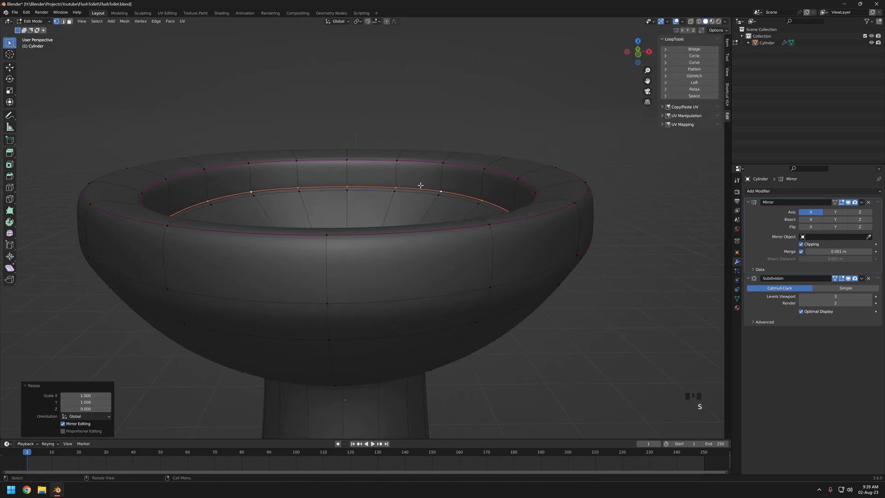
{"action": "scroll", "coordinate": [395, 191], "scroll_direction": "up", "scroll_amount": 2}
{"action": "key", "text": "alt+z"}
{"action": "scroll", "coordinate": [474, 214], "scroll_direction": "up", "scroll_amount": 3}
{"action": "key", "text": "ctrl+z"}
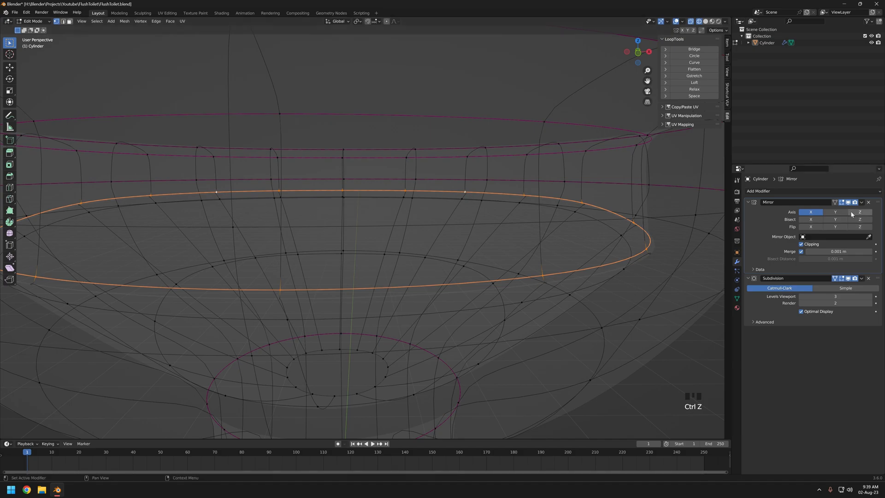
Turn off the Subdivision modifier's on-cage display and flatten the two loops below the inner rim with a Z scale of 0
{"action": "left_click", "coordinate": [834, 278]}
{"action": "key", "text": "s"}
{"action": "key", "text": "z"}
{"action": "key", "text": "0"}
{"action": "key", "text": "Return"}
{"action": "left_click", "coordinate": [632, 253], "text": "alt"}
{"action": "key", "text": "s"}
{"action": "key", "text": "z"}
{"action": "key", "text": "0"}
{"action": "key", "text": "Return"}
{"action": "key", "text": "alt+z"}
{"action": "scroll", "coordinate": [507, 216], "scroll_direction": "down", "scroll_amount": 3}
Slide vertices of the loop below the bowl's outer rim along their edges to even out the surface
{"action": "middle_click_drag", "start_coordinate": [502, 210], "coordinate": [364, 222]}
{"action": "key", "text": "Tab"}
{"action": "middle_click_drag", "start_coordinate": [364, 221], "coordinate": [386, 182]}
{"action": "key", "text": "Tab"}
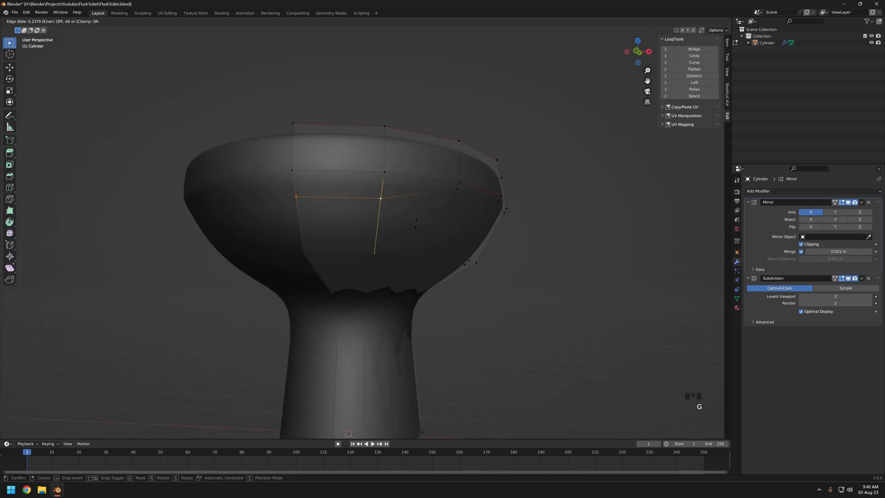
{"action": "key", "text": "Tab"}
{"action": "middle_click_drag", "start_coordinate": [403, 214], "coordinate": [391, 211]}
{"action": "key", "text": "Tab"}
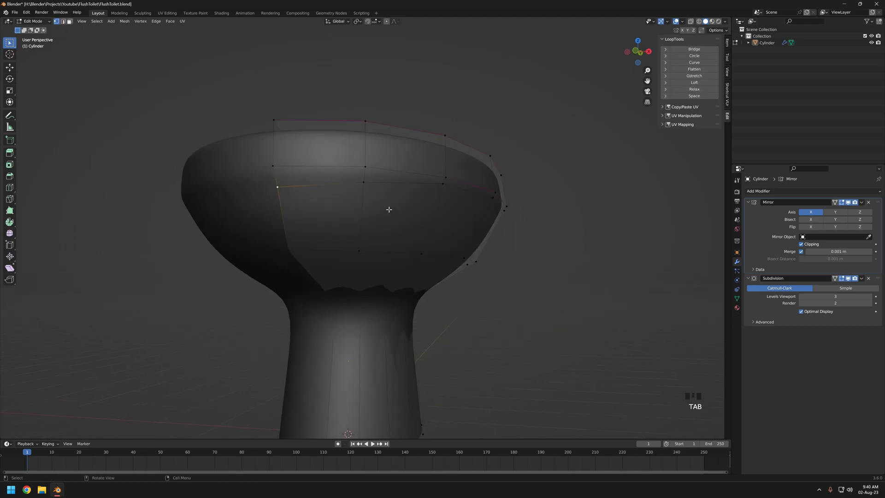
{"action": "left_click", "coordinate": [303, 208]}
{"action": "key", "text": "Tab"}
{"action": "middle_click_drag", "start_coordinate": [305, 209], "coordinate": [501, 224]}
Reposition the end vertices of the loop below the bowl's outer rim, working in the right orthographic view
{"action": "scroll", "coordinate": [501, 224], "scroll_direction": "down", "scroll_amount": 3}
{"action": "key", "text": "KP_3"}
{"action": "middle_click_drag", "start_coordinate": [368, 227], "coordinate": [441, 223], "text": "shift"}
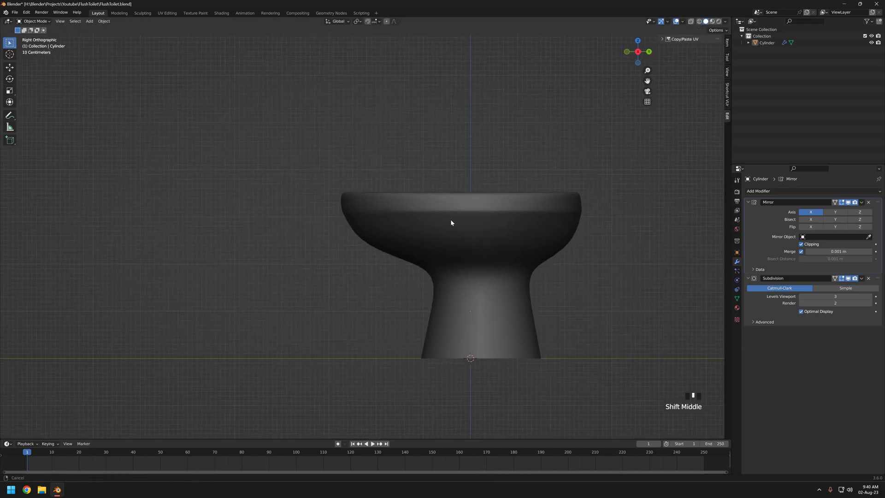
{"action": "key", "text": "Tab"}
{"action": "scroll", "coordinate": [307, 211], "scroll_direction": "up", "scroll_amount": 5}
{"action": "left_click", "coordinate": [319, 219]}
{"action": "key", "text": "g"}
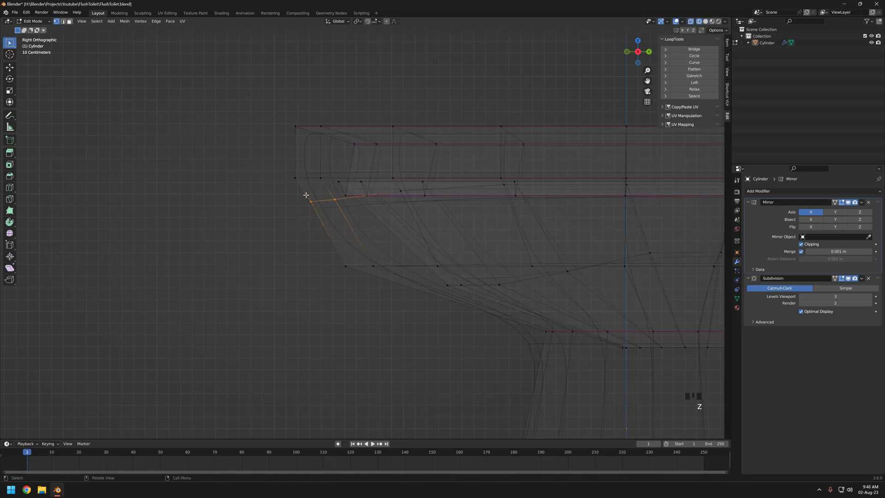
{"action": "key", "text": "Tab"}
Turn the Subdivision modifier's on-cage display back on for editing the inside of the bowl
{"action": "scroll", "coordinate": [355, 227], "scroll_direction": "down", "scroll_amount": 5}
{"action": "middle_click_drag", "start_coordinate": [355, 227], "coordinate": [394, 255]}
{"action": "scroll", "coordinate": [424, 234], "scroll_direction": "up", "scroll_amount": 4}
{"action": "key", "text": "Tab"}
{"action": "left_click", "coordinate": [451, 187], "text": "alt"}
{"action": "scroll", "coordinate": [465, 239], "scroll_direction": "down", "scroll_amount": 3}
{"action": "key", "text": "alt+z"}
{"action": "scroll", "coordinate": [377, 247], "scroll_direction": "up", "scroll_amount": 4}
{"action": "key", "text": "z"}
{"action": "middle_click_drag", "start_coordinate": [343, 234], "coordinate": [413, 199]}
{"action": "left_click", "coordinate": [836, 281]}
Move the vertices at one end of the inner bowl's middle loop about -0.13 m along Y and adjust their height along Z
{"action": "left_click", "coordinate": [393, 258]}
{"action": "left_click", "coordinate": [399, 217]}
{"action": "left_click_drag", "start_coordinate": [415, 191], "coordinate": [506, 270]}
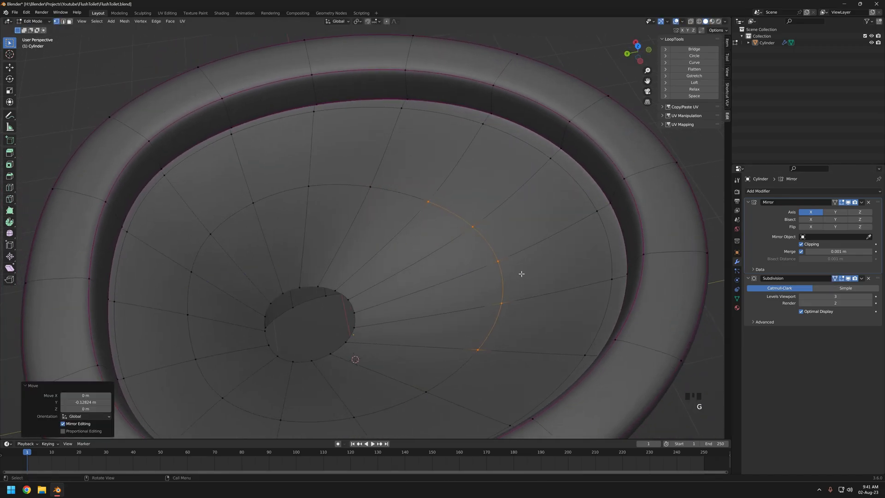
{"action": "middle_click_drag", "start_coordinate": [523, 276], "coordinate": [513, 248]}
{"action": "key", "text": "g"}
{"action": "key", "text": "z"}
{"action": "left_click", "coordinate": [502, 276]}
{"action": "middle_click_drag", "start_coordinate": [489, 277], "coordinate": [333, 284]}
{"action": "key", "text": "Tab"}
{"action": "key", "text": "Tab"}
Slide individual vertices of the inner bowl's middle loop along their edges to even out its oval
{"action": "left_click", "coordinate": [392, 154]}
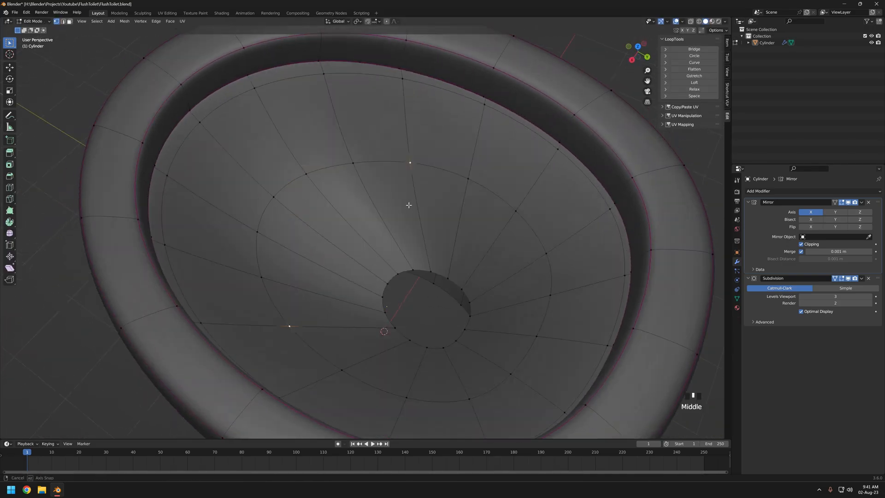
{"action": "middle_click_drag", "start_coordinate": [417, 209], "coordinate": [443, 262]}
{"action": "left_click", "coordinate": [380, 269]}
{"action": "key", "text": "Tab"}
{"action": "middle_click_drag", "start_coordinate": [378, 270], "coordinate": [374, 192]}
{"action": "key", "text": "Tab"}
{"action": "left_click", "coordinate": [361, 213]}
{"action": "left_click", "coordinate": [390, 244]}
{"action": "left_click", "coordinate": [408, 213]}
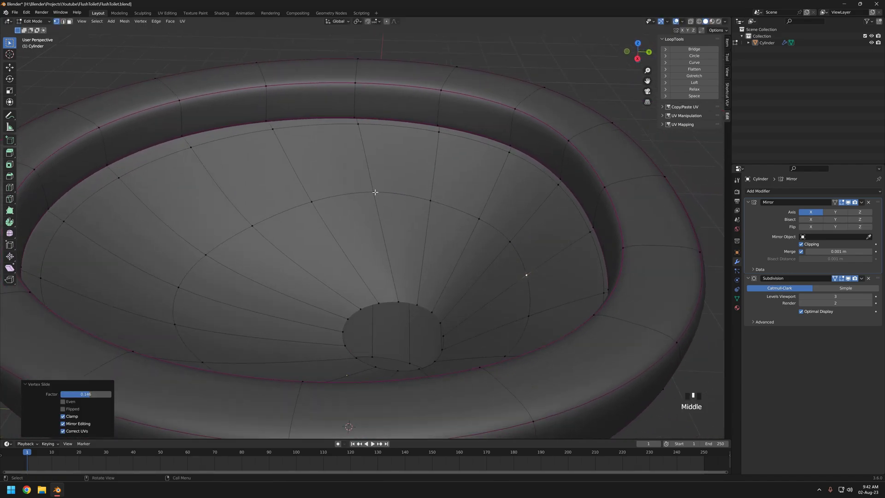
{"action": "left_click", "coordinate": [405, 237]}
Relax the inner bowl's middle loop with LoopTools
{"action": "key", "text": "Tab"}
{"action": "middle_click_drag", "start_coordinate": [405, 237], "coordinate": [323, 199]}
{"action": "key", "text": "Tab"}
{"action": "left_click", "coordinate": [384, 194], "text": "alt"}
{"action": "left_click", "coordinate": [688, 90]}
{"action": "middle_click_drag", "start_coordinate": [417, 187], "coordinate": [421, 239]}
Add a loop cut around the drain opening inside the bowl
{"action": "key", "text": "Tab"}
{"action": "scroll", "coordinate": [478, 217], "scroll_direction": "down", "scroll_amount": 5}
{"action": "scroll", "coordinate": [407, 279], "scroll_direction": "up", "scroll_amount": 3}
{"action": "middle_click_drag", "start_coordinate": [407, 278], "coordinate": [405, 251]}
{"action": "key", "text": "Tab"}
{"action": "scroll", "coordinate": [444, 273], "scroll_direction": "up", "scroll_amount": 2}
{"action": "left_click", "coordinate": [447, 273]}
{"action": "middle_click_drag", "start_coordinate": [447, 273], "coordinate": [421, 231]}
{"action": "key", "text": "ctrl+r"}
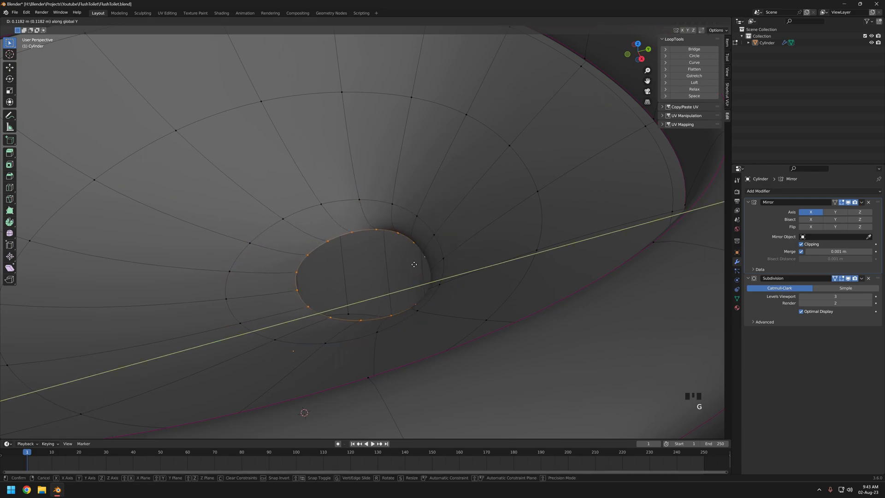
Move the drain opening's edge loop about 0.14 m along Y and fine-tune its position
{"action": "left_click", "coordinate": [418, 265]}
{"action": "key", "text": "g"}
{"action": "key", "text": "z"}
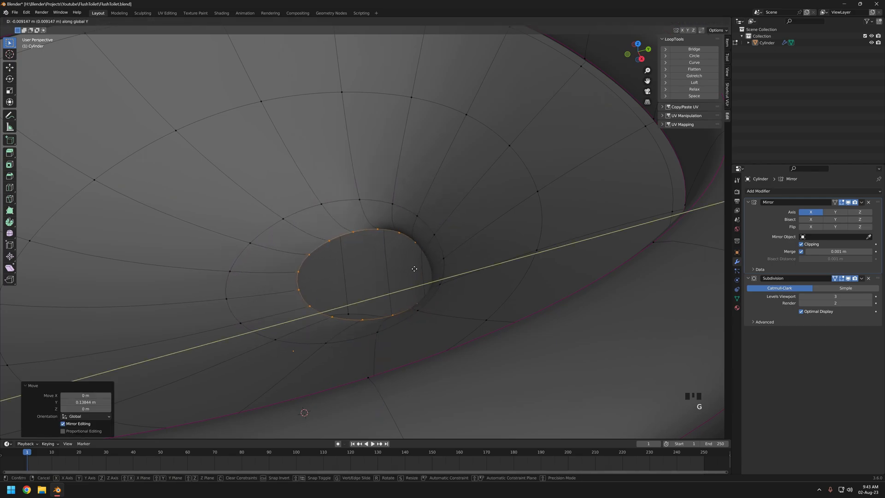
{"action": "left_click", "coordinate": [413, 270]}
{"action": "middle_click_drag", "start_coordinate": [413, 270], "coordinate": [432, 250]}
{"action": "key", "text": "Tab"}
{"action": "scroll", "coordinate": [392, 281], "scroll_direction": "down", "scroll_amount": 6}
{"action": "scroll", "coordinate": [378, 265], "scroll_direction": "up", "scroll_amount": 5}
{"action": "middle_click_drag", "start_coordinate": [378, 265], "coordinate": [455, 173]}
{"action": "scroll", "coordinate": [366, 277], "scroll_direction": "down", "scroll_amount": 6}
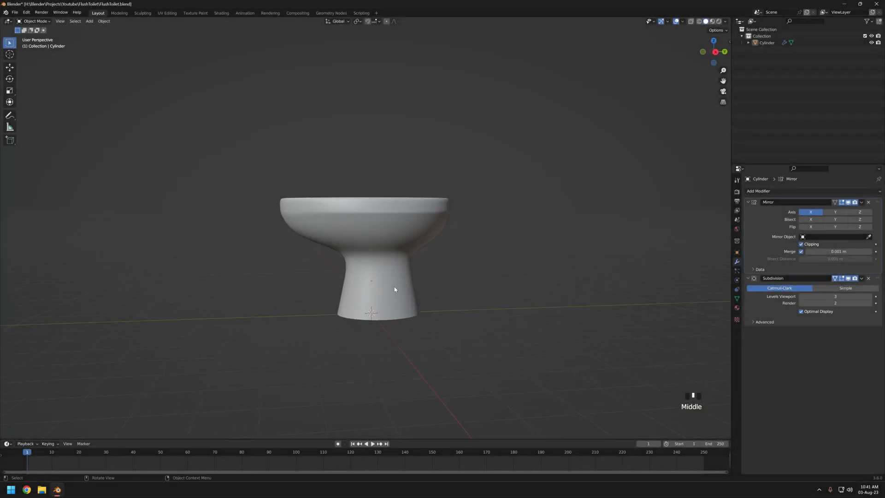
Turn off the Subdivision modifier's on-cage display and add a horizontal loop cut around the pedestal in wireframe shading
{"action": "left_click", "coordinate": [834, 278]}
{"action": "key", "text": "z"}
{"action": "mouse_move", "coordinate": [318, 325]}
{"action": "middle_mouse_down"}
{"action": "mouse_move", "coordinate": [410, 314]}
{"action": "mouse_move", "coordinate": [426, 258]}
{"action": "middle_mouse_up"}
{"action": "key", "text": "z"}
{"action": "scroll", "coordinate": [417, 314], "scroll_direction": "down", "scroll_amount": 1}
{"action": "key", "text": "1"}
{"action": "left_click", "coordinate": [357, 263]}
{"action": "middle_click_drag", "start_coordinate": [357, 264], "coordinate": [394, 280]}
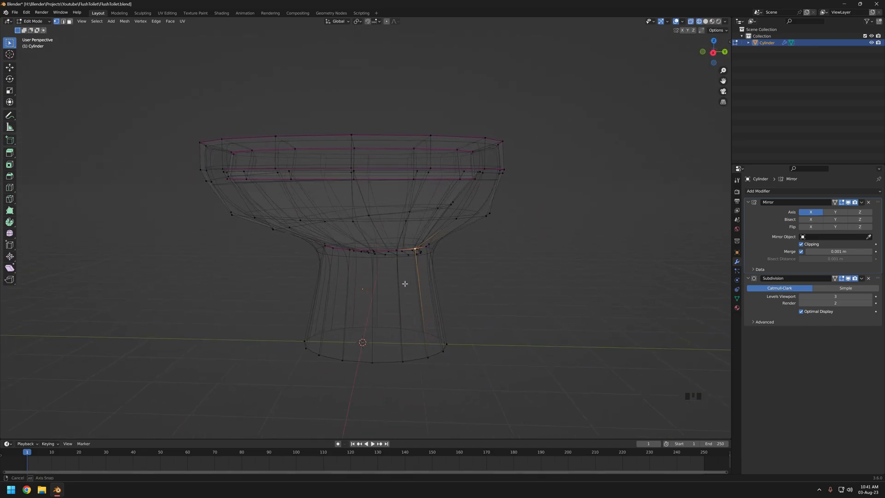
{"action": "key", "text": "ctrl+r"}
{"action": "left_click", "coordinate": [370, 329]}
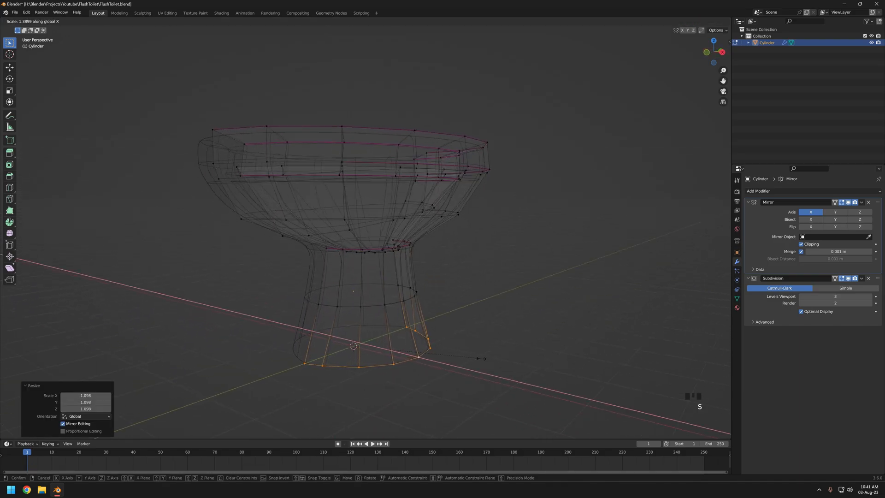
Scale the pedestal's bottom loop by about 1.29 along X and inspect the shape in solid shading
{"action": "left_click", "coordinate": [473, 358]}
{"action": "key", "text": "z"}
{"action": "scroll", "coordinate": [525, 355], "scroll_direction": "down", "scroll_amount": 3}
{"action": "mouse_move", "coordinate": [452, 349]}
{"action": "middle_mouse_down"}
{"action": "mouse_move", "coordinate": [302, 338]}
{"action": "mouse_move", "coordinate": [330, 346]}
{"action": "middle_mouse_up"}
{"action": "scroll", "coordinate": [396, 364], "scroll_direction": "up", "scroll_amount": 3}
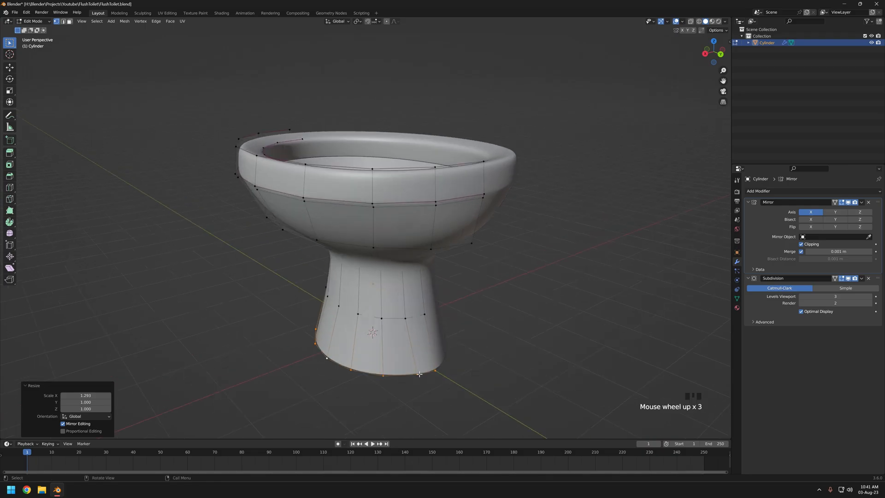
{"action": "left_click", "coordinate": [415, 402]}
{"action": "middle_click_drag", "start_coordinate": [392, 395], "coordinate": [514, 381]}
Slide a vertex on the pedestal's bottom edge along its edge to even out the base outline
{"action": "left_click", "coordinate": [342, 374]}
{"action": "key", "text": "g"}
{"action": "key", "text": "g"}
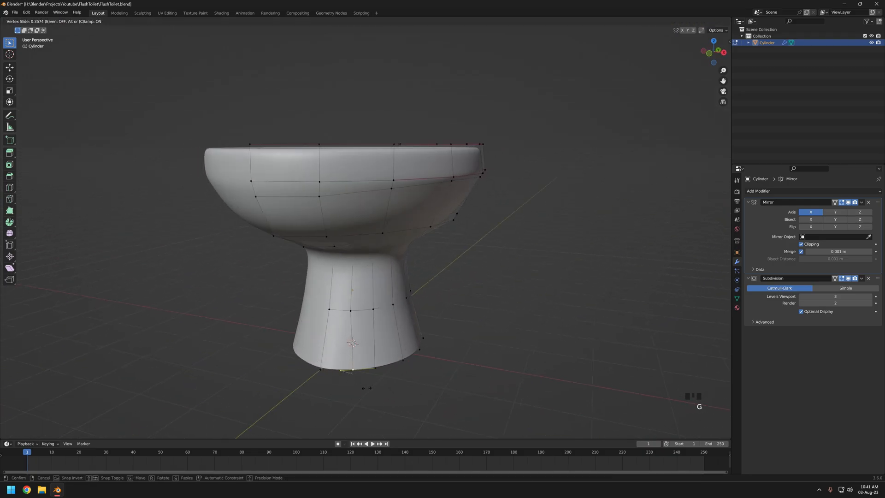
{"action": "left_click", "coordinate": [364, 388]}
{"action": "middle_click_drag", "start_coordinate": [364, 387], "coordinate": [381, 377]}
{"action": "left_click", "coordinate": [506, 378]}
Turn on the Subdivision modifier's on-cage display, show the transform sidebar, and add a horizontal loop cut close to the pedestal's base
{"action": "middle_click_drag", "start_coordinate": [507, 378], "coordinate": [356, 300]}
{"action": "scroll", "coordinate": [412, 349], "scroll_direction": "down", "scroll_amount": 3}
{"action": "scroll", "coordinate": [412, 350], "scroll_direction": "up", "scroll_amount": 3}
{"action": "key", "text": "shift+z"}
{"action": "key", "text": "shift+z"}
{"action": "left_click", "coordinate": [834, 278]}
{"action": "key", "text": "n"}
{"action": "key", "text": "ctrl+r"}
{"action": "left_click", "coordinate": [346, 351]}
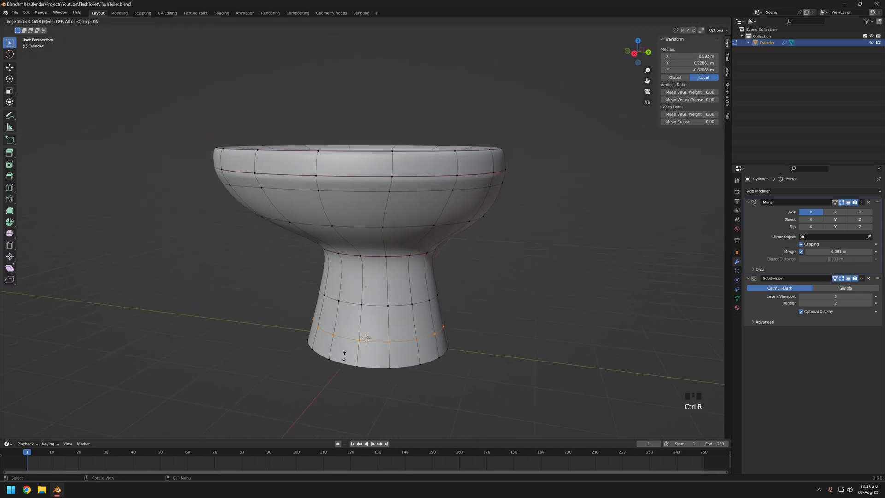
{"action": "left_click", "coordinate": [340, 367]}
Extrude the faces of the pedestal's lowest band at its +Y end outward to form a foot ledge
{"action": "middle_click_drag", "start_coordinate": [368, 362], "coordinate": [480, 306]}
{"action": "key", "text": "3"}
{"action": "left_click", "coordinate": [386, 356]}
{"action": "left_click", "coordinate": [410, 352], "text": "shift"}
{"action": "key", "text": "e"}
{"action": "right_click", "coordinate": [484, 356]}
{"action": "left_click", "coordinate": [480, 349]}
Flatten the edge loops around the foot ledge by scaling each one to 0 along Z
{"action": "key", "text": "2"}
{"action": "left_click", "coordinate": [401, 343], "text": "alt"}
{"action": "left_click", "coordinate": [410, 364], "text": "alt"}
{"action": "key", "text": "s"}
{"action": "key", "text": "z"}
{"action": "key", "text": "0"}
{"action": "left_click", "coordinate": [556, 348]}
{"action": "middle_click_drag", "start_coordinate": [557, 348], "coordinate": [549, 354]}
{"action": "left_click", "coordinate": [436, 339], "text": "alt"}
{"action": "key", "text": "s"}
{"action": "key", "text": "z"}
{"action": "key", "text": "0"}
{"action": "left_click", "coordinate": [539, 339]}
Choose a snap target, enable snapping, and slide the edge loop around the foot ledge into place
{"action": "left_click", "coordinate": [402, 343], "text": "alt"}
{"action": "scroll", "coordinate": [479, 353], "scroll_direction": "up", "scroll_amount": 1}
{"action": "key", "text": "g"}
{"action": "key", "text": "z"}
{"action": "mouse_move", "coordinate": [493, 342]}
{"action": "middle_mouse_down"}
{"action": "mouse_move", "coordinate": [479, 353]}
{"action": "mouse_move", "coordinate": [485, 356]}
{"action": "middle_mouse_up"}
{"action": "left_click", "coordinate": [376, 21]}
{"action": "left_click", "coordinate": [359, 50]}
{"action": "left_click", "coordinate": [367, 21]}
{"action": "key", "text": "g"}
{"action": "key", "text": "g"}
{"action": "left_click", "coordinate": [470, 357]}
{"action": "left_click", "coordinate": [535, 340]}
Select the foot ledge's edge loop and the adjoining vertical edges in wireframe, and set their mean crease to about 0.45
{"action": "middle_click_drag", "start_coordinate": [534, 341], "coordinate": [501, 359]}
{"action": "left_click", "coordinate": [402, 343], "text": "alt"}
{"action": "mouse_move", "coordinate": [402, 343]}
{"action": "middle_mouse_down"}
{"action": "mouse_move", "coordinate": [389, 388]}
{"action": "mouse_move", "coordinate": [398, 337]}
{"action": "mouse_move", "coordinate": [379, 363]}
{"action": "middle_mouse_up"}
{"action": "key", "text": "z"}
{"action": "left_click", "coordinate": [345, 336]}
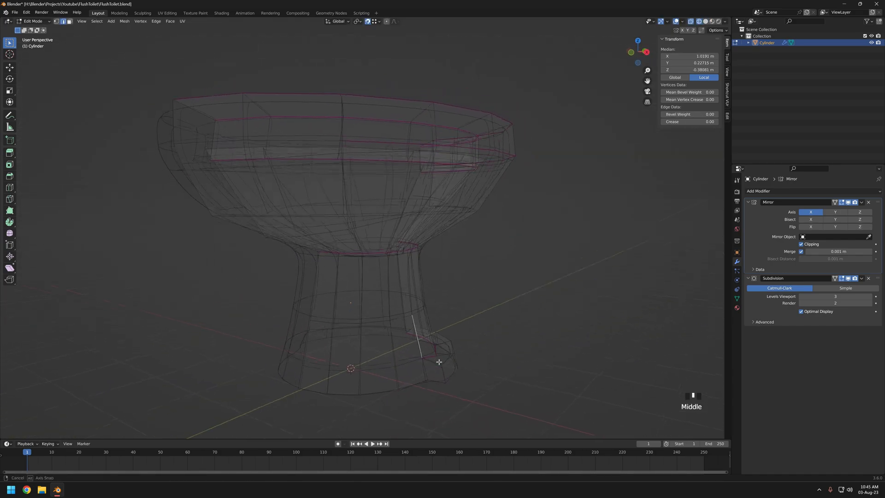
{"action": "left_click", "coordinate": [435, 368], "text": "shift"}
{"action": "middle_click_drag", "start_coordinate": [437, 361], "coordinate": [488, 352]}
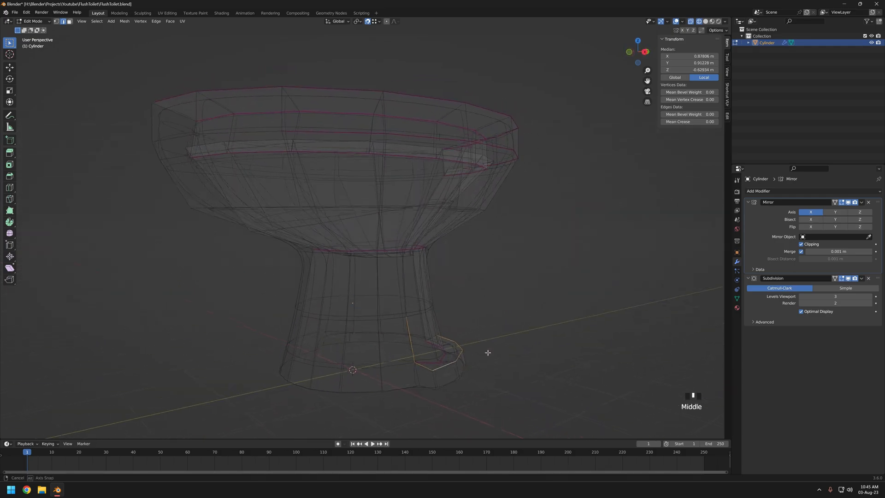
{"action": "left_click_drag", "start_coordinate": [689, 121], "coordinate": [711, 122]}
{"action": "key", "text": "z"}
{"action": "left_click", "coordinate": [503, 332]}
{"action": "mouse_move", "coordinate": [484, 338]}
{"action": "middle_mouse_down"}
{"action": "mouse_move", "coordinate": [465, 336]}
{"action": "mouse_move", "coordinate": [508, 344]}
{"action": "mouse_move", "coordinate": [396, 309]}
{"action": "middle_mouse_up"}
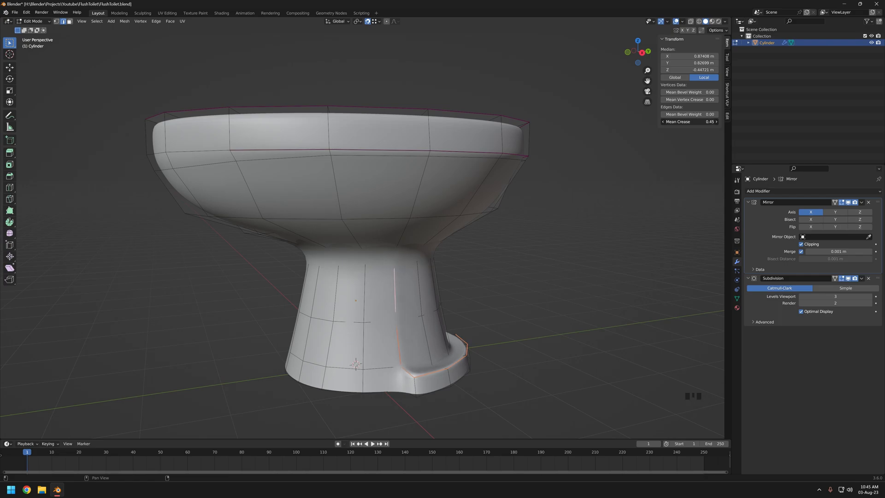
{"action": "middle_click_drag", "start_coordinate": [457, 340], "coordinate": [483, 331]}
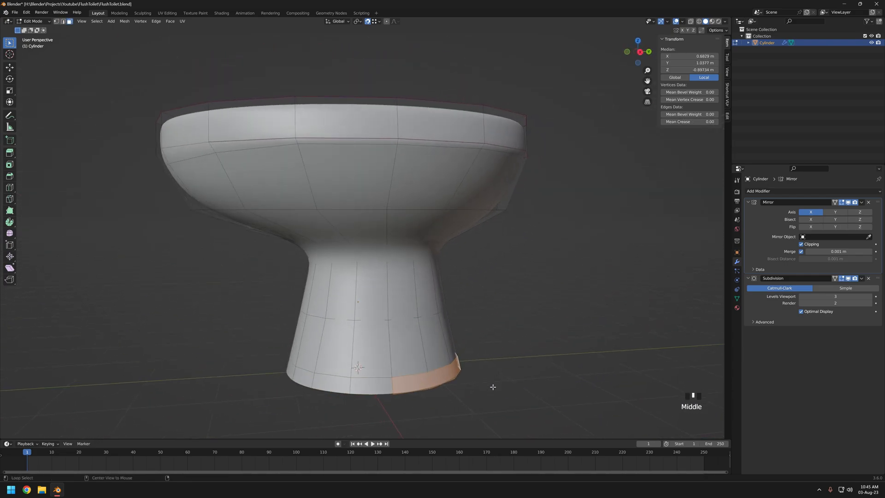
Extrude the base faces at the +Y end into a new ledge and flatten the pedestal's lower loop to 0 along Z
{"action": "left_click", "coordinate": [491, 385]}
{"action": "mouse_move", "coordinate": [492, 386]}
{"action": "middle_mouse_down"}
{"action": "mouse_move", "coordinate": [397, 368]}
{"action": "mouse_move", "coordinate": [420, 300]}
{"action": "mouse_move", "coordinate": [484, 374]}
{"action": "middle_mouse_up"}
{"action": "key", "text": "2"}
{"action": "left_click", "coordinate": [386, 377], "text": "alt"}
{"action": "key", "text": "s"}
{"action": "key", "text": "z"}
{"action": "key", "text": "0"}
{"action": "key", "text": "Return"}
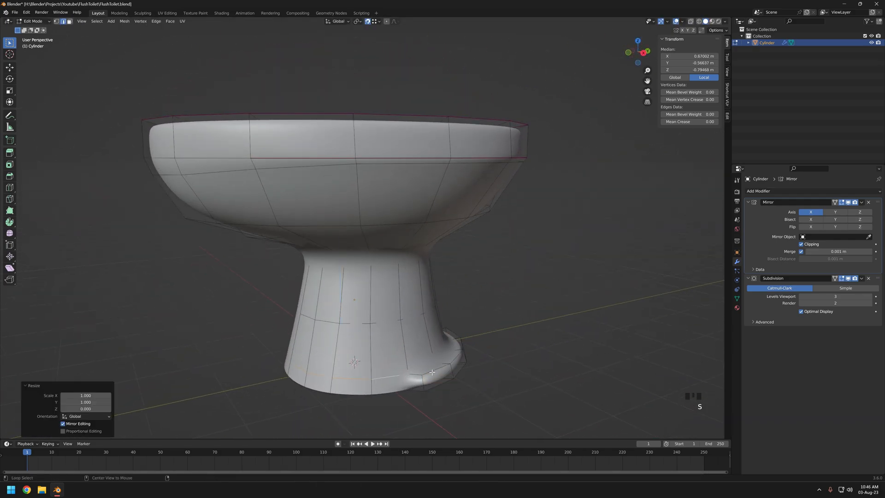
{"action": "left_click", "coordinate": [415, 369]}
Move the ledge's edge loop vertically and scale the loops around the ledge to refine its width
{"action": "middle_click_drag", "start_coordinate": [415, 369], "coordinate": [479, 390]}
{"action": "left_click", "coordinate": [444, 383], "text": "alt"}
{"action": "key", "text": "g"}
{"action": "key", "text": "z"}
{"action": "left_click", "coordinate": [412, 385]}
{"action": "key", "text": "s"}
{"action": "left_click", "coordinate": [583, 402]}
{"action": "left_click", "coordinate": [450, 381], "text": "alt"}
{"action": "key", "text": "s"}
{"action": "left_click", "coordinate": [562, 367]}
Select the faces on the underside of the foot ledge and delete them
{"action": "middle_click_drag", "start_coordinate": [563, 367], "coordinate": [511, 317]}
{"action": "key", "text": "3"}
{"action": "key", "text": "shift+z"}
{"action": "left_click", "coordinate": [477, 322]}
{"action": "left_click", "coordinate": [490, 339], "text": "shift"}
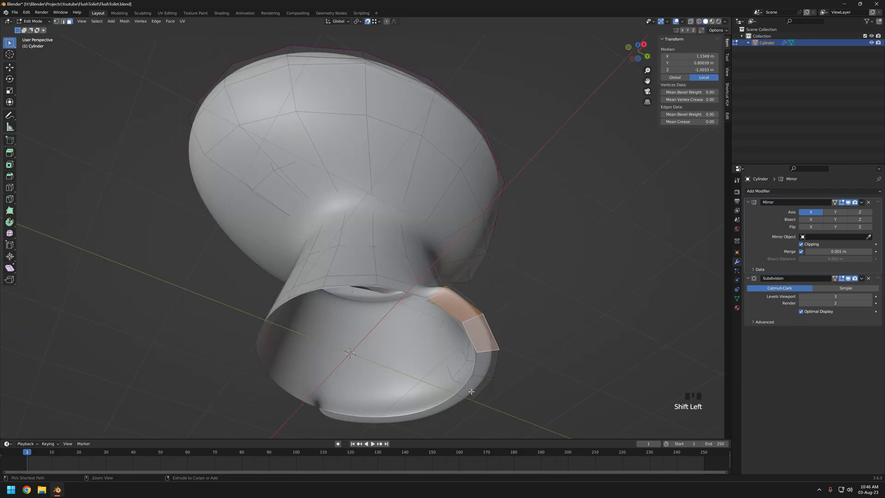
{"action": "middle_click_drag", "start_coordinate": [468, 399], "coordinate": [503, 305]}
{"action": "left_click", "coordinate": [505, 295], "text": "ctrl"}
{"action": "key", "text": "x"}
{"action": "left_click", "coordinate": [445, 382]}
Select the foot ledge's inner loop and outer rim edges and set their mean crease to about 0.48
{"action": "middle_click_drag", "start_coordinate": [493, 415], "coordinate": [150, 396]}
{"action": "key", "text": "2"}
{"action": "left_click", "coordinate": [397, 386], "text": "alt"}
{"action": "mouse_move", "coordinate": [380, 384]}
{"action": "middle_mouse_down"}
{"action": "mouse_move", "coordinate": [389, 382]}
{"action": "mouse_move", "coordinate": [364, 368]}
{"action": "middle_mouse_up"}
{"action": "key", "text": "z"}
{"action": "left_click", "coordinate": [393, 379], "text": "shift"}
{"action": "key", "text": "z"}
{"action": "left_click_drag", "start_coordinate": [690, 121], "coordinate": [692, 121]}
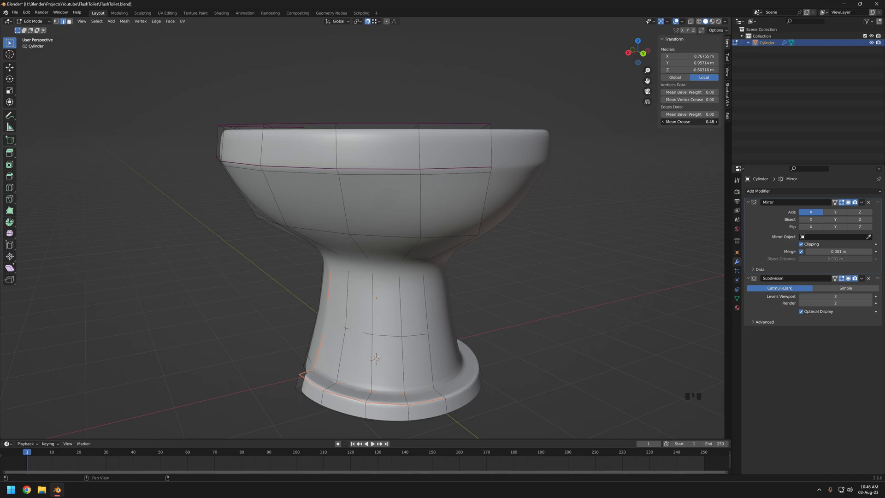
Move the short vertical edge at the ledge's side corner about 0.15 m along X and adjust it along Y
{"action": "left_click", "coordinate": [387, 326]}
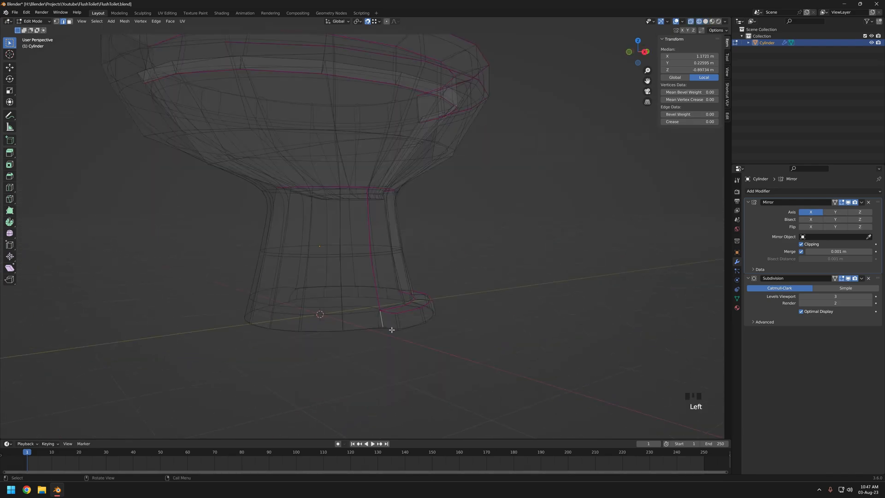
{"action": "mouse_move", "coordinate": [391, 328]}
{"action": "middle_mouse_down"}
{"action": "mouse_move", "coordinate": [523, 345]}
{"action": "mouse_move", "coordinate": [480, 328]}
{"action": "mouse_move", "coordinate": [413, 337]}
{"action": "middle_mouse_up"}
{"action": "scroll", "coordinate": [414, 330], "scroll_direction": "up", "scroll_amount": 2}
{"action": "key", "text": "shift+z"}
{"action": "left_click", "coordinate": [493, 340]}
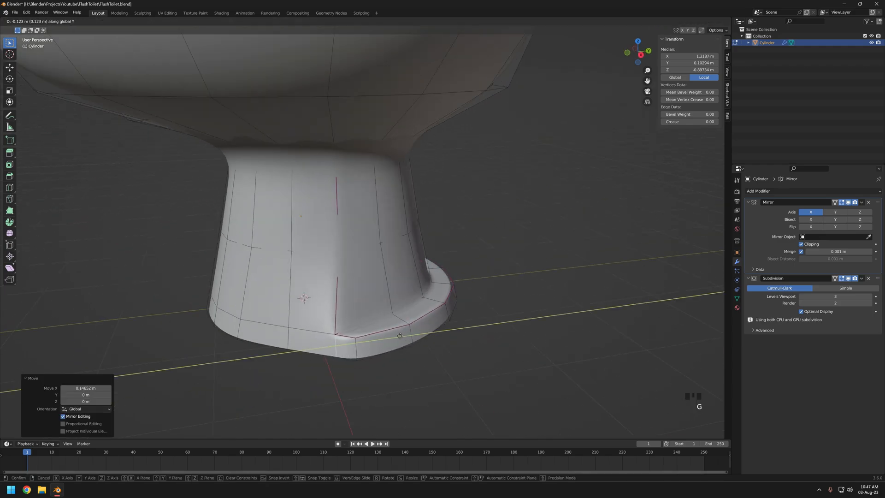
Box-select the vertices at the ledge's side corner in wireframe and move them along X
{"action": "key", "text": "shift+z"}
{"action": "key", "text": "1"}
{"action": "left_click_drag", "start_coordinate": [321, 321], "coordinate": [389, 372]}
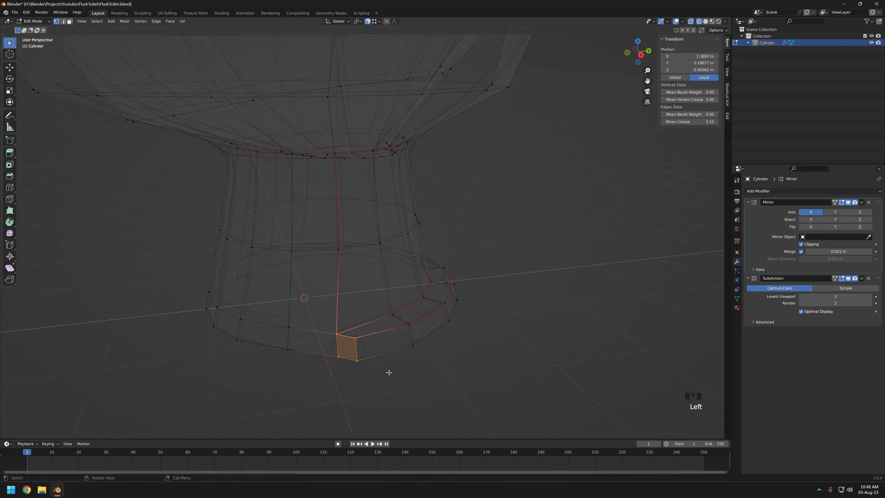
{"action": "left_click", "coordinate": [413, 364]}
{"action": "key", "text": "g"}
{"action": "key", "text": "x"}
{"action": "left_click", "coordinate": [409, 354]}
Slide the mid-height vertex of the pedestal's creased vertical edge slightly sideways and check the result in solid shading
{"action": "key", "text": "z"}
{"action": "mouse_move", "coordinate": [524, 366]}
{"action": "middle_mouse_down"}
{"action": "mouse_move", "coordinate": [414, 282]}
{"action": "mouse_move", "coordinate": [334, 246]}
{"action": "mouse_move", "coordinate": [357, 272]}
{"action": "middle_mouse_up"}
{"action": "key", "text": "z"}
{"action": "left_click", "coordinate": [291, 249]}
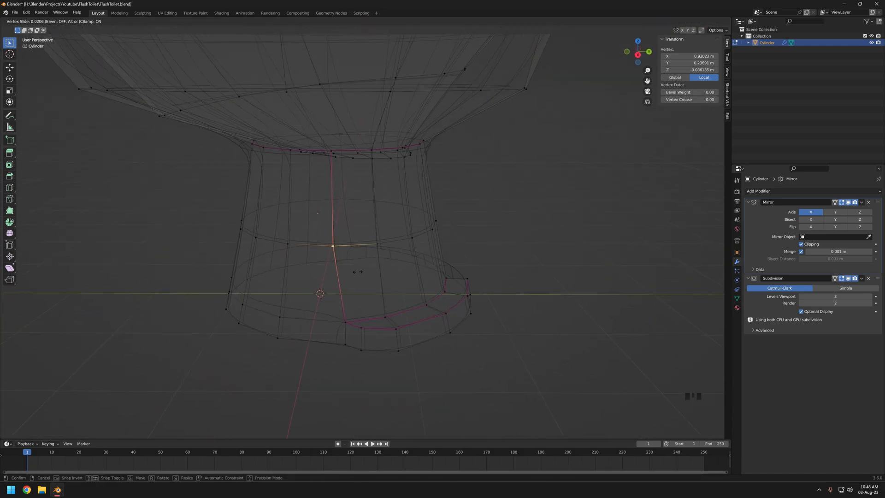
{"action": "left_click", "coordinate": [376, 375]}
{"action": "left_click", "coordinate": [384, 375]}
{"action": "middle_click_drag", "start_coordinate": [384, 375], "coordinate": [375, 316]}
{"action": "key", "text": "Tab"}
{"action": "key", "text": "z"}
{"action": "left_click", "coordinate": [375, 373]}
{"action": "key", "text": "Tab"}
Select the upper and lower vertices near the ledge's side corner and slide them along the rim
{"action": "scroll", "coordinate": [385, 369], "scroll_direction": "up", "scroll_amount": 3}
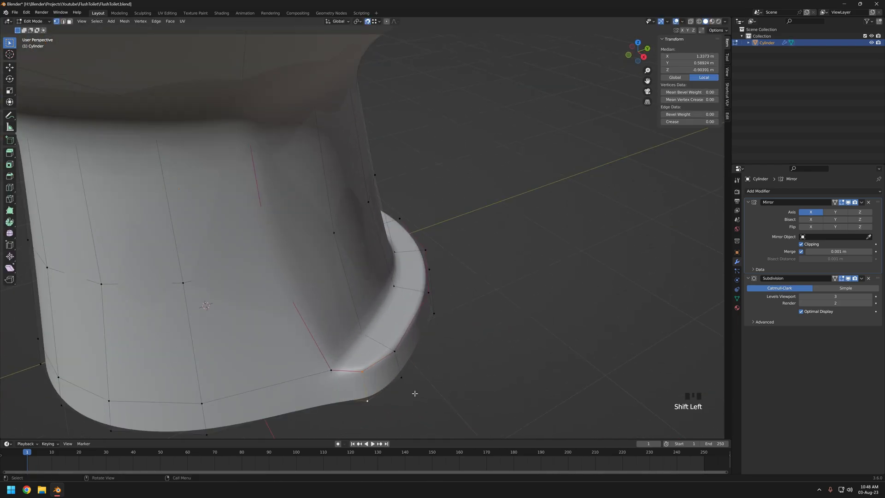
{"action": "left_click", "coordinate": [419, 391]}
{"action": "middle_click_drag", "start_coordinate": [419, 390], "coordinate": [336, 406]}
{"action": "left_click", "coordinate": [370, 357]}
{"action": "left_click", "coordinate": [373, 384], "text": "shift"}
{"action": "key", "text": "g"}
{"action": "key", "text": "g"}
{"action": "left_click", "coordinate": [385, 389]}
Move the ledge's side corner vertices about -0.06 m along X and preview the smoothed base in Object Mode
{"action": "left_click", "coordinate": [318, 324]}
{"action": "left_click", "coordinate": [315, 346], "text": "shift"}
{"action": "key", "text": "g"}
{"action": "key", "text": "x"}
{"action": "left_click", "coordinate": [340, 388]}
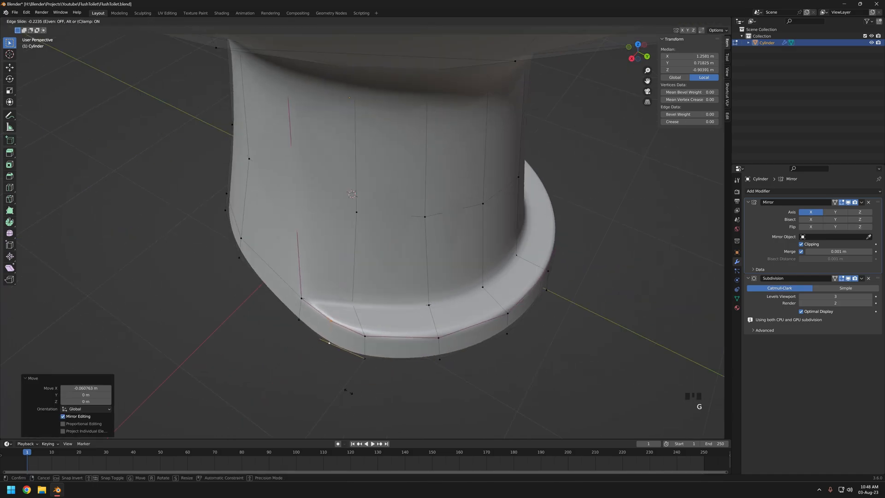
{"action": "key", "text": "Tab"}
{"action": "scroll", "coordinate": [358, 327], "scroll_direction": "down", "scroll_amount": 4}
{"action": "mouse_move", "coordinate": [358, 328]}
{"action": "middle_mouse_down"}
{"action": "mouse_move", "coordinate": [371, 344]}
{"action": "mouse_move", "coordinate": [386, 300]}
{"action": "mouse_move", "coordinate": [333, 339]}
{"action": "middle_mouse_up"}
{"action": "key", "text": "Tab"}
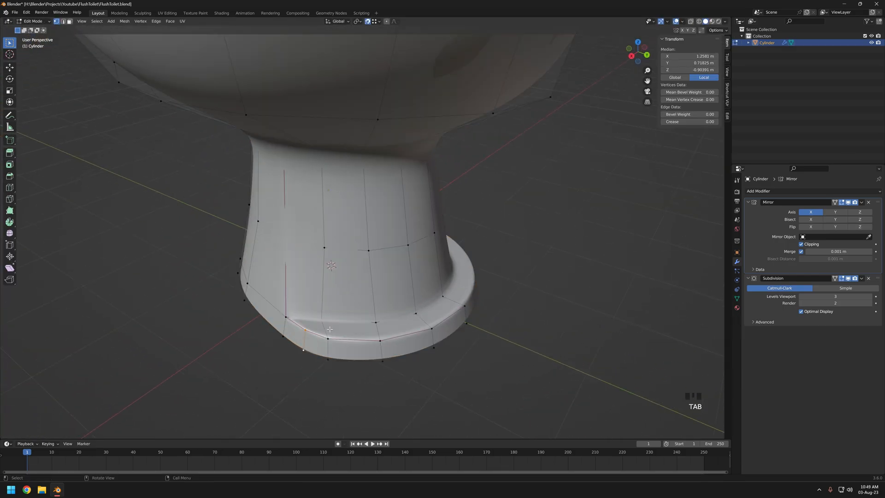
Select the ledge's inner and outer edge loops, deselect the unwanted upper parts, and set the mean crease to 0.47
{"action": "key", "text": "2"}
{"action": "left_click", "coordinate": [280, 318], "text": "alt"}
{"action": "middle_click_drag", "start_coordinate": [282, 330], "coordinate": [339, 308]}
{"action": "left_click", "coordinate": [340, 376], "text": "alt+shift"}
{"action": "left_click", "coordinate": [311, 374], "text": "alt+shift"}
{"action": "key", "text": "shift+z"}
{"action": "scroll", "coordinate": [362, 351], "scroll_direction": "down", "scroll_amount": 3}
{"action": "middle_click_drag", "start_coordinate": [338, 275], "coordinate": [322, 231]}
{"action": "left_click_drag", "start_coordinate": [310, 192], "coordinate": [328, 211], "text": "ctrl"}
{"action": "scroll", "coordinate": [337, 203], "scroll_direction": "down", "scroll_amount": 3}
{"action": "left_click_drag", "start_coordinate": [281, 83], "coordinate": [353, 187], "text": "ctrl"}
{"action": "middle_click_drag", "start_coordinate": [360, 189], "coordinate": [396, 207]}
{"action": "scroll", "coordinate": [401, 209], "scroll_direction": "up", "scroll_amount": 3}
{"action": "key", "text": "z"}
{"action": "middle_click_drag", "start_coordinate": [484, 215], "coordinate": [438, 212]}
{"action": "left_click_drag", "start_coordinate": [690, 122], "coordinate": [690, 122]}
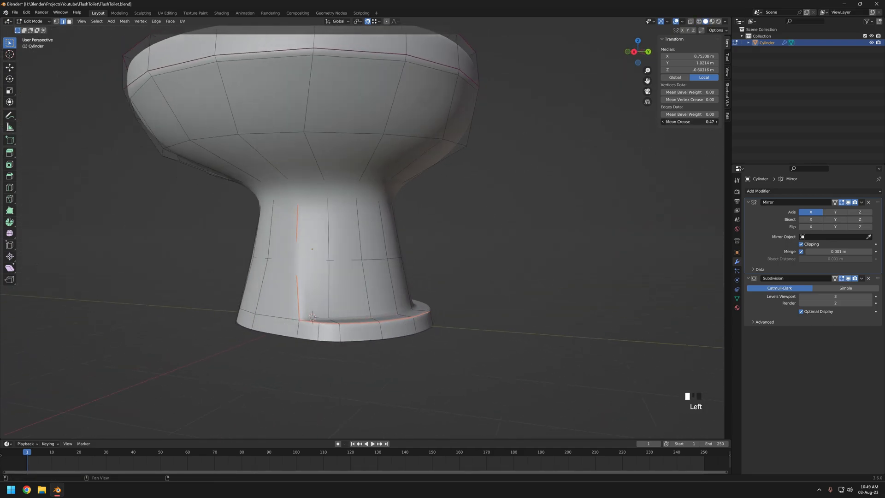
Set the mesh's Auto Smooth angle to 91.2° and inspect the pedestal and foot ledge in Object Mode
{"action": "middle_click_drag", "start_coordinate": [438, 272], "coordinate": [354, 288]}
{"action": "key", "text": "Tab"}
{"action": "middle_click_drag", "start_coordinate": [355, 288], "coordinate": [422, 275]}
{"action": "left_click", "coordinate": [737, 299]}
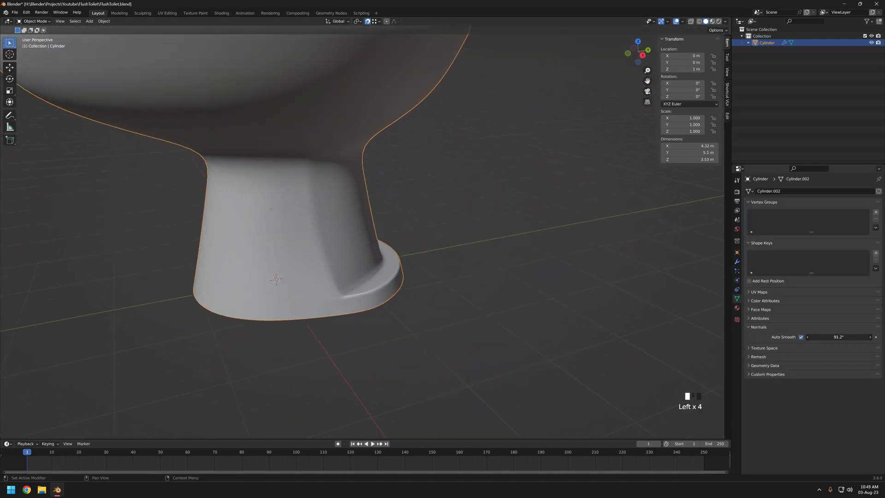
{"action": "left_click", "coordinate": [784, 326]}
{"action": "scroll", "coordinate": [257, 277], "scroll_direction": "down", "scroll_amount": 3}
{"action": "scroll", "coordinate": [360, 277], "scroll_direction": "up", "scroll_amount": 3}
{"action": "mouse_move", "coordinate": [360, 277]}
{"action": "middle_mouse_down"}
{"action": "mouse_move", "coordinate": [373, 271]}
{"action": "mouse_move", "coordinate": [355, 271]}
{"action": "middle_mouse_up"}
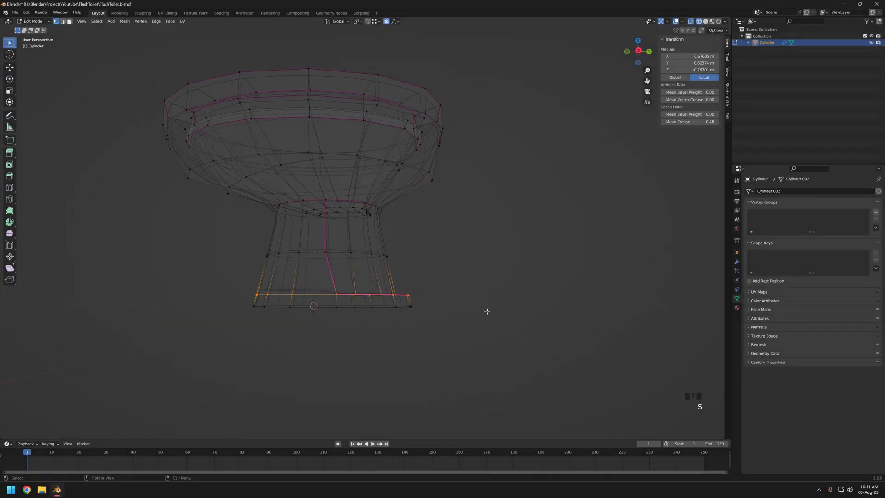
Turn off proportional editing and flatten the ledge's upper rim and the base's bottom loop by scaling each to 0 along Z
{"action": "key", "text": "s"}
{"action": "key", "text": "o"}
{"action": "key", "text": "z"}
{"action": "key", "text": "0"}
{"action": "key", "text": "Return"}
{"action": "left_click_drag", "start_coordinate": [489, 323], "coordinate": [214, 299]}
{"action": "key", "text": "s"}
{"action": "key", "text": "z"}
{"action": "key", "text": "0"}
{"action": "key", "text": "Return"}
Select the pedestal's mid-height edge loop and flatten it by scaling to 0 along Z
{"action": "middle_click_drag", "start_coordinate": [207, 222], "coordinate": [210, 228]}
{"action": "left_click_drag", "start_coordinate": [224, 226], "coordinate": [429, 277]}
{"action": "key", "text": "s"}
{"action": "key", "text": "z"}
{"action": "key", "text": "0"}
{"action": "key", "text": "Return"}
Raise the ledge's upper rim vertices along Z to thicken the base
{"action": "middle_click_drag", "start_coordinate": [433, 294], "coordinate": [433, 297]}
{"action": "left_click_drag", "start_coordinate": [456, 304], "coordinate": [456, 305]}
{"action": "mouse_move", "coordinate": [456, 304]}
{"action": "middle_mouse_down"}
{"action": "mouse_move", "coordinate": [484, 307]}
{"action": "mouse_move", "coordinate": [405, 298]}
{"action": "mouse_move", "coordinate": [436, 295]}
{"action": "mouse_move", "coordinate": [352, 314]}
{"action": "mouse_move", "coordinate": [473, 302]}
{"action": "mouse_move", "coordinate": [352, 300]}
{"action": "middle_mouse_up"}
{"action": "key", "text": "g"}
{"action": "key", "text": "z"}
{"action": "left_click", "coordinate": [482, 294]}
{"action": "key", "text": "shift+z"}
{"action": "key", "text": "shift+z"}
Try to scale the base's bottom vertices to adjust the flare of the ledge
{"action": "key", "text": "KP_1"}
{"action": "scroll", "coordinate": [392, 318], "scroll_direction": "up", "scroll_amount": 3}
{"action": "left_click_drag", "start_coordinate": [503, 356], "coordinate": [239, 308]}
{"action": "key", "text": "s"}
{"action": "left_click", "coordinate": [482, 312]}
{"action": "key", "text": "shift+z"}
{"action": "mouse_move", "coordinate": [483, 311]}
{"action": "middle_mouse_down"}
{"action": "mouse_move", "coordinate": [540, 319]}
{"action": "mouse_move", "coordinate": [535, 326]}
{"action": "middle_mouse_up"}
{"action": "key", "text": "s"}
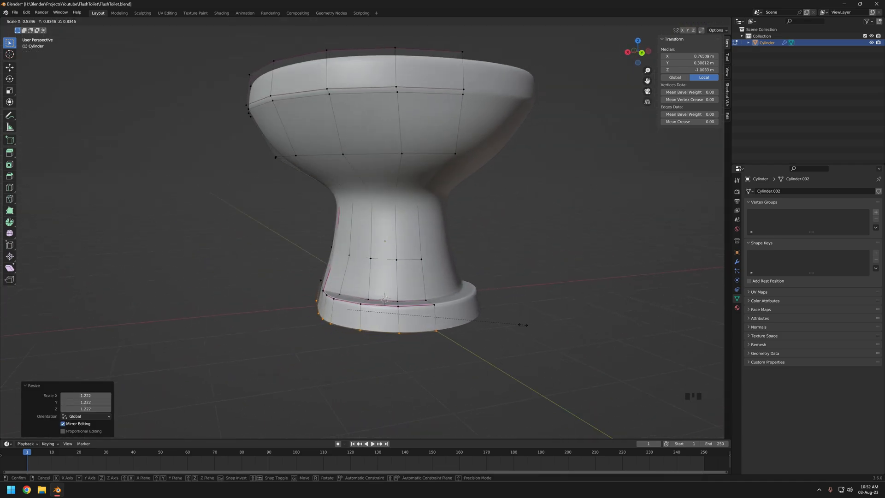
{"action": "key", "text": "shift+z"}
{"action": "key", "text": "KP_1"}
{"action": "scroll", "coordinate": [512, 322], "scroll_direction": "up", "scroll_amount": 3}
{"action": "key", "text": "s"}
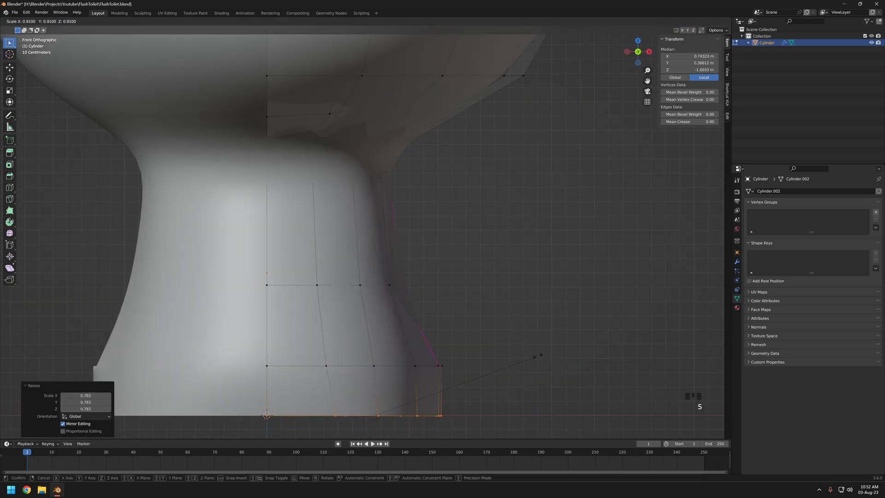
{"action": "left_click", "coordinate": [536, 356]}
{"action": "scroll", "coordinate": [484, 365], "scroll_direction": "down", "scroll_amount": 3}
{"action": "key", "text": "shift+z"}
{"action": "middle_click_drag", "start_coordinate": [484, 365], "coordinate": [208, 348]}
Undo the scaling of the base's bottom vertices
{"action": "left_click", "coordinate": [396, 372]}
{"action": "key", "text": "ctrl+z"}
{"action": "key", "text": "ctrl+z"}
{"action": "key", "text": "ctrl+z"}
{"action": "key", "text": "ctrl+z"}
Slide individual vertices around the foot ledge along their edges to even out the spacing
{"action": "middle_click_drag", "start_coordinate": [359, 335], "coordinate": [286, 334]}
{"action": "left_click", "coordinate": [391, 335]}
{"action": "key", "text": "g"}
{"action": "key", "text": "g"}
{"action": "left_click", "coordinate": [389, 366]}
{"action": "middle_click_drag", "start_coordinate": [389, 366], "coordinate": [423, 364]}
{"action": "left_click", "coordinate": [381, 328]}
{"action": "key", "text": "g"}
{"action": "key", "text": "g"}
{"action": "left_click", "coordinate": [344, 331]}
{"action": "key", "text": "g"}
{"action": "key", "text": "g"}
{"action": "middle_click_drag", "start_coordinate": [367, 347], "coordinate": [461, 355]}
Slide the remaining uneven ledge vertices along their edges and preview the smoothed base in Object Mode
{"action": "left_click", "coordinate": [318, 358]}
{"action": "key", "text": "g"}
{"action": "key", "text": "g"}
{"action": "left_click", "coordinate": [312, 357]}
{"action": "middle_click_drag", "start_coordinate": [322, 365], "coordinate": [339, 295]}
{"action": "key", "text": "g"}
{"action": "key", "text": "g"}
{"action": "key", "text": "Tab"}
{"action": "key", "text": "Tab"}
Add horizontal loop cuts above and below the pedestal's mid-height loop, sliding the middle loop to space the rows evenly
{"action": "key", "text": "ctrl+r"}
{"action": "left_click", "coordinate": [340, 272]}
{"action": "left_click", "coordinate": [352, 299], "text": "alt"}
{"action": "key", "text": "g"}
{"action": "key", "text": "g"}
{"action": "left_click", "coordinate": [346, 318]}
{"action": "key", "text": "ctrl+r"}
{"action": "left_click", "coordinate": [340, 294]}
{"action": "key", "text": "Tab"}
{"action": "key", "text": "Tab"}
Try to round the central faces on the pedestal's back with LoopTools Circle
{"action": "key", "text": "3"}
{"action": "left_click_drag", "start_coordinate": [348, 282], "coordinate": [370, 304]}
{"action": "middle_click_drag", "start_coordinate": [370, 304], "coordinate": [382, 301]}
{"action": "left_click", "coordinate": [695, 56]}
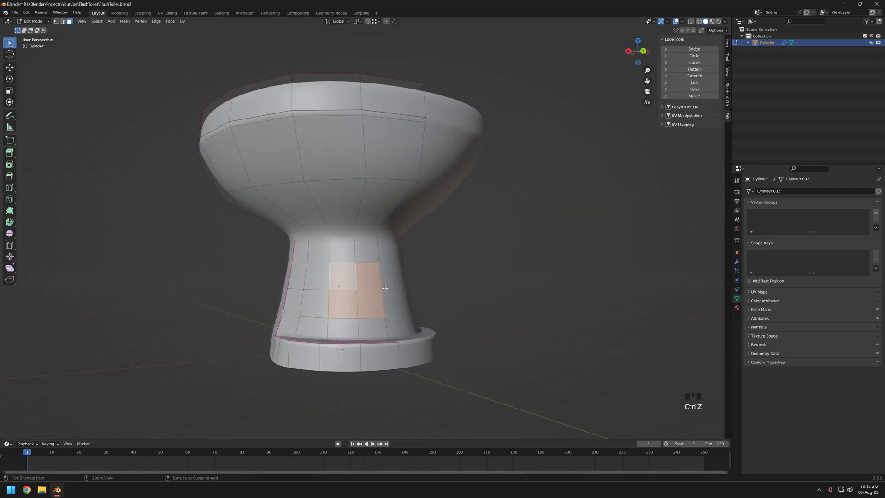
Apply the Mirror modifier and return to Edit Mode facing the pedestal's back
{"action": "key", "text": "ctrl+a"}
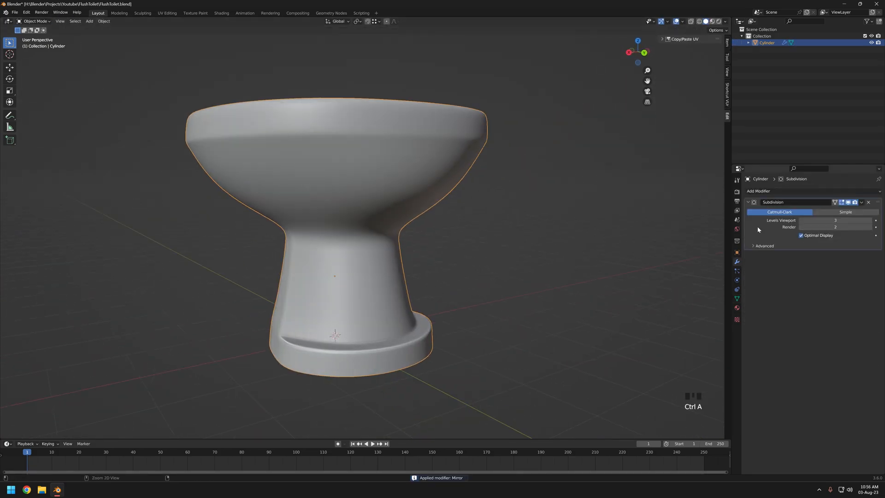
{"action": "middle_click_drag", "start_coordinate": [399, 291], "coordinate": [367, 294]}
{"action": "key", "text": "Tab"}
Select the four central faces on the pedestal's back and shape them with LoopTools Circle at an angle of 3°
{"action": "left_click_drag", "start_coordinate": [362, 288], "coordinate": [371, 302]}
{"action": "left_click", "coordinate": [694, 55]}
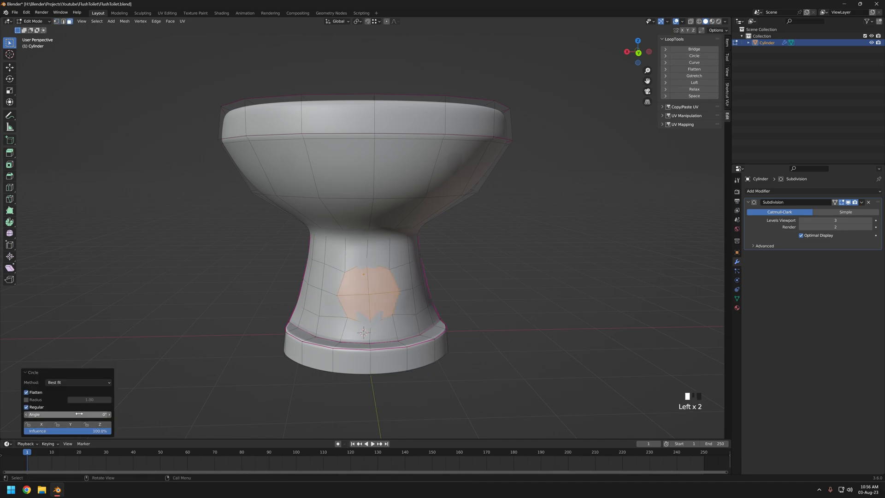
{"action": "mouse_move", "coordinate": [82, 414]}
{"action": "middle_mouse_down", "text": "alt"}
{"action": "mouse_move", "coordinate": [106, 414]}
{"action": "mouse_move", "coordinate": [78, 415]}
{"action": "middle_mouse_up", "text": "alt"}
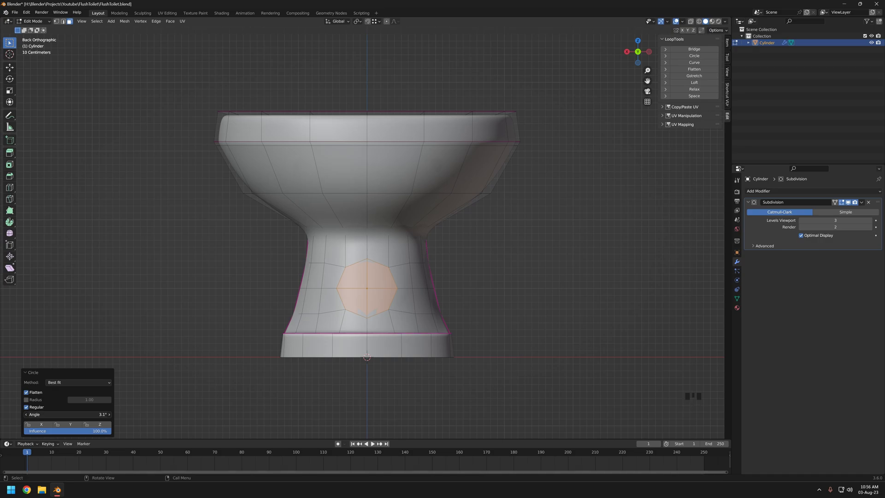
Extrude the circular faces outward into a drain pipe, delete the end faces to open it, and preview the result
{"action": "middle_click_drag", "start_coordinate": [397, 336], "coordinate": [429, 333]}
{"action": "middle_click_drag", "start_coordinate": [493, 326], "coordinate": [504, 322], "text": "alt"}
{"action": "key", "text": "e"}
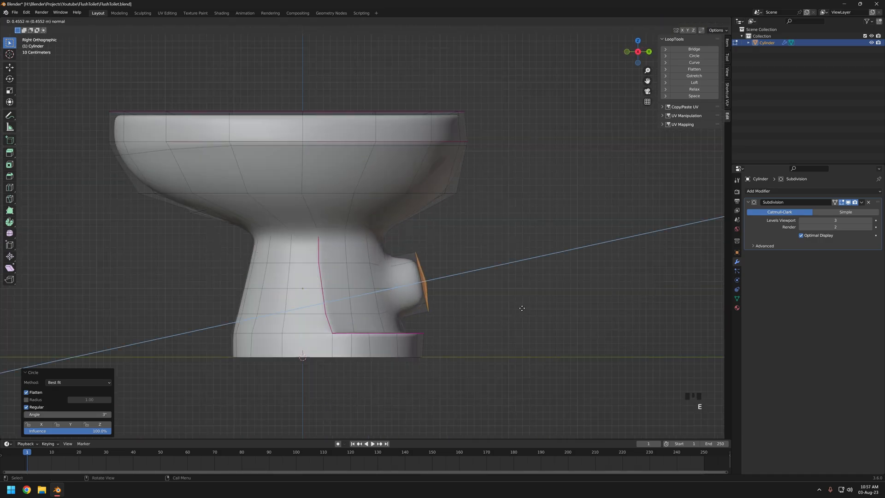
{"action": "left_click", "coordinate": [535, 287]}
{"action": "key", "text": "x"}
{"action": "middle_click_drag", "start_coordinate": [535, 287], "coordinate": [506, 322]}
{"action": "key", "text": "Tab"}
{"action": "key", "text": "Tab"}
Switch to vertex selection near the pipe and display the Subdivision modifier's result on the edit cage
{"action": "middle_click_drag", "start_coordinate": [507, 323], "coordinate": [489, 295], "text": "shift"}
{"action": "key", "text": "1"}
{"action": "key", "text": "z"}
{"action": "middle_click_drag", "start_coordinate": [525, 326], "coordinate": [419, 277]}
{"action": "scroll", "coordinate": [359, 295], "scroll_direction": "up", "scroll_amount": 2}
{"action": "left_click", "coordinate": [835, 202]}
Try to merge the vertices below the pipe with the ledge's inner rim vertices at their center
{"action": "left_click", "coordinate": [407, 313]}
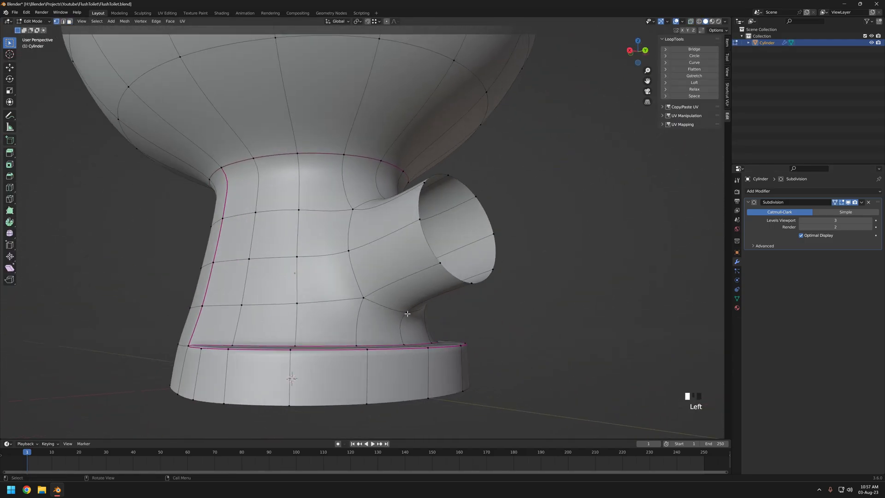
{"action": "left_click", "coordinate": [428, 351]}
{"action": "middle_click_drag", "start_coordinate": [428, 350], "coordinate": [361, 339]}
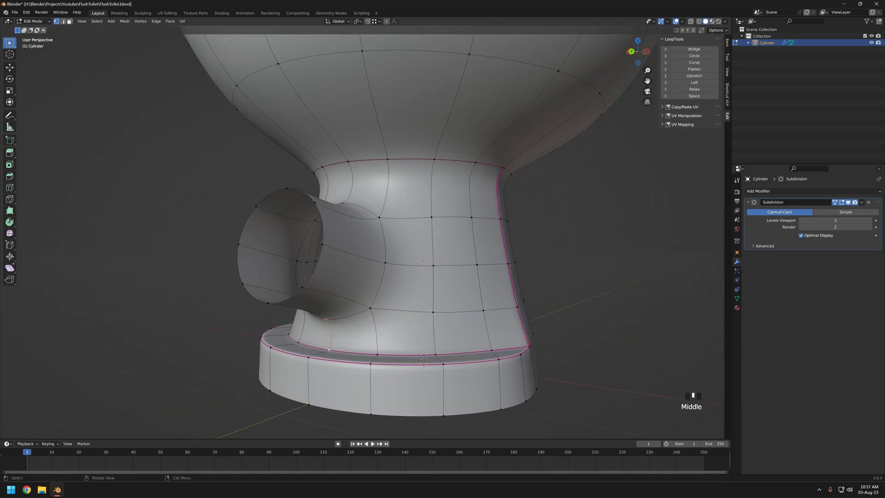
{"action": "left_click", "coordinate": [342, 301]}
{"action": "middle_click_drag", "start_coordinate": [342, 302], "coordinate": [357, 320]}
{"action": "left_click", "coordinate": [376, 367]}
{"action": "middle_click_drag", "start_coordinate": [377, 367], "coordinate": [390, 318]}
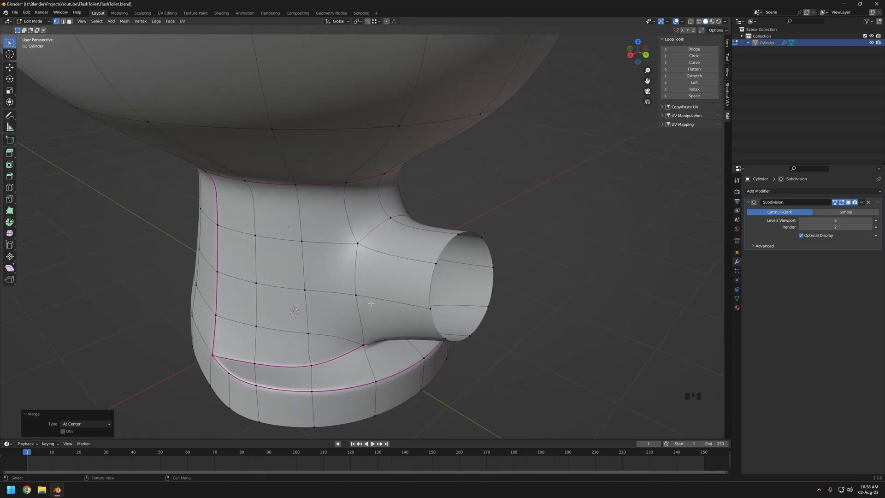
{"action": "left_click", "coordinate": [326, 309]}
{"action": "middle_click_drag", "start_coordinate": [327, 309], "coordinate": [350, 308]}
Undo the vertex merges below the pipe
{"action": "key", "text": "ctrl+z"}
{"action": "key", "text": "ctrl+z"}
{"action": "key", "text": "ctrl+z"}
{"action": "key", "text": "ctrl+z"}
{"action": "key", "text": "ctrl+z"}
{"action": "key", "text": "ctrl+z"}
{"action": "key", "text": "ctrl+z"}
{"action": "key", "text": "ctrl+z"}
Select the edge loop where the pipe joins the pedestal and scale it up to widen the joint
{"action": "middle_click_drag", "start_coordinate": [443, 323], "coordinate": [375, 322]}
{"action": "left_click", "coordinate": [373, 319], "text": "alt"}
{"action": "middle_click_drag", "start_coordinate": [438, 245], "coordinate": [479, 251]}
{"action": "left_click", "coordinate": [399, 259], "text": "alt+shift"}
{"action": "left_click", "coordinate": [335, 265], "text": "alt+shift"}
{"action": "key", "text": "s"}
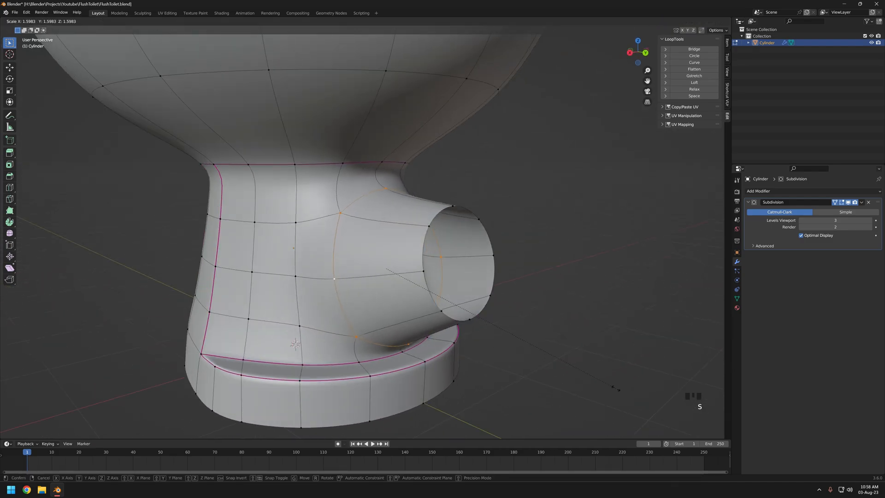
{"action": "left_click", "coordinate": [601, 382]}
Rotate the pipe's open end 26.8° about X and reposition it upward in the side view
{"action": "scroll", "coordinate": [434, 316], "scroll_direction": "down", "scroll_amount": 4}
{"action": "middle_click_drag", "start_coordinate": [435, 316], "coordinate": [421, 280]}
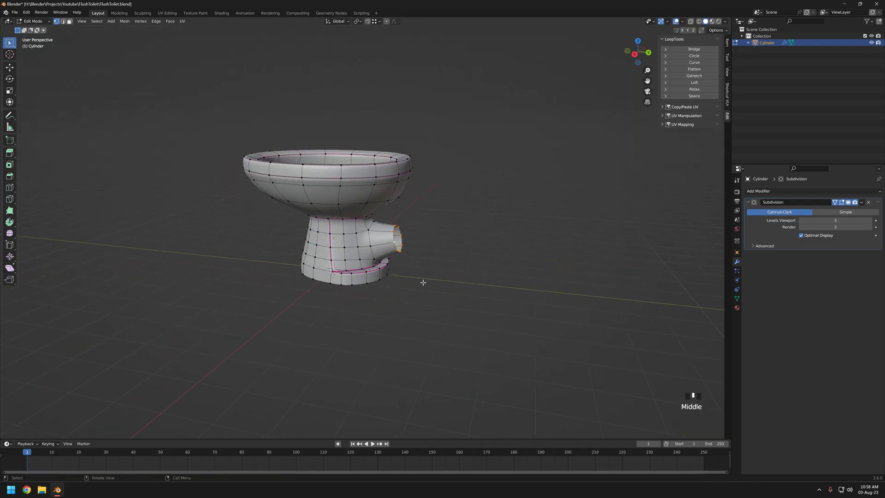
{"action": "key", "text": "KP_3"}
{"action": "left_click", "coordinate": [484, 255]}
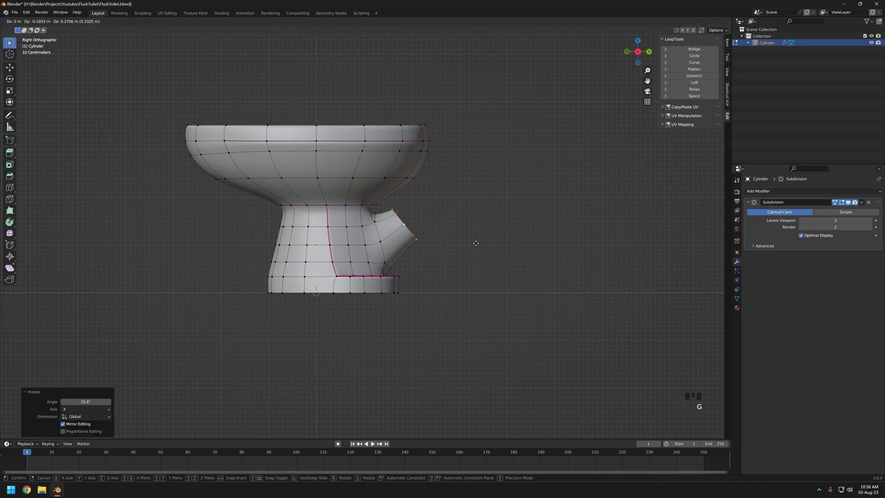
{"action": "left_click", "coordinate": [469, 260]}
Examine the angled pipe's shape and its transition into the pedestal in Object Mode
{"action": "middle_click_drag", "start_coordinate": [469, 259], "coordinate": [286, 281]}
{"action": "key", "text": "Tab"}
{"action": "scroll", "coordinate": [286, 273], "scroll_direction": "down", "scroll_amount": 4}
{"action": "scroll", "coordinate": [295, 277], "scroll_direction": "up", "scroll_amount": 6}
{"action": "middle_click_drag", "start_coordinate": [323, 258], "coordinate": [332, 308], "text": "shift"}
{"action": "middle_click_drag", "start_coordinate": [341, 309], "coordinate": [426, 265]}
Extend the pipe's open end about 0.44 m outward and rotate it -25° about X so the opening stands vertical
{"action": "key", "text": "Tab"}
{"action": "key", "text": "KP_3"}
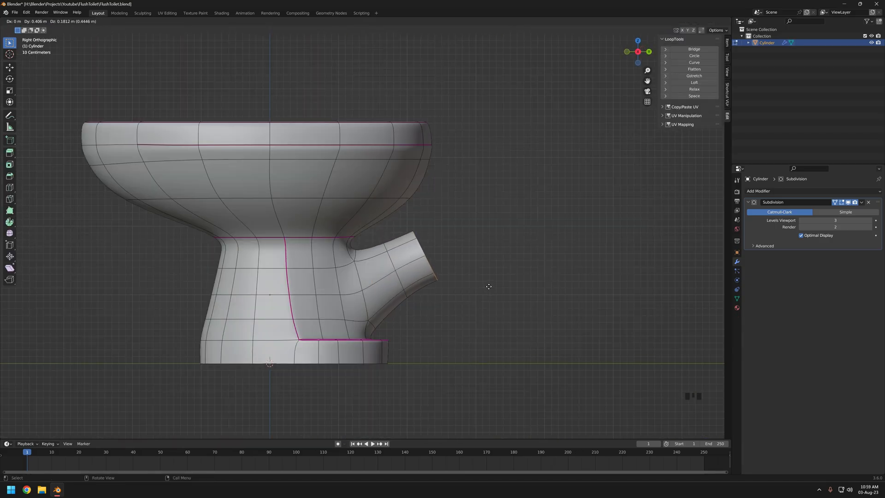
{"action": "left_click", "coordinate": [491, 287]}
{"action": "left_click", "coordinate": [491, 311]}
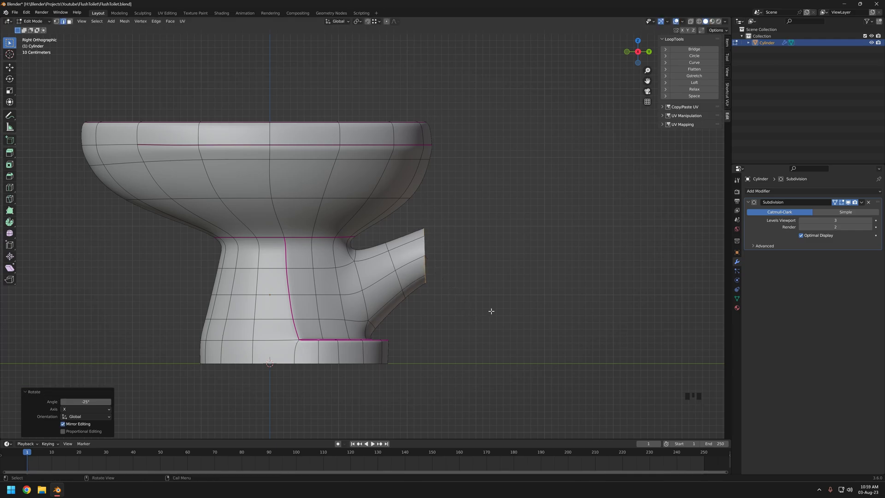
{"action": "middle_click_drag", "start_coordinate": [493, 307], "coordinate": [468, 310]}
Move the edge loop between the pedestal and the pipe's open end inward and upward in side view to form a bend
{"action": "right_click", "coordinate": [462, 288]}
{"action": "key", "text": "g"}
{"action": "key", "text": "g"}
{"action": "key", "text": "KP_3"}
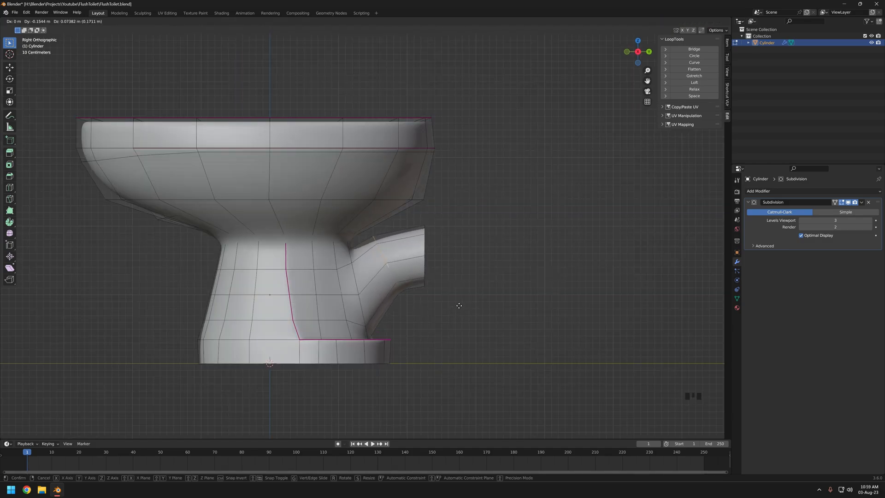
{"action": "left_click", "coordinate": [460, 305]}
Crease the pipe's bend loop, and select the loop joining the pipe to the pedestal to raise its mean crease
{"action": "middle_click_drag", "start_coordinate": [399, 292], "coordinate": [346, 294]}
{"action": "scroll", "coordinate": [377, 298], "scroll_direction": "down", "scroll_amount": 2}
{"action": "key", "text": "Tab"}
{"action": "key", "text": "Tab"}
{"action": "scroll", "coordinate": [361, 295], "scroll_direction": "up", "scroll_amount": 3}
{"action": "key", "text": "z"}
{"action": "left_click", "coordinate": [379, 292], "text": "alt+shift"}
{"action": "key", "text": "z"}
{"action": "left_click", "coordinate": [835, 202]}
{"action": "middle_click_drag", "start_coordinate": [482, 284], "coordinate": [481, 317]}
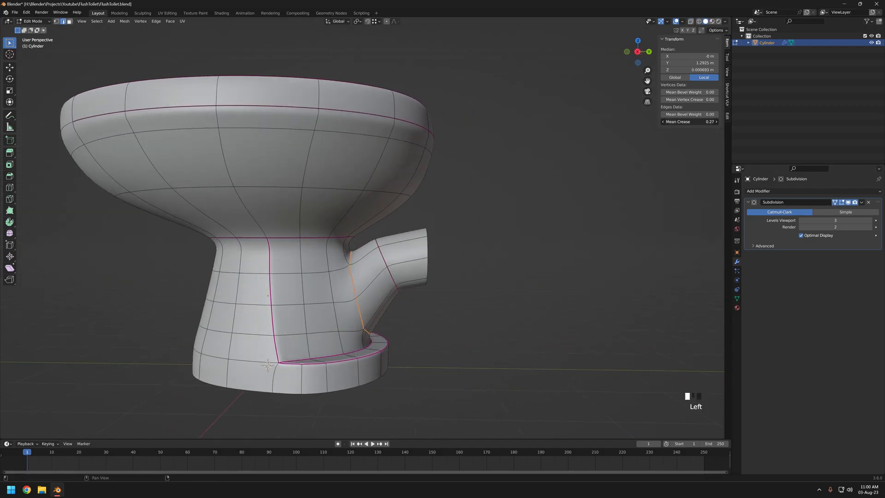
Try moving the pedestal joint loop outward, rotating it -4.95° about X and raising its mean crease to 0.75
{"action": "key", "text": "KP_3"}
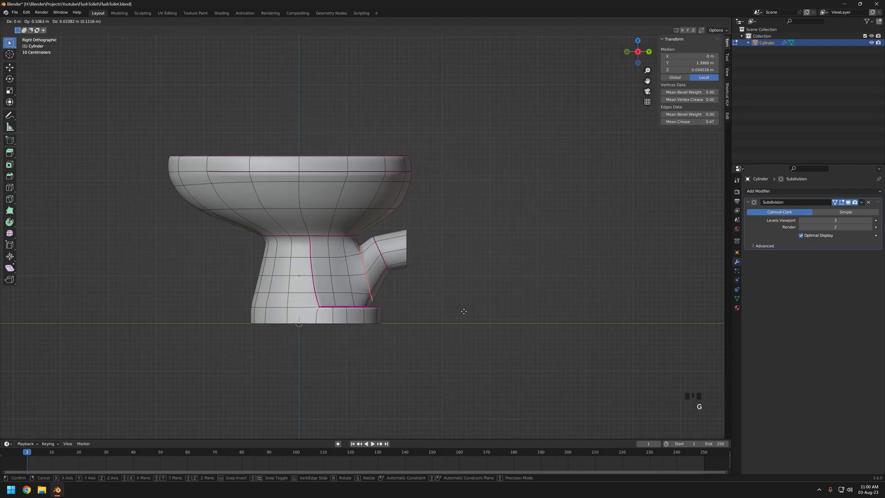
{"action": "left_click", "coordinate": [464, 311]}
{"action": "key", "text": "r"}
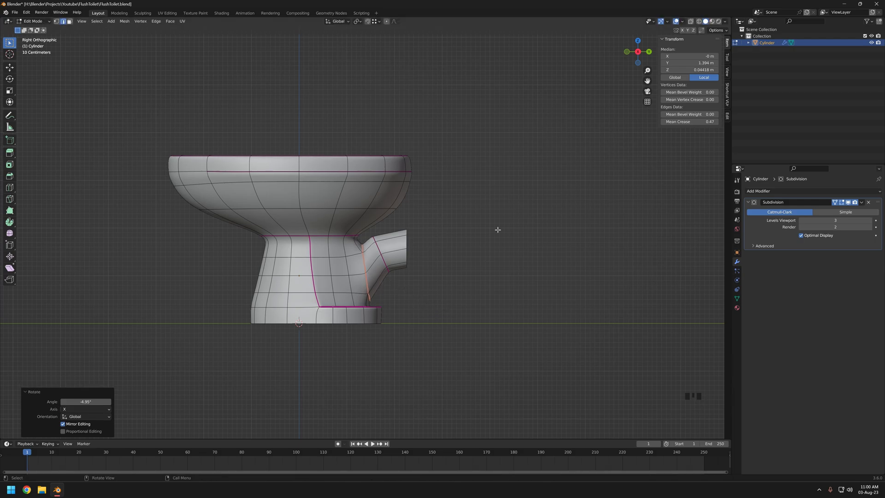
{"action": "middle_click_drag", "start_coordinate": [630, 150], "coordinate": [399, 284]}
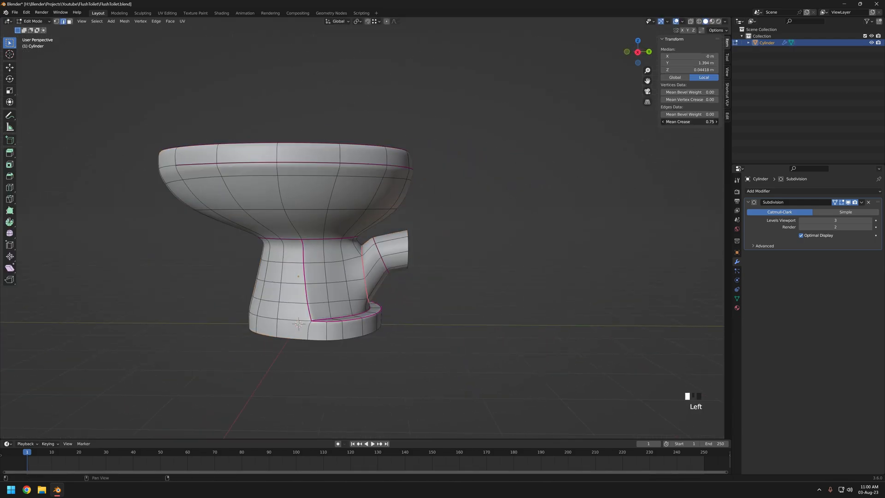
Scale the edge loop where the pipe joins the pedestal to 0.748
{"action": "middle_click_drag", "start_coordinate": [508, 284], "coordinate": [453, 275]}
{"action": "key", "text": "s"}
{"action": "left_click", "coordinate": [457, 291]}
{"action": "scroll", "coordinate": [465, 300], "scroll_direction": "up", "scroll_amount": 3}
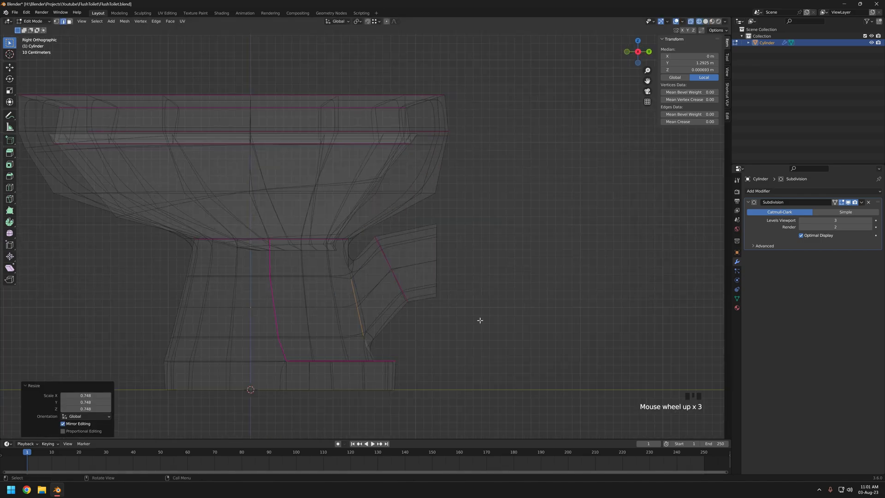
{"action": "left_click", "coordinate": [491, 304]}
{"action": "key", "text": "alt+z"}
{"action": "middle_click_drag", "start_coordinate": [491, 304], "coordinate": [471, 310]}
Select the pipe's bend loop and open end together and lower them about 0.034 m in side view
{"action": "left_click", "coordinate": [398, 283], "text": "alt"}
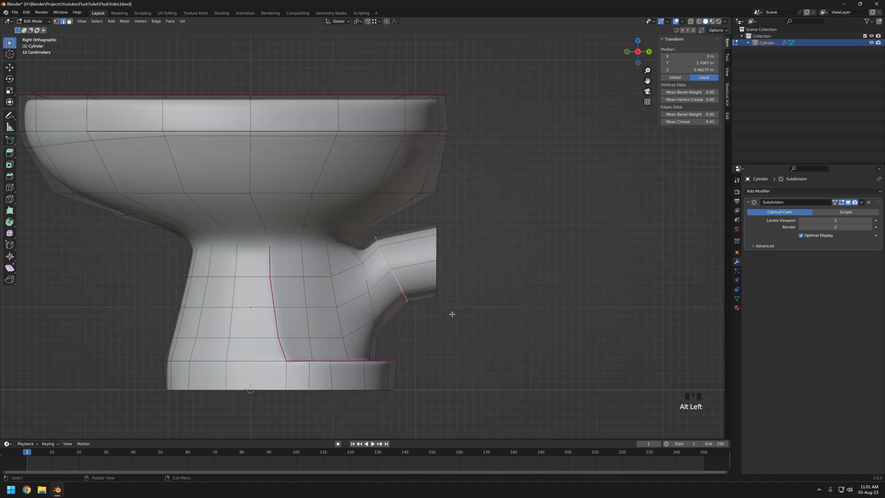
{"action": "key", "text": "z"}
{"action": "left_click", "coordinate": [488, 301]}
{"action": "key", "text": "g"}
{"action": "key", "text": "x"}
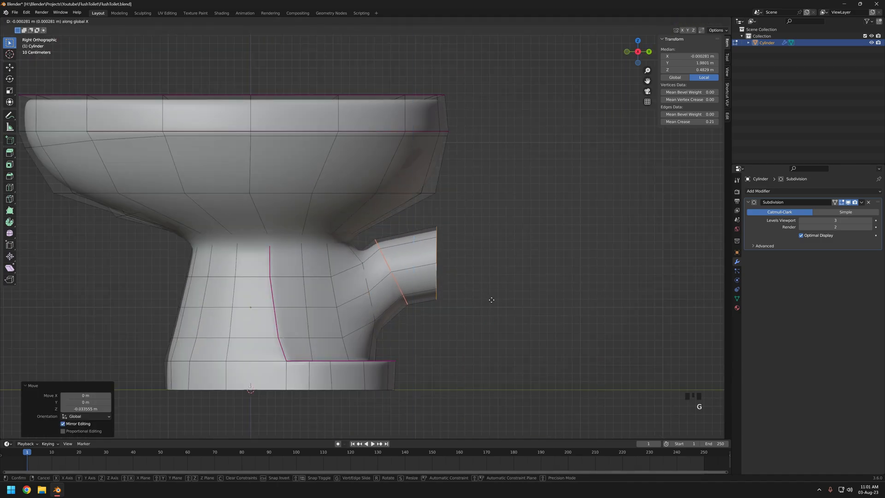
{"action": "left_click", "coordinate": [506, 343], "text": "alt"}
{"action": "left_click", "coordinate": [506, 338]}
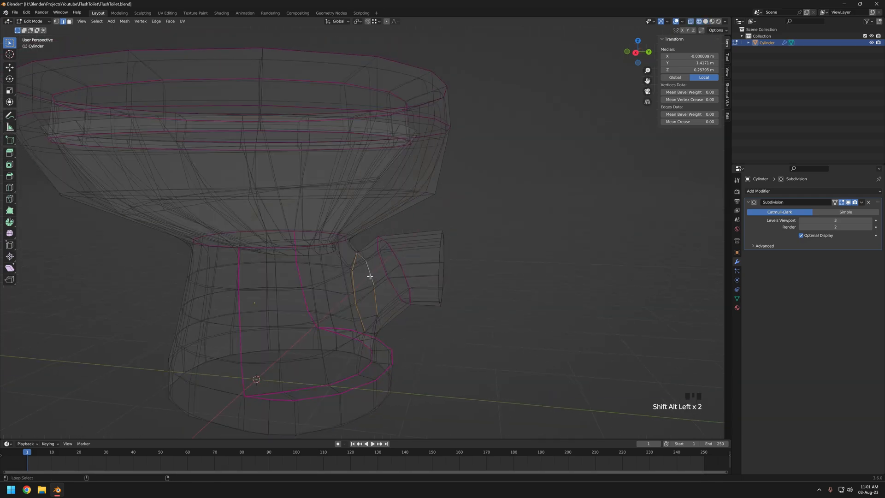
Undo the last change and examine the pipe's transition into the pedestal in Object Mode
{"action": "mouse_move", "coordinate": [370, 276]}
{"action": "middle_mouse_down"}
{"action": "mouse_move", "coordinate": [404, 343]}
{"action": "mouse_move", "coordinate": [389, 341]}
{"action": "mouse_move", "coordinate": [398, 322]}
{"action": "middle_mouse_up"}
{"action": "key", "text": "ctrl+z"}
{"action": "key", "text": "z"}
{"action": "key", "text": "Tab"}
{"action": "mouse_move", "coordinate": [341, 276]}
{"action": "middle_mouse_down"}
{"action": "mouse_move", "coordinate": [356, 292]}
{"action": "mouse_move", "coordinate": [425, 257]}
{"action": "mouse_move", "coordinate": [408, 300]}
{"action": "mouse_move", "coordinate": [333, 298]}
{"action": "mouse_move", "coordinate": [387, 256]}
{"action": "middle_mouse_up"}
{"action": "key", "text": "Tab"}
{"action": "scroll", "coordinate": [389, 289], "scroll_direction": "down", "scroll_amount": 3}
{"action": "mouse_move", "coordinate": [394, 287]}
{"action": "middle_mouse_down"}
{"action": "mouse_move", "coordinate": [373, 304]}
{"action": "mouse_move", "coordinate": [377, 324]}
{"action": "mouse_move", "coordinate": [412, 317]}
{"action": "mouse_move", "coordinate": [345, 327]}
{"action": "mouse_move", "coordinate": [369, 299]}
{"action": "middle_mouse_up"}
{"action": "scroll", "coordinate": [373, 305], "scroll_direction": "up", "scroll_amount": 2}
Select the edges around the pipe's joint with the pedestal and bevel them into two closely spaced loops
{"action": "left_click", "coordinate": [355, 319]}
{"action": "left_click", "coordinate": [349, 291], "text": "shift"}
{"action": "key", "text": "z"}
{"action": "left_click", "coordinate": [357, 274], "text": "alt+shift"}
{"action": "left_click", "coordinate": [376, 278], "text": "alt+shift"}
{"action": "key", "text": "z"}
{"action": "mouse_move", "coordinate": [429, 318]}
{"action": "middle_mouse_down"}
{"action": "mouse_move", "coordinate": [453, 316]}
{"action": "mouse_move", "coordinate": [363, 310]}
{"action": "mouse_move", "coordinate": [405, 286]}
{"action": "mouse_move", "coordinate": [322, 290]}
{"action": "mouse_move", "coordinate": [256, 279]}
{"action": "mouse_move", "coordinate": [419, 317]}
{"action": "mouse_move", "coordinate": [387, 309]}
{"action": "mouse_move", "coordinate": [450, 297]}
{"action": "mouse_move", "coordinate": [383, 297]}
{"action": "middle_mouse_up"}
{"action": "key", "text": "ctrl+b"}
{"action": "left_click", "coordinate": [459, 320]}
Examine the beveled pipe joint with subdivision smoothing in Object Mode
{"action": "key", "text": "shift+z"}
{"action": "left_click", "coordinate": [834, 202]}
{"action": "key", "text": "shift+z"}
{"action": "scroll", "coordinate": [405, 285], "scroll_direction": "up", "scroll_amount": 2}
{"action": "key", "text": "Tab"}
{"action": "scroll", "coordinate": [395, 300], "scroll_direction": "down", "scroll_amount": 4}
{"action": "scroll", "coordinate": [384, 297], "scroll_direction": "up", "scroll_amount": 4}
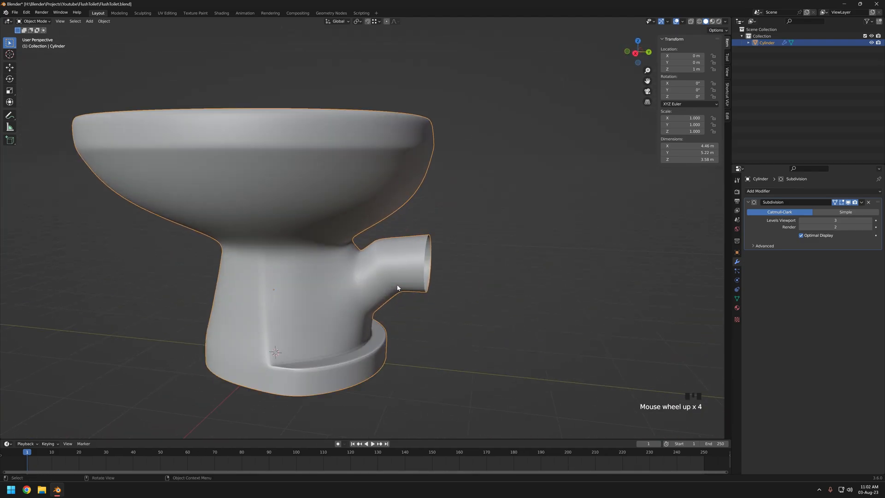
Try to fatten the edge loop at the pipe's open end by 0.107 m
{"action": "key", "text": "Tab"}
{"action": "scroll", "coordinate": [518, 324], "scroll_direction": "up", "scroll_amount": 2}
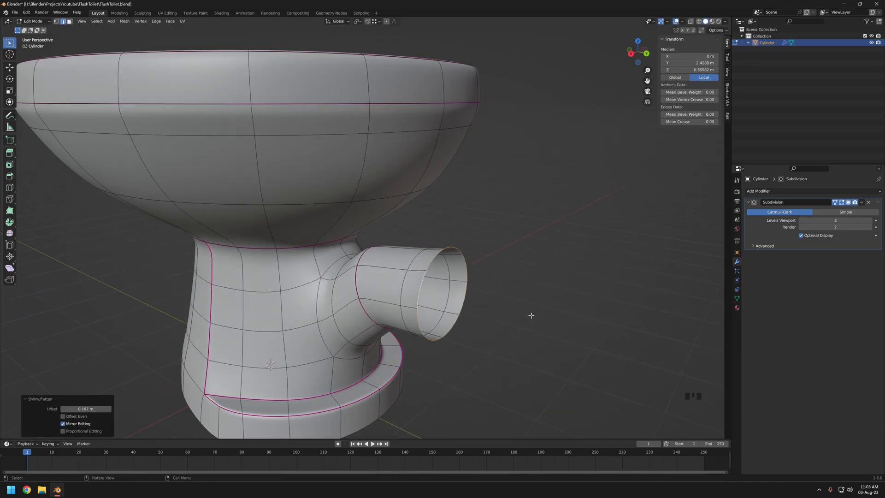
{"action": "key", "text": "KP_3"}
{"action": "key", "text": "ctrl+z"}
{"action": "middle_click_drag", "start_coordinate": [536, 312], "coordinate": [455, 297]}
Widen the pipe's open end with a scaled edge loop and extrude it outward along Y to form a collar
{"action": "left_click", "coordinate": [835, 203]}
{"action": "key", "text": "s"}
{"action": "left_click", "coordinate": [495, 307]}
{"action": "key", "text": "e"}
{"action": "left_click", "coordinate": [537, 295]}
{"action": "key", "text": "g"}
{"action": "key", "text": "y"}
{"action": "left_click", "coordinate": [511, 299]}
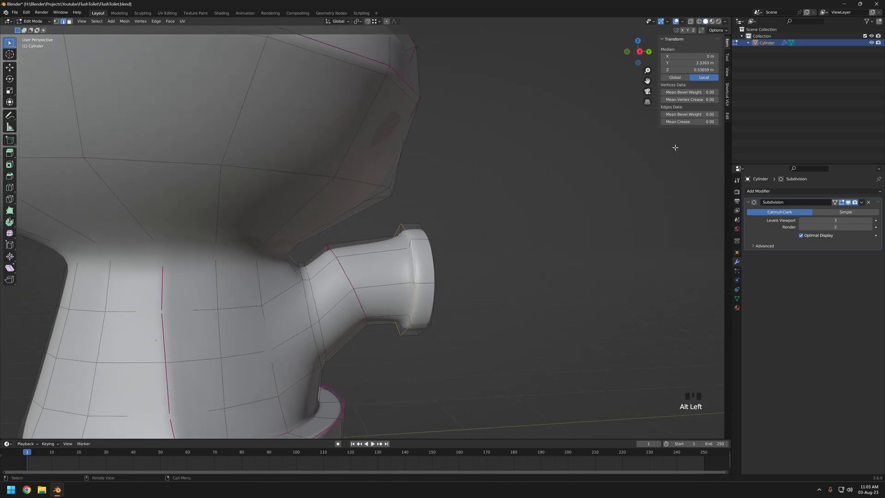
Select the edge loop at the base of the pipe collar and raise its mean crease to about 0.36
{"action": "middle_click_drag", "start_coordinate": [456, 256], "coordinate": [462, 257]}
{"action": "key", "text": "z"}
{"action": "left_click", "coordinate": [416, 271], "text": "alt"}
{"action": "key", "text": "z"}
{"action": "left_click_drag", "start_coordinate": [683, 122], "coordinate": [700, 121]}
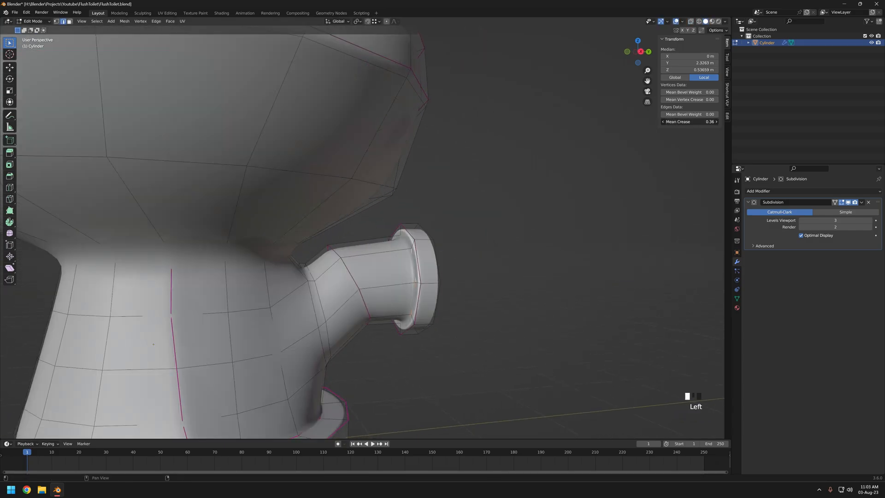
Select the pipe collar's outer vertices in wireframe side view and shorten the collar slightly
{"action": "key", "text": "Tab"}
{"action": "mouse_move", "coordinate": [456, 264]}
{"action": "middle_mouse_down"}
{"action": "mouse_move", "coordinate": [320, 297]}
{"action": "mouse_move", "coordinate": [458, 277]}
{"action": "middle_mouse_up"}
{"action": "scroll", "coordinate": [451, 272], "scroll_direction": "down", "scroll_amount": 4}
{"action": "middle_click_drag", "start_coordinate": [407, 251], "coordinate": [478, 233]}
{"action": "middle_click_drag", "start_coordinate": [427, 258], "coordinate": [403, 251]}
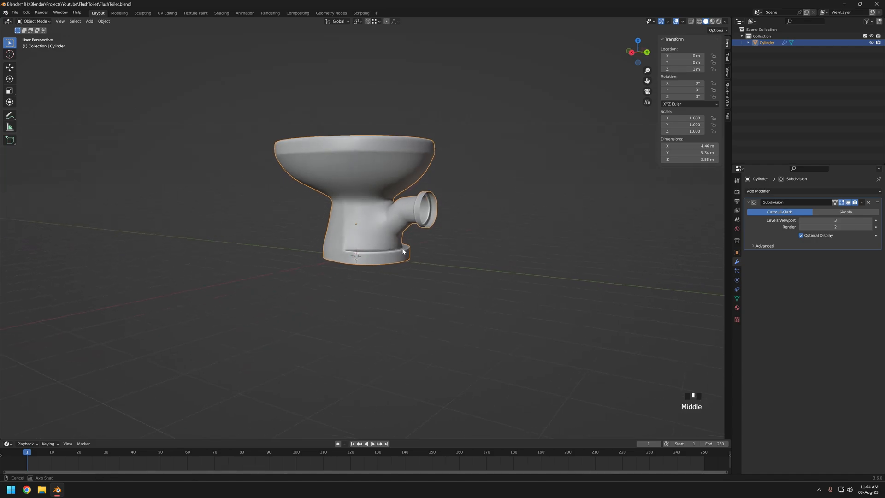
{"action": "key", "text": "Tab"}
{"action": "key", "text": "shift+z"}
{"action": "key", "text": "KP_3"}
{"action": "scroll", "coordinate": [553, 251], "scroll_direction": "up", "scroll_amount": 5}
{"action": "left_click_drag", "start_coordinate": [601, 261], "coordinate": [428, 147]}
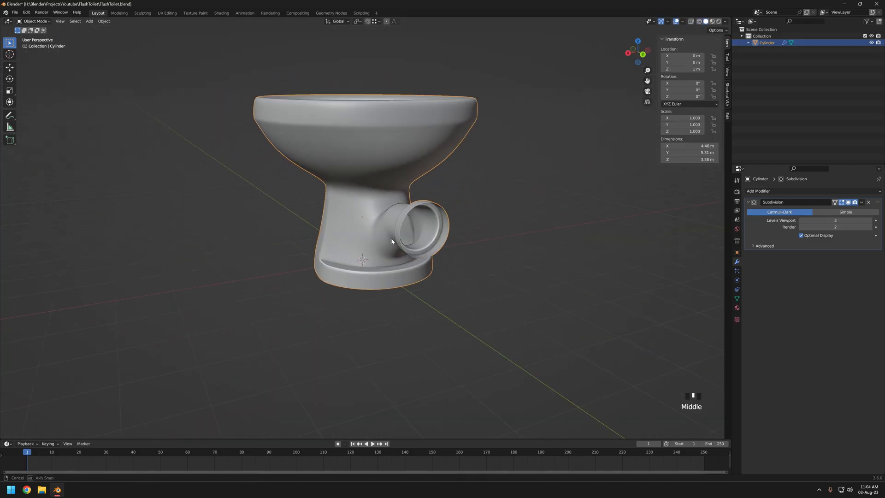
{"action": "middle_click_drag", "start_coordinate": [350, 222], "coordinate": [415, 222]}
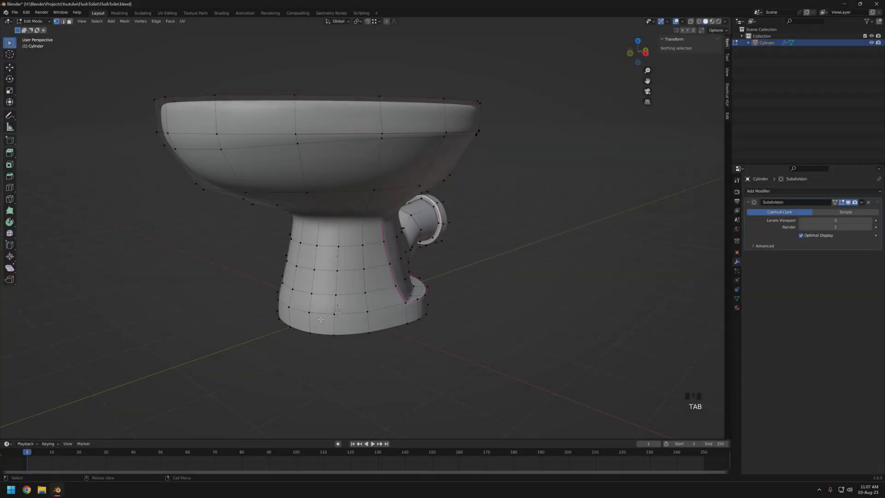
Reposition the vertices at the pedestal's front base and along its side crease in wireframe side view to refine the profile
{"action": "middle_click_drag", "start_coordinate": [320, 319], "coordinate": [295, 302]}
{"action": "key", "text": "KP_3"}
{"action": "key", "text": "shift+z"}
{"action": "left_click_drag", "start_coordinate": [339, 324], "coordinate": [271, 301]}
{"action": "scroll", "coordinate": [286, 322], "scroll_direction": "up", "scroll_amount": 5}
{"action": "key", "text": "g"}
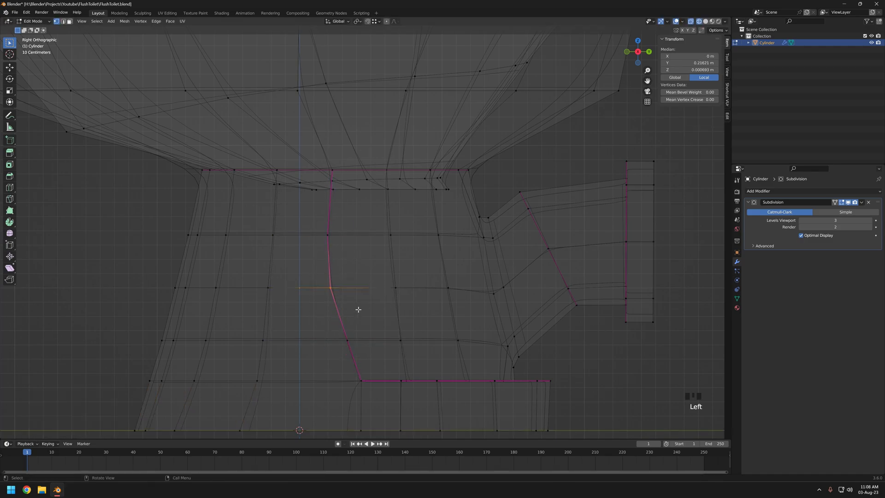
{"action": "left_click", "coordinate": [366, 354]}
{"action": "key", "text": "Tab"}
{"action": "key", "text": "shift+z"}
{"action": "scroll", "coordinate": [367, 341], "scroll_direction": "down", "scroll_amount": 3}
{"action": "mouse_move", "coordinate": [367, 290]}
{"action": "middle_mouse_down"}
{"action": "mouse_move", "coordinate": [369, 310]}
{"action": "mouse_move", "coordinate": [343, 244]}
{"action": "mouse_move", "coordinate": [351, 296]}
{"action": "middle_mouse_up"}
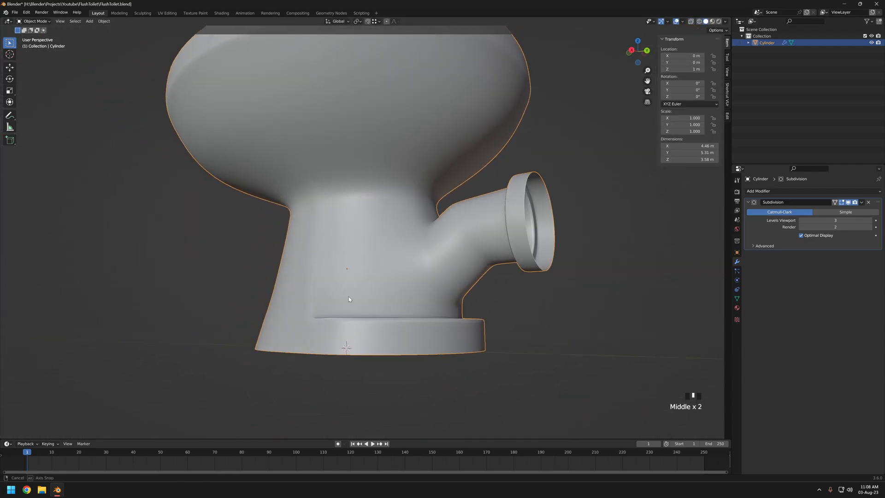
Adjust the upper and middle vertex pairs of the pedestal's side creases to smooth their curve
{"action": "key", "text": "KP_3"}
{"action": "key", "text": "Tab"}
{"action": "scroll", "coordinate": [369, 276], "scroll_direction": "up", "scroll_amount": 2}
{"action": "key", "text": "shift+z"}
{"action": "middle_click_drag", "start_coordinate": [321, 219], "coordinate": [359, 252]}
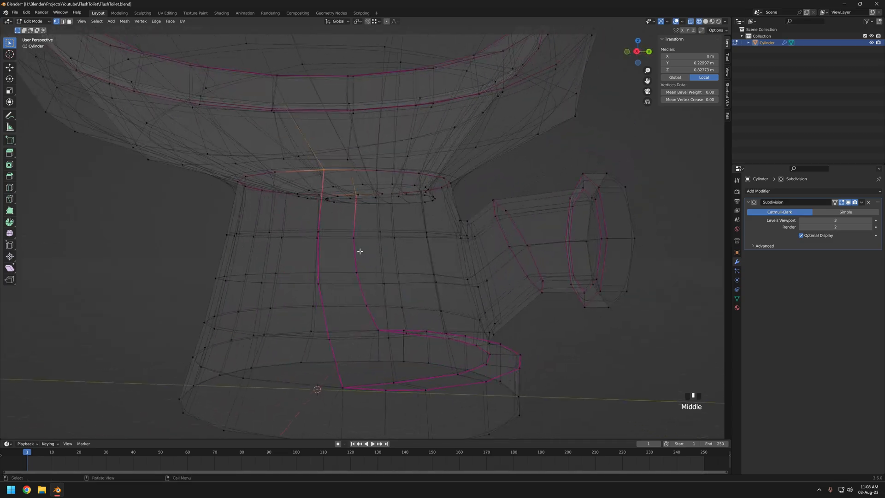
{"action": "left_click", "coordinate": [360, 254]}
{"action": "left_click_drag", "start_coordinate": [320, 262], "coordinate": [338, 284]}
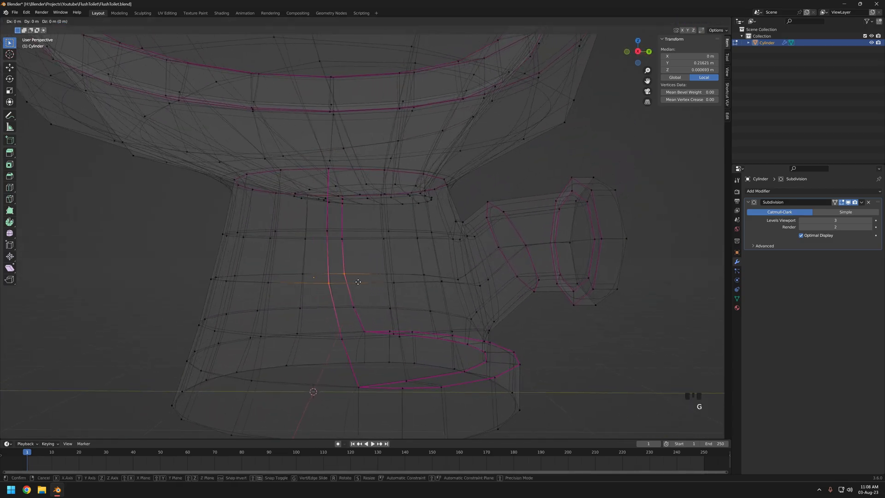
{"action": "key", "text": "z"}
{"action": "scroll", "coordinate": [411, 297], "scroll_direction": "down", "scroll_amount": 2}
{"action": "key", "text": "Tab"}
{"action": "middle_click_drag", "start_coordinate": [390, 295], "coordinate": [371, 220]}
Select the creased vertical edges on both sides of the pedestal and lower their mean crease
{"action": "key", "text": "Tab"}
{"action": "key", "text": "z"}
{"action": "left_click", "coordinate": [363, 243], "text": "ctrl+shift"}
{"action": "key", "text": "ctrl+z"}
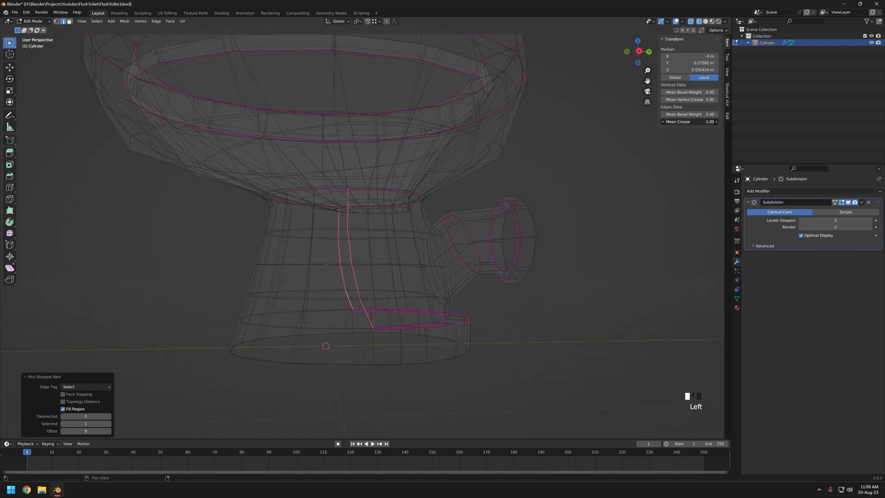
{"action": "key", "text": "z"}
{"action": "middle_click_drag", "start_coordinate": [703, 131], "coordinate": [691, 130]}
Select matching vertex pairs along the pedestal's side creases and scale them along X to even out the surface
{"action": "middle_click_drag", "start_coordinate": [417, 282], "coordinate": [341, 310]}
{"action": "key", "text": "Tab"}
{"action": "scroll", "coordinate": [341, 310], "scroll_direction": "down", "scroll_amount": 3}
{"action": "mouse_move", "coordinate": [461, 305]}
{"action": "middle_mouse_down"}
{"action": "mouse_move", "coordinate": [369, 318]}
{"action": "mouse_move", "coordinate": [399, 317]}
{"action": "mouse_move", "coordinate": [397, 294]}
{"action": "mouse_move", "coordinate": [391, 298]}
{"action": "mouse_move", "coordinate": [451, 294]}
{"action": "middle_mouse_up"}
{"action": "key", "text": "Tab"}
{"action": "scroll", "coordinate": [400, 316], "scroll_direction": "up", "scroll_amount": 3}
{"action": "key", "text": "1"}
{"action": "left_click", "coordinate": [397, 294]}
{"action": "middle_click_drag", "start_coordinate": [228, 284], "coordinate": [294, 295]}
{"action": "key", "text": "s"}
{"action": "key", "text": "x"}
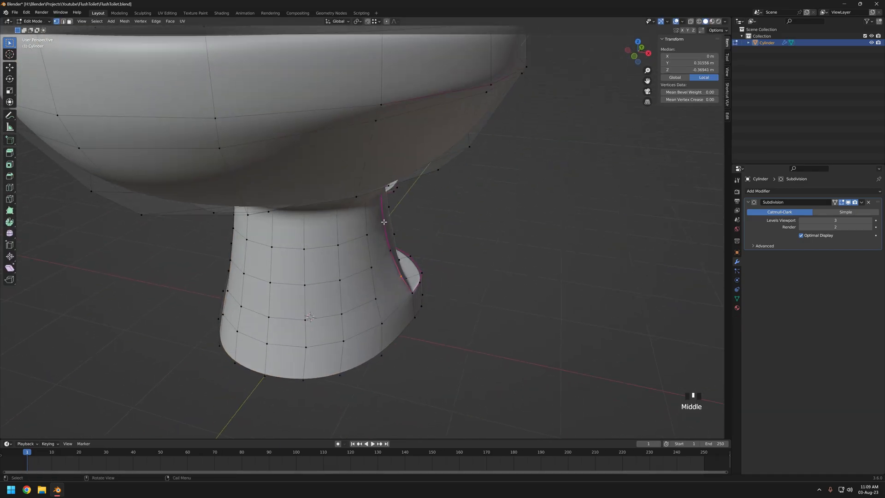
{"action": "middle_click_drag", "start_coordinate": [461, 299], "coordinate": [352, 276]}
{"action": "key", "text": "s"}
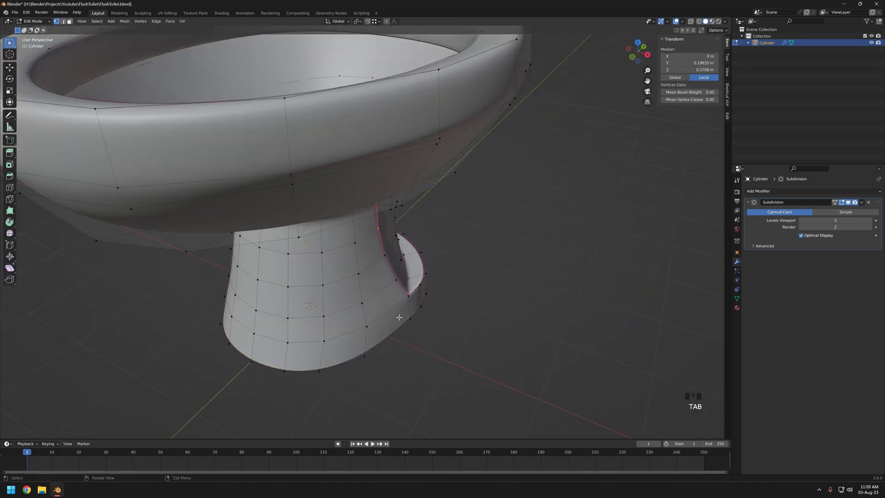
Scale the base-rim vertex pair beside the foot ledge to 1.009 and adjust the next pair near the pedestal's front
{"action": "middle_click_drag", "start_coordinate": [350, 281], "coordinate": [327, 299]}
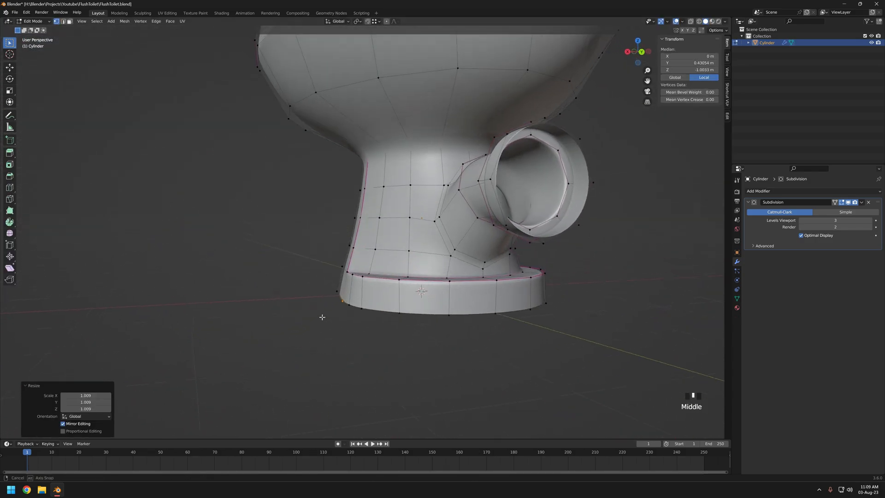
{"action": "mouse_move", "coordinate": [322, 312]}
{"action": "middle_mouse_down"}
{"action": "mouse_move", "coordinate": [304, 310]}
{"action": "mouse_move", "coordinate": [310, 328]}
{"action": "middle_mouse_up"}
{"action": "left_click", "coordinate": [319, 329]}
{"action": "key", "text": "shift+z"}
{"action": "left_click_drag", "start_coordinate": [282, 293], "coordinate": [322, 322]}
{"action": "middle_click_drag", "start_coordinate": [288, 333], "coordinate": [396, 341], "text": "shift"}
{"action": "scroll", "coordinate": [397, 341], "scroll_direction": "up", "scroll_amount": 3}
{"action": "left_click_drag", "start_coordinate": [346, 349], "coordinate": [387, 383]}
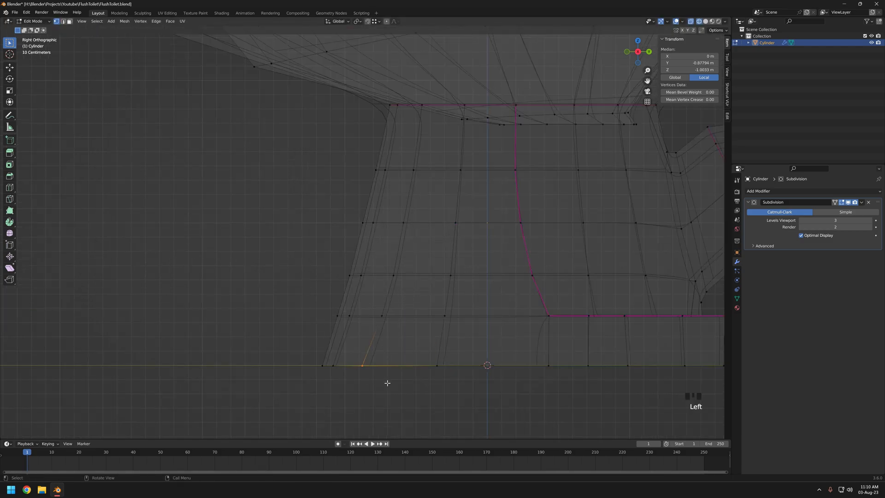
{"action": "left_click", "coordinate": [392, 382]}
Select the remaining uneven vertices around the pedestal's base and adjust them to round its outline
{"action": "key", "text": "shift+z"}
{"action": "mouse_move", "coordinate": [391, 383]}
{"action": "middle_mouse_down"}
{"action": "mouse_move", "coordinate": [415, 372]}
{"action": "mouse_move", "coordinate": [306, 354]}
{"action": "mouse_move", "coordinate": [407, 363]}
{"action": "mouse_move", "coordinate": [413, 345]}
{"action": "mouse_move", "coordinate": [458, 350]}
{"action": "middle_mouse_up"}
{"action": "left_click", "coordinate": [412, 364]}
{"action": "left_click", "coordinate": [426, 288]}
{"action": "middle_click_drag", "start_coordinate": [470, 354], "coordinate": [475, 355]}
{"action": "left_click", "coordinate": [346, 361]}
{"action": "middle_click_drag", "start_coordinate": [347, 362], "coordinate": [291, 345]}
Select the edge loop around the inside of the bowl's rim and set its mean crease to 1
{"action": "key", "text": "Tab"}
{"action": "middle_click_drag", "start_coordinate": [355, 337], "coordinate": [493, 334]}
{"action": "scroll", "coordinate": [492, 334], "scroll_direction": "down", "scroll_amount": 4}
{"action": "middle_click_drag", "start_coordinate": [438, 304], "coordinate": [454, 281]}
{"action": "scroll", "coordinate": [439, 339], "scroll_direction": "down", "scroll_amount": 4}
{"action": "scroll", "coordinate": [454, 281], "scroll_direction": "up", "scroll_amount": 5}
{"action": "middle_click_drag", "start_coordinate": [454, 276], "coordinate": [484, 295], "text": "shift"}
{"action": "key", "text": "Tab"}
{"action": "left_click", "coordinate": [459, 259], "text": "alt"}
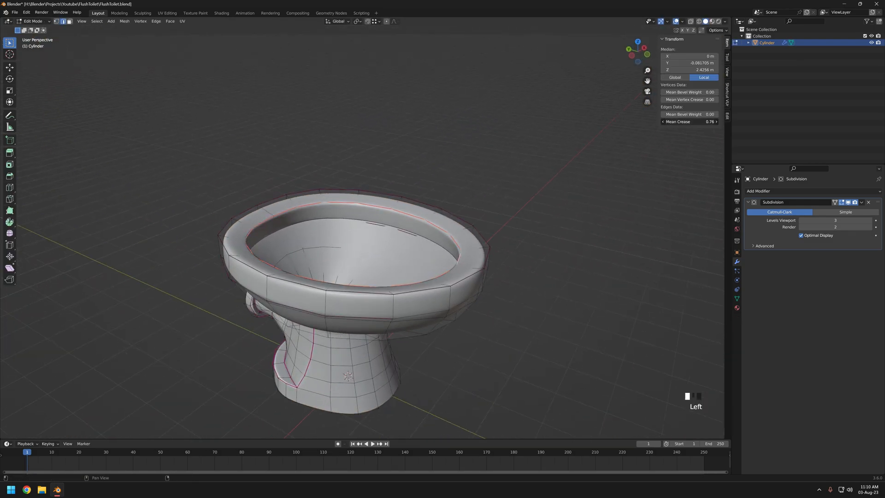
{"action": "type", "text": "1"}
{"action": "key", "text": "Return"}
Select the lower edge loop of the bowl's outer rim band and reduce its mean crease to about 0.60
{"action": "mouse_move", "coordinate": [530, 258]}
{"action": "middle_mouse_down"}
{"action": "mouse_move", "coordinate": [443, 267]}
{"action": "mouse_move", "coordinate": [414, 230]}
{"action": "middle_mouse_up"}
{"action": "scroll", "coordinate": [369, 222], "scroll_direction": "up", "scroll_amount": 4}
{"action": "key", "text": "shift+z"}
{"action": "left_click", "coordinate": [347, 215], "text": "alt"}
{"action": "middle_click_drag", "start_coordinate": [347, 215], "coordinate": [364, 286]}
{"action": "middle_click_drag", "start_coordinate": [414, 236], "coordinate": [475, 249]}
{"action": "left_click", "coordinate": [690, 122]}
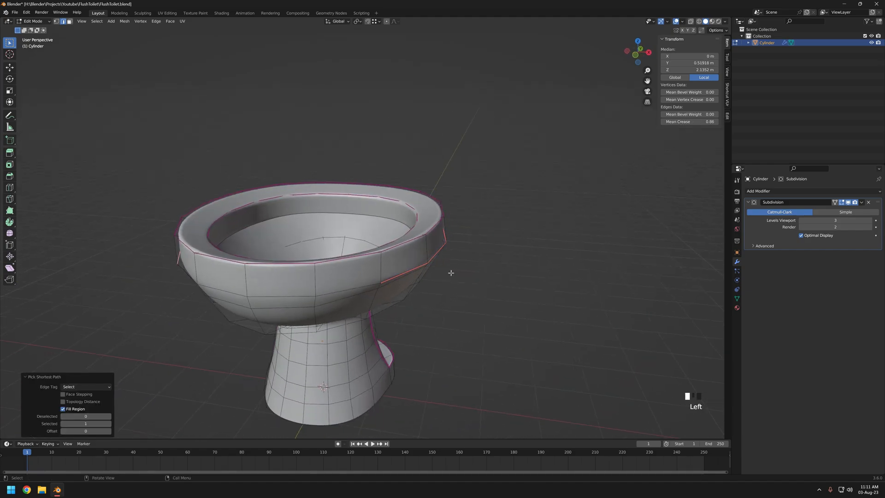
{"action": "middle_click_drag", "start_coordinate": [450, 273], "coordinate": [320, 258]}
{"action": "key", "text": "Tab"}
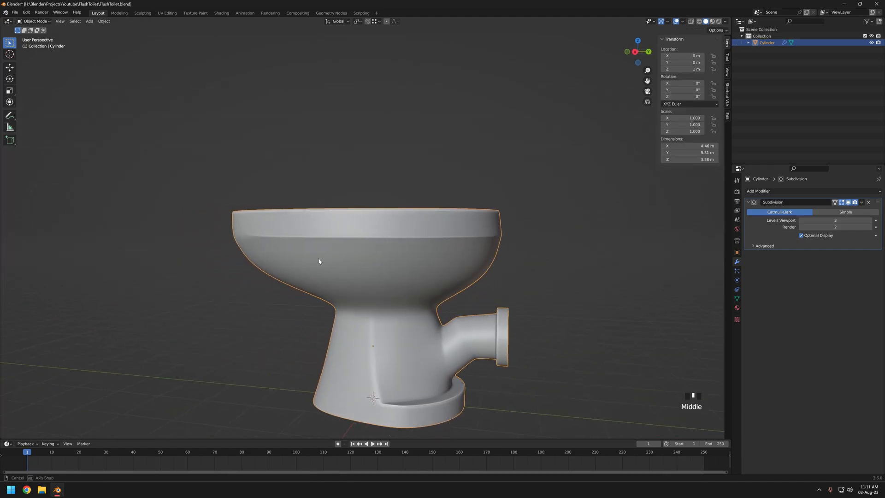
{"action": "key", "text": "Tab"}
{"action": "middle_click_drag", "start_coordinate": [369, 252], "coordinate": [259, 246]}
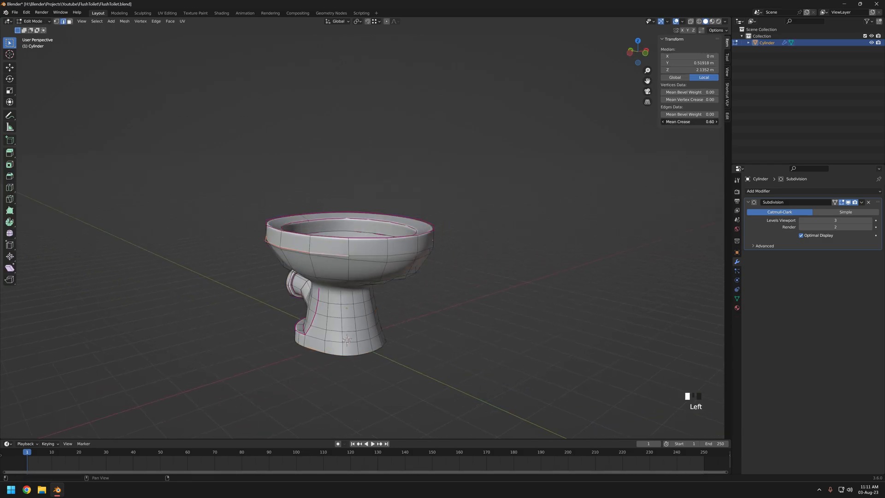
Inspect the smoothed toilet from the back and both sides
{"action": "key", "text": "Tab"}
{"action": "key", "text": "Tab"}
{"action": "key", "text": "Tab"}
{"action": "left_click", "coordinate": [440, 270]}
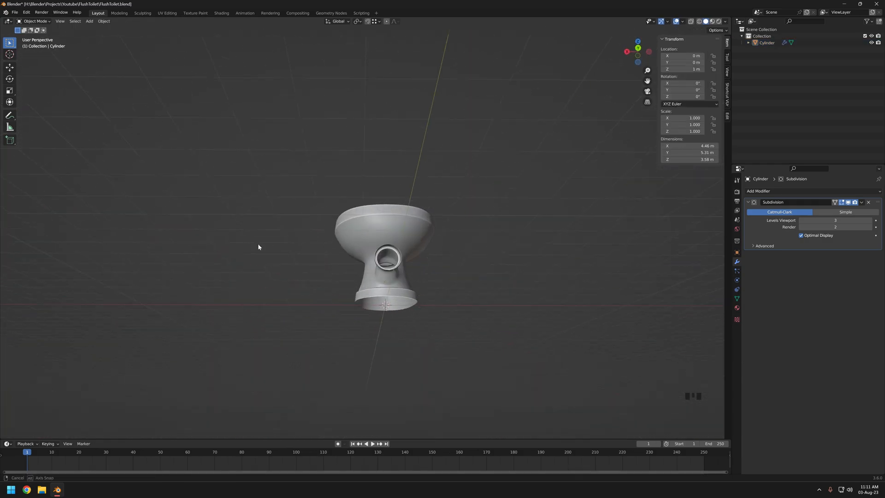
{"action": "middle_click_drag", "start_coordinate": [258, 278], "coordinate": [470, 273]}
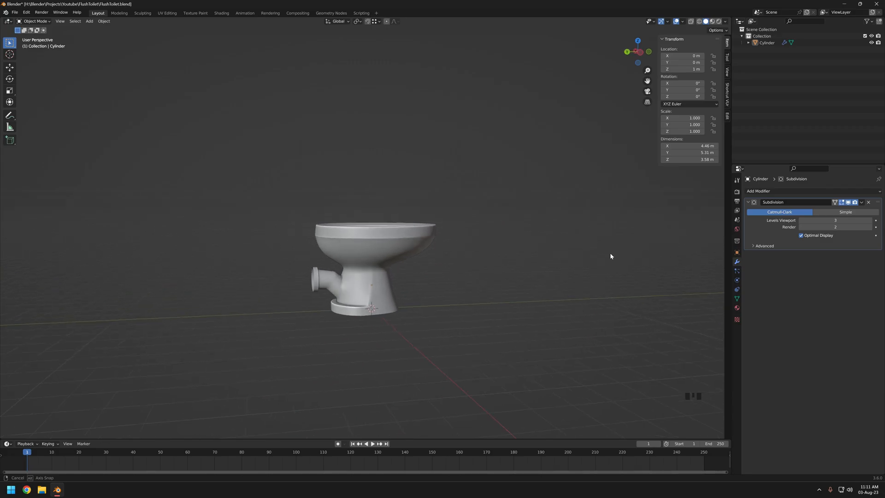
{"action": "mouse_move", "coordinate": [401, 259]}
{"action": "middle_mouse_down"}
{"action": "mouse_move", "coordinate": [299, 262]}
{"action": "mouse_move", "coordinate": [295, 294]}
{"action": "mouse_move", "coordinate": [321, 233]}
{"action": "mouse_move", "coordinate": [453, 243]}
{"action": "mouse_move", "coordinate": [310, 258]}
{"action": "mouse_move", "coordinate": [269, 211]}
{"action": "mouse_move", "coordinate": [387, 157]}
{"action": "mouse_move", "coordinate": [415, 266]}
{"action": "mouse_move", "coordinate": [396, 246]}
{"action": "mouse_move", "coordinate": [366, 289]}
{"action": "mouse_move", "coordinate": [385, 251]}
{"action": "middle_mouse_up"}
{"action": "scroll", "coordinate": [384, 260], "scroll_direction": "up", "scroll_amount": 3}
{"action": "key", "text": "Tab"}
{"action": "left_click", "coordinate": [302, 309]}
{"action": "key", "text": "Tab"}
Adjust the viewport shading options for checking the toilet's surface from the side
{"action": "left_click", "coordinate": [725, 21]}
{"action": "left_click", "coordinate": [721, 54]}
{"action": "left_click", "coordinate": [728, 70]}
{"action": "left_click", "coordinate": [725, 114]}
{"action": "scroll", "coordinate": [378, 207], "scroll_direction": "up", "scroll_amount": 2}
{"action": "mouse_move", "coordinate": [371, 192]}
{"action": "middle_mouse_down"}
{"action": "mouse_move", "coordinate": [247, 215]}
{"action": "mouse_move", "coordinate": [435, 259]}
{"action": "middle_mouse_up"}
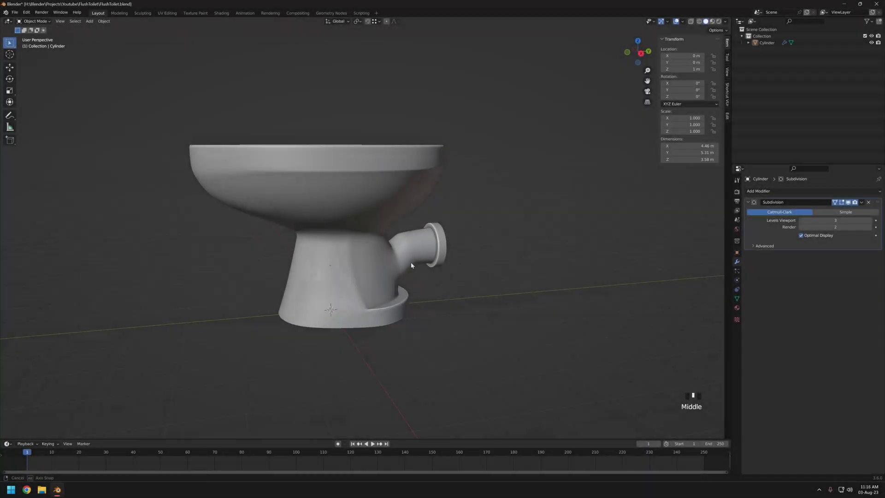
Try lowering the crease of the loop between bowl and pedestal to 0.02 and bevelling it with two segments
{"action": "scroll", "coordinate": [375, 267], "scroll_direction": "up", "scroll_amount": 4}
{"action": "left_click", "coordinate": [369, 268]}
{"action": "key", "text": "Tab"}
{"action": "middle_click_drag", "start_coordinate": [411, 265], "coordinate": [371, 263]}
{"action": "left_click", "coordinate": [392, 186], "text": "alt"}
{"action": "left_click_drag", "start_coordinate": [701, 121], "coordinate": [664, 121]}
{"action": "key", "text": "ctrl+b"}
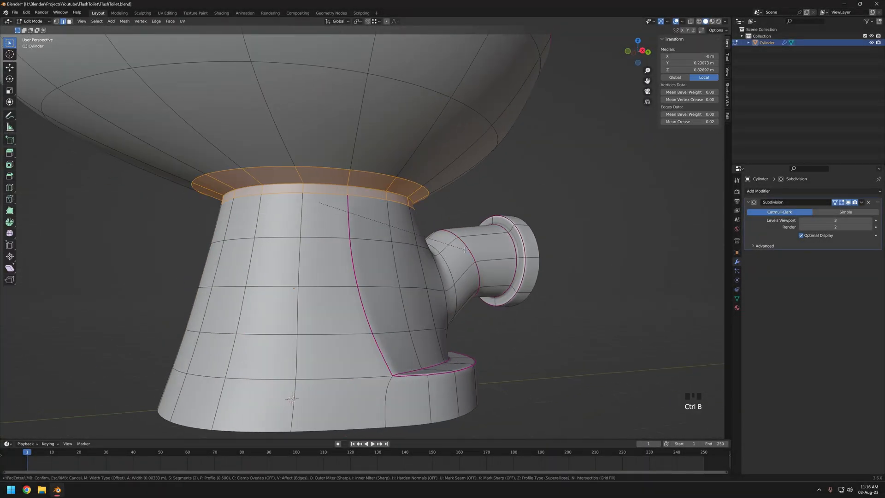
{"action": "left_click", "coordinate": [547, 289]}
{"action": "scroll", "coordinate": [461, 268], "scroll_direction": "down", "scroll_amount": 3}
{"action": "scroll", "coordinate": [349, 240], "scroll_direction": "up", "scroll_amount": 3}
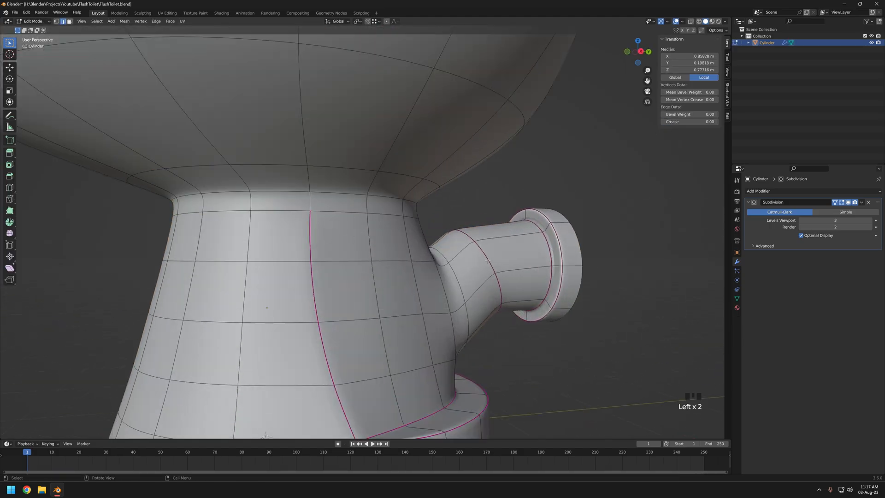
{"action": "key", "text": "Tab"}
{"action": "scroll", "coordinate": [336, 251], "scroll_direction": "down", "scroll_amount": 5}
{"action": "scroll", "coordinate": [367, 241], "scroll_direction": "up", "scroll_amount": 4}
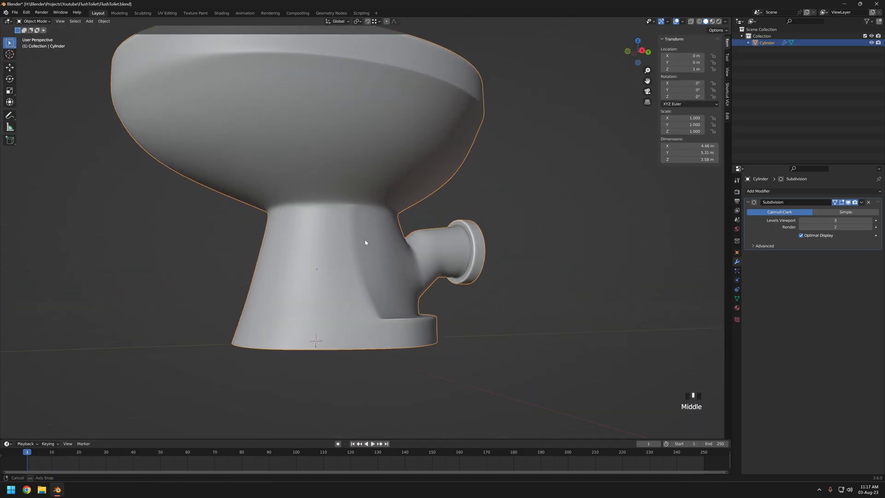
{"action": "scroll", "coordinate": [362, 192], "scroll_direction": "down", "scroll_amount": 1}
{"action": "key", "text": "Tab"}
{"action": "middle_click_drag", "start_coordinate": [362, 192], "coordinate": [362, 198]}
{"action": "scroll", "coordinate": [359, 212], "scroll_direction": "up", "scroll_amount": 4}
Undo the bevel and crease change on the loop where the bowl meets the pedestal
{"action": "key", "text": "ctrl+z"}
{"action": "key", "text": "ctrl+z"}
{"action": "key", "text": "ctrl+z"}
{"action": "key", "text": "ctrl+z"}
{"action": "key", "text": "ctrl+z"}
{"action": "key", "text": "ctrl+z"}
{"action": "key", "text": "ctrl+z"}
{"action": "key", "text": "ctrl+z"}
{"action": "key", "text": "ctrl+z"}
{"action": "key", "text": "ctrl+z"}
{"action": "key", "text": "ctrl+z"}
{"action": "key", "text": "ctrl+z"}
{"action": "key", "text": "ctrl+z"}
{"action": "key", "text": "ctrl+z"}
{"action": "key", "text": "ctrl+z"}
{"action": "key", "text": "ctrl+z"}
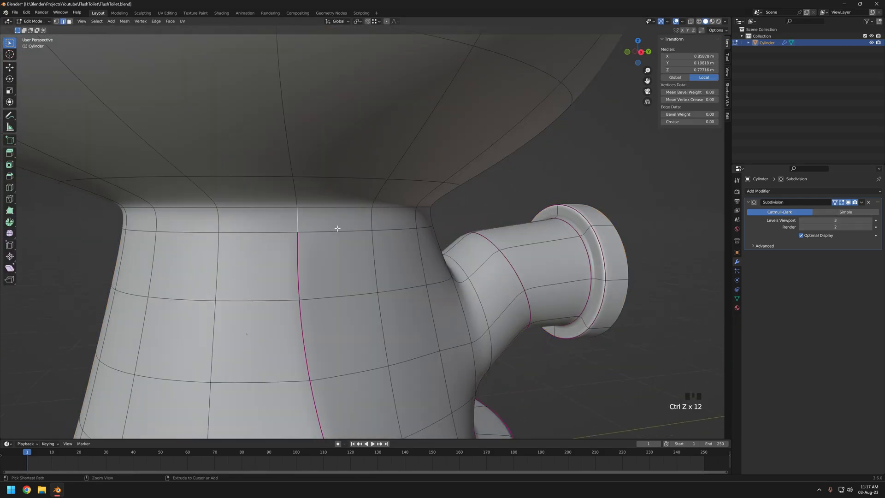
Raise the mean crease of the edge loop where the bowl meets the pedestal
{"action": "left_click_drag", "start_coordinate": [690, 121], "coordinate": [719, 122]}
{"action": "key", "text": "Tab"}
{"action": "scroll", "coordinate": [357, 253], "scroll_direction": "down", "scroll_amount": 4}
{"action": "middle_click_drag", "start_coordinate": [358, 253], "coordinate": [312, 228]}
Add a loop cut around the bowl's underside just above the pedestal, with a slide factor of 0.530
{"action": "key", "text": "Tab"}
{"action": "key", "text": "ctrl+r"}
{"action": "left_click", "coordinate": [255, 189]}
{"action": "left_click", "coordinate": [265, 215]}
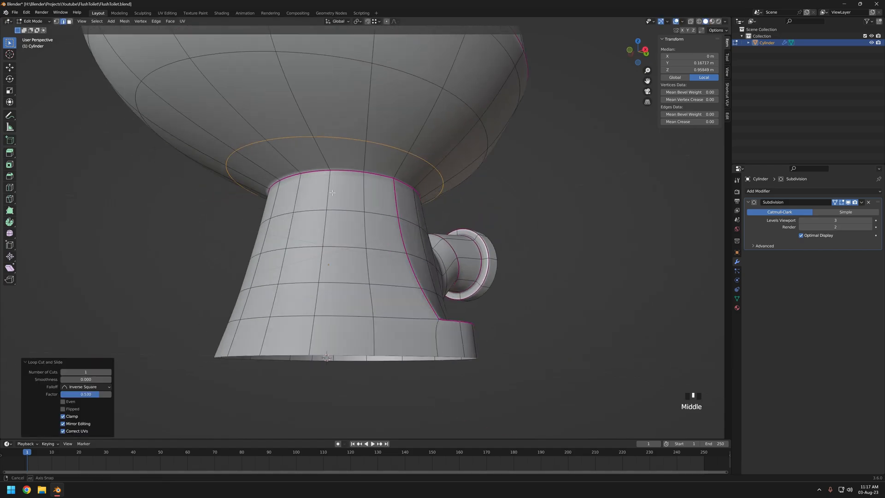
Add a horizontal loop cut around the pedestal just below its creased top edge
{"action": "key", "text": "Tab"}
{"action": "key", "text": "Tab"}
{"action": "key", "text": "Tab"}
{"action": "middle_click_drag", "start_coordinate": [356, 237], "coordinate": [361, 278]}
{"action": "key", "text": "Tab"}
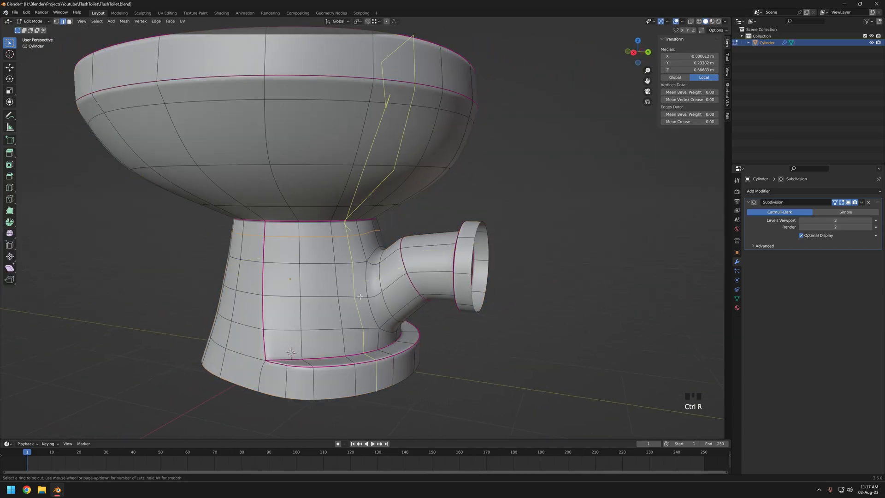
Try a vertical loop cut through the pedestal beside the drain pipe and undo it
{"action": "left_click", "coordinate": [375, 290]}
{"action": "key", "text": "Tab"}
{"action": "mouse_move", "coordinate": [392, 288]}
{"action": "middle_mouse_down"}
{"action": "mouse_move", "coordinate": [256, 287]}
{"action": "mouse_move", "coordinate": [378, 281]}
{"action": "middle_mouse_up"}
{"action": "key", "text": "ctrl+z"}
Turn off the Subdivision modifier's on-cage display for edit mode
{"action": "scroll", "coordinate": [345, 265], "scroll_direction": "down", "scroll_amount": 3}
{"action": "key", "text": "Tab"}
{"action": "middle_click_drag", "start_coordinate": [322, 270], "coordinate": [240, 264]}
{"action": "middle_click_drag", "start_coordinate": [391, 258], "coordinate": [346, 235]}
{"action": "left_click", "coordinate": [835, 203]}
{"action": "key", "text": "Tab"}
Examine the bowl's interior, the drain hole and the pipe from several angles in solid and wireframe shading
{"action": "scroll", "coordinate": [392, 240], "scroll_direction": "up", "scroll_amount": 6}
{"action": "middle_click_drag", "start_coordinate": [286, 242], "coordinate": [347, 227]}
{"action": "middle_click_drag", "start_coordinate": [241, 177], "coordinate": [294, 276]}
{"action": "scroll", "coordinate": [313, 277], "scroll_direction": "down", "scroll_amount": 6}
{"action": "key", "text": "Tab"}
{"action": "mouse_move", "coordinate": [396, 307]}
{"action": "middle_mouse_down"}
{"action": "mouse_move", "coordinate": [391, 243]}
{"action": "mouse_move", "coordinate": [364, 252]}
{"action": "mouse_move", "coordinate": [282, 241]}
{"action": "mouse_move", "coordinate": [395, 208]}
{"action": "mouse_move", "coordinate": [357, 212]}
{"action": "mouse_move", "coordinate": [328, 193]}
{"action": "mouse_move", "coordinate": [505, 230]}
{"action": "middle_mouse_up"}
{"action": "key", "text": "shift+z"}
{"action": "scroll", "coordinate": [338, 251], "scroll_direction": "up", "scroll_amount": 8}
{"action": "scroll", "coordinate": [413, 199], "scroll_direction": "up", "scroll_amount": 3}
{"action": "scroll", "coordinate": [516, 240], "scroll_direction": "down", "scroll_amount": 5}
{"action": "key", "text": "z"}
{"action": "scroll", "coordinate": [530, 276], "scroll_direction": "down", "scroll_amount": 5}
{"action": "middle_click_drag", "start_coordinate": [430, 263], "coordinate": [203, 265]}
{"action": "middle_click_drag", "start_coordinate": [364, 241], "coordinate": [230, 247]}
{"action": "scroll", "coordinate": [433, 284], "scroll_direction": "up", "scroll_amount": 4}
{"action": "middle_click_drag", "start_coordinate": [444, 286], "coordinate": [493, 237], "text": "shift"}
{"action": "scroll", "coordinate": [296, 263], "scroll_direction": "down", "scroll_amount": 4}
{"action": "scroll", "coordinate": [375, 183], "scroll_direction": "up", "scroll_amount": 4}
{"action": "scroll", "coordinate": [354, 285], "scroll_direction": "up", "scroll_amount": 2}
Select the edge loop of the hole in the bowl's floor and extrude it about 0.6 m down along Z
{"action": "key", "text": "Tab"}
{"action": "key", "text": "2"}
{"action": "left_click", "coordinate": [345, 193], "text": "alt"}
{"action": "scroll", "coordinate": [371, 348], "scroll_direction": "up", "scroll_amount": 5}
{"action": "scroll", "coordinate": [409, 255], "scroll_direction": "down", "scroll_amount": 5}
{"action": "middle_click_drag", "start_coordinate": [408, 256], "coordinate": [405, 301]}
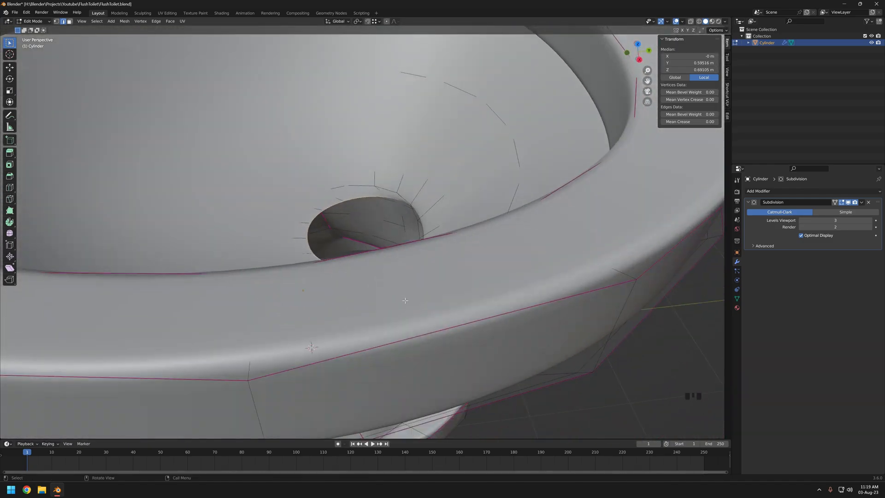
{"action": "left_click", "coordinate": [413, 352]}
{"action": "middle_click_drag", "start_coordinate": [413, 352], "coordinate": [426, 198]}
Scale the extruded drain ring down and move it along Y to shape the passage under the bowl
{"action": "middle_click_drag", "start_coordinate": [447, 286], "coordinate": [499, 237]}
{"action": "key", "text": "s"}
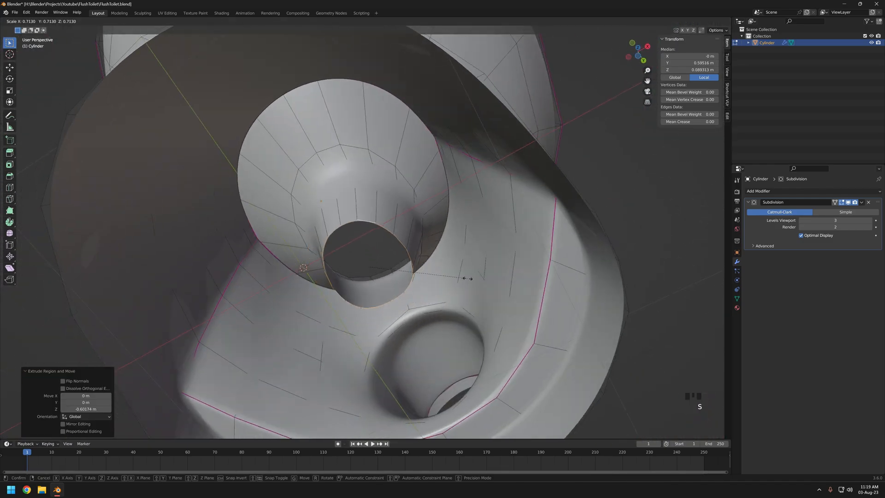
{"action": "key", "text": "g"}
{"action": "key", "text": "y"}
{"action": "left_click", "coordinate": [460, 323]}
{"action": "middle_click_drag", "start_coordinate": [460, 323], "coordinate": [414, 338]}
{"action": "scroll", "coordinate": [415, 337], "scroll_direction": "down", "scroll_amount": 3}
{"action": "middle_click_drag", "start_coordinate": [411, 217], "coordinate": [411, 337]}
{"action": "left_click", "coordinate": [414, 281]}
Select the end loop of the inner drain passage through the bowl's hole and scale it up
{"action": "scroll", "coordinate": [412, 322], "scroll_direction": "down", "scroll_amount": 5}
{"action": "key", "text": "Tab"}
{"action": "middle_click_drag", "start_coordinate": [410, 272], "coordinate": [406, 251]}
{"action": "middle_click_drag", "start_coordinate": [406, 251], "coordinate": [405, 279], "text": "shift"}
{"action": "middle_click_drag", "start_coordinate": [406, 285], "coordinate": [411, 275]}
{"action": "scroll", "coordinate": [406, 276], "scroll_direction": "up", "scroll_amount": 5}
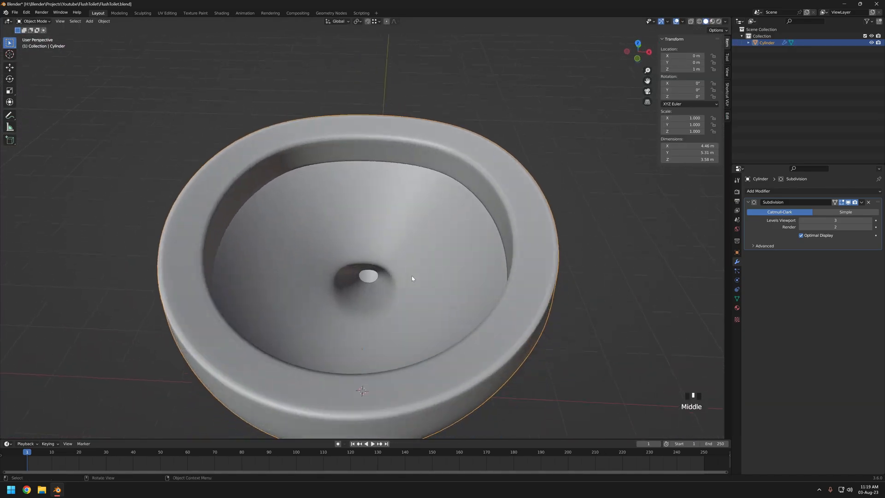
{"action": "key", "text": "Tab"}
{"action": "left_click", "coordinate": [375, 286], "text": "alt"}
{"action": "key", "text": "shift+z"}
{"action": "left_click", "coordinate": [364, 286], "text": "alt"}
{"action": "key", "text": "shift+z"}
{"action": "key", "text": "s"}
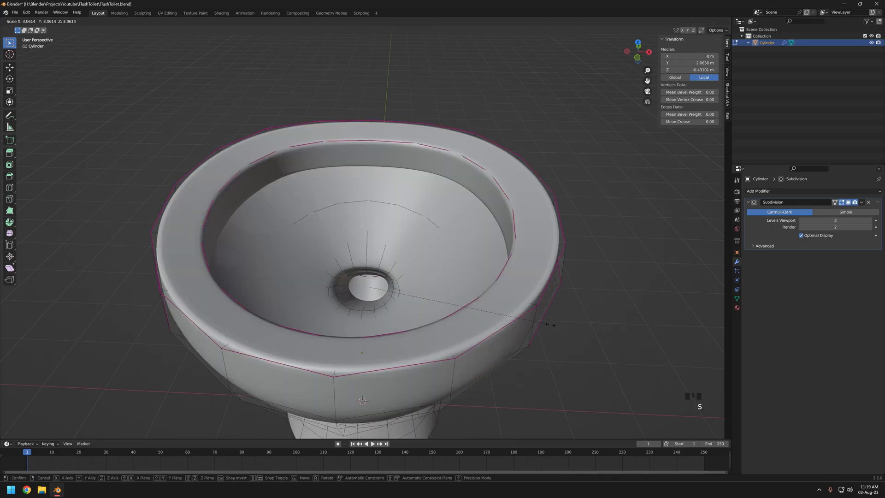
{"action": "left_click", "coordinate": [430, 299]}
Move the end loop of the inner drain passage about 0.27 m up along Z and along Y toward the drain pipe
{"action": "middle_click_drag", "start_coordinate": [430, 299], "coordinate": [387, 246]}
{"action": "scroll", "coordinate": [414, 258], "scroll_direction": "down", "scroll_amount": 5}
{"action": "scroll", "coordinate": [449, 276], "scroll_direction": "up", "scroll_amount": 5}
{"action": "middle_click_drag", "start_coordinate": [465, 208], "coordinate": [548, 214]}
{"action": "key", "text": "g"}
{"action": "key", "text": "y"}
{"action": "key", "text": "KP_3"}
{"action": "left_click", "coordinate": [426, 225]}
{"action": "key", "text": "shift+z"}
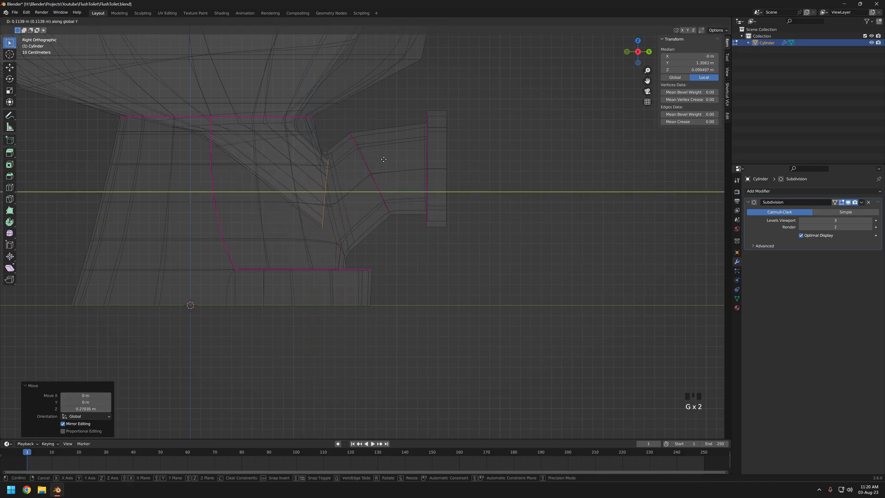
Examine the inner drain passage in solid shading and select the edge loop around the bowl's drain hole
{"action": "key", "text": "z"}
{"action": "mouse_move", "coordinate": [435, 150]}
{"action": "middle_mouse_down"}
{"action": "mouse_move", "coordinate": [466, 233]}
{"action": "mouse_move", "coordinate": [530, 258]}
{"action": "mouse_move", "coordinate": [521, 295]}
{"action": "middle_mouse_up"}
{"action": "scroll", "coordinate": [520, 277], "scroll_direction": "up", "scroll_amount": 4}
{"action": "scroll", "coordinate": [544, 263], "scroll_direction": "down", "scroll_amount": 6}
{"action": "key", "text": "Tab"}
{"action": "mouse_move", "coordinate": [548, 253]}
{"action": "middle_mouse_down"}
{"action": "mouse_move", "coordinate": [554, 260]}
{"action": "mouse_move", "coordinate": [470, 240]}
{"action": "middle_mouse_up"}
{"action": "scroll", "coordinate": [414, 272], "scroll_direction": "up", "scroll_amount": 6}
{"action": "key", "text": "Tab"}
{"action": "middle_click_drag", "start_coordinate": [355, 299], "coordinate": [384, 253]}
{"action": "left_click", "coordinate": [384, 198], "text": "alt"}
{"action": "mouse_move", "coordinate": [391, 198]}
{"action": "middle_mouse_down"}
{"action": "mouse_move", "coordinate": [405, 173]}
{"action": "mouse_move", "coordinate": [408, 207]}
{"action": "mouse_move", "coordinate": [398, 202]}
{"action": "mouse_move", "coordinate": [392, 214]}
{"action": "middle_mouse_up"}
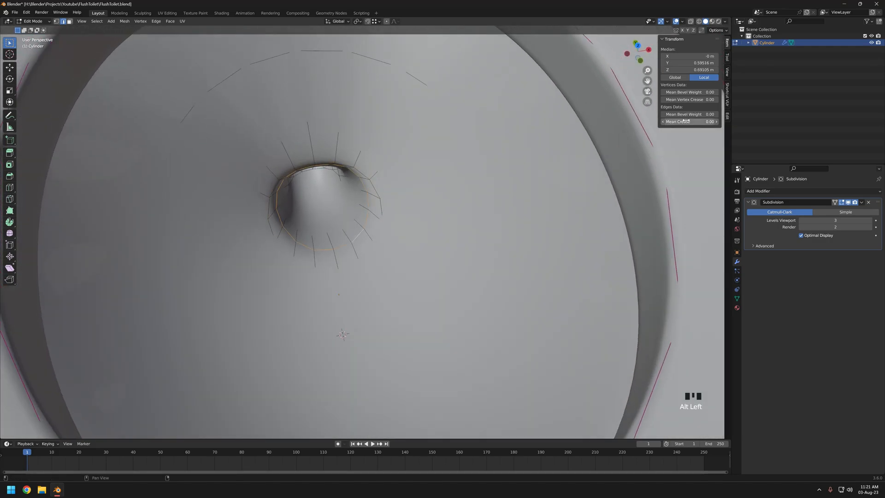
Examine the bowl, pedestal and drain pipe from several sides in Object Mode and Edit Mode
{"action": "scroll", "coordinate": [368, 219], "scroll_direction": "down", "scroll_amount": 3}
{"action": "key", "text": "Tab"}
{"action": "middle_click_drag", "start_coordinate": [368, 219], "coordinate": [378, 253]}
{"action": "scroll", "coordinate": [381, 247], "scroll_direction": "down", "scroll_amount": 3}
{"action": "middle_click_drag", "start_coordinate": [385, 286], "coordinate": [360, 202]}
{"action": "scroll", "coordinate": [388, 256], "scroll_direction": "down", "scroll_amount": 3}
{"action": "left_click", "coordinate": [307, 288]}
{"action": "scroll", "coordinate": [360, 203], "scroll_direction": "up", "scroll_amount": 4}
{"action": "middle_click_drag", "start_coordinate": [360, 203], "coordinate": [451, 233]}
{"action": "scroll", "coordinate": [401, 232], "scroll_direction": "up", "scroll_amount": 4}
{"action": "key", "text": "Tab"}
{"action": "left_click", "coordinate": [427, 174], "text": "alt"}
{"action": "key", "text": "z"}
{"action": "mouse_move", "coordinate": [427, 175]}
{"action": "middle_mouse_down"}
{"action": "mouse_move", "coordinate": [330, 217]}
{"action": "mouse_move", "coordinate": [361, 253]}
{"action": "middle_mouse_up"}
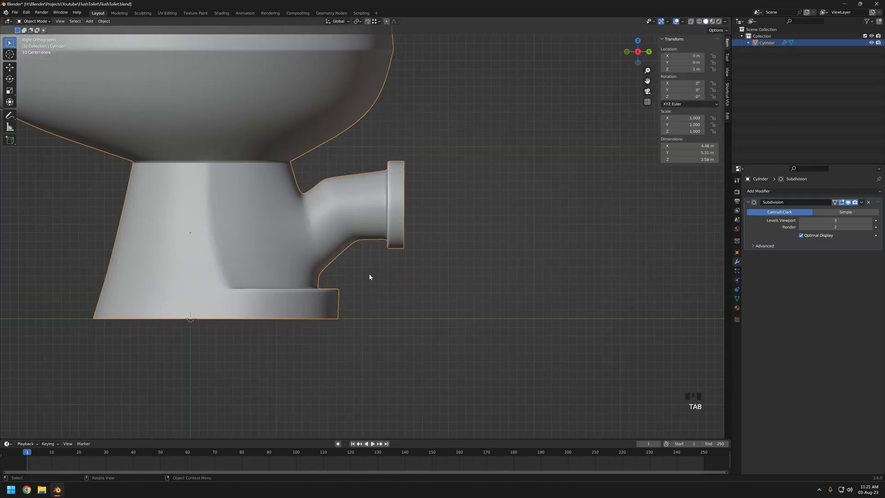
Select the edge loop around the bowl's drain hole and slide it along the surface
{"action": "middle_click_drag", "start_coordinate": [370, 274], "coordinate": [360, 208]}
{"action": "key", "text": "Tab"}
{"action": "scroll", "coordinate": [361, 207], "scroll_direction": "up", "scroll_amount": 4}
{"action": "middle_click_drag", "start_coordinate": [368, 239], "coordinate": [508, 266], "text": "shift"}
{"action": "key", "text": "Tab"}
{"action": "key", "text": "Tab"}
{"action": "left_click", "coordinate": [453, 202], "text": "alt"}
{"action": "key", "text": "g"}
{"action": "key", "text": "g"}
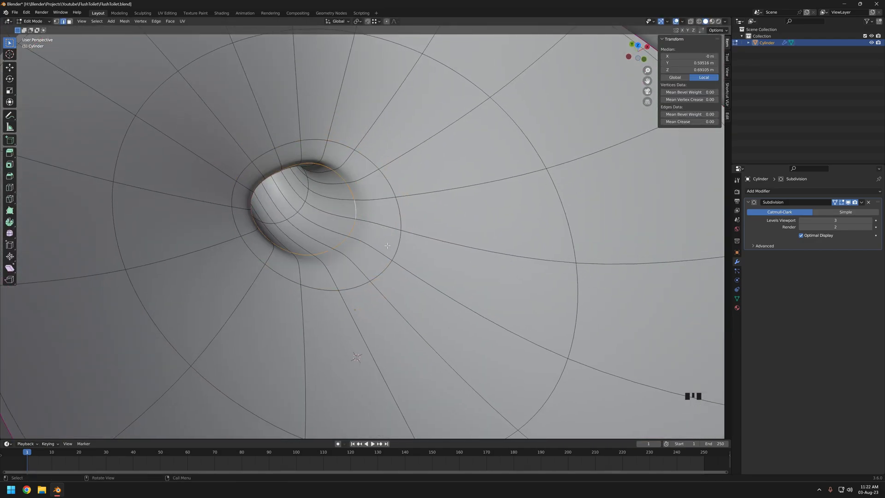
{"action": "mouse_move", "coordinate": [402, 221]}
{"action": "middle_mouse_down"}
{"action": "mouse_move", "coordinate": [392, 218]}
{"action": "mouse_move", "coordinate": [348, 253]}
{"action": "mouse_move", "coordinate": [363, 245]}
{"action": "mouse_move", "coordinate": [367, 206]}
{"action": "mouse_move", "coordinate": [375, 297]}
{"action": "mouse_move", "coordinate": [407, 217]}
{"action": "mouse_move", "coordinate": [364, 232]}
{"action": "mouse_move", "coordinate": [443, 231]}
{"action": "mouse_move", "coordinate": [502, 209]}
{"action": "mouse_move", "coordinate": [416, 217]}
{"action": "mouse_move", "coordinate": [410, 246]}
{"action": "middle_mouse_up"}
{"action": "left_click", "coordinate": [368, 212]}
Inspect the bowl's curvature around the drain hole with a glossy red matcap, from near and far
{"action": "scroll", "coordinate": [368, 212], "scroll_direction": "down", "scroll_amount": 3}
{"action": "key", "text": "Tab"}
{"action": "key", "text": "Tab"}
{"action": "scroll", "coordinate": [363, 245], "scroll_direction": "up", "scroll_amount": 3}
{"action": "scroll", "coordinate": [367, 205], "scroll_direction": "down", "scroll_amount": 5}
{"action": "scroll", "coordinate": [375, 297], "scroll_direction": "down", "scroll_amount": 2}
{"action": "key", "text": "Tab"}
{"action": "scroll", "coordinate": [364, 232], "scroll_direction": "up", "scroll_amount": 3}
{"action": "scroll", "coordinate": [403, 242], "scroll_direction": "down", "scroll_amount": 3}
{"action": "left_click", "coordinate": [719, 53]}
{"action": "scroll", "coordinate": [479, 212], "scroll_direction": "up", "scroll_amount": 3}
{"action": "key", "text": "Tab"}
{"action": "left_click", "coordinate": [413, 211], "text": "alt"}
{"action": "middle_click_drag", "start_coordinate": [507, 255], "coordinate": [428, 220]}
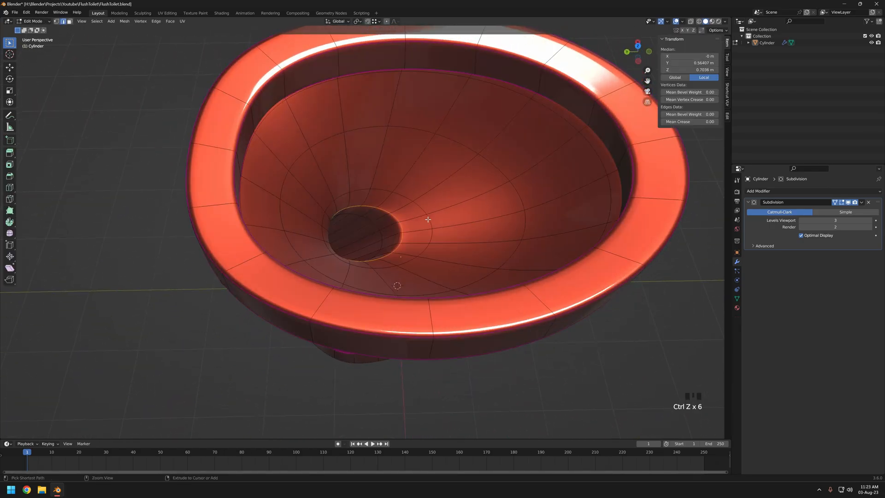
Undo the last six operations and switch the viewport back from the red matcap to grey shading
{"action": "key", "text": "ctrl+z"}
{"action": "key", "text": "ctrl+z"}
{"action": "key", "text": "ctrl+z"}
{"action": "key", "text": "ctrl+z"}
{"action": "key", "text": "ctrl+z"}
{"action": "key", "text": "ctrl+z"}
{"action": "left_click", "coordinate": [394, 214]}
{"action": "mouse_move", "coordinate": [415, 216]}
{"action": "middle_mouse_down"}
{"action": "mouse_move", "coordinate": [296, 221]}
{"action": "mouse_move", "coordinate": [391, 208]}
{"action": "mouse_move", "coordinate": [401, 249]}
{"action": "middle_mouse_up"}
{"action": "key", "text": "Tab"}
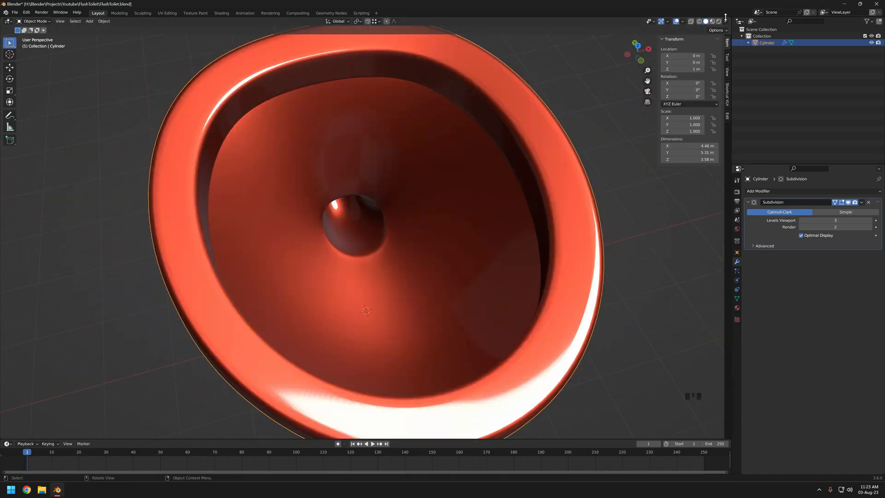
{"action": "left_click", "coordinate": [725, 21]}
{"action": "left_click", "coordinate": [518, 245]}
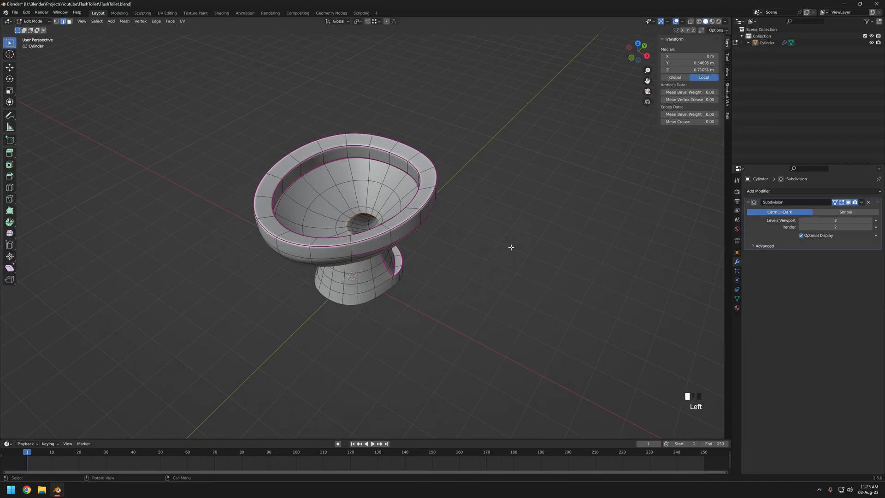
Extrude the selected outer faces at the back of the bowl's rim about 1.22 m along Y
{"action": "middle_click_drag", "start_coordinate": [510, 247], "coordinate": [488, 249]}
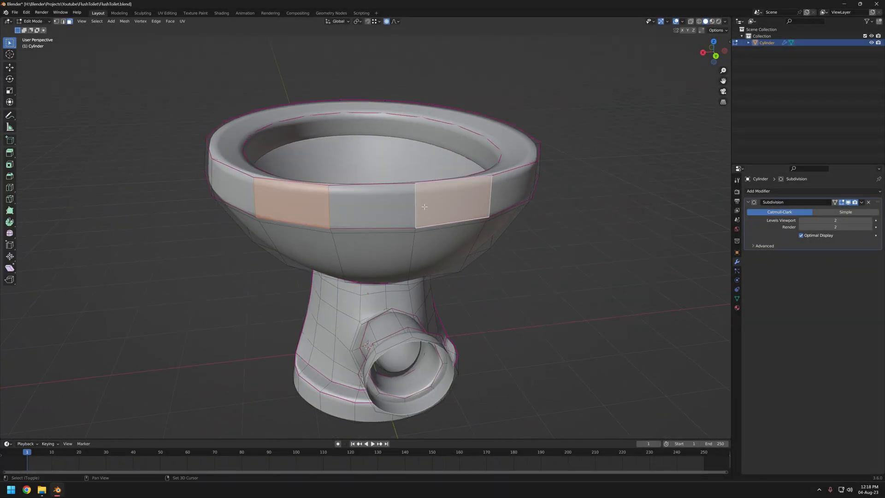
{"action": "middle_click_drag", "start_coordinate": [434, 192], "coordinate": [555, 200]}
{"action": "scroll", "coordinate": [556, 200], "scroll_direction": "up", "scroll_amount": 3}
{"action": "key", "text": "e"}
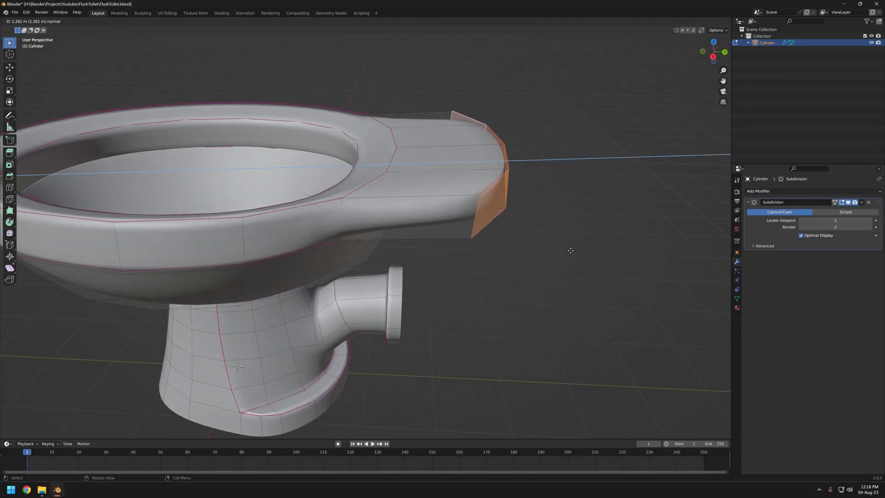
{"action": "left_click", "coordinate": [566, 250]}
{"action": "scroll", "coordinate": [430, 285], "scroll_direction": "down", "scroll_amount": 4}
{"action": "key", "text": "KP_7"}
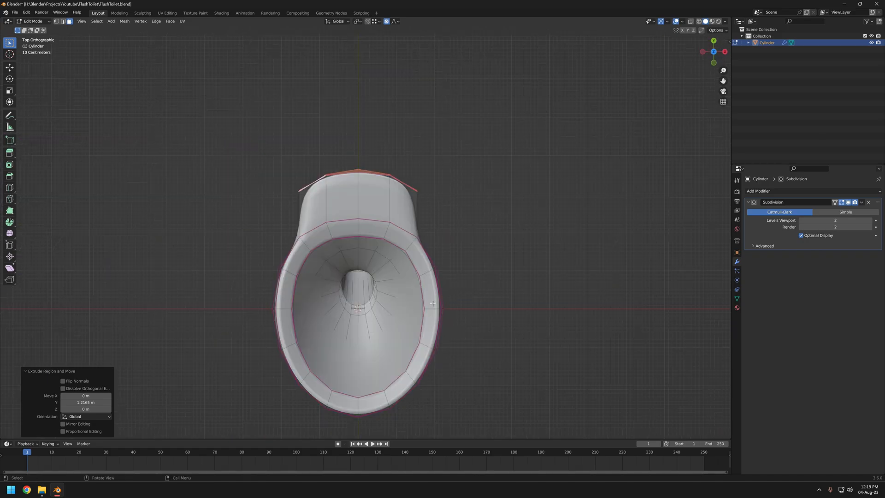
{"action": "scroll", "coordinate": [539, 326], "scroll_direction": "up", "scroll_amount": 2}
Select three faces on the rear extension and display the subdivided surface on the edit cage
{"action": "middle_click_drag", "start_coordinate": [539, 326], "coordinate": [497, 153]}
{"action": "key", "text": "n"}
{"action": "key", "text": "3"}
{"action": "left_click", "coordinate": [487, 167]}
{"action": "left_click", "coordinate": [346, 148], "text": "shift"}
{"action": "left_click", "coordinate": [424, 143], "text": "shift"}
{"action": "middle_click_drag", "start_coordinate": [277, 154], "coordinate": [456, 258]}
{"action": "left_click", "coordinate": [835, 202]}
{"action": "scroll", "coordinate": [456, 244], "scroll_direction": "down", "scroll_amount": 2}
Raise the mean crease of the upper and lower outer edge loops around the rim and rear extension
{"action": "left_click", "coordinate": [491, 221], "text": "alt"}
{"action": "middle_click_drag", "start_coordinate": [491, 221], "coordinate": [665, 166]}
{"action": "left_click_drag", "start_coordinate": [691, 122], "coordinate": [712, 121]}
{"action": "middle_click_drag", "start_coordinate": [412, 282], "coordinate": [490, 244]}
{"action": "left_click", "coordinate": [385, 181], "text": "alt"}
{"action": "middle_click_drag", "start_coordinate": [385, 181], "coordinate": [613, 175]}
{"action": "left_click_drag", "start_coordinate": [682, 120], "coordinate": [719, 121]}
{"action": "middle_click_drag", "start_coordinate": [632, 198], "coordinate": [352, 262]}
{"action": "scroll", "coordinate": [454, 258], "scroll_direction": "down", "scroll_amount": 1}
{"action": "key", "text": "Tab"}
{"action": "key", "text": "Tab"}
Select the four end faces of the rear extension and scale them to straighten its back
{"action": "scroll", "coordinate": [419, 243], "scroll_direction": "up", "scroll_amount": 2}
{"action": "key", "text": "3"}
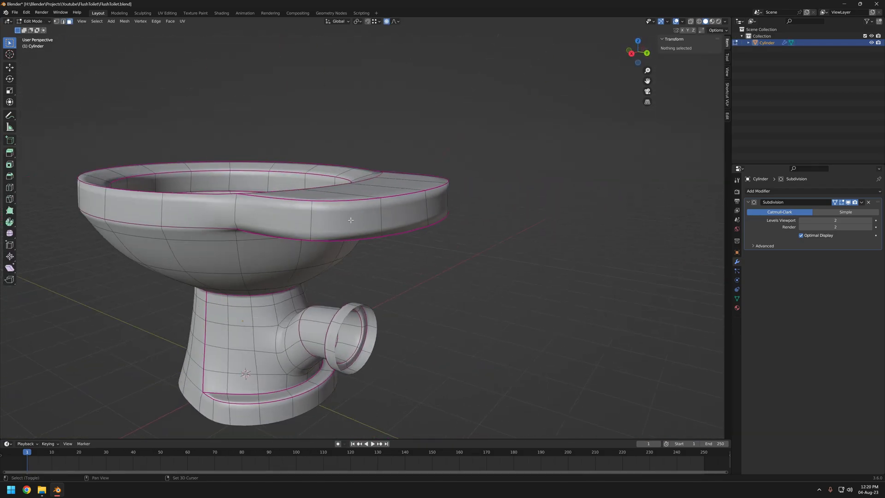
{"action": "left_click", "coordinate": [350, 221], "text": "shift"}
{"action": "left_click", "coordinate": [403, 217], "text": "shift"}
{"action": "middle_click_drag", "start_coordinate": [402, 216], "coordinate": [343, 228]}
{"action": "left_click", "coordinate": [487, 217], "text": "shift"}
{"action": "left_click", "coordinate": [437, 223], "text": "shift"}
{"action": "middle_click_drag", "start_coordinate": [436, 223], "coordinate": [365, 229]}
{"action": "key", "text": "s"}
Select an edge loop on the rim and rear extension and check the shape in Object Mode
{"action": "middle_click_drag", "start_coordinate": [413, 267], "coordinate": [355, 201]}
{"action": "scroll", "coordinate": [413, 279], "scroll_direction": "up", "scroll_amount": 2}
{"action": "key", "text": "2"}
{"action": "scroll", "coordinate": [350, 194], "scroll_direction": "down", "scroll_amount": 1}
{"action": "left_click", "coordinate": [335, 164], "text": "alt"}
{"action": "scroll", "coordinate": [329, 167], "scroll_direction": "up", "scroll_amount": 4}
{"action": "middle_click_drag", "start_coordinate": [327, 169], "coordinate": [397, 277], "text": "shift"}
{"action": "left_click", "coordinate": [572, 305]}
{"action": "key", "text": "Tab"}
{"action": "scroll", "coordinate": [391, 249], "scroll_direction": "down", "scroll_amount": 3}
{"action": "key", "text": "Tab"}
Select the lower rim's edge loop where the bowl meets the rear extension and check it from both sides
{"action": "middle_click_drag", "start_coordinate": [438, 171], "coordinate": [428, 138]}
{"action": "left_click", "coordinate": [510, 92], "text": "alt+shift"}
{"action": "middle_click_drag", "start_coordinate": [509, 92], "coordinate": [448, 158]}
{"action": "left_click", "coordinate": [292, 89], "text": "alt+shift"}
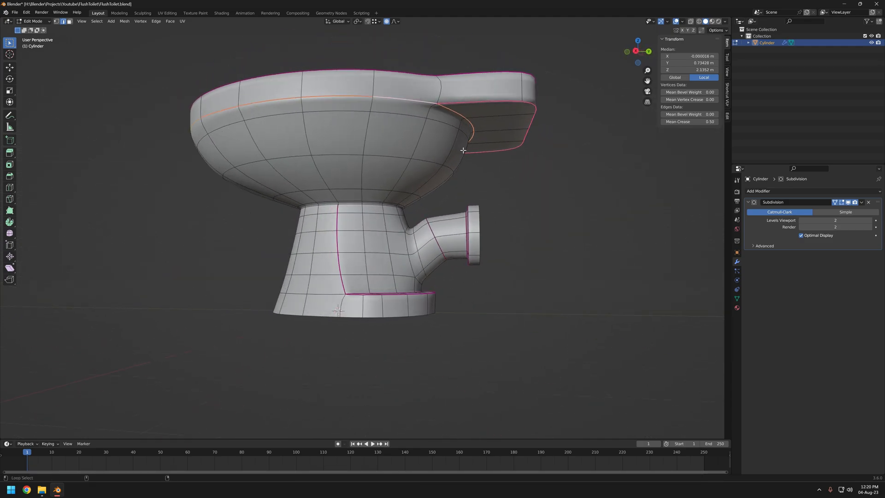
{"action": "middle_click_drag", "start_coordinate": [434, 128], "coordinate": [350, 156]}
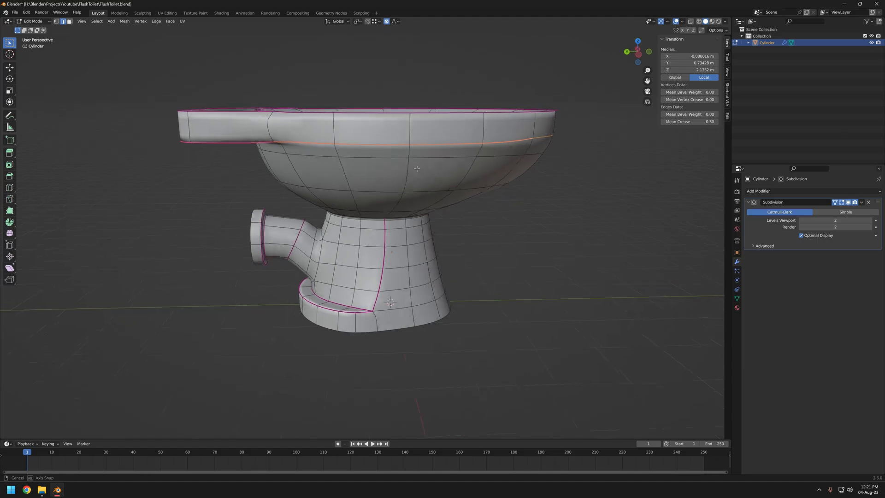
{"action": "key", "text": "Tab"}
{"action": "middle_click_drag", "start_coordinate": [644, 194], "coordinate": [438, 213]}
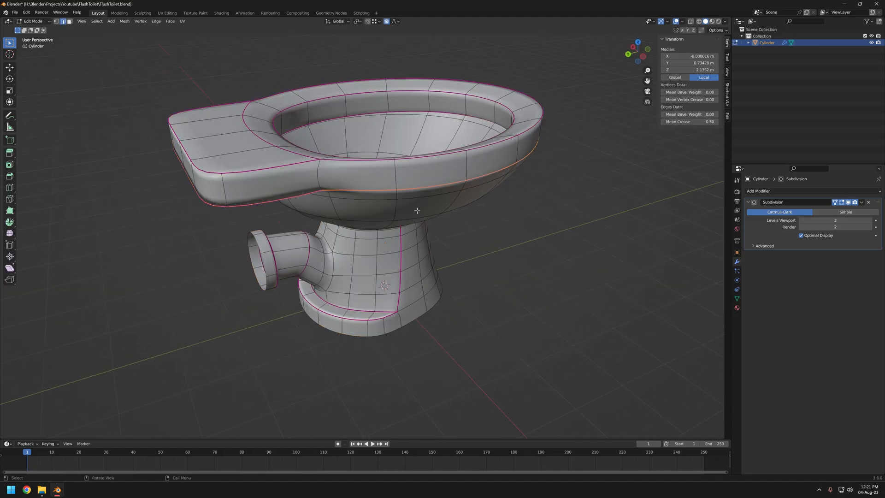
Clear the crease on the upper outer loop of the rim and extension and bevel it about 0.013 m
{"action": "left_click", "coordinate": [303, 164], "text": "alt+shift"}
{"action": "middle_click_drag", "start_coordinate": [303, 163], "coordinate": [429, 190]}
{"action": "middle_click_drag", "start_coordinate": [355, 184], "coordinate": [338, 220]}
{"action": "middle_click_drag", "start_coordinate": [417, 272], "coordinate": [267, 258]}
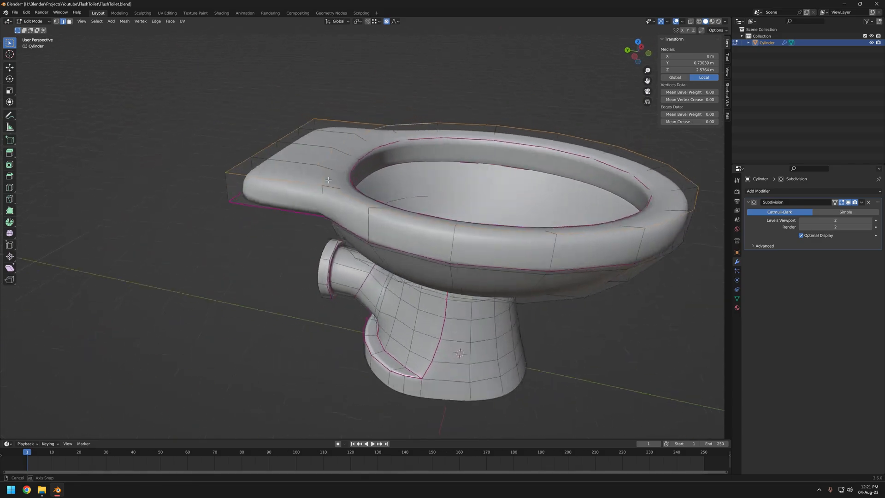
{"action": "scroll", "coordinate": [254, 263], "scroll_direction": "up", "scroll_amount": 3}
{"action": "key", "text": "ctrl+b"}
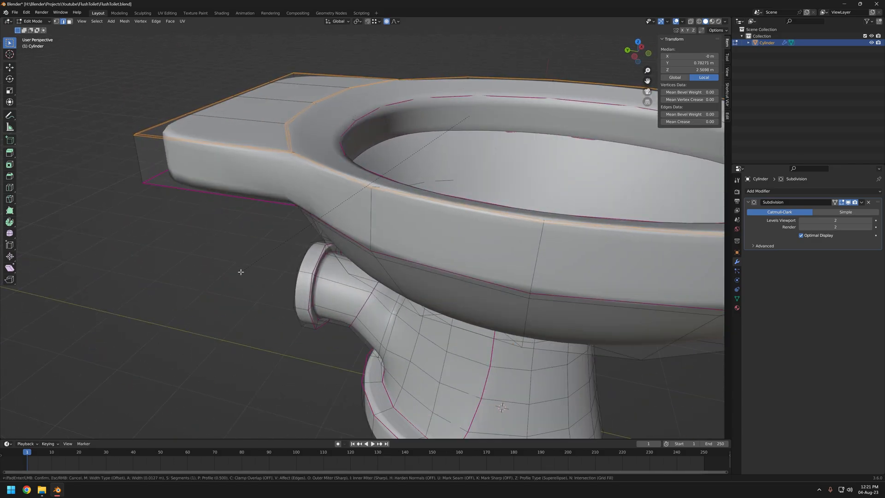
{"action": "scroll", "coordinate": [277, 268], "scroll_direction": "down", "scroll_amount": 3}
{"action": "key", "text": "Tab"}
{"action": "middle_click_drag", "start_coordinate": [258, 265], "coordinate": [468, 269]}
{"action": "key", "text": "Tab"}
Select the upper inner edge loop of the rim and bevel it about 0.014 m
{"action": "key", "text": "alt+a"}
{"action": "middle_click_drag", "start_coordinate": [369, 249], "coordinate": [516, 272]}
{"action": "left_click", "coordinate": [470, 189], "text": "alt"}
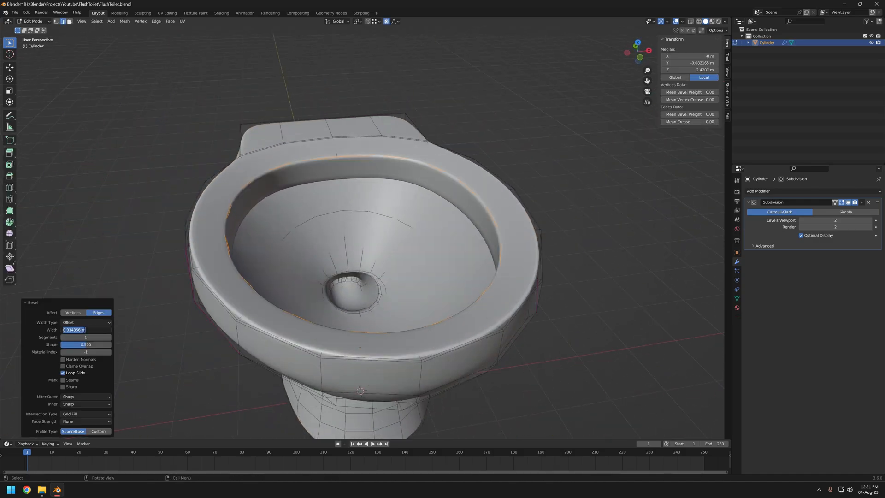
Examine the bevelled rim, the rear extension and the underside in Object Mode and Edit Mode
{"action": "key", "text": "Tab"}
{"action": "middle_click_drag", "start_coordinate": [364, 309], "coordinate": [276, 313]}
{"action": "scroll", "coordinate": [369, 276], "scroll_direction": "up", "scroll_amount": 3}
{"action": "key", "text": "Tab"}
{"action": "middle_click_drag", "start_coordinate": [397, 286], "coordinate": [608, 239]}
{"action": "key", "text": "Tab"}
{"action": "middle_click_drag", "start_coordinate": [416, 233], "coordinate": [529, 185]}
{"action": "key", "text": "Tab"}
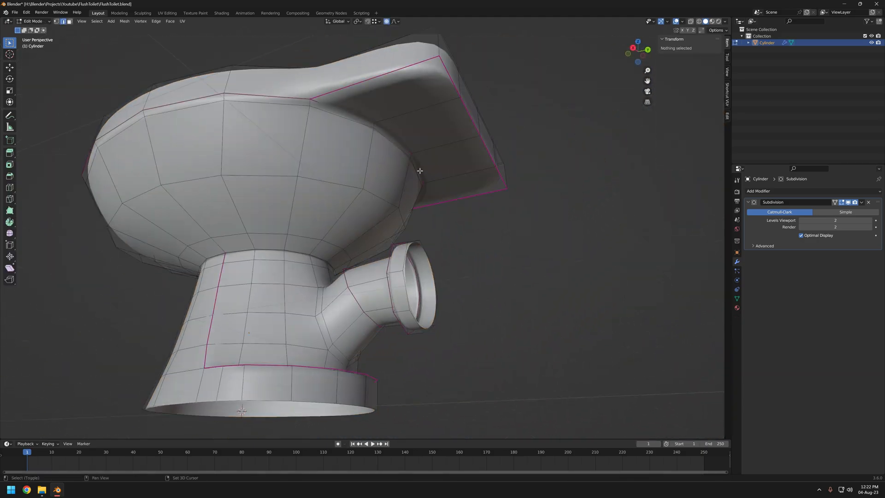
Select the lower edges of the rim and rear extension and clear their crease
{"action": "middle_click_drag", "start_coordinate": [419, 170], "coordinate": [427, 155]}
{"action": "left_click", "coordinate": [430, 148], "text": "alt"}
{"action": "left_click", "coordinate": [458, 159], "text": "alt+shift"}
{"action": "middle_click_drag", "start_coordinate": [516, 221], "coordinate": [295, 207]}
{"action": "middle_click_drag", "start_coordinate": [454, 192], "coordinate": [479, 258]}
{"action": "key", "text": "shift+z"}
{"action": "left_click", "coordinate": [488, 175], "text": "shift"}
{"action": "middle_click_drag", "start_coordinate": [378, 221], "coordinate": [516, 226]}
{"action": "left_click", "coordinate": [467, 234], "text": "shift"}
{"action": "left_click_drag", "start_coordinate": [699, 122], "coordinate": [645, 122]}
Try to bevel the full lower rim edge together with the rear extension's lower edges
{"action": "key", "text": "shift+z"}
{"action": "middle_click_drag", "start_coordinate": [583, 235], "coordinate": [415, 202]}
{"action": "left_click", "coordinate": [320, 203], "text": "shift"}
{"action": "middle_click_drag", "start_coordinate": [319, 203], "coordinate": [392, 201]}
{"action": "left_click", "coordinate": [247, 200], "text": "shift"}
{"action": "mouse_move", "coordinate": [247, 200]}
{"action": "middle_mouse_down"}
{"action": "mouse_move", "coordinate": [472, 221]}
{"action": "mouse_move", "coordinate": [408, 249]}
{"action": "middle_mouse_up"}
{"action": "left_click", "coordinate": [445, 222], "text": "shift"}
{"action": "scroll", "coordinate": [408, 248], "scroll_direction": "up", "scroll_amount": 4}
{"action": "left_click", "coordinate": [278, 188], "text": "ctrl"}
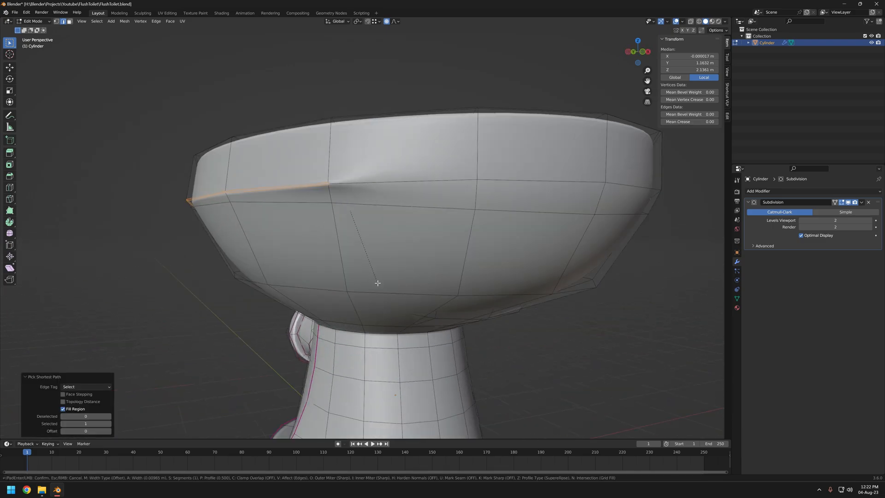
{"action": "middle_click_drag", "start_coordinate": [381, 286], "coordinate": [497, 254]}
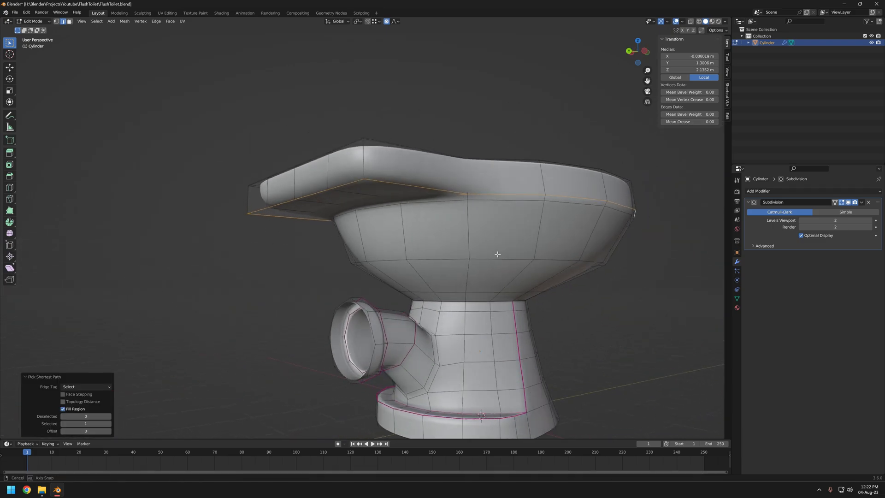
{"action": "middle_click_drag", "start_coordinate": [507, 195], "coordinate": [195, 200]}
{"action": "scroll", "coordinate": [195, 200], "scroll_direction": "up", "scroll_amount": 3}
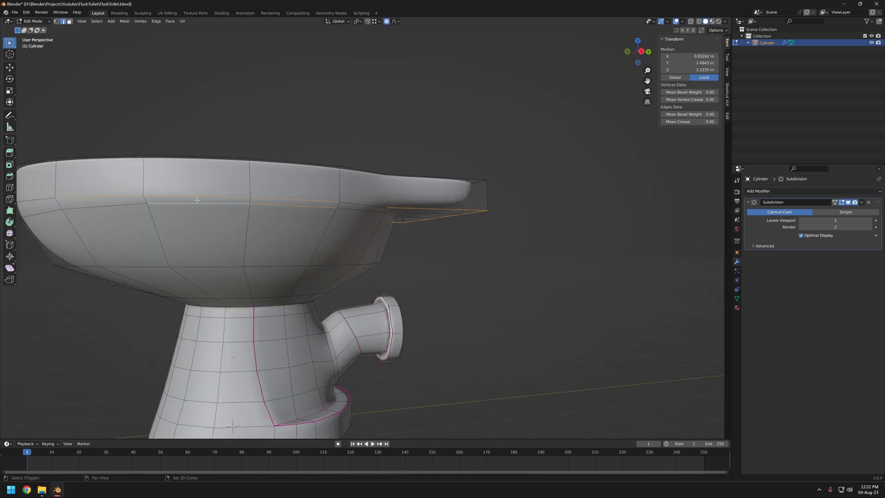
{"action": "key", "text": "ctrl+z"}
{"action": "key", "text": "ctrl+z"}
Bevel the underside loop of the rear extension about 0.0135 m and check the result in Object Mode
{"action": "middle_click_drag", "start_coordinate": [364, 203], "coordinate": [317, 181]}
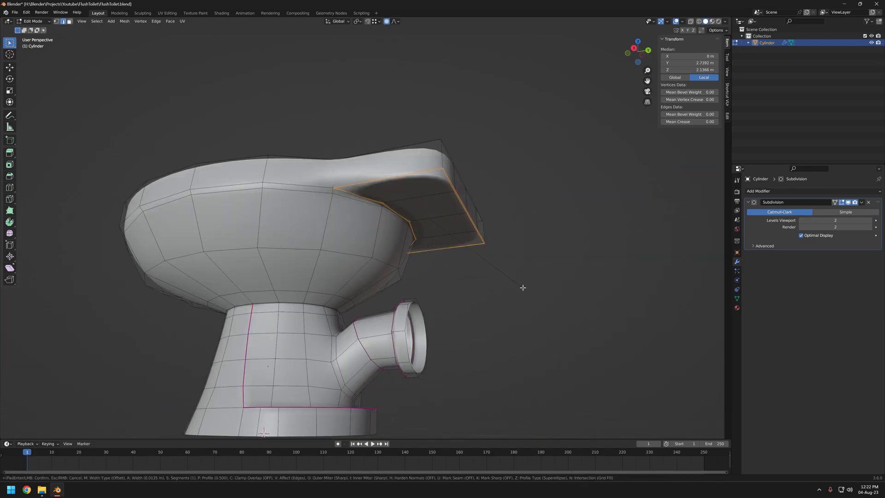
{"action": "scroll", "coordinate": [354, 204], "scroll_direction": "up", "scroll_amount": 4}
{"action": "key", "text": "Return"}
{"action": "middle_click_drag", "start_coordinate": [391, 277], "coordinate": [271, 275]}
{"action": "key", "text": "Tab"}
{"action": "key", "text": "Tab"}
{"action": "scroll", "coordinate": [322, 249], "scroll_direction": "down", "scroll_amount": 4}
Select the lower rim edges on both sides of the bowl and raise their crease
{"action": "left_click", "coordinate": [360, 225], "text": "shift"}
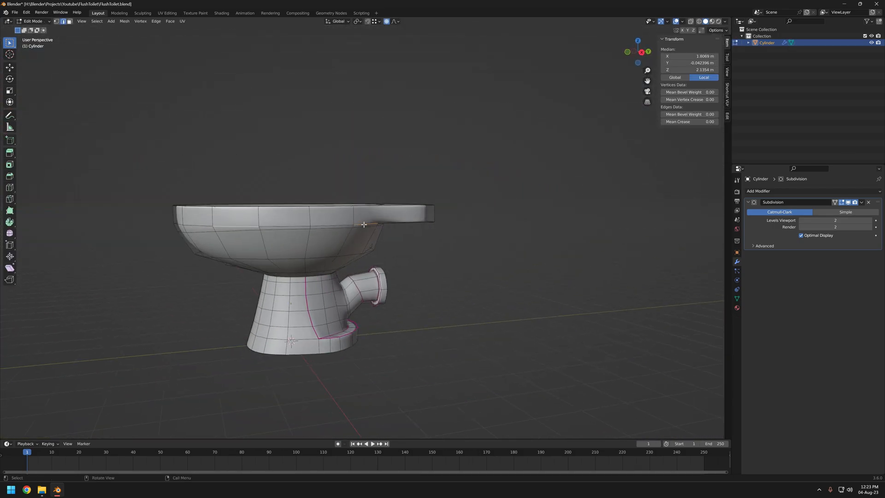
{"action": "middle_click_drag", "start_coordinate": [229, 245], "coordinate": [414, 253]}
{"action": "left_click", "coordinate": [369, 237], "text": "shift"}
{"action": "left_click_drag", "start_coordinate": [689, 122], "coordinate": [784, 122]}
Examine the rim in Object Mode with a higher viewport subdivision level and restore the level to 2
{"action": "scroll", "coordinate": [415, 240], "scroll_direction": "up", "scroll_amount": 3}
{"action": "middle_click_drag", "start_coordinate": [445, 254], "coordinate": [340, 239]}
{"action": "middle_click_drag", "start_coordinate": [233, 429], "coordinate": [511, 327]}
{"action": "scroll", "coordinate": [462, 300], "scroll_direction": "down", "scroll_amount": 2}
{"action": "key", "text": "Tab"}
{"action": "scroll", "coordinate": [511, 328], "scroll_direction": "up", "scroll_amount": 2}
{"action": "left_click", "coordinate": [869, 221]}
{"action": "mouse_move", "coordinate": [530, 285]}
{"action": "middle_mouse_down"}
{"action": "mouse_move", "coordinate": [457, 176]}
{"action": "mouse_move", "coordinate": [380, 248]}
{"action": "mouse_move", "coordinate": [221, 297]}
{"action": "mouse_move", "coordinate": [309, 229]}
{"action": "mouse_move", "coordinate": [339, 264]}
{"action": "middle_mouse_up"}
{"action": "left_click", "coordinate": [800, 221]}
{"action": "scroll", "coordinate": [230, 295], "scroll_direction": "down", "scroll_amount": 3}
{"action": "key", "text": "Tab"}
{"action": "scroll", "coordinate": [247, 285], "scroll_direction": "up", "scroll_amount": 4}
Select the pedestal's side edge loops and the base ledge edge in wireframe and clear their crease
{"action": "scroll", "coordinate": [339, 265], "scroll_direction": "up", "scroll_amount": 2}
{"action": "key", "text": "z"}
{"action": "left_click", "coordinate": [253, 278]}
{"action": "left_click", "coordinate": [273, 303], "text": "alt+shift"}
{"action": "mouse_move", "coordinate": [336, 300]}
{"action": "middle_mouse_down"}
{"action": "mouse_move", "coordinate": [431, 287]}
{"action": "mouse_move", "coordinate": [462, 262]}
{"action": "mouse_move", "coordinate": [421, 208]}
{"action": "mouse_move", "coordinate": [469, 229]}
{"action": "middle_mouse_up"}
{"action": "left_click", "coordinate": [422, 283], "text": "alt+shift"}
{"action": "scroll", "coordinate": [422, 283], "scroll_direction": "down", "scroll_amount": 4}
{"action": "key", "text": "z"}
{"action": "key", "text": "z"}
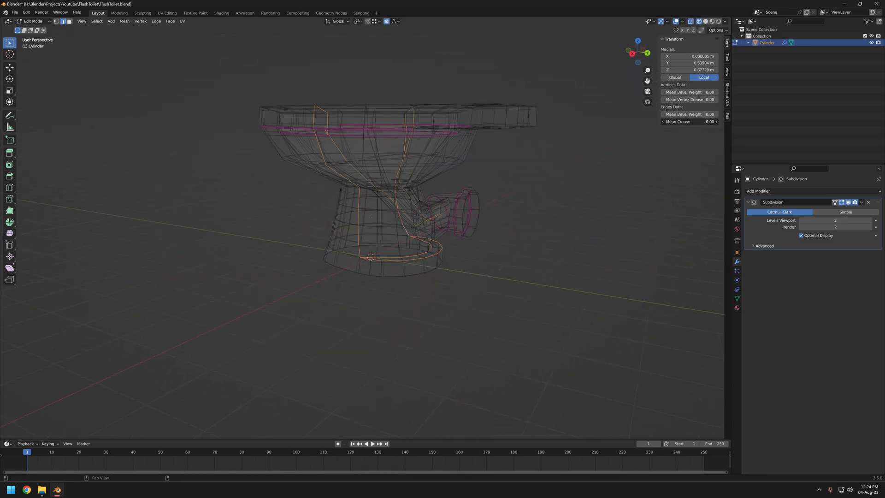
Try to bevel the pedestal side loops and base ledge edge about 0.0123 m
{"action": "key", "text": "z"}
{"action": "scroll", "coordinate": [461, 235], "scroll_direction": "up", "scroll_amount": 4}
{"action": "middle_click_drag", "start_coordinate": [414, 231], "coordinate": [453, 227]}
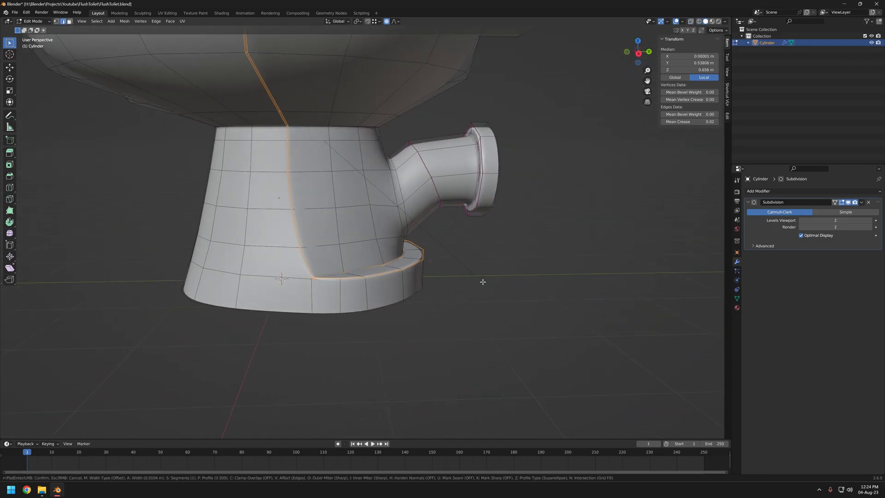
{"action": "left_click", "coordinate": [485, 281]}
{"action": "scroll", "coordinate": [362, 243], "scroll_direction": "up", "scroll_amount": 4}
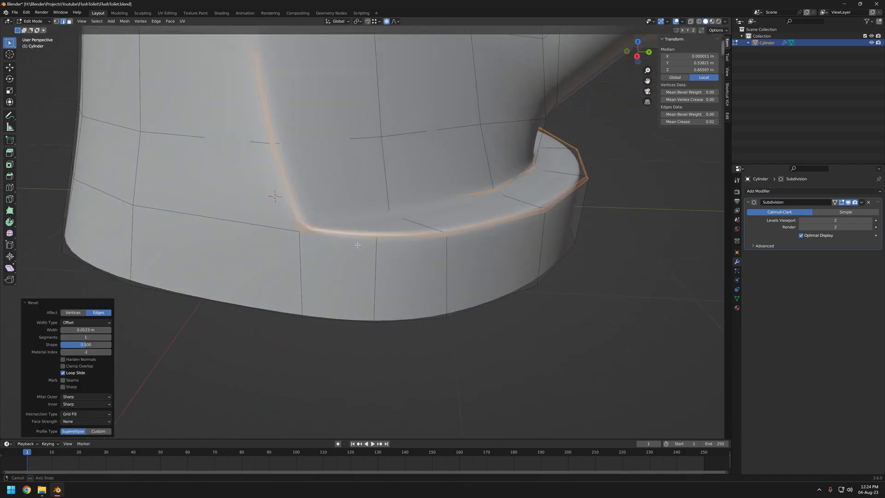
{"action": "middle_click_drag", "start_coordinate": [362, 242], "coordinate": [386, 247]}
{"action": "key", "text": "ctrl+z"}
Add the base's vertical edges to the pedestal side loops, bevel the whole selection and adjust the bevel width
{"action": "scroll", "coordinate": [528, 270], "scroll_direction": "down", "scroll_amount": 3}
{"action": "middle_click_drag", "start_coordinate": [527, 271], "coordinate": [580, 196]}
{"action": "left_click", "coordinate": [580, 196], "text": "shift"}
{"action": "scroll", "coordinate": [580, 196], "scroll_direction": "down", "scroll_amount": 7}
{"action": "middle_click_drag", "start_coordinate": [516, 224], "coordinate": [461, 199]}
{"action": "scroll", "coordinate": [461, 231], "scroll_direction": "up", "scroll_amount": 5}
{"action": "left_click", "coordinate": [466, 300], "text": "alt+shift"}
{"action": "key", "text": "ctrl+b"}
{"action": "left_click_drag", "start_coordinate": [82, 330], "coordinate": [87, 330]}
{"action": "scroll", "coordinate": [380, 208], "scroll_direction": "down", "scroll_amount": 4}
{"action": "middle_click_drag", "start_coordinate": [380, 208], "coordinate": [447, 273]}
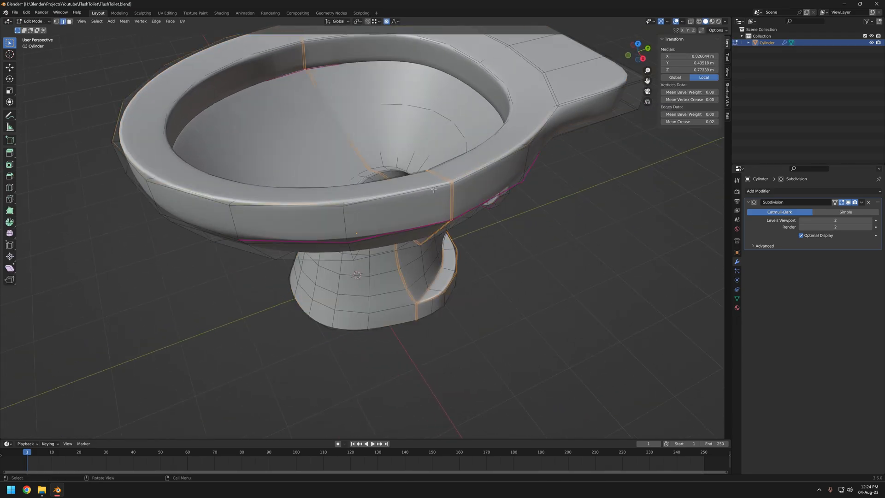
Select edge loops around the bowl and rim, checking them from several sides in wireframe
{"action": "middle_click_drag", "start_coordinate": [437, 186], "coordinate": [502, 221]}
{"action": "left_click", "coordinate": [398, 291], "text": "alt+shift"}
{"action": "mouse_move", "coordinate": [502, 184]}
{"action": "middle_mouse_down", "text": "shift"}
{"action": "mouse_move", "coordinate": [392, 295]}
{"action": "mouse_move", "coordinate": [357, 221]}
{"action": "mouse_move", "coordinate": [364, 194]}
{"action": "middle_mouse_up", "text": "shift"}
{"action": "left_click", "coordinate": [398, 290], "text": "alt+shift"}
{"action": "key", "text": "shift+z"}
{"action": "scroll", "coordinate": [358, 221], "scroll_direction": "up", "scroll_amount": 4}
{"action": "middle_click_drag", "start_coordinate": [364, 291], "coordinate": [369, 338]}
{"action": "left_click", "coordinate": [453, 339], "text": "alt+shift"}
{"action": "scroll", "coordinate": [454, 343], "scroll_direction": "down", "scroll_amount": 5}
{"action": "key", "text": "shift+z"}
{"action": "middle_click_drag", "start_coordinate": [346, 343], "coordinate": [384, 334], "text": "shift"}
{"action": "scroll", "coordinate": [384, 334], "scroll_direction": "up", "scroll_amount": 4}
Add further loops around the rim to the selection and relax them with LoopTools
{"action": "left_click", "coordinate": [395, 296], "text": "alt+shift"}
{"action": "key", "text": "shift+z"}
{"action": "middle_click_drag", "start_coordinate": [396, 297], "coordinate": [420, 245]}
{"action": "scroll", "coordinate": [352, 300], "scroll_direction": "down", "scroll_amount": 6}
{"action": "scroll", "coordinate": [413, 333], "scroll_direction": "up", "scroll_amount": 6}
{"action": "left_click", "coordinate": [488, 245], "text": "alt+shift"}
{"action": "middle_click_drag", "start_coordinate": [488, 246], "coordinate": [362, 281]}
{"action": "left_click", "coordinate": [359, 278], "text": "alt+shift"}
{"action": "scroll", "coordinate": [359, 279], "scroll_direction": "down", "scroll_amount": 4}
{"action": "left_click", "coordinate": [700, 90]}
{"action": "scroll", "coordinate": [368, 220], "scroll_direction": "down", "scroll_amount": 3}
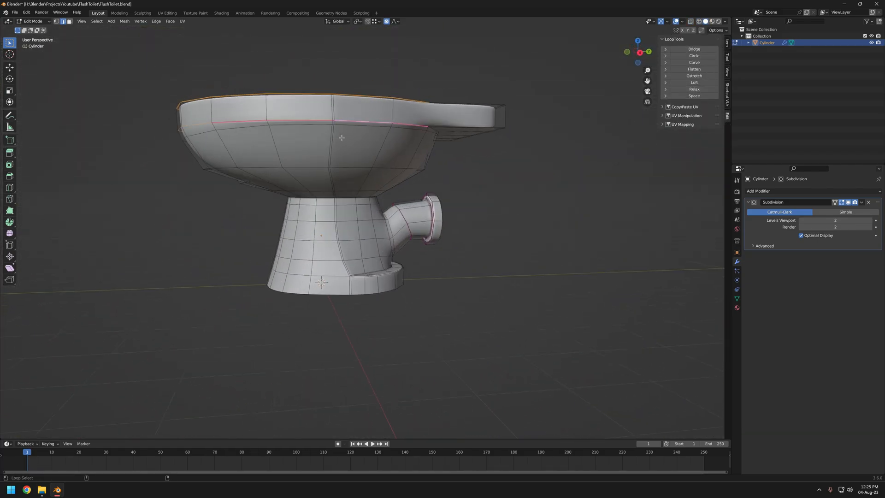
Select the horizontal edge loops on the bowl's underside and relax them with LoopTools
{"action": "scroll", "coordinate": [343, 189], "scroll_direction": "up", "scroll_amount": 4}
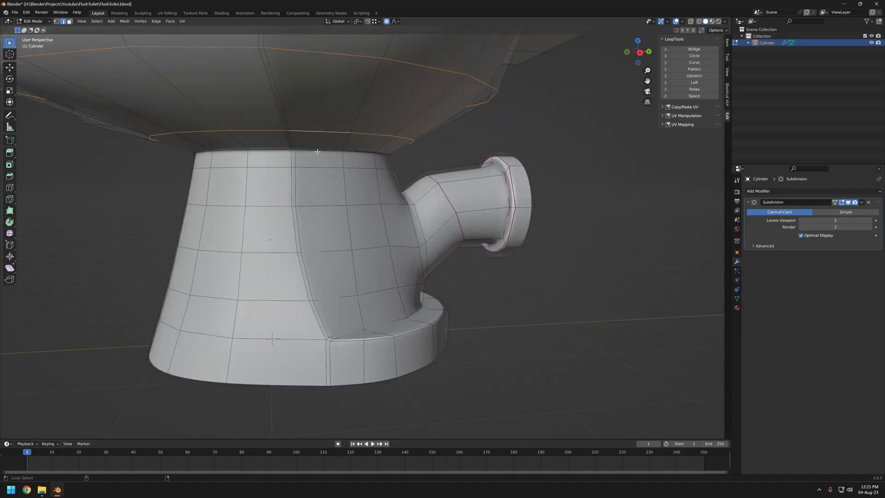
{"action": "left_click", "coordinate": [694, 89]}
{"action": "scroll", "coordinate": [325, 172], "scroll_direction": "down", "scroll_amount": 4}
Inspect the smoothed bowl in wireframe and solid shading, with the Subdivision on-cage display toggled, and in Object Mode
{"action": "middle_click_drag", "start_coordinate": [356, 161], "coordinate": [368, 258]}
{"action": "scroll", "coordinate": [370, 228], "scroll_direction": "up", "scroll_amount": 4}
{"action": "key", "text": "shift+z"}
{"action": "middle_click_drag", "start_coordinate": [332, 152], "coordinate": [434, 249], "text": "shift"}
{"action": "key", "text": "shift+z"}
{"action": "left_click", "coordinate": [835, 202]}
{"action": "key", "text": "shift+z"}
{"action": "key", "text": "shift+z"}
{"action": "scroll", "coordinate": [393, 225], "scroll_direction": "down", "scroll_amount": 4}
{"action": "middle_click_drag", "start_coordinate": [393, 226], "coordinate": [520, 175]}
{"action": "scroll", "coordinate": [396, 199], "scroll_direction": "up", "scroll_amount": 5}
{"action": "key", "text": "shift+z"}
{"action": "key", "text": "shift+z"}
{"action": "middle_click_drag", "start_coordinate": [441, 171], "coordinate": [480, 253]}
{"action": "key", "text": "Tab"}
{"action": "scroll", "coordinate": [479, 253], "scroll_direction": "down", "scroll_amount": 4}
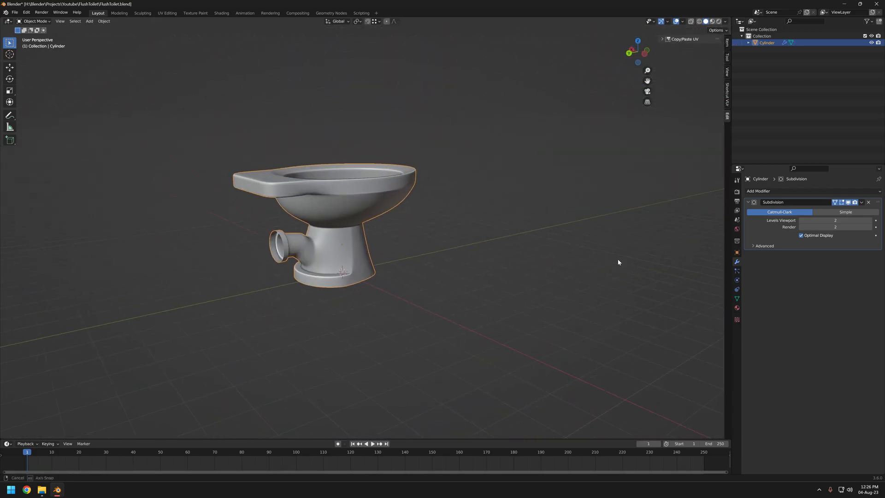
Select several faces near the rim in face mode, grow the selection and relax them with LoopTools
{"action": "scroll", "coordinate": [332, 271], "scroll_direction": "up", "scroll_amount": 4}
{"action": "middle_click_drag", "start_coordinate": [332, 272], "coordinate": [386, 222]}
{"action": "key", "text": "Tab"}
{"action": "middle_click_drag", "start_coordinate": [318, 210], "coordinate": [378, 197]}
{"action": "middle_click_drag", "start_coordinate": [405, 116], "coordinate": [369, 151]}
{"action": "key", "text": "3"}
{"action": "left_click", "coordinate": [442, 95]}
{"action": "left_click", "coordinate": [509, 131], "text": "shift"}
{"action": "middle_click_drag", "start_coordinate": [517, 172], "coordinate": [392, 174]}
{"action": "left_click", "coordinate": [401, 137], "text": "shift"}
{"action": "key", "text": "ctrl+KP_Add"}
{"action": "key", "text": "x"}
{"action": "left_click", "coordinate": [445, 146]}
{"action": "left_click", "coordinate": [684, 92]}
Examine the relaxed surface, pedestal and drain pipe in Object Mode and Edit Mode
{"action": "middle_click_drag", "start_coordinate": [461, 216], "coordinate": [543, 208]}
{"action": "key", "text": "Tab"}
{"action": "key", "text": "Tab"}
{"action": "middle_click_drag", "start_coordinate": [507, 205], "coordinate": [369, 205]}
{"action": "key", "text": "Tab"}
{"action": "scroll", "coordinate": [516, 264], "scroll_direction": "down", "scroll_amount": 3}
{"action": "scroll", "coordinate": [369, 206], "scroll_direction": "up", "scroll_amount": 4}
{"action": "middle_click_drag", "start_coordinate": [392, 359], "coordinate": [406, 235], "text": "shift"}
{"action": "key", "text": "Tab"}
Clear the crease on the drain pipe's bend and flange loops and bevel them, using 0.01 m on the flange
{"action": "middle_click_drag", "start_coordinate": [452, 239], "coordinate": [374, 251]}
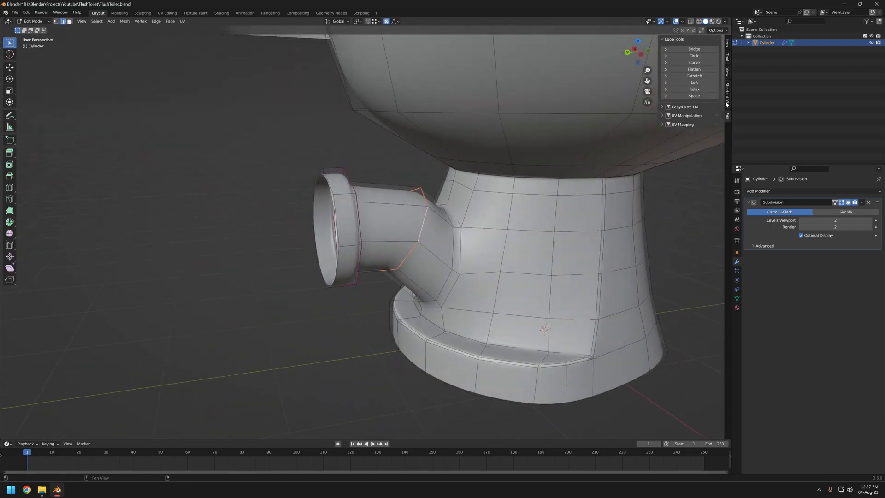
{"action": "left_click_drag", "start_coordinate": [690, 122], "coordinate": [664, 122]}
{"action": "scroll", "coordinate": [435, 211], "scroll_direction": "up", "scroll_amount": 3}
{"action": "middle_click_drag", "start_coordinate": [457, 210], "coordinate": [311, 221]}
{"action": "left_click", "coordinate": [452, 222]}
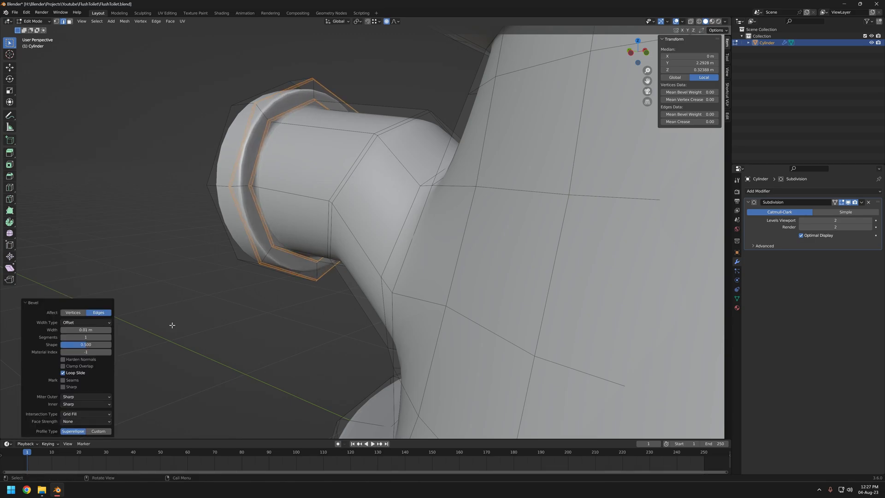
{"action": "key", "text": "Return"}
Inspect the whole toilet in Object Mode under a red MatCap and return to the previous viewport lighting
{"action": "scroll", "coordinate": [269, 312], "scroll_direction": "down", "scroll_amount": 4}
{"action": "key", "text": "Tab"}
{"action": "middle_click_drag", "start_coordinate": [269, 312], "coordinate": [431, 308]}
{"action": "scroll", "coordinate": [405, 266], "scroll_direction": "down", "scroll_amount": 5}
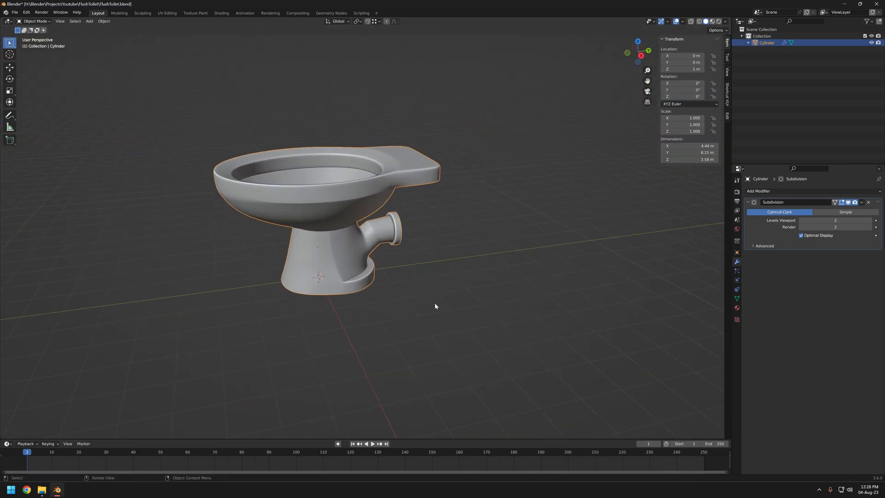
{"action": "mouse_move", "coordinate": [386, 324]}
{"action": "middle_mouse_down"}
{"action": "mouse_move", "coordinate": [456, 292]}
{"action": "mouse_move", "coordinate": [433, 247]}
{"action": "mouse_move", "coordinate": [446, 286]}
{"action": "mouse_move", "coordinate": [370, 311]}
{"action": "mouse_move", "coordinate": [440, 291]}
{"action": "mouse_move", "coordinate": [369, 240]}
{"action": "mouse_move", "coordinate": [308, 220]}
{"action": "middle_mouse_up"}
{"action": "left_click", "coordinate": [718, 53]}
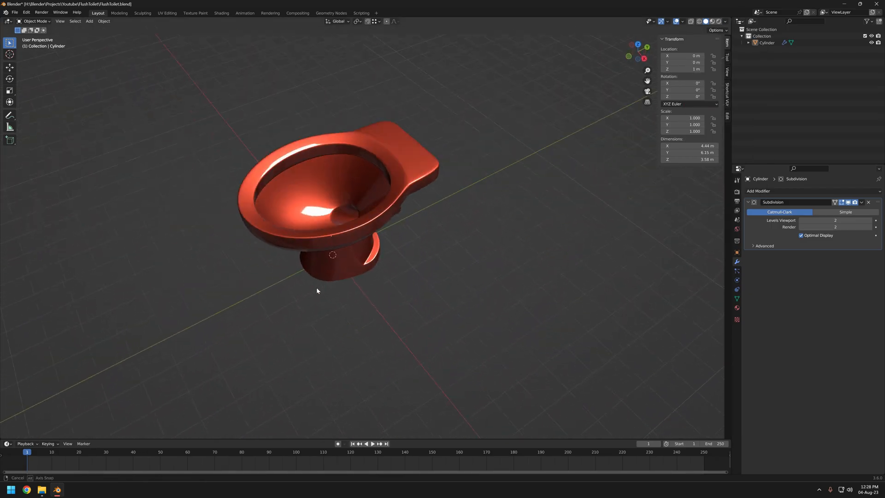
{"action": "mouse_move", "coordinate": [366, 275]}
{"action": "middle_mouse_down"}
{"action": "mouse_move", "coordinate": [389, 292]}
{"action": "mouse_move", "coordinate": [441, 282]}
{"action": "middle_mouse_up"}
{"action": "scroll", "coordinate": [373, 288], "scroll_direction": "up", "scroll_amount": 4}
{"action": "left_click", "coordinate": [696, 54]}
Examine the drain passage inside the bowl in wireframe shading and return to solid shading
{"action": "key", "text": "Tab"}
{"action": "scroll", "coordinate": [387, 295], "scroll_direction": "up", "scroll_amount": 4}
{"action": "key", "text": "z"}
{"action": "left_click", "coordinate": [380, 295]}
{"action": "key", "text": "z"}
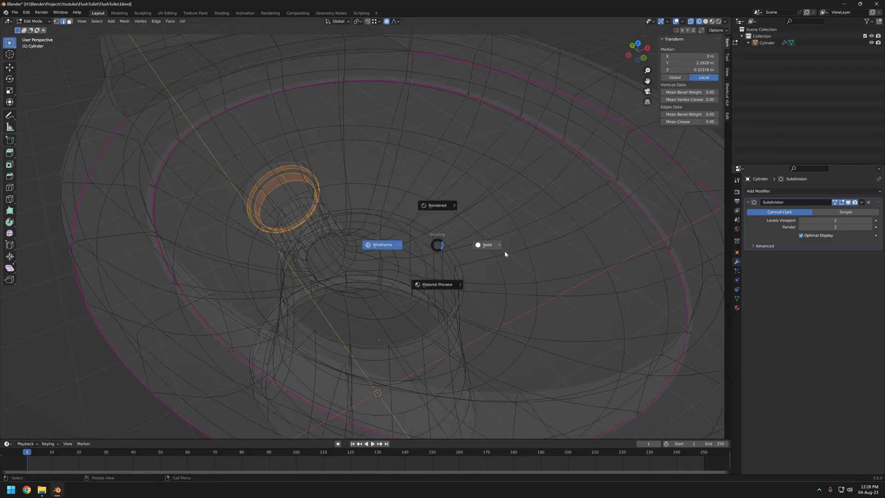
{"action": "left_click", "coordinate": [487, 245]}
{"action": "middle_click_drag", "start_coordinate": [378, 312], "coordinate": [346, 318]}
{"action": "scroll", "coordinate": [346, 318], "scroll_direction": "up", "scroll_amount": 2}
Select the vertices along the front of the bowl's drain hole and adjust their position
{"action": "left_click", "coordinate": [326, 330]}
{"action": "left_click", "coordinate": [329, 301], "text": "shift"}
{"action": "scroll", "coordinate": [346, 319], "scroll_direction": "down", "scroll_amount": 2}
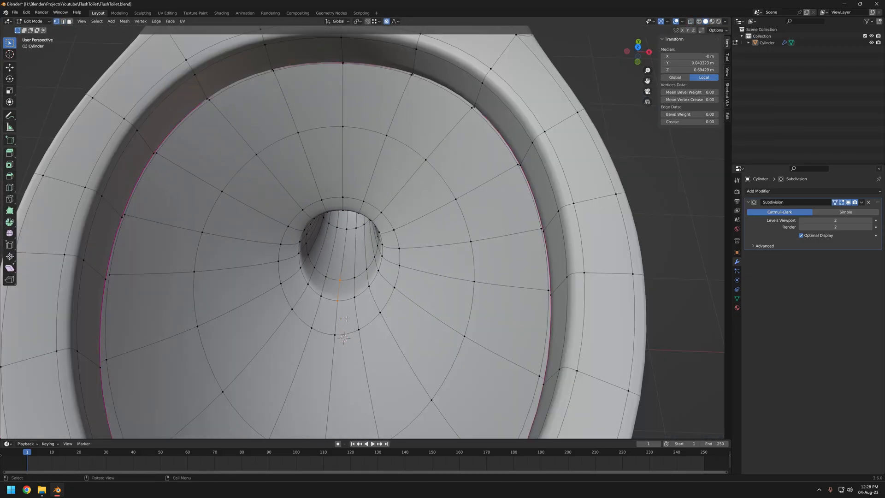
{"action": "scroll", "coordinate": [362, 306], "scroll_direction": "down", "scroll_amount": 3}
{"action": "middle_click_drag", "start_coordinate": [362, 306], "coordinate": [378, 293]}
{"action": "scroll", "coordinate": [377, 294], "scroll_direction": "up", "scroll_amount": 3}
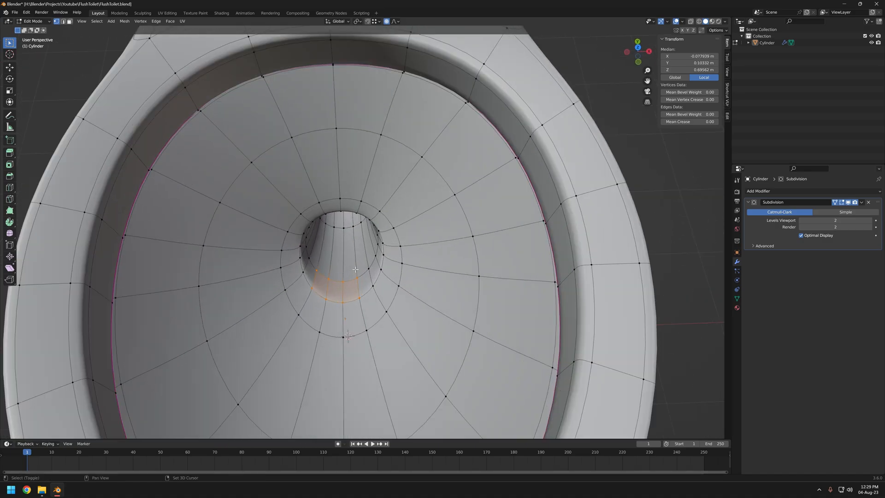
{"action": "left_click", "coordinate": [442, 312]}
Relax the edge loop inside the bowl's drain hole with LoopTools after checking the surface in Object Mode
{"action": "key", "text": "Tab"}
{"action": "scroll", "coordinate": [442, 312], "scroll_direction": "down", "scroll_amount": 4}
{"action": "middle_click_drag", "start_coordinate": [359, 288], "coordinate": [320, 252]}
{"action": "scroll", "coordinate": [405, 288], "scroll_direction": "up", "scroll_amount": 4}
{"action": "key", "text": "Tab"}
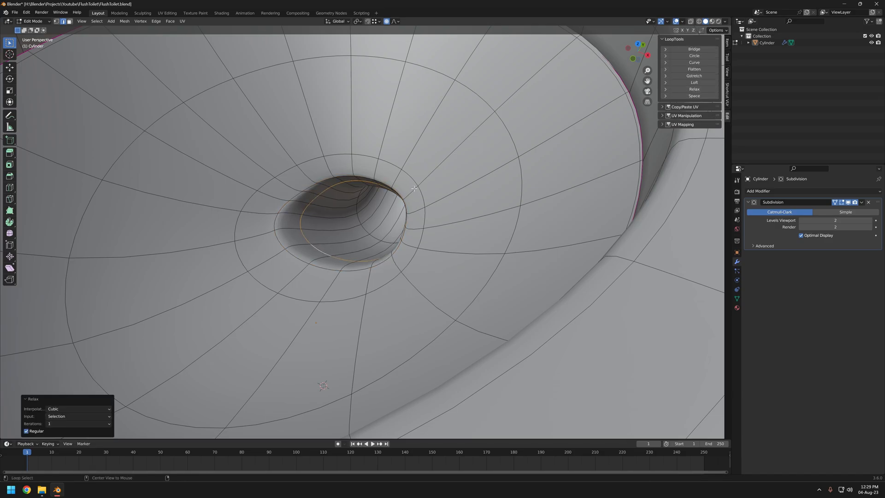
Inspect the bowl, pedestal and drain pipe in Object Mode under the red MatCap
{"action": "key", "text": "Tab"}
{"action": "scroll", "coordinate": [364, 246], "scroll_direction": "down", "scroll_amount": 3}
{"action": "middle_click_drag", "start_coordinate": [364, 247], "coordinate": [391, 254]}
{"action": "scroll", "coordinate": [351, 254], "scroll_direction": "down", "scroll_amount": 6}
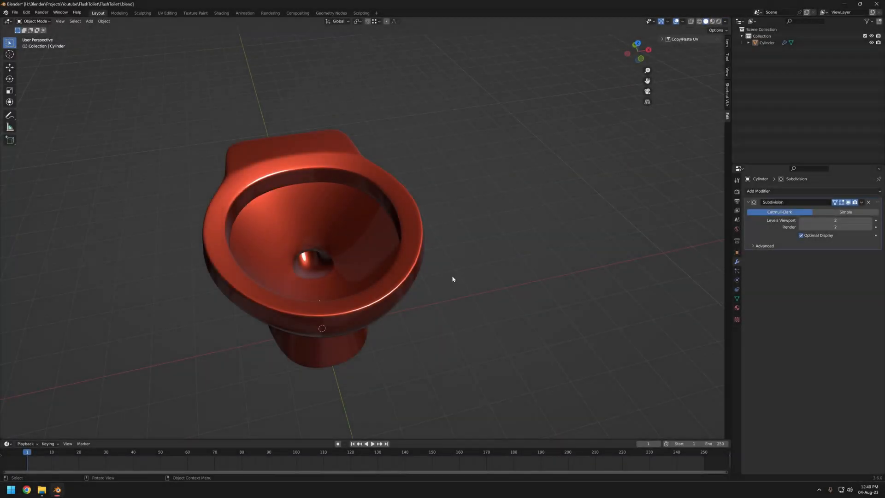
{"action": "middle_click_drag", "start_coordinate": [454, 277], "coordinate": [415, 263]}
{"action": "scroll", "coordinate": [389, 252], "scroll_direction": "up", "scroll_amount": 5}
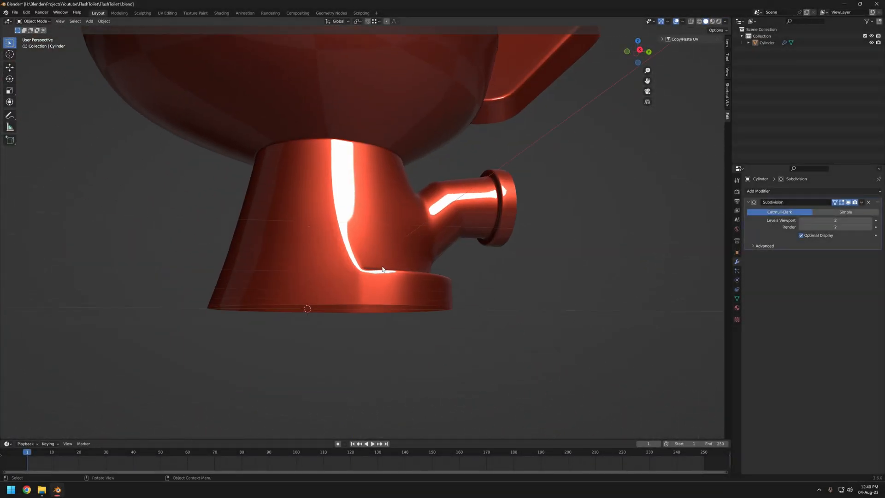
Try to adjust the edge loop along the pedestal's base ledge, comparing the shape in Object Mode
{"action": "key", "text": "Tab"}
{"action": "scroll", "coordinate": [350, 325], "scroll_direction": "up", "scroll_amount": 2}
{"action": "middle_click_drag", "start_coordinate": [309, 327], "coordinate": [681, 100]}
{"action": "left_click", "coordinate": [357, 249], "text": "alt+shift"}
{"action": "scroll", "coordinate": [369, 278], "scroll_direction": "down", "scroll_amount": 3}
{"action": "key", "text": "Tab"}
{"action": "middle_click_drag", "start_coordinate": [418, 264], "coordinate": [427, 303]}
{"action": "key", "text": "Tab"}
{"action": "key", "text": "Tab"}
{"action": "middle_click_drag", "start_coordinate": [386, 291], "coordinate": [369, 285]}
{"action": "key", "text": "Tab"}
{"action": "scroll", "coordinate": [377, 298], "scroll_direction": "up", "scroll_amount": 3}
{"action": "key", "text": "Tab"}
{"action": "key", "text": "Tab"}
{"action": "key", "text": "ctrl+z"}
Examine the pedestal mesh with the Subdivision modifier's on-cage display toggled and restored
{"action": "scroll", "coordinate": [417, 248], "scroll_direction": "down", "scroll_amount": 2}
{"action": "middle_click_drag", "start_coordinate": [415, 251], "coordinate": [374, 274]}
{"action": "mouse_move", "coordinate": [428, 267]}
{"action": "middle_mouse_down"}
{"action": "mouse_move", "coordinate": [443, 254]}
{"action": "mouse_move", "coordinate": [384, 259]}
{"action": "mouse_move", "coordinate": [427, 257]}
{"action": "middle_mouse_up"}
{"action": "left_click", "coordinate": [834, 202]}
{"action": "scroll", "coordinate": [410, 253], "scroll_direction": "up", "scroll_amount": 4}
{"action": "scroll", "coordinate": [428, 256], "scroll_direction": "down", "scroll_amount": 2}
{"action": "left_click", "coordinate": [835, 202]}
{"action": "scroll", "coordinate": [369, 277], "scroll_direction": "down", "scroll_amount": 3}
{"action": "mouse_move", "coordinate": [369, 284]}
{"action": "middle_mouse_down"}
{"action": "mouse_move", "coordinate": [362, 275]}
{"action": "mouse_move", "coordinate": [364, 298]}
{"action": "mouse_move", "coordinate": [381, 304]}
{"action": "middle_mouse_up"}
Delete the negative X half of the toilet mesh, selecting it from the top view in wireframe
{"action": "key", "text": "alt+z"}
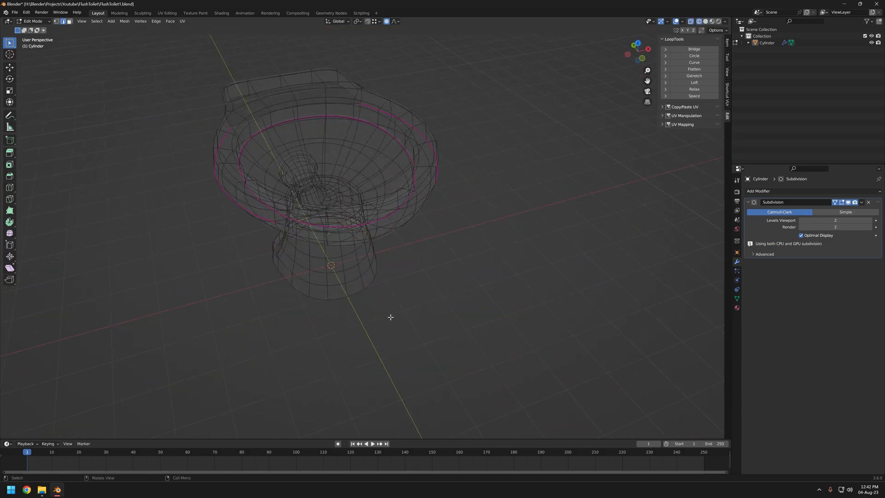
{"action": "middle_click_drag", "start_coordinate": [653, 278], "coordinate": [425, 283]}
{"action": "key", "text": "KP_7"}
{"action": "key", "text": "shift+z"}
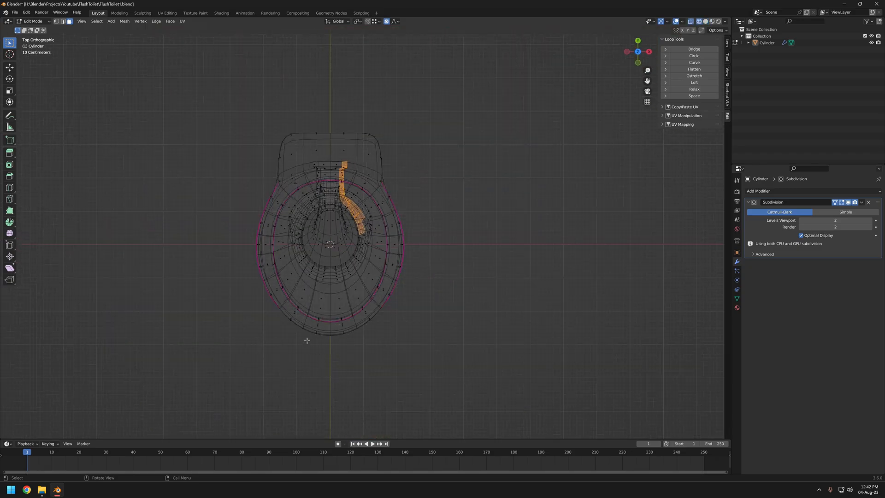
Add a Mirror modifier on the X axis, place it above the Subdivision modifier and enable Clipping
{"action": "left_click", "coordinate": [779, 191]}
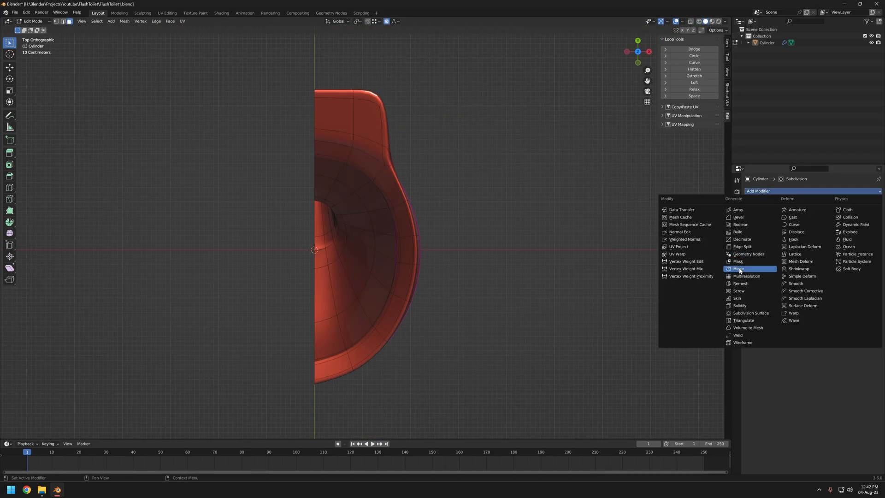
{"action": "left_click", "coordinate": [740, 269]}
{"action": "left_click_drag", "start_coordinate": [877, 263], "coordinate": [875, 203]}
{"action": "middle_click_drag", "start_coordinate": [456, 341], "coordinate": [723, 265]}
{"action": "scroll", "coordinate": [381, 253], "scroll_direction": "up", "scroll_amount": 3}
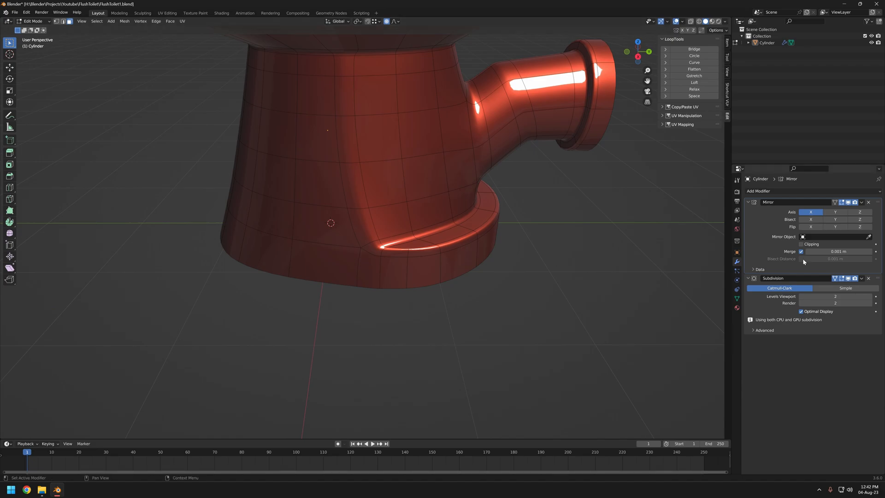
Relax the edge loop along the pedestal's base ledge with LoopTools and check it in Object Mode
{"action": "scroll", "coordinate": [412, 269], "scroll_direction": "up", "scroll_amount": 2}
{"action": "key", "text": "2"}
{"action": "left_click", "coordinate": [377, 306], "text": "alt"}
{"action": "middle_click_drag", "start_coordinate": [377, 304], "coordinate": [370, 285]}
{"action": "left_click", "coordinate": [706, 92]}
{"action": "scroll", "coordinate": [418, 264], "scroll_direction": "down", "scroll_amount": 3}
{"action": "key", "text": "Tab"}
{"action": "middle_click_drag", "start_coordinate": [418, 264], "coordinate": [397, 280]}
{"action": "scroll", "coordinate": [411, 267], "scroll_direction": "up", "scroll_amount": 4}
{"action": "key", "text": "Tab"}
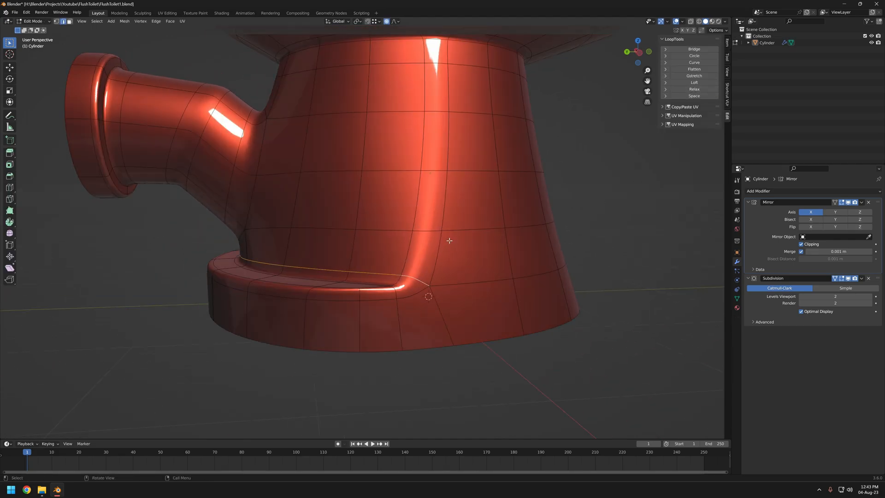
Switch the viewport lighting from the red MatCap back to the plain grey shading
{"action": "scroll", "coordinate": [450, 240], "scroll_direction": "down", "scroll_amount": 5}
{"action": "key", "text": "Tab"}
{"action": "mouse_move", "coordinate": [399, 280]}
{"action": "middle_mouse_down"}
{"action": "mouse_move", "coordinate": [530, 229]}
{"action": "mouse_move", "coordinate": [480, 296]}
{"action": "mouse_move", "coordinate": [454, 309]}
{"action": "middle_mouse_up"}
{"action": "key", "text": "Tab"}
{"action": "left_click", "coordinate": [724, 21]}
{"action": "left_click", "coordinate": [695, 48]}
Examine the drain pipe opening, pedestal base, bowl and rim of the mirrored mesh in Edit Mode
{"action": "scroll", "coordinate": [461, 268], "scroll_direction": "down", "scroll_amount": 2}
{"action": "middle_click_drag", "start_coordinate": [442, 269], "coordinate": [362, 214]}
{"action": "scroll", "coordinate": [362, 214], "scroll_direction": "up", "scroll_amount": 4}
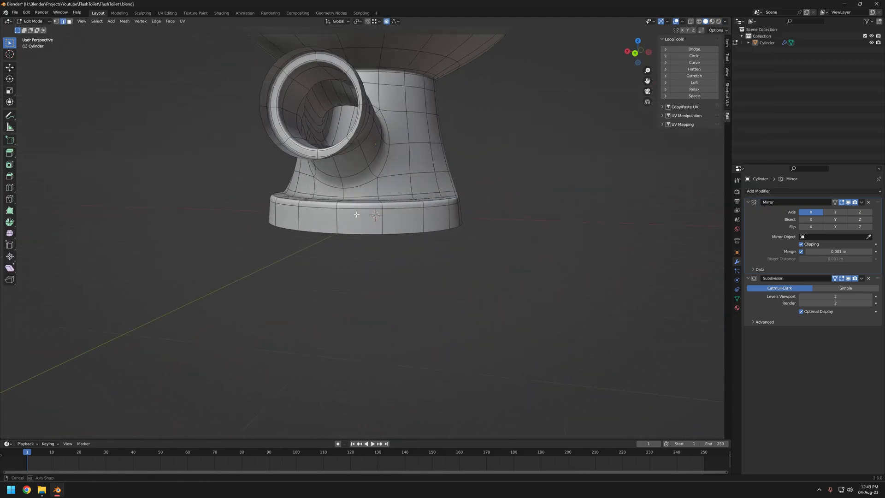
{"action": "middle_click_drag", "start_coordinate": [428, 215], "coordinate": [426, 250]}
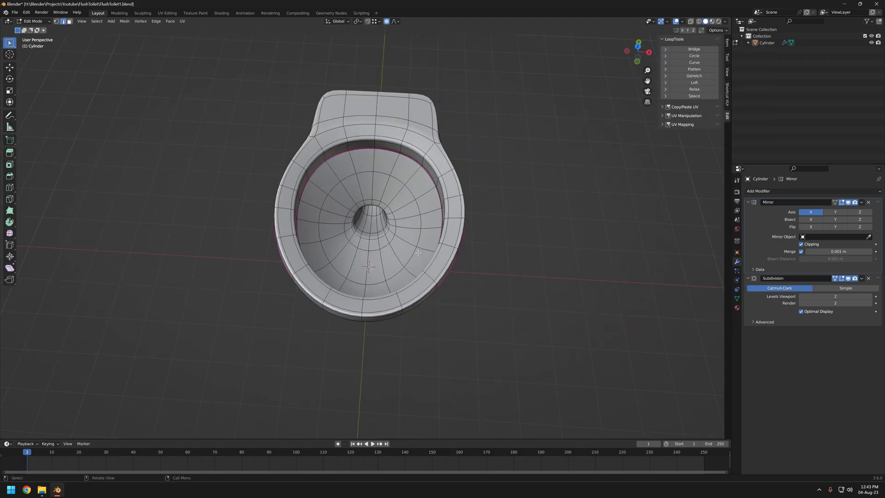
{"action": "scroll", "coordinate": [470, 218], "scroll_direction": "up", "scroll_amount": 5}
{"action": "middle_click_drag", "start_coordinate": [469, 218], "coordinate": [435, 304]}
{"action": "scroll", "coordinate": [549, 248], "scroll_direction": "down", "scroll_amount": 3}
{"action": "scroll", "coordinate": [415, 276], "scroll_direction": "down", "scroll_amount": 3}
{"action": "middle_click_drag", "start_coordinate": [357, 199], "coordinate": [391, 219]}
{"action": "scroll", "coordinate": [383, 201], "scroll_direction": "up", "scroll_amount": 4}
Move the vertices where the rim meets the rear platform about 0.35 m along X with proportional editing
{"action": "left_click", "coordinate": [348, 122], "text": "alt"}
{"action": "scroll", "coordinate": [369, 185], "scroll_direction": "down", "scroll_amount": 3}
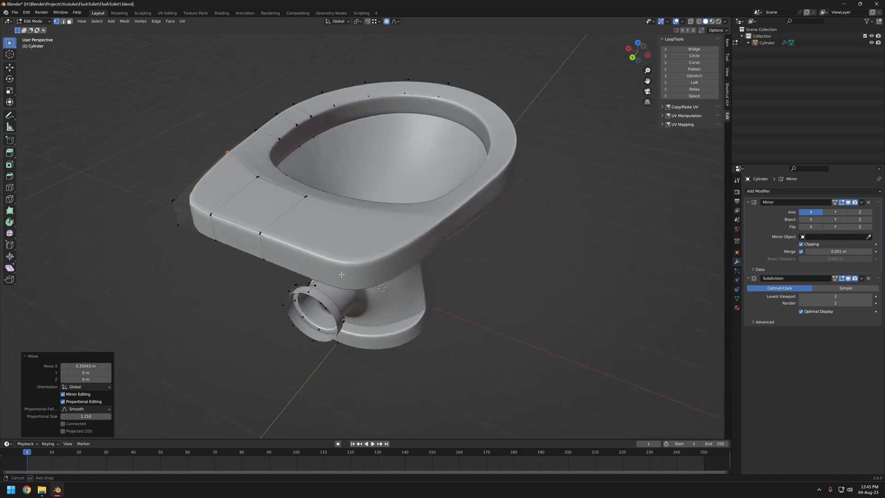
{"action": "middle_click_drag", "start_coordinate": [460, 276], "coordinate": [479, 295]}
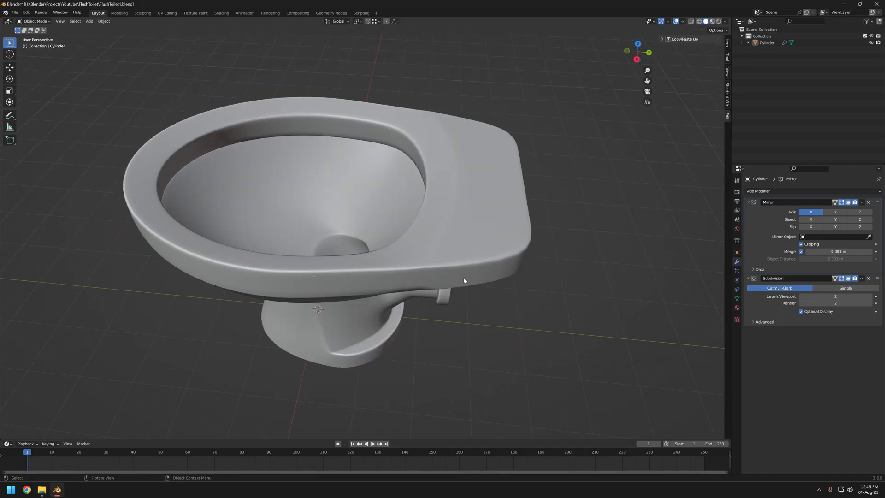
{"action": "scroll", "coordinate": [532, 209], "scroll_direction": "up", "scroll_amount": 4}
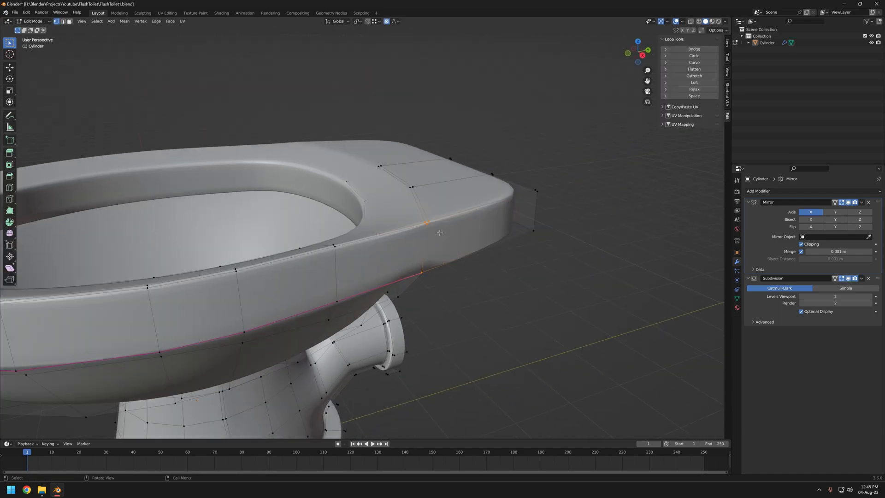
Try to relax the outer edge loops of the rim and rear platform with LoopTools
{"action": "scroll", "coordinate": [451, 232], "scroll_direction": "up", "scroll_amount": 3}
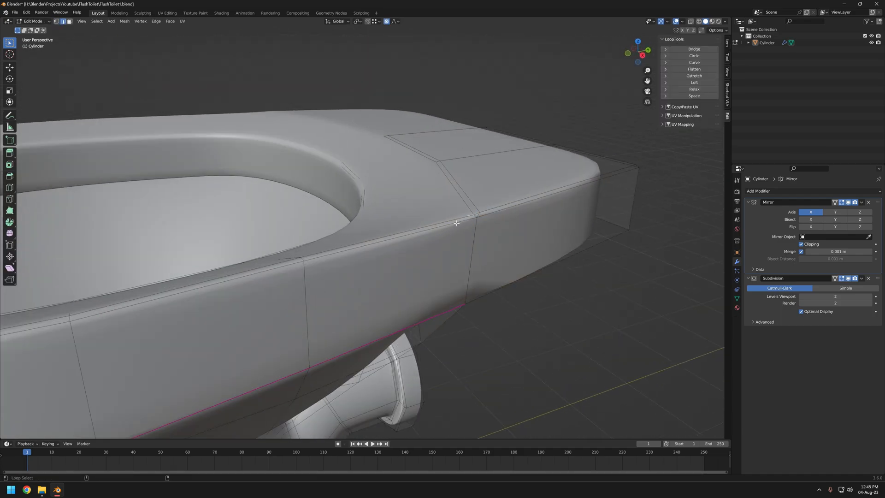
{"action": "key", "text": "alt+z"}
{"action": "left_click", "coordinate": [530, 200], "text": "alt+shift"}
{"action": "left_click", "coordinate": [594, 155], "text": "alt+shift"}
{"action": "key", "text": "shift+z"}
{"action": "left_click", "coordinate": [693, 90]}
{"action": "scroll", "coordinate": [492, 239], "scroll_direction": "down", "scroll_amount": 4}
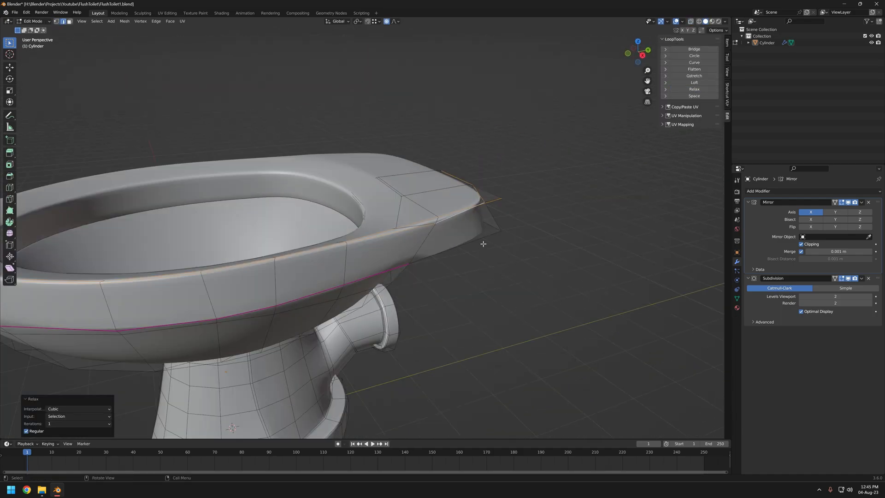
{"action": "key", "text": "ctrl+z"}
Try to space the outer rim's edge loop evenly with LoopTools Space
{"action": "middle_click_drag", "start_coordinate": [492, 239], "coordinate": [403, 247]}
{"action": "left_click", "coordinate": [684, 98]}
{"action": "scroll", "coordinate": [493, 221], "scroll_direction": "up", "scroll_amount": 3}
{"action": "middle_click_drag", "start_coordinate": [415, 202], "coordinate": [386, 287]}
{"action": "key", "text": "ctrl+z"}
Try to adjust the edge loop around the rear platform with the Subdivision modifier's on-cage display enabled
{"action": "key", "text": "Tab"}
{"action": "key", "text": "Tab"}
{"action": "scroll", "coordinate": [375, 237], "scroll_direction": "down", "scroll_amount": 3}
{"action": "left_click", "coordinate": [835, 279]}
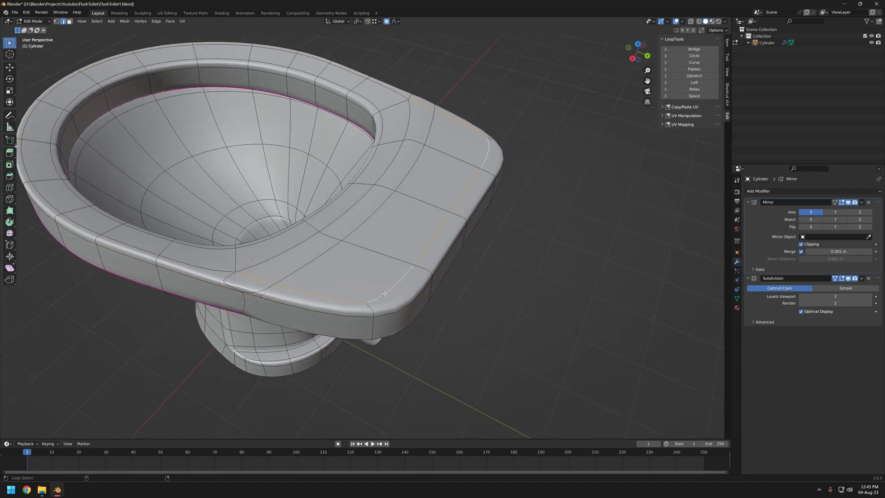
{"action": "key", "text": "ctrl+z"}
{"action": "middle_click_drag", "start_coordinate": [415, 256], "coordinate": [511, 240]}
Reposition the vertices at the junction of the rim and rear platform and check the contour in Object Mode
{"action": "key", "text": "1"}
{"action": "left_click", "coordinate": [487, 239]}
{"action": "left_click", "coordinate": [583, 270]}
{"action": "key", "text": "Tab"}
{"action": "scroll", "coordinate": [461, 268], "scroll_direction": "down", "scroll_amount": 5}
{"action": "middle_click_drag", "start_coordinate": [396, 300], "coordinate": [495, 294]}
{"action": "key", "text": "Tab"}
{"action": "key", "text": "Tab"}
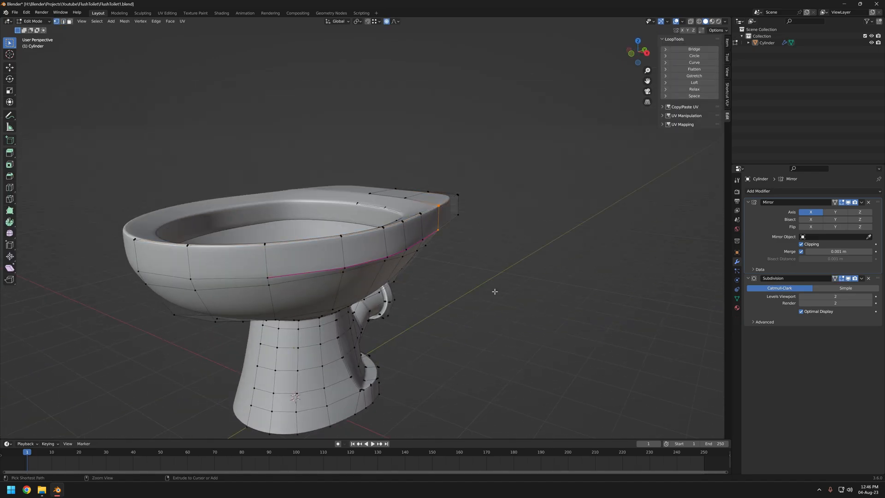
Refine a vertex on the rim's outer contour and compare the shape between Edit Mode and Object Mode
{"action": "scroll", "coordinate": [338, 226], "scroll_direction": "up", "scroll_amount": 3}
{"action": "key", "text": "Tab"}
{"action": "middle_click_drag", "start_coordinate": [417, 268], "coordinate": [404, 295]}
{"action": "key", "text": "Tab"}
{"action": "left_click", "coordinate": [227, 213]}
{"action": "key", "text": "Tab"}
{"action": "key", "text": "Tab"}
{"action": "key", "text": "Tab"}
{"action": "key", "text": "Tab"}
Try to adjust an edge beneath the rim in edge select mode
{"action": "scroll", "coordinate": [415, 304], "scroll_direction": "down", "scroll_amount": 4}
{"action": "middle_click_drag", "start_coordinate": [454, 314], "coordinate": [339, 260]}
{"action": "scroll", "coordinate": [414, 294], "scroll_direction": "up", "scroll_amount": 3}
{"action": "scroll", "coordinate": [339, 261], "scroll_direction": "up", "scroll_amount": 2}
{"action": "key", "text": "1"}
{"action": "middle_click_drag", "start_coordinate": [397, 263], "coordinate": [376, 247]}
{"action": "scroll", "coordinate": [391, 240], "scroll_direction": "up", "scroll_amount": 2}
{"action": "scroll", "coordinate": [429, 235], "scroll_direction": "down", "scroll_amount": 1}
{"action": "key", "text": "2"}
{"action": "left_click", "coordinate": [450, 230]}
{"action": "middle_click_drag", "start_coordinate": [433, 249], "coordinate": [479, 277]}
{"action": "key", "text": "ctrl+z"}
Select the edge loop along the rim's underside and raise its crease
{"action": "scroll", "coordinate": [507, 258], "scroll_direction": "down", "scroll_amount": 5}
{"action": "scroll", "coordinate": [424, 230], "scroll_direction": "up", "scroll_amount": 5}
{"action": "middle_click_drag", "start_coordinate": [359, 235], "coordinate": [366, 245]}
{"action": "left_click", "coordinate": [293, 247], "text": "alt"}
{"action": "scroll", "coordinate": [297, 254], "scroll_direction": "down", "scroll_amount": 5}
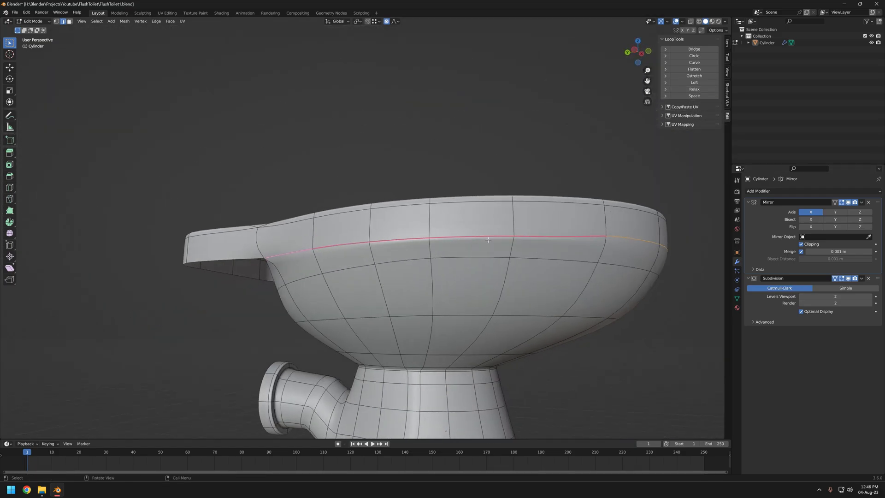
{"action": "left_click_drag", "start_coordinate": [690, 122], "coordinate": [717, 122]}
Slide the vertex where the rim's underside crease meets the rear platform by a factor of about 0.25
{"action": "middle_click_drag", "start_coordinate": [405, 272], "coordinate": [430, 282]}
{"action": "scroll", "coordinate": [473, 226], "scroll_direction": "up", "scroll_amount": 2}
{"action": "left_click", "coordinate": [459, 234]}
{"action": "key", "text": "1"}
{"action": "left_click", "coordinate": [473, 193]}
{"action": "right_click", "coordinate": [497, 254]}
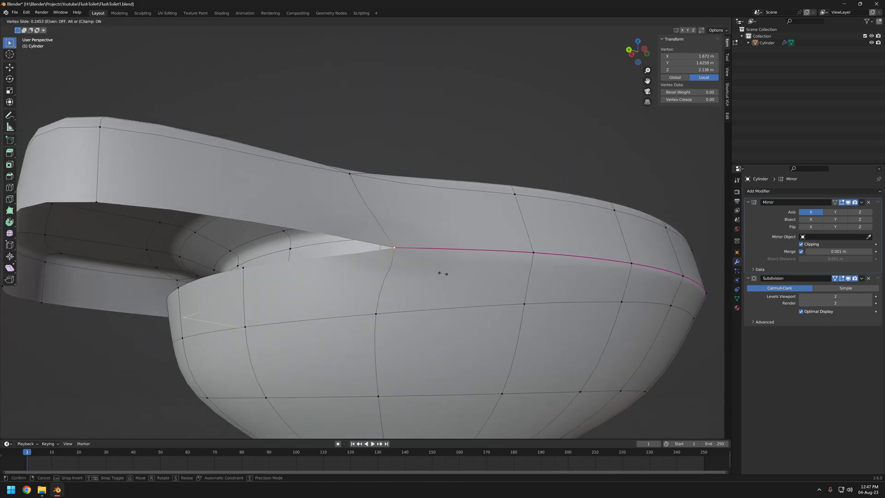
{"action": "left_click", "coordinate": [445, 273]}
Try another slide of the vertex where the rim's underside crease meets the rear platform, and undo it
{"action": "key", "text": "Tab"}
{"action": "scroll", "coordinate": [369, 278], "scroll_direction": "down", "scroll_amount": 5}
{"action": "middle_click_drag", "start_coordinate": [359, 278], "coordinate": [436, 313]}
{"action": "scroll", "coordinate": [440, 292], "scroll_direction": "up", "scroll_amount": 4}
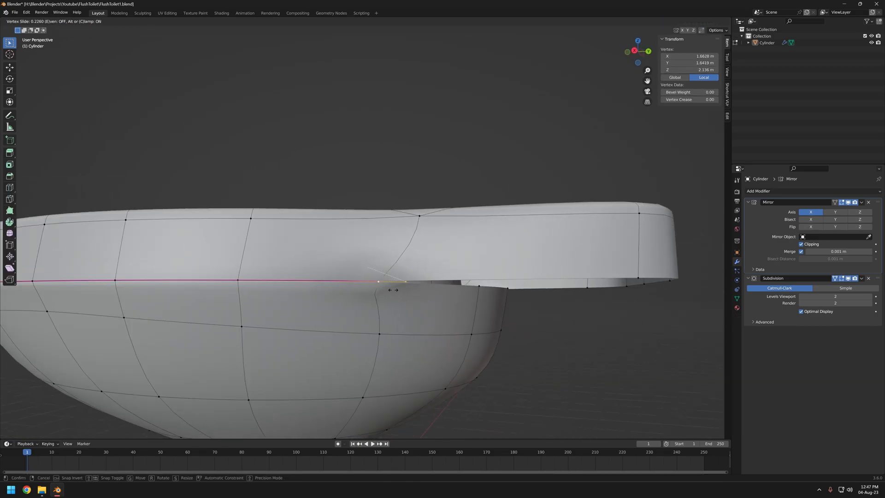
{"action": "right_click", "coordinate": [398, 342]}
{"action": "key", "text": "ctrl+z"}
Compare the rim and rear platform junction between Object Mode and Edit Mode from several angles
{"action": "middle_click_drag", "start_coordinate": [398, 342], "coordinate": [281, 293]}
{"action": "key", "text": "Tab"}
{"action": "scroll", "coordinate": [382, 284], "scroll_direction": "down", "scroll_amount": 2}
{"action": "key", "text": "Tab"}
{"action": "middle_click_drag", "start_coordinate": [360, 275], "coordinate": [399, 277]}
{"action": "key", "text": "Tab"}
{"action": "key", "text": "Tab"}
{"action": "key", "text": "Tab"}
{"action": "middle_click_drag", "start_coordinate": [399, 277], "coordinate": [436, 350]}
{"action": "key", "text": "Tab"}
Select the two side vertices where the rim meets the rear platform and move them about 0.055 m along X
{"action": "scroll", "coordinate": [297, 288], "scroll_direction": "up", "scroll_amount": 3}
{"action": "left_click", "coordinate": [380, 362]}
{"action": "left_click", "coordinate": [372, 301], "text": "shift"}
{"action": "key", "text": "g"}
{"action": "key", "text": "x"}
{"action": "left_click", "coordinate": [420, 319]}
{"action": "scroll", "coordinate": [420, 319], "scroll_direction": "down", "scroll_amount": 4}
{"action": "middle_click_drag", "start_coordinate": [327, 292], "coordinate": [346, 285]}
{"action": "scroll", "coordinate": [375, 271], "scroll_direction": "up", "scroll_amount": 4}
{"action": "key", "text": "g"}
{"action": "key", "text": "x"}
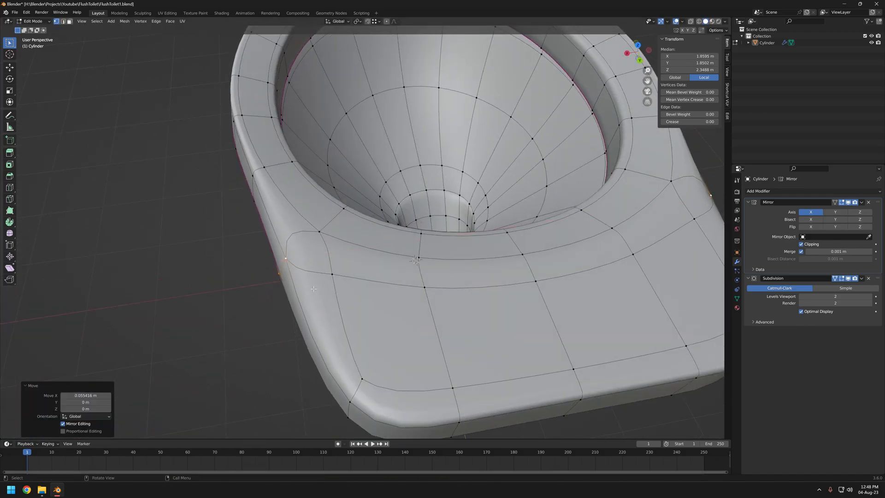
Box-select the rear platform's outer corner vertices in a top wireframe view and adjust their position
{"action": "scroll", "coordinate": [293, 287], "scroll_direction": "down", "scroll_amount": 3}
{"action": "key", "text": "KP_7"}
{"action": "scroll", "coordinate": [516, 199], "scroll_direction": "up", "scroll_amount": 4}
{"action": "middle_click_drag", "start_coordinate": [530, 184], "coordinate": [462, 288], "text": "shift"}
{"action": "key", "text": "shift+z"}
{"action": "scroll", "coordinate": [436, 281], "scroll_direction": "down", "scroll_amount": 2}
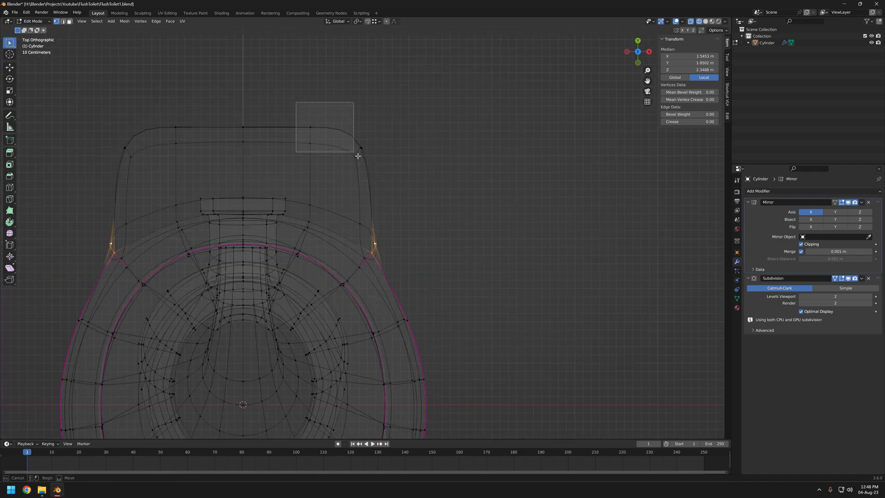
{"action": "left_click", "coordinate": [461, 216]}
{"action": "key", "text": "shift+z"}
Select an edge on the rear platform's side and turn off the Subdivision modifier's on-cage display
{"action": "key", "text": "Tab"}
{"action": "key", "text": "Tab"}
{"action": "mouse_move", "coordinate": [433, 289]}
{"action": "middle_mouse_down"}
{"action": "mouse_move", "coordinate": [374, 223]}
{"action": "mouse_move", "coordinate": [393, 208]}
{"action": "middle_mouse_up"}
{"action": "key", "text": "2"}
{"action": "left_click", "coordinate": [393, 208]}
{"action": "mouse_move", "coordinate": [474, 221]}
{"action": "middle_mouse_down"}
{"action": "mouse_move", "coordinate": [374, 235]}
{"action": "mouse_move", "coordinate": [451, 242]}
{"action": "mouse_move", "coordinate": [437, 222]}
{"action": "mouse_move", "coordinate": [450, 241]}
{"action": "mouse_move", "coordinate": [357, 155]}
{"action": "mouse_move", "coordinate": [421, 198]}
{"action": "middle_mouse_up"}
{"action": "scroll", "coordinate": [494, 248], "scroll_direction": "up", "scroll_amount": 4}
{"action": "left_click", "coordinate": [835, 279]}
Check the rear platform's side with X-ray and compare its shape between Edit Mode and Object Mode
{"action": "key", "text": "alt+z"}
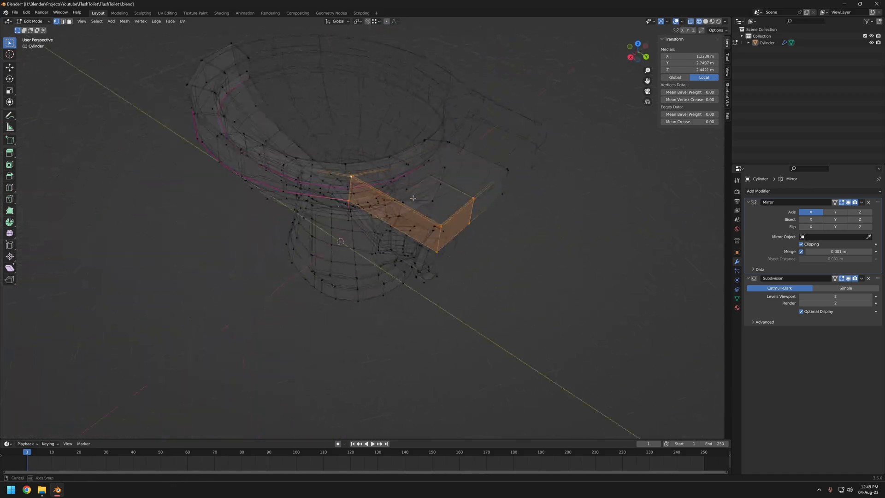
{"action": "key", "text": "alt+z"}
{"action": "mouse_move", "coordinate": [511, 291]}
{"action": "middle_mouse_down"}
{"action": "mouse_move", "coordinate": [464, 233]}
{"action": "mouse_move", "coordinate": [495, 235]}
{"action": "mouse_move", "coordinate": [438, 214]}
{"action": "mouse_move", "coordinate": [322, 228]}
{"action": "mouse_move", "coordinate": [339, 259]}
{"action": "mouse_move", "coordinate": [480, 211]}
{"action": "mouse_move", "coordinate": [463, 203]}
{"action": "mouse_move", "coordinate": [377, 217]}
{"action": "middle_mouse_up"}
{"action": "left_click", "coordinate": [490, 236]}
{"action": "key", "text": "Tab"}
{"action": "scroll", "coordinate": [321, 228], "scroll_direction": "down", "scroll_amount": 3}
{"action": "key", "text": "Tab"}
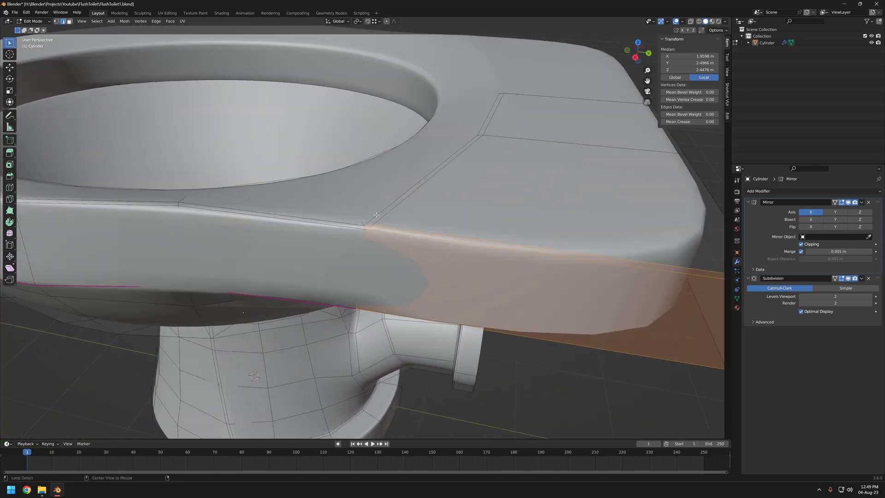
Try dissolving the support edge loop along the top of the rim and rear platform
{"action": "scroll", "coordinate": [357, 224], "scroll_direction": "down", "scroll_amount": 5}
{"action": "scroll", "coordinate": [388, 247], "scroll_direction": "up", "scroll_amount": 6}
{"action": "middle_click_drag", "start_coordinate": [443, 228], "coordinate": [422, 252]}
{"action": "scroll", "coordinate": [405, 198], "scroll_direction": "down", "scroll_amount": 5}
{"action": "scroll", "coordinate": [421, 252], "scroll_direction": "up", "scroll_amount": 5}
{"action": "left_click", "coordinate": [432, 231], "text": "alt"}
{"action": "scroll", "coordinate": [423, 243], "scroll_direction": "up", "scroll_amount": 3}
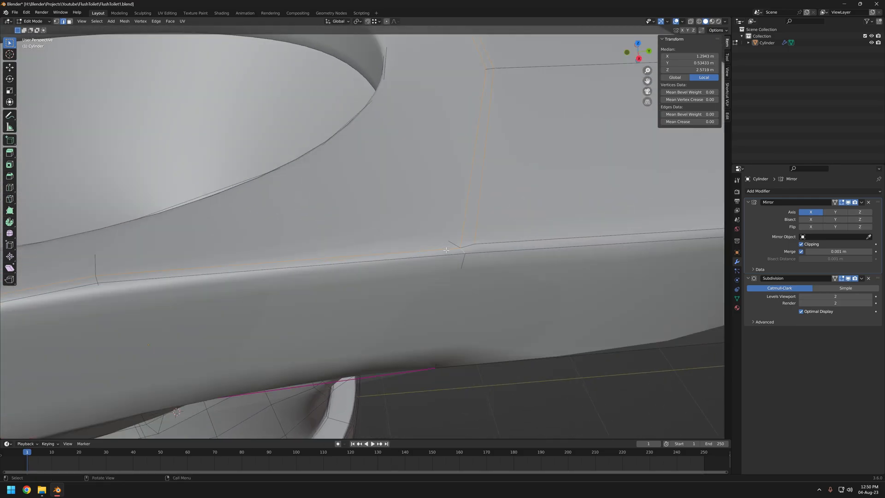
{"action": "key", "text": "x"}
{"action": "left_click", "coordinate": [422, 243]}
Try dissolving the remaining support edges around the rear platform's top edge and corner
{"action": "scroll", "coordinate": [421, 244], "scroll_direction": "down", "scroll_amount": 4}
{"action": "middle_click_drag", "start_coordinate": [420, 244], "coordinate": [389, 245]}
{"action": "scroll", "coordinate": [352, 250], "scroll_direction": "down", "scroll_amount": 2}
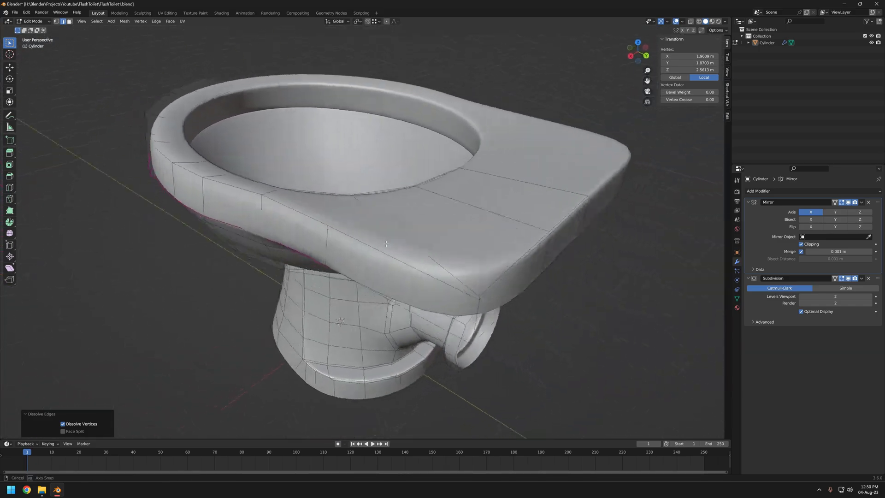
{"action": "scroll", "coordinate": [392, 247], "scroll_direction": "up", "scroll_amount": 2}
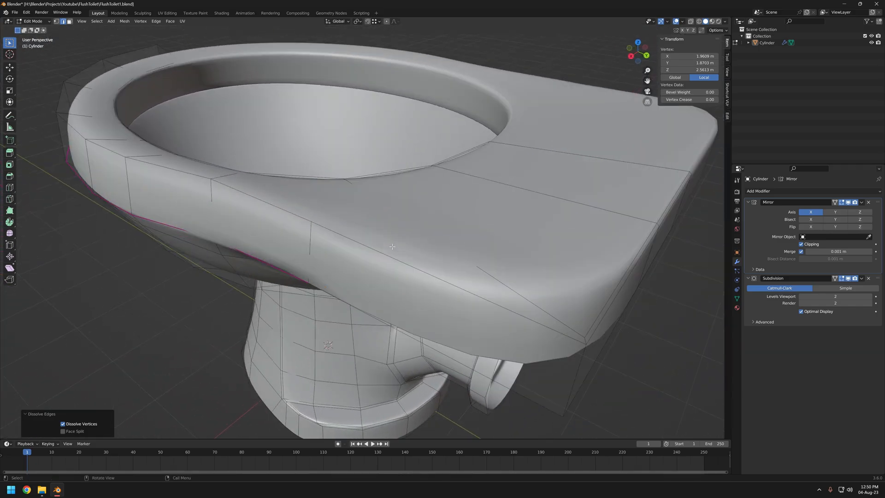
{"action": "key", "text": "1"}
{"action": "scroll", "coordinate": [451, 266], "scroll_direction": "down", "scroll_amount": 3}
{"action": "key", "text": "2"}
{"action": "middle_click_drag", "start_coordinate": [451, 266], "coordinate": [489, 301]}
{"action": "scroll", "coordinate": [489, 301], "scroll_direction": "up", "scroll_amount": 3}
{"action": "left_click", "coordinate": [479, 306]}
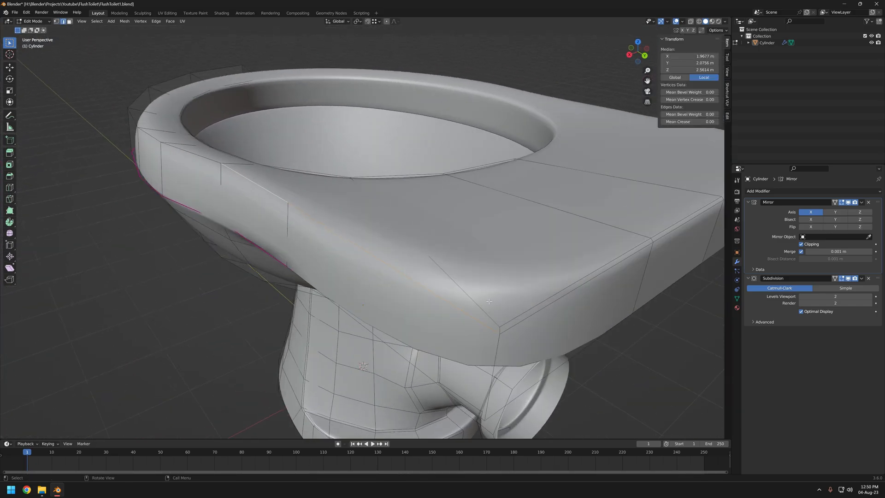
{"action": "left_click", "coordinate": [517, 315]}
{"action": "scroll", "coordinate": [454, 254], "scroll_direction": "down", "scroll_amount": 4}
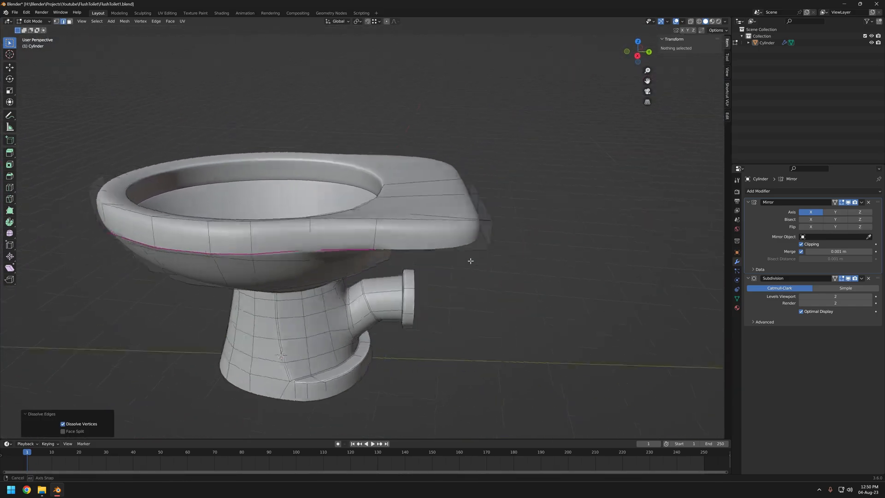
Undo the edge dissolves on the rim and rear platform
{"action": "middle_click_drag", "start_coordinate": [470, 261], "coordinate": [453, 250]}
{"action": "scroll", "coordinate": [500, 272], "scroll_direction": "up", "scroll_amount": 2}
{"action": "middle_click_drag", "start_coordinate": [500, 272], "coordinate": [493, 295]}
{"action": "key", "text": "ctrl+z"}
{"action": "scroll", "coordinate": [482, 295], "scroll_direction": "down", "scroll_amount": 2}
{"action": "scroll", "coordinate": [453, 308], "scroll_direction": "up", "scroll_amount": 3}
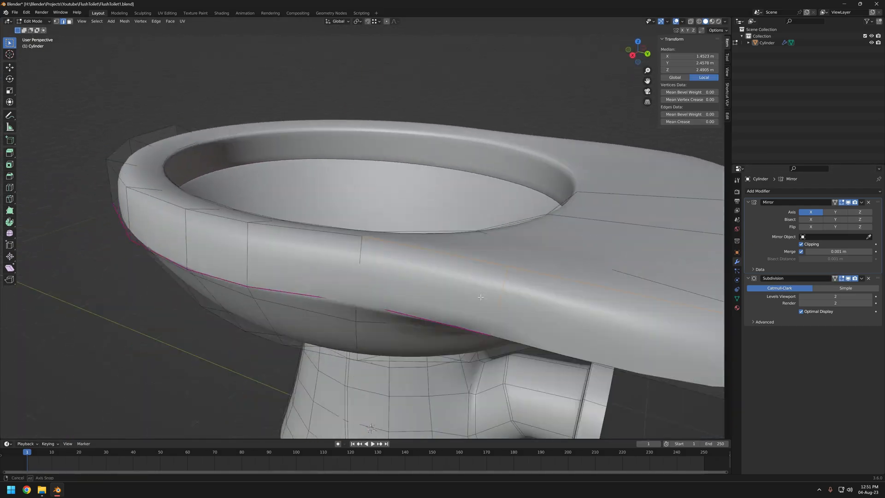
{"action": "scroll", "coordinate": [455, 287], "scroll_direction": "down", "scroll_amount": 2}
{"action": "middle_click_drag", "start_coordinate": [261, 260], "coordinate": [405, 271]}
{"action": "key", "text": "ctrl+z"}
{"action": "key", "text": "ctrl+z"}
{"action": "scroll", "coordinate": [443, 269], "scroll_direction": "up", "scroll_amount": 3}
Select the inner support edge loops along the top of the rim and rear platform and dissolve them
{"action": "scroll", "coordinate": [481, 299], "scroll_direction": "down", "scroll_amount": 5}
{"action": "middle_click_drag", "start_coordinate": [481, 299], "coordinate": [417, 279]}
{"action": "left_click", "coordinate": [406, 267], "text": "alt+shift"}
{"action": "scroll", "coordinate": [417, 279], "scroll_direction": "up", "scroll_amount": 5}
{"action": "key", "text": "ctrl+x"}
{"action": "key", "text": "ctrl+z"}
{"action": "scroll", "coordinate": [489, 287], "scroll_direction": "up", "scroll_amount": 2}
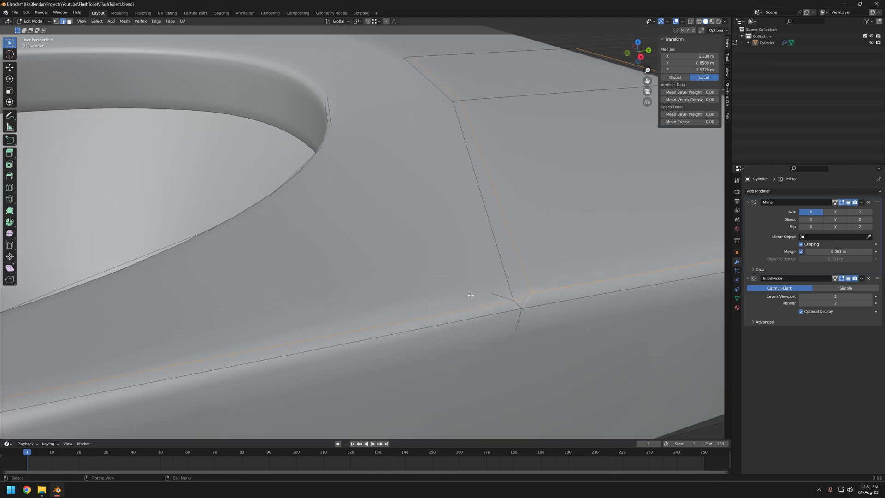
{"action": "key", "text": "ctrl+x"}
Merge the two leftover vertices at the rim and rear platform junction at the last selected one
{"action": "scroll", "coordinate": [470, 291], "scroll_direction": "down", "scroll_amount": 3}
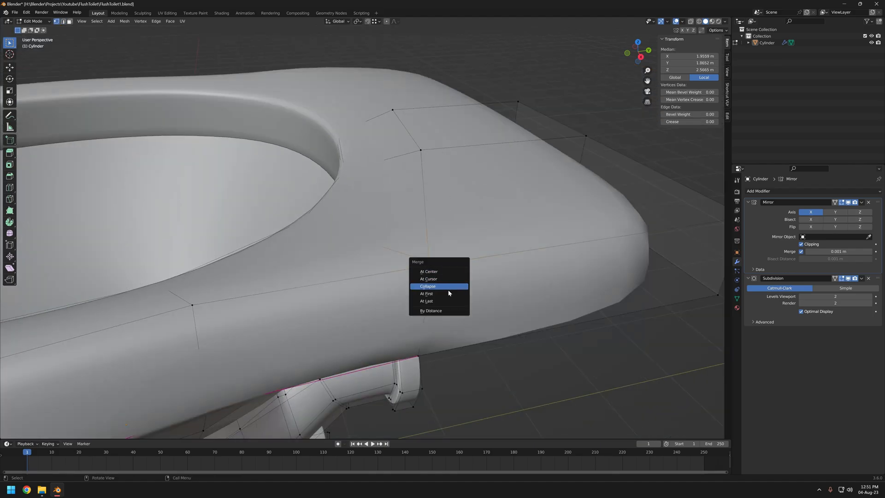
{"action": "left_click", "coordinate": [446, 301]}
{"action": "scroll", "coordinate": [454, 295], "scroll_direction": "down", "scroll_amount": 2}
{"action": "middle_click_drag", "start_coordinate": [475, 277], "coordinate": [449, 272]}
Select the top outer edge loop of the rim and rear platform together with the loops crossing their junction
{"action": "left_click", "coordinate": [452, 281], "text": "alt"}
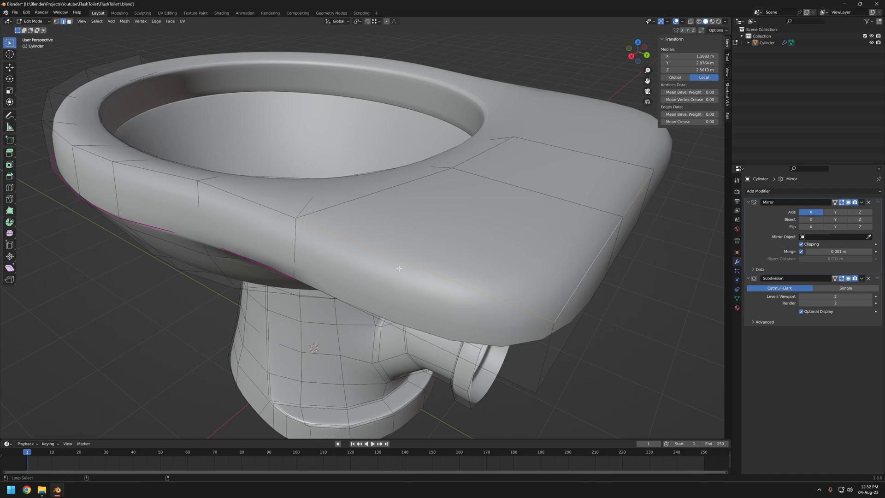
{"action": "left_click", "coordinate": [297, 235], "text": "alt+shift"}
{"action": "middle_click_drag", "start_coordinate": [304, 233], "coordinate": [369, 239]}
{"action": "key", "text": "alt+z"}
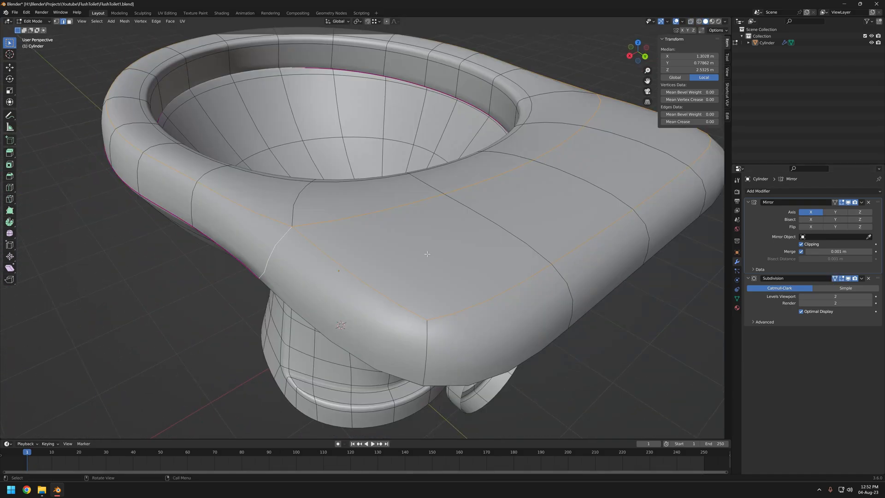
{"action": "middle_click_drag", "start_coordinate": [427, 254], "coordinate": [442, 227]}
{"action": "middle_click_drag", "start_coordinate": [372, 229], "coordinate": [382, 322]}
{"action": "left_click", "coordinate": [400, 265], "text": "alt+shift"}
{"action": "middle_click_drag", "start_coordinate": [400, 265], "coordinate": [359, 226]}
Turn off the on-cage subdivision display and bevel the selected edge loops with one segment about 0.01 m wide
{"action": "left_click", "coordinate": [835, 278]}
{"action": "scroll", "coordinate": [445, 280], "scroll_direction": "up", "scroll_amount": 2}
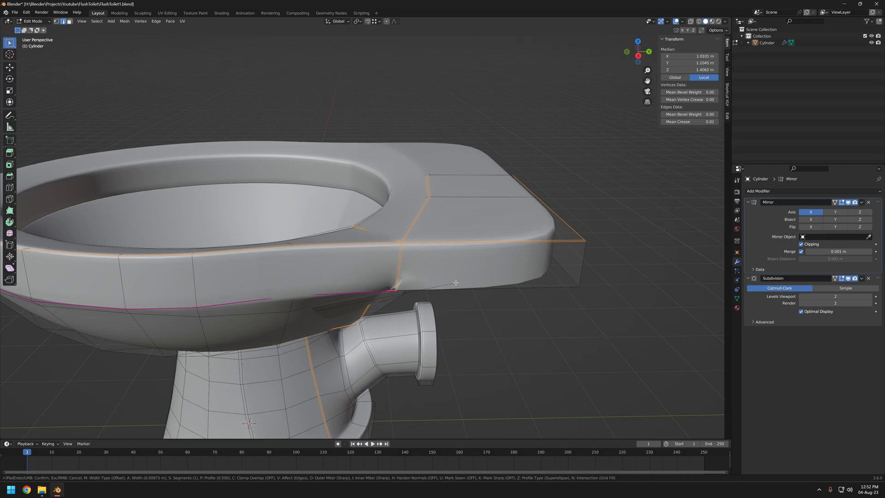
{"action": "right_click", "coordinate": [456, 283]}
{"action": "middle_click_drag", "start_coordinate": [456, 283], "coordinate": [440, 251]}
{"action": "key", "text": "ctrl+b"}
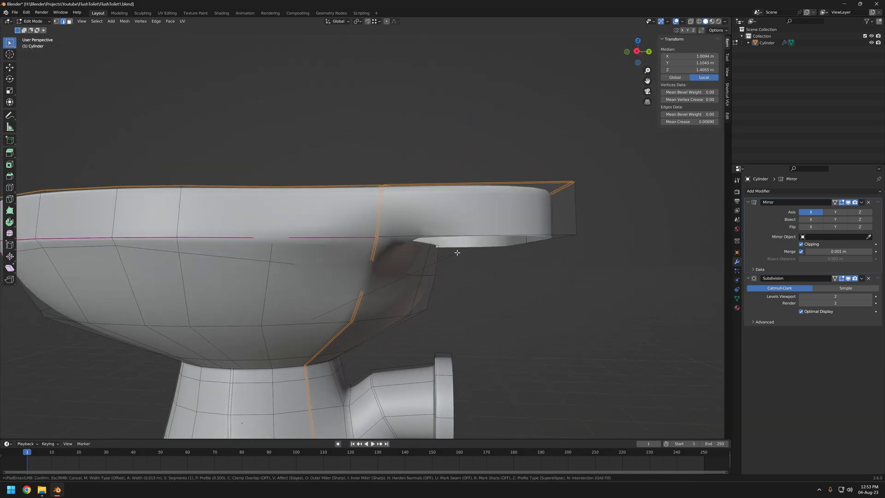
{"action": "middle_click_drag", "start_coordinate": [491, 261], "coordinate": [488, 175]}
{"action": "key", "text": "ctrl+z"}
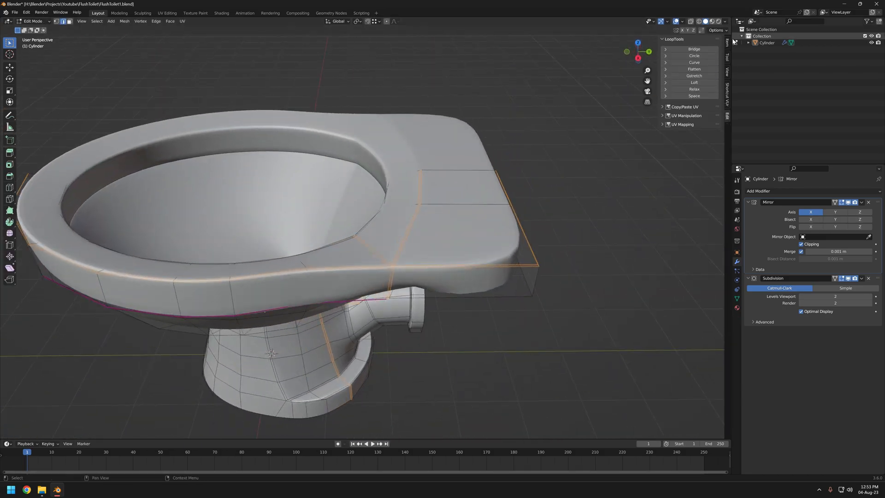
Box-select the rear platform's outer corner vertices through the mesh and move them along X to reshape its side
{"action": "key", "text": "1"}
{"action": "mouse_move", "coordinate": [426, 215]}
{"action": "middle_mouse_down"}
{"action": "mouse_move", "coordinate": [458, 217]}
{"action": "mouse_move", "coordinate": [404, 269]}
{"action": "mouse_move", "coordinate": [442, 295]}
{"action": "middle_mouse_up"}
{"action": "key", "text": "alt+z"}
{"action": "left_click_drag", "start_coordinate": [385, 196], "coordinate": [424, 267]}
{"action": "mouse_move", "coordinate": [476, 233]}
{"action": "middle_mouse_down"}
{"action": "mouse_move", "coordinate": [416, 223]}
{"action": "mouse_move", "coordinate": [417, 241]}
{"action": "mouse_move", "coordinate": [461, 241]}
{"action": "mouse_move", "coordinate": [478, 283]}
{"action": "mouse_move", "coordinate": [458, 277]}
{"action": "mouse_move", "coordinate": [438, 240]}
{"action": "mouse_move", "coordinate": [422, 264]}
{"action": "mouse_move", "coordinate": [467, 259]}
{"action": "middle_mouse_up"}
{"action": "key", "text": "z"}
{"action": "key", "text": "z"}
{"action": "key", "text": "z"}
{"action": "key", "text": "g"}
{"action": "key", "text": "x"}
{"action": "left_click", "coordinate": [402, 269]}
{"action": "scroll", "coordinate": [455, 259], "scroll_direction": "up", "scroll_amount": 4}
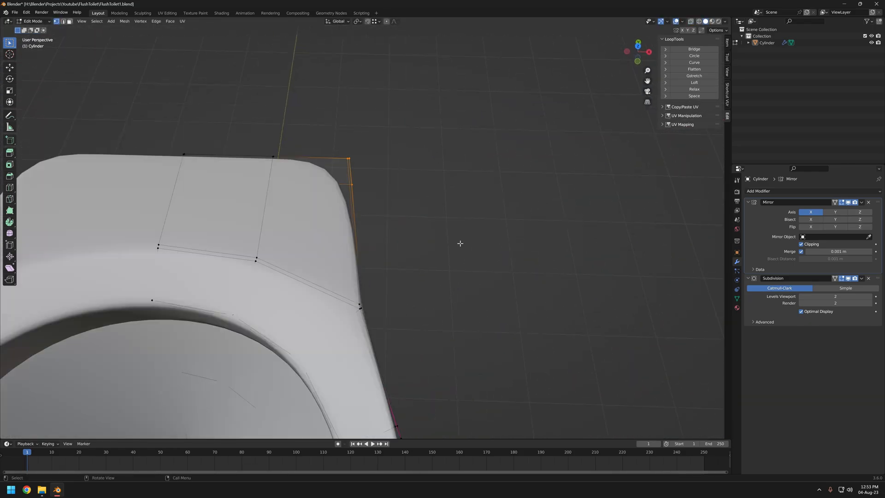
{"action": "left_click", "coordinate": [454, 247]}
Raise the Subdivision modifier's viewport level to 3 and compare the smoothed shape in Object Mode
{"action": "scroll", "coordinate": [391, 248], "scroll_direction": "down", "scroll_amount": 3}
{"action": "middle_click_drag", "start_coordinate": [391, 249], "coordinate": [440, 251]}
{"action": "key", "text": "Tab"}
{"action": "left_click", "coordinate": [870, 297]}
{"action": "middle_click_drag", "start_coordinate": [322, 265], "coordinate": [281, 224]}
{"action": "key", "text": "Tab"}
Return the Subdivision viewport level to 2 and remove the crease from the short edge beneath the rim and platform junction
{"action": "middle_click_drag", "start_coordinate": [295, 231], "coordinate": [373, 259]}
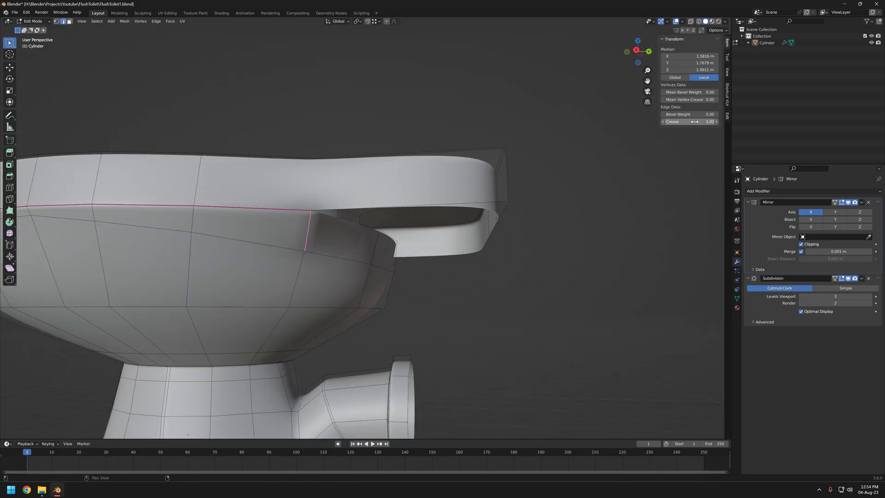
{"action": "middle_click_drag", "start_coordinate": [396, 231], "coordinate": [300, 211]}
{"action": "key", "text": "Tab"}
{"action": "left_click", "coordinate": [801, 296]}
{"action": "key", "text": "Tab"}
{"action": "left_click_drag", "start_coordinate": [692, 121], "coordinate": [677, 122]}
Refine the bowl vertices beneath the rim's junction with the rear platform using the wireframe view
{"action": "mouse_move", "coordinate": [339, 196]}
{"action": "middle_mouse_down"}
{"action": "mouse_move", "coordinate": [340, 225]}
{"action": "mouse_move", "coordinate": [336, 199]}
{"action": "mouse_move", "coordinate": [394, 225]}
{"action": "mouse_move", "coordinate": [322, 193]}
{"action": "mouse_move", "coordinate": [421, 263]}
{"action": "mouse_move", "coordinate": [427, 286]}
{"action": "middle_mouse_up"}
{"action": "scroll", "coordinate": [335, 199], "scroll_direction": "up", "scroll_amount": 3}
{"action": "left_click", "coordinate": [477, 292]}
{"action": "scroll", "coordinate": [322, 193], "scroll_direction": "up", "scroll_amount": 3}
{"action": "scroll", "coordinate": [421, 263], "scroll_direction": "up", "scroll_amount": 3}
{"action": "key", "text": "shift+z"}
{"action": "left_click", "coordinate": [313, 238]}
{"action": "left_click", "coordinate": [335, 258]}
{"action": "key", "text": "shift+z"}
Compare the reshaped bowl and rear platform between Object Mode and Edit Mode
{"action": "scroll", "coordinate": [543, 262], "scroll_direction": "down", "scroll_amount": 5}
{"action": "mouse_move", "coordinate": [543, 262]}
{"action": "middle_mouse_down"}
{"action": "mouse_move", "coordinate": [452, 267]}
{"action": "mouse_move", "coordinate": [391, 239]}
{"action": "mouse_move", "coordinate": [450, 267]}
{"action": "middle_mouse_up"}
{"action": "key", "text": "Tab"}
{"action": "scroll", "coordinate": [394, 242], "scroll_direction": "up", "scroll_amount": 2}
{"action": "key", "text": "Tab"}
{"action": "key", "text": "Tab"}
{"action": "scroll", "coordinate": [397, 245], "scroll_direction": "down", "scroll_amount": 4}
{"action": "key", "text": "Tab"}
Slide bowl vertices just beneath the rim's creased underside edge to even out the loop, using a factor of 0.019
{"action": "key", "text": "2"}
{"action": "middle_click_drag", "start_coordinate": [327, 268], "coordinate": [361, 247]}
{"action": "scroll", "coordinate": [381, 235], "scroll_direction": "up", "scroll_amount": 2}
{"action": "key", "text": "1"}
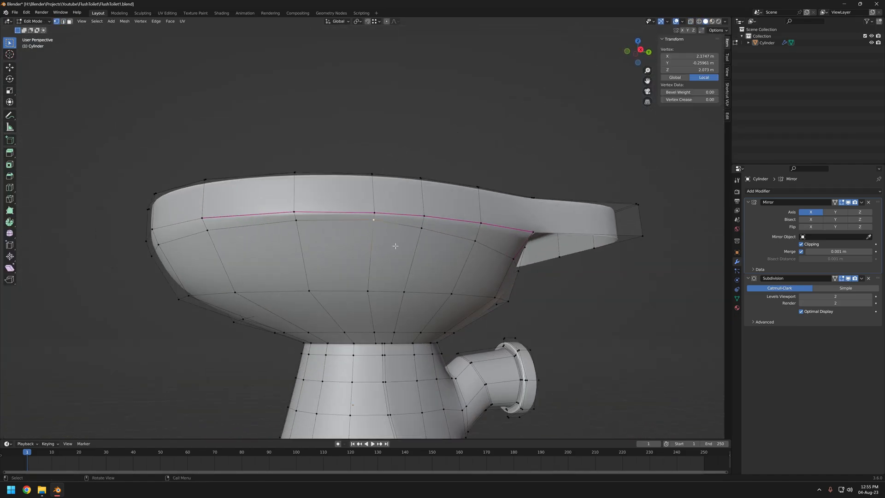
{"action": "left_click", "coordinate": [392, 272]}
{"action": "middle_click_drag", "start_coordinate": [392, 272], "coordinate": [410, 241]}
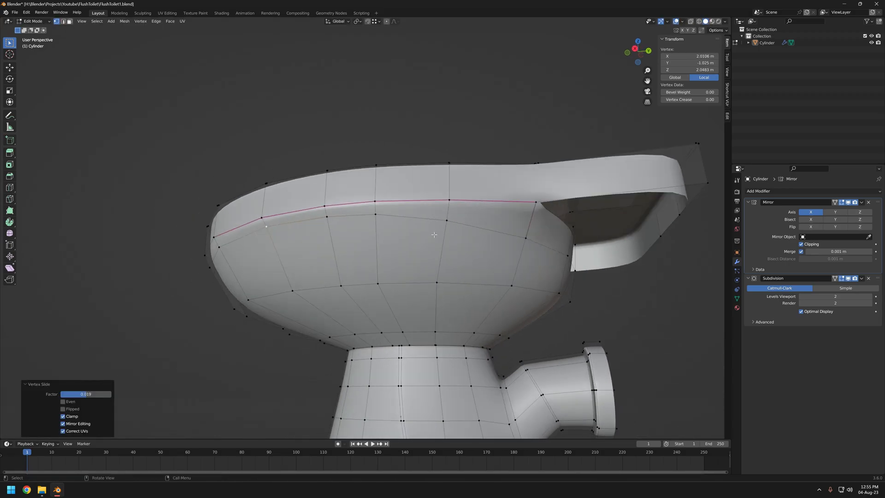
Slide the remaining bowl vertices just beneath the rim's creased underside edge to even out the loop
{"action": "left_click", "coordinate": [470, 236]}
{"action": "middle_click_drag", "start_coordinate": [470, 236], "coordinate": [364, 221]}
{"action": "left_click", "coordinate": [484, 238]}
{"action": "left_click", "coordinate": [476, 229]}
{"action": "middle_click_drag", "start_coordinate": [476, 229], "coordinate": [694, 271]}
Set the Subdivision viewport level to 3, check the bowl in Object Mode, and save the file
{"action": "scroll", "coordinate": [454, 255], "scroll_direction": "down", "scroll_amount": 5}
{"action": "key", "text": "Tab"}
{"action": "left_click", "coordinate": [835, 278]}
{"action": "key", "text": "Tab"}
{"action": "middle_click_drag", "start_coordinate": [454, 276], "coordinate": [466, 253]}
{"action": "key", "text": "Tab"}
{"action": "middle_click_drag", "start_coordinate": [466, 253], "coordinate": [420, 231]}
{"action": "scroll", "coordinate": [474, 194], "scroll_direction": "up", "scroll_amount": 3}
{"action": "scroll", "coordinate": [413, 267], "scroll_direction": "down", "scroll_amount": 5}
{"action": "mouse_move", "coordinate": [413, 267]}
{"action": "middle_mouse_down"}
{"action": "mouse_move", "coordinate": [295, 200]}
{"action": "mouse_move", "coordinate": [344, 201]}
{"action": "mouse_move", "coordinate": [390, 269]}
{"action": "mouse_move", "coordinate": [401, 260]}
{"action": "middle_mouse_up"}
{"action": "scroll", "coordinate": [390, 269], "scroll_direction": "up", "scroll_amount": 6}
{"action": "scroll", "coordinate": [505, 217], "scroll_direction": "down", "scroll_amount": 3}
{"action": "key", "text": "ctrl+s"}
Switch the viewport to a glossy red matcap to inspect the toilet's surface reflections from the side
{"action": "left_click", "coordinate": [725, 21]}
{"action": "left_click", "coordinate": [724, 48]}
{"action": "mouse_move", "coordinate": [506, 247]}
{"action": "middle_mouse_down"}
{"action": "mouse_move", "coordinate": [442, 226]}
{"action": "mouse_move", "coordinate": [356, 178]}
{"action": "middle_mouse_up"}
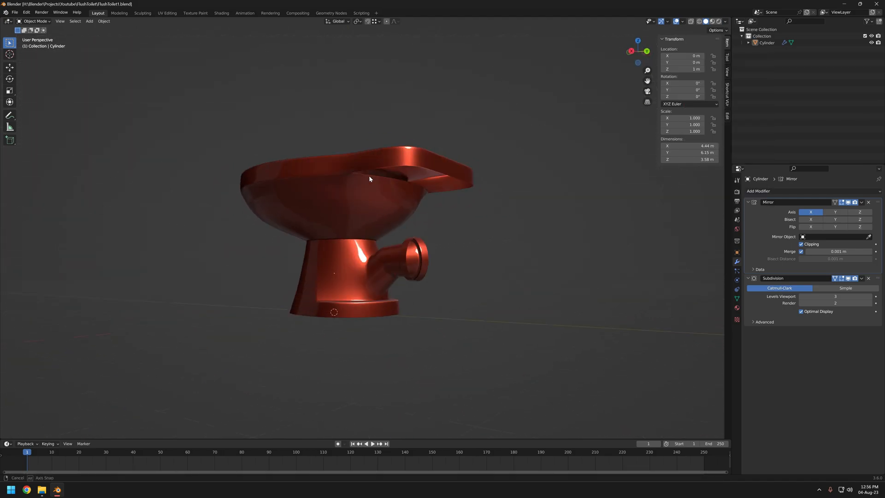
{"action": "scroll", "coordinate": [356, 203], "scroll_direction": "up", "scroll_amount": 5}
Select the edge loop around the outlet pipe's junction with the pedestal and set its mean crease to about 0.21
{"action": "key", "text": "Tab"}
{"action": "middle_click_drag", "start_coordinate": [355, 240], "coordinate": [328, 247]}
{"action": "left_click", "coordinate": [356, 299], "text": "alt"}
{"action": "left_click", "coordinate": [397, 309], "text": "alt+shift"}
{"action": "middle_click_drag", "start_coordinate": [599, 294], "coordinate": [618, 268]}
{"action": "left_click", "coordinate": [359, 242], "text": "alt+shift"}
{"action": "middle_click_drag", "start_coordinate": [414, 212], "coordinate": [454, 208]}
{"action": "left_click", "coordinate": [334, 199], "text": "alt+shift"}
{"action": "middle_click_drag", "start_coordinate": [381, 233], "coordinate": [444, 212]}
{"action": "scroll", "coordinate": [355, 231], "scroll_direction": "down", "scroll_amount": 4}
{"action": "key", "text": "Tab"}
{"action": "key", "text": "Tab"}
{"action": "key", "text": "Tab"}
{"action": "scroll", "coordinate": [399, 232], "scroll_direction": "up", "scroll_amount": 4}
{"action": "scroll", "coordinate": [399, 232], "scroll_direction": "down", "scroll_amount": 5}
{"action": "key", "text": "Tab"}
{"action": "key", "text": "c"}
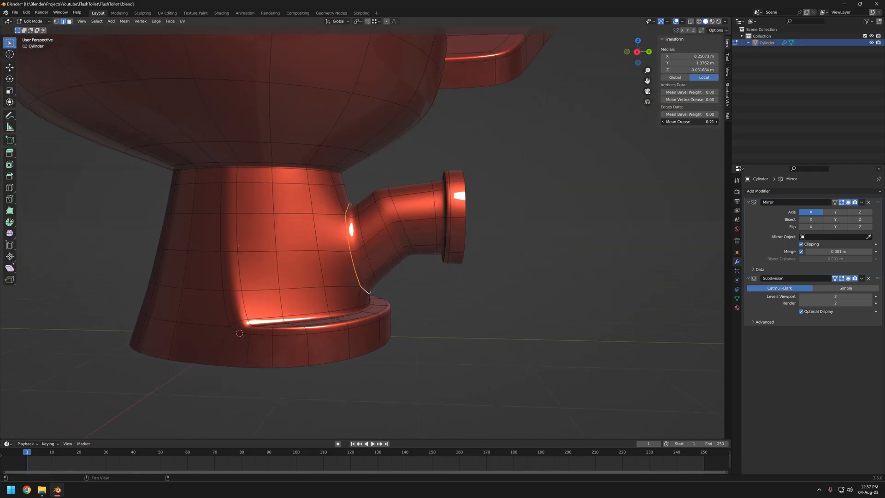
{"action": "left_click_drag", "start_coordinate": [690, 122], "coordinate": [687, 121]}
Inspect the outlet pipe's junction and return the viewport to plain grey shading
{"action": "scroll", "coordinate": [364, 244], "scroll_direction": "up", "scroll_amount": 3}
{"action": "key", "text": "Tab"}
{"action": "mouse_move", "coordinate": [479, 217]}
{"action": "middle_mouse_down"}
{"action": "mouse_move", "coordinate": [279, 203]}
{"action": "mouse_move", "coordinate": [507, 219]}
{"action": "middle_mouse_up"}
{"action": "scroll", "coordinate": [562, 221], "scroll_direction": "down", "scroll_amount": 7}
{"action": "left_click", "coordinate": [725, 22]}
{"action": "left_click", "coordinate": [696, 53]}
{"action": "mouse_move", "coordinate": [488, 251]}
{"action": "middle_mouse_down"}
{"action": "mouse_move", "coordinate": [374, 233]}
{"action": "mouse_move", "coordinate": [277, 230]}
{"action": "mouse_move", "coordinate": [263, 246]}
{"action": "mouse_move", "coordinate": [475, 240]}
{"action": "middle_mouse_up"}
{"action": "key", "text": "Tab"}
{"action": "scroll", "coordinate": [323, 221], "scroll_direction": "up", "scroll_amount": 3}
{"action": "key", "text": "Tab"}
{"action": "key", "text": "Tab"}
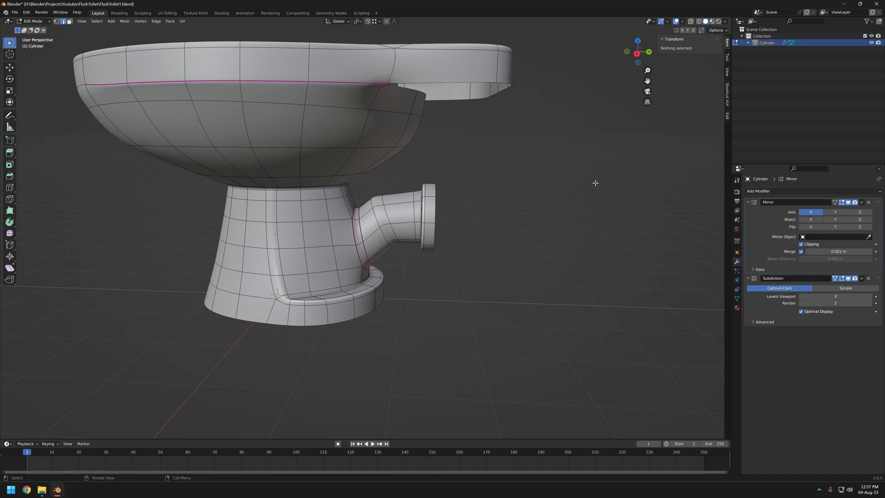
Remove the crease from the edge loop where the outlet pipe meets the pedestal
{"action": "left_click", "coordinate": [356, 231], "text": "alt+shift"}
{"action": "scroll", "coordinate": [356, 231], "scroll_direction": "up", "scroll_amount": 3}
{"action": "middle_click_drag", "start_coordinate": [369, 230], "coordinate": [318, 230]}
{"action": "left_click_drag", "start_coordinate": [690, 122], "coordinate": [665, 126]}
{"action": "key", "text": "Tab"}
{"action": "scroll", "coordinate": [415, 226], "scroll_direction": "down", "scroll_amount": 3}
{"action": "middle_click_drag", "start_coordinate": [401, 229], "coordinate": [482, 267]}
{"action": "scroll", "coordinate": [369, 276], "scroll_direction": "up", "scroll_amount": 3}
Move the pedestal vertex beside the outlet pipe about 0.068 m along X with smooth proportional editing
{"action": "key", "text": "Tab"}
{"action": "key", "text": "1"}
{"action": "left_click", "coordinate": [368, 224]}
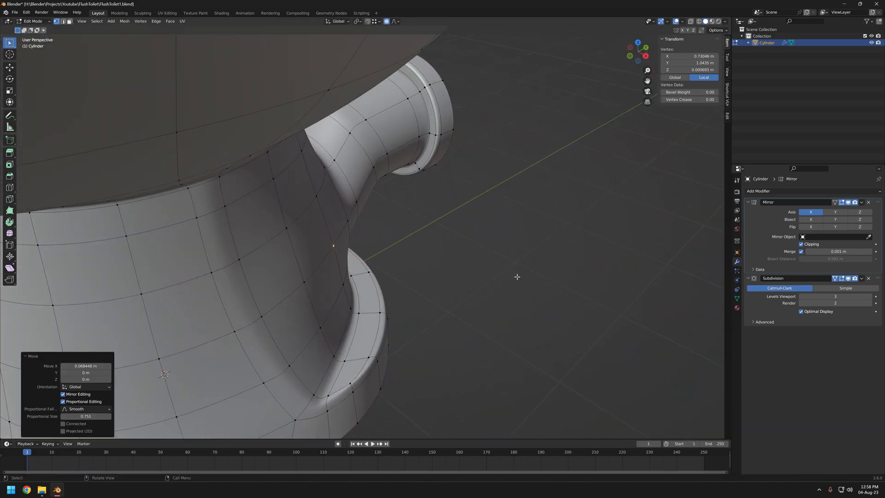
{"action": "left_click", "coordinate": [401, 300]}
{"action": "scroll", "coordinate": [401, 300], "scroll_direction": "down", "scroll_amount": 5}
{"action": "middle_click_drag", "start_coordinate": [401, 300], "coordinate": [483, 286]}
Compare the reshaped pedestal and outlet junction between Object Mode and Edit Mode
{"action": "key", "text": "Tab"}
{"action": "key", "text": "Tab"}
{"action": "key", "text": "Tab"}
{"action": "scroll", "coordinate": [484, 286], "scroll_direction": "down", "scroll_amount": 4}
{"action": "key", "text": "Tab"}
{"action": "key", "text": "Tab"}
{"action": "left_click", "coordinate": [416, 275]}
{"action": "key", "text": "Tab"}
{"action": "middle_click_drag", "start_coordinate": [415, 276], "coordinate": [401, 264]}
{"action": "left_click", "coordinate": [410, 269]}
{"action": "middle_click_drag", "start_coordinate": [451, 277], "coordinate": [418, 275]}
{"action": "key", "text": "Tab"}
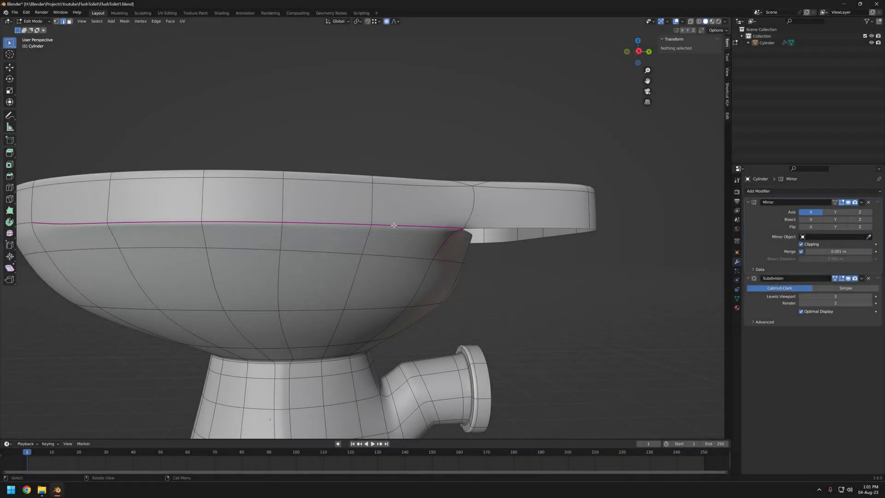
Select the rim's underside edges together with the short edges running down the bowl and set their mean crease to 0.65
{"action": "middle_click_drag", "start_coordinate": [502, 254], "coordinate": [466, 249]}
{"action": "left_click", "coordinate": [456, 279], "text": "ctrl"}
{"action": "middle_click_drag", "start_coordinate": [488, 282], "coordinate": [396, 274]}
{"action": "left_click", "coordinate": [431, 178], "text": "ctrl"}
{"action": "scroll", "coordinate": [461, 221], "scroll_direction": "down", "scroll_amount": 3}
{"action": "middle_click_drag", "start_coordinate": [476, 243], "coordinate": [608, 276]}
{"action": "scroll", "coordinate": [470, 230], "scroll_direction": "up", "scroll_amount": 2}
{"action": "key", "text": "shift+z"}
{"action": "key", "text": "shift+z"}
{"action": "scroll", "coordinate": [608, 272], "scroll_direction": "up", "scroll_amount": 2}
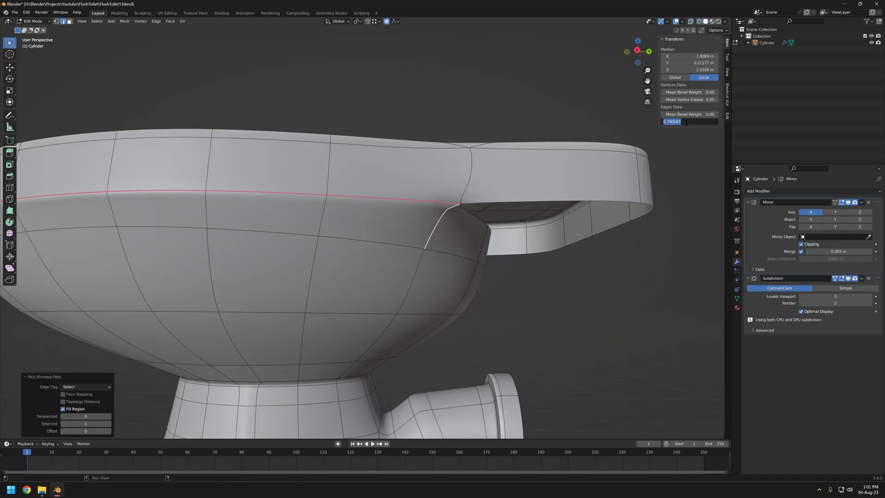
{"action": "scroll", "coordinate": [675, 137], "scroll_direction": "down", "scroll_amount": 3}
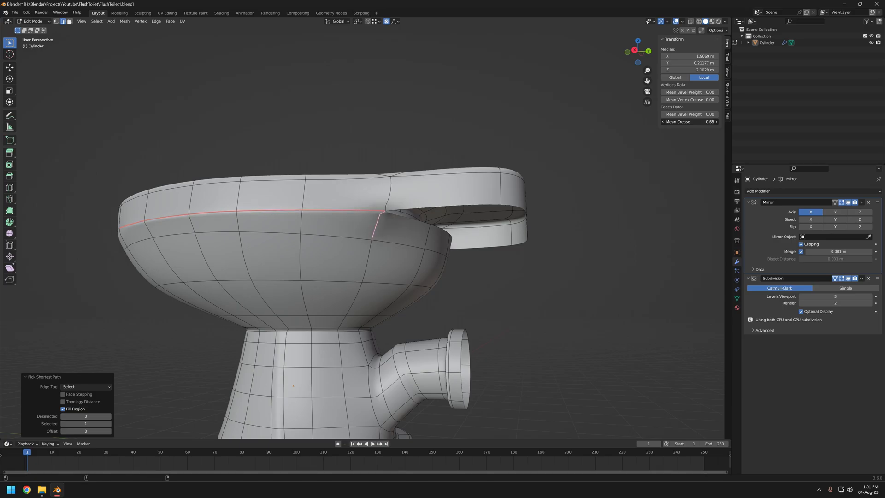
{"action": "type", "text": "0.566"}
{"action": "key", "text": "Return"}
Close the open underside of the rear platform with faces between its lower edge and the bowl
{"action": "scroll", "coordinate": [398, 218], "scroll_direction": "down", "scroll_amount": 3}
{"action": "middle_click_drag", "start_coordinate": [398, 218], "coordinate": [399, 193]}
{"action": "scroll", "coordinate": [398, 192], "scroll_direction": "up", "scroll_amount": 4}
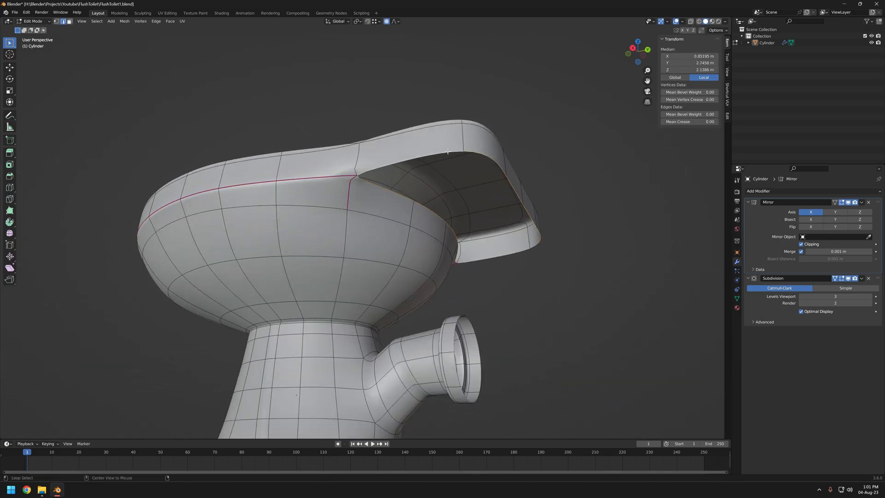
{"action": "middle_click_drag", "start_coordinate": [560, 203], "coordinate": [476, 189]}
{"action": "key", "text": "2"}
{"action": "middle_click_drag", "start_coordinate": [427, 204], "coordinate": [432, 163]}
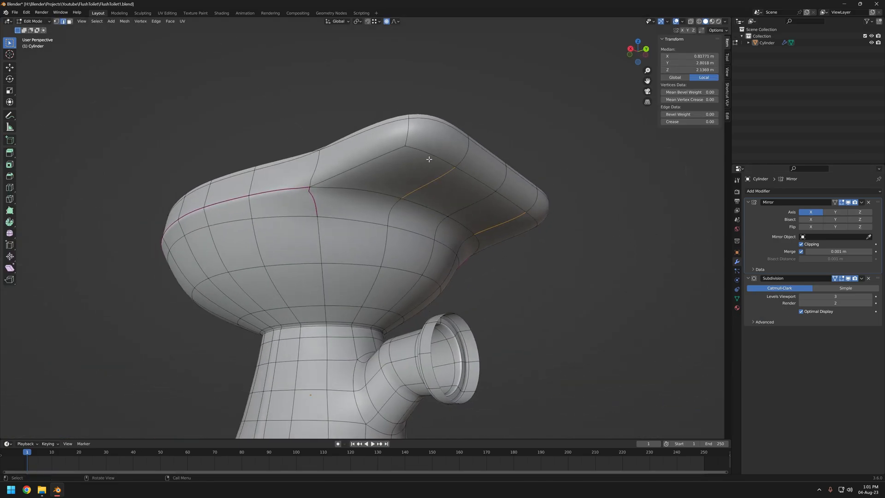
Set the crease of the edges beneath the rear platform to 0.5 and check the underside in Object Mode
{"action": "type", "text": "0.5"}
{"action": "key", "text": "Return"}
{"action": "middle_click_drag", "start_coordinate": [516, 219], "coordinate": [498, 239]}
{"action": "key", "text": "Tab"}
{"action": "key", "text": "Tab"}
{"action": "left_click", "coordinate": [364, 210]}
{"action": "key", "text": "Tab"}
{"action": "middle_click_drag", "start_coordinate": [521, 180], "coordinate": [389, 241]}
{"action": "key", "text": "Tab"}
Add a loop cut to the toilet mesh and review the whole model in Object Mode
{"action": "key", "text": "ctrl+r"}
{"action": "middle_click_drag", "start_coordinate": [331, 227], "coordinate": [438, 274]}
{"action": "key", "text": "Tab"}
{"action": "key", "text": "Tab"}
{"action": "key", "text": "Tab"}
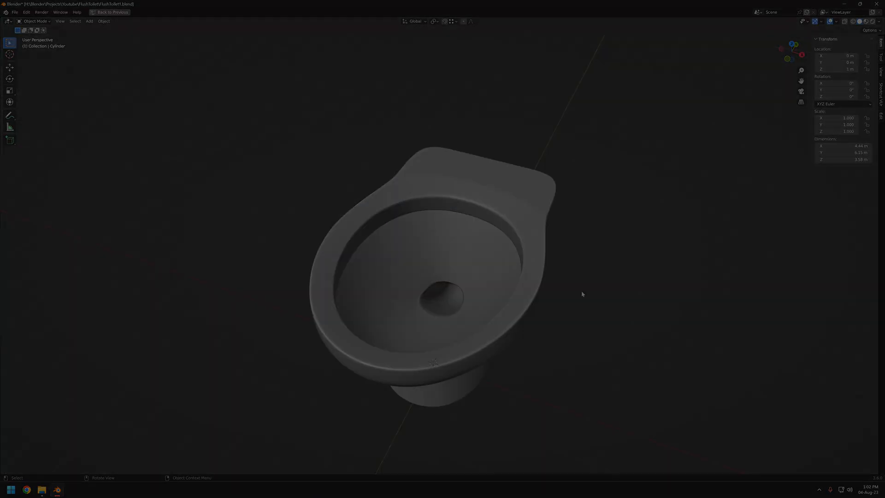
Add a cube and move it about 2.6 m along Y over the rear platform in top view
{"action": "key", "text": "shift+a"}
{"action": "mouse_move", "coordinate": [447, 268]}
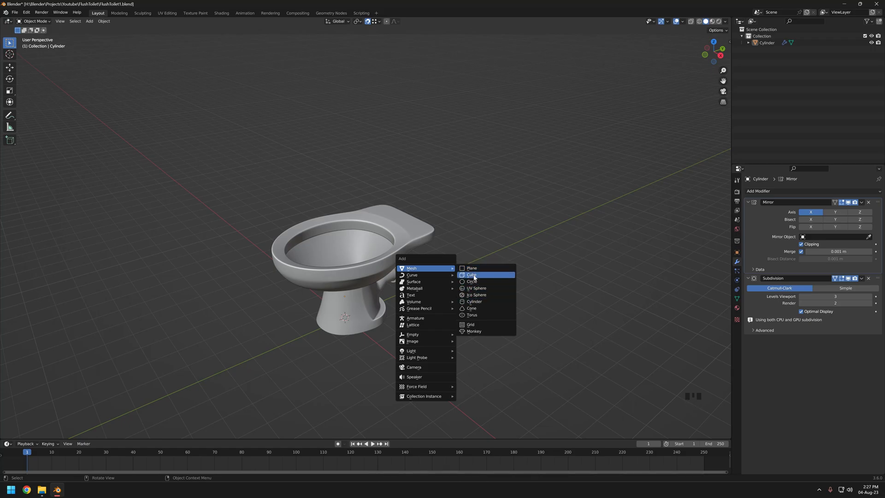
{"action": "left_click", "coordinate": [473, 274]}
{"action": "key", "text": "KP_7"}
{"action": "key", "text": "g"}
{"action": "key", "text": "y"}
{"action": "left_click", "coordinate": [468, 211]}
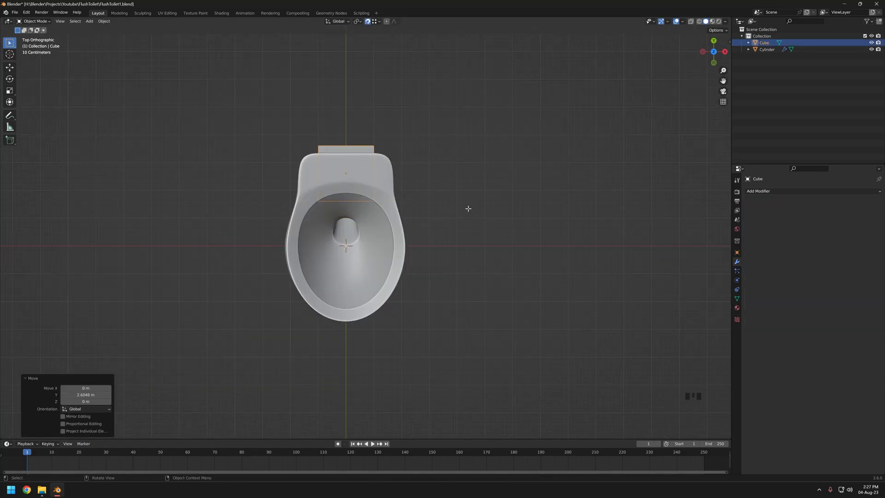
Shrink the cube's footprint, scaling X by 0.352 and reducing Y, and raise its bottom face about 1.908 m along Z in local view
{"action": "key", "text": "Tab"}
{"action": "key", "text": "shift+z"}
{"action": "scroll", "coordinate": [468, 211], "scroll_direction": "up", "scroll_amount": 3}
{"action": "key", "text": "s"}
{"action": "key", "text": "y"}
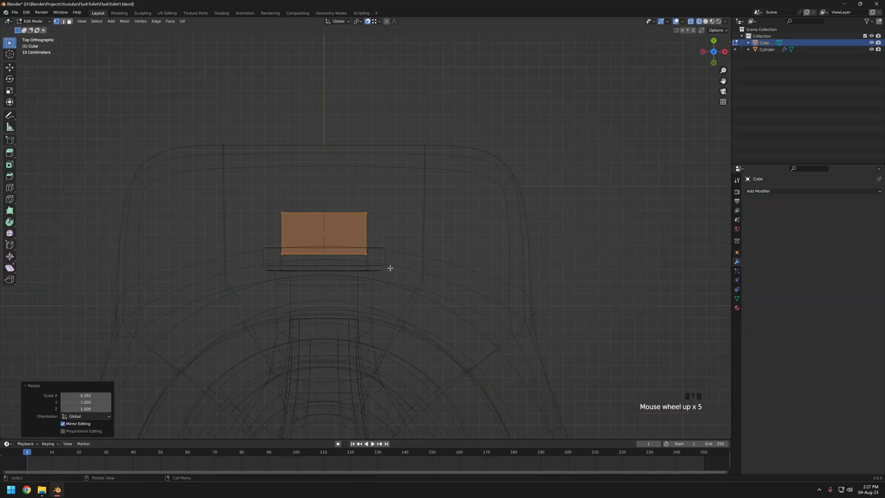
{"action": "key", "text": "KP_Divide"}
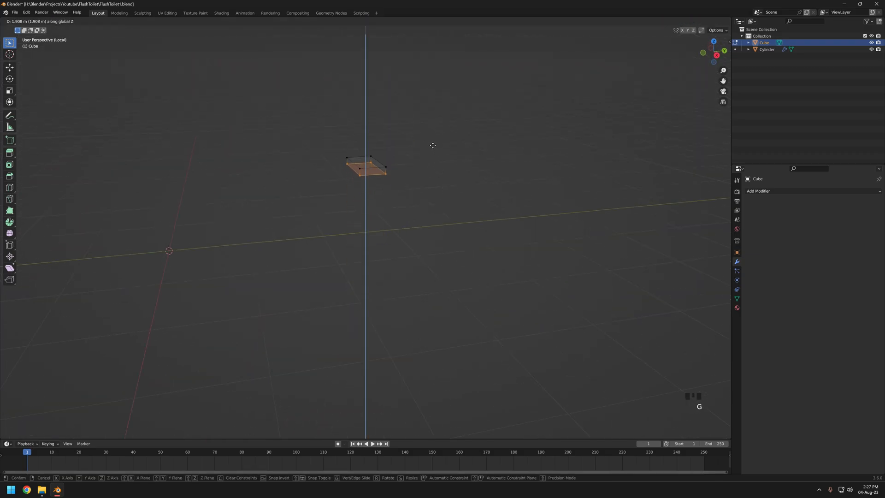
{"action": "middle_click_drag", "start_coordinate": [374, 224], "coordinate": [529, 250]}
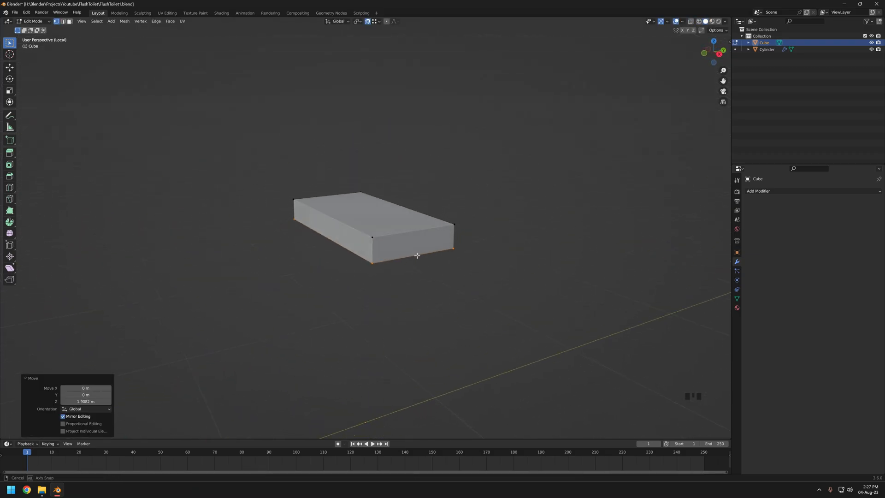
Round one short end of the block by pulling its middle edge outward about 0.04 m along X and bevelling it 0.0984 m with 2 segments
{"action": "left_click_drag", "start_coordinate": [433, 310], "coordinate": [433, 310]}
{"action": "middle_click_drag", "start_coordinate": [433, 310], "coordinate": [480, 301]}
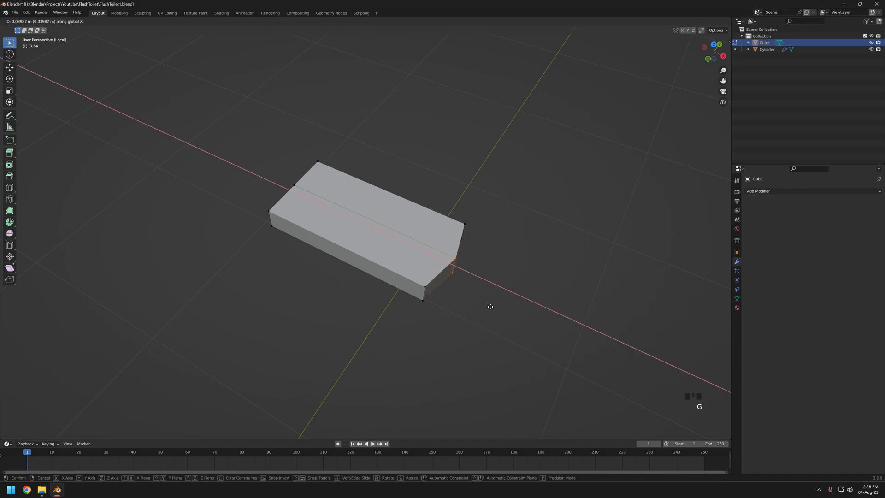
{"action": "left_click", "coordinate": [479, 331]}
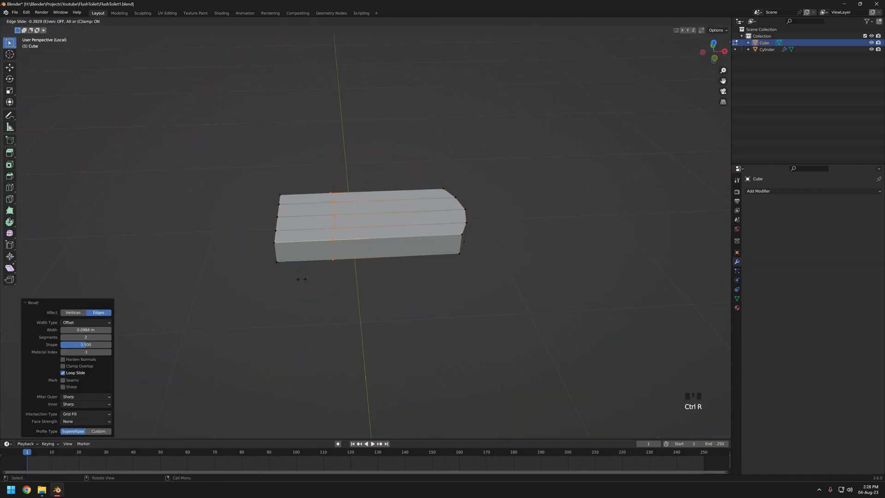
Add a loop cut across the block's width, nearer its square end
{"action": "key", "text": "0"}
{"action": "key", "text": "Return"}
{"action": "middle_click_drag", "start_coordinate": [348, 271], "coordinate": [416, 277]}
Try to extrude the two middle top faces at the block's square end upward about 0.26 m
{"action": "key", "text": "3"}
{"action": "left_click", "coordinate": [408, 246]}
{"action": "left_click", "coordinate": [421, 235], "text": "shift"}
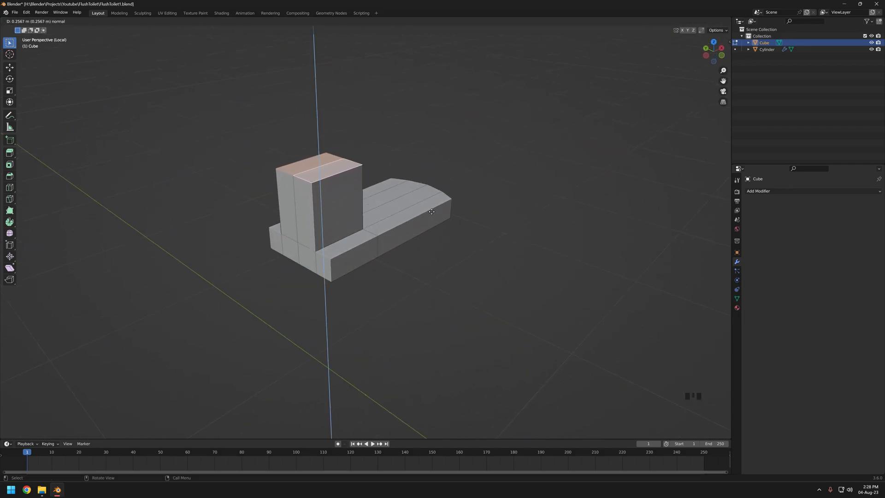
{"action": "left_click", "coordinate": [430, 224]}
Spread the inner lengthwise edges at the block's square end apart, scaling them about 1.58 along Y
{"action": "middle_click_drag", "start_coordinate": [431, 224], "coordinate": [395, 337]}
{"action": "scroll", "coordinate": [395, 338], "scroll_direction": "down", "scroll_amount": 3}
{"action": "key", "text": "s"}
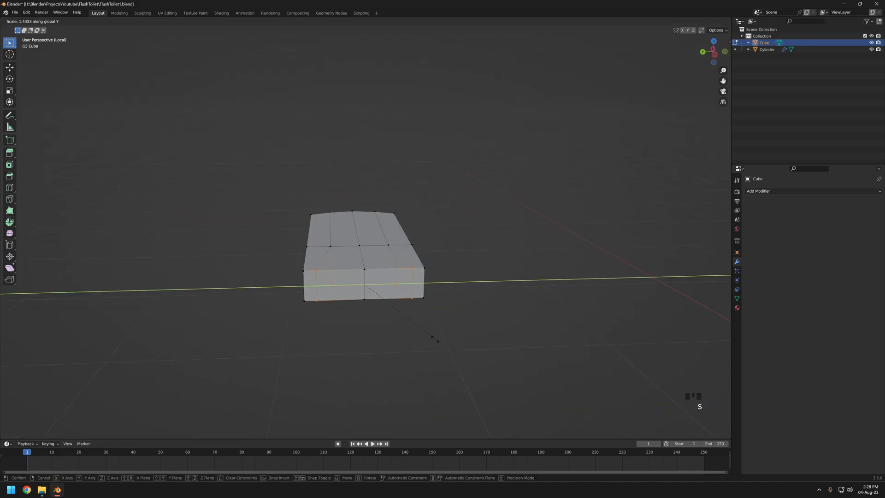
{"action": "middle_click_drag", "start_coordinate": [387, 253], "coordinate": [387, 299]}
{"action": "key", "text": "shift+z"}
{"action": "left_click_drag", "start_coordinate": [399, 243], "coordinate": [374, 278], "text": "shift"}
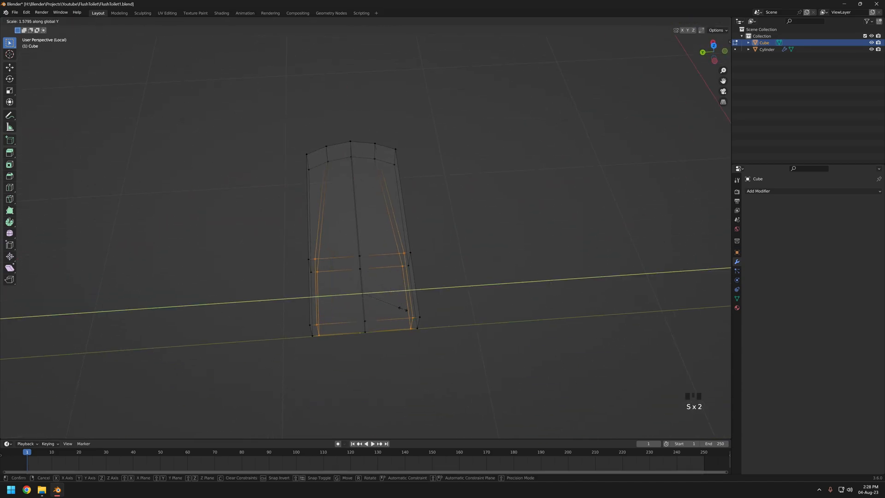
Extrude the two widened middle top faces at the block's square end upward about 0.23 m
{"action": "key", "text": "shift+z"}
{"action": "key", "text": "3"}
{"action": "left_click", "coordinate": [355, 277], "text": "shift"}
{"action": "left_click", "coordinate": [309, 266], "text": "shift"}
{"action": "mouse_move", "coordinate": [405, 309]}
{"action": "middle_mouse_down"}
{"action": "mouse_move", "coordinate": [350, 272]}
{"action": "mouse_move", "coordinate": [406, 240]}
{"action": "middle_mouse_up"}
{"action": "key", "text": "e"}
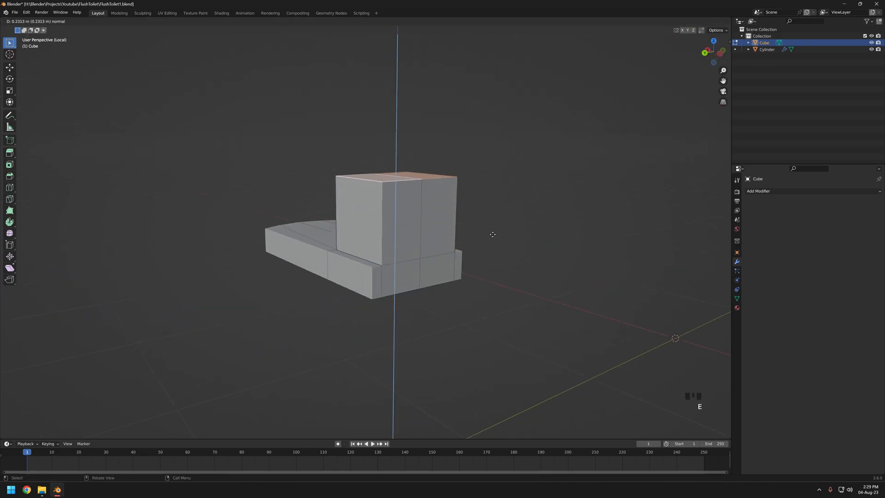
{"action": "left_click", "coordinate": [492, 230]}
Add a horizontal loop cut around the middle of the extruded upright block
{"action": "middle_click_drag", "start_coordinate": [492, 229], "coordinate": [350, 212]}
{"action": "key", "text": "ctrl+r"}
{"action": "left_click", "coordinate": [359, 206]}
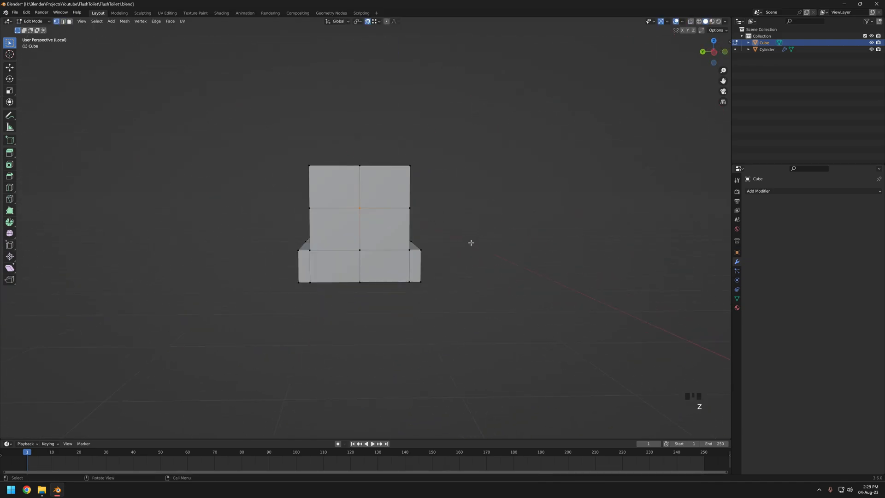
Try to open a through hole in the upright block by bridging the beveled diamond faces on its two opposite ends
{"action": "left_click", "coordinate": [492, 260]}
{"action": "key", "text": "3"}
{"action": "middle_click_drag", "start_coordinate": [491, 261], "coordinate": [329, 243]}
{"action": "right_click", "coordinate": [329, 243]}
{"action": "left_click", "coordinate": [323, 282]}
{"action": "middle_click_drag", "start_coordinate": [322, 282], "coordinate": [491, 259]}
Add a Subdivision Surface modifier to the hinge part and delete the faces on its underside
{"action": "key", "text": "Tab"}
{"action": "left_click", "coordinate": [758, 191]}
{"action": "middle_click_drag", "start_coordinate": [388, 236], "coordinate": [410, 262]}
{"action": "left_click", "coordinate": [753, 312]}
{"action": "key", "text": "Tab"}
{"action": "left_click", "coordinate": [399, 245], "text": "shift"}
{"action": "left_click", "coordinate": [404, 235], "text": "shift"}
{"action": "left_click", "coordinate": [415, 264], "text": "shift"}
{"action": "key", "text": "x"}
{"action": "left_click", "coordinate": [346, 247]}
{"action": "middle_click_drag", "start_coordinate": [359, 251], "coordinate": [332, 275]}
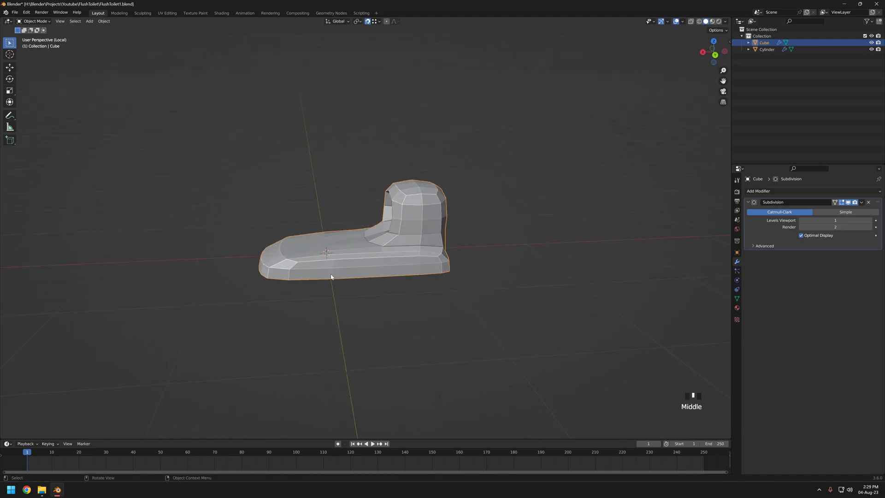
Add a supporting loop cut close to the plate's rounded end, slid about 0.95 toward the edge
{"action": "scroll", "coordinate": [318, 269], "scroll_direction": "up", "scroll_amount": 3}
{"action": "key", "text": "ctrl+z"}
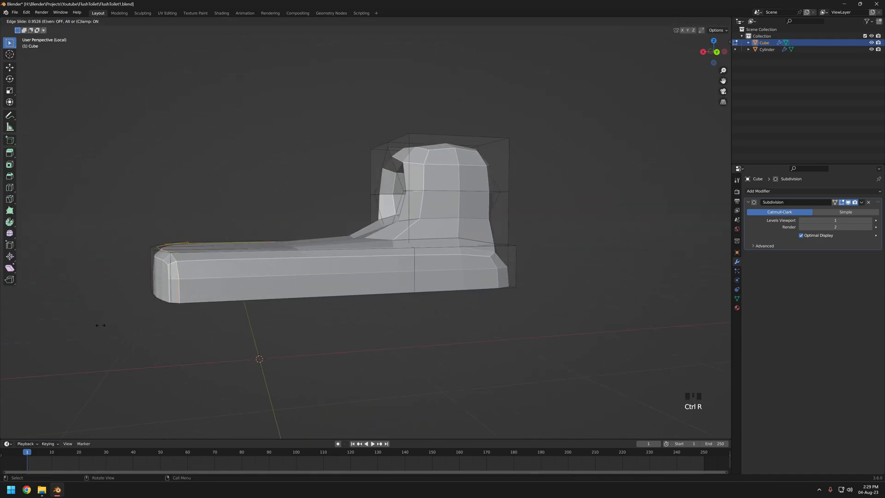
{"action": "middle_click_drag", "start_coordinate": [219, 285], "coordinate": [259, 258]}
{"action": "key", "text": "ctrl+r"}
{"action": "left_click", "coordinate": [379, 350]}
{"action": "middle_click_drag", "start_coordinate": [389, 329], "coordinate": [540, 272]}
{"action": "left_click", "coordinate": [359, 265]}
Set the subdivision's viewport level to 2 and shade the hinge part smooth
{"action": "left_click", "coordinate": [870, 220]}
{"action": "key", "text": "Tab"}
{"action": "right_click", "coordinate": [379, 265]}
{"action": "left_click", "coordinate": [380, 263]}
{"action": "middle_click_drag", "start_coordinate": [379, 262], "coordinate": [335, 256]}
{"action": "key", "text": "Tab"}
Try to add further supporting loop cuts around the upright block of the hinge part
{"action": "key", "text": "ctrl+r"}
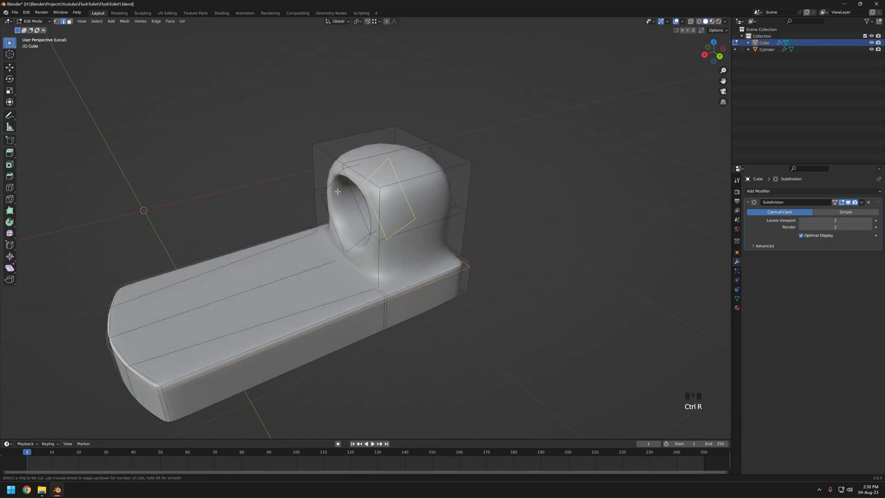
{"action": "key", "text": "Tab"}
{"action": "scroll", "coordinate": [364, 254], "scroll_direction": "down", "scroll_amount": 3}
{"action": "middle_click_drag", "start_coordinate": [422, 286], "coordinate": [397, 258]}
{"action": "key", "text": "Tab"}
{"action": "scroll", "coordinate": [364, 255], "scroll_direction": "up", "scroll_amount": 3}
{"action": "key", "text": "ctrl+r"}
{"action": "middle_click_drag", "start_coordinate": [315, 231], "coordinate": [300, 277]}
{"action": "scroll", "coordinate": [378, 244], "scroll_direction": "down", "scroll_amount": 2}
{"action": "middle_click_drag", "start_coordinate": [378, 258], "coordinate": [387, 286], "text": "shift"}
{"action": "key", "text": "3"}
{"action": "left_click", "coordinate": [369, 200]}
{"action": "middle_click_drag", "start_coordinate": [443, 258], "coordinate": [351, 231]}
{"action": "left_click", "coordinate": [378, 288], "text": "shift"}
{"action": "middle_click_drag", "start_coordinate": [503, 300], "coordinate": [393, 307]}
{"action": "left_click", "coordinate": [393, 308], "text": "shift"}
{"action": "left_click", "coordinate": [522, 261]}
{"action": "middle_click_drag", "start_coordinate": [521, 261], "coordinate": [405, 324]}
Undo the hinge edits back to the flat plate with its two widened middle top faces selected
{"action": "key", "text": "ctrl+z"}
{"action": "key", "text": "ctrl+z"}
{"action": "key", "text": "ctrl+z"}
{"action": "key", "text": "ctrl+z"}
{"action": "key", "text": "ctrl+z"}
{"action": "key", "text": "ctrl+z"}
{"action": "key", "text": "ctrl+z"}
{"action": "key", "text": "ctrl+z"}
{"action": "key", "text": "ctrl+z"}
{"action": "key", "text": "ctrl+z"}
{"action": "key", "text": "ctrl+z"}
{"action": "key", "text": "ctrl+z"}
{"action": "key", "text": "ctrl+z"}
{"action": "key", "text": "ctrl+z"}
{"action": "key", "text": "ctrl+z"}
{"action": "key", "text": "ctrl+z"}
{"action": "key", "text": "ctrl+z"}
{"action": "key", "text": "ctrl+z"}
{"action": "key", "text": "ctrl+z"}
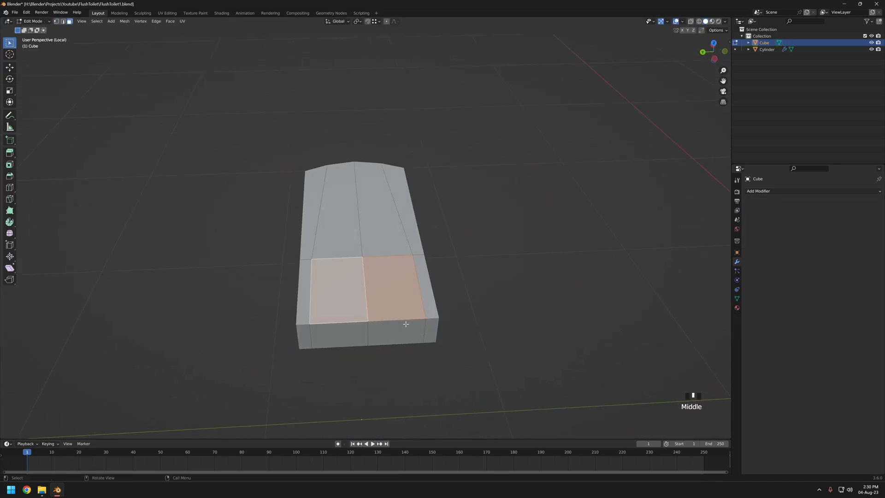
Inset the two middle top faces at the plate's square end by about 0.006 m and extrude them upward
{"action": "mouse_move", "coordinate": [540, 279]}
{"action": "middle_mouse_down"}
{"action": "mouse_move", "coordinate": [536, 294]}
{"action": "mouse_move", "coordinate": [509, 281]}
{"action": "middle_mouse_up"}
{"action": "left_click", "coordinate": [511, 292]}
{"action": "key", "text": "e"}
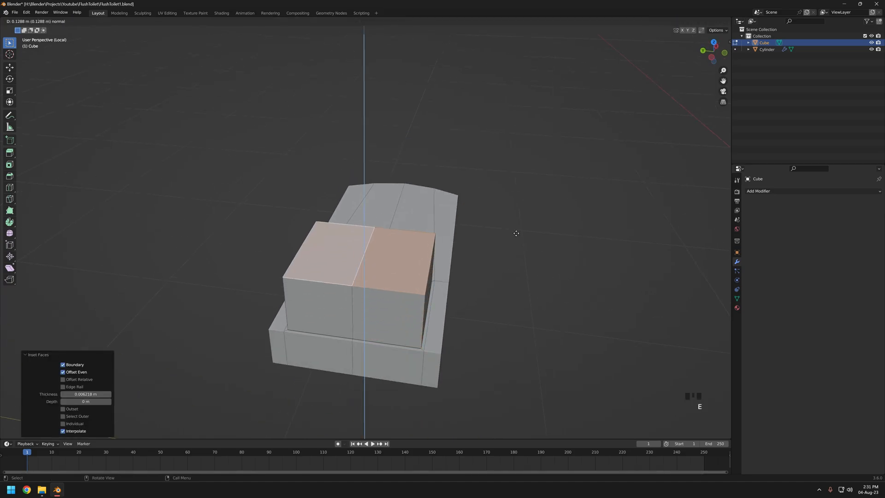
{"action": "left_click", "coordinate": [531, 196]}
Add a centred horizontal loop cut around the new upright block
{"action": "key", "text": "ctrl+r"}
{"action": "left_click", "coordinate": [382, 275]}
{"action": "left_click", "coordinate": [382, 275]}
Bridge the diamond faces on the upright block's opposite ends to form a hole running through it
{"action": "key", "text": "z"}
{"action": "left_click", "coordinate": [550, 295]}
{"action": "key", "text": "3"}
{"action": "right_click", "coordinate": [392, 318]}
{"action": "left_click", "coordinate": [381, 331]}
{"action": "key", "text": "z"}
{"action": "mouse_move", "coordinate": [381, 322]}
{"action": "middle_mouse_down"}
{"action": "mouse_move", "coordinate": [446, 307]}
{"action": "mouse_move", "coordinate": [441, 217]}
{"action": "mouse_move", "coordinate": [488, 202]}
{"action": "middle_mouse_up"}
{"action": "scroll", "coordinate": [426, 304], "scroll_direction": "down", "scroll_amount": 2}
Add a Subdivision Surface modifier to the hinge part with the viewport level set to 2
{"action": "key", "text": "Tab"}
{"action": "key", "text": "Tab"}
{"action": "key", "text": "Tab"}
{"action": "left_click", "coordinate": [764, 191]}
{"action": "left_click", "coordinate": [763, 316]}
{"action": "left_click", "coordinate": [870, 220]}
Delete the faces on the underside of the hinge part
{"action": "key", "text": "Tab"}
{"action": "left_click", "coordinate": [568, 221]}
{"action": "left_click", "coordinate": [332, 283], "text": "shift"}
{"action": "left_click", "coordinate": [422, 297], "text": "shift"}
{"action": "left_click", "coordinate": [437, 269], "text": "shift"}
{"action": "left_click", "coordinate": [445, 230], "text": "shift"}
{"action": "key", "text": "x"}
{"action": "left_click", "coordinate": [444, 234]}
Shade the whole hinge part smooth in Object Mode
{"action": "key", "text": "Tab"}
{"action": "middle_click_drag", "start_coordinate": [381, 288], "coordinate": [471, 288]}
{"action": "right_click", "coordinate": [471, 288]}
{"action": "left_click", "coordinate": [479, 289]}
{"action": "mouse_move", "coordinate": [415, 277]}
{"action": "middle_mouse_down"}
{"action": "mouse_move", "coordinate": [462, 272]}
{"action": "mouse_move", "coordinate": [364, 246]}
{"action": "middle_mouse_up"}
Add two loop cuts across the upright block and spread them about 2.5 along X toward its end faces
{"action": "key", "text": "Tab"}
{"action": "key", "text": "ctrl+r"}
{"action": "scroll", "coordinate": [391, 203], "scroll_direction": "up", "scroll_amount": 1}
{"action": "left_click", "coordinate": [391, 203]}
{"action": "middle_click_drag", "start_coordinate": [391, 203], "coordinate": [530, 246]}
{"action": "key", "text": "s"}
{"action": "key", "text": "x"}
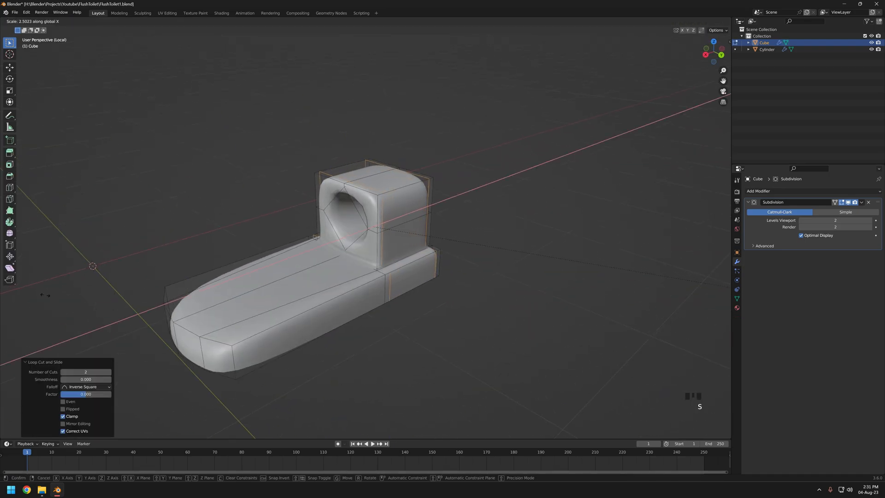
Add two loop cuts inside the through hole and spread them about 2.74 along X toward its openings
{"action": "scroll", "coordinate": [333, 191], "scroll_direction": "up", "scroll_amount": 3}
{"action": "key", "text": "ctrl+r"}
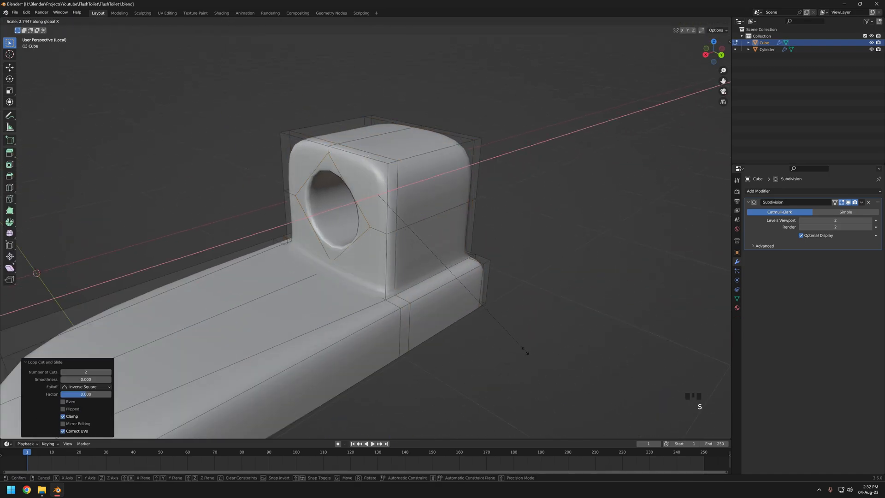
{"action": "left_click", "coordinate": [525, 351]}
Add a supporting loop cut to sharpen the hinge plate's edges and return to Object Mode
{"action": "scroll", "coordinate": [525, 350], "scroll_direction": "down", "scroll_amount": 5}
{"action": "middle_click_drag", "start_coordinate": [525, 350], "coordinate": [369, 295]}
{"action": "key", "text": "ctrl+r"}
{"action": "left_click", "coordinate": [288, 258]}
{"action": "middle_click_drag", "start_coordinate": [230, 272], "coordinate": [482, 271]}
{"action": "key", "text": "Tab"}
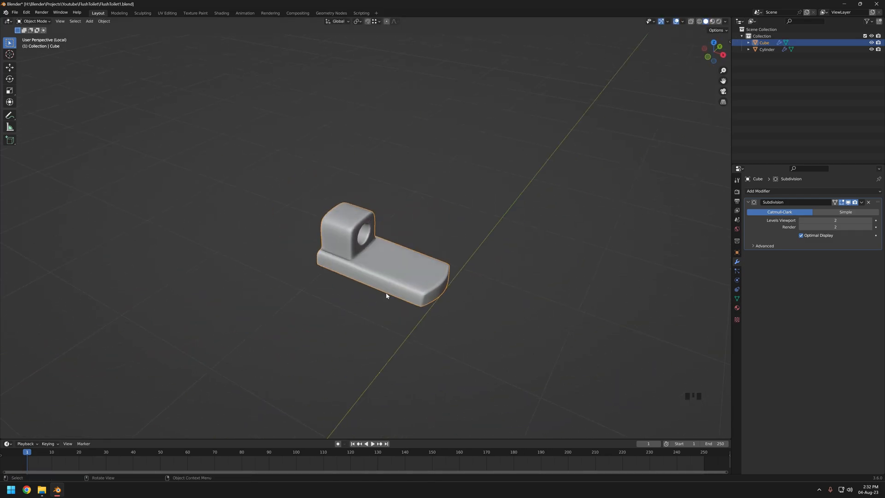
Leave local view, set snapping to Face, and move the hinge part vertically onto the toilet's rear platform
{"action": "key", "text": "KP_Divide"}
{"action": "scroll", "coordinate": [421, 241], "scroll_direction": "down", "scroll_amount": 3}
{"action": "key", "text": "KP_7"}
{"action": "scroll", "coordinate": [456, 283], "scroll_direction": "up", "scroll_amount": 3}
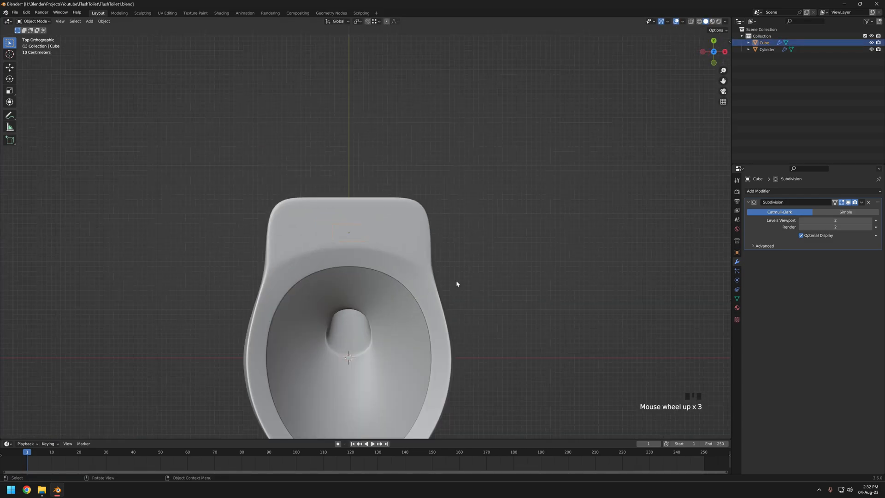
{"action": "left_click", "coordinate": [498, 285]}
{"action": "middle_click_drag", "start_coordinate": [498, 285], "coordinate": [454, 281]}
{"action": "left_click", "coordinate": [411, 286]}
{"action": "left_click", "coordinate": [377, 21]}
{"action": "left_click", "coordinate": [370, 59]}
{"action": "scroll", "coordinate": [454, 213], "scroll_direction": "down", "scroll_amount": 6}
{"action": "key", "text": "g"}
{"action": "key", "text": "z"}
{"action": "left_click", "coordinate": [372, 279], "text": "ctrl"}
Reset the hinge part's origin and scale the part down to a small fitting on the rear platform
{"action": "middle_click_drag", "start_coordinate": [372, 278], "coordinate": [332, 387]}
{"action": "right_click", "coordinate": [369, 260]}
{"action": "left_click", "coordinate": [420, 297]}
{"action": "key", "text": "s"}
{"action": "left_click", "coordinate": [456, 301]}
{"action": "key", "text": "s"}
{"action": "left_click", "coordinate": [371, 300]}
{"action": "key", "text": "s"}
{"action": "left_click", "coordinate": [389, 312]}
{"action": "scroll", "coordinate": [388, 296], "scroll_direction": "up", "scroll_amount": 2}
{"action": "left_click", "coordinate": [415, 300]}
Add another supporting loop cut to the hinge part's mesh
{"action": "key", "text": "Tab"}
{"action": "key", "text": "Tab"}
{"action": "key", "text": "Tab"}
{"action": "key", "text": "ctrl+r"}
{"action": "left_click", "coordinate": [245, 384]}
{"action": "scroll", "coordinate": [249, 383], "scroll_direction": "down", "scroll_amount": 4}
{"action": "mouse_move", "coordinate": [249, 383]}
{"action": "middle_mouse_down"}
{"action": "mouse_move", "coordinate": [407, 333]}
{"action": "mouse_move", "coordinate": [302, 339]}
{"action": "mouse_move", "coordinate": [352, 296]}
{"action": "mouse_move", "coordinate": [474, 294]}
{"action": "mouse_move", "coordinate": [433, 289]}
{"action": "middle_mouse_up"}
{"action": "key", "text": "Tab"}
Lower the hinge part about 0.055 m along Z on the rear platform
{"action": "scroll", "coordinate": [368, 293], "scroll_direction": "down", "scroll_amount": 7}
{"action": "left_click", "coordinate": [367, 291]}
{"action": "key", "text": "z"}
{"action": "key", "text": "z"}
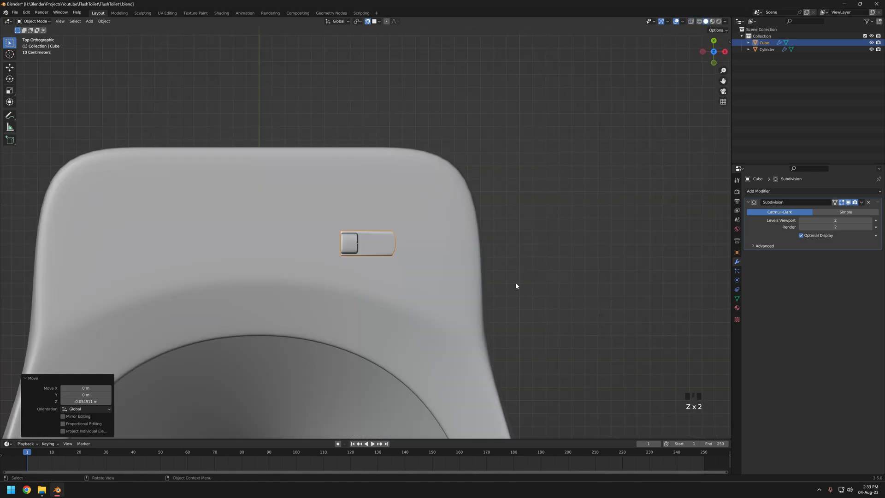
Set the hinge part's origin to the 3D cursor on the toilet's centre line
{"action": "left_click", "coordinate": [537, 313]}
{"action": "middle_click_drag", "start_coordinate": [536, 313], "coordinate": [407, 316]}
{"action": "scroll", "coordinate": [396, 263], "scroll_direction": "down", "scroll_amount": 4}
{"action": "left_click", "coordinate": [417, 258]}
{"action": "key", "text": "Tab"}
{"action": "left_click", "coordinate": [358, 239]}
{"action": "right_click", "coordinate": [358, 240]}
{"action": "mouse_move", "coordinate": [359, 241]}
{"action": "left_click", "coordinate": [395, 255]}
Add a Mirror modifier on the X axis to the hinge part and place it above the Subdivision modifier
{"action": "left_click", "coordinate": [772, 192]}
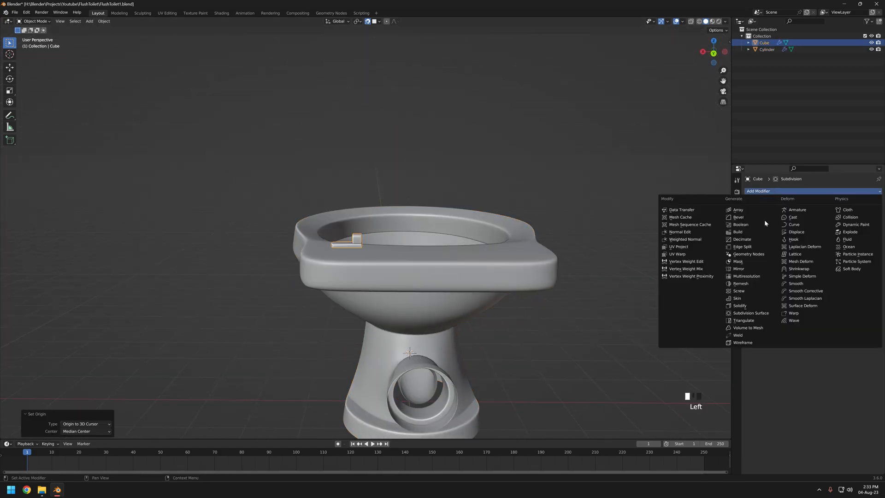
{"action": "left_click", "coordinate": [736, 267]}
{"action": "middle_click_drag", "start_coordinate": [566, 276], "coordinate": [365, 247]}
{"action": "scroll", "coordinate": [328, 269], "scroll_direction": "up", "scroll_amount": 5}
{"action": "scroll", "coordinate": [386, 247], "scroll_direction": "up", "scroll_amount": 5}
{"action": "scroll", "coordinate": [365, 247], "scroll_direction": "down", "scroll_amount": 5}
{"action": "left_click", "coordinate": [798, 253]}
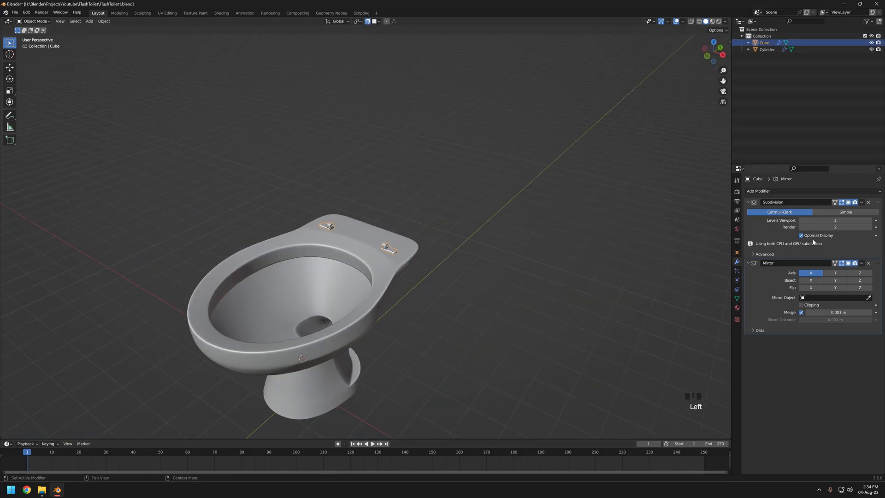
{"action": "left_click_drag", "start_coordinate": [877, 263], "coordinate": [866, 207]}
{"action": "scroll", "coordinate": [383, 298], "scroll_direction": "up", "scroll_amount": 4}
{"action": "middle_click_drag", "start_coordinate": [383, 298], "coordinate": [329, 277]}
Select the toilet body and examine the mirrored hinge parts and the overall shape from several angles
{"action": "left_click", "coordinate": [330, 277]}
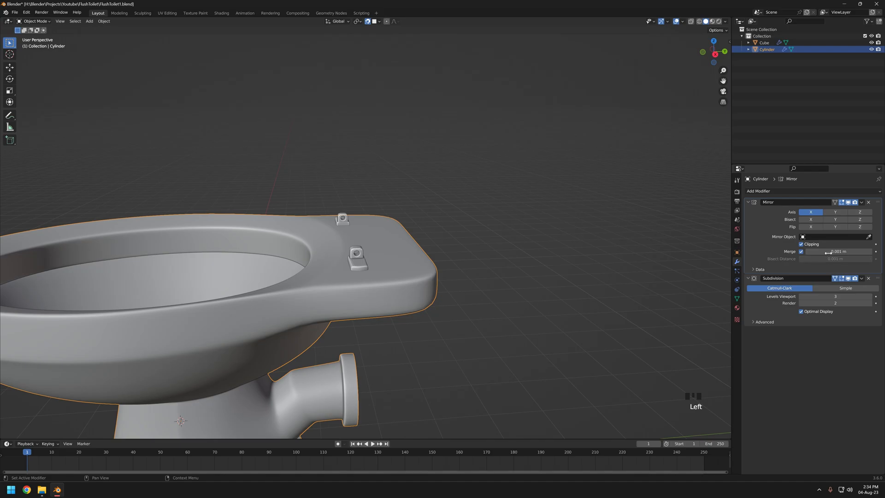
{"action": "middle_click_drag", "start_coordinate": [467, 303], "coordinate": [247, 262]}
{"action": "middle_click_drag", "start_coordinate": [382, 276], "coordinate": [283, 258]}
{"action": "left_click", "coordinate": [869, 297]}
{"action": "scroll", "coordinate": [461, 276], "scroll_direction": "down", "scroll_amount": 7}
{"action": "scroll", "coordinate": [350, 268], "scroll_direction": "up", "scroll_amount": 7}
{"action": "scroll", "coordinate": [493, 292], "scroll_direction": "down", "scroll_amount": 5}
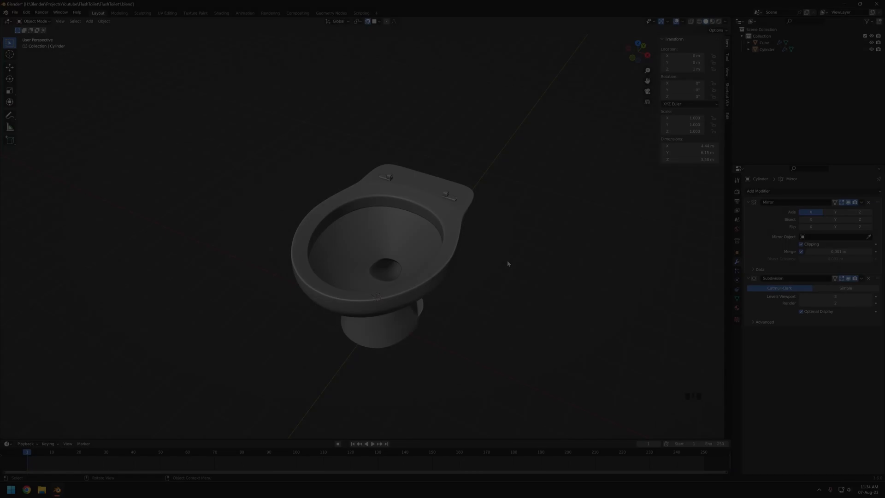
{"action": "middle_click_drag", "start_coordinate": [510, 261], "coordinate": [336, 218]}
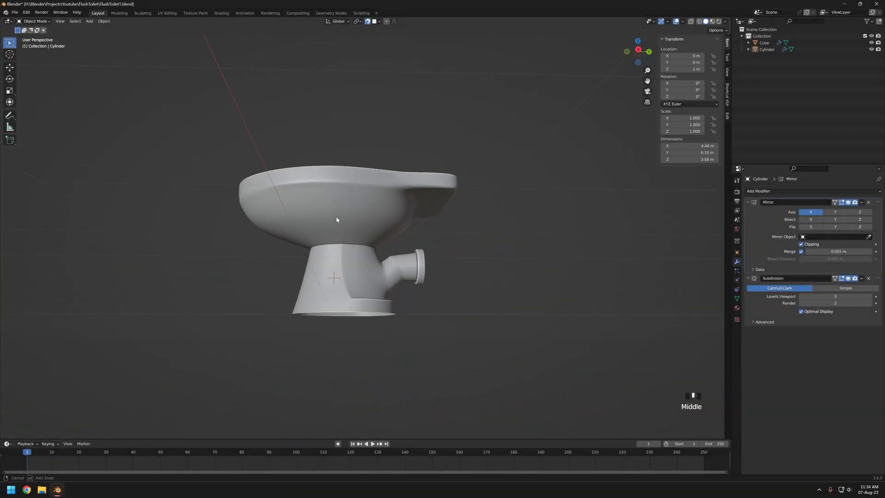
Edit the toilet body in wireframe and select the pedestal mesh, growing the selection up from its base
{"action": "key", "text": "shift+z"}
{"action": "key", "text": "KP_3"}
{"action": "key", "text": "Tab"}
{"action": "left_click_drag", "start_coordinate": [563, 378], "coordinate": [237, 257]}
{"action": "scroll", "coordinate": [396, 322], "scroll_direction": "up", "scroll_amount": 4}
{"action": "middle_click_drag", "start_coordinate": [396, 323], "coordinate": [286, 114]}
{"action": "left_click_drag", "start_coordinate": [325, 103], "coordinate": [388, 145], "text": "ctrl"}
{"action": "middle_click_drag", "start_coordinate": [389, 145], "coordinate": [392, 350]}
{"action": "left_click", "coordinate": [396, 361], "text": "alt"}
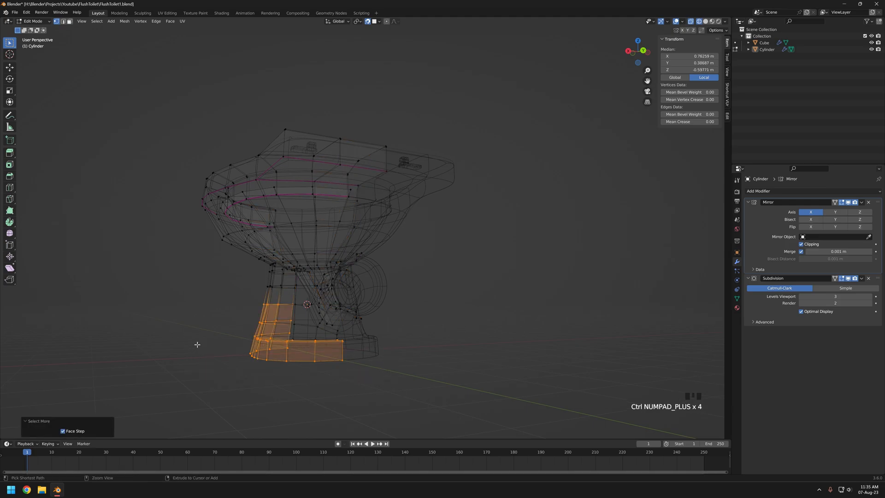
{"action": "middle_click_drag", "start_coordinate": [197, 344], "coordinate": [498, 300]}
{"action": "key", "text": "ctrl+KP_Add"}
Exclude the bowl and rear platform from the selection and move the pedestal and outlet pipe slightly rearward along Y
{"action": "left_click_drag", "start_coordinate": [131, 150], "coordinate": [131, 148], "text": "ctrl"}
{"action": "left_click_drag", "start_coordinate": [377, 162], "coordinate": [487, 249], "text": "ctrl"}
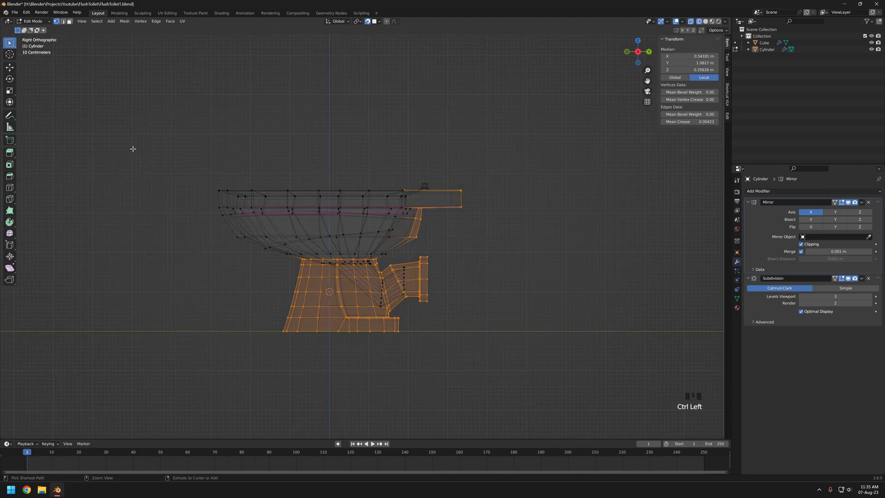
{"action": "key", "text": "z"}
{"action": "mouse_move", "coordinate": [411, 265]}
{"action": "middle_mouse_down"}
{"action": "mouse_move", "coordinate": [350, 280]}
{"action": "mouse_move", "coordinate": [441, 251]}
{"action": "mouse_move", "coordinate": [549, 239]}
{"action": "mouse_move", "coordinate": [500, 287]}
{"action": "middle_mouse_up"}
{"action": "key", "text": "z"}
{"action": "left_click", "coordinate": [447, 288]}
{"action": "middle_click_drag", "start_coordinate": [478, 388], "coordinate": [488, 306], "text": "shift"}
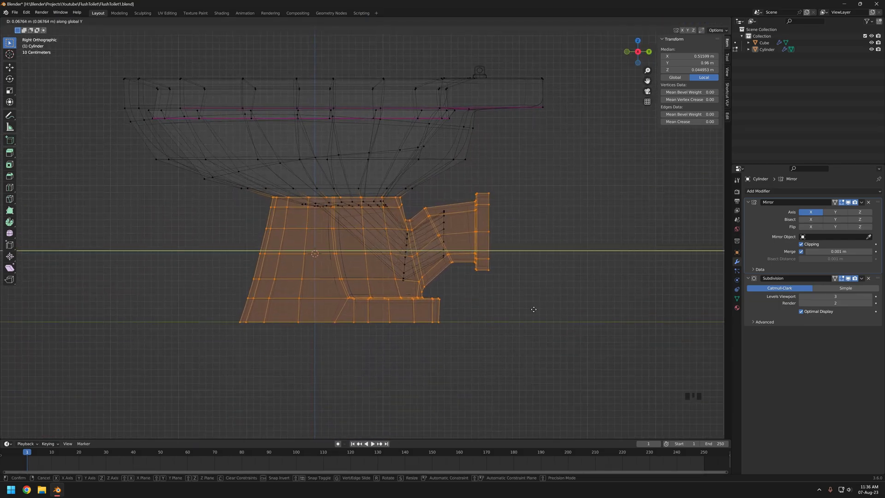
{"action": "left_click", "coordinate": [543, 310]}
Switch back to solid shading and show the Subdivision modifier's result on the toilet body's edit cage
{"action": "key", "text": "z"}
{"action": "scroll", "coordinate": [530, 304], "scroll_direction": "down", "scroll_amount": 3}
{"action": "mouse_move", "coordinate": [364, 259]}
{"action": "middle_mouse_down"}
{"action": "mouse_move", "coordinate": [250, 262]}
{"action": "mouse_move", "coordinate": [339, 242]}
{"action": "mouse_move", "coordinate": [411, 199]}
{"action": "mouse_move", "coordinate": [418, 298]}
{"action": "mouse_move", "coordinate": [451, 258]}
{"action": "mouse_move", "coordinate": [450, 276]}
{"action": "mouse_move", "coordinate": [488, 175]}
{"action": "mouse_move", "coordinate": [442, 239]}
{"action": "middle_mouse_up"}
{"action": "scroll", "coordinate": [417, 298], "scroll_direction": "up", "scroll_amount": 2}
{"action": "left_click", "coordinate": [834, 278]}
Select the edge loops of the drain opening inside the bowl and reposition them
{"action": "scroll", "coordinate": [489, 276], "scroll_direction": "down", "scroll_amount": 4}
{"action": "left_click", "coordinate": [405, 198], "text": "alt+shift"}
{"action": "middle_click_drag", "start_coordinate": [468, 273], "coordinate": [429, 345]}
{"action": "scroll", "coordinate": [428, 345], "scroll_direction": "up", "scroll_amount": 4}
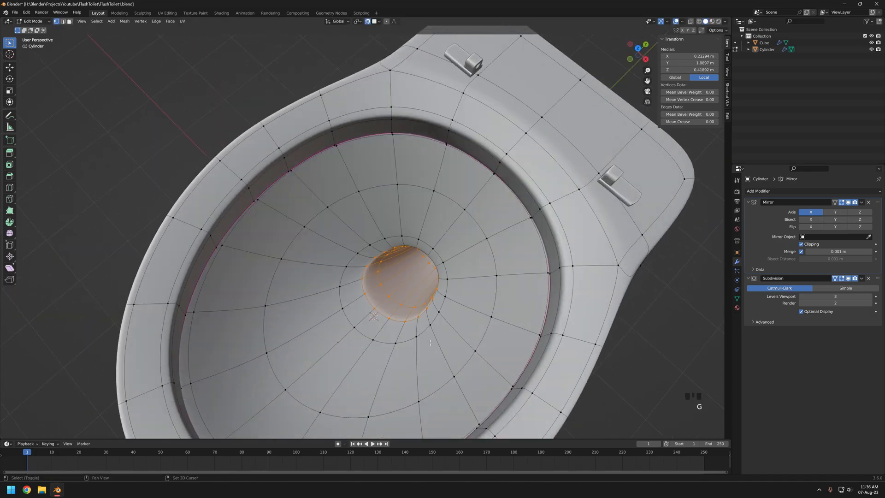
{"action": "scroll", "coordinate": [473, 268], "scroll_direction": "down", "scroll_amount": 5}
{"action": "middle_click_drag", "start_coordinate": [511, 265], "coordinate": [364, 219]}
{"action": "scroll", "coordinate": [405, 291], "scroll_direction": "up", "scroll_amount": 2}
{"action": "key", "text": "g"}
{"action": "left_click", "coordinate": [404, 276]}
Adjust an edge loop of the drain passage in the right-side wireframe view
{"action": "scroll", "coordinate": [404, 272], "scroll_direction": "down", "scroll_amount": 4}
{"action": "scroll", "coordinate": [413, 258], "scroll_direction": "up", "scroll_amount": 3}
{"action": "key", "text": "Tab"}
{"action": "key", "text": "z"}
{"action": "key", "text": "KP_1"}
{"action": "key", "text": "KP_3"}
{"action": "key", "text": "z"}
{"action": "key", "text": "Tab"}
{"action": "scroll", "coordinate": [458, 237], "scroll_direction": "up", "scroll_amount": 4}
{"action": "left_click", "coordinate": [505, 256]}
{"action": "left_click", "coordinate": [496, 277], "text": "alt"}
{"action": "left_click", "coordinate": [493, 308]}
{"action": "key", "text": "shift+z"}
{"action": "middle_click_drag", "start_coordinate": [491, 307], "coordinate": [449, 259]}
Examine the drain opening from above and the whole toilet from the side
{"action": "key", "text": "Tab"}
{"action": "scroll", "coordinate": [468, 298], "scroll_direction": "down", "scroll_amount": 5}
{"action": "key", "text": "KP_7"}
{"action": "left_click", "coordinate": [494, 283]}
{"action": "scroll", "coordinate": [494, 283], "scroll_direction": "up", "scroll_amount": 3}
{"action": "middle_click_drag", "start_coordinate": [521, 287], "coordinate": [485, 294], "text": "shift"}
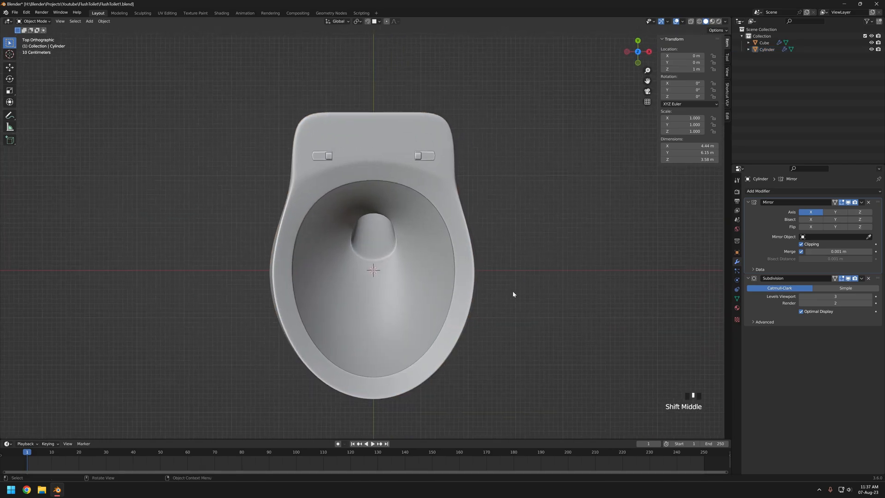
{"action": "scroll", "coordinate": [390, 255], "scroll_direction": "up", "scroll_amount": 3}
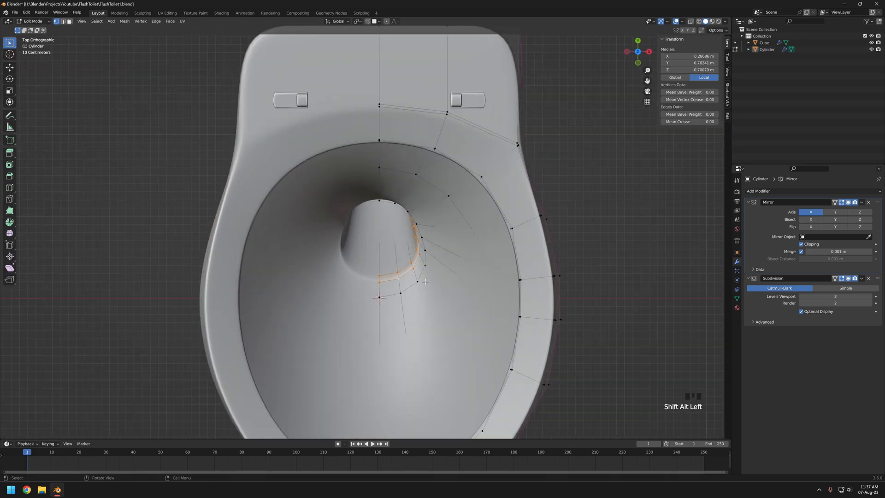
{"action": "key", "text": "Tab"}
{"action": "scroll", "coordinate": [391, 263], "scroll_direction": "down", "scroll_amount": 3}
{"action": "middle_click_drag", "start_coordinate": [415, 294], "coordinate": [252, 211]}
{"action": "scroll", "coordinate": [341, 254], "scroll_direction": "up", "scroll_amount": 5}
{"action": "middle_click_drag", "start_coordinate": [346, 257], "coordinate": [461, 197]}
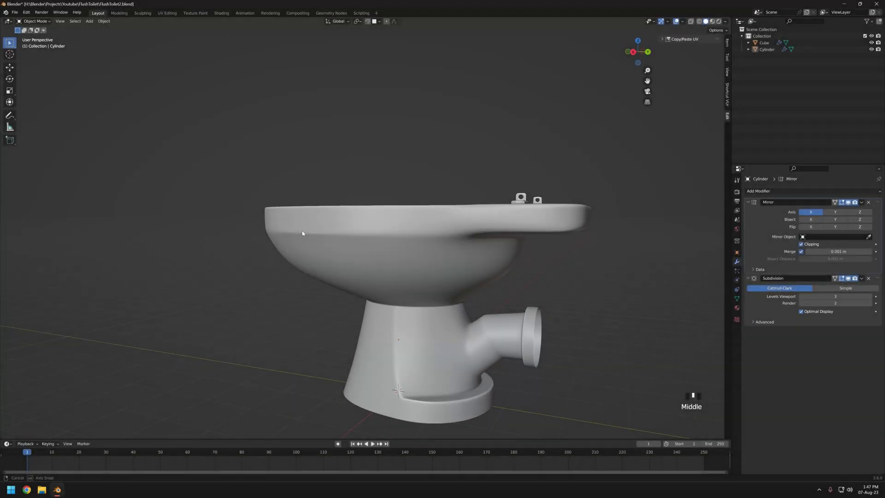
Duplicate the bowl's rim loop, raise it along Z, and separate it into a new object for the seat
{"action": "middle_click_drag", "start_coordinate": [314, 240], "coordinate": [549, 241]}
{"action": "scroll", "coordinate": [430, 252], "scroll_direction": "up", "scroll_amount": 3}
{"action": "key", "text": "shift+d"}
{"action": "key", "text": "z"}
{"action": "key", "text": "p"}
{"action": "left_click", "coordinate": [566, 248]}
{"action": "key", "text": "Tab"}
Extrude the separated rim loop, offset it with Shrink/Fatten into a flat ring, and reposition it above the bowl
{"action": "left_click", "coordinate": [460, 186]}
{"action": "key", "text": "Tab"}
{"action": "middle_click_drag", "start_coordinate": [449, 199], "coordinate": [486, 233]}
{"action": "key", "text": "e"}
{"action": "key", "text": "s"}
{"action": "right_click", "coordinate": [492, 201]}
{"action": "key", "text": "alt+s"}
{"action": "left_click", "coordinate": [514, 182]}
{"action": "scroll", "coordinate": [518, 184], "scroll_direction": "down", "scroll_amount": 4}
{"action": "key", "text": "g"}
{"action": "left_click", "coordinate": [508, 210]}
Adjust the seat ring's width with Shrink/Fatten and scale its inner edge loop to 0.955
{"action": "right_click", "coordinate": [482, 244]}
{"action": "key", "text": "s"}
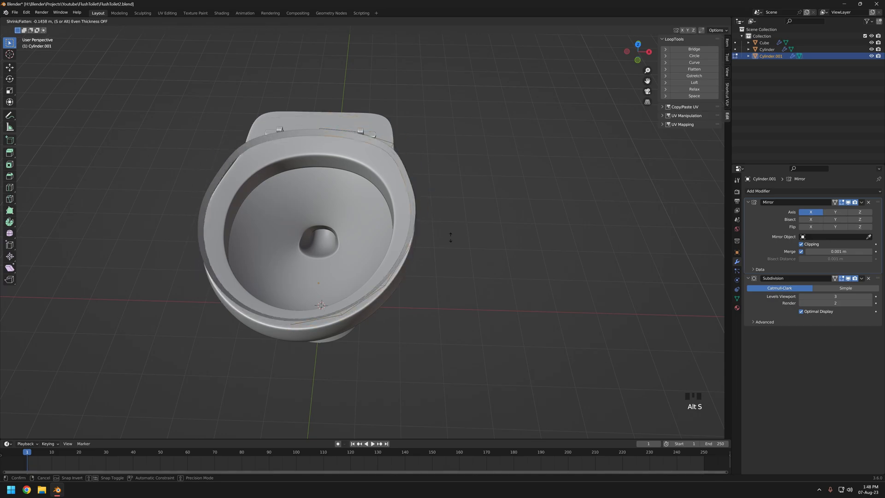
{"action": "middle_click_drag", "start_coordinate": [442, 238], "coordinate": [438, 203]}
{"action": "left_click", "coordinate": [486, 225]}
{"action": "middle_click_drag", "start_coordinate": [485, 226], "coordinate": [254, 267]}
{"action": "middle_click_drag", "start_coordinate": [376, 257], "coordinate": [509, 263]}
{"action": "key", "text": "s"}
{"action": "left_click", "coordinate": [500, 262]}
Isolate the seat ring in local view and move an outer rear vertex about 0.099 m along X with smooth proportional editing
{"action": "key", "text": "KP_7"}
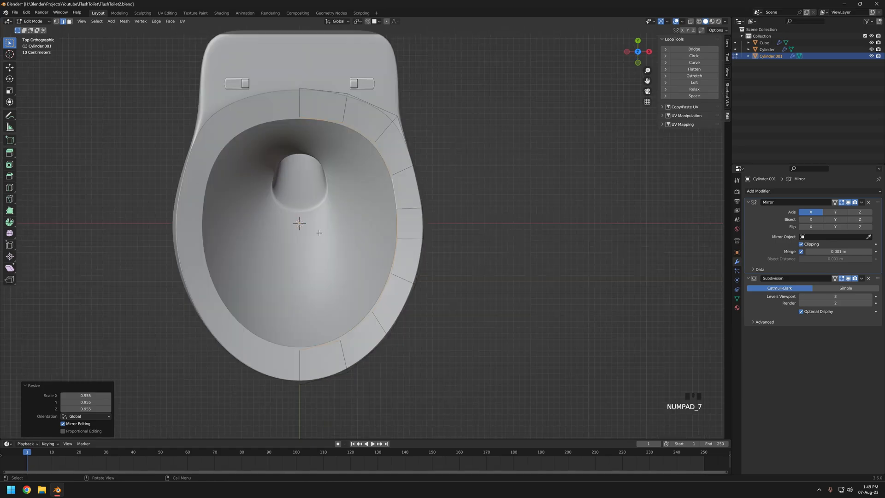
{"action": "left_click", "coordinate": [544, 233]}
{"action": "middle_click_drag", "start_coordinate": [544, 233], "coordinate": [498, 245]}
{"action": "scroll", "coordinate": [375, 147], "scroll_direction": "up", "scroll_amount": 6}
{"action": "scroll", "coordinate": [369, 258], "scroll_direction": "down", "scroll_amount": 6}
{"action": "key", "text": "KP_Divide"}
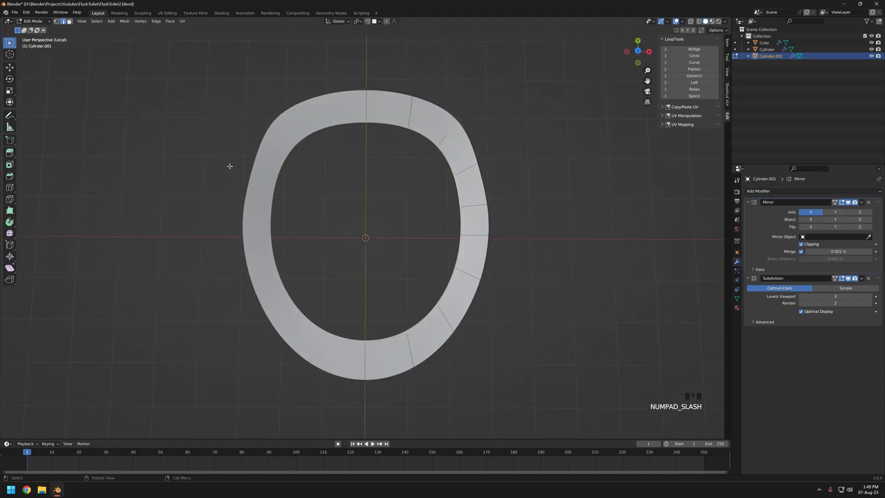
{"action": "left_click", "coordinate": [530, 175]}
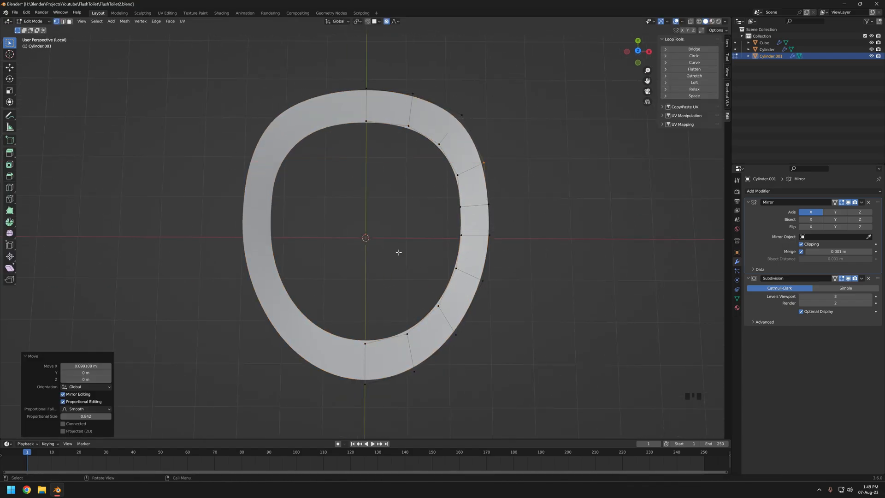
Flatten the ring's rear outer vertices, move its side outer vertices outward along X with proportional editing, and leave local view
{"action": "left_click_drag", "start_coordinate": [348, 79], "coordinate": [430, 103]}
{"action": "key", "text": "s"}
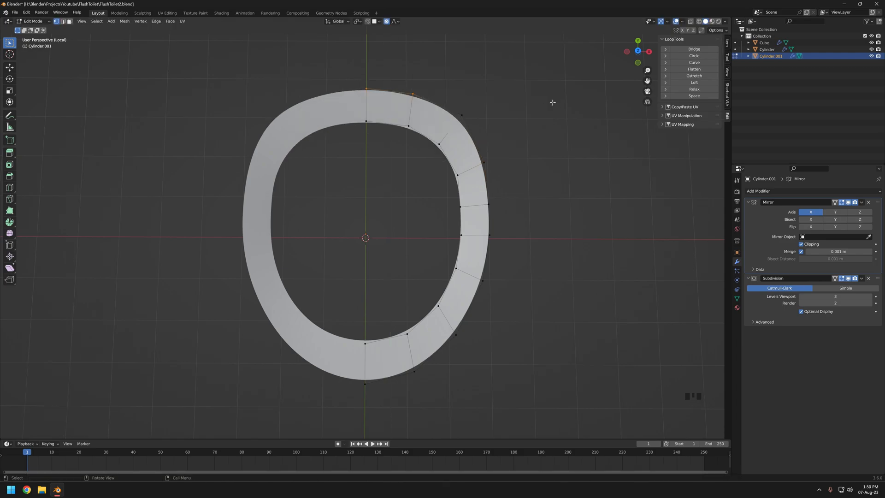
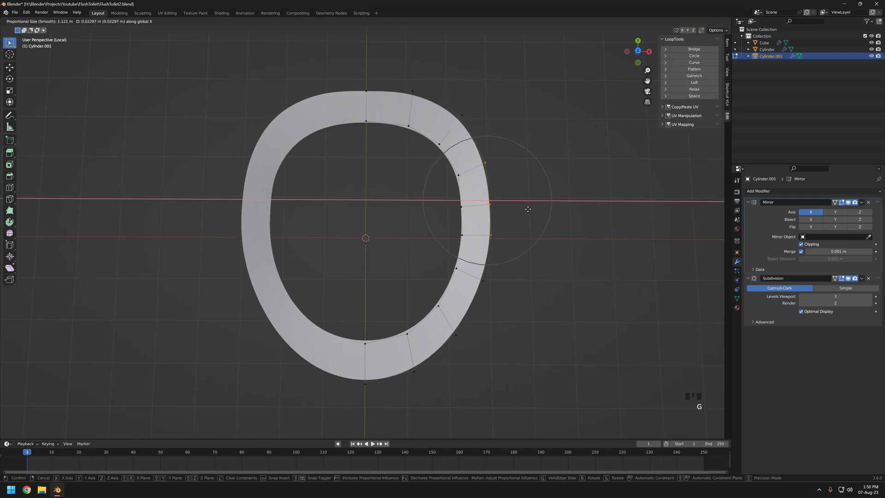
{"action": "left_click", "coordinate": [502, 303]}
{"action": "left_click", "coordinate": [511, 310]}
{"action": "key", "text": "Tab"}
{"action": "scroll", "coordinate": [496, 290], "scroll_direction": "down", "scroll_amount": 3}
{"action": "key", "text": "KP_Divide"}
{"action": "scroll", "coordinate": [376, 221], "scroll_direction": "up", "scroll_amount": 4}
{"action": "scroll", "coordinate": [423, 229], "scroll_direction": "down", "scroll_amount": 4}
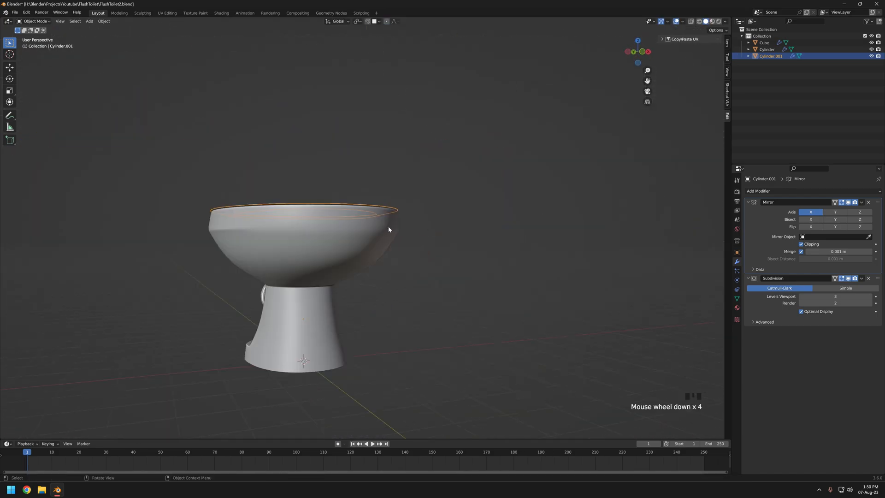
Isolate the seat ring and add supporting loop cuts near its inner and outer edges, sliding the outer one to factor 0.689
{"action": "middle_click_drag", "start_coordinate": [424, 226], "coordinate": [401, 237]}
{"action": "scroll", "coordinate": [454, 254], "scroll_direction": "up", "scroll_amount": 3}
{"action": "key", "text": "KP_Divide"}
{"action": "key", "text": "Tab"}
{"action": "middle_click_drag", "start_coordinate": [455, 253], "coordinate": [386, 122]}
{"action": "left_click", "coordinate": [431, 164]}
{"action": "scroll", "coordinate": [447, 195], "scroll_direction": "up", "scroll_amount": 3}
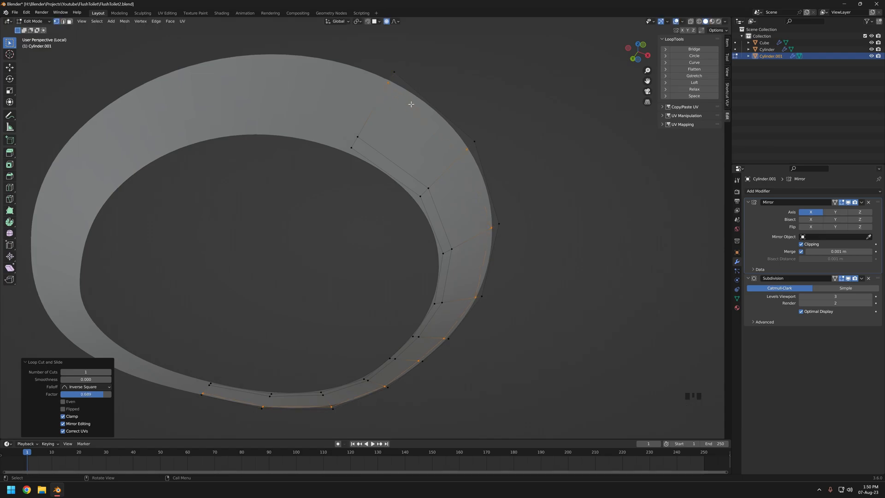
Select the narrow inner and outer face strips on the seat ring's underside and extrude them about 0.062 m
{"action": "key", "text": "3"}
{"action": "left_click", "coordinate": [431, 121]}
{"action": "middle_click_drag", "start_coordinate": [431, 124], "coordinate": [401, 181]}
{"action": "left_click", "coordinate": [537, 293], "text": "ctrl"}
{"action": "middle_click_drag", "start_coordinate": [539, 268], "coordinate": [523, 184]}
{"action": "left_click", "coordinate": [535, 154], "text": "shift"}
{"action": "left_click", "coordinate": [423, 229], "text": "ctrl+shift"}
{"action": "left_click", "coordinate": [299, 240], "text": "ctrl+shift"}
{"action": "middle_click_drag", "start_coordinate": [461, 262], "coordinate": [560, 304]}
{"action": "scroll", "coordinate": [535, 286], "scroll_direction": "up", "scroll_amount": 3}
{"action": "key", "text": "e"}
{"action": "left_click", "coordinate": [583, 306]}
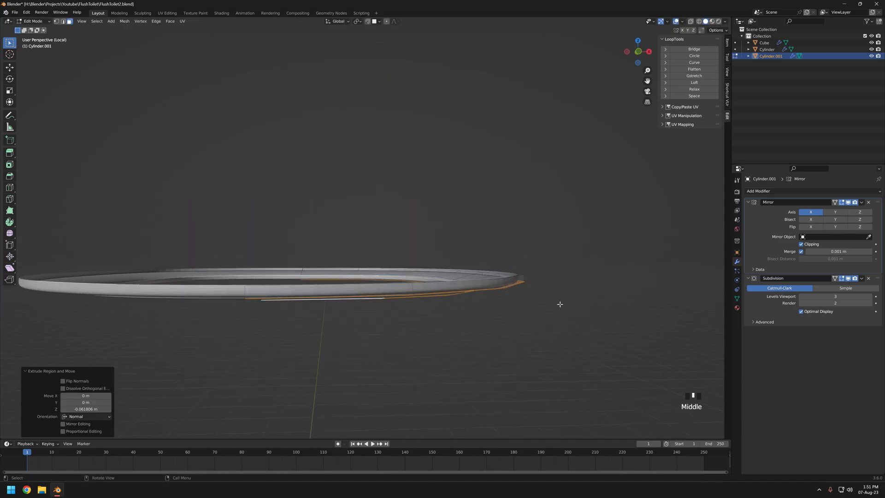
Select the lower edge loop on the inner lip beneath the seat ring and crease it
{"action": "left_click", "coordinate": [562, 309]}
{"action": "middle_click_drag", "start_coordinate": [436, 287], "coordinate": [405, 301]}
{"action": "key", "text": "2"}
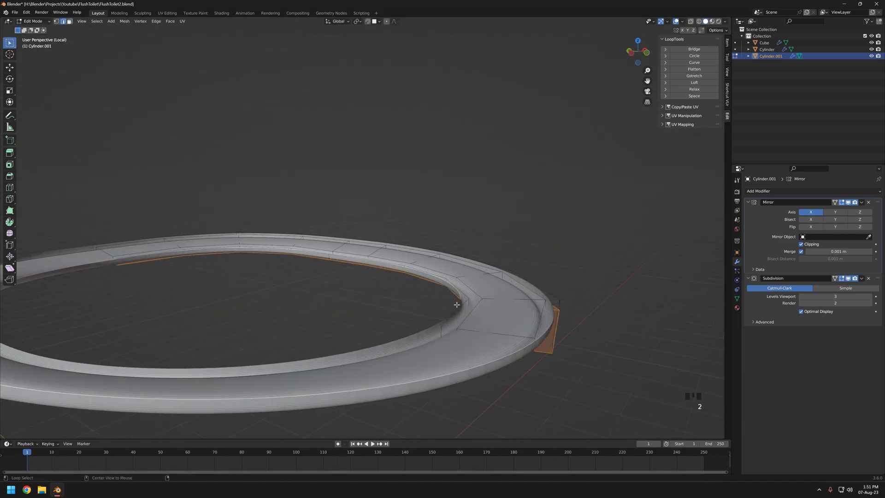
{"action": "middle_click_drag", "start_coordinate": [559, 296], "coordinate": [502, 261]}
{"action": "right_click", "coordinate": [537, 306]}
{"action": "left_click", "coordinate": [537, 305]}
{"action": "scroll", "coordinate": [502, 261], "scroll_direction": "up", "scroll_amount": 2}
{"action": "left_click", "coordinate": [397, 217], "text": "alt"}
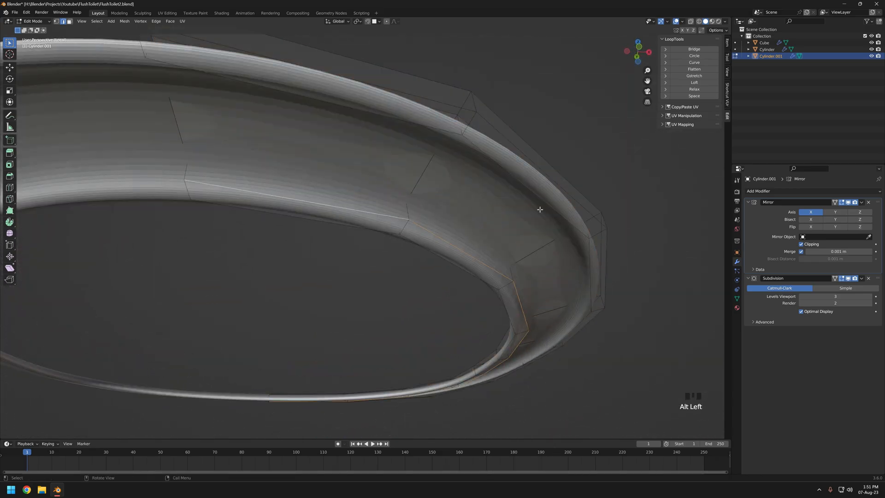
{"action": "left_click_drag", "start_coordinate": [687, 122], "coordinate": [695, 122]}
Add an edge crease to the two neighbouring edge loops of the seat ring's inner lip
{"action": "middle_click_drag", "start_coordinate": [450, 258], "coordinate": [523, 255]}
{"action": "left_click", "coordinate": [566, 249], "text": "alt"}
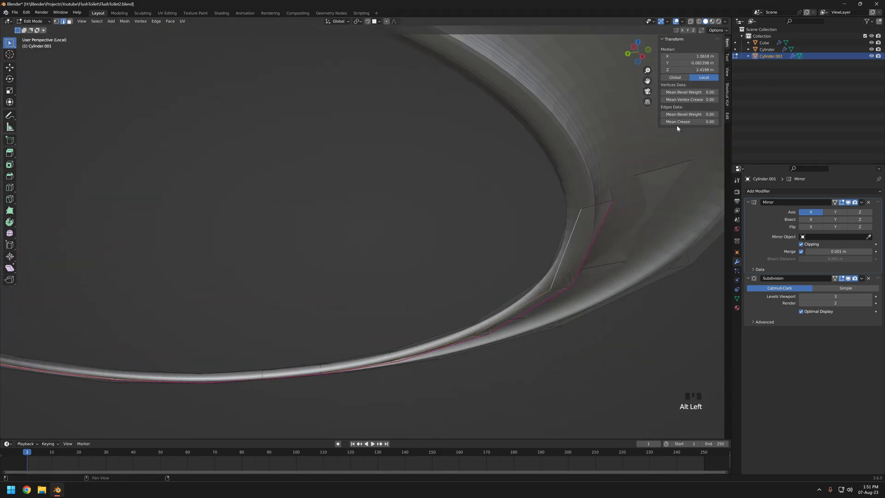
{"action": "left_click_drag", "start_coordinate": [691, 122], "coordinate": [696, 121]}
{"action": "scroll", "coordinate": [530, 218], "scroll_direction": "down", "scroll_amount": 3}
{"action": "middle_click_drag", "start_coordinate": [528, 219], "coordinate": [504, 213]}
{"action": "left_click", "coordinate": [558, 211], "text": "alt"}
{"action": "left_click_drag", "start_coordinate": [686, 122], "coordinate": [705, 121]}
Add a loop cut around the seat ring, slide it into place, and crease the adjacent lengthwise edge loop
{"action": "middle_click_drag", "start_coordinate": [507, 217], "coordinate": [513, 203]}
{"action": "left_click", "coordinate": [495, 236]}
{"action": "middle_click_drag", "start_coordinate": [495, 237], "coordinate": [461, 253]}
{"action": "key", "text": "ctrl+r"}
{"action": "left_click", "coordinate": [395, 232]}
{"action": "left_click", "coordinate": [393, 241]}
{"action": "scroll", "coordinate": [461, 253], "scroll_direction": "up", "scroll_amount": 5}
{"action": "left_click", "coordinate": [438, 215], "text": "alt"}
{"action": "middle_click_drag", "start_coordinate": [439, 216], "coordinate": [521, 212]}
{"action": "key", "text": "z"}
{"action": "left_click_drag", "start_coordinate": [689, 122], "coordinate": [694, 122]}
Select one more lengthwise edge loop on the seat ring in wireframe and raise its mean crease
{"action": "middle_click_drag", "start_coordinate": [581, 191], "coordinate": [573, 212]}
{"action": "key", "text": "shift+z"}
{"action": "left_click", "coordinate": [556, 196], "text": "alt"}
{"action": "key", "text": "shift+z"}
{"action": "left_click_drag", "start_coordinate": [689, 121], "coordinate": [703, 122]}
Add a centred loop cut along the seat ring's top surface and raise it about 0.021 m along Z
{"action": "middle_click_drag", "start_coordinate": [537, 189], "coordinate": [534, 233]}
{"action": "key", "text": "ctrl+r"}
{"action": "left_click", "coordinate": [537, 306]}
{"action": "right_click", "coordinate": [538, 306]}
{"action": "key", "text": "z"}
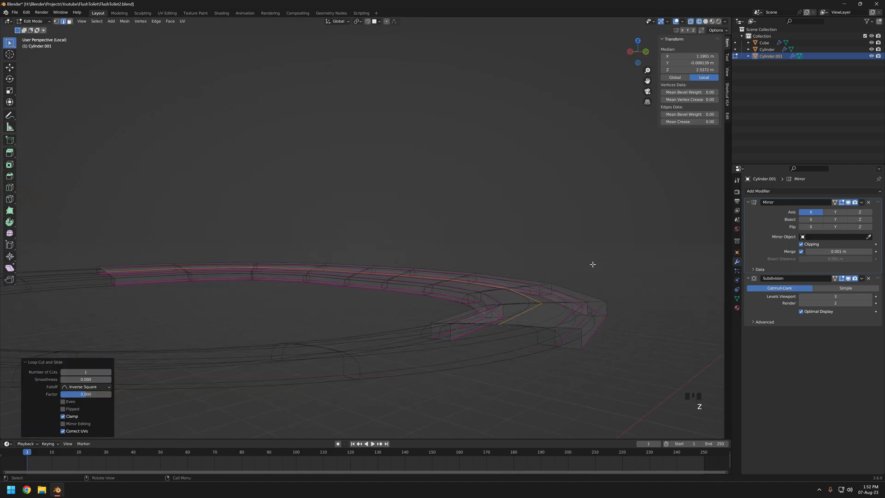
{"action": "key", "text": "z"}
{"action": "key", "text": "g"}
{"action": "key", "text": "z"}
{"action": "left_click", "coordinate": [623, 241]}
Return to Object Mode and shade the seat ring smooth
{"action": "middle_click_drag", "start_coordinate": [623, 242], "coordinate": [503, 323]}
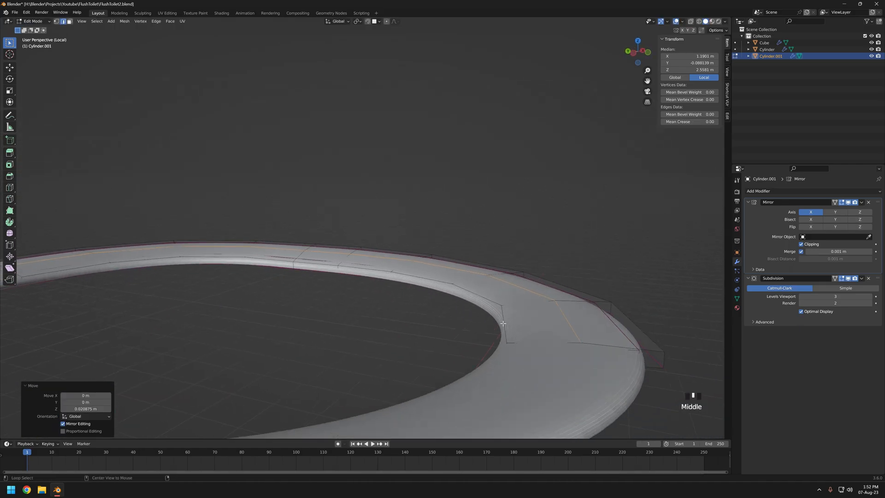
{"action": "middle_click_drag", "start_coordinate": [560, 343], "coordinate": [364, 318]}
{"action": "key", "text": "Tab"}
{"action": "right_click", "coordinate": [545, 330]}
{"action": "left_click", "coordinate": [543, 329]}
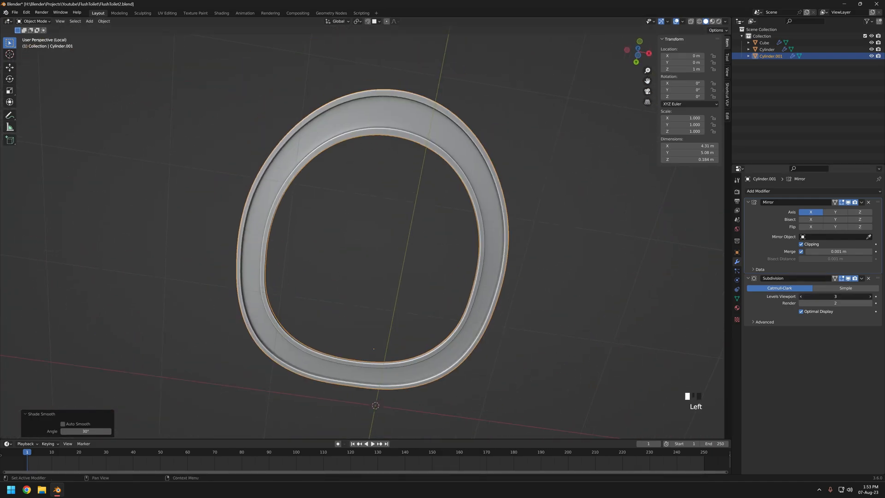
{"action": "double_click", "coordinate": [870, 297]}
Scale the seat ring's inner lip vertices to 0.975 with smooth proportional editing, and leave local view
{"action": "middle_click_drag", "start_coordinate": [544, 226], "coordinate": [365, 350]}
{"action": "scroll", "coordinate": [363, 264], "scroll_direction": "down", "scroll_amount": 3}
{"action": "middle_click_drag", "start_coordinate": [363, 263], "coordinate": [375, 296]}
{"action": "scroll", "coordinate": [364, 286], "scroll_direction": "up", "scroll_amount": 3}
{"action": "key", "text": "Tab"}
{"action": "key", "text": "shift+z"}
{"action": "key", "text": "1"}
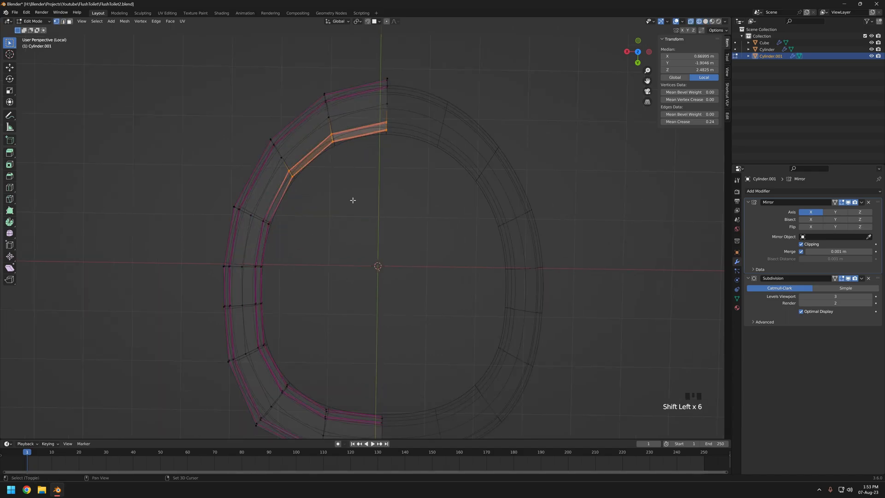
{"action": "scroll", "coordinate": [425, 317], "scroll_direction": "down", "scroll_amount": 2}
{"action": "key", "text": "o"}
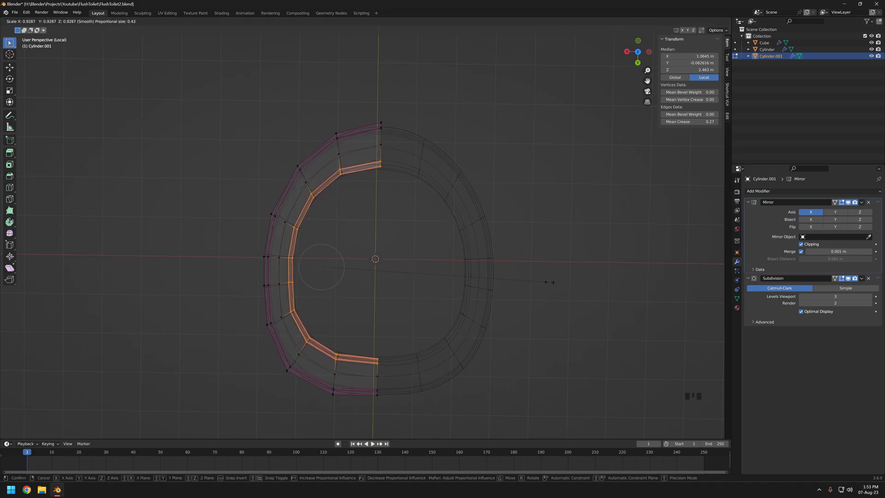
{"action": "left_click", "coordinate": [546, 282]}
{"action": "middle_click_drag", "start_coordinate": [546, 282], "coordinate": [406, 266]}
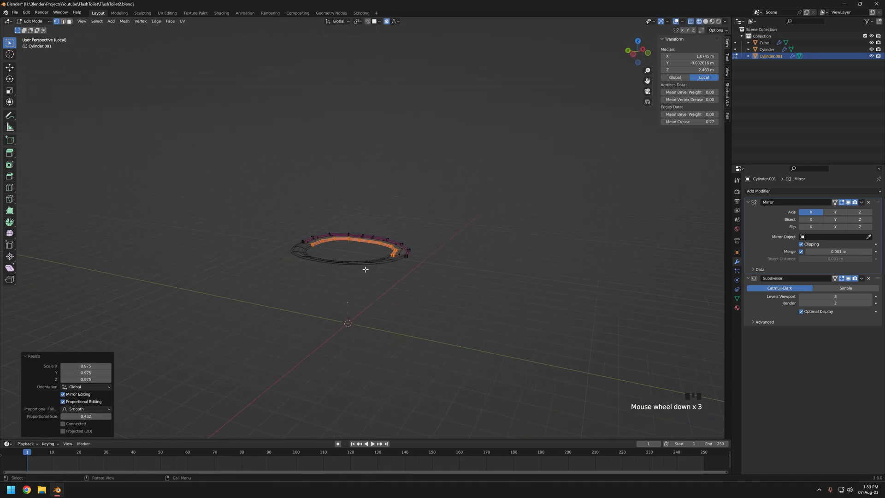
{"action": "key", "text": "Tab"}
{"action": "key", "text": "KP_Divide"}
In top wireframe view, move the inner lip vertices at the ring's rear side inward about 0.065 m with proportional editing
{"action": "key", "text": "z"}
{"action": "scroll", "coordinate": [419, 236], "scroll_direction": "up", "scroll_amount": 5}
{"action": "mouse_move", "coordinate": [447, 309]}
{"action": "middle_mouse_down"}
{"action": "mouse_move", "coordinate": [419, 236]}
{"action": "mouse_move", "coordinate": [369, 207]}
{"action": "mouse_move", "coordinate": [404, 248]}
{"action": "mouse_move", "coordinate": [393, 264]}
{"action": "mouse_move", "coordinate": [349, 229]}
{"action": "mouse_move", "coordinate": [364, 238]}
{"action": "mouse_move", "coordinate": [372, 189]}
{"action": "middle_mouse_up"}
{"action": "scroll", "coordinate": [355, 210], "scroll_direction": "up", "scroll_amount": 4}
{"action": "key", "text": "Tab"}
{"action": "key", "text": "shift+z"}
{"action": "key", "text": "shift+z"}
{"action": "scroll", "coordinate": [361, 233], "scroll_direction": "down", "scroll_amount": 3}
{"action": "scroll", "coordinate": [369, 226], "scroll_direction": "up", "scroll_amount": 4}
{"action": "key", "text": "shift+z"}
{"action": "left_click_drag", "start_coordinate": [369, 159], "coordinate": [409, 217]}
{"action": "key", "text": "shift+z"}
{"action": "scroll", "coordinate": [405, 235], "scroll_direction": "down", "scroll_amount": 6}
{"action": "middle_click_drag", "start_coordinate": [401, 240], "coordinate": [360, 240]}
{"action": "key", "text": "KP_7"}
{"action": "key", "text": "shift+z"}
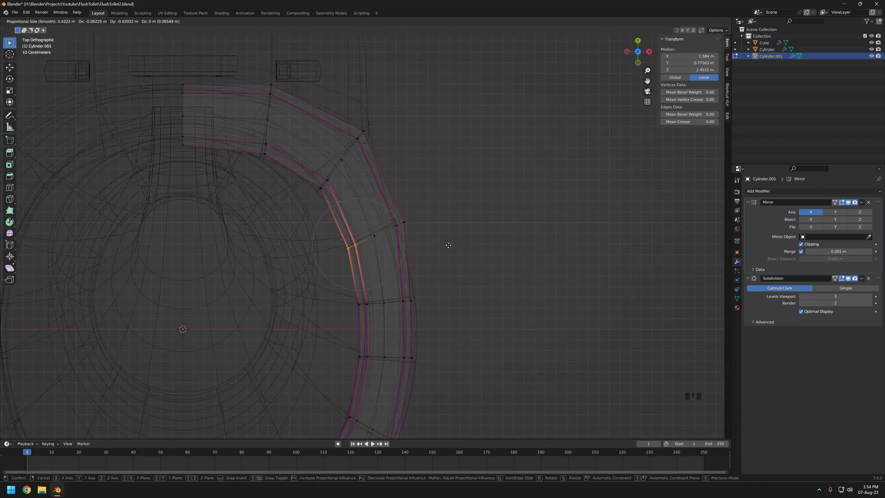
{"action": "left_click", "coordinate": [450, 247]}
Move the middle inner side vertices of the seat ring about 0.025 m inward along X with proportional editing, and leave Edit Mode
{"action": "key", "text": "Tab"}
{"action": "key", "text": "shift+z"}
{"action": "scroll", "coordinate": [371, 289], "scroll_direction": "down", "scroll_amount": 5}
{"action": "mouse_move", "coordinate": [372, 288]}
{"action": "middle_mouse_down"}
{"action": "mouse_move", "coordinate": [356, 227]}
{"action": "mouse_move", "coordinate": [304, 286]}
{"action": "mouse_move", "coordinate": [327, 295]}
{"action": "middle_mouse_up"}
{"action": "scroll", "coordinate": [304, 286], "scroll_direction": "up", "scroll_amount": 5}
{"action": "key", "text": "Tab"}
{"action": "scroll", "coordinate": [322, 281], "scroll_direction": "down", "scroll_amount": 5}
{"action": "key", "text": "shift+z"}
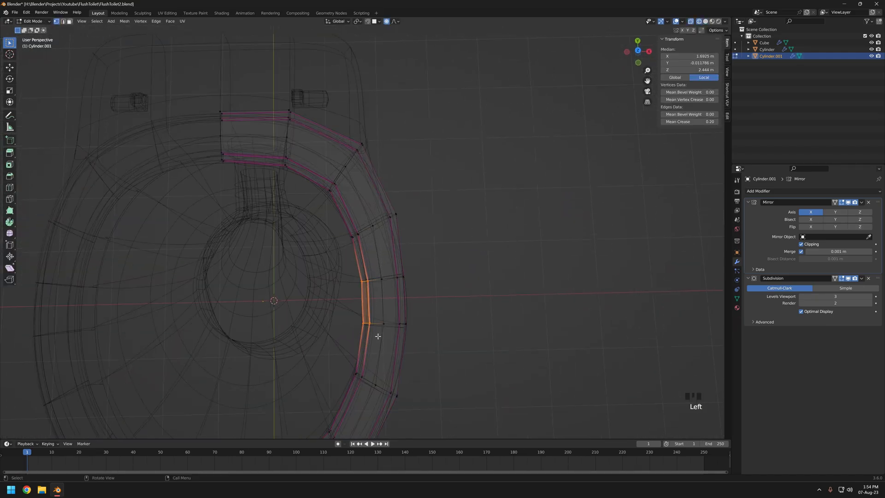
{"action": "left_click", "coordinate": [470, 312]}
{"action": "key", "text": "Tab"}
{"action": "scroll", "coordinate": [414, 308], "scroll_direction": "down", "scroll_amount": 5}
{"action": "middle_click_drag", "start_coordinate": [413, 308], "coordinate": [427, 279], "text": "shift"}
{"action": "key", "text": "shift+z"}
{"action": "scroll", "coordinate": [424, 295], "scroll_direction": "up", "scroll_amount": 3}
{"action": "mouse_move", "coordinate": [417, 337]}
{"action": "middle_mouse_down"}
{"action": "mouse_move", "coordinate": [428, 263]}
{"action": "mouse_move", "coordinate": [492, 184]}
{"action": "middle_mouse_up"}
{"action": "scroll", "coordinate": [491, 184], "scroll_direction": "up", "scroll_amount": 3}
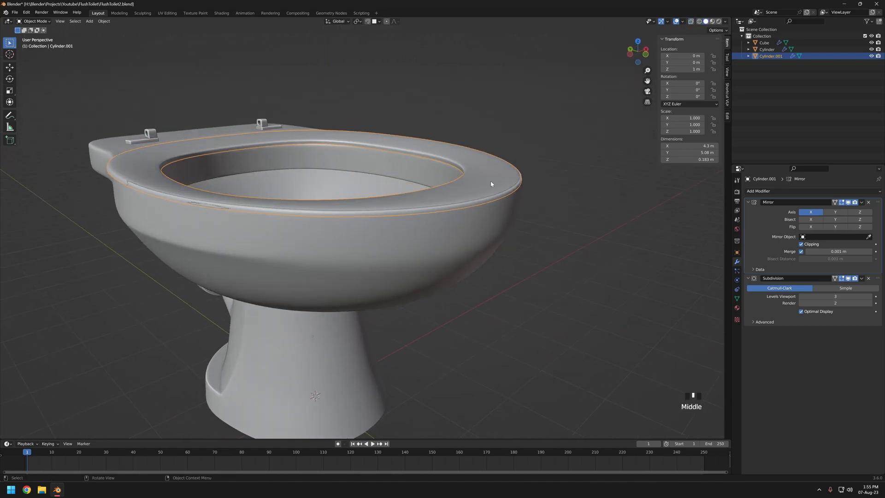
Select the seat ring's upper outer edge loop and adjust its mean crease
{"action": "left_click", "coordinate": [505, 228]}
{"action": "key", "text": "Tab"}
{"action": "scroll", "coordinate": [505, 227], "scroll_direction": "up", "scroll_amount": 5}
{"action": "middle_click_drag", "start_coordinate": [505, 228], "coordinate": [509, 219]}
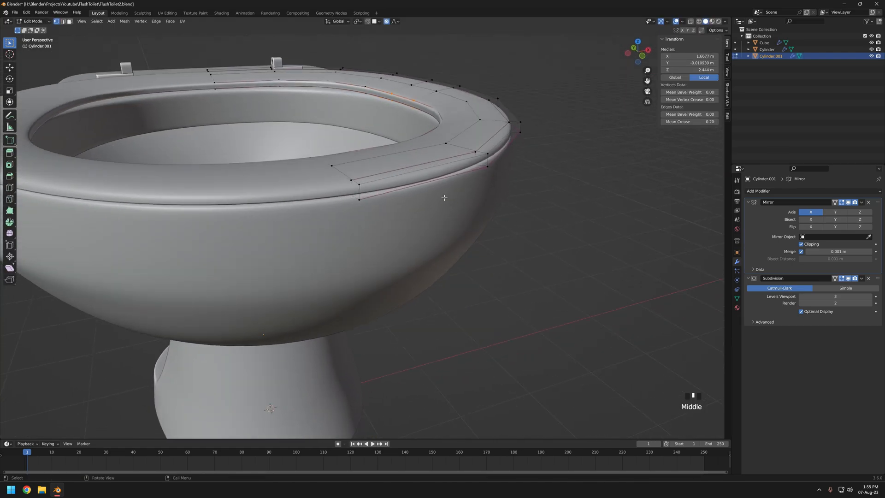
{"action": "middle_click_drag", "start_coordinate": [477, 142], "coordinate": [553, 152]}
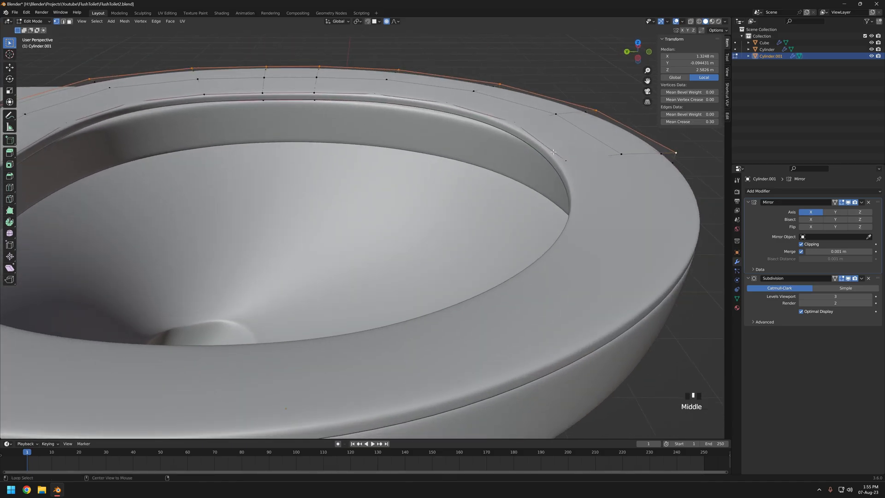
{"action": "key", "text": "Return"}
Raise the whole seat ring along Z to about 1.05 m so it sits just above the bowl rim
{"action": "scroll", "coordinate": [507, 208], "scroll_direction": "down", "scroll_amount": 5}
{"action": "middle_click_drag", "start_coordinate": [424, 225], "coordinate": [444, 190]}
{"action": "key", "text": "Tab"}
{"action": "scroll", "coordinate": [461, 180], "scroll_direction": "up", "scroll_amount": 2}
{"action": "key", "text": "g"}
{"action": "key", "text": "z"}
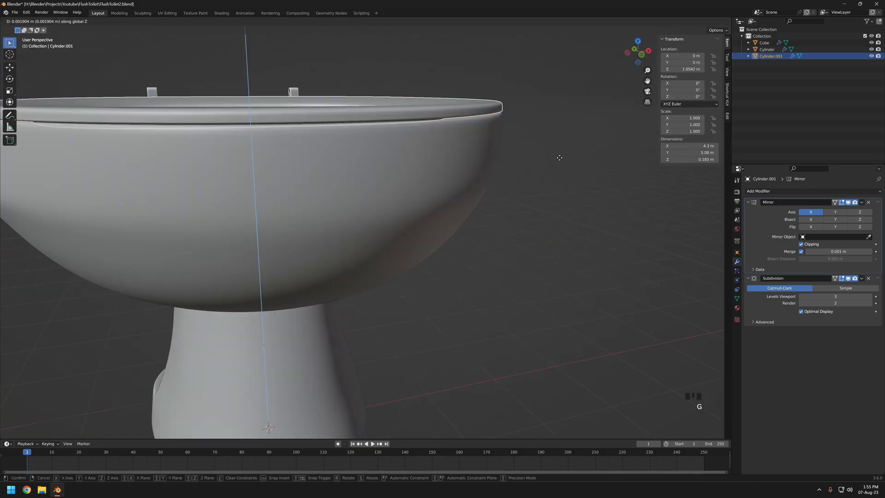
{"action": "left_click", "coordinate": [556, 161]}
Select the vertices of the seat ring's inner lip in wireframe, move them along Z, and leave Edit Mode
{"action": "scroll", "coordinate": [562, 154], "scroll_direction": "up", "scroll_amount": 5}
{"action": "middle_click_drag", "start_coordinate": [575, 142], "coordinate": [501, 245]}
{"action": "scroll", "coordinate": [500, 245], "scroll_direction": "down", "scroll_amount": 6}
{"action": "left_click", "coordinate": [405, 245]}
{"action": "key", "text": "Tab"}
{"action": "key", "text": "shift+z"}
{"action": "middle_click_drag", "start_coordinate": [400, 247], "coordinate": [297, 286]}
{"action": "left_click_drag", "start_coordinate": [263, 274], "coordinate": [353, 253]}
{"action": "middle_click_drag", "start_coordinate": [357, 251], "coordinate": [313, 230]}
{"action": "left_click_drag", "start_coordinate": [375, 199], "coordinate": [399, 215], "text": "shift"}
{"action": "middle_click_drag", "start_coordinate": [400, 217], "coordinate": [344, 218]}
{"action": "left_click_drag", "start_coordinate": [331, 221], "coordinate": [361, 241], "text": "shift"}
{"action": "middle_click_drag", "start_coordinate": [364, 242], "coordinate": [340, 252]}
{"action": "left_click_drag", "start_coordinate": [375, 225], "coordinate": [405, 251], "text": "shift"}
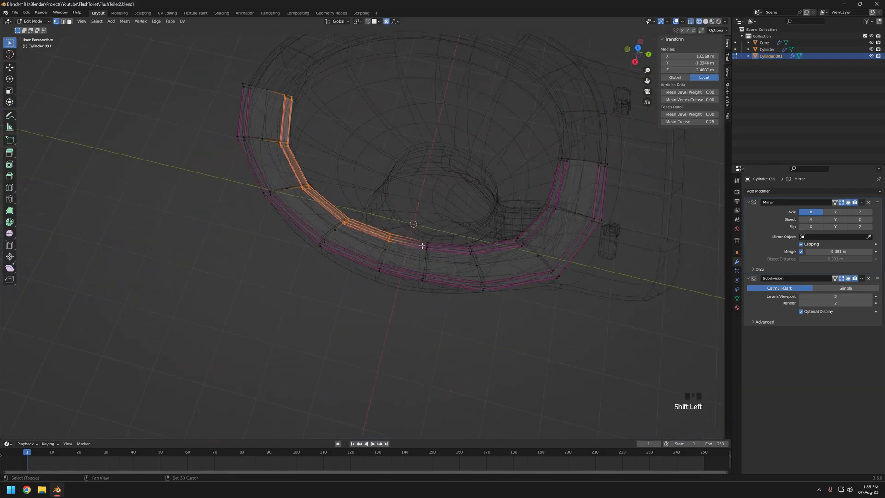
{"action": "middle_click_drag", "start_coordinate": [501, 249], "coordinate": [364, 260]}
{"action": "left_click_drag", "start_coordinate": [391, 263], "coordinate": [426, 290], "text": "shift"}
{"action": "key", "text": "z"}
{"action": "middle_click_drag", "start_coordinate": [442, 277], "coordinate": [369, 215]}
{"action": "key", "text": "g"}
{"action": "key", "text": "z"}
{"action": "key", "text": "z"}
{"action": "left_click", "coordinate": [369, 254]}
{"action": "middle_click_drag", "start_coordinate": [369, 254], "coordinate": [318, 276], "text": "shift"}
{"action": "scroll", "coordinate": [318, 258], "scroll_direction": "down", "scroll_amount": 9}
{"action": "key", "text": "Tab"}
Fine-tune the inner lip's height along Z in Edit Mode and return to Object Mode
{"action": "middle_click_drag", "start_coordinate": [332, 225], "coordinate": [193, 208]}
{"action": "scroll", "coordinate": [395, 209], "scroll_direction": "up", "scroll_amount": 4}
{"action": "middle_click_drag", "start_coordinate": [395, 209], "coordinate": [203, 226], "text": "shift"}
{"action": "middle_click_drag", "start_coordinate": [666, 203], "coordinate": [539, 198]}
{"action": "key", "text": "Escape"}
{"action": "key", "text": "Tab"}
{"action": "key", "text": "g"}
{"action": "key", "text": "z"}
{"action": "left_click", "coordinate": [613, 182]}
{"action": "key", "text": "Tab"}
Select the edge loop along the middle of the seat ring's top surface and move it along Z
{"action": "left_click", "coordinate": [406, 263]}
{"action": "key", "text": "Tab"}
{"action": "key", "text": "z"}
{"action": "middle_click_drag", "start_coordinate": [395, 259], "coordinate": [332, 258]}
{"action": "mouse_move", "coordinate": [483, 216]}
{"action": "middle_mouse_down", "text": "shift"}
{"action": "mouse_move", "coordinate": [377, 234]}
{"action": "mouse_move", "coordinate": [383, 244]}
{"action": "mouse_move", "coordinate": [320, 237]}
{"action": "mouse_move", "coordinate": [400, 243]}
{"action": "middle_mouse_up", "text": "shift"}
{"action": "left_click", "coordinate": [368, 238], "text": "alt+shift"}
{"action": "left_click", "coordinate": [367, 241], "text": "alt+shift"}
{"action": "scroll", "coordinate": [383, 245], "scroll_direction": "up", "scroll_amount": 3}
{"action": "key", "text": "z"}
{"action": "mouse_move", "coordinate": [417, 243]}
{"action": "middle_mouse_down"}
{"action": "mouse_move", "coordinate": [450, 243]}
{"action": "mouse_move", "coordinate": [445, 226]}
{"action": "mouse_move", "coordinate": [378, 264]}
{"action": "middle_mouse_up"}
{"action": "key", "text": "g"}
{"action": "key", "text": "z"}
{"action": "left_click", "coordinate": [460, 230]}
Isolate the seat ring to examine its smoothed shape, and return to the full model in Object Mode
{"action": "key", "text": "KP_Divide"}
{"action": "scroll", "coordinate": [375, 264], "scroll_direction": "up", "scroll_amount": 3}
{"action": "key", "text": "z"}
{"action": "key", "text": "z"}
{"action": "mouse_move", "coordinate": [456, 222]}
{"action": "middle_mouse_down"}
{"action": "mouse_move", "coordinate": [365, 224]}
{"action": "mouse_move", "coordinate": [348, 194]}
{"action": "mouse_move", "coordinate": [442, 231]}
{"action": "middle_mouse_up"}
{"action": "key", "text": "Tab"}
{"action": "key", "text": "KP_Divide"}
{"action": "left_click", "coordinate": [372, 217]}
{"action": "scroll", "coordinate": [372, 217], "scroll_direction": "up", "scroll_amount": 5}
{"action": "middle_click_drag", "start_coordinate": [372, 217], "coordinate": [424, 229]}
{"action": "middle_click_drag", "start_coordinate": [368, 240], "coordinate": [375, 279], "text": "shift"}
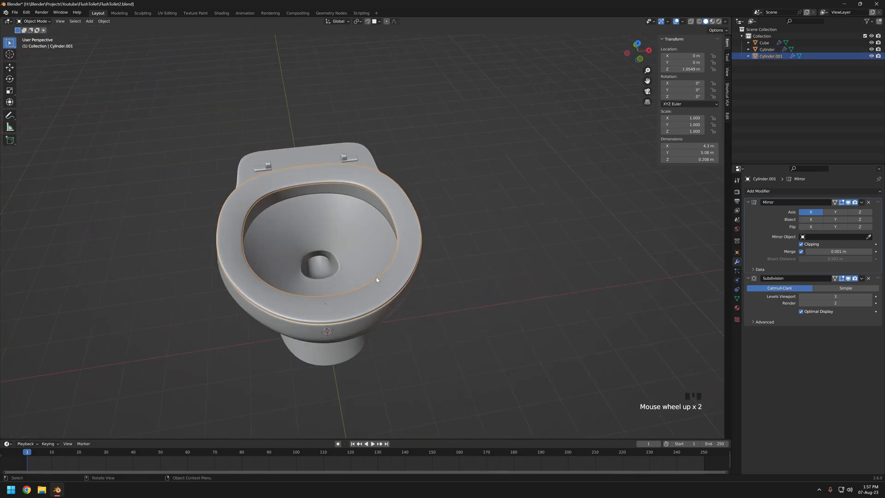
Raise the middle loop on the seat ring's top surface about 0.014 m along Z
{"action": "key", "text": "Tab"}
{"action": "scroll", "coordinate": [376, 280], "scroll_direction": "up", "scroll_amount": 3}
{"action": "middle_click_drag", "start_coordinate": [559, 272], "coordinate": [595, 271]}
{"action": "key", "text": "g"}
{"action": "key", "text": "z"}
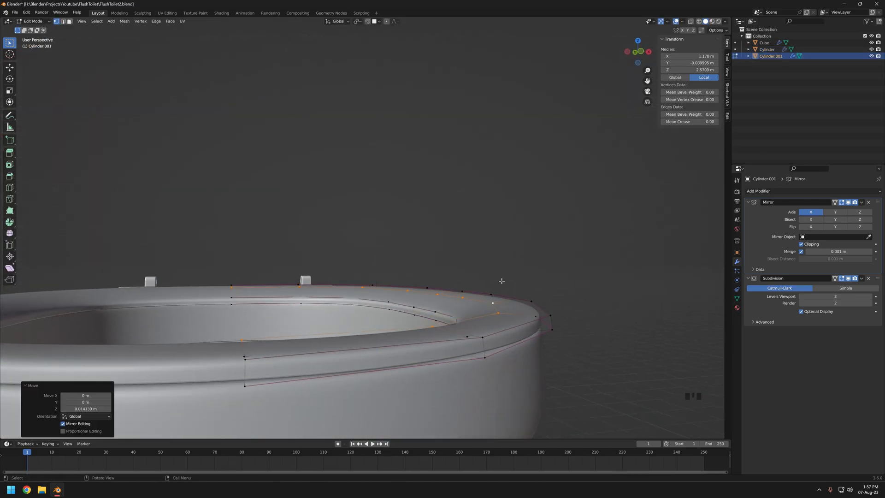
In wireframe, select the vertices at the seat ring's rear outer corner beside the hinge, reposition them, and leave Edit Mode
{"action": "scroll", "coordinate": [523, 286], "scroll_direction": "down", "scroll_amount": 4}
{"action": "middle_click_drag", "start_coordinate": [523, 286], "coordinate": [341, 363]}
{"action": "scroll", "coordinate": [410, 306], "scroll_direction": "up", "scroll_amount": 5}
{"action": "key", "text": "z"}
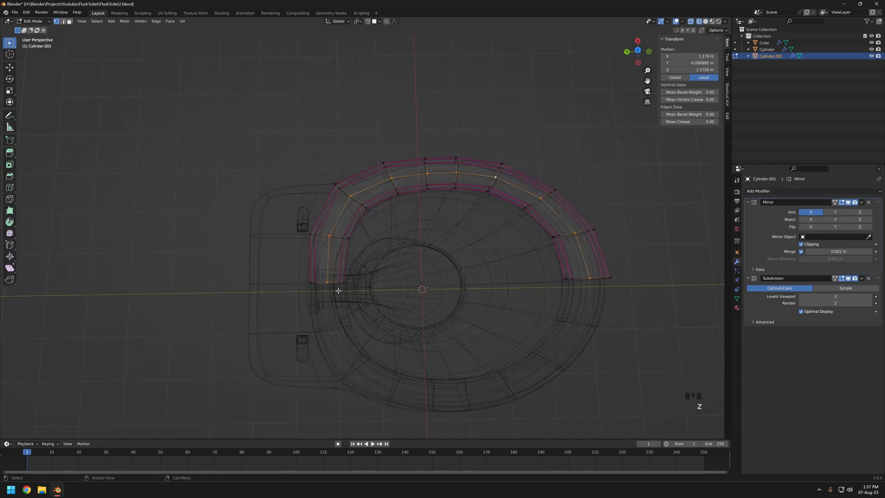
{"action": "key", "text": "z"}
{"action": "left_click", "coordinate": [418, 290]}
{"action": "scroll", "coordinate": [387, 257], "scroll_direction": "up", "scroll_amount": 2}
{"action": "key", "text": "z"}
{"action": "left_click", "coordinate": [270, 244]}
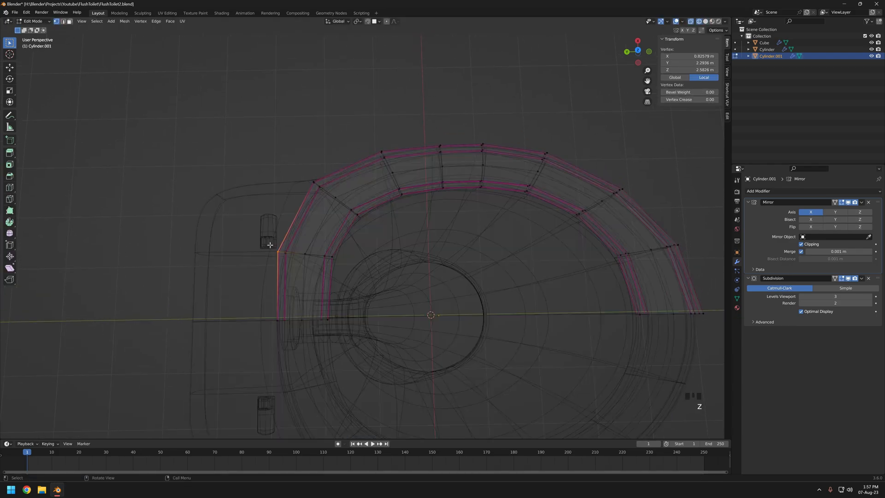
{"action": "left_click", "coordinate": [401, 299]}
{"action": "scroll", "coordinate": [400, 299], "scroll_direction": "down", "scroll_amount": 3}
{"action": "middle_click_drag", "start_coordinate": [401, 299], "coordinate": [400, 282], "text": "shift"}
{"action": "key", "text": "Tab"}
Raise the whole seat ring along Z to about 1.064 m
{"action": "middle_click_drag", "start_coordinate": [318, 318], "coordinate": [454, 249]}
{"action": "scroll", "coordinate": [454, 286], "scroll_direction": "up", "scroll_amount": 4}
{"action": "middle_click_drag", "start_coordinate": [443, 336], "coordinate": [340, 342]}
{"action": "key", "text": "g"}
{"action": "key", "text": "z"}
{"action": "left_click", "coordinate": [461, 340]}
{"action": "left_click", "coordinate": [346, 301]}
{"action": "scroll", "coordinate": [453, 333], "scroll_direction": "down", "scroll_amount": 9}
{"action": "middle_click_drag", "start_coordinate": [368, 301], "coordinate": [397, 294]}
{"action": "scroll", "coordinate": [320, 293], "scroll_direction": "up", "scroll_amount": 4}
{"action": "scroll", "coordinate": [398, 294], "scroll_direction": "down", "scroll_amount": 8}
In front wireframe view, select the seat ring's upper vertices while leaving its bottom edges unselected
{"action": "left_click", "coordinate": [397, 294]}
{"action": "scroll", "coordinate": [398, 293], "scroll_direction": "up", "scroll_amount": 5}
{"action": "mouse_move", "coordinate": [466, 277]}
{"action": "middle_mouse_down"}
{"action": "mouse_move", "coordinate": [538, 279]}
{"action": "mouse_move", "coordinate": [388, 283]}
{"action": "middle_mouse_up"}
{"action": "key", "text": "Tab"}
{"action": "mouse_move", "coordinate": [388, 283]}
{"action": "middle_mouse_down"}
{"action": "mouse_move", "coordinate": [386, 274]}
{"action": "mouse_move", "coordinate": [375, 278]}
{"action": "middle_mouse_up"}
{"action": "key", "text": "z"}
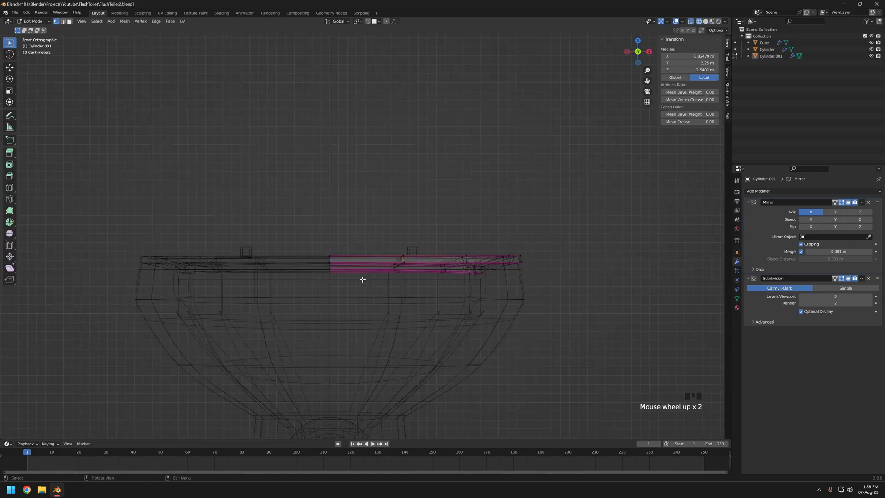
{"action": "left_click_drag", "start_coordinate": [250, 253], "coordinate": [523, 265]}
{"action": "key", "text": "z"}
{"action": "key", "text": "z"}
{"action": "mouse_move", "coordinate": [507, 286]}
{"action": "middle_mouse_down"}
{"action": "mouse_move", "coordinate": [439, 294]}
{"action": "mouse_move", "coordinate": [482, 299]}
{"action": "mouse_move", "coordinate": [471, 288]}
{"action": "mouse_move", "coordinate": [468, 300]}
{"action": "mouse_move", "coordinate": [247, 322]}
{"action": "middle_mouse_up"}
{"action": "scroll", "coordinate": [482, 299], "scroll_direction": "up", "scroll_amount": 4}
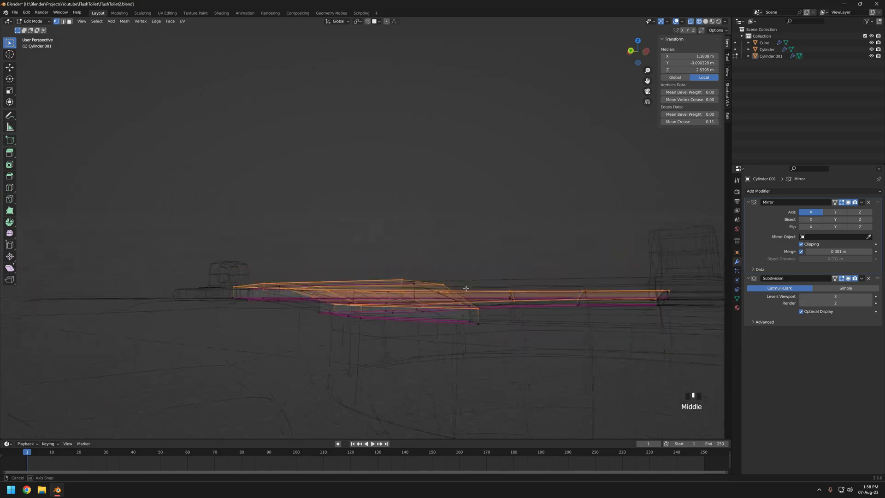
{"action": "middle_click_drag", "start_coordinate": [338, 264], "coordinate": [349, 276]}
{"action": "key", "text": "z"}
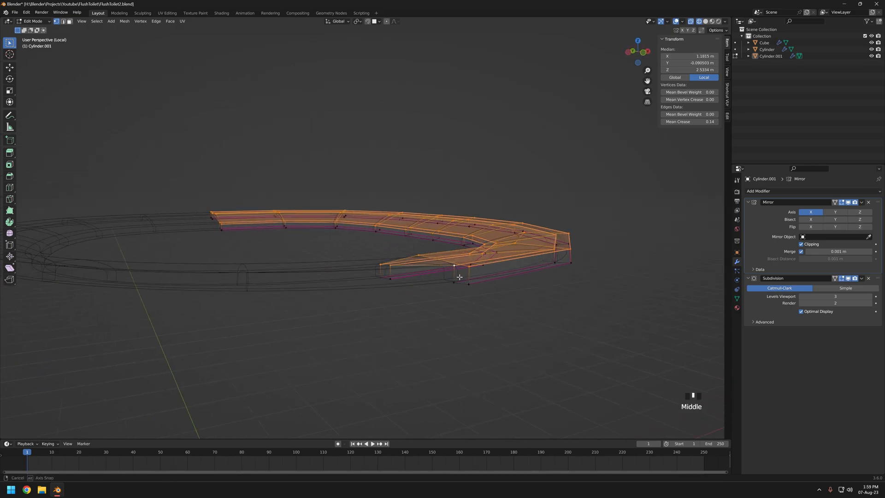
Move the selected upper vertices along Z to thicken the seat ring to about 0.274 m, and return to Object Mode
{"action": "middle_click_drag", "start_coordinate": [422, 276], "coordinate": [479, 279]}
{"action": "key", "text": "z"}
{"action": "key", "text": "KP_Divide"}
{"action": "middle_click_drag", "start_coordinate": [429, 322], "coordinate": [474, 330]}
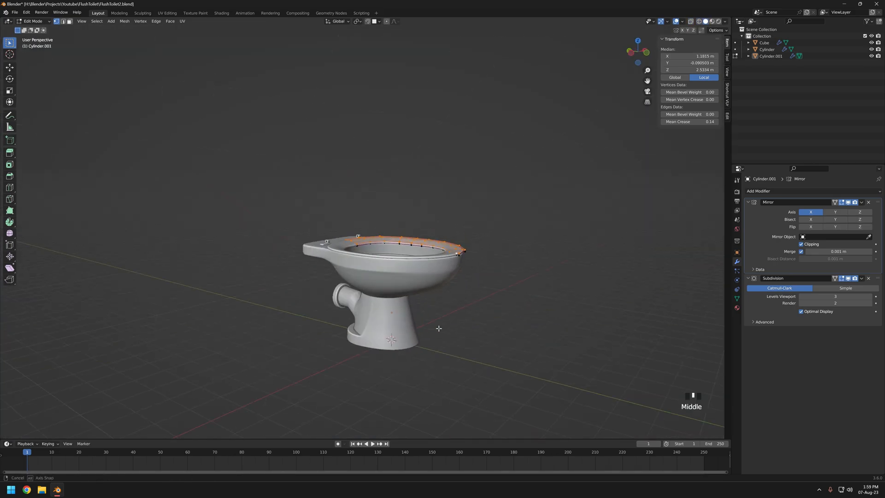
{"action": "scroll", "coordinate": [473, 330], "scroll_direction": "up", "scroll_amount": 6}
{"action": "middle_click_drag", "start_coordinate": [691, 302], "coordinate": [642, 298]}
{"action": "left_click", "coordinate": [649, 265]}
{"action": "scroll", "coordinate": [649, 264], "scroll_direction": "down", "scroll_amount": 5}
{"action": "middle_click_drag", "start_coordinate": [647, 267], "coordinate": [406, 327]}
{"action": "scroll", "coordinate": [546, 298], "scroll_direction": "up", "scroll_amount": 4}
{"action": "scroll", "coordinate": [545, 298], "scroll_direction": "down", "scroll_amount": 3}
{"action": "left_click", "coordinate": [565, 287]}
{"action": "key", "text": "Tab"}
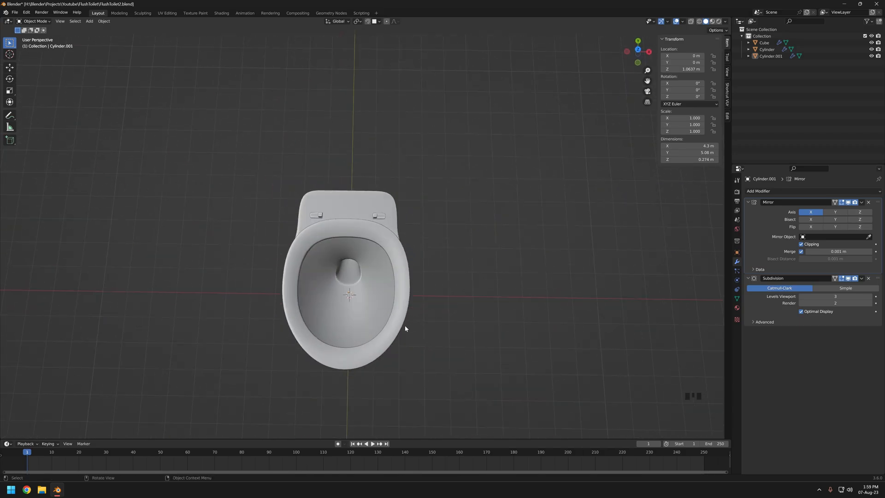
Add a cube, raise it along Z to about 6.11 m above the bowl, and scale it down to 0.062
{"action": "scroll", "coordinate": [361, 274], "scroll_direction": "up", "scroll_amount": 3}
{"action": "middle_click_drag", "start_coordinate": [361, 274], "coordinate": [342, 273]}
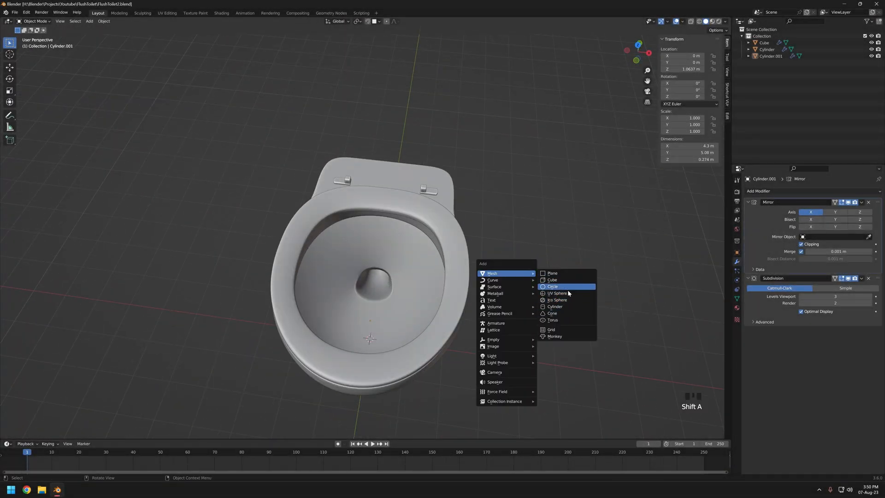
{"action": "left_click", "coordinate": [552, 280]}
{"action": "scroll", "coordinate": [485, 277], "scroll_direction": "down", "scroll_amount": 3}
{"action": "key", "text": "g"}
{"action": "key", "text": "z"}
{"action": "left_click", "coordinate": [463, 248]}
{"action": "middle_click_drag", "start_coordinate": [463, 247], "coordinate": [436, 219]}
{"action": "key", "text": "KP_7"}
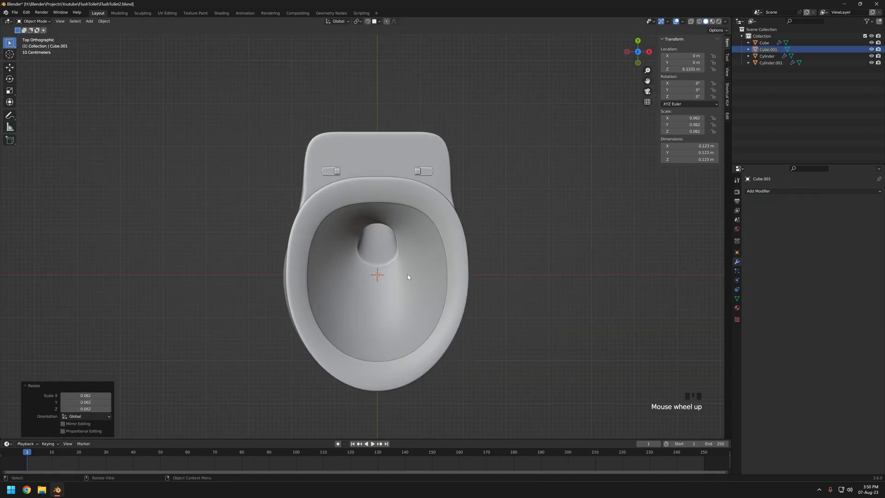
In Edit Mode, stretch the small cube by moving its side face about 0.454 m along X
{"action": "key", "text": "Tab"}
{"action": "scroll", "coordinate": [351, 259], "scroll_direction": "up", "scroll_amount": 4}
{"action": "left_click", "coordinate": [529, 284]}
{"action": "key", "text": "shift+z"}
{"action": "scroll", "coordinate": [525, 282], "scroll_direction": "down", "scroll_amount": 7}
{"action": "key", "text": "grave"}
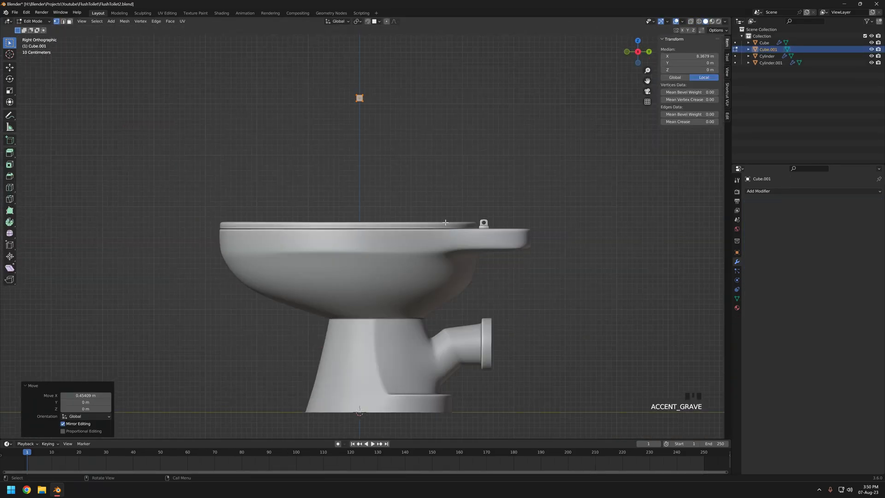
Shorten the bar to about 0.377 m and position it across the seat ring's side at about X 1.645 m
{"action": "middle_click_drag", "start_coordinate": [433, 217], "coordinate": [518, 257]}
{"action": "key", "text": "KP_7"}
{"action": "left_click", "coordinate": [507, 266]}
{"action": "scroll", "coordinate": [502, 265], "scroll_direction": "up", "scroll_amount": 4}
{"action": "mouse_move", "coordinate": [443, 256]}
{"action": "middle_mouse_down", "text": "shift"}
{"action": "mouse_move", "coordinate": [514, 289]}
{"action": "mouse_move", "coordinate": [452, 244]}
{"action": "middle_mouse_up", "text": "shift"}
Isolate the bar with the seat ring and lower it about 2.585 m along Z to the ring's underside
{"action": "left_click", "coordinate": [408, 258], "text": "shift"}
{"action": "key", "text": "KP_Divide"}
{"action": "left_click", "coordinate": [461, 129]}
{"action": "middle_click_drag", "start_coordinate": [512, 337], "coordinate": [506, 281]}
{"action": "key", "text": "KP_Decimal"}
{"action": "middle_click_drag", "start_coordinate": [518, 397], "coordinate": [518, 353]}
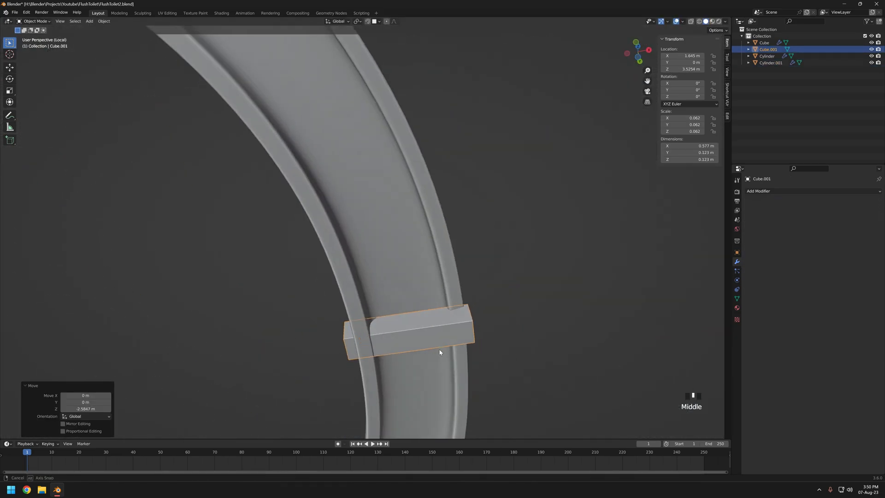
Fit the bar inside the ring's underside at about X 1.716 m, sized about 0.392 m along X and 0.066 m along Z
{"action": "key", "text": "x"}
{"action": "left_click", "coordinate": [453, 335]}
{"action": "middle_click_drag", "start_coordinate": [466, 341], "coordinate": [480, 370]}
{"action": "key", "text": "z"}
{"action": "left_click", "coordinate": [453, 330]}
Open the object context options for the flattened bar
{"action": "middle_click_drag", "start_coordinate": [453, 330], "coordinate": [443, 310]}
{"action": "scroll", "coordinate": [414, 277], "scroll_direction": "down", "scroll_amount": 2}
{"action": "right_click", "coordinate": [381, 238]}
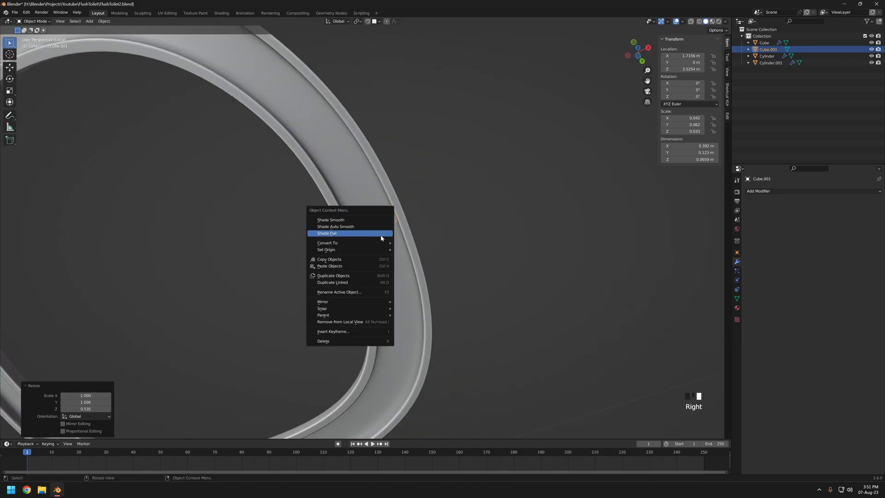
Increase the height of the small block under the toilet seat by scaling it along Z
{"action": "left_click", "coordinate": [425, 256]}
{"action": "scroll", "coordinate": [428, 252], "scroll_direction": "up", "scroll_amount": 2}
{"action": "scroll", "coordinate": [512, 288], "scroll_direction": "up", "scroll_amount": 2}
{"action": "middle_click_drag", "start_coordinate": [429, 251], "coordinate": [406, 295]}
{"action": "middle_click_drag", "start_coordinate": [405, 295], "coordinate": [384, 326]}
{"action": "scroll", "coordinate": [406, 328], "scroll_direction": "down", "scroll_amount": 1}
{"action": "left_click", "coordinate": [410, 289]}
{"action": "key", "text": "Tab"}
{"action": "key", "text": "shift+z"}
{"action": "key", "text": "Tab"}
{"action": "middle_click_drag", "start_coordinate": [387, 328], "coordinate": [408, 357]}
{"action": "key", "text": "shift+z"}
{"action": "left_click", "coordinate": [402, 326]}
{"action": "key", "text": "s"}
{"action": "key", "text": "z"}
{"action": "left_click", "coordinate": [534, 383]}
Scale the small block along X and shift it along X within the underside of the seat
{"action": "middle_click_drag", "start_coordinate": [530, 382], "coordinate": [412, 349]}
{"action": "key", "text": "s"}
{"action": "key", "text": "x"}
{"action": "left_click", "coordinate": [458, 342]}
{"action": "key", "text": "g"}
{"action": "key", "text": "x"}
{"action": "left_click", "coordinate": [434, 346]}
Adjust the position of the block's end face along X in Edit Mode to fit the seat rim
{"action": "key", "text": "shift+z"}
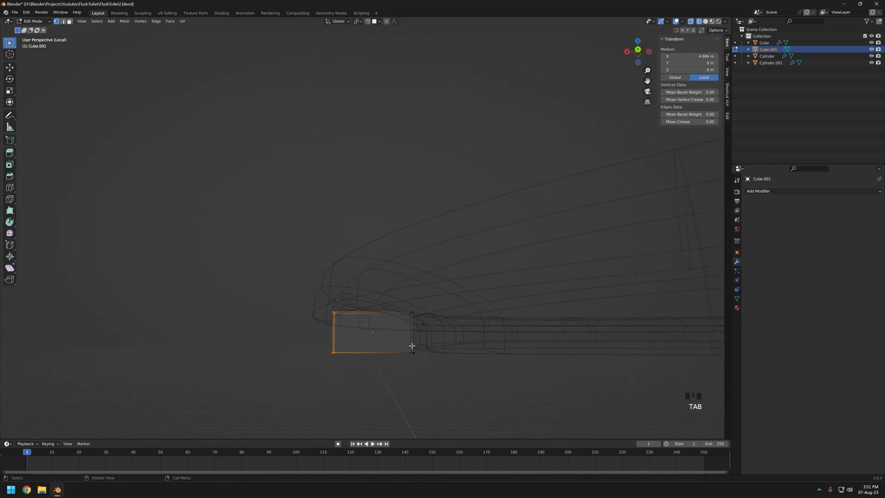
{"action": "left_click", "coordinate": [466, 321]}
{"action": "key", "text": "shift+z"}
{"action": "middle_click_drag", "start_coordinate": [466, 321], "coordinate": [362, 350]}
{"action": "scroll", "coordinate": [464, 353], "scroll_direction": "down", "scroll_amount": 3}
{"action": "key", "text": "a"}
{"action": "left_click", "coordinate": [482, 383]}
{"action": "key", "text": "g"}
{"action": "key", "text": "x"}
{"action": "key", "text": "g"}
{"action": "key", "text": "x"}
{"action": "left_click", "coordinate": [470, 378]}
Select the block's end vertices and move them along Z to slope the block with the seat's underside
{"action": "key", "text": "shift+z"}
{"action": "left_click_drag", "start_coordinate": [288, 297], "coordinate": [318, 318]}
{"action": "key", "text": "shift+z"}
{"action": "middle_click_drag", "start_coordinate": [320, 319], "coordinate": [375, 330]}
{"action": "left_click", "coordinate": [398, 353]}
{"action": "key", "text": "shift+z"}
{"action": "left_click_drag", "start_coordinate": [393, 264], "coordinate": [419, 290]}
{"action": "key", "text": "shift+z"}
{"action": "middle_click_drag", "start_coordinate": [421, 293], "coordinate": [405, 258]}
{"action": "key", "text": "g"}
{"action": "key", "text": "z"}
{"action": "left_click", "coordinate": [497, 294]}
Apply the block's scale and add a Bevel modifier with an amount of 0.007 m
{"action": "key", "text": "Tab"}
{"action": "key", "text": "ctrl+a"}
{"action": "left_click", "coordinate": [404, 270]}
{"action": "scroll", "coordinate": [405, 270], "scroll_direction": "up", "scroll_amount": 3}
{"action": "left_click", "coordinate": [759, 192]}
{"action": "left_click", "coordinate": [755, 217]}
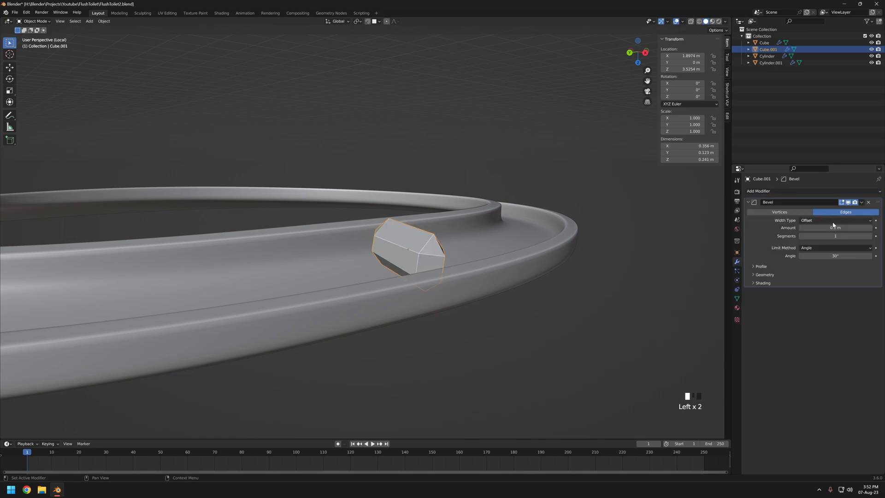
{"action": "left_click_drag", "start_coordinate": [835, 228], "coordinate": [841, 227], "text": "shift"}
Enlarge the beveled block by scaling it along X and Y
{"action": "mouse_move", "coordinate": [548, 272]}
{"action": "middle_mouse_down"}
{"action": "mouse_move", "coordinate": [460, 281]}
{"action": "mouse_move", "coordinate": [347, 310]}
{"action": "mouse_move", "coordinate": [339, 330]}
{"action": "mouse_move", "coordinate": [405, 317]}
{"action": "mouse_move", "coordinate": [416, 253]}
{"action": "mouse_move", "coordinate": [359, 227]}
{"action": "mouse_move", "coordinate": [424, 289]}
{"action": "mouse_move", "coordinate": [385, 211]}
{"action": "mouse_move", "coordinate": [372, 239]}
{"action": "mouse_move", "coordinate": [458, 272]}
{"action": "mouse_move", "coordinate": [454, 212]}
{"action": "mouse_move", "coordinate": [498, 112]}
{"action": "mouse_move", "coordinate": [426, 116]}
{"action": "mouse_move", "coordinate": [433, 118]}
{"action": "middle_mouse_up"}
{"action": "key", "text": "s"}
{"action": "key", "text": "x"}
{"action": "left_click", "coordinate": [401, 315]}
{"action": "scroll", "coordinate": [369, 323], "scroll_direction": "down", "scroll_amount": 6}
{"action": "key", "text": "s"}
{"action": "key", "text": "x"}
{"action": "left_click", "coordinate": [379, 313]}
Fine-tune the block's X position between the inner and outer rims of the seat in top view
{"action": "key", "text": "KP_7"}
{"action": "scroll", "coordinate": [349, 223], "scroll_direction": "up", "scroll_amount": 3}
{"action": "scroll", "coordinate": [424, 289], "scroll_direction": "up", "scroll_amount": 4}
{"action": "left_click", "coordinate": [435, 291]}
{"action": "key", "text": "g"}
{"action": "key", "text": "x"}
{"action": "left_click", "coordinate": [433, 291]}
{"action": "scroll", "coordinate": [385, 213], "scroll_direction": "up", "scroll_amount": 4}
{"action": "key", "text": "g"}
{"action": "key", "text": "x"}
{"action": "left_click", "coordinate": [456, 272]}
Move the block's upper inner edge along Z to meet the seat's underside
{"action": "middle_click_drag", "start_coordinate": [344, 148], "coordinate": [353, 156], "text": "shift"}
{"action": "key", "text": "z"}
{"action": "key", "text": "grave"}
{"action": "key", "text": "z"}
{"action": "key", "text": "g"}
{"action": "key", "text": "z"}
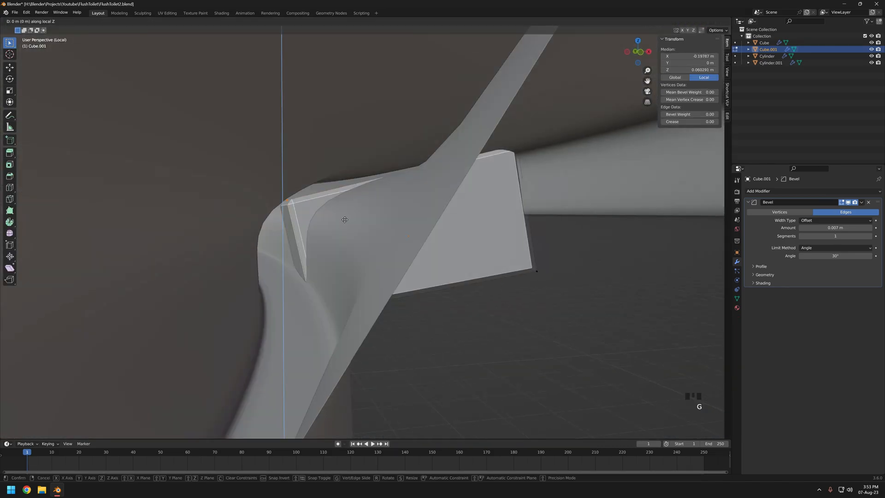
{"action": "left_click", "coordinate": [350, 226]}
Select the block's upper outer edge and move it along Z to fit the seat
{"action": "middle_click_drag", "start_coordinate": [357, 228], "coordinate": [391, 243], "text": "shift"}
{"action": "key", "text": "shift+z"}
{"action": "left_click_drag", "start_coordinate": [425, 137], "coordinate": [480, 176]}
{"action": "key", "text": "shift+z"}
{"action": "middle_click_drag", "start_coordinate": [480, 176], "coordinate": [512, 195]}
{"action": "key", "text": "g"}
{"action": "key", "text": "z"}
{"action": "left_click", "coordinate": [512, 196]}
{"action": "middle_click_drag", "start_coordinate": [455, 200], "coordinate": [510, 177]}
Leave Edit Mode and apply Shade Smooth to the block
{"action": "key", "text": "Tab"}
{"action": "right_click", "coordinate": [366, 253]}
{"action": "left_click", "coordinate": [367, 252]}
{"action": "scroll", "coordinate": [366, 253], "scroll_direction": "down", "scroll_amount": 3}
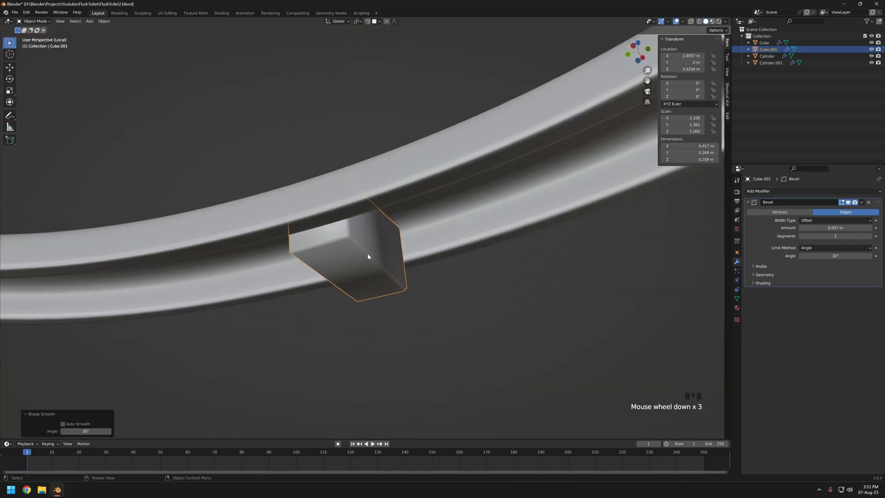
Raise the block's lower inner edge along Z in front view and return to Object Mode
{"action": "middle_click_drag", "start_coordinate": [367, 253], "coordinate": [303, 139]}
{"action": "left_click", "coordinate": [302, 138]}
{"action": "scroll", "coordinate": [322, 166], "scroll_direction": "down", "scroll_amount": 10}
{"action": "middle_click_drag", "start_coordinate": [389, 233], "coordinate": [383, 321]}
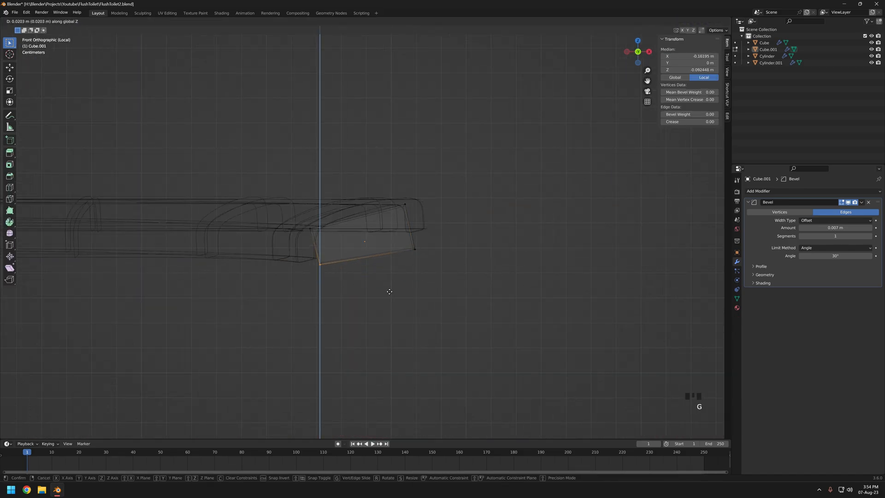
{"action": "left_click", "coordinate": [387, 291]}
{"action": "key", "text": "shift+z"}
{"action": "middle_click_drag", "start_coordinate": [387, 292], "coordinate": [444, 308]}
{"action": "scroll", "coordinate": [389, 282], "scroll_direction": "down", "scroll_amount": 3}
{"action": "key", "text": "Tab"}
Exit local view and raise the block's lower outer edge about 0.061 m along Z
{"action": "key", "text": "KP_Divide"}
{"action": "left_click", "coordinate": [405, 230]}
{"action": "key", "text": "Tab"}
{"action": "key", "text": "Tab"}
{"action": "left_click", "coordinate": [431, 274]}
{"action": "key", "text": "Tab"}
{"action": "key", "text": "shift+z"}
{"action": "key", "text": "shift+z"}
{"action": "key", "text": "shift+z"}
{"action": "key", "text": "shift+z"}
{"action": "middle_click_drag", "start_coordinate": [504, 229], "coordinate": [562, 257]}
{"action": "key", "text": "g"}
{"action": "key", "text": "z"}
{"action": "left_click", "coordinate": [556, 241]}
{"action": "scroll", "coordinate": [556, 241], "scroll_direction": "down", "scroll_amount": 6}
{"action": "scroll", "coordinate": [359, 276], "scroll_direction": "up", "scroll_amount": 5}
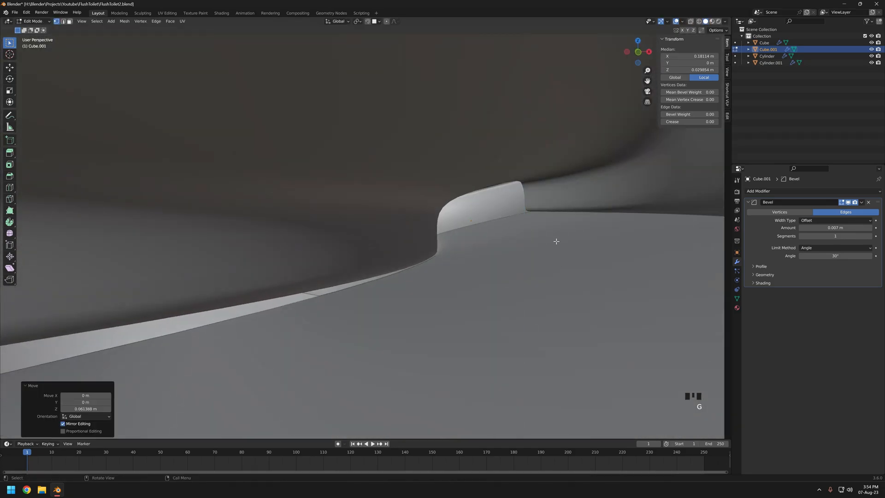
Reposition the block's inner and outer end vertices to fit between the seat and the bowl
{"action": "key", "text": "shift+z"}
{"action": "left_click_drag", "start_coordinate": [318, 258], "coordinate": [401, 295]}
{"action": "key", "text": "grave"}
{"action": "key", "text": "shift+z"}
{"action": "middle_click_drag", "start_coordinate": [531, 358], "coordinate": [413, 243]}
{"action": "left_click", "coordinate": [457, 259]}
{"action": "key", "text": "shift+z"}
{"action": "left_click_drag", "start_coordinate": [417, 159], "coordinate": [482, 207]}
{"action": "key", "text": "shift+z"}
{"action": "middle_click_drag", "start_coordinate": [482, 208], "coordinate": [375, 223]}
{"action": "left_click", "coordinate": [505, 192]}
{"action": "key", "text": "shift+z"}
{"action": "left_click_drag", "start_coordinate": [318, 208], "coordinate": [353, 241]}
{"action": "key", "text": "shift+z"}
{"action": "middle_click_drag", "start_coordinate": [353, 242], "coordinate": [488, 194]}
Add a loop cut across the block and move the selected vertices along Z
{"action": "key", "text": "ctrl+r"}
{"action": "middle_click_drag", "start_coordinate": [484, 237], "coordinate": [488, 202]}
{"action": "left_click_drag", "start_coordinate": [415, 161], "coordinate": [512, 222]}
{"action": "key", "text": "z"}
{"action": "key", "text": "g"}
{"action": "key", "text": "z"}
{"action": "middle_click_drag", "start_coordinate": [555, 229], "coordinate": [453, 234]}
{"action": "left_click", "coordinate": [551, 223]}
{"action": "left_click", "coordinate": [610, 235]}
Try to bevel the selected edges of the block
{"action": "key", "text": "shift+z"}
{"action": "key", "text": "ctrl+b"}
{"action": "left_click", "coordinate": [620, 318]}
{"action": "middle_click_drag", "start_coordinate": [572, 295], "coordinate": [520, 230]}
{"action": "key", "text": "shift+z"}
{"action": "key", "text": "ctrl+z"}
Select the edge loop nearest the block's inner end and raise it along Z
{"action": "left_click", "coordinate": [471, 186], "text": "alt"}
{"action": "middle_click_drag", "start_coordinate": [484, 202], "coordinate": [511, 232]}
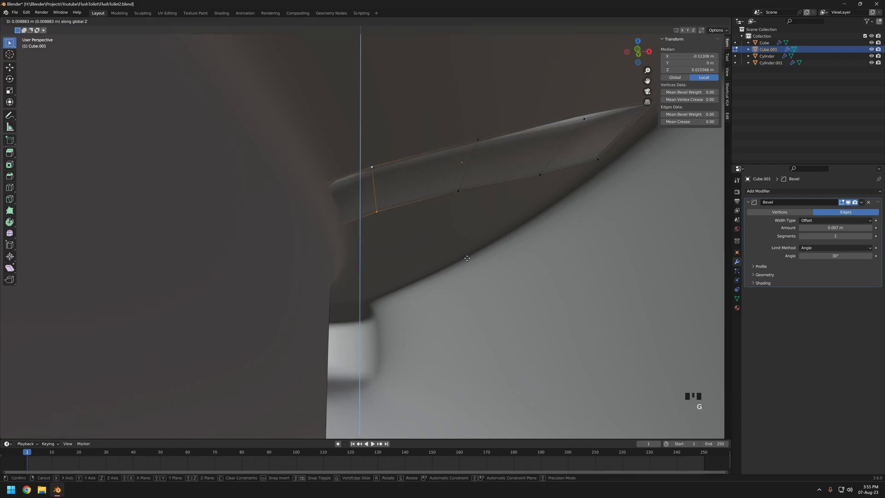
{"action": "left_click", "coordinate": [468, 256]}
{"action": "middle_click_drag", "start_coordinate": [467, 255], "coordinate": [484, 185], "text": "shift"}
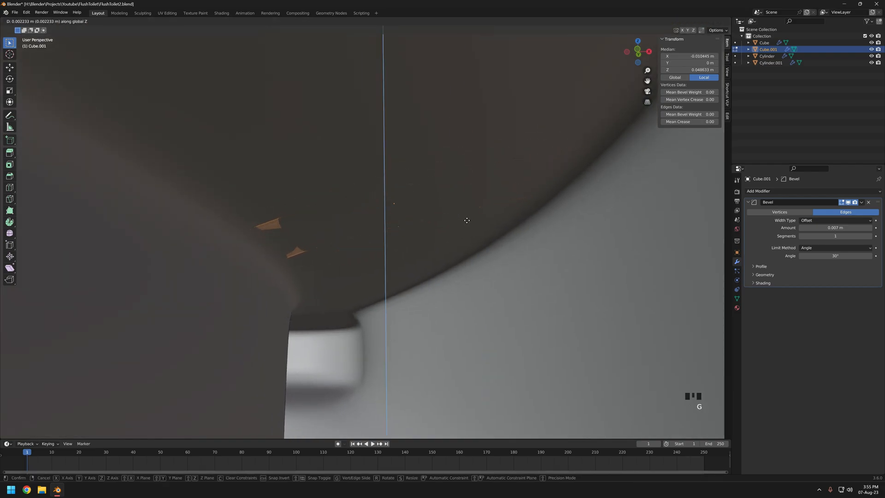
Isolate the support block together with the toilet seat in local view
{"action": "key", "text": "Tab"}
{"action": "scroll", "coordinate": [444, 219], "scroll_direction": "down", "scroll_amount": 8}
{"action": "middle_click_drag", "start_coordinate": [445, 219], "coordinate": [425, 229]}
{"action": "left_click", "coordinate": [426, 266]}
{"action": "key", "text": "KP_Divide"}
{"action": "key", "text": "KP_Divide"}
{"action": "key", "text": "shift+z"}
{"action": "left_click", "coordinate": [367, 231], "text": "shift"}
{"action": "key", "text": "KP_Divide"}
Lower the edge loop near the block's inner end slightly along Z with smooth proportional editing
{"action": "key", "text": "z"}
{"action": "scroll", "coordinate": [555, 296], "scroll_direction": "up", "scroll_amount": 5}
{"action": "mouse_move", "coordinate": [520, 286]}
{"action": "middle_mouse_down"}
{"action": "mouse_move", "coordinate": [366, 214]}
{"action": "mouse_move", "coordinate": [312, 211]}
{"action": "mouse_move", "coordinate": [330, 255]}
{"action": "mouse_move", "coordinate": [313, 246]}
{"action": "middle_mouse_up"}
{"action": "scroll", "coordinate": [330, 255], "scroll_direction": "up", "scroll_amount": 2}
{"action": "left_click", "coordinate": [332, 254]}
{"action": "key", "text": "Tab"}
{"action": "key", "text": "z"}
{"action": "left_click_drag", "start_coordinate": [306, 243], "coordinate": [350, 191]}
{"action": "key", "text": "z"}
{"action": "mouse_move", "coordinate": [471, 203]}
{"action": "middle_mouse_down"}
{"action": "mouse_move", "coordinate": [456, 216]}
{"action": "mouse_move", "coordinate": [436, 210]}
{"action": "mouse_move", "coordinate": [470, 217]}
{"action": "middle_mouse_up"}
{"action": "key", "text": "o"}
{"action": "left_click", "coordinate": [457, 211]}
{"action": "mouse_move", "coordinate": [470, 217]}
{"action": "middle_mouse_down", "text": "shift"}
{"action": "mouse_move", "coordinate": [433, 234]}
{"action": "mouse_move", "coordinate": [374, 231]}
{"action": "middle_mouse_up", "text": "shift"}
{"action": "key", "text": "z"}
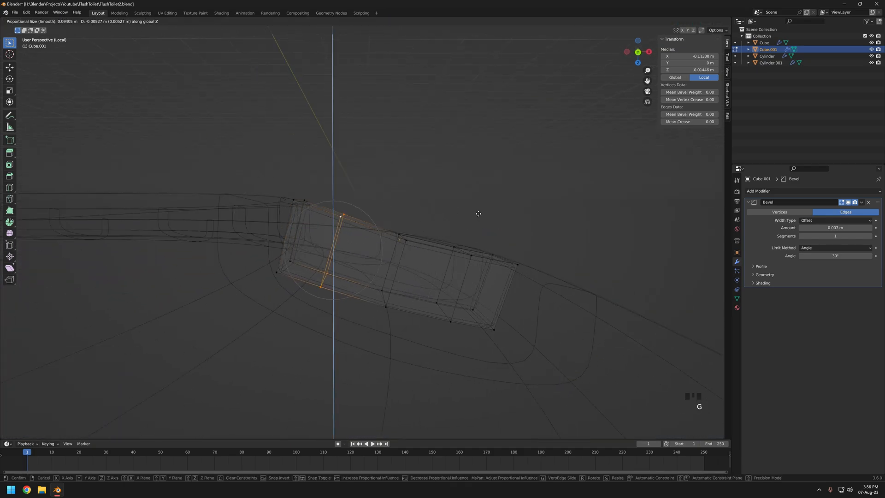
{"action": "left_click", "coordinate": [477, 215]}
Reposition the vertices at the block's inner lower corner and select the adjacent face
{"action": "key", "text": "z"}
{"action": "middle_click_drag", "start_coordinate": [477, 215], "coordinate": [391, 251]}
{"action": "left_click_drag", "start_coordinate": [205, 281], "coordinate": [266, 245]}
{"action": "left_click", "coordinate": [291, 226]}
{"action": "middle_click_drag", "start_coordinate": [291, 227], "coordinate": [295, 258]}
{"action": "key", "text": "3"}
{"action": "left_click", "coordinate": [272, 262]}
Return to the full scene and isolate the block with the toilet seat again
{"action": "key", "text": "KP_Divide"}
{"action": "key", "text": "KP_Divide"}
{"action": "key", "text": "KP_Divide"}
{"action": "left_click", "coordinate": [440, 153], "text": "shift"}
{"action": "mouse_move", "coordinate": [441, 153]}
{"action": "middle_mouse_down"}
{"action": "mouse_move", "coordinate": [460, 227]}
{"action": "mouse_move", "coordinate": [223, 198]}
{"action": "mouse_move", "coordinate": [314, 251]}
{"action": "mouse_move", "coordinate": [429, 247]}
{"action": "mouse_move", "coordinate": [318, 220]}
{"action": "mouse_move", "coordinate": [311, 231]}
{"action": "mouse_move", "coordinate": [258, 198]}
{"action": "middle_mouse_up"}
{"action": "key", "text": "x"}
{"action": "key", "text": "KP_Divide"}
{"action": "scroll", "coordinate": [314, 251], "scroll_direction": "up", "scroll_amount": 4}
Select an edge near the block's inner end and move it along Z
{"action": "key", "text": "Tab"}
{"action": "scroll", "coordinate": [369, 247], "scroll_direction": "up", "scroll_amount": 3}
{"action": "left_click", "coordinate": [392, 260]}
{"action": "key", "text": "z"}
{"action": "left_click", "coordinate": [379, 249], "text": "shift"}
{"action": "key", "text": "z"}
{"action": "left_click", "coordinate": [318, 220]}
{"action": "key", "text": "Tab"}
{"action": "key", "text": "2"}
{"action": "key", "text": "z"}
{"action": "left_click", "coordinate": [313, 233]}
{"action": "key", "text": "z"}
{"action": "key", "text": "g"}
{"action": "key", "text": "z"}
Raise the vertices at the block's inner end about 0.015 m along Z with smooth proportional editing
{"action": "key", "text": "shift+z"}
{"action": "left_click_drag", "start_coordinate": [189, 152], "coordinate": [267, 298]}
{"action": "key", "text": "shift+z"}
{"action": "middle_click_drag", "start_coordinate": [268, 298], "coordinate": [344, 286]}
{"action": "key", "text": "g"}
{"action": "key", "text": "z"}
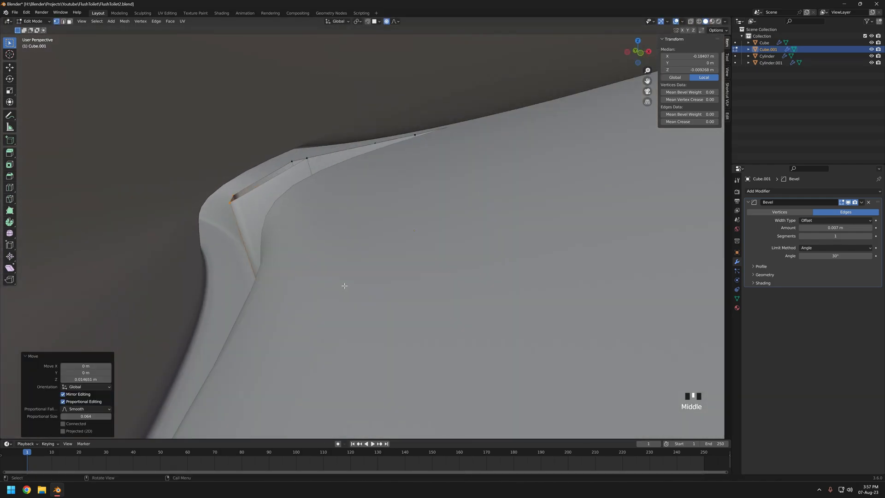
Turn off proportional editing and move the vertices at the block's outer end about 0.011 m along X
{"action": "key", "text": "o"}
{"action": "middle_click_drag", "start_coordinate": [332, 237], "coordinate": [339, 202]}
{"action": "scroll", "coordinate": [340, 199], "scroll_direction": "up", "scroll_amount": 4}
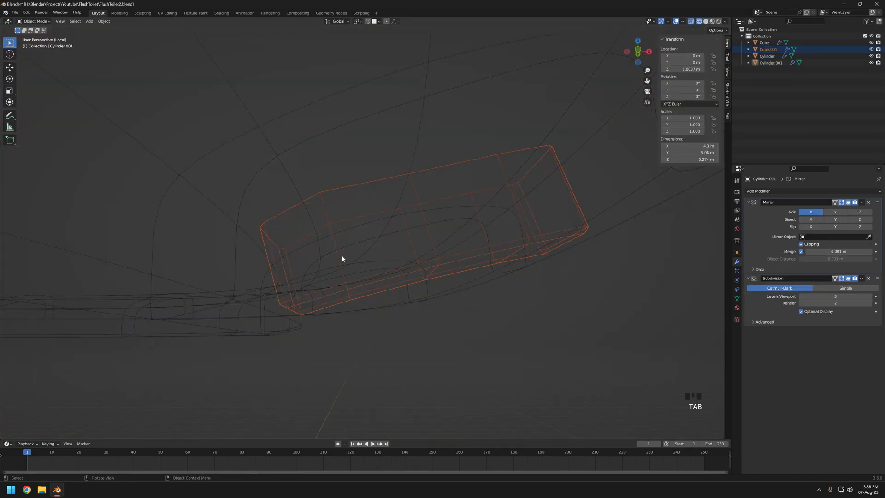
{"action": "key", "text": "g"}
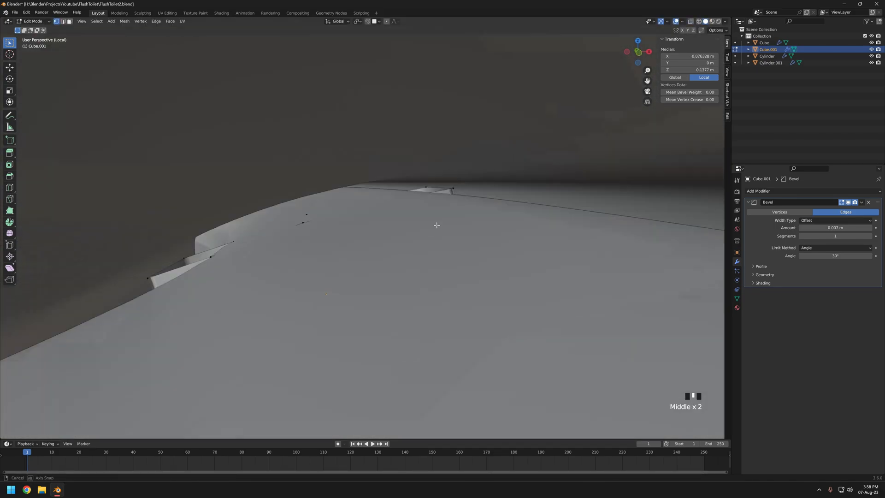
{"action": "left_click", "coordinate": [478, 199]}
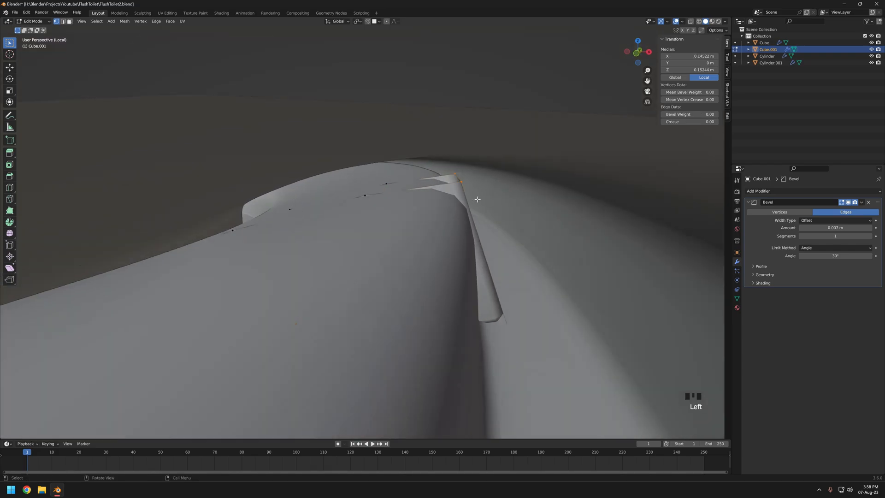
{"action": "left_click", "coordinate": [476, 211]}
{"action": "middle_click_drag", "start_coordinate": [476, 211], "coordinate": [296, 194], "text": "shift"}
{"action": "left_click", "coordinate": [479, 207]}
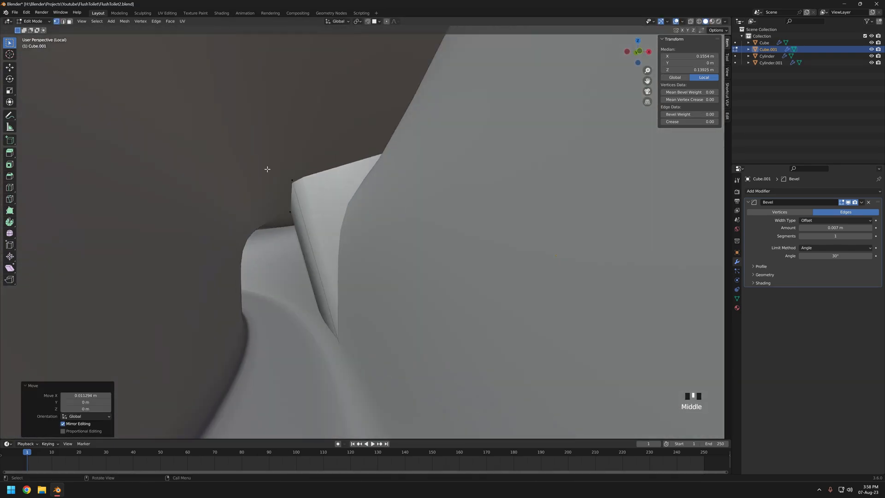
Adjust further vertices of the block along Z to follow the seat's surface
{"action": "left_click", "coordinate": [404, 228]}
{"action": "middle_click_drag", "start_coordinate": [403, 227], "coordinate": [341, 213]}
{"action": "left_click", "coordinate": [400, 229]}
{"action": "middle_click_drag", "start_coordinate": [362, 284], "coordinate": [383, 214]}
{"action": "key", "text": "g"}
{"action": "key", "text": "z"}
{"action": "left_click", "coordinate": [363, 287]}
Lower the middle edge on the block's underside about 0.005 m along Z
{"action": "left_click", "coordinate": [420, 311]}
{"action": "left_click_drag", "start_coordinate": [382, 213], "coordinate": [425, 277]}
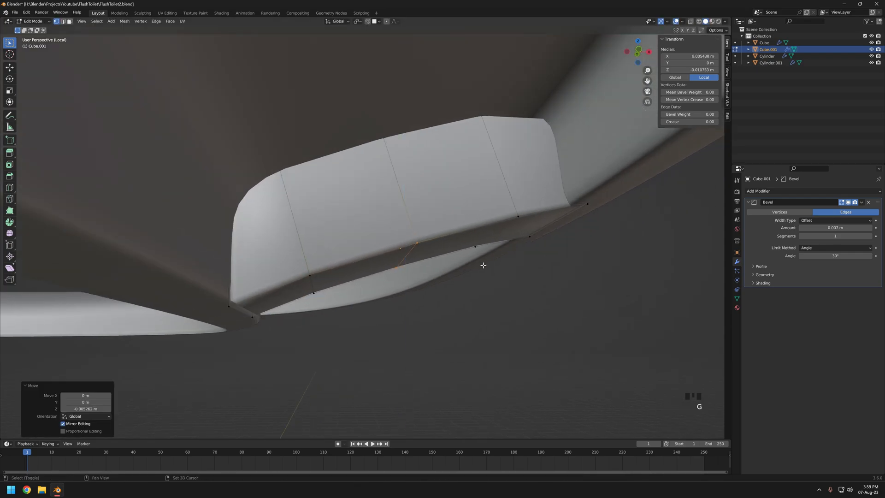
{"action": "middle_click_drag", "start_coordinate": [468, 269], "coordinate": [454, 268]}
{"action": "left_click_drag", "start_coordinate": [380, 219], "coordinate": [407, 271]}
{"action": "left_click", "coordinate": [512, 258]}
Select the vertices toward the block's outer end in vertex mode and reposition them
{"action": "middle_click_drag", "start_coordinate": [512, 258], "coordinate": [254, 244]}
{"action": "left_click", "coordinate": [483, 323]}
{"action": "middle_click_drag", "start_coordinate": [483, 323], "coordinate": [458, 241]}
{"action": "key", "text": "shift+z"}
{"action": "key", "text": "1"}
{"action": "left_click_drag", "start_coordinate": [428, 253], "coordinate": [411, 197]}
{"action": "key", "text": "shift+z"}
{"action": "middle_click_drag", "start_coordinate": [443, 226], "coordinate": [395, 257]}
{"action": "left_click", "coordinate": [498, 252]}
Raise the upper vertices at the block's outer end about 0.009 m along Z
{"action": "key", "text": "shift+z"}
{"action": "left_click_drag", "start_coordinate": [504, 169], "coordinate": [448, 210]}
{"action": "key", "text": "shift+z"}
{"action": "middle_click_drag", "start_coordinate": [461, 221], "coordinate": [488, 208]}
{"action": "middle_click_drag", "start_coordinate": [489, 207], "coordinate": [461, 216], "text": "shift"}
{"action": "key", "text": "g"}
{"action": "key", "text": "z"}
{"action": "left_click", "coordinate": [467, 228]}
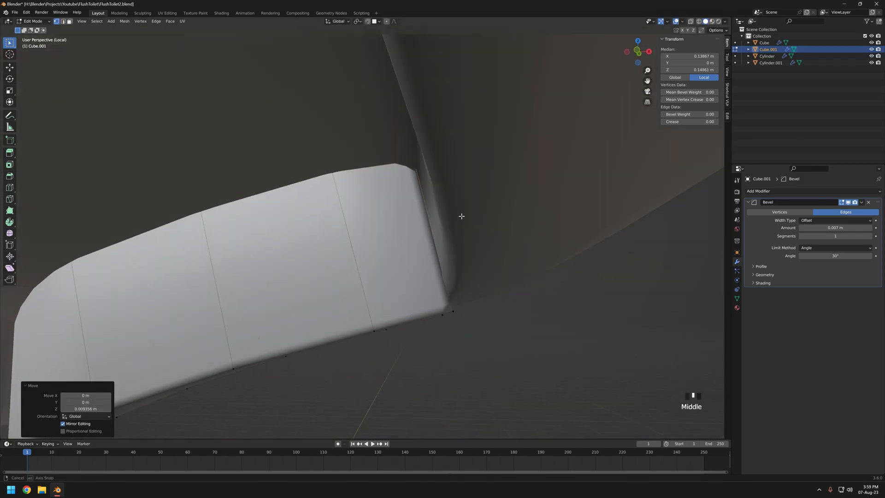
{"action": "left_click", "coordinate": [533, 224]}
{"action": "middle_click_drag", "start_coordinate": [534, 223], "coordinate": [396, 191]}
{"action": "left_click", "coordinate": [454, 231]}
Move the underside edge of the loop nearest the block's inner end along Z
{"action": "scroll", "coordinate": [380, 203], "scroll_direction": "down", "scroll_amount": 6}
{"action": "key", "text": "Tab"}
{"action": "key", "text": "Tab"}
{"action": "scroll", "coordinate": [260, 200], "scroll_direction": "up", "scroll_amount": 5}
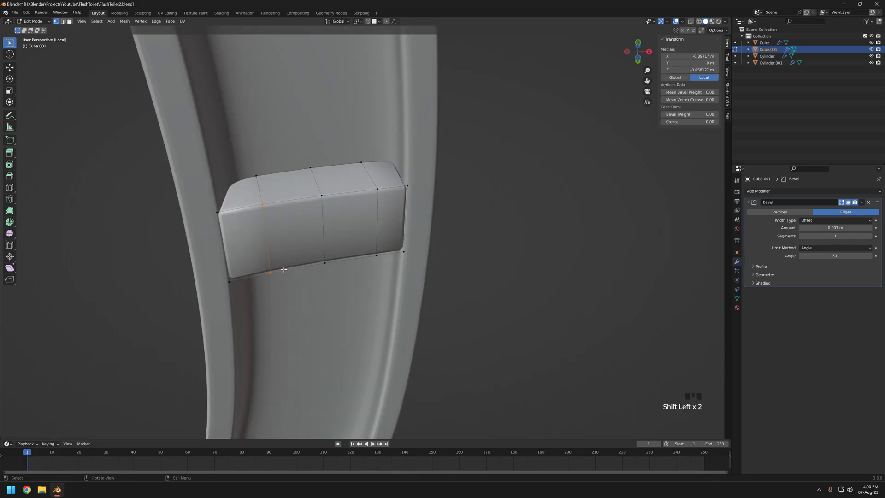
{"action": "key", "text": "g"}
{"action": "key", "text": "z"}
{"action": "mouse_move", "coordinate": [335, 248]}
{"action": "middle_mouse_down"}
{"action": "mouse_move", "coordinate": [337, 286]}
{"action": "mouse_move", "coordinate": [333, 244]}
{"action": "middle_mouse_up"}
{"action": "left_click", "coordinate": [336, 284]}
Move the strip of faces along the block's underside and review the block in Object Mode
{"action": "key", "text": "3"}
{"action": "left_click", "coordinate": [256, 236]}
{"action": "left_click", "coordinate": [395, 220], "text": "ctrl"}
{"action": "middle_click_drag", "start_coordinate": [493, 226], "coordinate": [498, 266]}
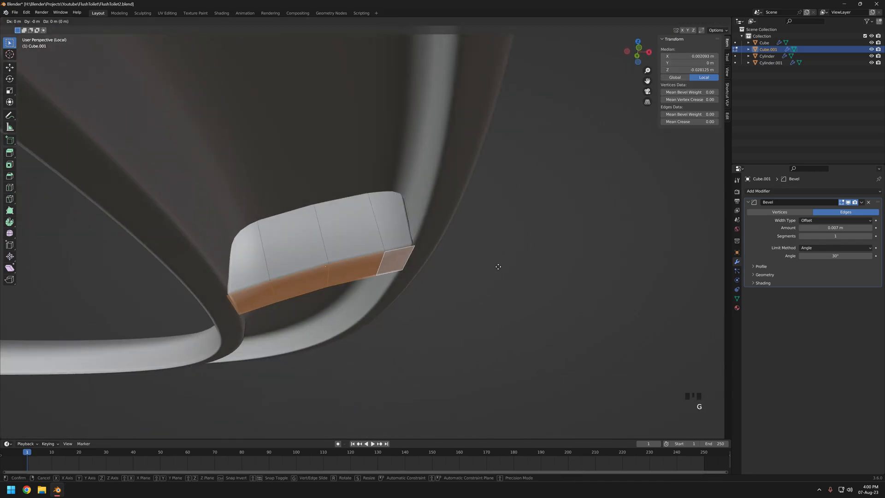
{"action": "left_click", "coordinate": [509, 338]}
{"action": "middle_click_drag", "start_coordinate": [509, 338], "coordinate": [278, 315]}
{"action": "key", "text": "1"}
{"action": "left_click_drag", "start_coordinate": [308, 275], "coordinate": [350, 315]}
{"action": "key", "text": "Tab"}
{"action": "middle_click_drag", "start_coordinate": [415, 314], "coordinate": [409, 277]}
Try a loop cut across the block and undo the last edits
{"action": "key", "text": "Tab"}
{"action": "key", "text": "ctrl+r"}
{"action": "key", "text": "ctrl+z"}
{"action": "key", "text": "ctrl+z"}
{"action": "key", "text": "ctrl+z"}
{"action": "key", "text": "ctrl+z"}
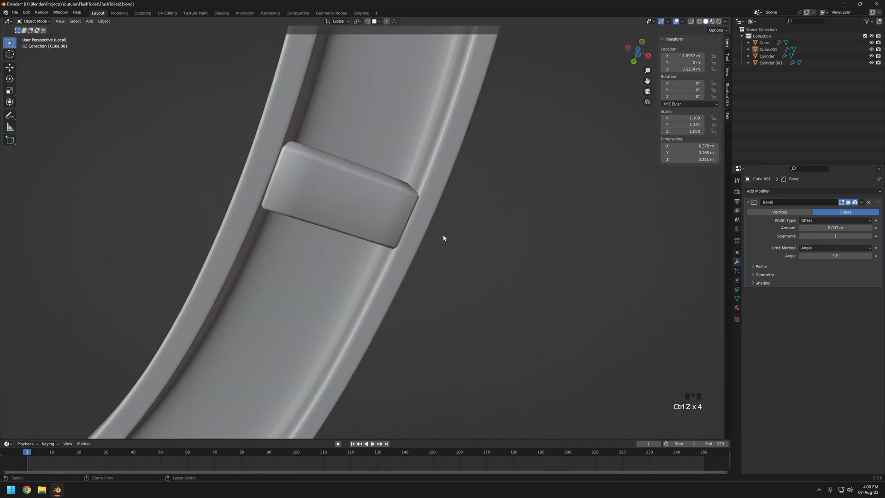
{"action": "key", "text": "Tab"}
{"action": "key", "text": "3"}
{"action": "left_click", "coordinate": [392, 228]}
{"action": "left_click", "coordinate": [357, 229], "text": "shift"}
{"action": "key", "text": "ctrl+z"}
{"action": "key", "text": "ctrl+z"}
Leave local view and move the toilet seat and the support block together along Z above the bowl
{"action": "middle_click_drag", "start_coordinate": [463, 193], "coordinate": [369, 265]}
{"action": "key", "text": "Tab"}
{"action": "key", "text": "KP_Divide"}
{"action": "middle_click_drag", "start_coordinate": [448, 288], "coordinate": [445, 252]}
{"action": "left_click", "coordinate": [370, 247]}
{"action": "left_click", "coordinate": [408, 219], "text": "shift"}
{"action": "scroll", "coordinate": [407, 278], "scroll_direction": "up", "scroll_amount": 2}
{"action": "middle_click_drag", "start_coordinate": [407, 280], "coordinate": [395, 283]}
{"action": "key", "text": "g"}
{"action": "key", "text": "z"}
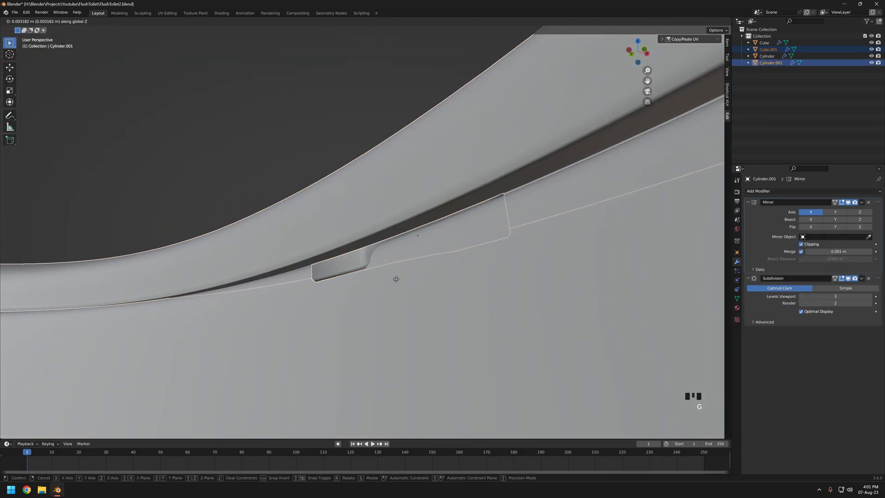
{"action": "left_click", "coordinate": [397, 101]}
{"action": "middle_click_drag", "start_coordinate": [364, 203], "coordinate": [377, 222]}
{"action": "key", "text": "g"}
{"action": "mouse_move", "coordinate": [452, 213]}
{"action": "middle_mouse_down"}
{"action": "mouse_move", "coordinate": [437, 234]}
{"action": "mouse_move", "coordinate": [444, 244]}
{"action": "mouse_move", "coordinate": [436, 264]}
{"action": "mouse_move", "coordinate": [477, 262]}
{"action": "mouse_move", "coordinate": [415, 283]}
{"action": "middle_mouse_up"}
Edit the seat and block together and move the block's middle underside edge about 0.003 m along Z
{"action": "key", "text": "Tab"}
{"action": "key", "text": "z"}
{"action": "left_click", "coordinate": [395, 249]}
{"action": "left_click", "coordinate": [438, 282]}
{"action": "key", "text": "g"}
{"action": "key", "text": "z"}
{"action": "left_click", "coordinate": [479, 265]}
{"action": "left_click", "coordinate": [421, 265]}
{"action": "key", "text": "z"}
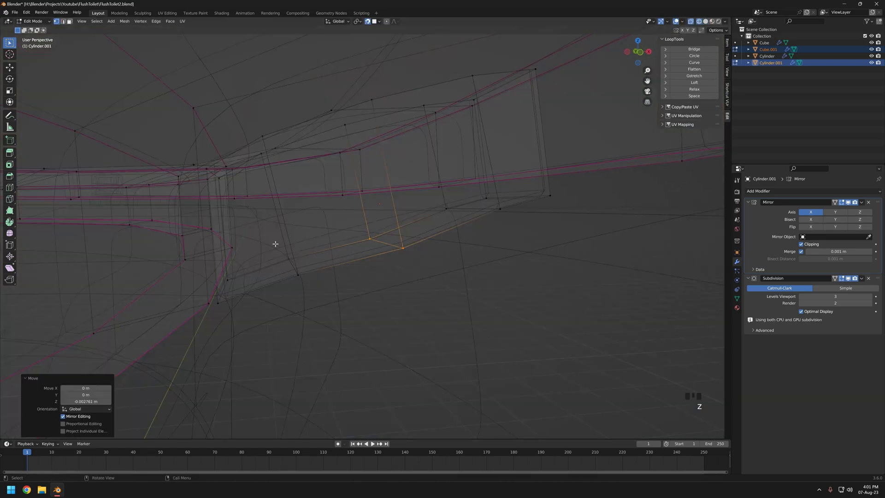
Move the next edge along the support block's underside vertically along Z to follow the bowl rim
{"action": "left_click_drag", "start_coordinate": [280, 255], "coordinate": [319, 289]}
{"action": "key", "text": "z"}
{"action": "key", "text": "g"}
{"action": "key", "text": "z"}
{"action": "left_click", "coordinate": [324, 293]}
Select the underside edge next to the block's far end and move it along Z towards the bowl
{"action": "middle_click_drag", "start_coordinate": [502, 232], "coordinate": [414, 250], "text": "shift"}
{"action": "key", "text": "z"}
{"action": "left_click_drag", "start_coordinate": [390, 208], "coordinate": [427, 247]}
{"action": "middle_click_drag", "start_coordinate": [427, 247], "coordinate": [416, 248]}
{"action": "key", "text": "z"}
{"action": "key", "text": "g"}
{"action": "key", "text": "z"}
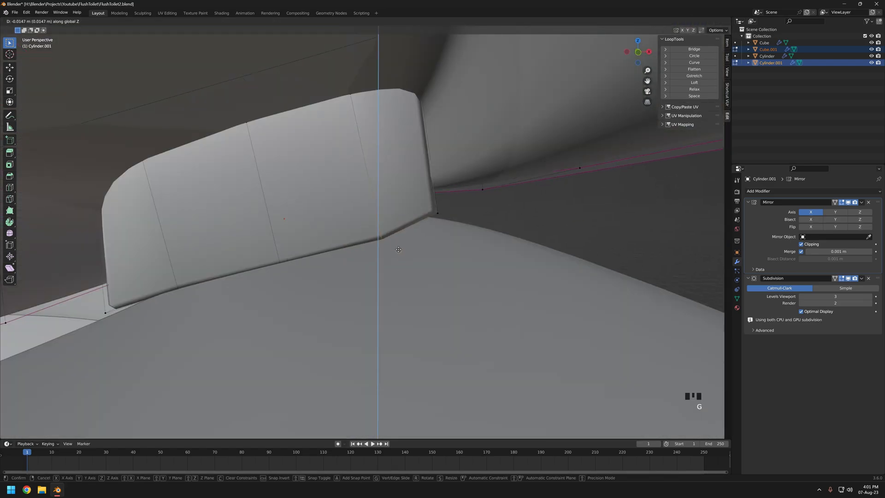
{"action": "left_click", "coordinate": [400, 252]}
Select the block's far-end underside edge, return to Object Mode and inspect the fit between the seat and the bowl
{"action": "key", "text": "z"}
{"action": "left_click_drag", "start_coordinate": [412, 199], "coordinate": [437, 235]}
{"action": "key", "text": "z"}
{"action": "middle_click_drag", "start_coordinate": [412, 238], "coordinate": [271, 237]}
{"action": "scroll", "coordinate": [271, 237], "scroll_direction": "down", "scroll_amount": 8}
{"action": "middle_click_drag", "start_coordinate": [359, 251], "coordinate": [488, 285]}
{"action": "key", "text": "Tab"}
{"action": "left_click", "coordinate": [407, 285]}
{"action": "scroll", "coordinate": [350, 253], "scroll_direction": "up", "scroll_amount": 10}
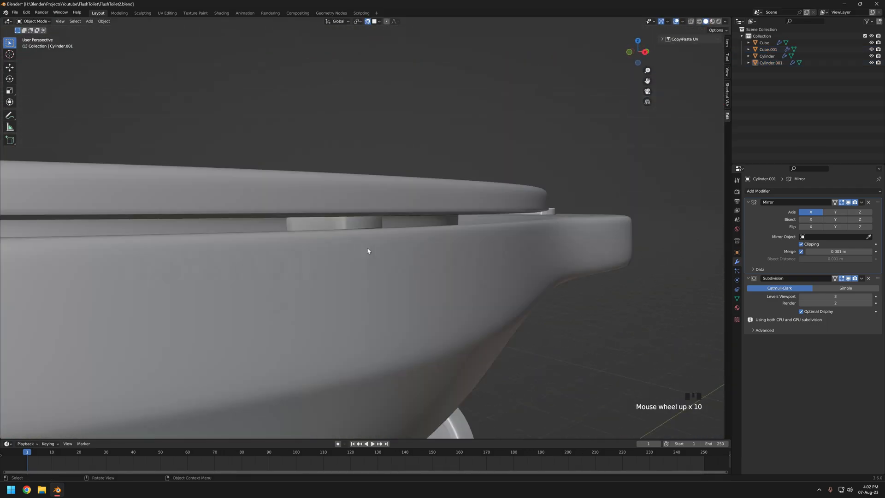
Edit the support block and the toilet seat together and box-select their upper vertices in wireframe
{"action": "middle_click_drag", "start_coordinate": [367, 249], "coordinate": [395, 176]}
{"action": "left_click", "coordinate": [389, 164]}
{"action": "key", "text": "Tab"}
{"action": "key", "text": "z"}
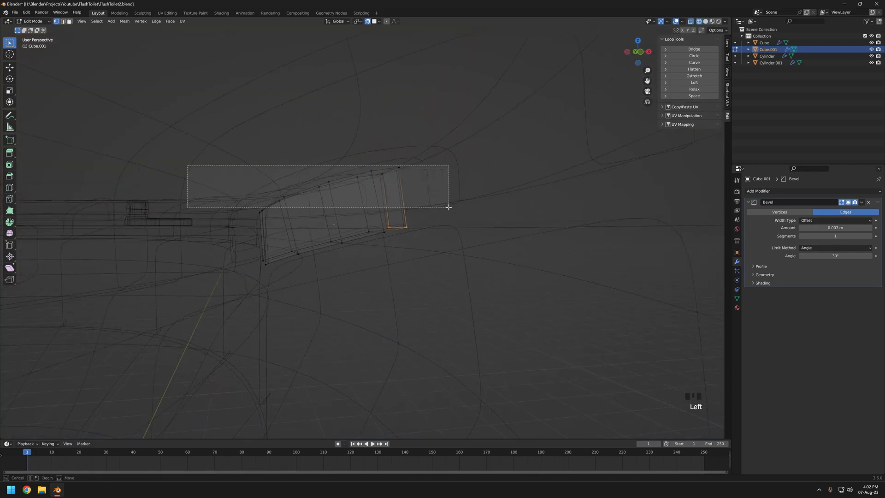
{"action": "key", "text": "Tab"}
{"action": "left_click", "coordinate": [378, 196], "text": "shift"}
{"action": "middle_click_drag", "start_coordinate": [381, 215], "coordinate": [314, 203]}
{"action": "key", "text": "Tab"}
{"action": "key", "text": "z"}
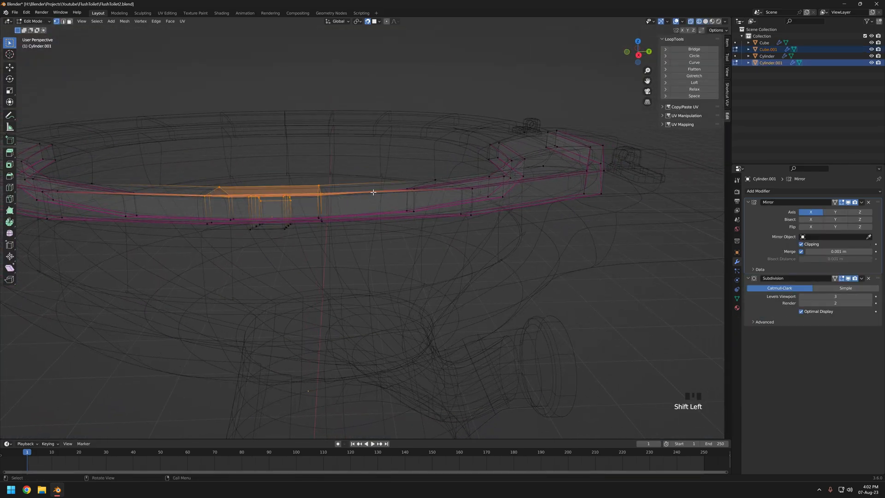
Extend the selection to the remaining upper vertices around the seat ring
{"action": "middle_click_drag", "start_coordinate": [367, 191], "coordinate": [362, 189]}
{"action": "left_click_drag", "start_coordinate": [336, 168], "coordinate": [372, 198], "text": "shift"}
{"action": "middle_click_drag", "start_coordinate": [477, 189], "coordinate": [450, 190], "text": "shift"}
{"action": "middle_click_drag", "start_coordinate": [456, 188], "coordinate": [438, 188]}
{"action": "left_click_drag", "start_coordinate": [438, 168], "coordinate": [478, 195], "text": "shift"}
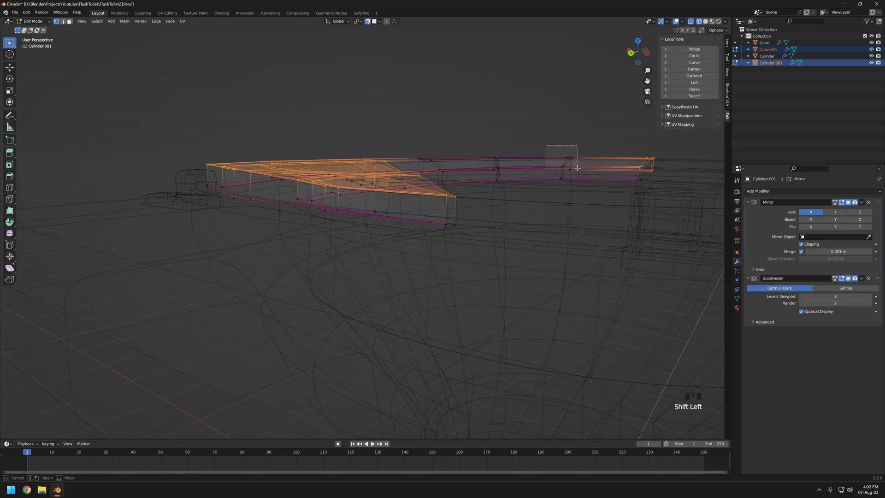
{"action": "middle_click_drag", "start_coordinate": [451, 177], "coordinate": [482, 189]}
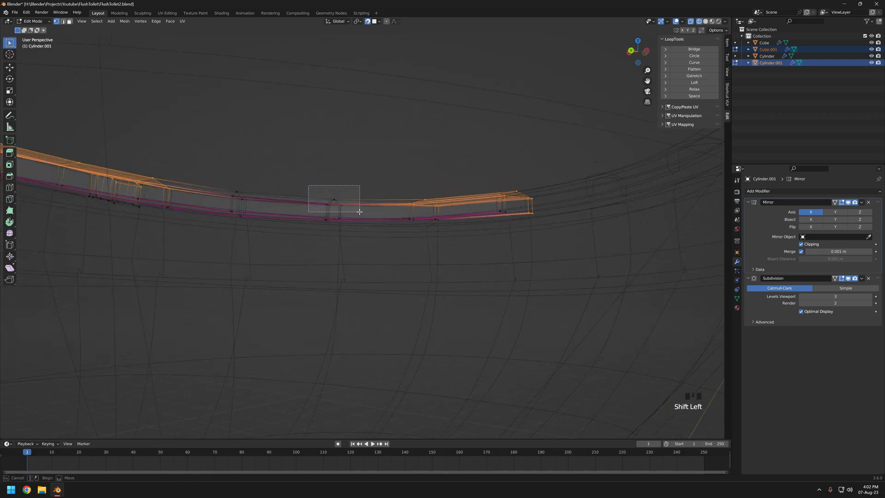
{"action": "mouse_move", "coordinate": [373, 197]}
{"action": "middle_mouse_down"}
{"action": "mouse_move", "coordinate": [579, 241]}
{"action": "mouse_move", "coordinate": [572, 229]}
{"action": "mouse_move", "coordinate": [513, 219]}
{"action": "mouse_move", "coordinate": [478, 198]}
{"action": "mouse_move", "coordinate": [450, 223]}
{"action": "middle_mouse_up"}
{"action": "scroll", "coordinate": [500, 208], "scroll_direction": "up", "scroll_amount": 3}
Add another object to the selection in Object Mode and resume joint editing in wireframe
{"action": "left_click", "coordinate": [474, 201]}
{"action": "scroll", "coordinate": [474, 203], "scroll_direction": "up", "scroll_amount": 4}
{"action": "scroll", "coordinate": [456, 225], "scroll_direction": "down", "scroll_amount": 3}
{"action": "key", "text": "shift+z"}
{"action": "key", "text": "Tab"}
{"action": "left_click", "coordinate": [531, 198], "text": "shift"}
{"action": "key", "text": "Tab"}
{"action": "mouse_move", "coordinate": [537, 198]}
{"action": "middle_mouse_down"}
{"action": "mouse_move", "coordinate": [560, 200]}
{"action": "mouse_move", "coordinate": [493, 208]}
{"action": "middle_mouse_up"}
{"action": "mouse_move", "coordinate": [493, 209]}
{"action": "middle_mouse_down", "text": "shift"}
{"action": "mouse_move", "coordinate": [479, 212]}
{"action": "mouse_move", "coordinate": [555, 237]}
{"action": "mouse_move", "coordinate": [505, 251]}
{"action": "mouse_move", "coordinate": [484, 243]}
{"action": "middle_mouse_up", "text": "shift"}
{"action": "key", "text": "shift+z"}
{"action": "scroll", "coordinate": [557, 238], "scroll_direction": "down", "scroll_amount": 3}
{"action": "right_click", "coordinate": [559, 245]}
Refine the vertex selection, move it along Z and return to Object Mode
{"action": "key", "text": "shift+z"}
{"action": "scroll", "coordinate": [483, 242], "scroll_direction": "up", "scroll_amount": 4}
{"action": "left_click_drag", "start_coordinate": [453, 237], "coordinate": [406, 274], "text": "ctrl"}
{"action": "left_click_drag", "start_coordinate": [283, 283], "coordinate": [278, 275], "text": "ctrl"}
{"action": "key", "text": "shift+z"}
{"action": "mouse_move", "coordinate": [285, 277]}
{"action": "middle_mouse_down"}
{"action": "mouse_move", "coordinate": [399, 281]}
{"action": "mouse_move", "coordinate": [551, 259]}
{"action": "mouse_move", "coordinate": [457, 249]}
{"action": "mouse_move", "coordinate": [434, 263]}
{"action": "mouse_move", "coordinate": [382, 263]}
{"action": "mouse_move", "coordinate": [349, 253]}
{"action": "mouse_move", "coordinate": [391, 289]}
{"action": "mouse_move", "coordinate": [368, 240]}
{"action": "middle_mouse_up"}
{"action": "key", "text": "g"}
{"action": "key", "text": "z"}
{"action": "left_click", "coordinate": [572, 266]}
{"action": "key", "text": "Tab"}
Isolate the toilet seat and its support block in local view, seen from the underside
{"action": "scroll", "coordinate": [391, 289], "scroll_direction": "down", "scroll_amount": 8}
{"action": "left_click", "coordinate": [363, 224]}
{"action": "scroll", "coordinate": [365, 277], "scroll_direction": "up", "scroll_amount": 6}
{"action": "middle_click_drag", "start_coordinate": [364, 278], "coordinate": [502, 227]}
{"action": "scroll", "coordinate": [390, 229], "scroll_direction": "up", "scroll_amount": 5}
{"action": "key", "text": "KP_Divide"}
{"action": "scroll", "coordinate": [304, 246], "scroll_direction": "up", "scroll_amount": 5}
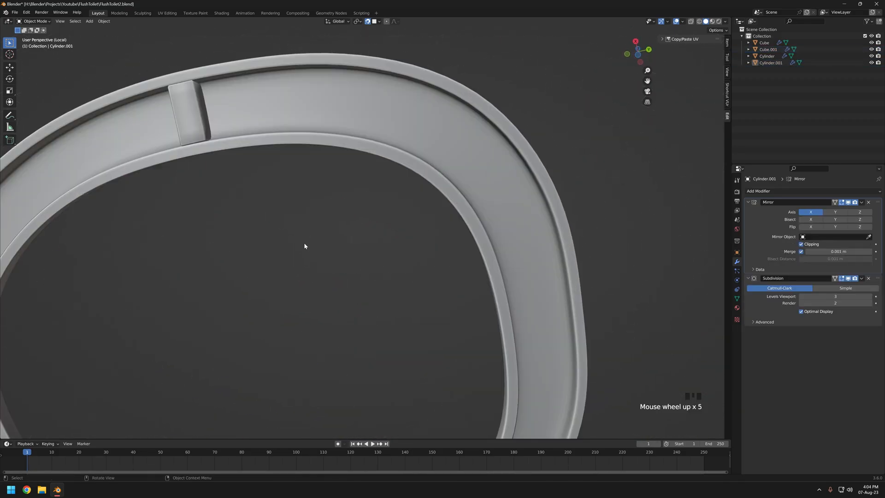
Select the toilet seat and enter Edit Mode with edge selection
{"action": "middle_click_drag", "start_coordinate": [304, 246], "coordinate": [561, 270], "text": "shift"}
{"action": "left_click", "coordinate": [446, 136]}
{"action": "scroll", "coordinate": [443, 240], "scroll_direction": "down", "scroll_amount": 6}
{"action": "middle_click_drag", "start_coordinate": [444, 241], "coordinate": [429, 233], "text": "shift"}
{"action": "scroll", "coordinate": [428, 184], "scroll_direction": "up", "scroll_amount": 4}
{"action": "left_click", "coordinate": [431, 105]}
{"action": "key", "text": "Tab"}
{"action": "key", "text": "2"}
Place the 3D cursor inside the seat's opening and return to Object Mode
{"action": "middle_click_drag", "start_coordinate": [599, 231], "coordinate": [694, 197]}
{"action": "scroll", "coordinate": [496, 255], "scroll_direction": "down", "scroll_amount": 5}
{"action": "key", "text": "Tab"}
{"action": "middle_click_drag", "start_coordinate": [432, 250], "coordinate": [426, 272]}
{"action": "left_click", "coordinate": [397, 137]}
{"action": "key", "text": "Tab"}
{"action": "middle_click_drag", "start_coordinate": [397, 138], "coordinate": [343, 152]}
{"action": "key", "text": "Tab"}
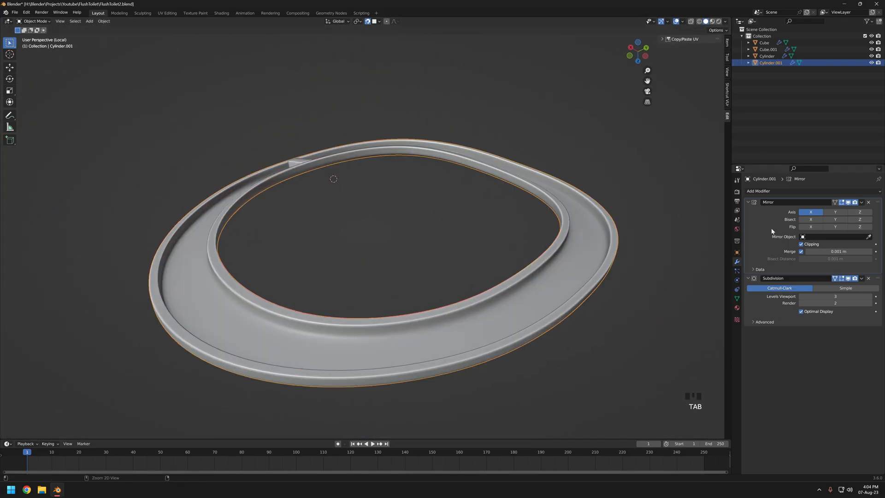
Apply the seat's Mirror modifier and check the full ring in Edit Mode
{"action": "key", "text": "ctrl+a"}
{"action": "key", "text": "Tab"}
{"action": "middle_click_drag", "start_coordinate": [489, 267], "coordinate": [454, 311]}
{"action": "key", "text": "Tab"}
Set the support block's origin to the 3D cursor
{"action": "left_click", "coordinate": [242, 188]}
{"action": "right_click", "coordinate": [243, 188]}
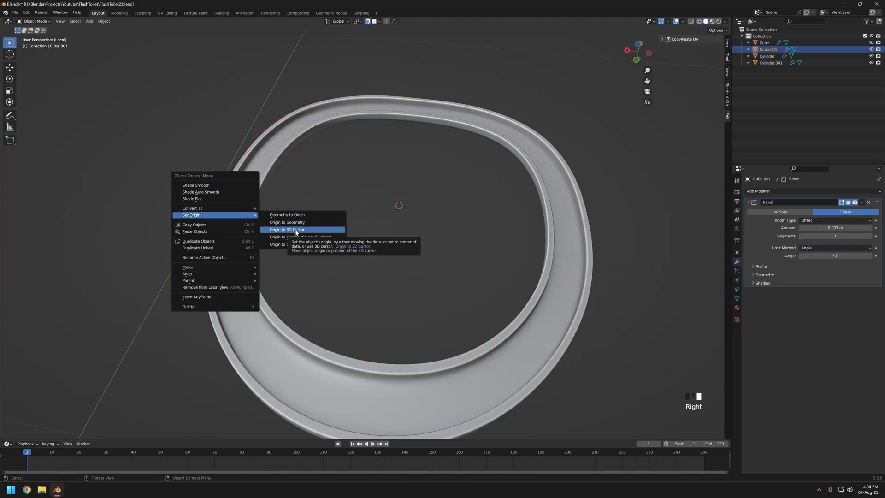
{"action": "left_click", "coordinate": [296, 229]}
Duplicate the support block and rotate the copy -180° about Z onto the opposite side of the seat
{"action": "key", "text": "KP_7"}
{"action": "middle_click_drag", "start_coordinate": [367, 250], "coordinate": [329, 310]}
{"action": "left_click", "coordinate": [198, 189]}
{"action": "scroll", "coordinate": [329, 295], "scroll_direction": "up", "scroll_amount": 3}
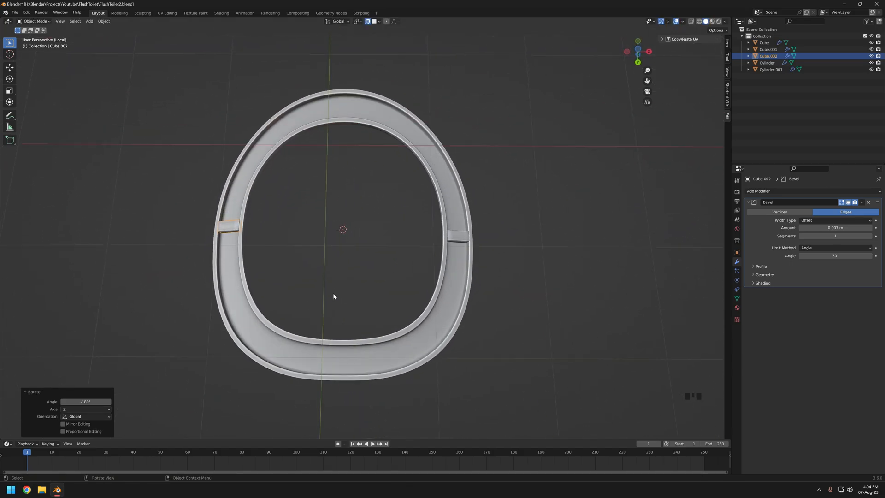
Create a third support block by duplication, then move and rotate it into place on the seat's underside
{"action": "left_click", "coordinate": [313, 187]}
{"action": "middle_click_drag", "start_coordinate": [314, 214], "coordinate": [368, 302], "text": "shift"}
{"action": "key", "text": "grave"}
{"action": "key", "text": "grave"}
{"action": "scroll", "coordinate": [345, 256], "scroll_direction": "up", "scroll_amount": 2}
{"action": "scroll", "coordinate": [364, 300], "scroll_direction": "up", "scroll_amount": 2}
{"action": "key", "text": "g"}
{"action": "left_click", "coordinate": [347, 275]}
{"action": "middle_click_drag", "start_coordinate": [347, 274], "coordinate": [359, 291], "text": "shift"}
{"action": "right_click", "coordinate": [369, 291]}
{"action": "mouse_move", "coordinate": [290, 245]}
{"action": "left_click", "coordinate": [341, 256]}
{"action": "key", "text": "r"}
Edit the third block, box-select vertices at one corner in wireframe and move them along Z
{"action": "mouse_move", "coordinate": [411, 266]}
{"action": "middle_mouse_down"}
{"action": "mouse_move", "coordinate": [318, 209]}
{"action": "mouse_move", "coordinate": [355, 269]}
{"action": "mouse_move", "coordinate": [403, 271]}
{"action": "mouse_move", "coordinate": [284, 330]}
{"action": "mouse_move", "coordinate": [299, 318]}
{"action": "middle_mouse_up"}
{"action": "scroll", "coordinate": [352, 264], "scroll_direction": "up", "scroll_amount": 4}
{"action": "scroll", "coordinate": [402, 271], "scroll_direction": "down", "scroll_amount": 3}
{"action": "middle_click_drag", "start_coordinate": [394, 278], "coordinate": [356, 282], "text": "shift"}
{"action": "scroll", "coordinate": [357, 274], "scroll_direction": "up", "scroll_amount": 5}
{"action": "key", "text": "Tab"}
{"action": "key", "text": "z"}
{"action": "key", "text": "1"}
{"action": "left_click_drag", "start_coordinate": [322, 208], "coordinate": [343, 255]}
{"action": "key", "text": "z"}
{"action": "middle_click_drag", "start_coordinate": [350, 219], "coordinate": [336, 207]}
{"action": "key", "text": "g"}
{"action": "key", "text": "z"}
{"action": "left_click", "coordinate": [336, 199]}
Continue fitting the third block to the seat by moving more of its vertices along Z
{"action": "key", "text": "z"}
{"action": "key", "text": "z"}
{"action": "key", "text": "g"}
{"action": "key", "text": "z"}
{"action": "left_click", "coordinate": [375, 191]}
{"action": "middle_click_drag", "start_coordinate": [383, 226], "coordinate": [460, 198], "text": "shift"}
{"action": "left_click", "coordinate": [331, 239]}
{"action": "left_click", "coordinate": [278, 255]}
{"action": "key", "text": "z"}
{"action": "middle_click_drag", "start_coordinate": [270, 229], "coordinate": [332, 234]}
{"action": "left_click", "coordinate": [278, 205]}
{"action": "left_click", "coordinate": [292, 200]}
Box-select the third block's next vertices through the mesh and move them along Z
{"action": "key", "text": "z"}
{"action": "left_click_drag", "start_coordinate": [340, 233], "coordinate": [366, 257]}
{"action": "key", "text": "z"}
{"action": "key", "text": "g"}
{"action": "key", "text": "z"}
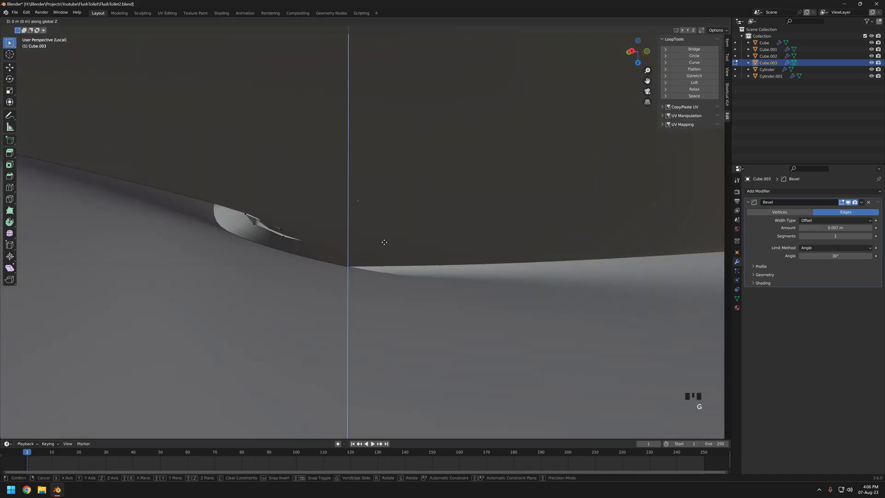
{"action": "left_click", "coordinate": [383, 243]}
Move the vertices at the third block's adjacent corner along Z to meet the seat surface
{"action": "middle_click_drag", "start_coordinate": [383, 243], "coordinate": [397, 251]}
{"action": "key", "text": "z"}
{"action": "left_click_drag", "start_coordinate": [410, 244], "coordinate": [438, 266]}
{"action": "key", "text": "z"}
{"action": "key", "text": "g"}
{"action": "key", "text": "z"}
{"action": "left_click", "coordinate": [441, 251]}
Return to Object Mode and leave local view to show the whole toilet
{"action": "mouse_move", "coordinate": [440, 251]}
{"action": "middle_mouse_down"}
{"action": "mouse_move", "coordinate": [438, 263]}
{"action": "mouse_move", "coordinate": [389, 262]}
{"action": "mouse_move", "coordinate": [303, 225]}
{"action": "mouse_move", "coordinate": [300, 214]}
{"action": "mouse_move", "coordinate": [353, 232]}
{"action": "middle_mouse_up"}
{"action": "scroll", "coordinate": [389, 263], "scroll_direction": "down", "scroll_amount": 5}
{"action": "key", "text": "Tab"}
{"action": "left_click", "coordinate": [300, 213]}
{"action": "key", "text": "KP_Divide"}
{"action": "scroll", "coordinate": [353, 237], "scroll_direction": "down", "scroll_amount": 6}
{"action": "scroll", "coordinate": [352, 232], "scroll_direction": "up", "scroll_amount": 3}
Isolate the seat and its three support blocks in local view, and set the third block's origin to the 3D cursor
{"action": "key", "text": "KP_Decimal"}
{"action": "mouse_move", "coordinate": [274, 173]}
{"action": "middle_mouse_down"}
{"action": "mouse_move", "coordinate": [428, 229]}
{"action": "mouse_move", "coordinate": [512, 226]}
{"action": "mouse_move", "coordinate": [355, 270]}
{"action": "mouse_move", "coordinate": [305, 267]}
{"action": "middle_mouse_up"}
{"action": "scroll", "coordinate": [512, 225], "scroll_direction": "down", "scroll_amount": 8}
{"action": "key", "text": "shift+z"}
{"action": "scroll", "coordinate": [305, 268], "scroll_direction": "up", "scroll_amount": 5}
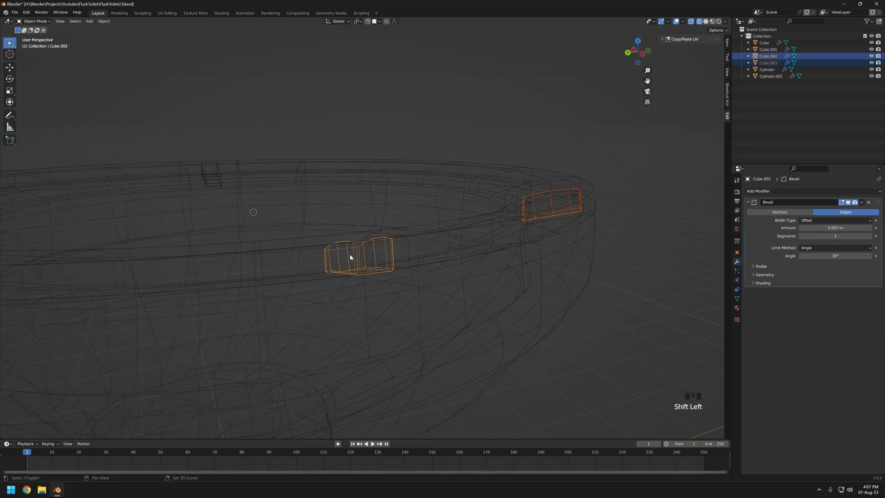
{"action": "key", "text": "KP_Divide"}
{"action": "key", "text": "shift+z"}
{"action": "middle_click_drag", "start_coordinate": [318, 223], "coordinate": [425, 215]}
{"action": "right_click", "coordinate": [327, 138]}
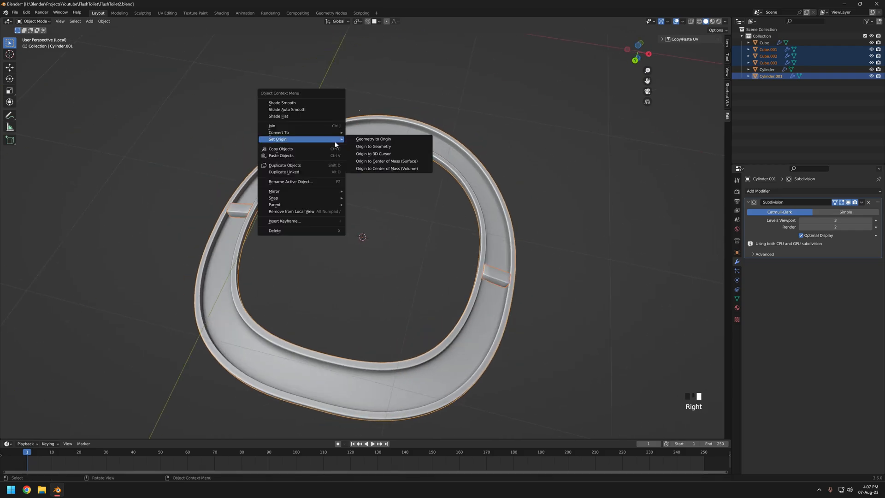
{"action": "left_click", "coordinate": [325, 137]}
Try to mirror the third support block across the seat with a Mirror modifier placed before its Bevel
{"action": "left_click", "coordinate": [765, 191]}
{"action": "left_click", "coordinate": [712, 302]}
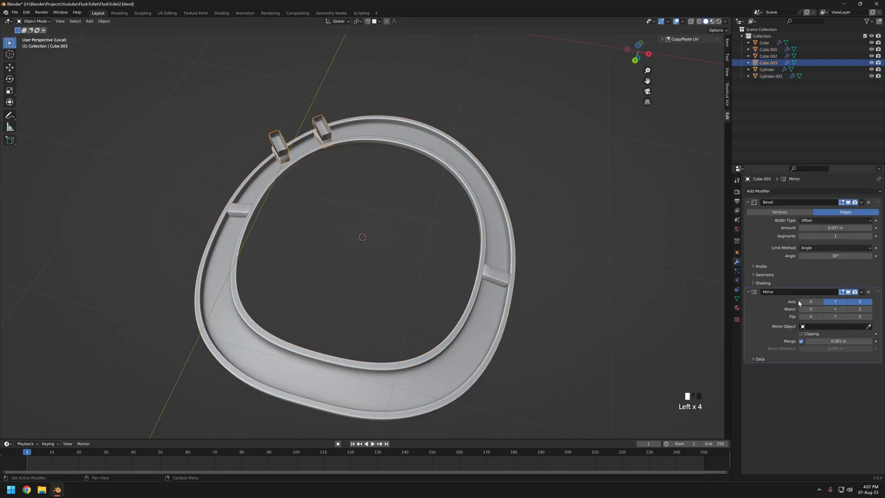
{"action": "middle_click_drag", "start_coordinate": [406, 251], "coordinate": [471, 249]}
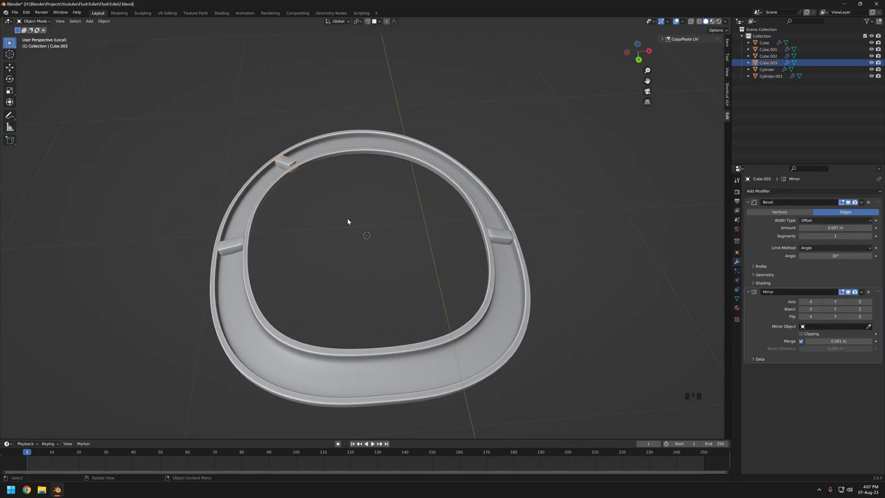
{"action": "middle_click_drag", "start_coordinate": [348, 222], "coordinate": [407, 235]}
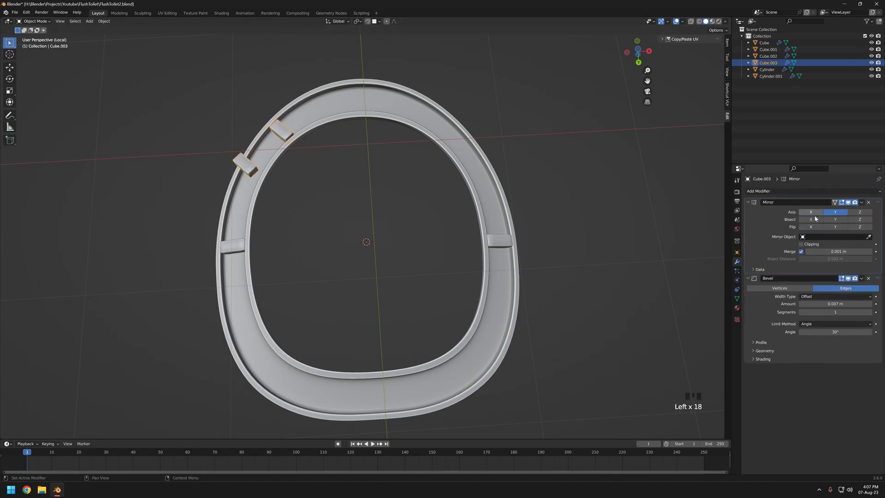
Duplicate the third support block in place and rotate the copy about Z to the opposite side of the seat ring
{"action": "middle_click_drag", "start_coordinate": [379, 185], "coordinate": [384, 233], "text": "shift"}
{"action": "key", "text": "KP_7"}
{"action": "key", "text": "grave"}
{"action": "key", "text": "shift+d"}
{"action": "right_click", "coordinate": [381, 249]}
{"action": "key", "text": "r"}
{"action": "key", "text": "z"}
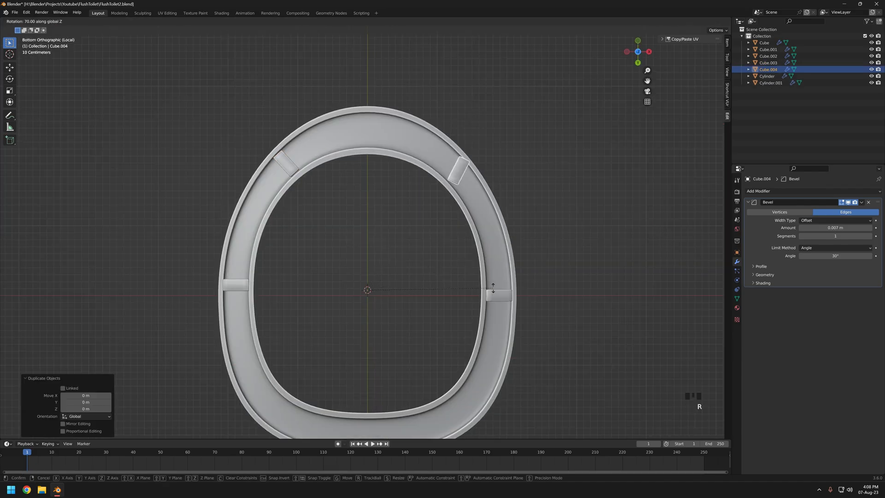
{"action": "key", "text": "r"}
{"action": "key", "text": "z"}
{"action": "right_click", "coordinate": [545, 193]}
Set the duplicated block's origin to its geometry and rotate it about Z until it lies squarely across the rim
{"action": "right_click", "coordinate": [451, 158]}
{"action": "mouse_move", "coordinate": [451, 157]}
{"action": "left_click", "coordinate": [497, 164]}
{"action": "key", "text": "r"}
{"action": "key", "text": "z"}
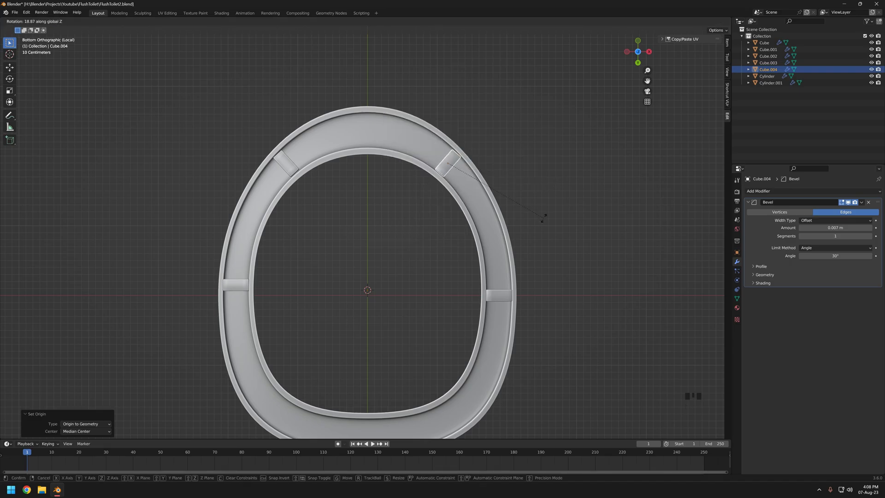
{"action": "key", "text": "grave"}
Select the faces of one half of the seat ring through the mesh and delete them
{"action": "middle_click_drag", "start_coordinate": [387, 234], "coordinate": [348, 266]}
{"action": "scroll", "coordinate": [348, 266], "scroll_direction": "down", "scroll_amount": 11}
{"action": "middle_click_drag", "start_coordinate": [359, 341], "coordinate": [454, 302]}
{"action": "middle_click_drag", "start_coordinate": [454, 302], "coordinate": [498, 233], "text": "shift"}
{"action": "left_click", "coordinate": [413, 309]}
{"action": "middle_click_drag", "start_coordinate": [413, 309], "coordinate": [391, 326]}
{"action": "key", "text": "Tab"}
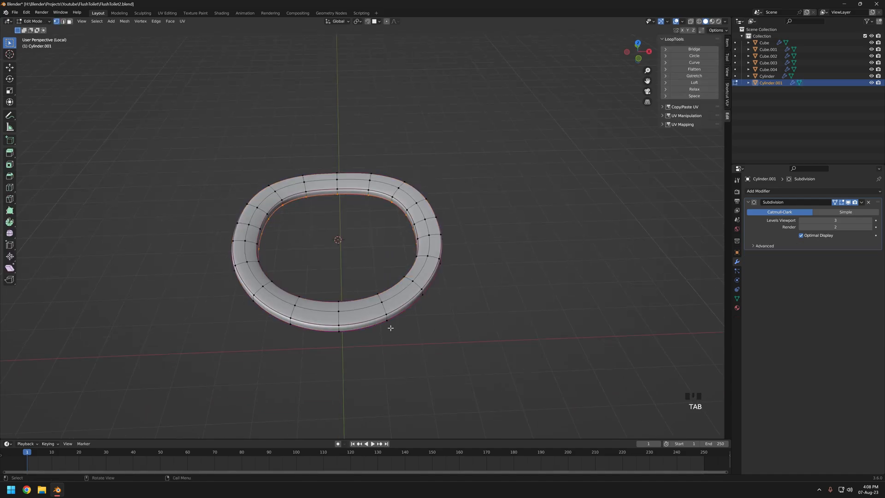
{"action": "key", "text": "3"}
{"action": "key", "text": "shift+z"}
{"action": "left_click_drag", "start_coordinate": [200, 120], "coordinate": [333, 346]}
{"action": "key", "text": "x"}
Add a Mirror modifier along X to the seat ring, place it before Subdivision, and enable Clipping
{"action": "left_click", "coordinate": [761, 191]}
{"action": "left_click", "coordinate": [741, 268]}
{"action": "left_click_drag", "start_coordinate": [877, 262], "coordinate": [876, 202]}
{"action": "left_click", "coordinate": [813, 244]}
{"action": "key", "text": "shift+z"}
Select all four support blocks around the seat ring and join them into one object
{"action": "middle_click_drag", "start_coordinate": [381, 285], "coordinate": [431, 234]}
{"action": "left_click", "coordinate": [431, 233]}
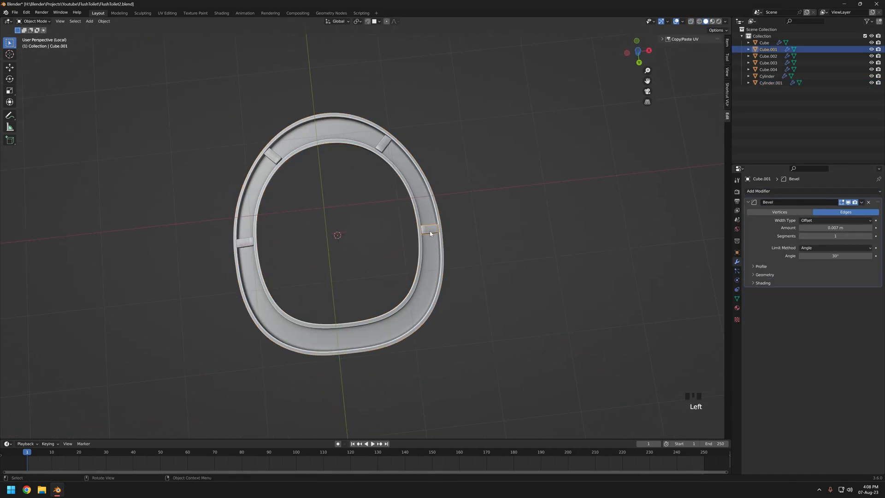
{"action": "left_click", "coordinate": [247, 244], "text": "shift"}
{"action": "middle_click_drag", "start_coordinate": [318, 239], "coordinate": [414, 220]}
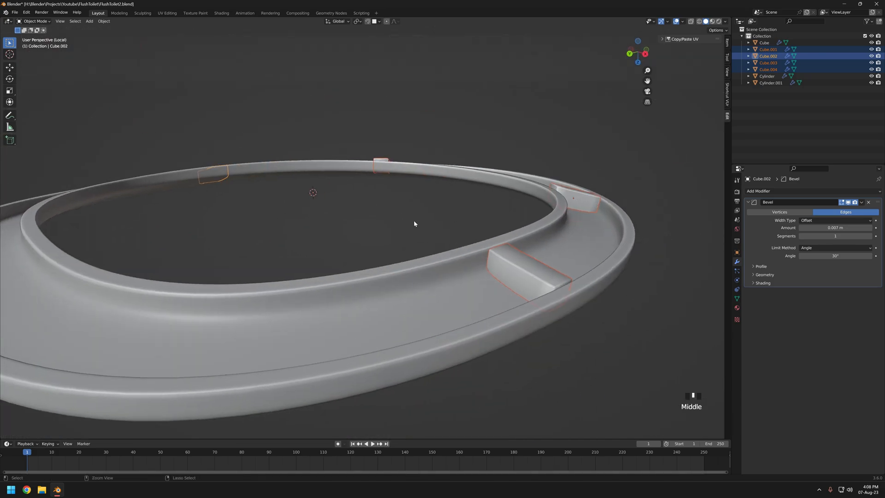
{"action": "key", "text": "ctrl+j"}
Enable Auto Smooth at 51.5° for the joined support blocks and shade them smooth
{"action": "left_click", "coordinate": [737, 299]}
{"action": "left_click", "coordinate": [758, 326]}
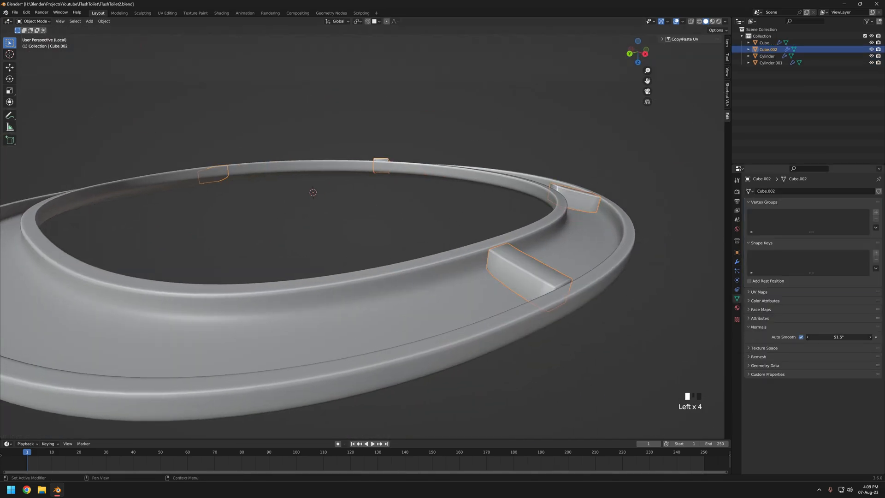
{"action": "scroll", "coordinate": [432, 197], "scroll_direction": "down", "scroll_amount": 3}
{"action": "right_click", "coordinate": [418, 139]}
{"action": "left_click", "coordinate": [418, 136]}
{"action": "mouse_move", "coordinate": [557, 183]}
{"action": "middle_mouse_down"}
{"action": "mouse_move", "coordinate": [462, 263]}
{"action": "mouse_move", "coordinate": [429, 276]}
{"action": "middle_mouse_up"}
Leave local view and examine the whole toilet under different viewport lighting settings
{"action": "key", "text": "KP_Divide"}
{"action": "middle_click_drag", "start_coordinate": [428, 234], "coordinate": [355, 230]}
{"action": "key", "text": "z"}
{"action": "left_click", "coordinate": [725, 21]}
{"action": "left_click", "coordinate": [725, 50]}
{"action": "mouse_move", "coordinate": [546, 255]}
{"action": "middle_mouse_down"}
{"action": "mouse_move", "coordinate": [516, 257]}
{"action": "mouse_move", "coordinate": [484, 203]}
{"action": "middle_mouse_up"}
{"action": "left_click", "coordinate": [725, 21]}
{"action": "left_click", "coordinate": [696, 49]}
{"action": "mouse_move", "coordinate": [393, 173]}
{"action": "middle_mouse_down"}
{"action": "mouse_move", "coordinate": [512, 173]}
{"action": "mouse_move", "coordinate": [404, 223]}
{"action": "mouse_move", "coordinate": [378, 213]}
{"action": "middle_mouse_up"}
Check the normals of the seat and toilet with the Face Orientation overlay, and turn the overlay off again
{"action": "scroll", "coordinate": [397, 212], "scroll_direction": "down", "scroll_amount": 3}
{"action": "left_click", "coordinate": [426, 207]}
{"action": "left_click", "coordinate": [682, 22]}
{"action": "left_click", "coordinate": [640, 150]}
{"action": "key", "text": "Tab"}
{"action": "key", "text": "a"}
{"action": "key", "text": "Tab"}
{"action": "middle_click_drag", "start_coordinate": [495, 225], "coordinate": [380, 230]}
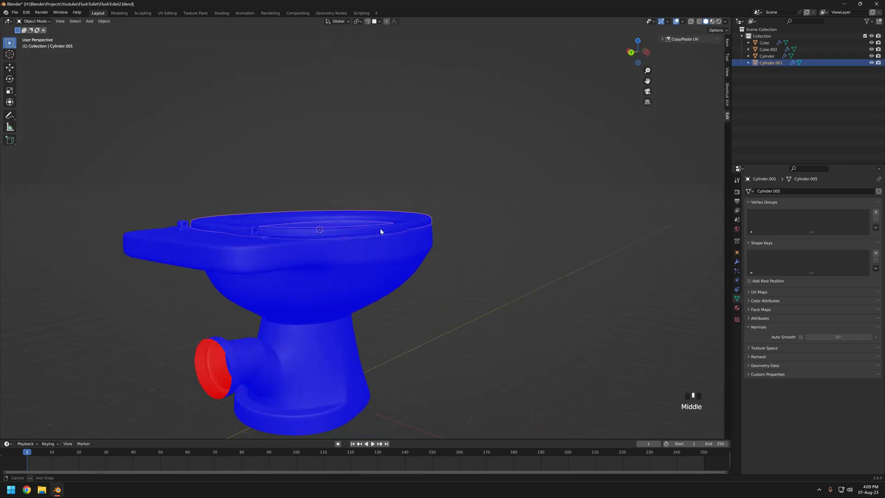
{"action": "left_click", "coordinate": [465, 258]}
{"action": "left_click", "coordinate": [682, 22]}
{"action": "left_click", "coordinate": [640, 150]}
Open the seat ring for mesh editing and turn off the On Cage display of its Subdivision modifier
{"action": "middle_click_drag", "start_coordinate": [480, 240], "coordinate": [478, 261]}
{"action": "scroll", "coordinate": [531, 251], "scroll_direction": "up", "scroll_amount": 4}
{"action": "middle_click_drag", "start_coordinate": [442, 238], "coordinate": [429, 226]}
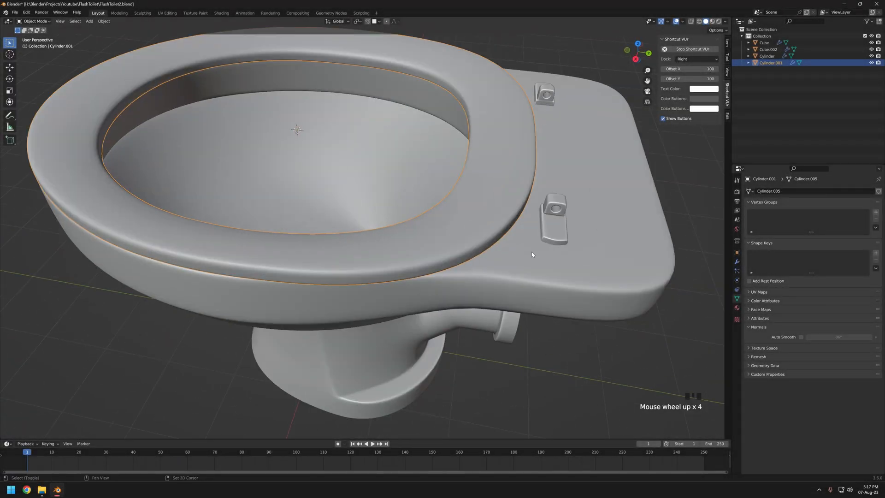
{"action": "key", "text": "Tab"}
{"action": "key", "text": "shift+z"}
{"action": "left_click", "coordinate": [737, 262]}
{"action": "left_click", "coordinate": [835, 278]}
{"action": "key", "text": "shift+z"}
{"action": "middle_click_drag", "start_coordinate": [453, 265], "coordinate": [462, 282]}
{"action": "key", "text": "shift+z"}
Select the vertices on the seat's rear outer edge through the mesh and extrude them along Y between the hinge brackets
{"action": "left_click_drag", "start_coordinate": [392, 192], "coordinate": [423, 298]}
{"action": "mouse_move", "coordinate": [445, 300]}
{"action": "middle_mouse_down"}
{"action": "mouse_move", "coordinate": [428, 306]}
{"action": "mouse_move", "coordinate": [415, 294]}
{"action": "mouse_move", "coordinate": [505, 227]}
{"action": "mouse_move", "coordinate": [516, 277]}
{"action": "middle_mouse_up"}
{"action": "key", "text": "shift+z"}
{"action": "key", "text": "KP_Divide"}
{"action": "key", "text": "KP_Divide"}
{"action": "middle_click_drag", "start_coordinate": [431, 260], "coordinate": [480, 267]}
{"action": "scroll", "coordinate": [481, 266], "scroll_direction": "up", "scroll_amount": 2}
{"action": "scroll", "coordinate": [481, 266], "scroll_direction": "down", "scroll_amount": 3}
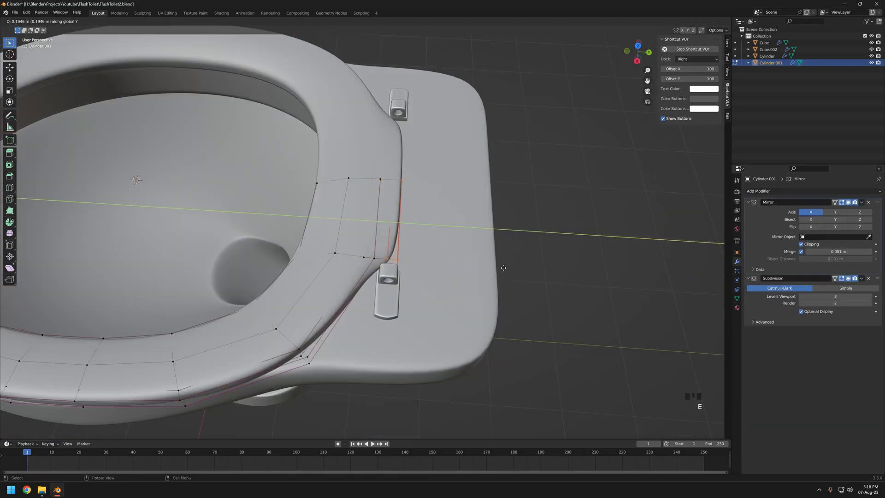
Isolate the seat in local view and move the box-selected vertices of its rear extension along Z
{"action": "scroll", "coordinate": [411, 269], "scroll_direction": "down", "scroll_amount": 4}
{"action": "mouse_move", "coordinate": [411, 269]}
{"action": "middle_mouse_down"}
{"action": "mouse_move", "coordinate": [391, 247]}
{"action": "mouse_move", "coordinate": [490, 188]}
{"action": "mouse_move", "coordinate": [381, 187]}
{"action": "mouse_move", "coordinate": [318, 221]}
{"action": "mouse_move", "coordinate": [429, 244]}
{"action": "middle_mouse_up"}
{"action": "key", "text": "KP_Divide"}
{"action": "scroll", "coordinate": [490, 188], "scroll_direction": "up", "scroll_amount": 4}
{"action": "scroll", "coordinate": [378, 239], "scroll_direction": "up", "scroll_amount": 2}
{"action": "left_click_drag", "start_coordinate": [447, 281], "coordinate": [470, 341]}
{"action": "key", "text": "z"}
{"action": "left_click", "coordinate": [428, 346]}
Add neighbouring vertices of the rear extension to the selection, move them along Z, and adjust the extension's width along X
{"action": "middle_click_drag", "start_coordinate": [429, 327], "coordinate": [406, 348]}
{"action": "left_click_drag", "start_coordinate": [271, 279], "coordinate": [307, 360], "text": "shift"}
{"action": "key", "text": "z"}
{"action": "left_click", "coordinate": [444, 349]}
{"action": "mouse_move", "coordinate": [450, 350]}
{"action": "middle_mouse_down"}
{"action": "mouse_move", "coordinate": [318, 249]}
{"action": "mouse_move", "coordinate": [419, 253]}
{"action": "mouse_move", "coordinate": [486, 303]}
{"action": "mouse_move", "coordinate": [437, 282]}
{"action": "mouse_move", "coordinate": [289, 326]}
{"action": "mouse_move", "coordinate": [295, 185]}
{"action": "middle_mouse_up"}
{"action": "key", "text": "g"}
{"action": "key", "text": "x"}
{"action": "left_click", "coordinate": [448, 252]}
Select vertices on the underside of the seat's rear extension and adjust their height along Z
{"action": "key", "text": "ctrl+KP_7"}
{"action": "left_click", "coordinate": [528, 282]}
{"action": "key", "text": "z"}
{"action": "left_click", "coordinate": [258, 325]}
{"action": "left_click_drag", "start_coordinate": [297, 144], "coordinate": [319, 215]}
{"action": "left_click", "coordinate": [321, 251]}
{"action": "key", "text": "z"}
{"action": "left_click", "coordinate": [364, 252]}
Move the remaining vertices where the rear extension meets the ring along Z to even out the surface
{"action": "mouse_move", "coordinate": [369, 254]}
{"action": "middle_mouse_down"}
{"action": "mouse_move", "coordinate": [504, 300]}
{"action": "mouse_move", "coordinate": [451, 266]}
{"action": "middle_mouse_up"}
{"action": "key", "text": "z"}
{"action": "left_click", "coordinate": [405, 272]}
{"action": "middle_click_drag", "start_coordinate": [396, 276], "coordinate": [364, 306]}
{"action": "left_click", "coordinate": [372, 229]}
{"action": "key", "text": "z"}
{"action": "left_click", "coordinate": [415, 232]}
Switch to edge selection and adjust the crease of the upper edge on the seat's rear extension
{"action": "mouse_move", "coordinate": [428, 239]}
{"action": "middle_mouse_down"}
{"action": "mouse_move", "coordinate": [577, 278]}
{"action": "mouse_move", "coordinate": [489, 334]}
{"action": "mouse_move", "coordinate": [445, 253]}
{"action": "middle_mouse_up"}
{"action": "scroll", "coordinate": [444, 253], "scroll_direction": "up", "scroll_amount": 2}
{"action": "key", "text": "2"}
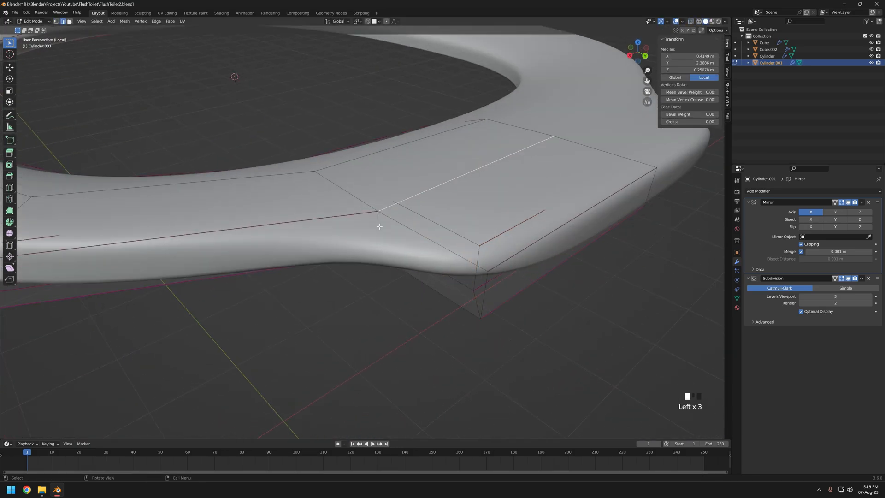
{"action": "left_click_drag", "start_coordinate": [702, 121], "coordinate": [664, 122]}
{"action": "scroll", "coordinate": [706, 128], "scroll_direction": "down", "scroll_amount": 7}
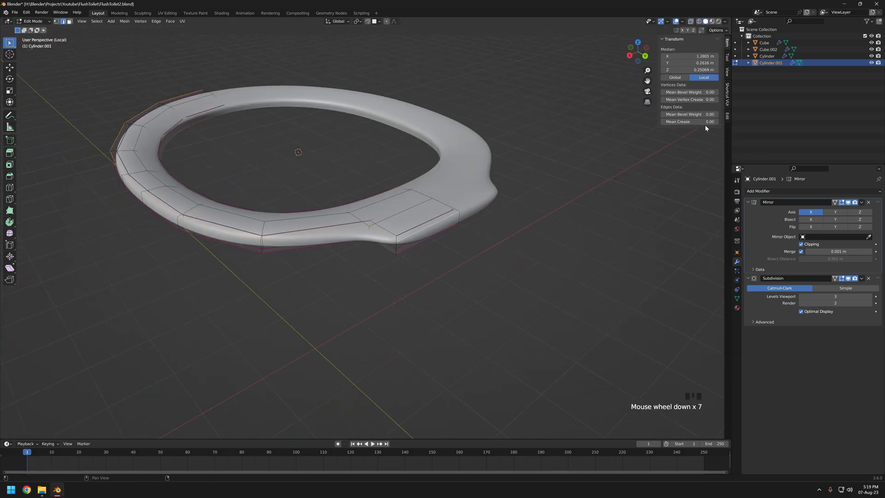
Select the edge near the rear extension's corner and move it along Z
{"action": "scroll", "coordinate": [513, 203], "scroll_direction": "up", "scroll_amount": 4}
{"action": "mouse_move", "coordinate": [511, 230]}
{"action": "middle_mouse_down"}
{"action": "mouse_move", "coordinate": [507, 203]}
{"action": "mouse_move", "coordinate": [475, 226]}
{"action": "middle_mouse_up"}
{"action": "left_click", "coordinate": [523, 264]}
{"action": "key", "text": "z"}
{"action": "left_click", "coordinate": [487, 258]}
{"action": "left_click", "coordinate": [487, 257]}
Select the edge loop along the outer rim on the seat's underside and set its mean crease to 0.44
{"action": "mouse_move", "coordinate": [476, 301]}
{"action": "middle_mouse_down"}
{"action": "mouse_move", "coordinate": [503, 293]}
{"action": "mouse_move", "coordinate": [520, 184]}
{"action": "middle_mouse_up"}
{"action": "left_click", "coordinate": [474, 284], "text": "alt"}
{"action": "key", "text": "z"}
{"action": "left_click_drag", "start_coordinate": [698, 122], "coordinate": [699, 122]}
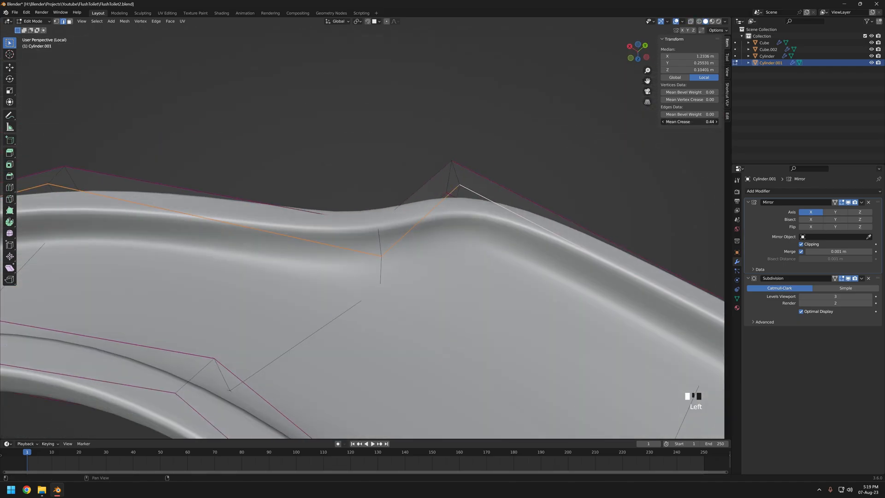
Set the mean crease of the selected outer rim loop on the seat's underside to 0.3
{"action": "type", "text": ".3"}
{"action": "key", "text": "Return"}
{"action": "scroll", "coordinate": [599, 175], "scroll_direction": "down", "scroll_amount": 3}
{"action": "middle_click_drag", "start_coordinate": [435, 152], "coordinate": [407, 258]}
Select the neighbouring edge loops along the seat's rim in wireframe and set their mean crease to 0.3
{"action": "left_click", "coordinate": [400, 253], "text": "alt"}
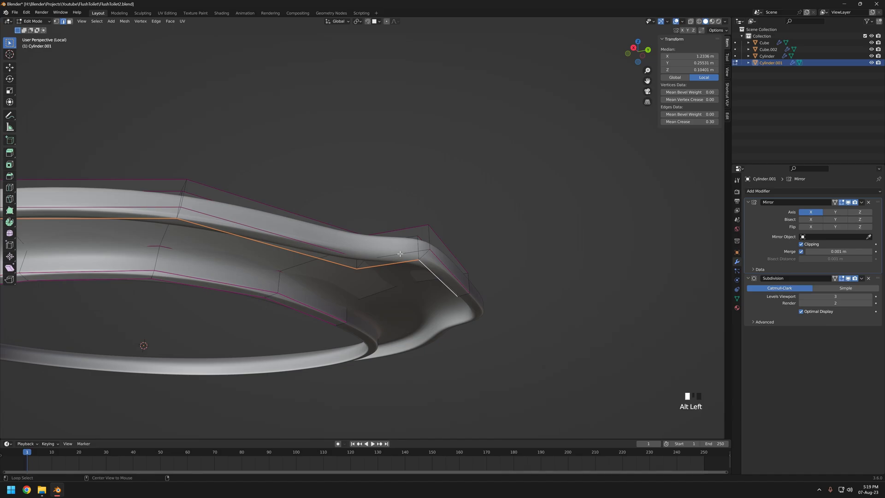
{"action": "mouse_move", "coordinate": [503, 287]}
{"action": "middle_mouse_down"}
{"action": "mouse_move", "coordinate": [460, 322]}
{"action": "mouse_move", "coordinate": [419, 304]}
{"action": "mouse_move", "coordinate": [427, 292]}
{"action": "mouse_move", "coordinate": [652, 306]}
{"action": "middle_mouse_up"}
{"action": "key", "text": "z"}
{"action": "left_click", "coordinate": [419, 305], "text": "alt"}
{"action": "left_click", "coordinate": [427, 292], "text": "alt+shift"}
{"action": "key", "text": "z"}
{"action": "middle_click_drag", "start_coordinate": [479, 258], "coordinate": [391, 230]}
{"action": "scroll", "coordinate": [378, 199], "scroll_direction": "up", "scroll_amount": 3}
{"action": "double_click", "coordinate": [696, 121]}
{"action": "type", "text": ".3"}
{"action": "key", "text": "Return"}
Select the edge at the outer corner of the seat's rear extension and lower its mean crease
{"action": "mouse_move", "coordinate": [415, 156]}
{"action": "middle_mouse_down"}
{"action": "mouse_move", "coordinate": [328, 310]}
{"action": "mouse_move", "coordinate": [330, 415]}
{"action": "mouse_move", "coordinate": [354, 263]}
{"action": "mouse_move", "coordinate": [373, 328]}
{"action": "mouse_move", "coordinate": [379, 306]}
{"action": "middle_mouse_up"}
{"action": "key", "text": "z"}
{"action": "left_click", "coordinate": [332, 325]}
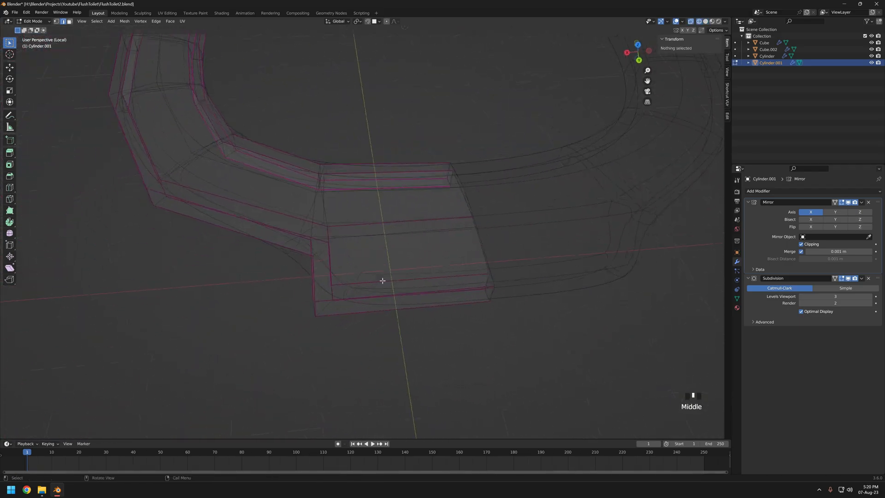
{"action": "left_click_drag", "start_coordinate": [690, 122], "coordinate": [663, 121]}
{"action": "key", "text": "z"}
Try to bevel the vertical edge in the inner corner where the rear extension meets the ring
{"action": "left_click", "coordinate": [405, 226]}
{"action": "mouse_move", "coordinate": [405, 226]}
{"action": "middle_mouse_down"}
{"action": "mouse_move", "coordinate": [491, 201]}
{"action": "mouse_move", "coordinate": [486, 184]}
{"action": "mouse_move", "coordinate": [383, 225]}
{"action": "mouse_move", "coordinate": [304, 221]}
{"action": "middle_mouse_up"}
{"action": "mouse_move", "coordinate": [304, 221]}
{"action": "middle_mouse_down", "text": "shift"}
{"action": "mouse_move", "coordinate": [369, 227]}
{"action": "mouse_move", "coordinate": [457, 262]}
{"action": "mouse_move", "coordinate": [385, 223]}
{"action": "mouse_move", "coordinate": [385, 306]}
{"action": "mouse_move", "coordinate": [377, 253]}
{"action": "mouse_move", "coordinate": [347, 236]}
{"action": "mouse_move", "coordinate": [367, 203]}
{"action": "mouse_move", "coordinate": [345, 239]}
{"action": "mouse_move", "coordinate": [353, 241]}
{"action": "middle_mouse_up", "text": "shift"}
{"action": "scroll", "coordinate": [407, 245], "scroll_direction": "up", "scroll_amount": 2}
{"action": "left_click", "coordinate": [381, 275]}
{"action": "key", "text": "ctrl+b"}
{"action": "left_click", "coordinate": [383, 219]}
{"action": "left_click", "coordinate": [394, 307]}
{"action": "key", "text": "ctrl+z"}
{"action": "scroll", "coordinate": [354, 241], "scroll_direction": "up", "scroll_amount": 3}
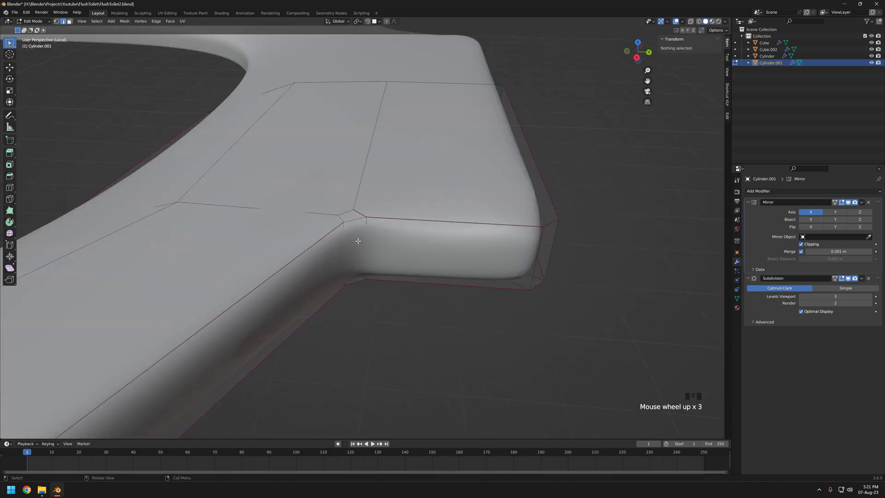
Examine the corner between the ring and the rear extension from several angles in solid and wireframe shading
{"action": "middle_click_drag", "start_coordinate": [443, 272], "coordinate": [366, 172]}
{"action": "left_click", "coordinate": [365, 172]}
{"action": "middle_click_drag", "start_coordinate": [445, 143], "coordinate": [397, 235]}
{"action": "left_click", "coordinate": [397, 236]}
{"action": "mouse_move", "coordinate": [471, 253]}
{"action": "middle_mouse_down"}
{"action": "mouse_move", "coordinate": [395, 140]}
{"action": "mouse_move", "coordinate": [391, 101]}
{"action": "middle_mouse_up"}
{"action": "key", "text": "shift+z"}
{"action": "left_click", "coordinate": [374, 230]}
{"action": "key", "text": "shift+z"}
{"action": "mouse_move", "coordinate": [468, 200]}
{"action": "middle_mouse_down"}
{"action": "mouse_move", "coordinate": [472, 247]}
{"action": "mouse_move", "coordinate": [347, 251]}
{"action": "mouse_move", "coordinate": [447, 243]}
{"action": "mouse_move", "coordinate": [441, 201]}
{"action": "mouse_move", "coordinate": [397, 195]}
{"action": "middle_mouse_up"}
{"action": "scroll", "coordinate": [472, 247], "scroll_direction": "down", "scroll_amount": 3}
{"action": "key", "text": "Tab"}
{"action": "key", "text": "Tab"}
{"action": "key", "text": "ctrl+r"}
{"action": "key", "text": "Escape"}
Check the seat together with the rest of the toilet and undo the recent edits to its mesh
{"action": "key", "text": "slash"}
{"action": "scroll", "coordinate": [397, 195], "scroll_direction": "down", "scroll_amount": 7}
{"action": "middle_click_drag", "start_coordinate": [369, 284], "coordinate": [467, 250]}
{"action": "left_click", "coordinate": [834, 278]}
{"action": "key", "text": "slash"}
{"action": "key", "text": "ctrl+z"}
{"action": "key", "text": "ctrl+z"}
{"action": "key", "text": "slash"}
{"action": "key", "text": "ctrl+z"}
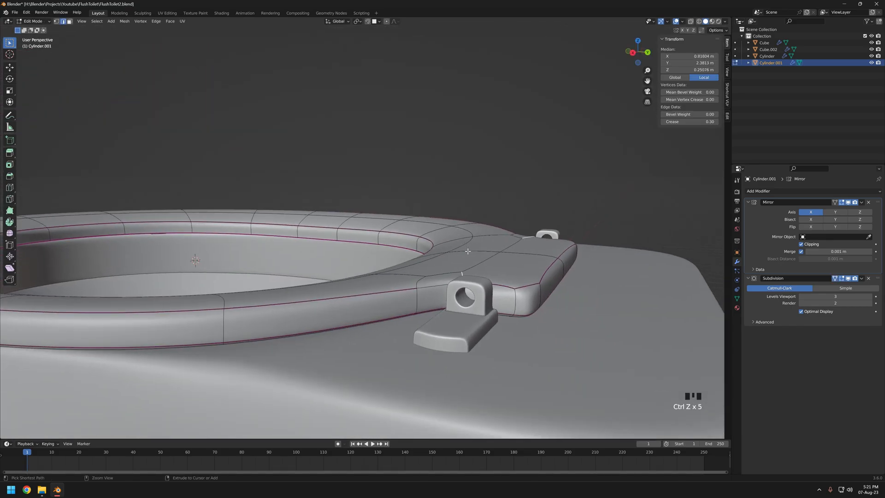
Add a single loop cut across the ring beside the rear extension, slid with a factor of -0.904
{"action": "key", "text": "grave"}
{"action": "scroll", "coordinate": [438, 234], "scroll_direction": "down", "scroll_amount": 7}
{"action": "middle_click_drag", "start_coordinate": [438, 233], "coordinate": [397, 265]}
{"action": "key", "text": "ctrl+r"}
{"action": "left_click", "coordinate": [318, 253]}
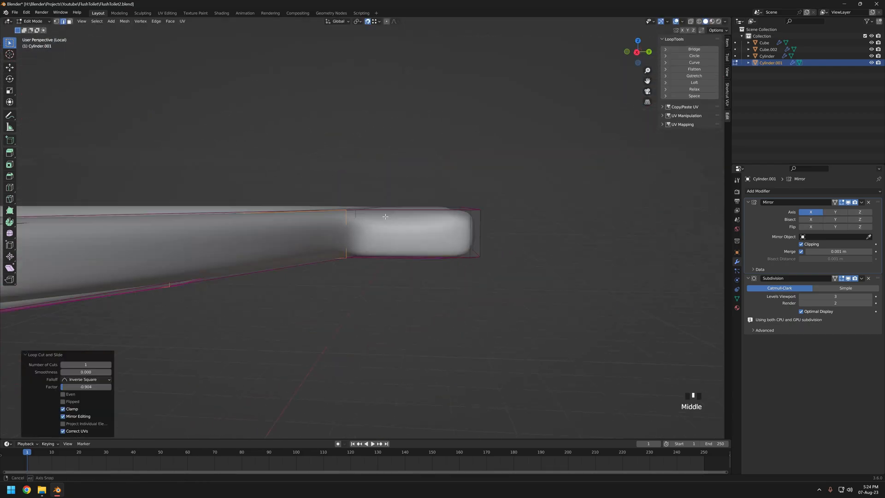
Select the edge loop beside the ring's junction with the extension and smooth it with LoopTools Relax
{"action": "middle_click_drag", "start_coordinate": [396, 221], "coordinate": [369, 277]}
{"action": "left_click", "coordinate": [392, 271], "text": "alt"}
{"action": "left_click", "coordinate": [694, 88]}
Show the subdivided cage in edit mode, then select and relax an edge loop along the inner rim of the seat's underside
{"action": "scroll", "coordinate": [414, 240], "scroll_direction": "down", "scroll_amount": 4}
{"action": "middle_click_drag", "start_coordinate": [415, 239], "coordinate": [465, 216]}
{"action": "scroll", "coordinate": [415, 277], "scroll_direction": "up", "scroll_amount": 4}
{"action": "left_click", "coordinate": [389, 293], "text": "alt"}
{"action": "left_click", "coordinate": [835, 277]}
{"action": "scroll", "coordinate": [415, 258], "scroll_direction": "down", "scroll_amount": 5}
{"action": "scroll", "coordinate": [415, 258], "scroll_direction": "up", "scroll_amount": 4}
{"action": "middle_click_drag", "start_coordinate": [414, 258], "coordinate": [415, 102]}
{"action": "middle_click_drag", "start_coordinate": [415, 101], "coordinate": [410, 295], "text": "shift"}
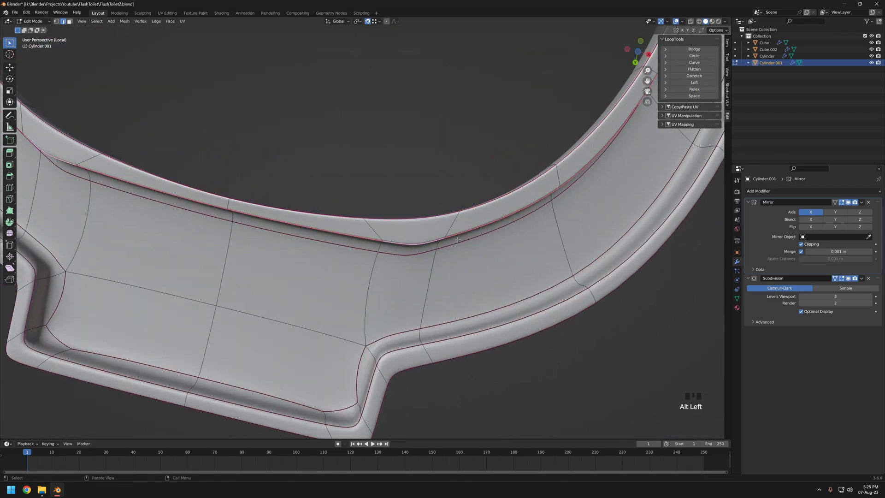
{"action": "left_click", "coordinate": [694, 89]}
Leave edit mode and local view, and examine how the seat sits on the bowl and between the hinges
{"action": "scroll", "coordinate": [415, 240], "scroll_direction": "down", "scroll_amount": 4}
{"action": "middle_click_drag", "start_coordinate": [415, 240], "coordinate": [471, 253]}
{"action": "scroll", "coordinate": [389, 209], "scroll_direction": "up", "scroll_amount": 4}
{"action": "key", "text": "Tab"}
{"action": "key", "text": "Tab"}
{"action": "scroll", "coordinate": [407, 210], "scroll_direction": "up", "scroll_amount": 4}
{"action": "middle_click_drag", "start_coordinate": [407, 209], "coordinate": [498, 262]}
{"action": "left_click", "coordinate": [540, 181]}
{"action": "key", "text": "Tab"}
{"action": "left_click", "coordinate": [682, 22]}
{"action": "middle_click_drag", "start_coordinate": [489, 230], "coordinate": [442, 277]}
{"action": "left_click", "coordinate": [443, 276]}
{"action": "key", "text": "KP_Divide"}
{"action": "scroll", "coordinate": [533, 251], "scroll_direction": "up", "scroll_amount": 3}
{"action": "middle_click_drag", "start_coordinate": [533, 251], "coordinate": [483, 275]}
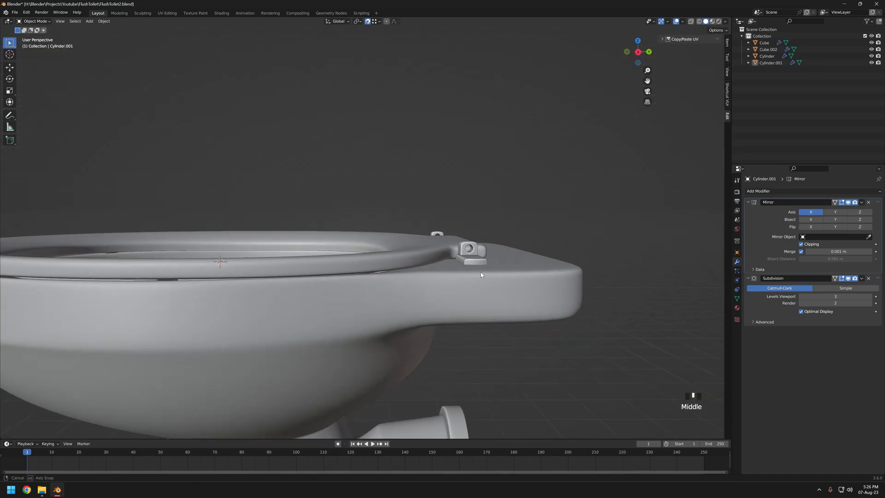
In the right orthographic view, move the vertices of the seat's rear extension by about -0.027 m along Z
{"action": "key", "text": "Tab"}
{"action": "key", "text": "shift+z"}
{"action": "key", "text": "shift+z"}
{"action": "middle_click_drag", "start_coordinate": [527, 306], "coordinate": [501, 281]}
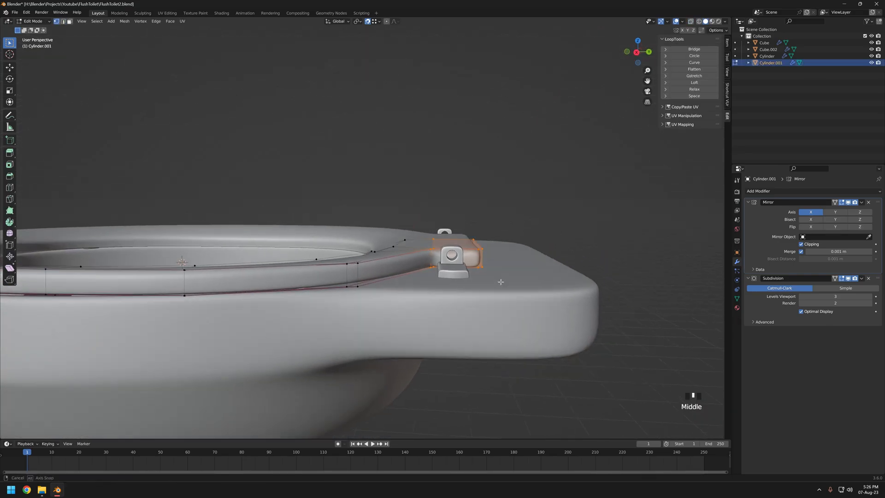
{"action": "left_click", "coordinate": [590, 218]}
{"action": "middle_click_drag", "start_coordinate": [590, 219], "coordinate": [509, 255]}
{"action": "key", "text": "KP_3"}
{"action": "scroll", "coordinate": [509, 255], "scroll_direction": "up", "scroll_amount": 2}
{"action": "key", "text": "g"}
{"action": "key", "text": "z"}
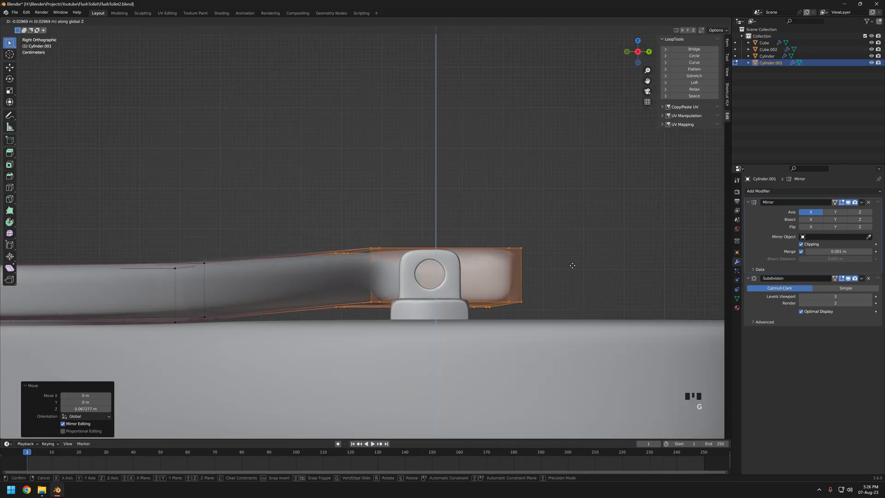
{"action": "left_click", "coordinate": [571, 264]}
Fine-tune the rear extension's height along Z against the hinge in wireframe shading
{"action": "key", "text": "shift+z"}
{"action": "scroll", "coordinate": [553, 266], "scroll_direction": "up", "scroll_amount": 1}
{"action": "key", "text": "g"}
{"action": "key", "text": "z"}
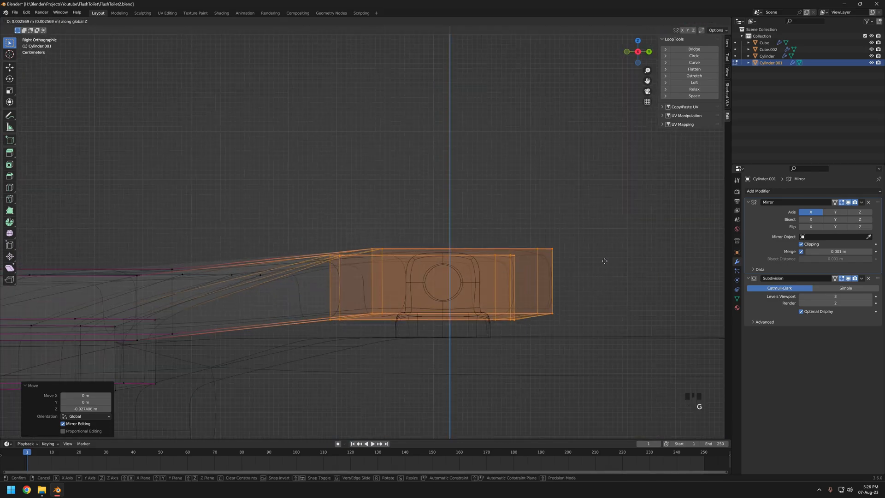
{"action": "left_click", "coordinate": [605, 238]}
{"action": "key", "text": "shift+z"}
{"action": "key", "text": "shift+z"}
Deselect the extension's front vertices and move its rear end by about -0.013 m along Y
{"action": "left_click_drag", "start_coordinate": [415, 212], "coordinate": [271, 348], "text": "ctrl"}
{"action": "key", "text": "shift+z"}
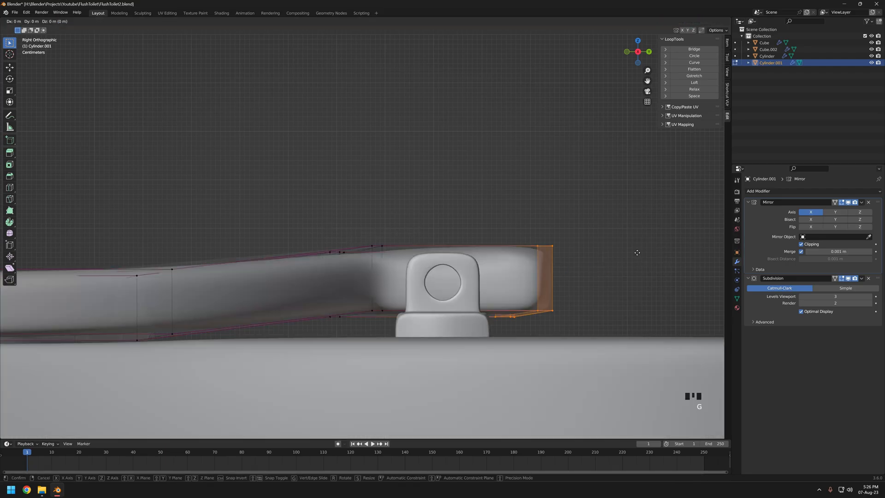
{"action": "scroll", "coordinate": [580, 254], "scroll_direction": "down", "scroll_amount": 4}
{"action": "middle_click_drag", "start_coordinate": [579, 255], "coordinate": [380, 253]}
{"action": "key", "text": "KP_3"}
{"action": "scroll", "coordinate": [382, 253], "scroll_direction": "up", "scroll_amount": 4}
{"action": "key", "text": "g"}
{"action": "key", "text": "y"}
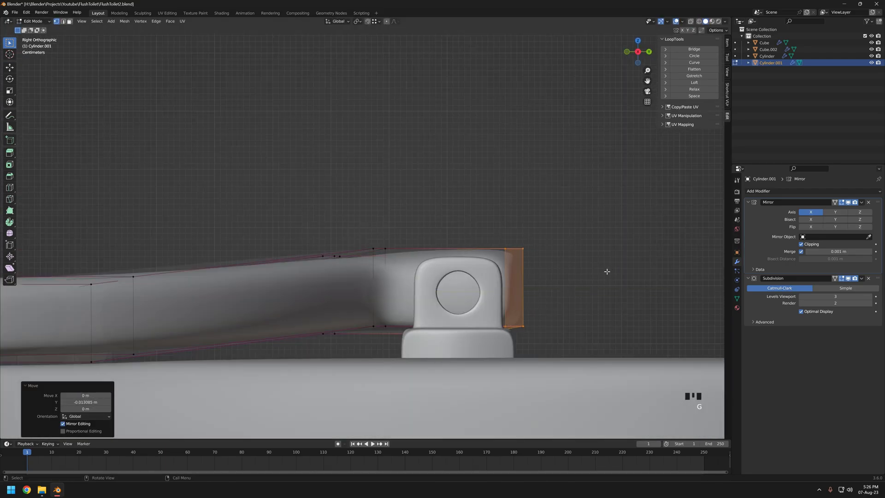
Leave edit mode, inspect the finished seat's underside and return from local view to the whole toilet
{"action": "key", "text": "Tab"}
{"action": "scroll", "coordinate": [607, 270], "scroll_direction": "down", "scroll_amount": 2}
{"action": "middle_click_drag", "start_coordinate": [606, 270], "coordinate": [317, 249]}
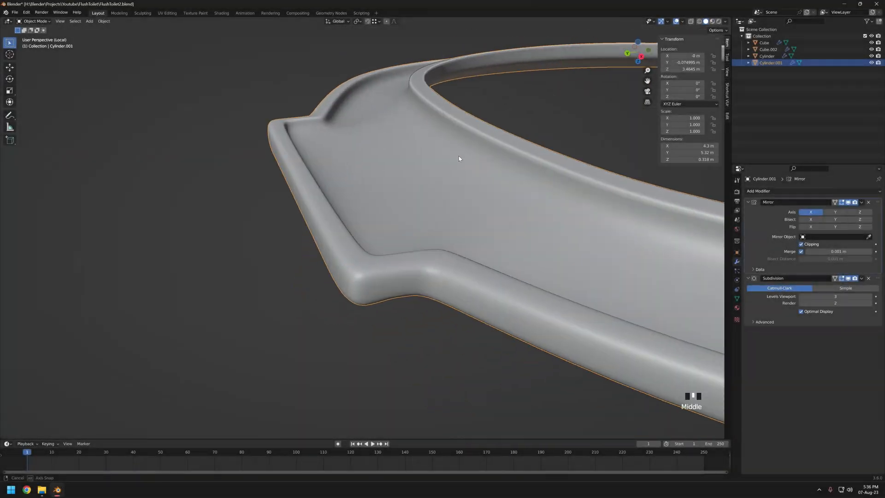
{"action": "scroll", "coordinate": [536, 266], "scroll_direction": "down", "scroll_amount": 2}
{"action": "middle_click_drag", "start_coordinate": [536, 266], "coordinate": [430, 199]}
{"action": "scroll", "coordinate": [521, 253], "scroll_direction": "up", "scroll_amount": 1}
{"action": "scroll", "coordinate": [496, 261], "scroll_direction": "down", "scroll_amount": 3}
{"action": "left_click", "coordinate": [497, 260]}
{"action": "key", "text": "KP_Divide"}
{"action": "scroll", "coordinate": [370, 221], "scroll_direction": "up", "scroll_amount": 5}
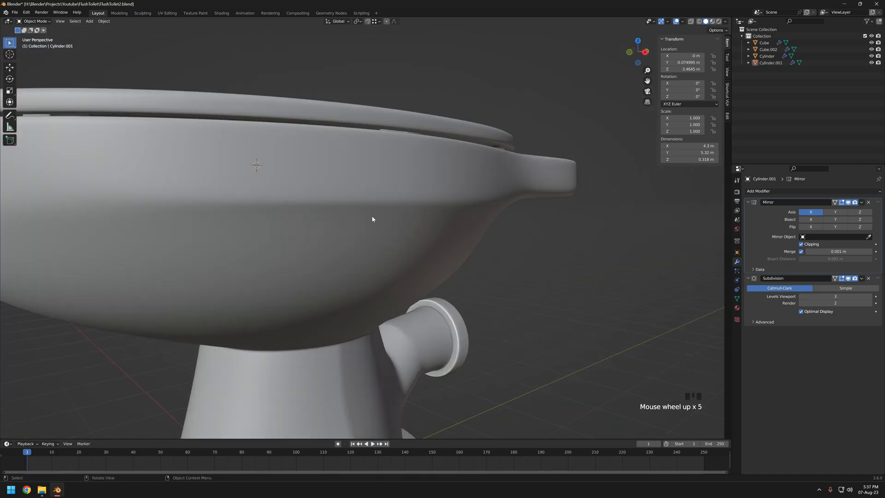
{"action": "left_click", "coordinate": [412, 119]}
{"action": "key", "text": "g"}
{"action": "right_click", "coordinate": [401, 104]}
Select the support blocks together with the seat, keeping the seat active, and join them into one object
{"action": "middle_click_drag", "start_coordinate": [406, 119], "coordinate": [474, 211]}
{"action": "scroll", "coordinate": [461, 203], "scroll_direction": "up", "scroll_amount": 5}
{"action": "left_click", "coordinate": [429, 184]}
{"action": "left_click", "coordinate": [442, 152], "text": "shift"}
{"action": "scroll", "coordinate": [491, 224], "scroll_direction": "down", "scroll_amount": 5}
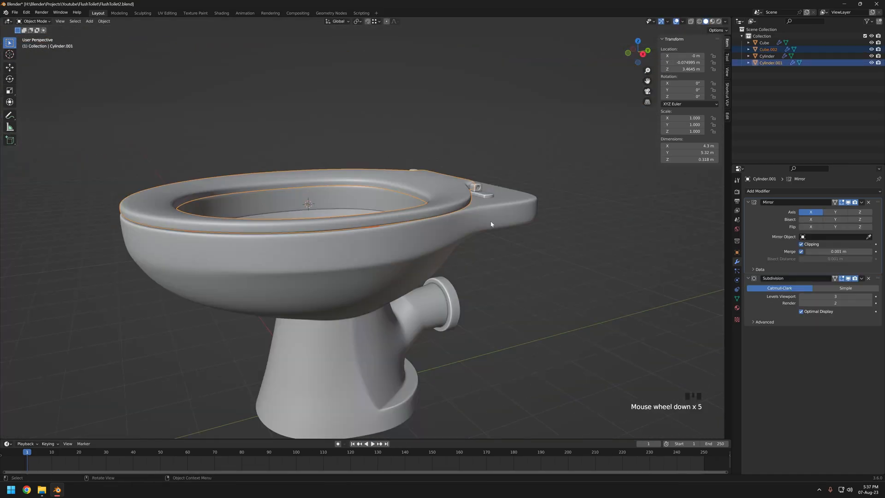
Select the hinge brackets and move them by about -0.04 m along X to clear the seat's rear extension
{"action": "middle_click_drag", "start_coordinate": [530, 203], "coordinate": [272, 276]}
{"action": "scroll", "coordinate": [486, 173], "scroll_direction": "up", "scroll_amount": 3}
{"action": "left_click", "coordinate": [192, 266]}
{"action": "scroll", "coordinate": [192, 267], "scroll_direction": "up", "scroll_amount": 4}
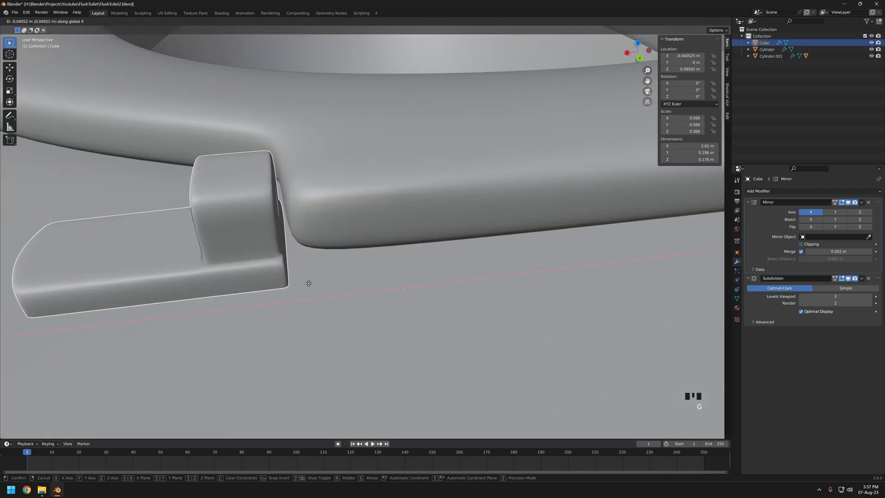
{"action": "left_click", "coordinate": [309, 283]}
{"action": "scroll", "coordinate": [374, 261], "scroll_direction": "down", "scroll_amount": 5}
{"action": "middle_click_drag", "start_coordinate": [374, 261], "coordinate": [445, 172]}
{"action": "left_click", "coordinate": [444, 173]}
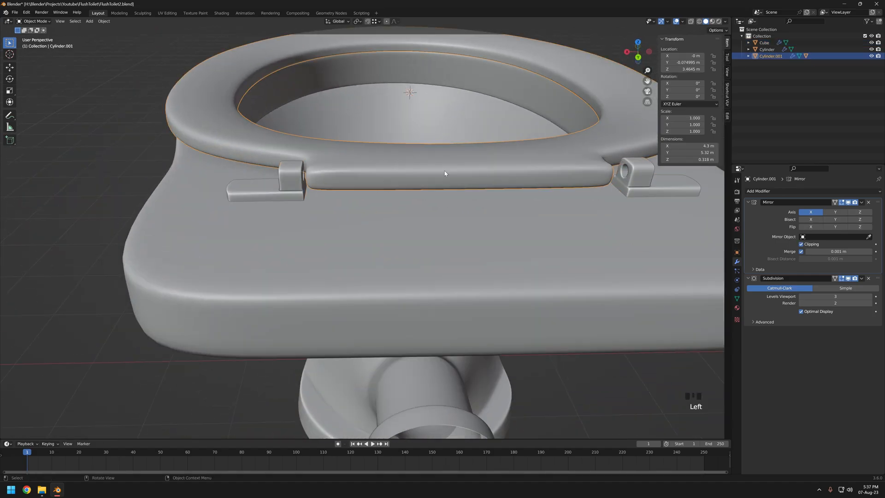
{"action": "left_click", "coordinate": [334, 224]}
Edit the toilet bowl and raise the lower rear edge vertices of its back platform along Z
{"action": "middle_click_drag", "start_coordinate": [333, 225], "coordinate": [525, 216]}
{"action": "middle_click_drag", "start_coordinate": [430, 231], "coordinate": [478, 223]}
{"action": "left_click", "coordinate": [369, 209]}
{"action": "key", "text": "Tab"}
{"action": "key", "text": "shift+z"}
{"action": "left_click_drag", "start_coordinate": [478, 223], "coordinate": [538, 160]}
{"action": "middle_click_drag", "start_coordinate": [538, 160], "coordinate": [483, 216]}
{"action": "key", "text": "shift+z"}
{"action": "key", "text": "g"}
{"action": "key", "text": "z"}
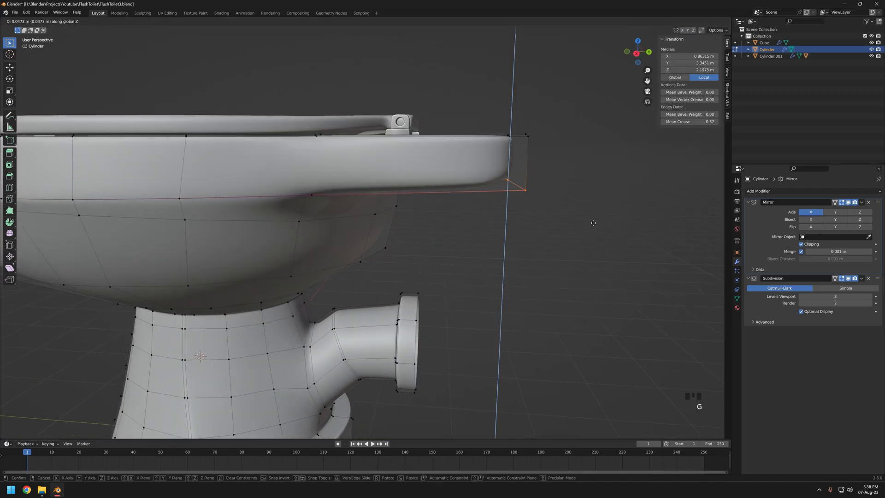
{"action": "left_click", "coordinate": [590, 202]}
Leave edit mode, clear the selection and examine the overall shape of the toilet
{"action": "middle_click_drag", "start_coordinate": [590, 202], "coordinate": [645, 241]}
{"action": "key", "text": "Tab"}
{"action": "scroll", "coordinate": [468, 253], "scroll_direction": "down", "scroll_amount": 3}
{"action": "scroll", "coordinate": [468, 253], "scroll_direction": "up", "scroll_amount": 2}
{"action": "left_click", "coordinate": [511, 243]}
{"action": "scroll", "coordinate": [511, 243], "scroll_direction": "down", "scroll_amount": 4}
{"action": "middle_click_drag", "start_coordinate": [512, 243], "coordinate": [408, 193]}
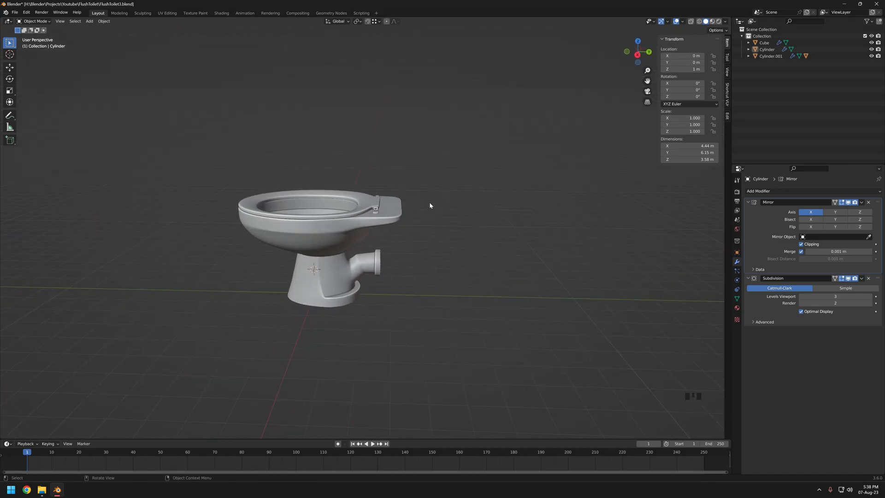
Try to shorten the bowl's back platform by moving its rear edge vertices about -0.45 m along Y
{"action": "scroll", "coordinate": [429, 202], "scroll_direction": "up", "scroll_amount": 3}
{"action": "key", "text": "shift+z"}
{"action": "key", "text": "Tab"}
{"action": "left_click_drag", "start_coordinate": [404, 236], "coordinate": [472, 185]}
{"action": "key", "text": "shift+z"}
{"action": "key", "text": "g"}
{"action": "key", "text": "y"}
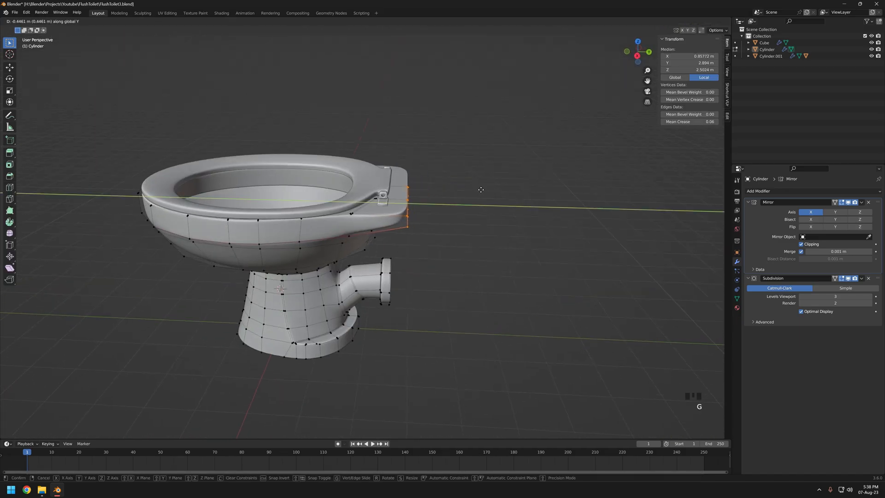
{"action": "key", "text": "Tab"}
{"action": "left_click", "coordinate": [456, 198]}
Examine the toilet from above under a darker viewport lighting and restore the standard grey shading
{"action": "scroll", "coordinate": [454, 196], "scroll_direction": "down", "scroll_amount": 3}
{"action": "mouse_move", "coordinate": [438, 187]}
{"action": "middle_mouse_down"}
{"action": "mouse_move", "coordinate": [476, 209]}
{"action": "mouse_move", "coordinate": [538, 143]}
{"action": "mouse_move", "coordinate": [439, 233]}
{"action": "mouse_move", "coordinate": [477, 229]}
{"action": "mouse_move", "coordinate": [411, 214]}
{"action": "mouse_move", "coordinate": [422, 253]}
{"action": "mouse_move", "coordinate": [374, 205]}
{"action": "mouse_move", "coordinate": [413, 196]}
{"action": "mouse_move", "coordinate": [297, 238]}
{"action": "middle_mouse_up"}
{"action": "left_click", "coordinate": [477, 229]}
{"action": "scroll", "coordinate": [411, 213], "scroll_direction": "up", "scroll_amount": 3}
{"action": "left_click", "coordinate": [725, 21]}
{"action": "left_click", "coordinate": [724, 54]}
{"action": "left_click", "coordinate": [721, 67]}
{"action": "left_click", "coordinate": [641, 94]}
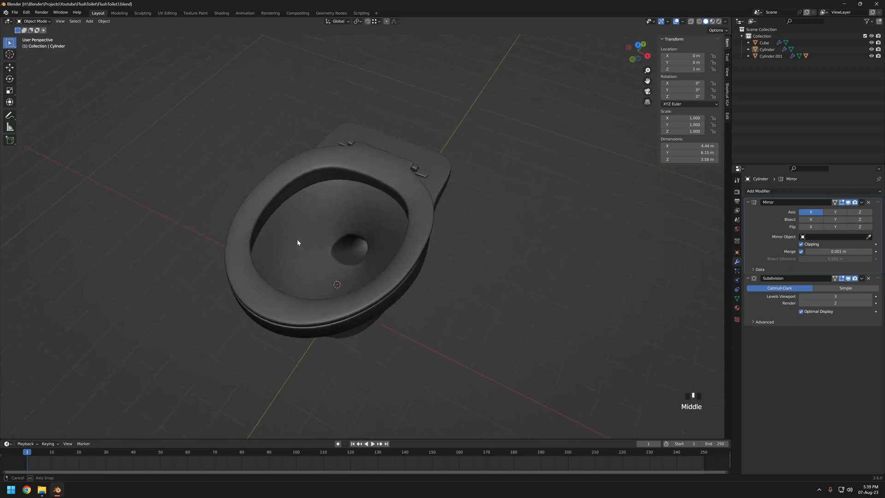
{"action": "left_click", "coordinate": [725, 21]}
{"action": "left_click", "coordinate": [695, 53]}
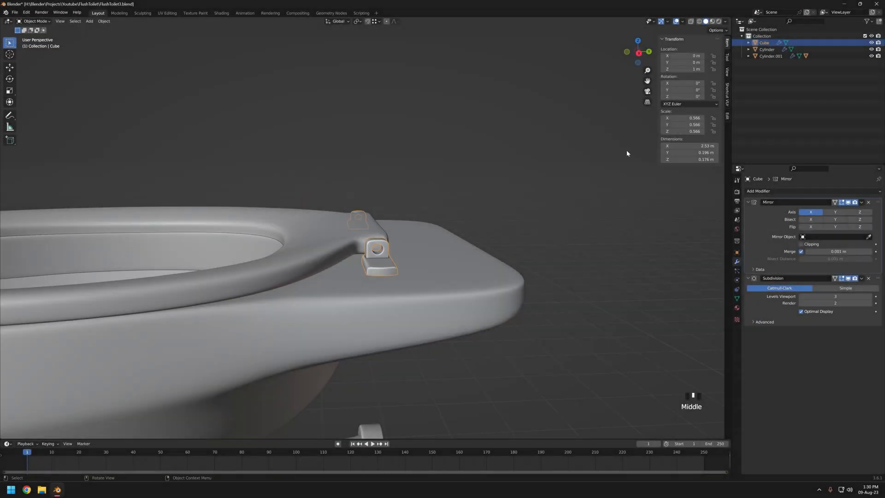
Edit the hinge brackets and raise their top vertices by about 0.056 m along Z
{"action": "key", "text": "Tab"}
{"action": "key", "text": "z"}
{"action": "scroll", "coordinate": [369, 255], "scroll_direction": "up", "scroll_amount": 9}
{"action": "left_click_drag", "start_coordinate": [241, 84], "coordinate": [467, 273]}
{"action": "key", "text": "z"}
{"action": "scroll", "coordinate": [437, 277], "scroll_direction": "down", "scroll_amount": 4}
{"action": "mouse_move", "coordinate": [437, 277]}
{"action": "middle_mouse_down"}
{"action": "mouse_move", "coordinate": [389, 338]}
{"action": "mouse_move", "coordinate": [433, 297]}
{"action": "middle_mouse_up"}
{"action": "scroll", "coordinate": [389, 337], "scroll_direction": "down", "scroll_amount": 4}
{"action": "key", "text": "g"}
{"action": "key", "text": "z"}
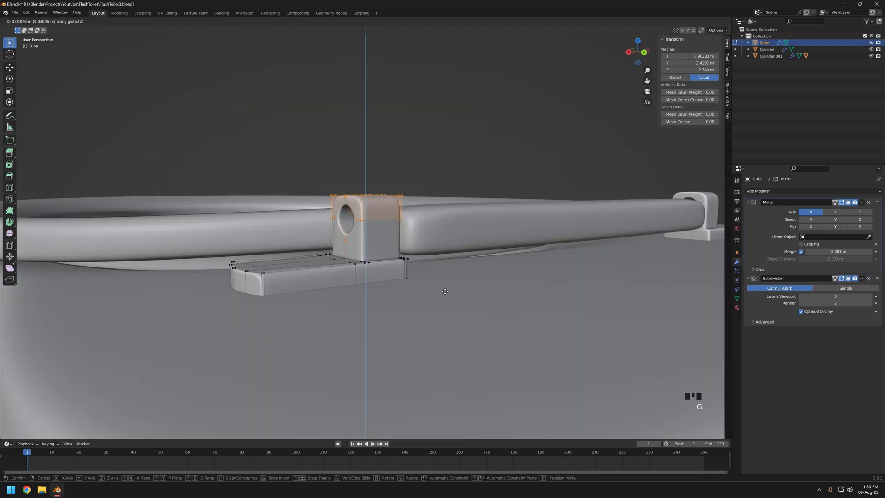
{"action": "left_click", "coordinate": [450, 285]}
{"action": "scroll", "coordinate": [358, 271], "scroll_direction": "down", "scroll_amount": 3}
{"action": "mouse_move", "coordinate": [358, 271]}
{"action": "middle_mouse_down"}
{"action": "mouse_move", "coordinate": [375, 294]}
{"action": "mouse_move", "coordinate": [401, 273]}
{"action": "middle_mouse_up"}
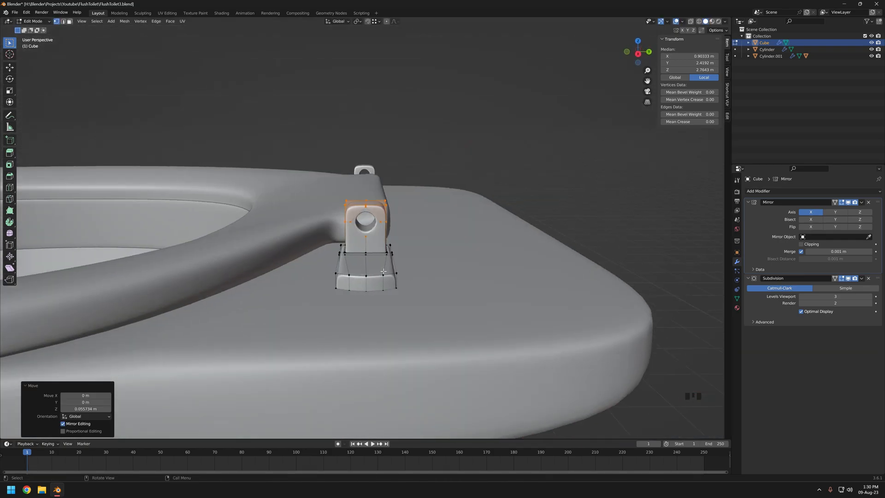
Edit the seat and move the vertices of its rear extension along Z to line up with the hinge brackets
{"action": "key", "text": "Tab"}
{"action": "left_click", "coordinate": [310, 240]}
{"action": "key", "text": "Tab"}
{"action": "key", "text": "z"}
{"action": "middle_click_drag", "start_coordinate": [320, 231], "coordinate": [301, 239]}
{"action": "left_click", "coordinate": [310, 233]}
{"action": "mouse_move", "coordinate": [322, 235]}
{"action": "middle_mouse_down", "text": "shift"}
{"action": "mouse_move", "coordinate": [397, 239]}
{"action": "mouse_move", "coordinate": [349, 258]}
{"action": "mouse_move", "coordinate": [436, 324]}
{"action": "middle_mouse_up", "text": "shift"}
{"action": "scroll", "coordinate": [349, 249], "scroll_direction": "up", "scroll_amount": 4}
{"action": "key", "text": "shift+Tab"}
{"action": "right_click", "coordinate": [347, 234]}
{"action": "scroll", "coordinate": [436, 324], "scroll_direction": "up", "scroll_amount": 3}
{"action": "scroll", "coordinate": [489, 343], "scroll_direction": "down", "scroll_amount": 4}
{"action": "key", "text": "g"}
{"action": "key", "text": "z"}
{"action": "left_click", "coordinate": [391, 292]}
Scale the lower vertices of the seat's rear extension, shift them along Z, and leave edit mode
{"action": "key", "text": "z"}
{"action": "mouse_move", "coordinate": [391, 293]}
{"action": "middle_mouse_down"}
{"action": "mouse_move", "coordinate": [344, 300]}
{"action": "mouse_move", "coordinate": [401, 299]}
{"action": "middle_mouse_up"}
{"action": "key", "text": "z"}
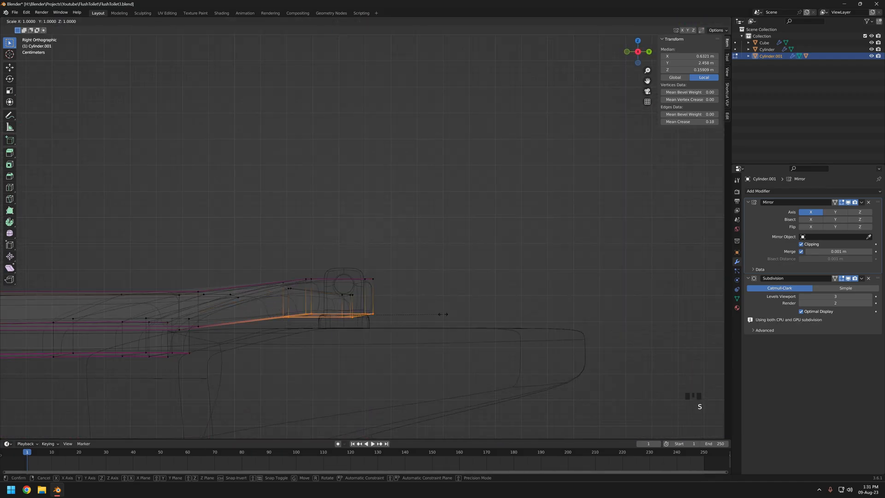
{"action": "left_click", "coordinate": [415, 335]}
{"action": "key", "text": "z"}
{"action": "mouse_move", "coordinate": [414, 335]}
{"action": "middle_mouse_down"}
{"action": "mouse_move", "coordinate": [351, 362]}
{"action": "mouse_move", "coordinate": [421, 414]}
{"action": "mouse_move", "coordinate": [409, 344]}
{"action": "mouse_move", "coordinate": [349, 322]}
{"action": "mouse_move", "coordinate": [499, 322]}
{"action": "mouse_move", "coordinate": [346, 312]}
{"action": "mouse_move", "coordinate": [320, 267]}
{"action": "mouse_move", "coordinate": [378, 272]}
{"action": "mouse_move", "coordinate": [343, 281]}
{"action": "mouse_move", "coordinate": [399, 271]}
{"action": "middle_mouse_up"}
{"action": "key", "text": "g"}
{"action": "key", "text": "z"}
{"action": "left_click", "coordinate": [348, 336]}
{"action": "scroll", "coordinate": [352, 333], "scroll_direction": "down", "scroll_amount": 8}
{"action": "key", "text": "z"}
{"action": "scroll", "coordinate": [375, 272], "scroll_direction": "down", "scroll_amount": 5}
{"action": "key", "text": "Tab"}
{"action": "key", "text": "z"}
{"action": "left_click", "coordinate": [464, 305]}
Duplicate the edge loop around the seat's inner opening and raise the copy about 1.02 m along Z
{"action": "scroll", "coordinate": [443, 297], "scroll_direction": "down", "scroll_amount": 4}
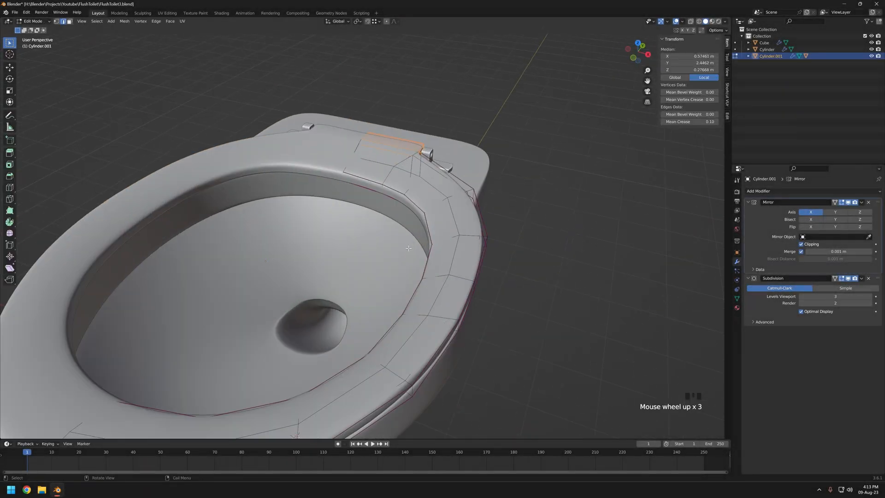
{"action": "middle_click_drag", "start_coordinate": [429, 267], "coordinate": [444, 261]}
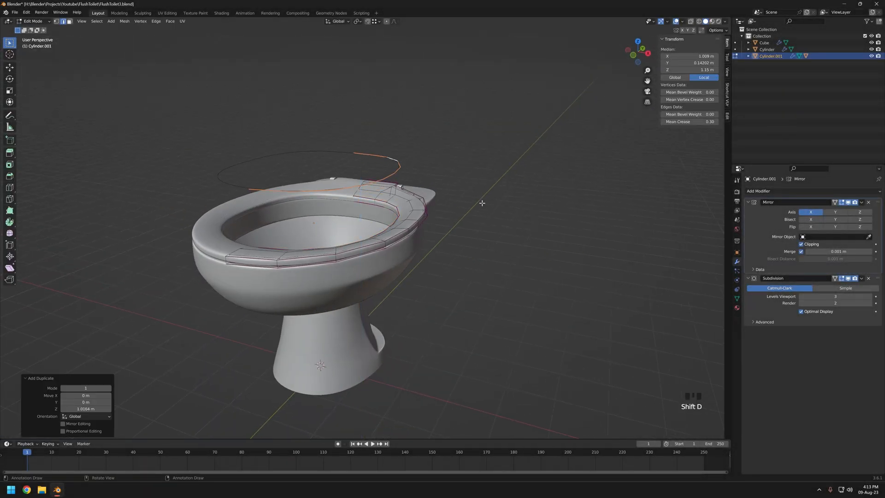
{"action": "key", "text": "Return"}
Separate the duplicated loop into its own object with the Mirror modifier applied, and open it for editing
{"action": "key", "text": "Tab"}
{"action": "key", "text": "ctrl+a"}
{"action": "key", "text": "Tab"}
{"action": "middle_click_drag", "start_coordinate": [377, 287], "coordinate": [425, 304]}
{"action": "key", "text": "Tab"}
{"action": "key", "text": "Tab"}
{"action": "left_click", "coordinate": [463, 212], "text": "alt"}
{"action": "key", "text": "p"}
{"action": "left_click", "coordinate": [465, 213]}
{"action": "key", "text": "Tab"}
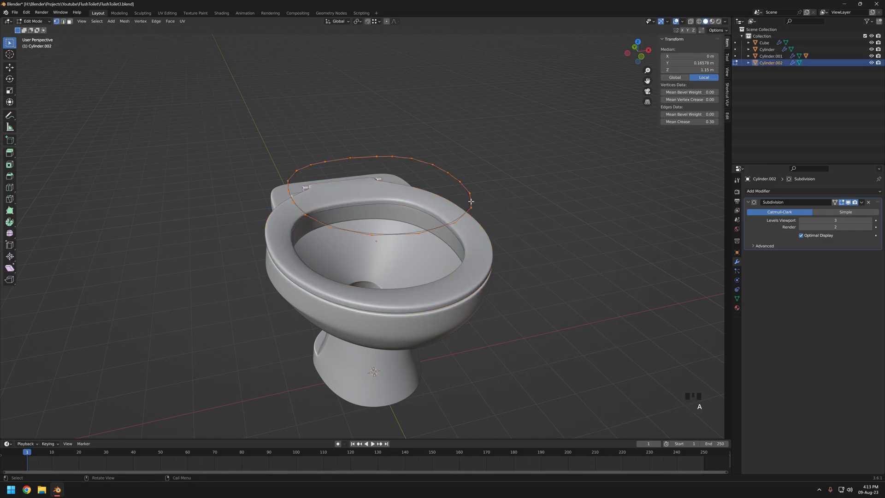
Scale the whole loop up about 1.3 times in the top view to match the seat's outer outline
{"action": "key", "text": "KP_7"}
{"action": "key", "text": "s"}
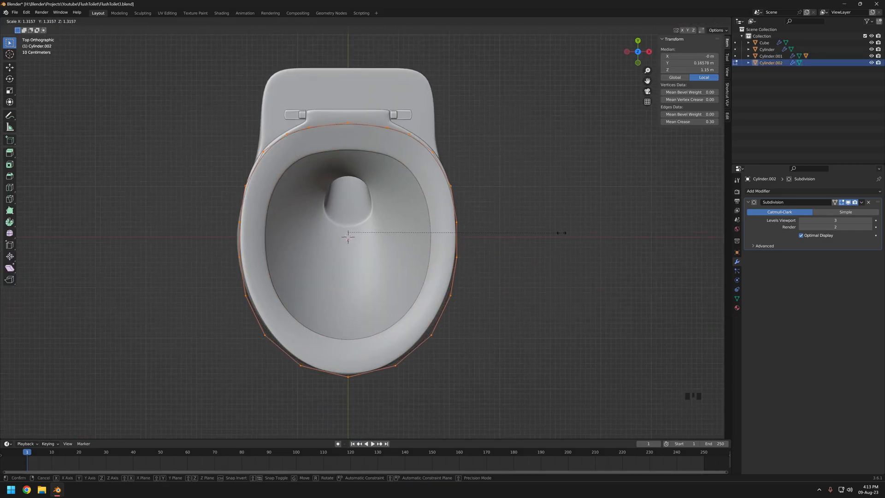
{"action": "left_click", "coordinate": [572, 232]}
Select the rear arc of the loop and fit it to the seat's outline using proportional editing
{"action": "key", "text": "z"}
{"action": "scroll", "coordinate": [447, 217], "scroll_direction": "up", "scroll_amount": 4}
{"action": "middle_click_drag", "start_coordinate": [506, 159], "coordinate": [509, 302], "text": "shift"}
{"action": "left_click", "coordinate": [834, 202]}
{"action": "key", "text": "z"}
{"action": "key", "text": "z"}
{"action": "left_click_drag", "start_coordinate": [128, 198], "coordinate": [578, 223]}
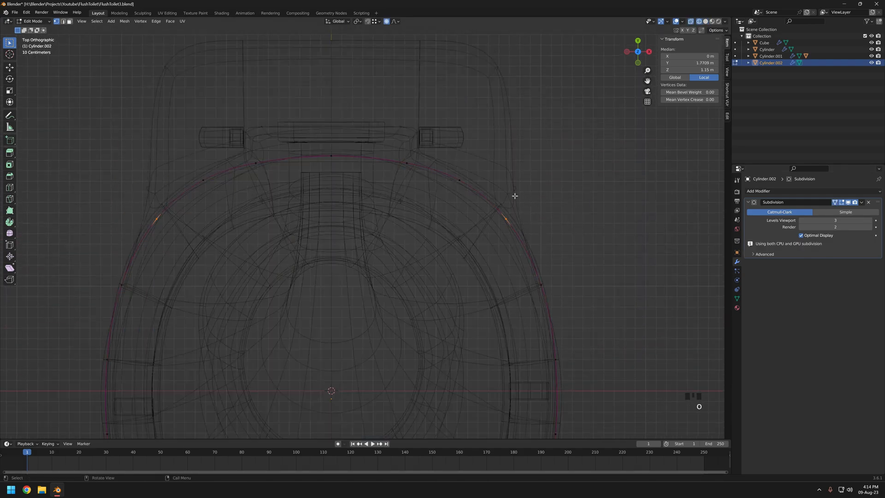
{"action": "left_click_drag", "start_coordinate": [111, 141], "coordinate": [563, 246]}
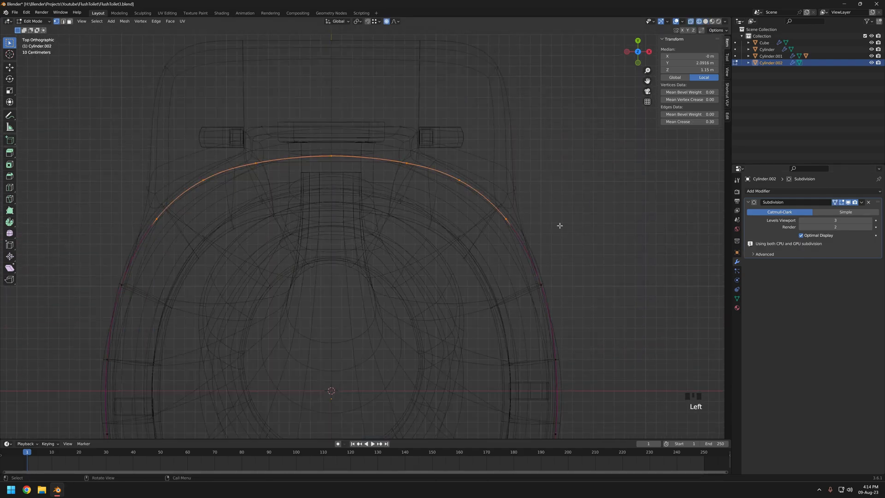
{"action": "left_click", "coordinate": [589, 232]}
Scale the loop's side edges, and its front vertices by 0.949, to follow the seat's outline with proportional editing
{"action": "scroll", "coordinate": [506, 229], "scroll_direction": "up", "scroll_amount": 2}
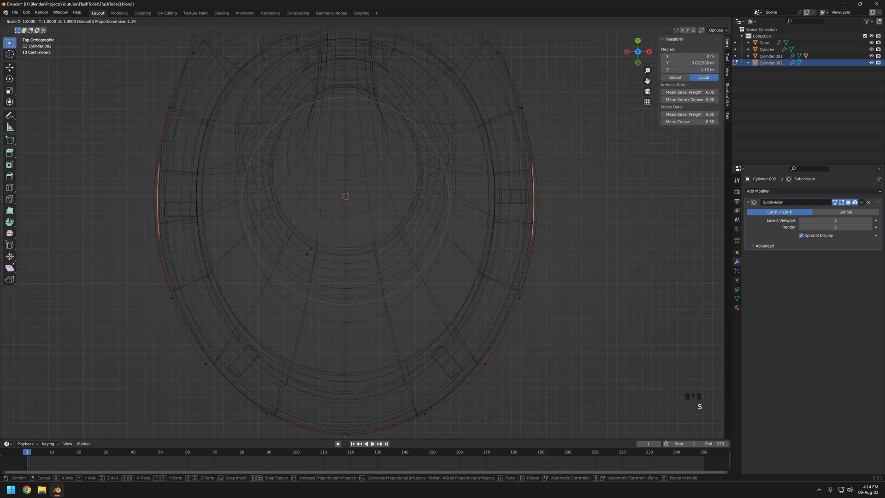
{"action": "left_click", "coordinate": [312, 260]}
{"action": "scroll", "coordinate": [318, 263], "scroll_direction": "down", "scroll_amount": 1}
{"action": "middle_click_drag", "start_coordinate": [369, 304], "coordinate": [372, 256], "text": "shift"}
{"action": "left_click", "coordinate": [467, 295]}
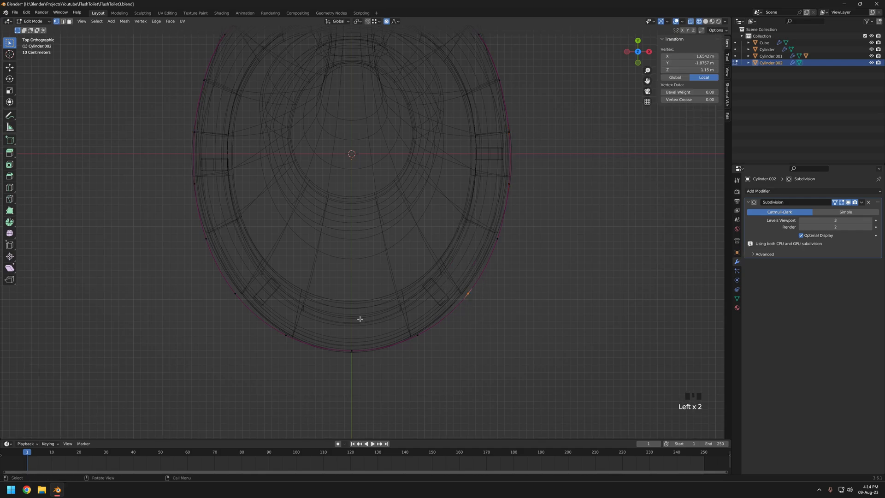
{"action": "left_click", "coordinate": [460, 302]}
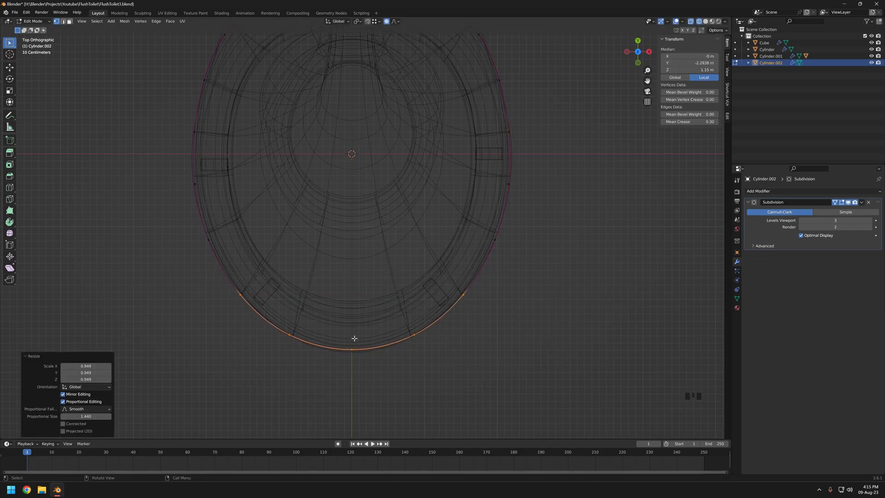
Move the loop's frontmost vertex along Y to fit the seat's front outline
{"action": "left_click", "coordinate": [354, 347]}
{"action": "key", "text": "g"}
{"action": "key", "text": "y"}
{"action": "left_click", "coordinate": [540, 345]}
Set the loop's mean edge crease to 0 and extrude it about 0.2 m upward along Z into a band
{"action": "key", "text": "shift+z"}
{"action": "middle_click_drag", "start_coordinate": [468, 297], "coordinate": [414, 272]}
{"action": "key", "text": "Tab"}
{"action": "middle_click_drag", "start_coordinate": [415, 272], "coordinate": [349, 228], "text": "shift"}
{"action": "key", "text": "Tab"}
{"action": "key", "text": "2"}
{"action": "left_click", "coordinate": [343, 190], "text": "alt"}
{"action": "left_click_drag", "start_coordinate": [689, 122], "coordinate": [705, 122]}
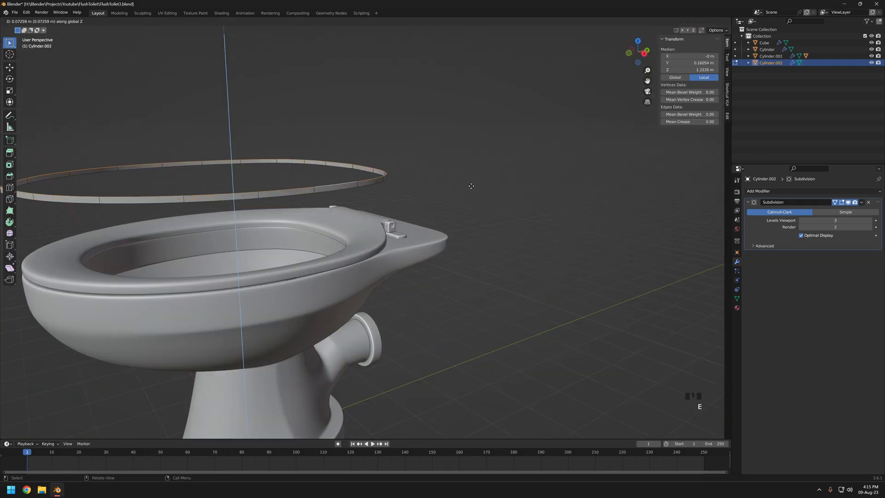
Turn off proportional editing and lower the whole band along Z by about 0.87 m to sit just above the seat
{"action": "middle_click_drag", "start_coordinate": [471, 191], "coordinate": [464, 191]}
{"action": "key", "text": "g"}
{"action": "key", "text": "z"}
{"action": "right_click", "coordinate": [497, 226]}
{"action": "key", "text": "o"}
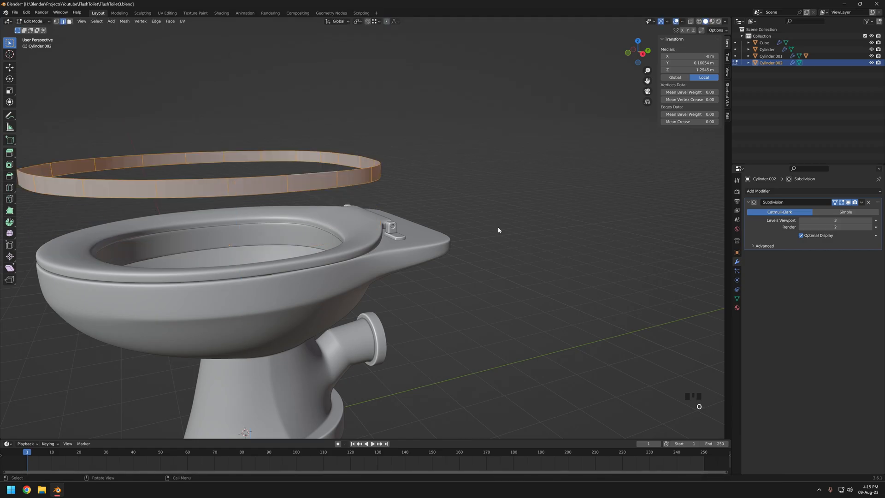
{"action": "key", "text": "g"}
{"action": "key", "text": "z"}
{"action": "left_click", "coordinate": [497, 279]}
Recalculate the normals of the whole band with the Face Orientation overlay shown, and hide the overlay
{"action": "middle_click_drag", "start_coordinate": [342, 266], "coordinate": [423, 220], "text": "shift"}
{"action": "scroll", "coordinate": [598, 178], "scroll_direction": "up", "scroll_amount": 3}
{"action": "middle_click_drag", "start_coordinate": [598, 177], "coordinate": [453, 287]}
{"action": "scroll", "coordinate": [546, 223], "scroll_direction": "down", "scroll_amount": 2}
{"action": "left_click", "coordinate": [682, 21]}
{"action": "left_click", "coordinate": [641, 156]}
{"action": "key", "text": "a"}
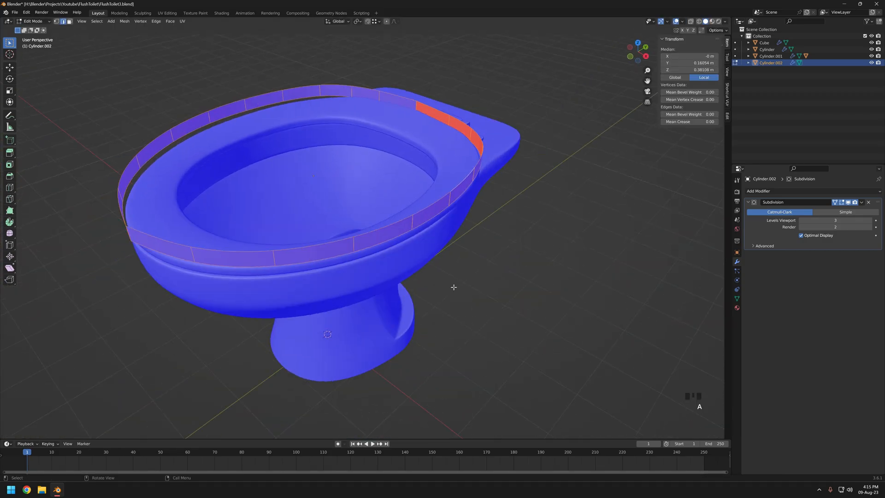
{"action": "key", "text": "shift+n"}
{"action": "middle_click_drag", "start_coordinate": [504, 250], "coordinate": [517, 235]}
{"action": "left_click", "coordinate": [682, 21]}
{"action": "left_click", "coordinate": [641, 155]}
Leave edit mode and shade the band smooth
{"action": "key", "text": "Tab"}
{"action": "mouse_move", "coordinate": [436, 234]}
{"action": "middle_mouse_down"}
{"action": "mouse_move", "coordinate": [410, 236]}
{"action": "mouse_move", "coordinate": [387, 209]}
{"action": "mouse_move", "coordinate": [297, 186]}
{"action": "mouse_move", "coordinate": [442, 198]}
{"action": "mouse_move", "coordinate": [407, 185]}
{"action": "middle_mouse_up"}
{"action": "right_click", "coordinate": [409, 236]}
{"action": "left_click", "coordinate": [409, 220]}
Select the band's rear vertices and move them backward along Y towards the hinges
{"action": "key", "text": "Tab"}
{"action": "left_click", "coordinate": [395, 186], "text": "alt"}
{"action": "scroll", "coordinate": [443, 198], "scroll_direction": "down", "scroll_amount": 3}
{"action": "key", "text": "z"}
{"action": "left_click", "coordinate": [410, 199]}
{"action": "key", "text": "1"}
{"action": "left_click_drag", "start_coordinate": [409, 149], "coordinate": [458, 200]}
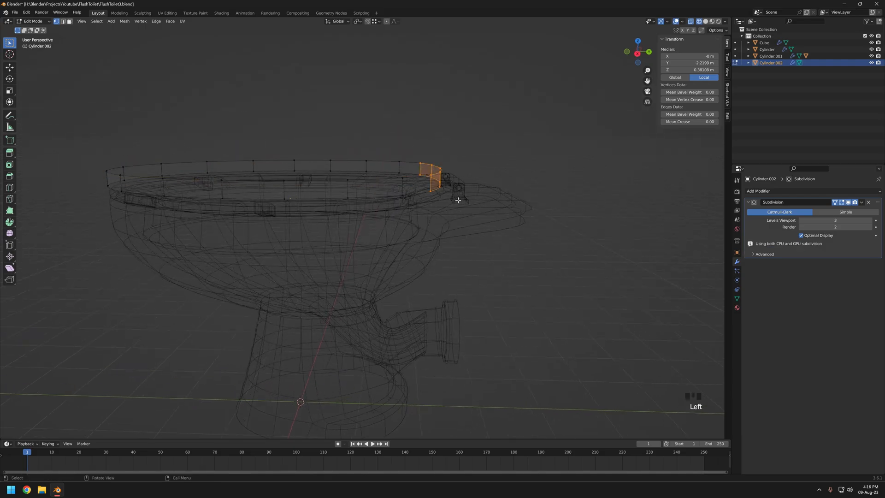
{"action": "left_click", "coordinate": [522, 189]}
{"action": "key", "text": "z"}
{"action": "mouse_move", "coordinate": [429, 198]}
{"action": "middle_mouse_down"}
{"action": "mouse_move", "coordinate": [426, 212]}
{"action": "mouse_move", "coordinate": [330, 251]}
{"action": "mouse_move", "coordinate": [432, 192]}
{"action": "mouse_move", "coordinate": [465, 203]}
{"action": "mouse_move", "coordinate": [409, 162]}
{"action": "mouse_move", "coordinate": [368, 226]}
{"action": "mouse_move", "coordinate": [304, 228]}
{"action": "middle_mouse_up"}
{"action": "scroll", "coordinate": [424, 200], "scroll_direction": "up", "scroll_amount": 2}
{"action": "key", "text": "g"}
{"action": "key", "text": "y"}
{"action": "left_click", "coordinate": [458, 188]}
Raise the band's rear vertices along Z to clear the seat's rear extension
{"action": "key", "text": "g"}
{"action": "key", "text": "z"}
{"action": "left_click", "coordinate": [442, 165]}
{"action": "scroll", "coordinate": [422, 189], "scroll_direction": "down", "scroll_amount": 3}
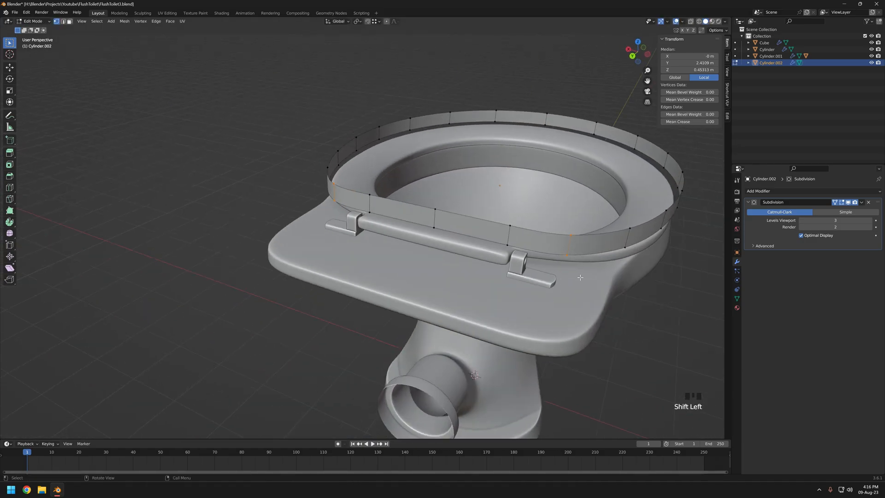
Delete the band's negative-X half from the top view, keeping the centre vertices and the positive-X half
{"action": "key", "text": "KP_7"}
{"action": "key", "text": "z"}
{"action": "scroll", "coordinate": [462, 281], "scroll_direction": "up", "scroll_amount": 3}
{"action": "key", "text": "z"}
{"action": "scroll", "coordinate": [584, 263], "scroll_direction": "down", "scroll_amount": 2}
{"action": "key", "text": "g"}
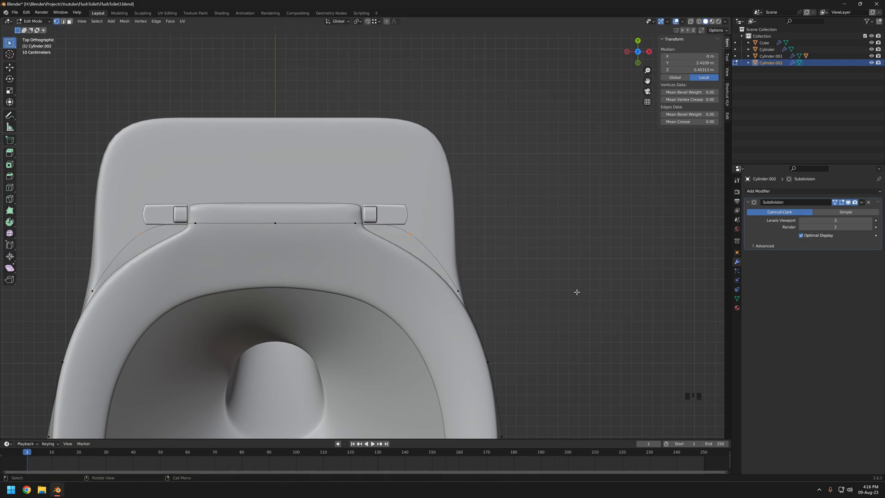
{"action": "key", "text": "shift+z"}
{"action": "scroll", "coordinate": [576, 293], "scroll_direction": "down", "scroll_amount": 4}
{"action": "middle_click_drag", "start_coordinate": [556, 339], "coordinate": [457, 255], "text": "shift"}
{"action": "left_click_drag", "start_coordinate": [233, 128], "coordinate": [349, 412]}
{"action": "left_click_drag", "start_coordinate": [345, 159], "coordinate": [393, 229], "text": "ctrl"}
Add a Mirror modifier on the X axis to the half band and place it above the Subdivision modifier
{"action": "left_click", "coordinate": [779, 191]}
{"action": "left_click", "coordinate": [743, 269]}
{"action": "left_click_drag", "start_coordinate": [877, 258], "coordinate": [875, 202]}
{"action": "key", "text": "shift+z"}
{"action": "middle_click_drag", "start_coordinate": [401, 234], "coordinate": [514, 215]}
{"action": "scroll", "coordinate": [390, 223], "scroll_direction": "up", "scroll_amount": 4}
{"action": "key", "text": "Tab"}
{"action": "key", "text": "Tab"}
{"action": "key", "text": "shift+z"}
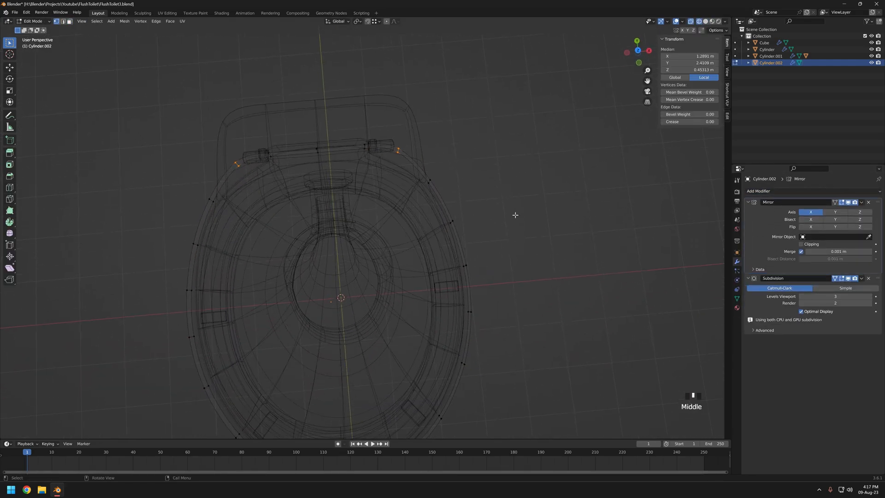
Move the band's rear side vertices onto the seat's outline, finishing with a shift of about 0.023 m along Y
{"action": "left_click", "coordinate": [557, 237]}
{"action": "key", "text": "shift+z"}
{"action": "scroll", "coordinate": [474, 255], "scroll_direction": "down", "scroll_amount": 3}
{"action": "middle_click_drag", "start_coordinate": [474, 254], "coordinate": [414, 231]}
{"action": "scroll", "coordinate": [414, 232], "scroll_direction": "up", "scroll_amount": 3}
{"action": "left_click", "coordinate": [498, 234]}
{"action": "middle_click_drag", "start_coordinate": [499, 233], "coordinate": [512, 278]}
{"action": "right_click", "coordinate": [460, 274]}
{"action": "key", "text": "KP_7"}
{"action": "key", "text": "shift+z"}
{"action": "key", "text": "shift+z"}
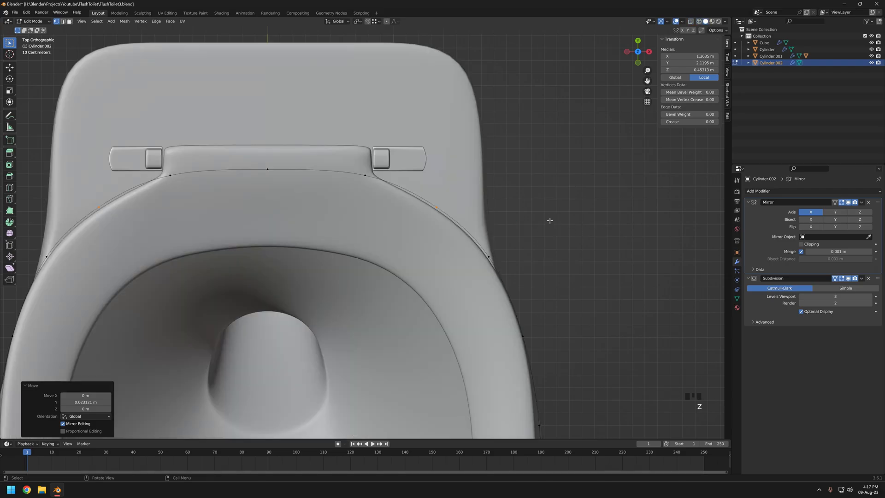
Nudge the band's rear side vertices outward by about 0.034 m in the top view
{"action": "key", "text": "shift+z"}
{"action": "left_click_drag", "start_coordinate": [389, 229], "coordinate": [461, 193]}
{"action": "key", "text": "shift+z"}
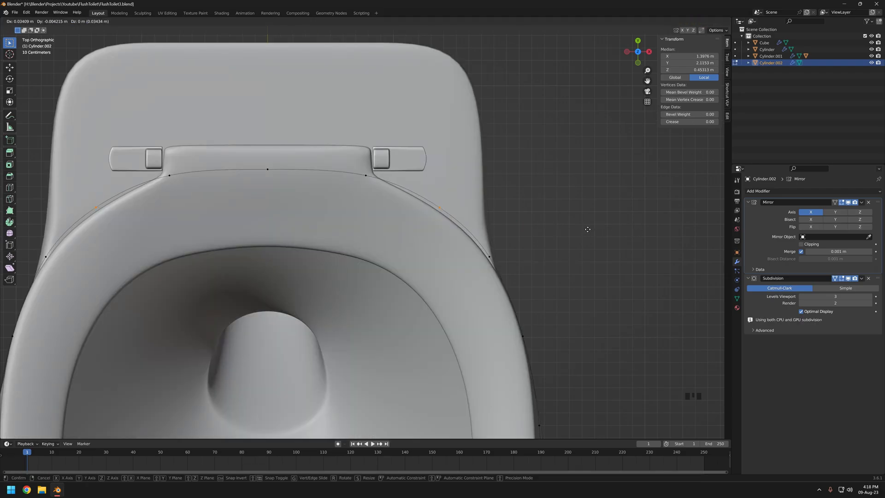
{"action": "right_click", "coordinate": [574, 245]}
Select the two neighbouring pairs of rear side vertices and shift them inward along X to follow the seat's outline
{"action": "key", "text": "shift+z"}
{"action": "left_click_drag", "start_coordinate": [419, 203], "coordinate": [510, 272]}
{"action": "key", "text": "shift+z"}
{"action": "key", "text": "g"}
{"action": "key", "text": "x"}
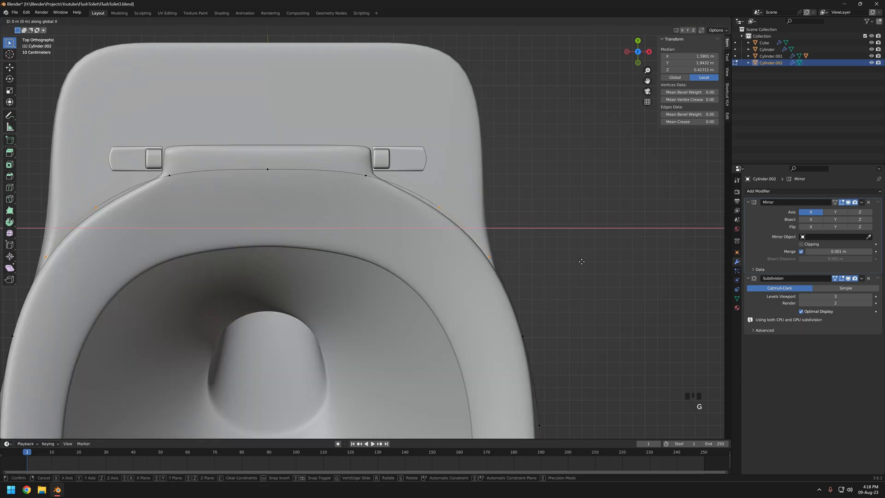
{"action": "left_click", "coordinate": [540, 260]}
Fine-tune only the vertex pair nearest the hinge along X so the band matches the seat's curve
{"action": "key", "text": "shift+z"}
{"action": "left_click_drag", "start_coordinate": [411, 192], "coordinate": [459, 226]}
{"action": "key", "text": "shift+z"}
{"action": "key", "text": "g"}
{"action": "key", "text": "x"}
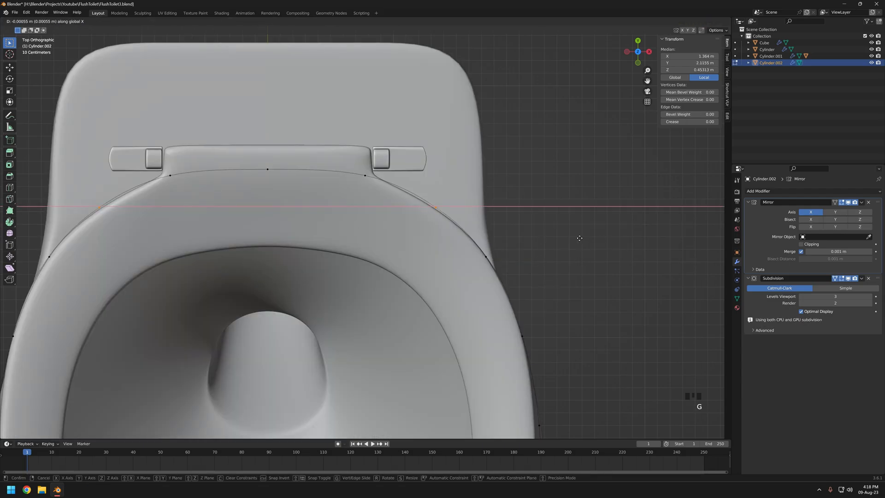
{"action": "left_click", "coordinate": [561, 237]}
Smooth the band's upper edge loop with LoopTools Relax, using cubic interpolation and one iteration
{"action": "key", "text": "Tab"}
{"action": "middle_click_drag", "start_coordinate": [561, 237], "coordinate": [397, 172]}
{"action": "key", "text": "Tab"}
{"action": "key", "text": "2"}
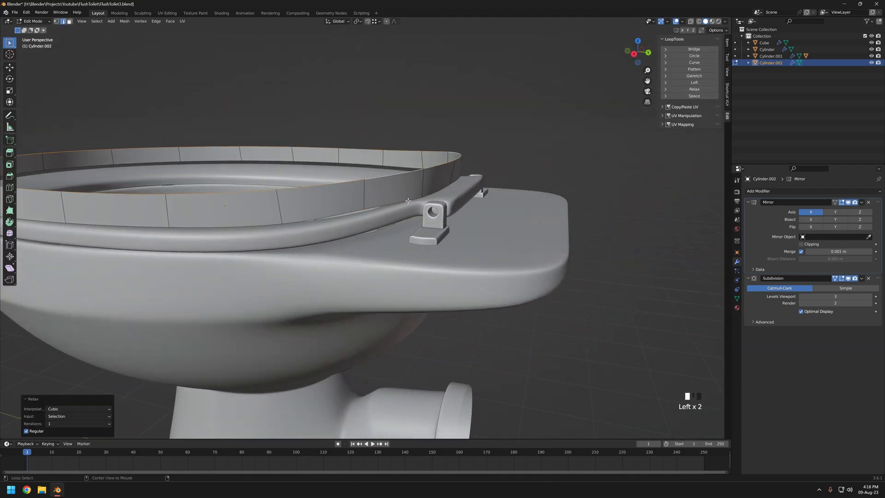
Fill the band's open upper loop with a face to close the lid, and try insetting it
{"action": "middle_click_drag", "start_coordinate": [596, 156], "coordinate": [417, 229]}
{"action": "key", "text": "e"}
{"action": "key", "text": "f"}
{"action": "key", "text": "i"}
{"action": "scroll", "coordinate": [416, 229], "scroll_direction": "down", "scroll_amount": 3}
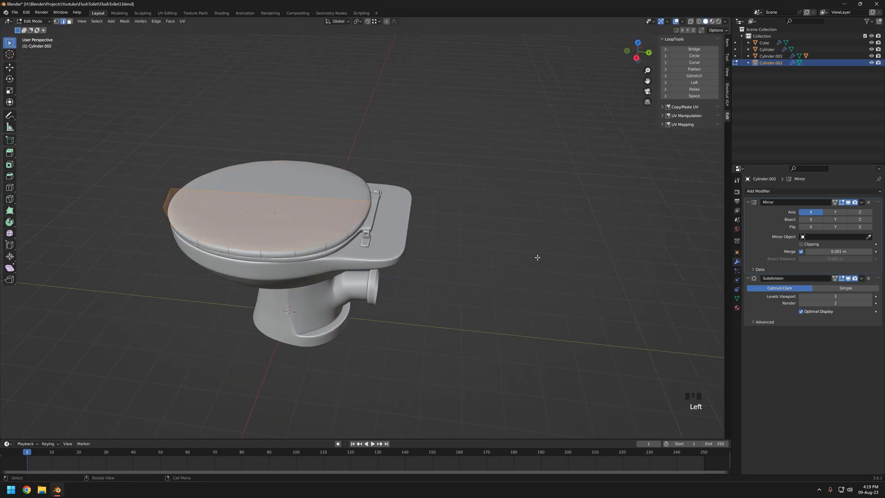
Apply the lid's Mirror modifier and dissolve the edge running along the centre of its top
{"action": "middle_click_drag", "start_coordinate": [456, 263], "coordinate": [390, 271]}
{"action": "key", "text": "Tab"}
{"action": "key", "text": "ctrl+a"}
{"action": "key", "text": "Tab"}
{"action": "left_click", "coordinate": [305, 253]}
{"action": "key", "text": "x"}
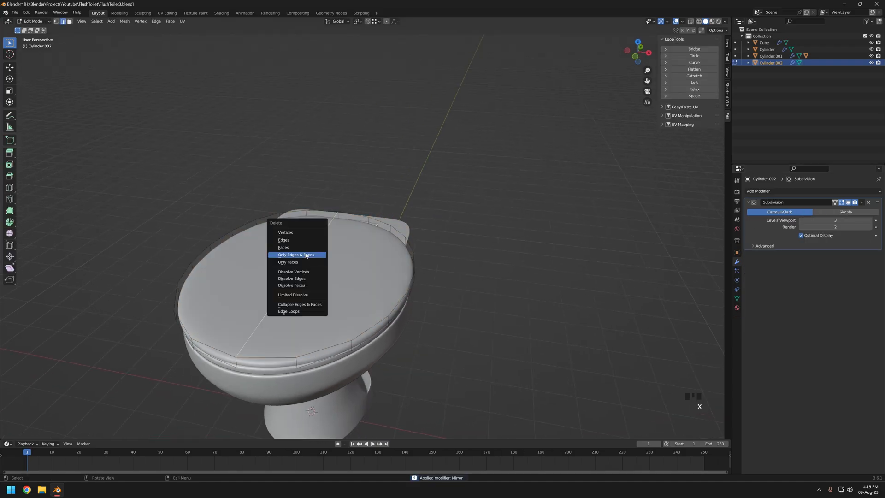
{"action": "left_click", "coordinate": [306, 278]}
Inset the lid's single top face by about 0.1 m to create a rim loop
{"action": "key", "text": "3"}
{"action": "left_click", "coordinate": [314, 279]}
{"action": "middle_click_drag", "start_coordinate": [542, 323], "coordinate": [481, 287]}
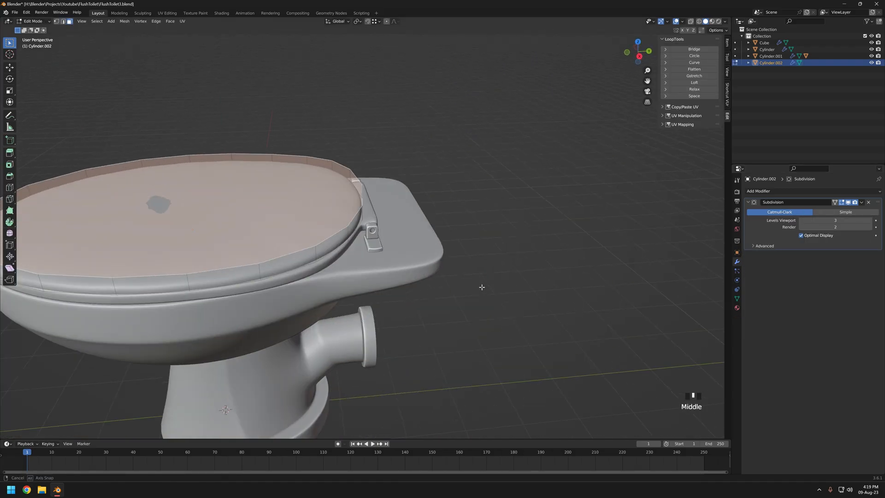
{"action": "key", "text": "i"}
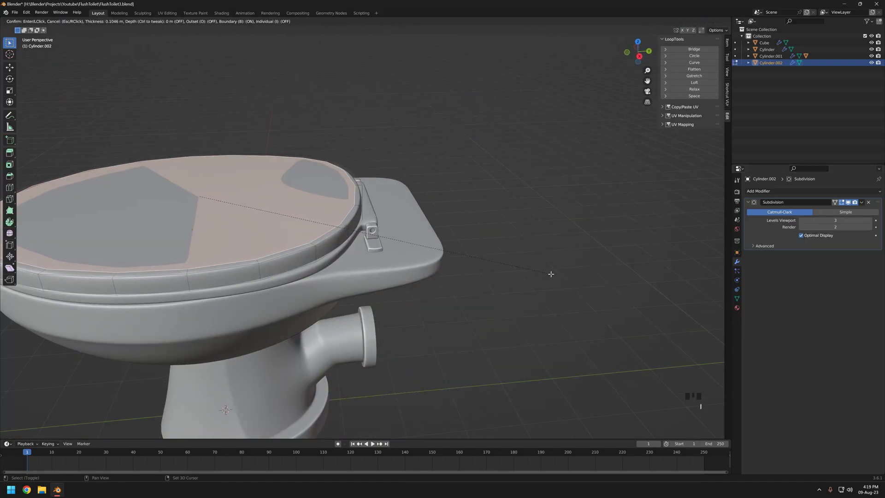
{"action": "left_click", "coordinate": [551, 273]}
{"action": "middle_click_drag", "start_coordinate": [550, 274], "coordinate": [548, 269]}
{"action": "middle_click_drag", "start_coordinate": [487, 266], "coordinate": [295, 252]}
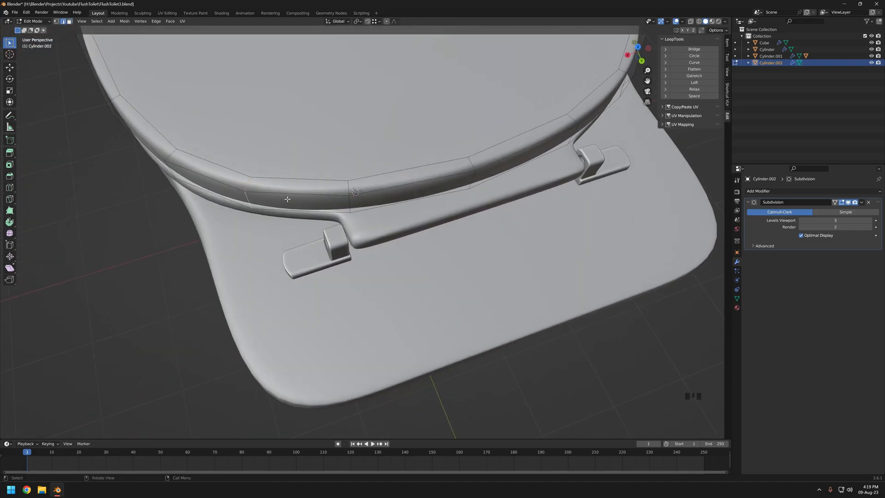
Align the lid's outer rear vertices into a straight line parallel to the hinge bar
{"action": "left_click", "coordinate": [355, 261]}
{"action": "middle_click_drag", "start_coordinate": [355, 261], "coordinate": [353, 213]}
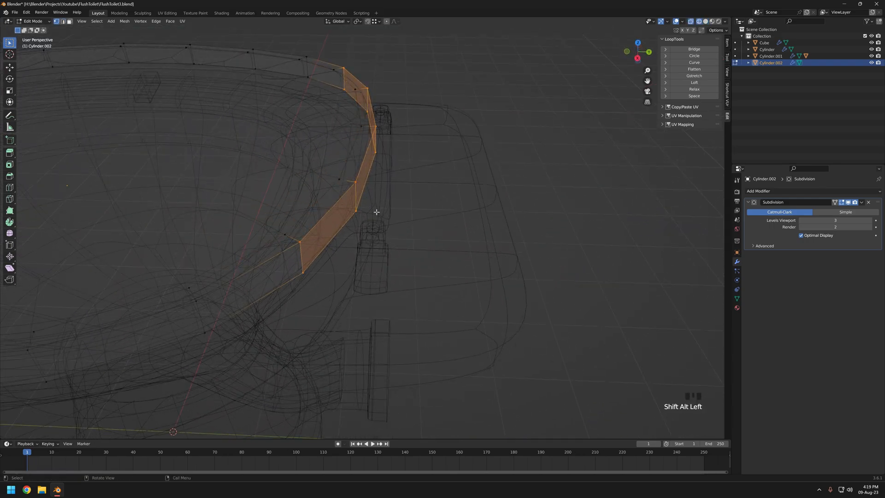
{"action": "left_click", "coordinate": [443, 196]}
{"action": "key", "text": "shift+z"}
{"action": "mouse_move", "coordinate": [443, 198]}
{"action": "middle_mouse_down"}
{"action": "mouse_move", "coordinate": [417, 203]}
{"action": "mouse_move", "coordinate": [251, 181]}
{"action": "middle_mouse_up"}
{"action": "middle_click_drag", "start_coordinate": [381, 181], "coordinate": [376, 224]}
{"action": "scroll", "coordinate": [405, 205], "scroll_direction": "down", "scroll_amount": 3}
Move the inset loop's rear middle vertex along Y to even out the rim's width
{"action": "left_click", "coordinate": [333, 209], "text": "alt"}
{"action": "left_click", "coordinate": [392, 168]}
{"action": "middle_click_drag", "start_coordinate": [393, 168], "coordinate": [417, 244], "text": "shift"}
{"action": "scroll", "coordinate": [417, 244], "scroll_direction": "up", "scroll_amount": 2}
{"action": "middle_click_drag", "start_coordinate": [417, 244], "coordinate": [460, 253]}
{"action": "key", "text": "g"}
{"action": "key", "text": "g"}
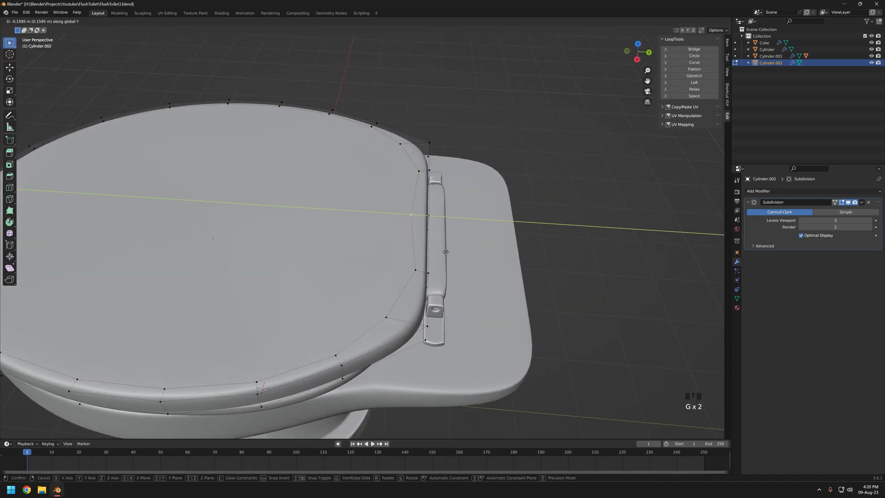
{"action": "left_click", "coordinate": [460, 238]}
Cut a new edge loop through the lid's rear faces beside the hinge
{"action": "middle_click_drag", "start_coordinate": [461, 239], "coordinate": [385, 211]}
{"action": "key", "text": "3"}
{"action": "left_click", "coordinate": [355, 271]}
{"action": "mouse_move", "coordinate": [355, 272]}
{"action": "middle_mouse_down"}
{"action": "mouse_move", "coordinate": [392, 277]}
{"action": "mouse_move", "coordinate": [365, 263]}
{"action": "middle_mouse_up"}
{"action": "scroll", "coordinate": [365, 262], "scroll_direction": "up", "scroll_amount": 4}
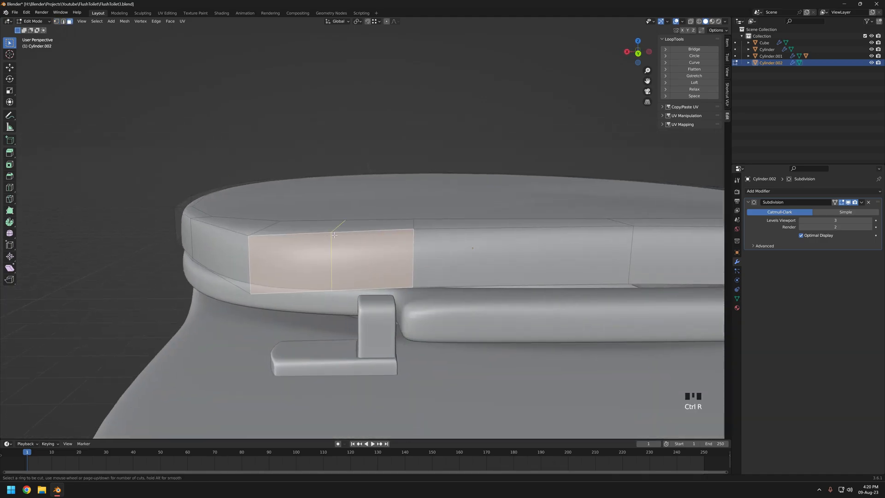
{"action": "left_click", "coordinate": [353, 238]}
Move the new cut's vertices along X near the hinge and smooth the lid's selected vertices with LoopTools Relax
{"action": "scroll", "coordinate": [353, 238], "scroll_direction": "down", "scroll_amount": 4}
{"action": "middle_click_drag", "start_coordinate": [353, 238], "coordinate": [401, 260]}
{"action": "scroll", "coordinate": [401, 260], "scroll_direction": "down", "scroll_amount": 3}
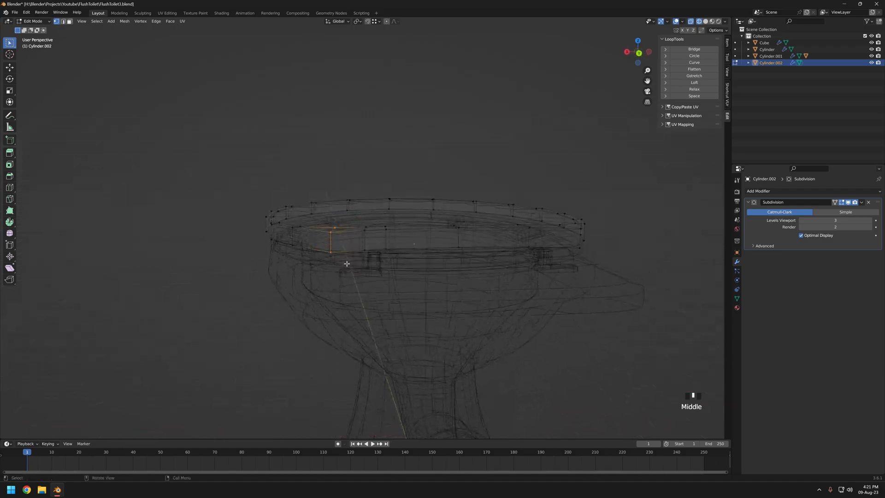
{"action": "scroll", "coordinate": [347, 263], "scroll_direction": "up", "scroll_amount": 2}
{"action": "key", "text": "shift+z"}
{"action": "key", "text": "g"}
{"action": "key", "text": "x"}
{"action": "left_click", "coordinate": [403, 265]}
{"action": "middle_click_drag", "start_coordinate": [403, 265], "coordinate": [386, 250]}
{"action": "scroll", "coordinate": [386, 250], "scroll_direction": "down", "scroll_amount": 1}
{"action": "left_click", "coordinate": [694, 89]}
Delete the lid's top face and negative-X half, and mirror the rest with an X Mirror modifier, clipping on, above Subdivision
{"action": "scroll", "coordinate": [430, 259], "scroll_direction": "down", "scroll_amount": 3}
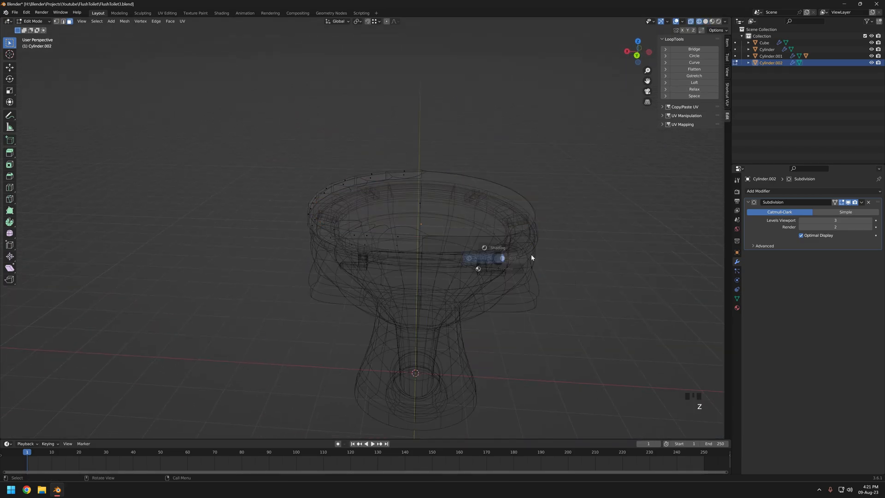
{"action": "middle_click_drag", "start_coordinate": [417, 228], "coordinate": [510, 227]}
{"action": "scroll", "coordinate": [510, 228], "scroll_direction": "up", "scroll_amount": 3}
{"action": "left_click", "coordinate": [784, 191]}
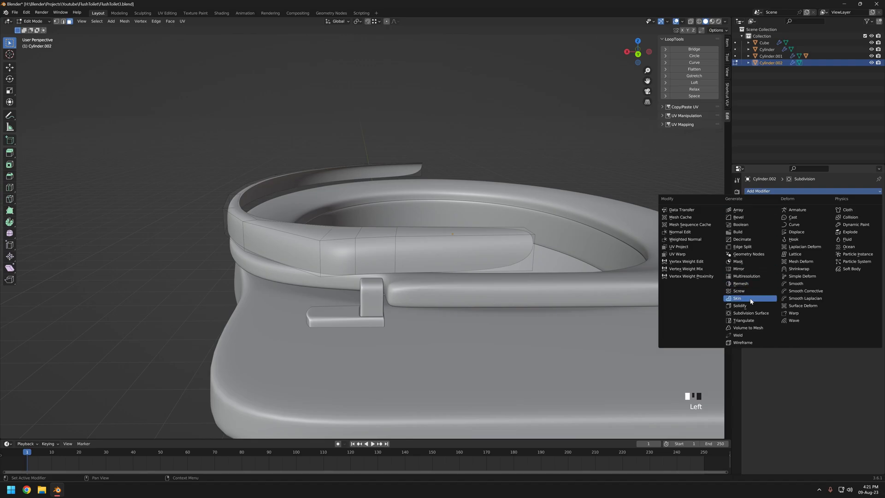
{"action": "left_click", "coordinate": [760, 271]}
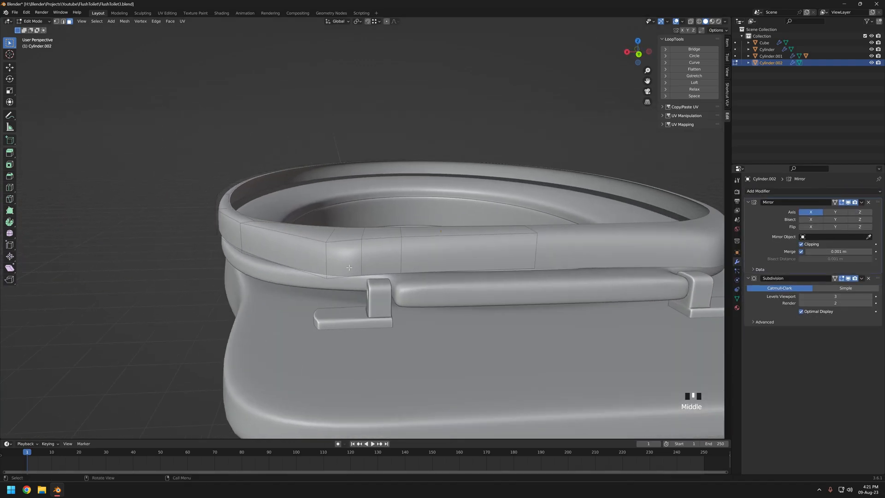
Select the lid rim's lower rear vertices and adjust their height above the hinges
{"action": "mouse_move", "coordinate": [442, 258]}
{"action": "middle_mouse_down"}
{"action": "mouse_move", "coordinate": [464, 257]}
{"action": "mouse_move", "coordinate": [438, 267]}
{"action": "middle_mouse_up"}
{"action": "key", "text": "shift+z"}
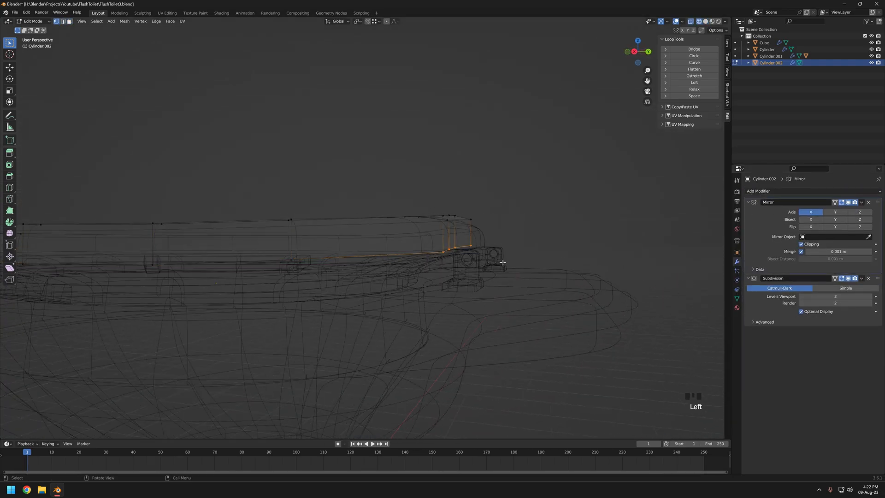
{"action": "key", "text": "shift+z"}
{"action": "mouse_move", "coordinate": [503, 262]}
{"action": "middle_mouse_down"}
{"action": "mouse_move", "coordinate": [499, 291]}
{"action": "mouse_move", "coordinate": [468, 245]}
{"action": "mouse_move", "coordinate": [484, 217]}
{"action": "mouse_move", "coordinate": [388, 226]}
{"action": "mouse_move", "coordinate": [291, 217]}
{"action": "mouse_move", "coordinate": [408, 218]}
{"action": "middle_mouse_up"}
{"action": "left_click", "coordinate": [506, 202]}
Flatten the rim's outer upper edge loop by scaling it to 0 along Z
{"action": "left_click", "coordinate": [388, 226], "text": "alt"}
{"action": "scroll", "coordinate": [406, 219], "scroll_direction": "down", "scroll_amount": 3}
{"action": "key", "text": "s"}
{"action": "key", "text": "z"}
{"action": "key", "text": "0"}
{"action": "left_click", "coordinate": [392, 221]}
Extrude the rim's rear corner backward and down towards the hinge foot to form a hinge arm
{"action": "scroll", "coordinate": [389, 220], "scroll_direction": "down", "scroll_amount": 3}
{"action": "middle_click_drag", "start_coordinate": [479, 234], "coordinate": [328, 240]}
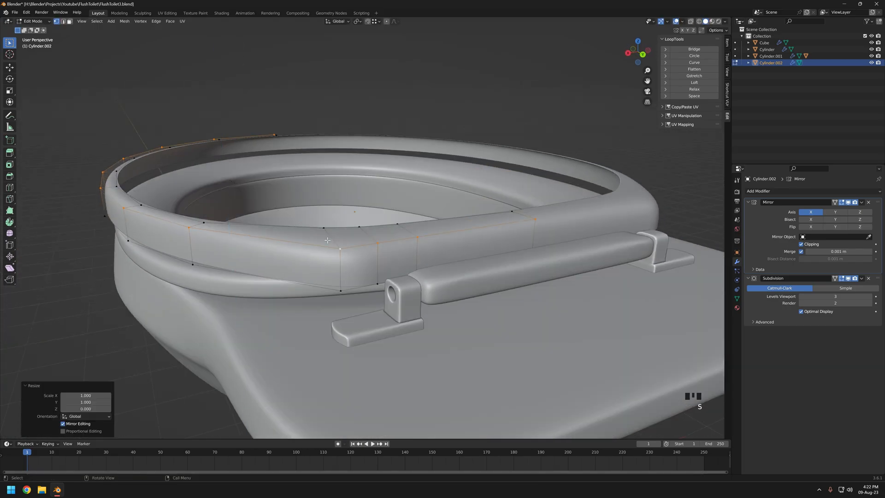
{"action": "middle_click_drag", "start_coordinate": [377, 294], "coordinate": [510, 326]}
{"action": "left_click", "coordinate": [571, 342]}
{"action": "middle_click_drag", "start_coordinate": [572, 342], "coordinate": [462, 253]}
{"action": "mouse_move", "coordinate": [485, 287]}
{"action": "middle_mouse_down"}
{"action": "mouse_move", "coordinate": [426, 326]}
{"action": "mouse_move", "coordinate": [458, 322]}
{"action": "middle_mouse_up"}
Select the rim's outer edge loops and the hinge arm's border edges, and raise their mean crease to sharpen them
{"action": "key", "text": "2"}
{"action": "scroll", "coordinate": [457, 322], "scroll_direction": "down", "scroll_amount": 3}
{"action": "left_click", "coordinate": [387, 239], "text": "alt"}
{"action": "key", "text": "z"}
{"action": "key", "text": "shift+z"}
{"action": "middle_click_drag", "start_coordinate": [346, 296], "coordinate": [400, 268]}
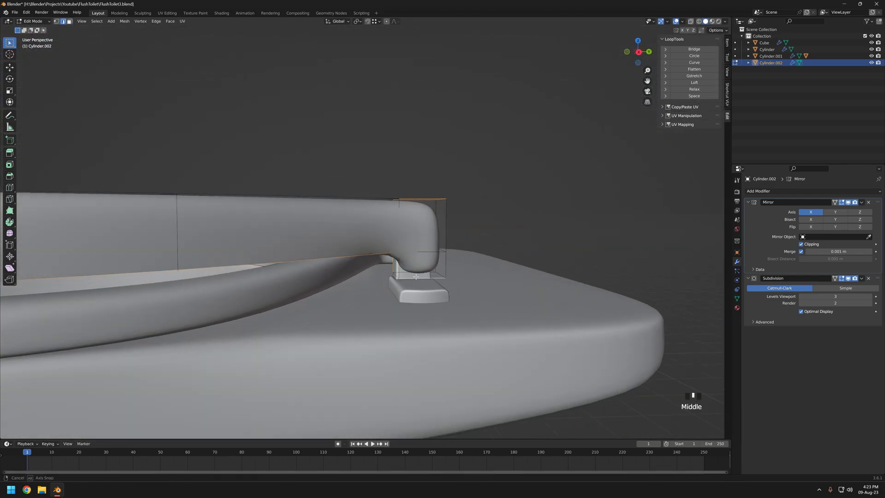
{"action": "scroll", "coordinate": [416, 276], "scroll_direction": "up", "scroll_amount": 5}
{"action": "left_click", "coordinate": [617, 343], "text": "alt+shift"}
{"action": "key", "text": "shift+z"}
{"action": "left_click", "coordinate": [596, 354], "text": "alt+shift"}
{"action": "scroll", "coordinate": [576, 341], "scroll_direction": "down", "scroll_amount": 3}
{"action": "middle_click_drag", "start_coordinate": [562, 333], "coordinate": [534, 336]}
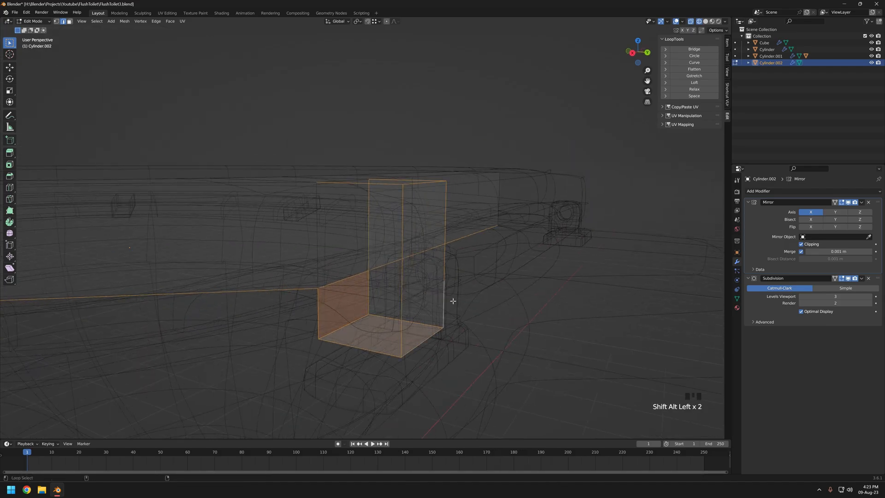
{"action": "key", "text": "shift+z"}
{"action": "middle_click_drag", "start_coordinate": [450, 298], "coordinate": [443, 251]}
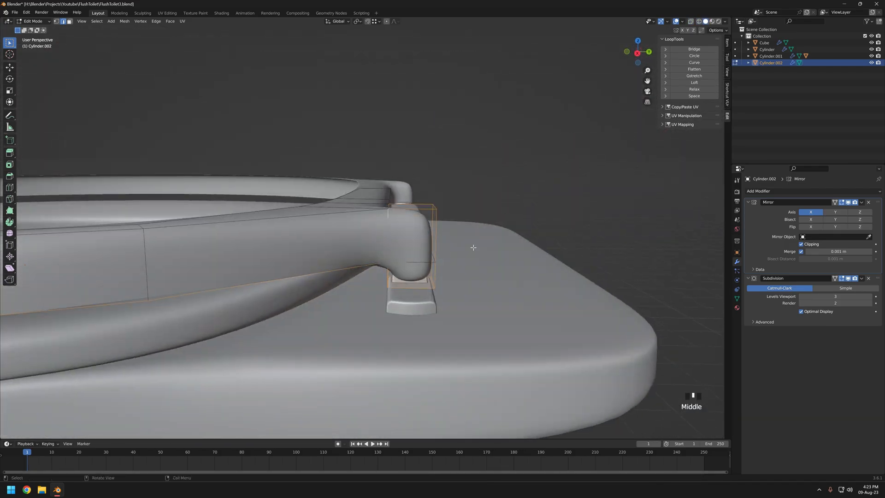
{"action": "left_click_drag", "start_coordinate": [696, 121], "coordinate": [681, 122]}
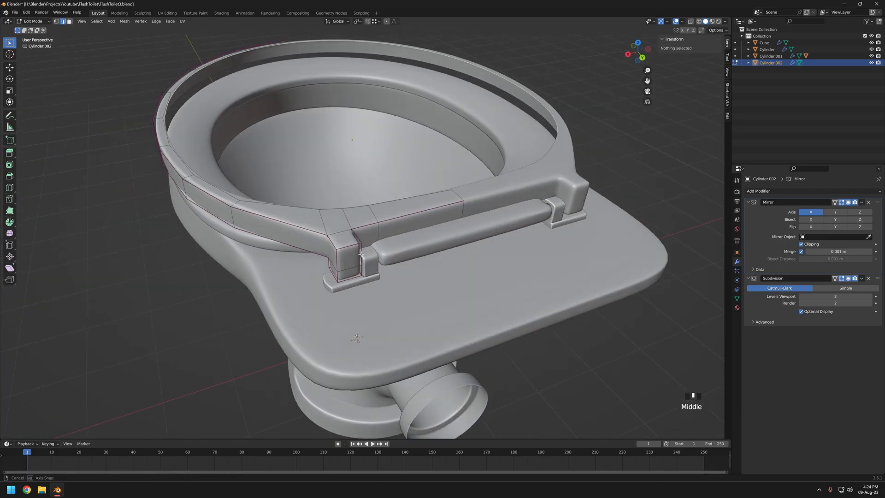
Select the hinge arm's vertices and move them about -0.0086 m along X towards the hinge
{"action": "middle_click_drag", "start_coordinate": [359, 217], "coordinate": [327, 278]}
{"action": "key", "text": "shift+z"}
{"action": "key", "text": "1"}
{"action": "left_click_drag", "start_coordinate": [382, 263], "coordinate": [375, 253]}
{"action": "middle_click_drag", "start_coordinate": [449, 300], "coordinate": [362, 320]}
{"action": "scroll", "coordinate": [362, 319], "scroll_direction": "up", "scroll_amount": 3}
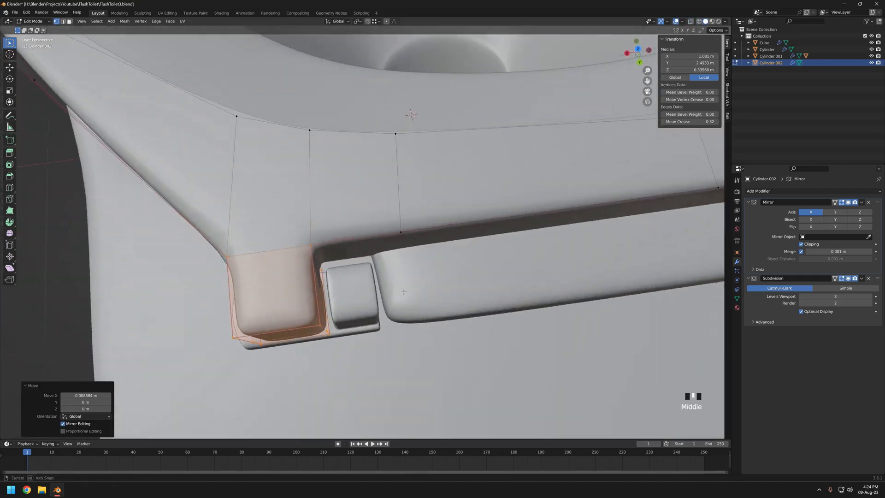
Add one centred loop cut across the lid rim's side, just in front of the hinge arm
{"action": "mouse_move", "coordinate": [286, 260]}
{"action": "middle_mouse_down"}
{"action": "mouse_move", "coordinate": [445, 223]}
{"action": "mouse_move", "coordinate": [441, 248]}
{"action": "mouse_move", "coordinate": [271, 264]}
{"action": "mouse_move", "coordinate": [360, 274]}
{"action": "mouse_move", "coordinate": [300, 276]}
{"action": "mouse_move", "coordinate": [395, 251]}
{"action": "mouse_move", "coordinate": [373, 233]}
{"action": "mouse_move", "coordinate": [338, 244]}
{"action": "middle_mouse_up"}
{"action": "key", "text": "shift+z"}
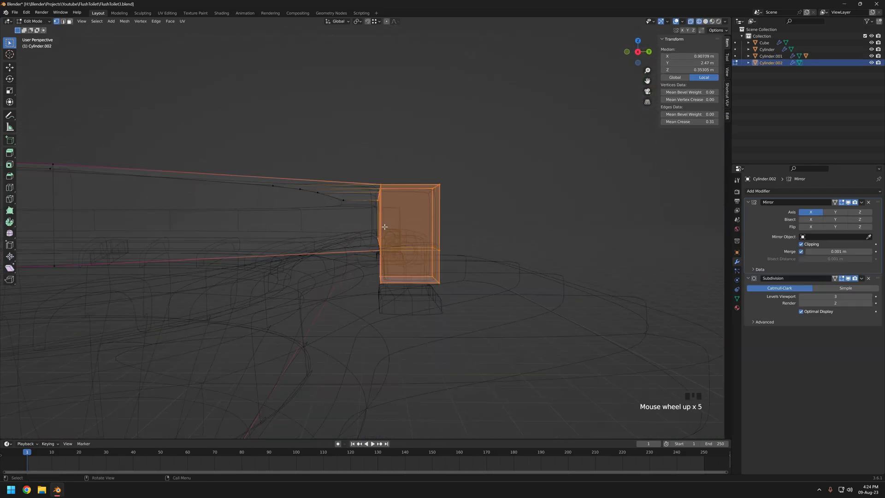
{"action": "key", "text": "z"}
{"action": "mouse_move", "coordinate": [383, 226]}
{"action": "middle_mouse_down"}
{"action": "mouse_move", "coordinate": [426, 225]}
{"action": "mouse_move", "coordinate": [323, 255]}
{"action": "mouse_move", "coordinate": [302, 258]}
{"action": "mouse_move", "coordinate": [296, 248]}
{"action": "middle_mouse_up"}
{"action": "left_click", "coordinate": [415, 229]}
{"action": "scroll", "coordinate": [391, 242], "scroll_direction": "down", "scroll_amount": 3}
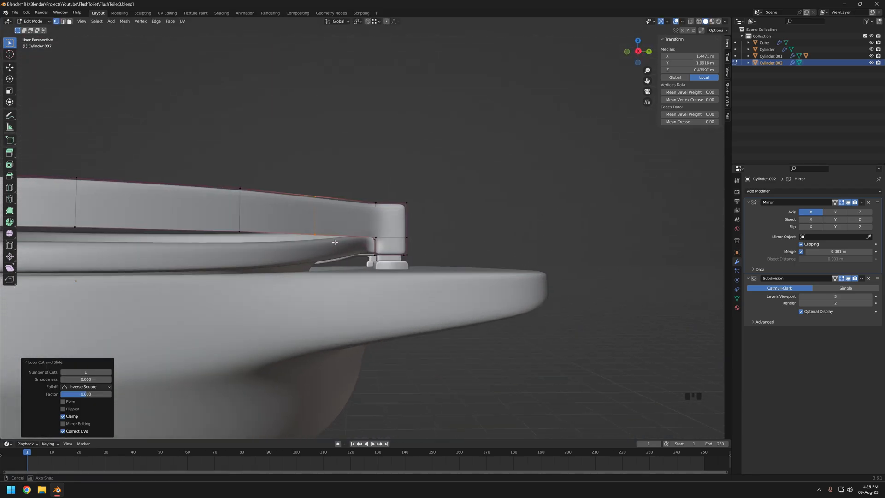
Select the lid's rear hinge arm vertices and adjust their height along Z to refine the transition from the rim
{"action": "key", "text": "z"}
{"action": "left_click_drag", "start_coordinate": [292, 177], "coordinate": [443, 288]}
{"action": "key", "text": "z"}
{"action": "mouse_move", "coordinate": [460, 258]}
{"action": "middle_mouse_down"}
{"action": "mouse_move", "coordinate": [466, 249]}
{"action": "mouse_move", "coordinate": [414, 243]}
{"action": "middle_mouse_up"}
{"action": "key", "text": "z"}
{"action": "left_click_drag", "start_coordinate": [348, 170], "coordinate": [463, 293]}
{"action": "key", "text": "z"}
{"action": "middle_click_drag", "start_coordinate": [506, 239], "coordinate": [459, 248]}
{"action": "key", "text": "g"}
{"action": "key", "text": "z"}
{"action": "left_click", "coordinate": [513, 252]}
{"action": "mouse_move", "coordinate": [512, 252]}
{"action": "middle_mouse_down"}
{"action": "mouse_move", "coordinate": [465, 235]}
{"action": "mouse_move", "coordinate": [529, 263]}
{"action": "middle_mouse_up"}
{"action": "key", "text": "g"}
{"action": "key", "text": "z"}
{"action": "left_click", "coordinate": [474, 256]}
Select the hinge arm's lower vertices and move them along Z so that the arm meets the hinge foot
{"action": "key", "text": "z"}
{"action": "left_click_drag", "start_coordinate": [357, 267], "coordinate": [555, 318]}
{"action": "key", "text": "z"}
{"action": "mouse_move", "coordinate": [606, 278]}
{"action": "middle_mouse_down"}
{"action": "mouse_move", "coordinate": [502, 267]}
{"action": "mouse_move", "coordinate": [450, 276]}
{"action": "mouse_move", "coordinate": [426, 299]}
{"action": "mouse_move", "coordinate": [486, 255]}
{"action": "mouse_move", "coordinate": [544, 251]}
{"action": "middle_mouse_up"}
{"action": "key", "text": "g"}
{"action": "key", "text": "z"}
{"action": "left_click", "coordinate": [501, 285]}
{"action": "key", "text": "g"}
{"action": "key", "text": "z"}
{"action": "left_click", "coordinate": [461, 273]}
{"action": "key", "text": "shift+z"}
{"action": "mouse_move", "coordinate": [544, 252]}
{"action": "middle_mouse_down", "text": "shift"}
{"action": "mouse_move", "coordinate": [548, 263]}
{"action": "mouse_move", "coordinate": [411, 261]}
{"action": "mouse_move", "coordinate": [484, 259]}
{"action": "middle_mouse_up", "text": "shift"}
{"action": "left_click", "coordinate": [571, 256]}
{"action": "key", "text": "shift+z"}
{"action": "key", "text": "Tab"}
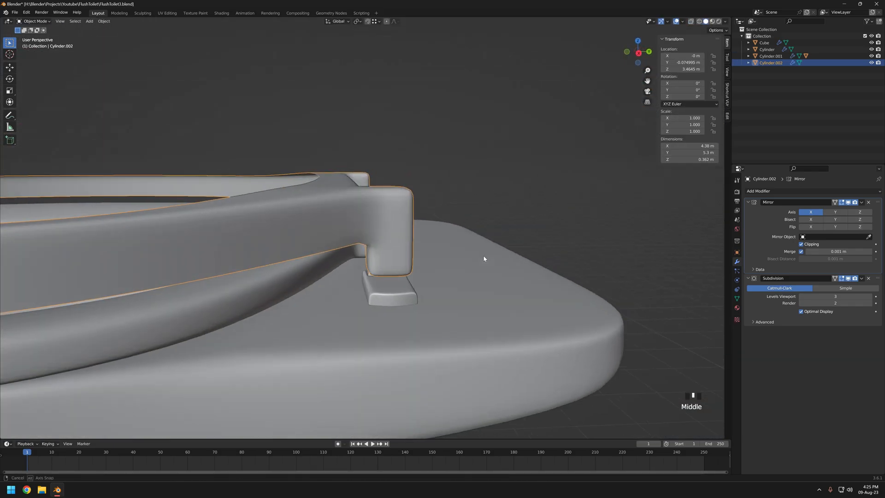
Select the edge loop around the lid's top opening and apply the lid's Mirror modifier
{"action": "scroll", "coordinate": [483, 261], "scroll_direction": "down", "scroll_amount": 8}
{"action": "left_click", "coordinate": [433, 279]}
{"action": "scroll", "coordinate": [367, 278], "scroll_direction": "up", "scroll_amount": 8}
{"action": "middle_click_drag", "start_coordinate": [410, 299], "coordinate": [313, 281]}
{"action": "left_click", "coordinate": [415, 254]}
{"action": "key", "text": "Tab"}
{"action": "key", "text": "Tab"}
{"action": "scroll", "coordinate": [400, 260], "scroll_direction": "down", "scroll_amount": 3}
{"action": "key", "text": "Tab"}
{"action": "scroll", "coordinate": [359, 253], "scroll_direction": "up", "scroll_amount": 4}
{"action": "middle_click_drag", "start_coordinate": [360, 247], "coordinate": [371, 245]}
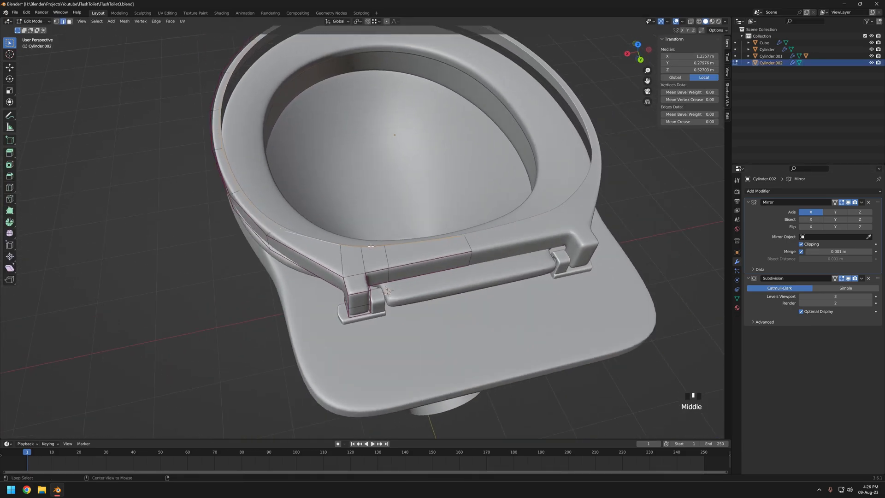
{"action": "left_click", "coordinate": [482, 234], "text": "alt"}
{"action": "middle_click_drag", "start_coordinate": [482, 233], "coordinate": [465, 228]}
{"action": "key", "text": "Tab"}
{"action": "left_click", "coordinate": [448, 239]}
{"action": "key", "text": "ctrl+a"}
Space the opening's edge loop evenly with LoopTools and close the lid's top with a Grid Fill of span 4
{"action": "key", "text": "Tab"}
{"action": "middle_click_drag", "start_coordinate": [595, 155], "coordinate": [516, 203]}
{"action": "left_click", "coordinate": [708, 98]}
{"action": "key", "text": "f"}
{"action": "mouse_move", "coordinate": [438, 239]}
{"action": "middle_mouse_down"}
{"action": "mouse_move", "coordinate": [570, 226]}
{"action": "mouse_move", "coordinate": [521, 258]}
{"action": "mouse_move", "coordinate": [461, 194]}
{"action": "mouse_move", "coordinate": [432, 228]}
{"action": "middle_mouse_up"}
{"action": "left_click", "coordinate": [546, 226]}
{"action": "scroll", "coordinate": [520, 258], "scroll_direction": "up", "scroll_amount": 2}
{"action": "key", "text": "ctrl+z"}
{"action": "key", "text": "ctrl+z"}
{"action": "key", "text": "ctrl+f"}
{"action": "left_click", "coordinate": [393, 298]}
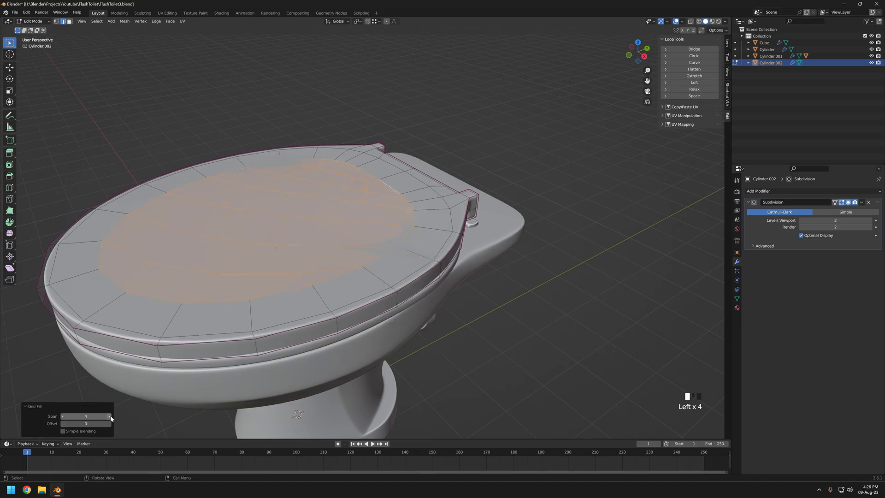
Select the row of vertices at the rear of the lid's filled top and adjust it
{"action": "middle_click_drag", "start_coordinate": [239, 350], "coordinate": [222, 295]}
{"action": "middle_click_drag", "start_coordinate": [378, 285], "coordinate": [443, 249], "text": "shift"}
{"action": "scroll", "coordinate": [414, 249], "scroll_direction": "down", "scroll_amount": 3}
{"action": "key", "text": "1"}
{"action": "left_click", "coordinate": [410, 243]}
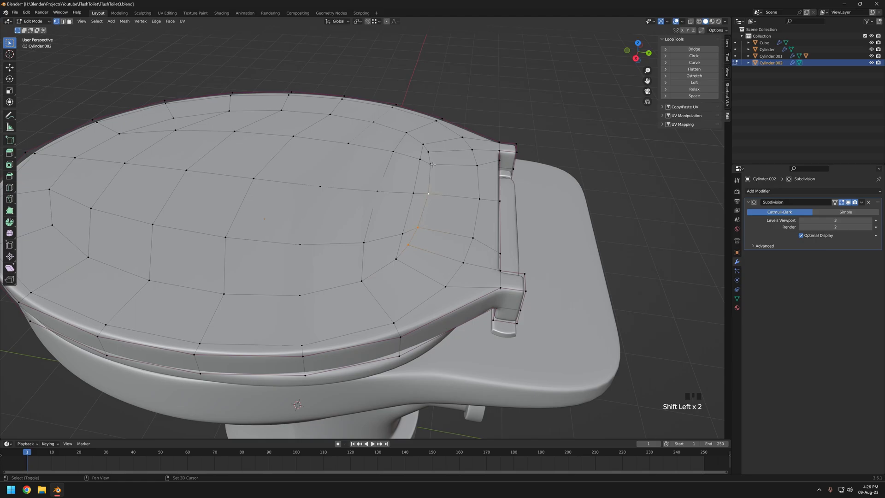
{"action": "left_click", "coordinate": [464, 200]}
{"action": "middle_click_drag", "start_coordinate": [465, 201], "coordinate": [344, 233]}
{"action": "left_click", "coordinate": [486, 259]}
{"action": "middle_click_drag", "start_coordinate": [486, 260], "coordinate": [381, 229]}
{"action": "key", "text": "Tab"}
{"action": "key", "text": "Tab"}
Flatten the lid's top vertices by scaling them to 0 along Z, and lower them along Z
{"action": "key", "text": "alt+z"}
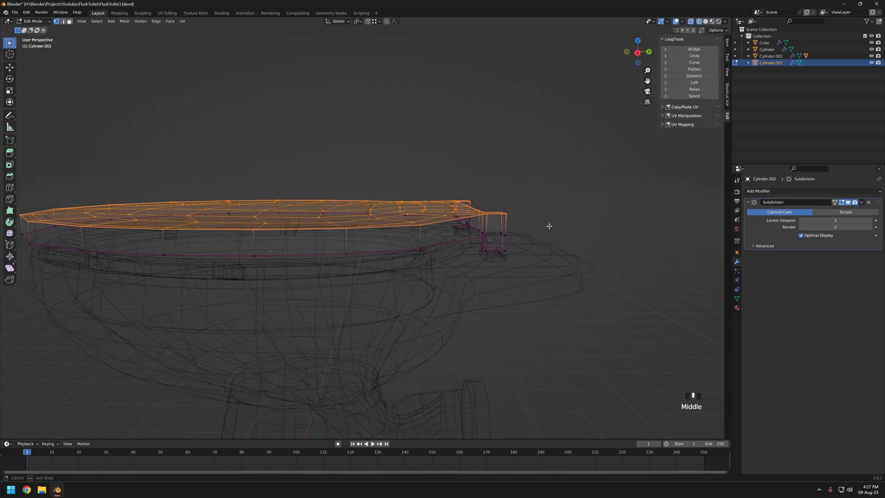
{"action": "left_click", "coordinate": [548, 222]}
{"action": "middle_click_drag", "start_coordinate": [547, 222], "coordinate": [477, 234]}
{"action": "key", "text": "alt+z"}
{"action": "key", "text": "KP_3"}
{"action": "scroll", "coordinate": [466, 232], "scroll_direction": "down", "scroll_amount": 3}
{"action": "scroll", "coordinate": [476, 233], "scroll_direction": "up", "scroll_amount": 2}
{"action": "key", "text": "g"}
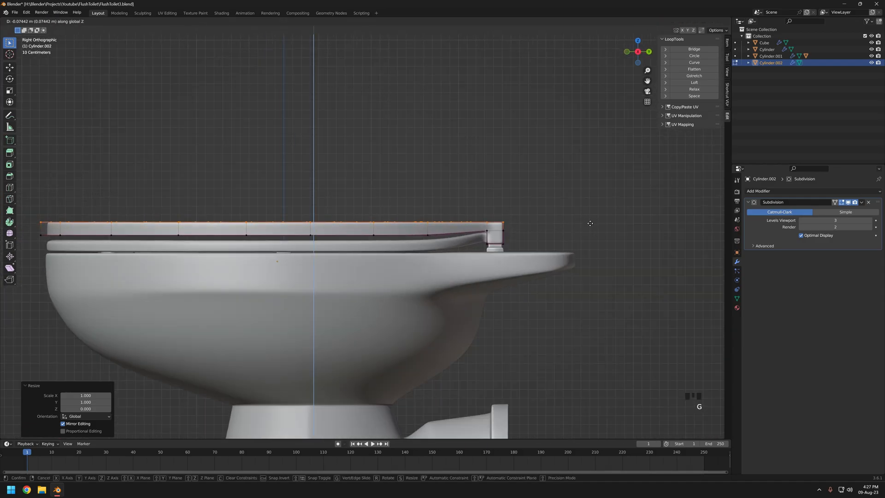
Move the lid rim's lower edge loop down about 0.04 m along Z towards the seat
{"action": "key", "text": "alt+z"}
{"action": "key", "text": "alt+z"}
{"action": "key", "text": "g"}
{"action": "key", "text": "z"}
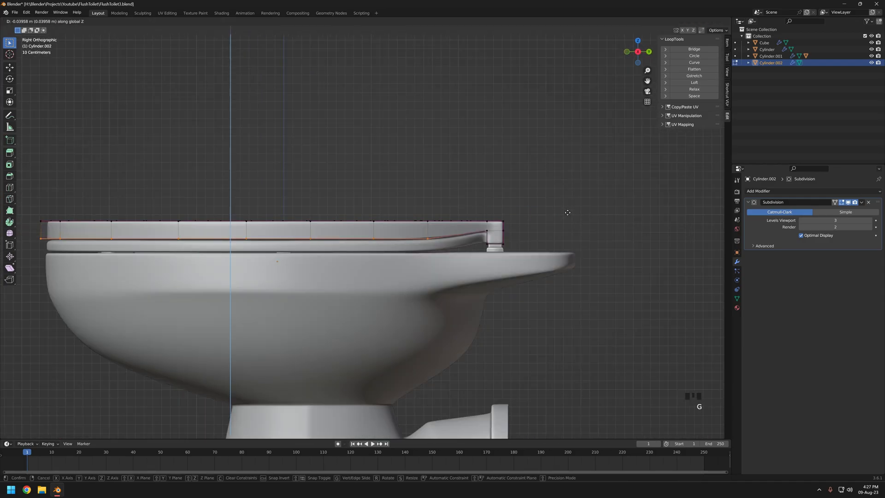
{"action": "left_click", "coordinate": [570, 210]}
Lower the lid's top vertices about 0.01 m along Z and readjust the rim's lower edge loop along Z
{"action": "key", "text": "alt+z"}
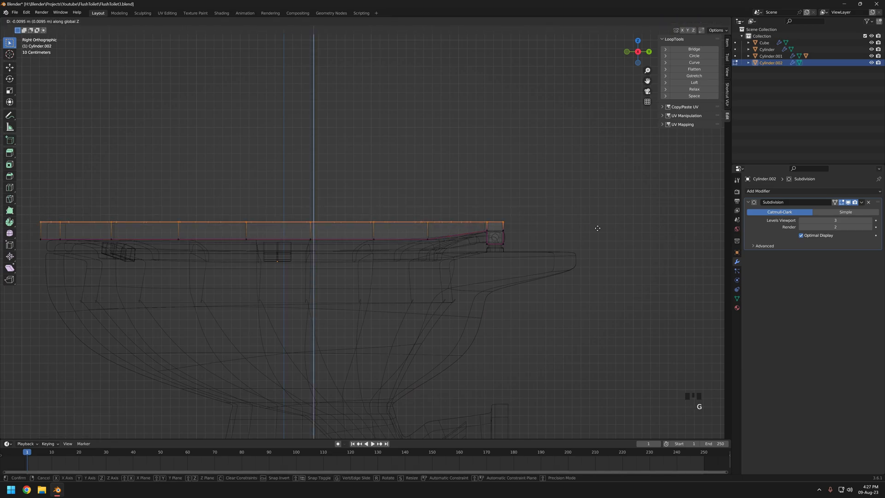
{"action": "key", "text": "g"}
{"action": "key", "text": "z"}
{"action": "left_click", "coordinate": [484, 208]}
{"action": "key", "text": "z"}
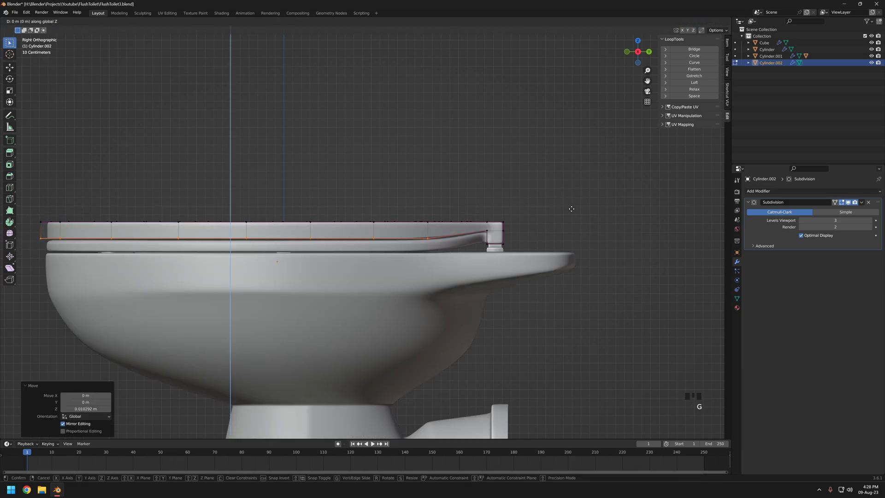
{"action": "left_click", "coordinate": [576, 198]}
Try to flatten the seat's top surface by scaling its vertices to 0 along Z
{"action": "key", "text": "Tab"}
{"action": "left_click", "coordinate": [449, 248]}
{"action": "key", "text": "Tab"}
{"action": "key", "text": "z"}
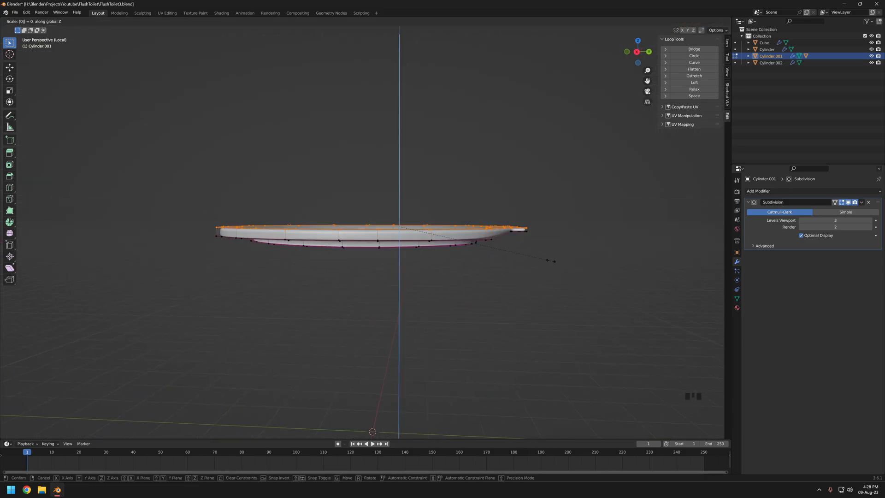
{"action": "left_click", "coordinate": [551, 260]}
{"action": "key", "text": "KP_Divide"}
{"action": "mouse_move", "coordinate": [551, 261]}
{"action": "middle_mouse_down"}
{"action": "mouse_move", "coordinate": [484, 253]}
{"action": "mouse_move", "coordinate": [493, 261]}
{"action": "mouse_move", "coordinate": [480, 262]}
{"action": "mouse_move", "coordinate": [489, 260]}
{"action": "middle_mouse_up"}
{"action": "scroll", "coordinate": [484, 254], "scroll_direction": "up", "scroll_amount": 4}
{"action": "key", "text": "ctrl+z"}
{"action": "key", "text": "ctrl+z"}
Exclude the seat's hinge-side vertices from the selection and adjust the remaining top vertices along Z
{"action": "scroll", "coordinate": [480, 262], "scroll_direction": "down", "scroll_amount": 3}
{"action": "key", "text": "KP_3"}
{"action": "key", "text": "z"}
{"action": "scroll", "coordinate": [433, 241], "scroll_direction": "up", "scroll_amount": 3}
{"action": "left_click_drag", "start_coordinate": [423, 239], "coordinate": [516, 261], "text": "ctrl"}
{"action": "key", "text": "z"}
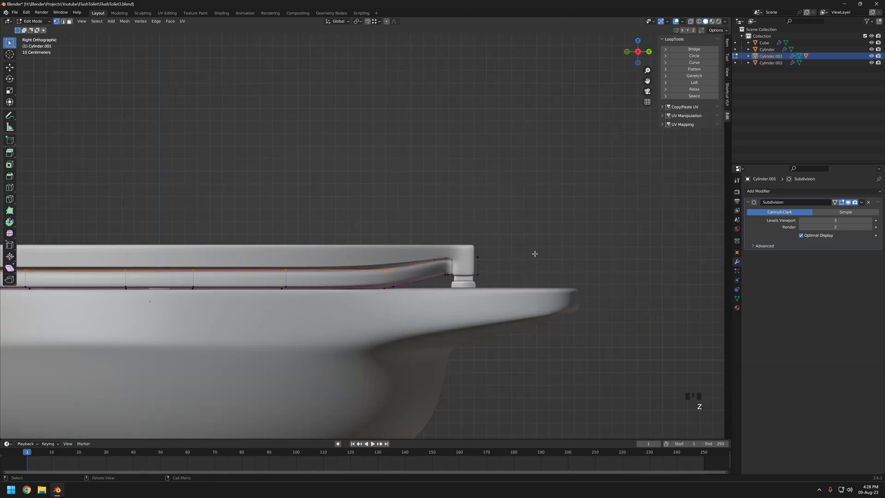
{"action": "left_click", "coordinate": [544, 208]}
{"action": "middle_click_drag", "start_coordinate": [414, 249], "coordinate": [668, 251], "text": "shift"}
{"action": "middle_click_drag", "start_coordinate": [360, 251], "coordinate": [378, 272]}
{"action": "scroll", "coordinate": [378, 272], "scroll_direction": "down", "scroll_amount": 4}
{"action": "middle_click_drag", "start_coordinate": [378, 272], "coordinate": [402, 254], "text": "shift"}
Select the lid rim's lower edge loop and raise it about 0.011 m along Z
{"action": "key", "text": "Tab"}
{"action": "left_click", "coordinate": [394, 245]}
{"action": "key", "text": "Tab"}
{"action": "key", "text": "z"}
{"action": "scroll", "coordinate": [456, 268], "scroll_direction": "up", "scroll_amount": 8}
{"action": "scroll", "coordinate": [458, 270], "scroll_direction": "down", "scroll_amount": 4}
{"action": "scroll", "coordinate": [585, 233], "scroll_direction": "up", "scroll_amount": 2}
{"action": "key", "text": "g"}
{"action": "key", "text": "z"}
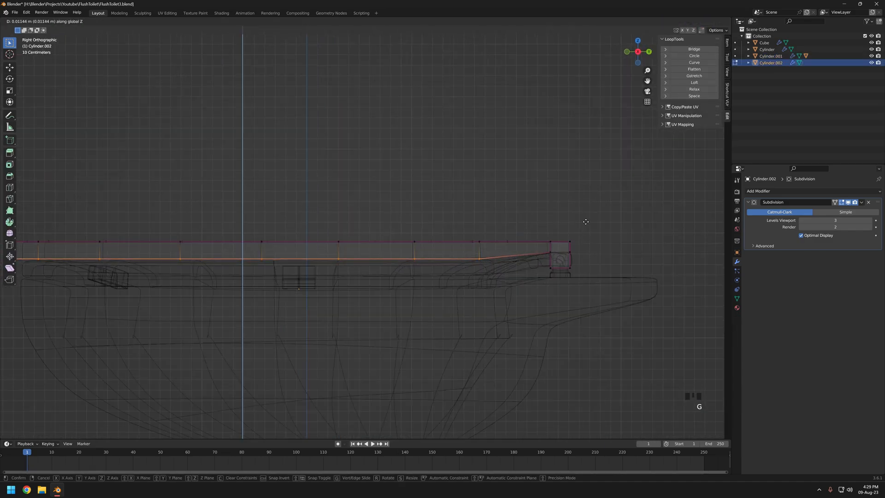
{"action": "left_click", "coordinate": [584, 223]}
{"action": "key", "text": "Tab"}
{"action": "key", "text": "shift+z"}
{"action": "scroll", "coordinate": [478, 255], "scroll_direction": "down", "scroll_amount": 3}
{"action": "key", "text": "Tab"}
Isolate the lid and the seat in local view, seen from above, with the lid as the selected object
{"action": "mouse_move", "coordinate": [477, 254]}
{"action": "middle_mouse_down"}
{"action": "mouse_move", "coordinate": [597, 230]}
{"action": "mouse_move", "coordinate": [644, 245]}
{"action": "mouse_move", "coordinate": [693, 221]}
{"action": "mouse_move", "coordinate": [712, 277]}
{"action": "middle_mouse_up"}
{"action": "key", "text": "Tab"}
{"action": "scroll", "coordinate": [461, 281], "scroll_direction": "down", "scroll_amount": 4}
{"action": "left_click", "coordinate": [406, 287], "text": "shift"}
{"action": "key", "text": "KP_Divide"}
{"action": "key", "text": "KP_7"}
{"action": "left_click", "coordinate": [461, 254]}
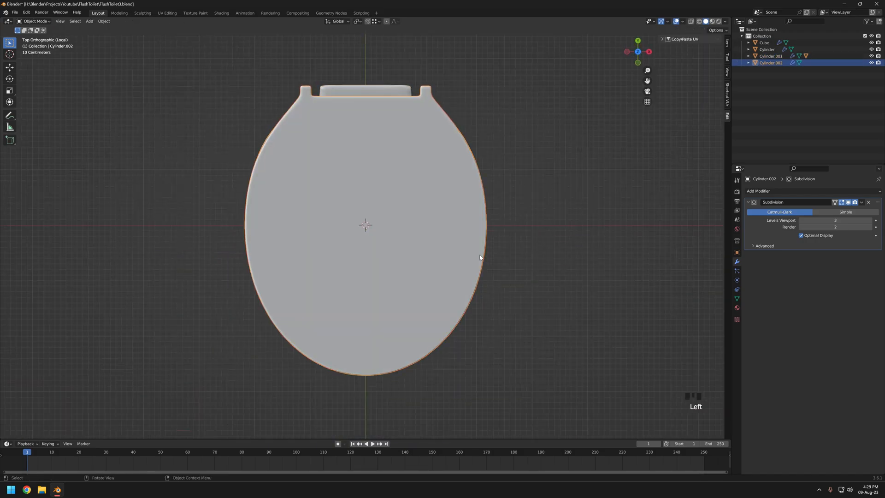
Delete the faces of the lid's left half and add a Mirror modifier on the X axis above the Subdivision
{"action": "key", "text": "Tab"}
{"action": "key", "text": "shift+z"}
{"action": "scroll", "coordinate": [454, 252], "scroll_direction": "down", "scroll_amount": 1}
{"action": "key", "text": "3"}
{"action": "left_click_drag", "start_coordinate": [361, 67], "coordinate": [169, 422]}
{"action": "left_click", "coordinate": [281, 283]}
{"action": "left_click", "coordinate": [784, 191]}
{"action": "left_click", "coordinate": [750, 268]}
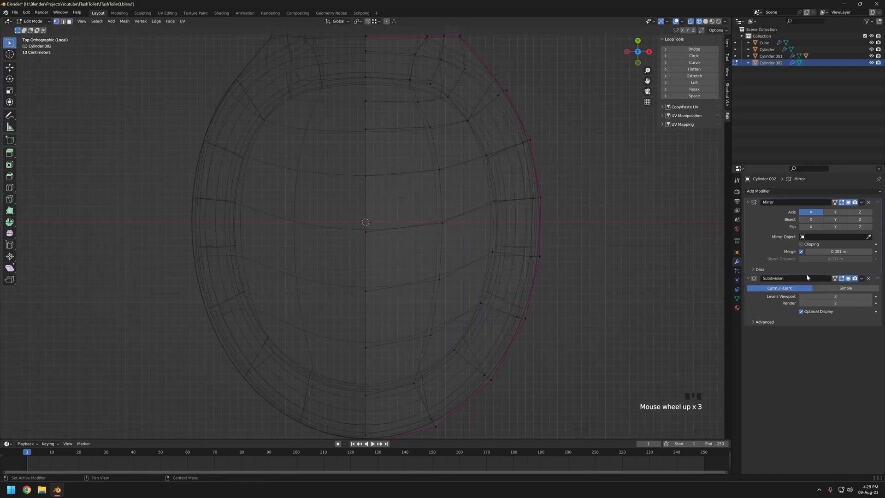
Select the lid's widest side faces and scale them to about 0.99 along Y with smooth proportional editing
{"action": "left_click_drag", "start_coordinate": [534, 227], "coordinate": [404, 358]}
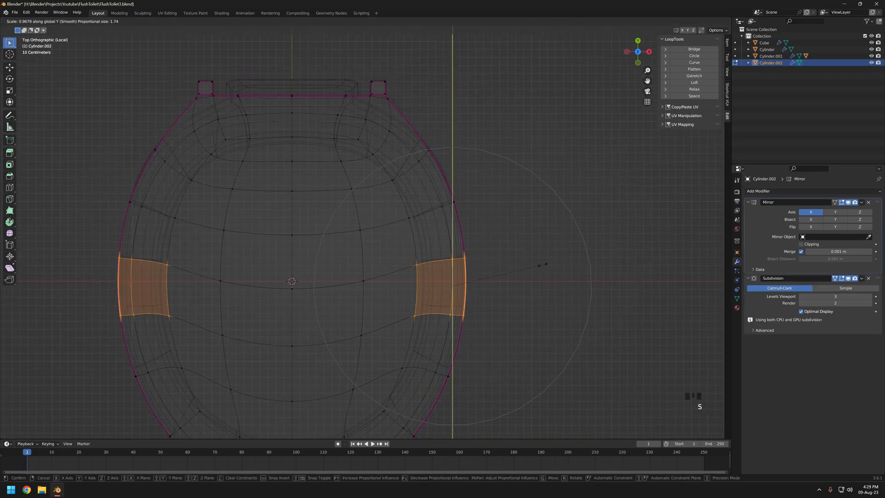
{"action": "key", "text": "Tab"}
{"action": "key", "text": "shift+z"}
{"action": "mouse_move", "coordinate": [413, 265]}
{"action": "middle_mouse_down"}
{"action": "mouse_move", "coordinate": [450, 237]}
{"action": "mouse_move", "coordinate": [435, 188]}
{"action": "mouse_move", "coordinate": [456, 210]}
{"action": "mouse_move", "coordinate": [416, 200]}
{"action": "middle_mouse_up"}
{"action": "key", "text": "Tab"}
{"action": "scroll", "coordinate": [416, 200], "scroll_direction": "up", "scroll_amount": 1}
Try to move the lid's side faces along X with smooth proportional editing
{"action": "key", "text": "g"}
{"action": "key", "text": "x"}
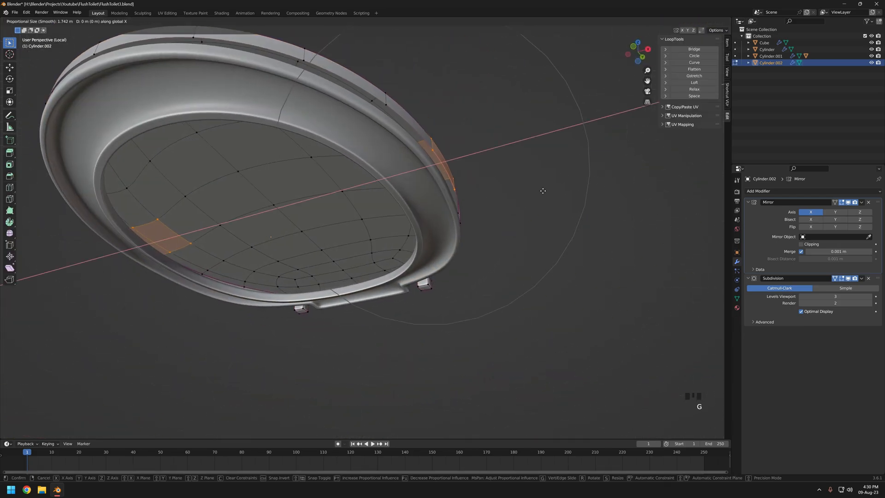
{"action": "left_click", "coordinate": [538, 192]}
{"action": "middle_click_drag", "start_coordinate": [537, 192], "coordinate": [442, 318]}
{"action": "key", "text": "shift+z"}
{"action": "middle_click_drag", "start_coordinate": [378, 322], "coordinate": [428, 300], "text": "shift"}
{"action": "key", "text": "ctrl+z"}
Select the lid's front and side rim faces and move them along X with smooth proportional editing
{"action": "key", "text": "shift+z"}
{"action": "key", "text": "z"}
{"action": "left_click_drag", "start_coordinate": [196, 64], "coordinate": [286, 276], "text": "shift"}
{"action": "key", "text": "z"}
{"action": "middle_click_drag", "start_coordinate": [442, 313], "coordinate": [516, 174]}
{"action": "key", "text": "s"}
{"action": "key", "text": "x"}
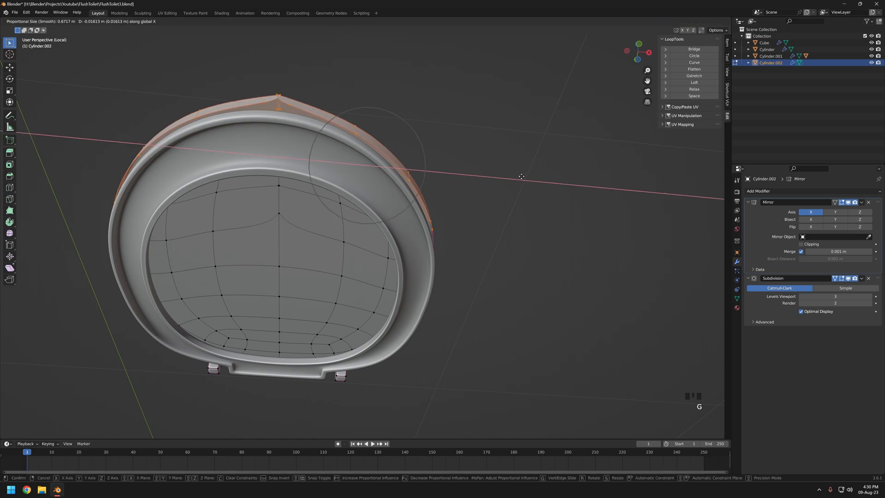
{"action": "left_click", "coordinate": [539, 193]}
Refine the rim selection in wireframe and enable Clipping on the lid's Mirror modifier
{"action": "middle_click_drag", "start_coordinate": [539, 192], "coordinate": [333, 192]}
{"action": "key", "text": "shift+z"}
{"action": "key", "text": "shift+z"}
{"action": "middle_click_drag", "start_coordinate": [368, 258], "coordinate": [318, 235]}
{"action": "scroll", "coordinate": [498, 195], "scroll_direction": "up", "scroll_amount": 3}
{"action": "key", "text": "z"}
{"action": "left_click_drag", "start_coordinate": [318, 235], "coordinate": [368, 304], "text": "ctrl"}
{"action": "key", "text": "z"}
{"action": "middle_click_drag", "start_coordinate": [368, 304], "coordinate": [512, 170]}
{"action": "middle_click_drag", "start_coordinate": [512, 171], "coordinate": [561, 241], "text": "shift"}
Shrink the edge loop around the lid's underside recess by about 0.18 m with Shrink/Fatten
{"action": "key", "text": "Tab"}
{"action": "scroll", "coordinate": [478, 255], "scroll_direction": "down", "scroll_amount": 4}
{"action": "key", "text": "Tab"}
{"action": "scroll", "coordinate": [478, 186], "scroll_direction": "up", "scroll_amount": 4}
{"action": "scroll", "coordinate": [530, 296], "scroll_direction": "down", "scroll_amount": 3}
{"action": "middle_click_drag", "start_coordinate": [595, 327], "coordinate": [579, 270]}
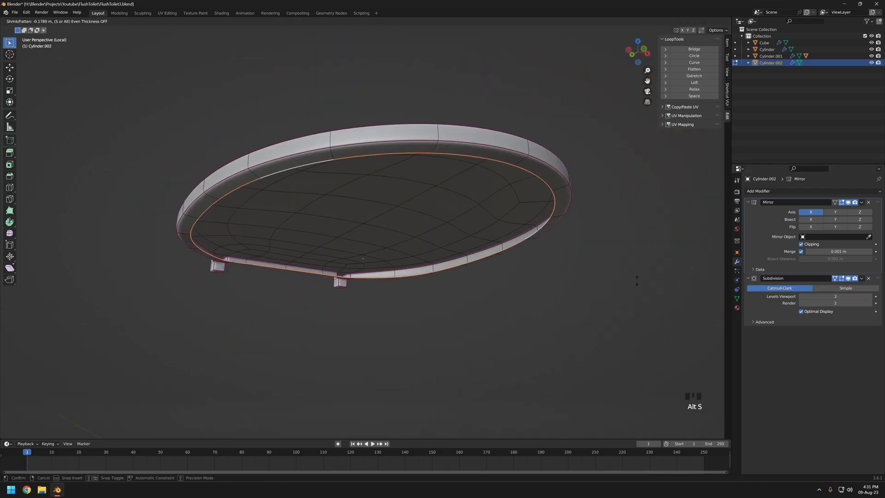
{"action": "left_click", "coordinate": [640, 284]}
{"action": "middle_click_drag", "start_coordinate": [594, 272], "coordinate": [479, 217]}
Smooth the edge loops around the lid's underside recess with LoopTools Relax
{"action": "left_click", "coordinate": [694, 89]}
{"action": "middle_click_drag", "start_coordinate": [576, 185], "coordinate": [528, 167]}
{"action": "left_click", "coordinate": [691, 91]}
{"action": "middle_click_drag", "start_coordinate": [571, 138], "coordinate": [486, 223]}
{"action": "left_click", "coordinate": [530, 249], "text": "alt"}
{"action": "left_click", "coordinate": [694, 90]}
Merge the underside panel's grid faces into one large face per half and try to inset it
{"action": "middle_click_drag", "start_coordinate": [429, 207], "coordinate": [411, 299]}
{"action": "scroll", "coordinate": [603, 303], "scroll_direction": "up", "scroll_amount": 2}
{"action": "left_click", "coordinate": [603, 293]}
{"action": "scroll", "coordinate": [436, 293], "scroll_direction": "down", "scroll_amount": 6}
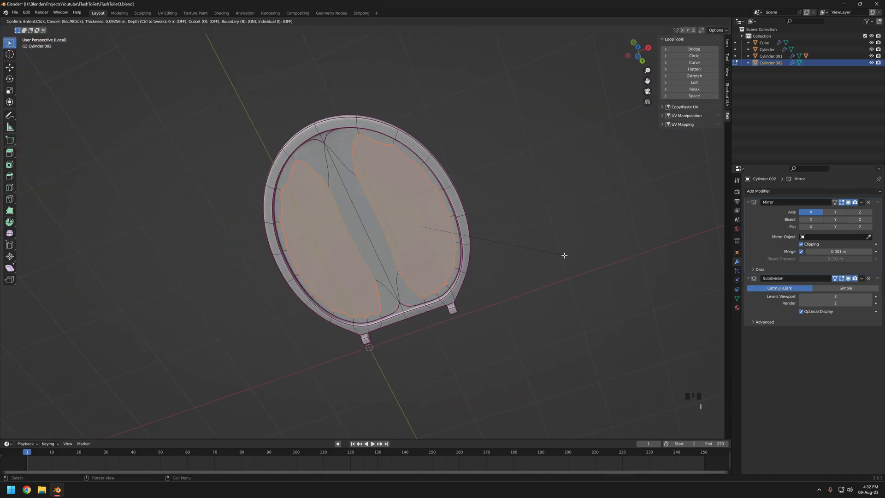
{"action": "middle_click_drag", "start_coordinate": [445, 275], "coordinate": [465, 302]}
Apply the Mirror modifier and inset both halves of the underside panel together by 0.2244 m
{"action": "key", "text": "Tab"}
{"action": "key", "text": "ctrl+a"}
{"action": "key", "text": "Tab"}
{"action": "left_click", "coordinate": [383, 198]}
{"action": "middle_click_drag", "start_coordinate": [383, 189], "coordinate": [520, 184]}
{"action": "left_click", "coordinate": [533, 260]}
{"action": "middle_click_drag", "start_coordinate": [261, 220], "coordinate": [277, 239]}
{"action": "key", "text": "3"}
{"action": "left_click", "coordinate": [276, 231]}
{"action": "left_click", "coordinate": [433, 253], "text": "shift"}
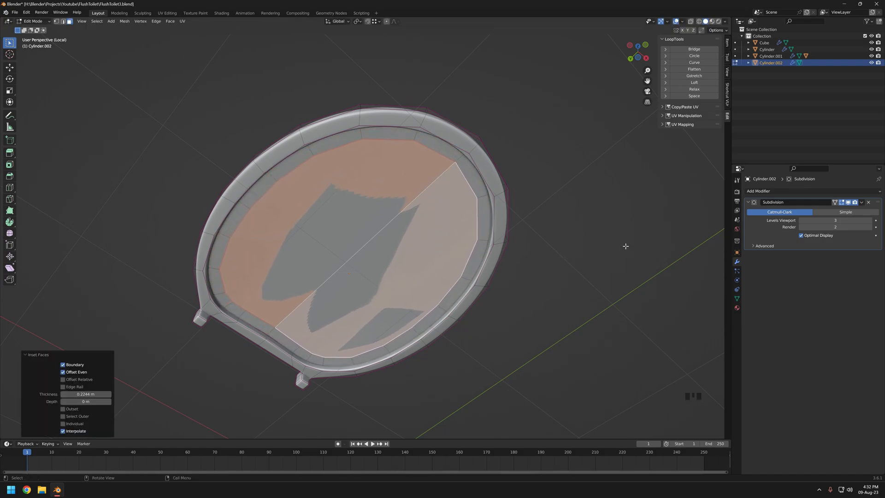
Refill the inset underside area using Grid Fill with span 5 and offset 3
{"action": "left_click", "coordinate": [601, 245]}
{"action": "middle_click_drag", "start_coordinate": [602, 245], "coordinate": [493, 240]}
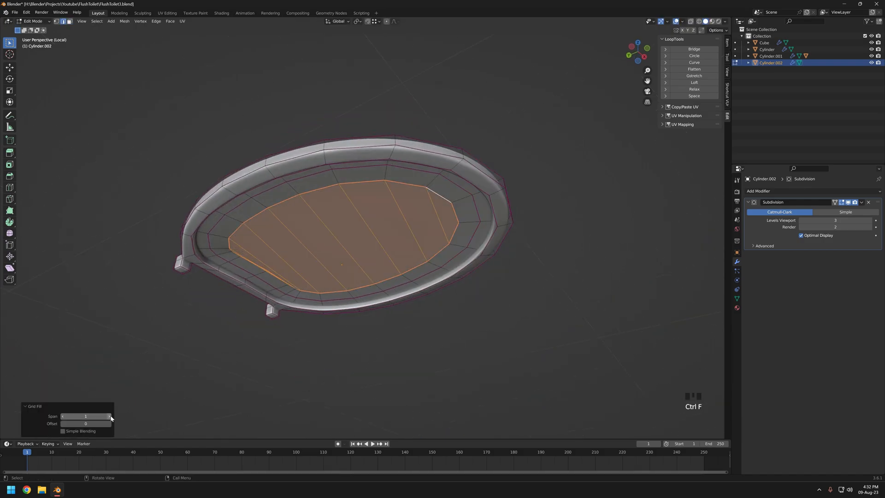
{"action": "middle_click_drag", "start_coordinate": [135, 385], "coordinate": [374, 279]}
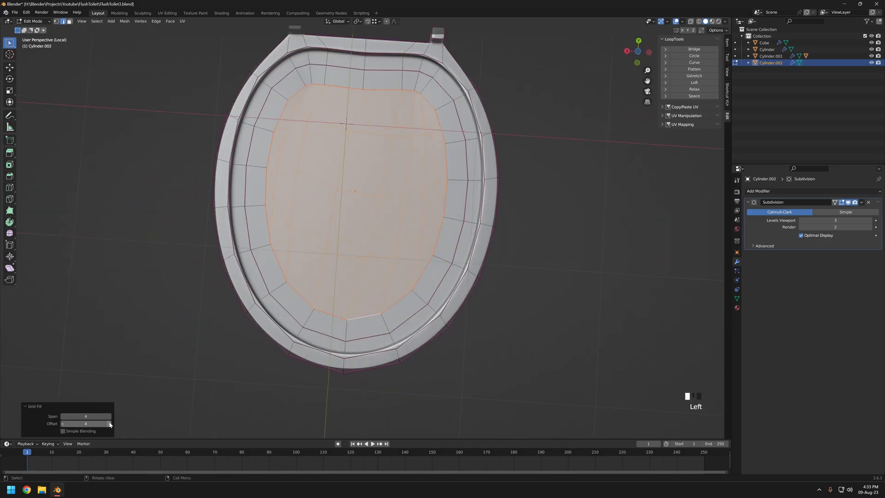
{"action": "middle_click_drag", "start_coordinate": [324, 239], "coordinate": [351, 304]}
{"action": "scroll", "coordinate": [352, 304], "scroll_direction": "up", "scroll_amount": 3}
{"action": "mouse_move", "coordinate": [380, 221]}
{"action": "middle_mouse_down"}
{"action": "mouse_move", "coordinate": [386, 245]}
{"action": "mouse_move", "coordinate": [383, 221]}
{"action": "middle_mouse_up"}
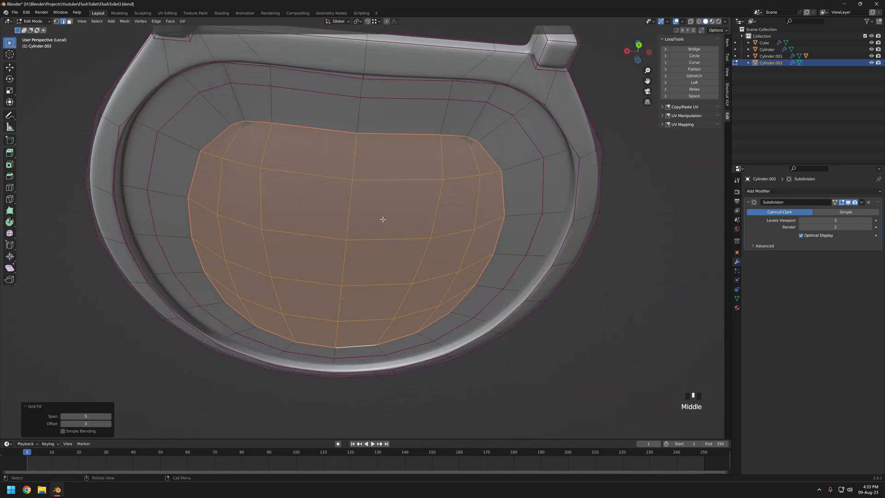
Slide the corner vertex of the underside grid near the hinge by about 0.31 in bottom view
{"action": "key", "text": "grave"}
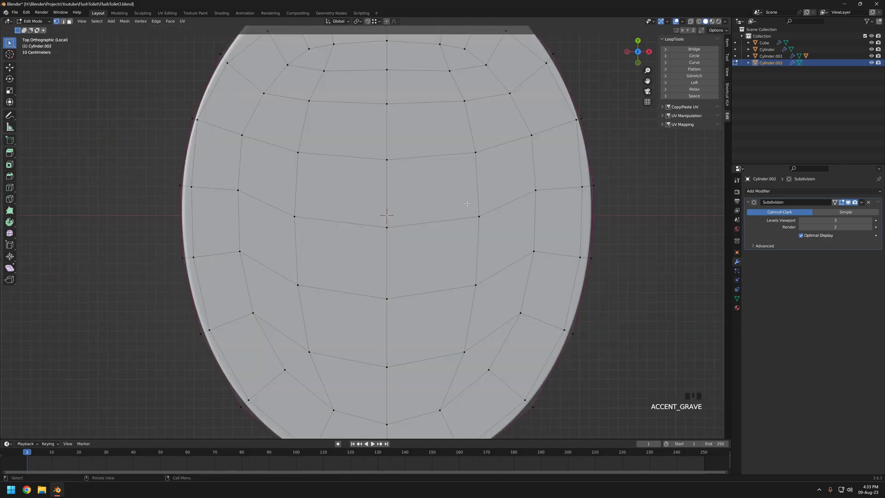
{"action": "key", "text": "grave"}
{"action": "scroll", "coordinate": [410, 295], "scroll_direction": "down", "scroll_amount": 1}
{"action": "middle_click_drag", "start_coordinate": [410, 295], "coordinate": [428, 221], "text": "shift"}
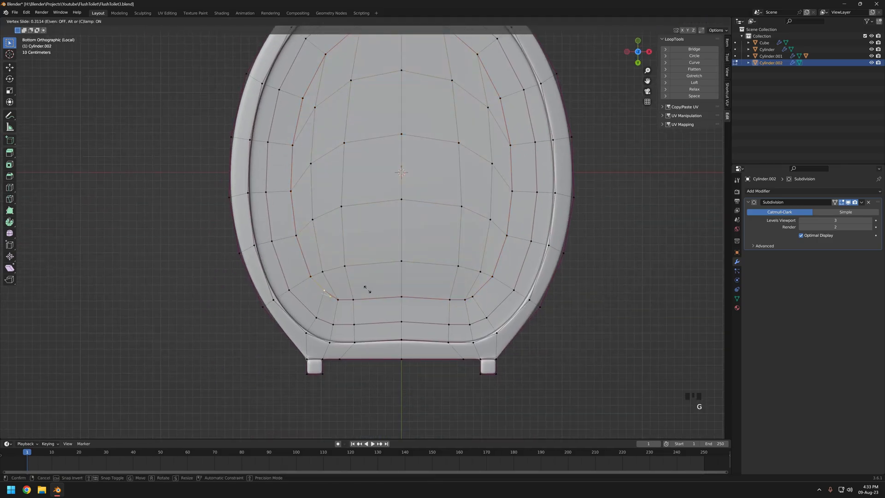
{"action": "scroll", "coordinate": [468, 298], "scroll_direction": "down", "scroll_amount": 3}
Remove the crease from the inner edge loops around the filled underside panel
{"action": "key", "text": "2"}
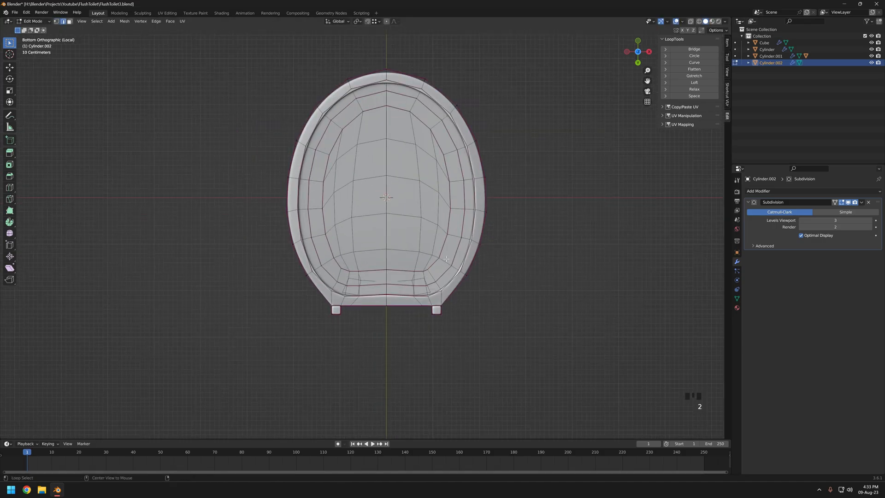
{"action": "left_click_drag", "start_coordinate": [696, 122], "coordinate": [663, 122]}
{"action": "middle_click_drag", "start_coordinate": [437, 234], "coordinate": [460, 230]}
{"action": "key", "text": "shift+z"}
{"action": "key", "text": "shift+z"}
Delete the faces of the lid's left half in top view
{"action": "key", "text": "alt+a"}
{"action": "key", "text": "KP_7"}
{"action": "key", "text": "shift+z"}
{"action": "key", "text": "3"}
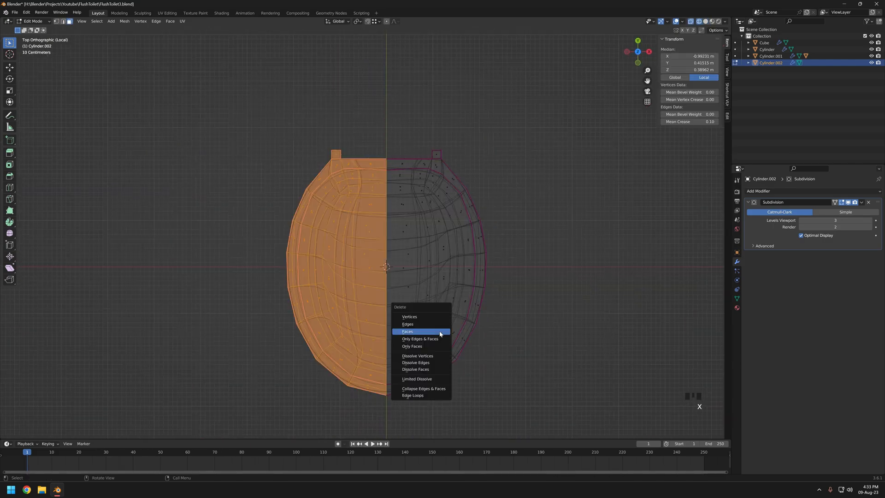
{"action": "left_click", "coordinate": [439, 333]}
Add a Mirror modifier on the X axis and place it above the Subdivision
{"action": "key", "text": "Tab"}
{"action": "left_click", "coordinate": [791, 193]}
{"action": "left_click", "coordinate": [738, 269]}
{"action": "left_click_drag", "start_coordinate": [878, 262], "coordinate": [877, 201]}
{"action": "key", "text": "shift+z"}
{"action": "mouse_move", "coordinate": [497, 272]}
{"action": "middle_mouse_down"}
{"action": "mouse_move", "coordinate": [397, 177]}
{"action": "mouse_move", "coordinate": [431, 214]}
{"action": "mouse_move", "coordinate": [417, 279]}
{"action": "middle_mouse_up"}
Slide vertices of the underside grid along their edges to even out the spacing in the remaining half
{"action": "key", "text": "Tab"}
{"action": "scroll", "coordinate": [430, 219], "scroll_direction": "up", "scroll_amount": 4}
{"action": "left_click", "coordinate": [431, 215], "text": "alt"}
{"action": "scroll", "coordinate": [414, 216], "scroll_direction": "down", "scroll_amount": 3}
{"action": "key", "text": "2"}
{"action": "left_click", "coordinate": [406, 217], "text": "alt"}
{"action": "middle_click_drag", "start_coordinate": [441, 172], "coordinate": [438, 186]}
{"action": "key", "text": "1"}
{"action": "left_click", "coordinate": [397, 267]}
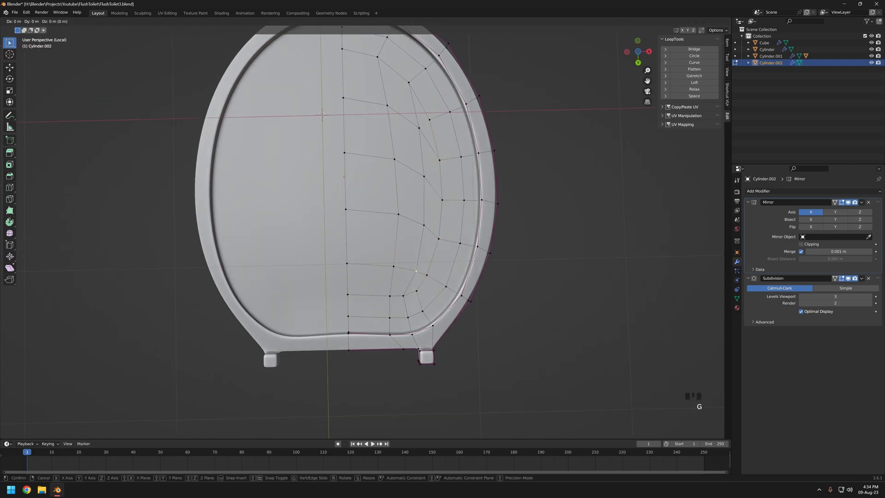
{"action": "middle_click_drag", "start_coordinate": [427, 179], "coordinate": [406, 174]}
{"action": "key", "text": "g"}
{"action": "key", "text": "g"}
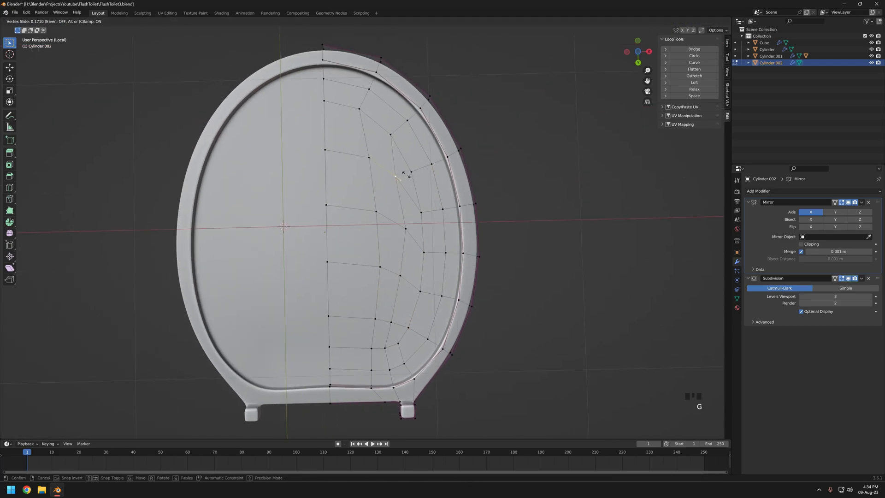
{"action": "left_click", "coordinate": [405, 225]}
Select faces along the middle of the underside panel and examine its shading in object mode
{"action": "middle_click_drag", "start_coordinate": [406, 224], "coordinate": [375, 204]}
{"action": "left_click", "coordinate": [375, 204]}
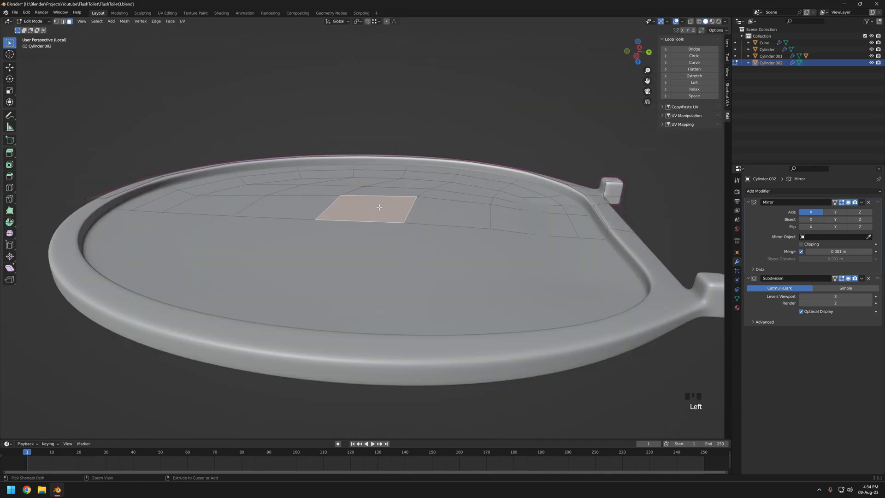
{"action": "left_click", "coordinate": [386, 211]}
{"action": "scroll", "coordinate": [415, 208], "scroll_direction": "down", "scroll_amount": 3}
{"action": "scroll", "coordinate": [482, 268], "scroll_direction": "up", "scroll_amount": 4}
{"action": "middle_click_drag", "start_coordinate": [437, 208], "coordinate": [358, 296]}
{"action": "key", "text": "Tab"}
{"action": "scroll", "coordinate": [479, 270], "scroll_direction": "down", "scroll_amount": 4}
{"action": "scroll", "coordinate": [419, 250], "scroll_direction": "up", "scroll_amount": 3}
Select the underside vertices on the centre line near the hinge end and move them along Y
{"action": "key", "text": "Tab"}
{"action": "left_click", "coordinate": [433, 282]}
{"action": "middle_click_drag", "start_coordinate": [419, 250], "coordinate": [433, 198]}
{"action": "scroll", "coordinate": [435, 221], "scroll_direction": "up", "scroll_amount": 3}
{"action": "middle_click_drag", "start_coordinate": [447, 268], "coordinate": [466, 249]}
{"action": "key", "text": "g"}
{"action": "key", "text": "y"}
{"action": "key", "text": "shift+z"}
{"action": "left_click_drag", "start_coordinate": [366, 271], "coordinate": [397, 302]}
{"action": "middle_click_drag", "start_coordinate": [398, 289], "coordinate": [379, 286]}
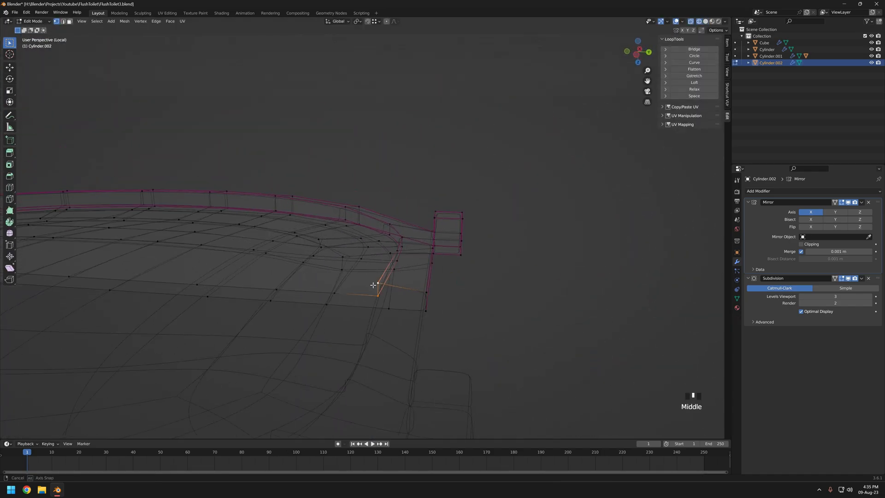
{"action": "left_click", "coordinate": [371, 243]}
{"action": "key", "text": "shift+z"}
Raise the vertex at the middle of the lid's top about 0.045 m along Z with smooth proportional editing
{"action": "key", "text": "Tab"}
{"action": "scroll", "coordinate": [331, 242], "scroll_direction": "down", "scroll_amount": 3}
{"action": "mouse_move", "coordinate": [371, 243]}
{"action": "middle_mouse_down"}
{"action": "mouse_move", "coordinate": [331, 242]}
{"action": "mouse_move", "coordinate": [371, 233]}
{"action": "mouse_move", "coordinate": [411, 208]}
{"action": "mouse_move", "coordinate": [506, 222]}
{"action": "mouse_move", "coordinate": [444, 193]}
{"action": "mouse_move", "coordinate": [387, 229]}
{"action": "mouse_move", "coordinate": [302, 223]}
{"action": "middle_mouse_up"}
{"action": "key", "text": "Tab"}
{"action": "left_click", "coordinate": [478, 237]}
{"action": "middle_click_drag", "start_coordinate": [530, 221], "coordinate": [550, 210]}
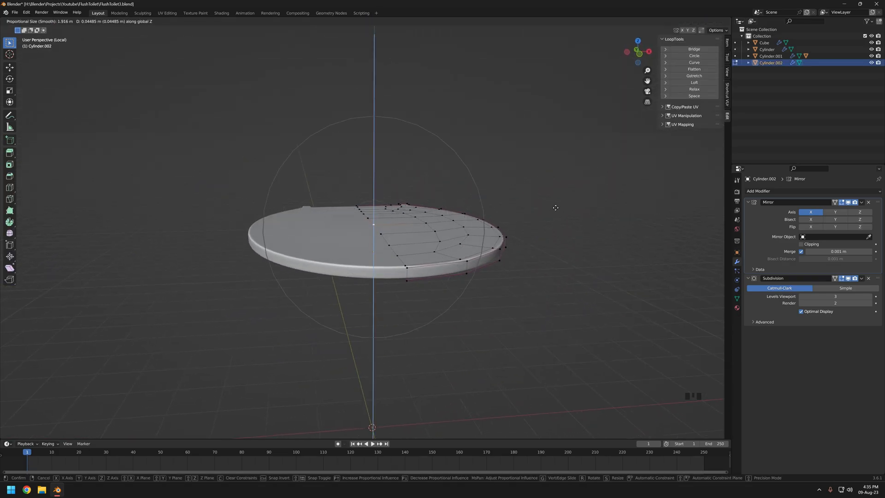
{"action": "key", "text": "Tab"}
Leave local view and lower the lid 0.0331 m along Z towards the seat
{"action": "middle_click_drag", "start_coordinate": [503, 206], "coordinate": [548, 170]}
{"action": "key", "text": "KP_Divide"}
{"action": "left_click", "coordinate": [366, 238]}
{"action": "scroll", "coordinate": [368, 236], "scroll_direction": "up", "scroll_amount": 4}
{"action": "scroll", "coordinate": [476, 200], "scroll_direction": "up", "scroll_amount": 2}
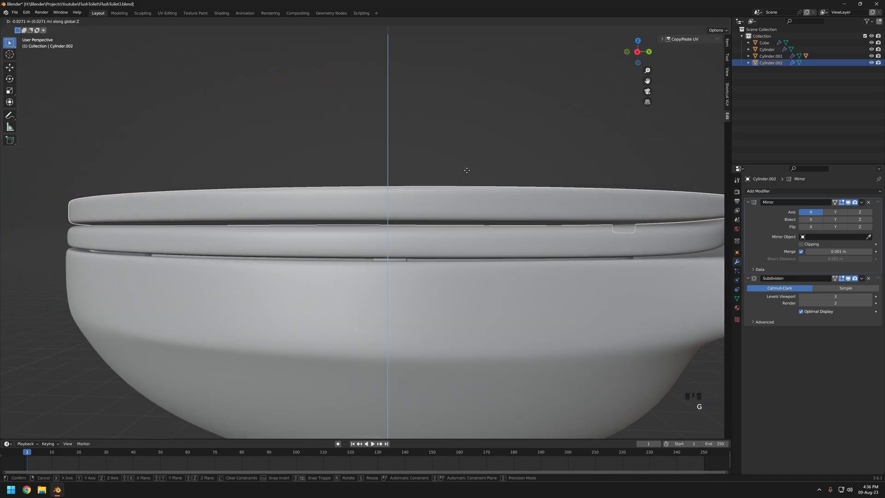
{"action": "middle_click_drag", "start_coordinate": [453, 174], "coordinate": [417, 203]}
{"action": "scroll", "coordinate": [378, 200], "scroll_direction": "up", "scroll_amount": 4}
{"action": "middle_click_drag", "start_coordinate": [417, 202], "coordinate": [389, 255], "text": "shift"}
{"action": "scroll", "coordinate": [431, 208], "scroll_direction": "up", "scroll_amount": 3}
Fine-tune the lid's height along Z so that it rests closely on the seat near the hinge
{"action": "key", "text": "g"}
{"action": "key", "text": "z"}
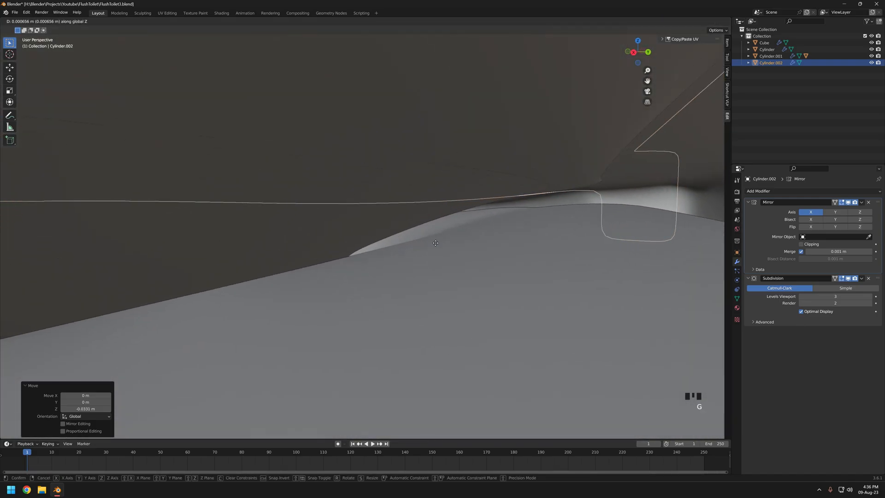
{"action": "scroll", "coordinate": [439, 229], "scroll_direction": "down", "scroll_amount": 4}
{"action": "mouse_move", "coordinate": [439, 229]}
{"action": "middle_mouse_down"}
{"action": "mouse_move", "coordinate": [583, 229]}
{"action": "mouse_move", "coordinate": [431, 205]}
{"action": "mouse_move", "coordinate": [434, 231]}
{"action": "mouse_move", "coordinate": [451, 233]}
{"action": "middle_mouse_up"}
{"action": "scroll", "coordinate": [430, 206], "scroll_direction": "up", "scroll_amount": 4}
{"action": "key", "text": "g"}
{"action": "key", "text": "z"}
{"action": "left_click", "coordinate": [451, 228]}
{"action": "scroll", "coordinate": [386, 234], "scroll_direction": "down", "scroll_amount": 5}
Lower the lid's domed top about 0.022 m along Z in side view with proportional editing
{"action": "middle_click_drag", "start_coordinate": [386, 235], "coordinate": [519, 202]}
{"action": "scroll", "coordinate": [521, 200], "scroll_direction": "down", "scroll_amount": 2}
{"action": "key", "text": "shift+z"}
{"action": "key", "text": "KP_3"}
{"action": "key", "text": "Tab"}
{"action": "key", "text": "1"}
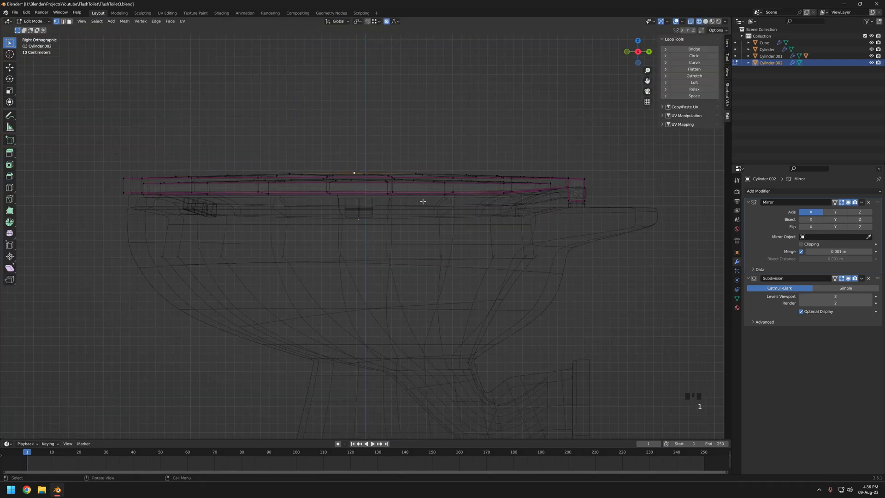
{"action": "scroll", "coordinate": [525, 201], "scroll_direction": "up", "scroll_amount": 2}
{"action": "key", "text": "shift+z"}
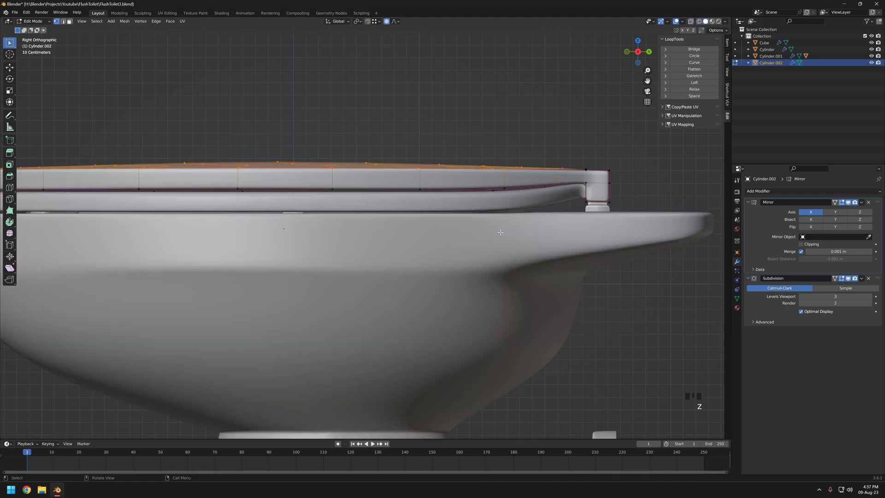
{"action": "scroll", "coordinate": [502, 231], "scroll_direction": "down", "scroll_amount": 3}
{"action": "middle_click_drag", "start_coordinate": [501, 231], "coordinate": [456, 228], "text": "shift"}
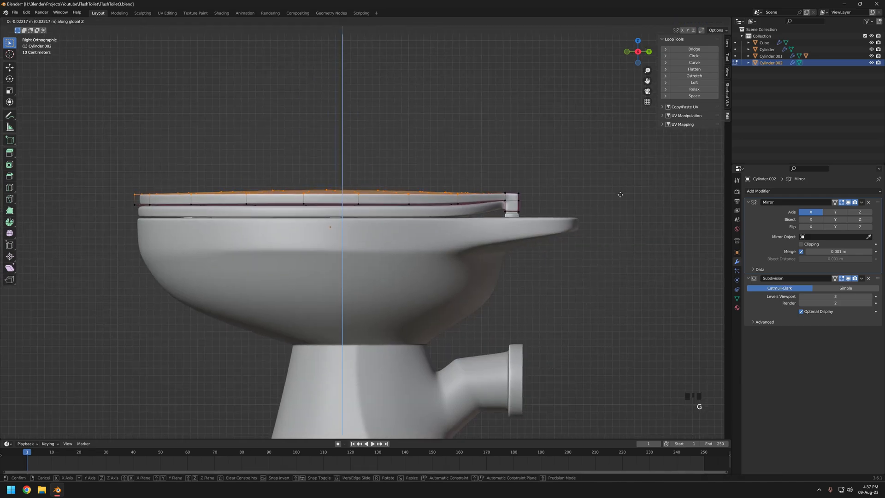
{"action": "left_click", "coordinate": [621, 183]}
{"action": "scroll", "coordinate": [413, 229], "scroll_direction": "up", "scroll_amount": 2}
{"action": "key", "text": "Tab"}
Inspect the fit between the lid, seat and hinge from the side in solid and wireframe display
{"action": "scroll", "coordinate": [440, 219], "scroll_direction": "down", "scroll_amount": 3}
{"action": "middle_click_drag", "start_coordinate": [440, 219], "coordinate": [494, 195]}
{"action": "scroll", "coordinate": [516, 152], "scroll_direction": "up", "scroll_amount": 5}
{"action": "left_click", "coordinate": [523, 144]}
{"action": "key", "text": "KP_3"}
{"action": "key", "text": "shift+z"}
{"action": "scroll", "coordinate": [594, 142], "scroll_direction": "up", "scroll_amount": 4}
{"action": "middle_click_drag", "start_coordinate": [594, 142], "coordinate": [388, 202], "text": "shift"}
{"action": "key", "text": "shift+z"}
{"action": "scroll", "coordinate": [419, 248], "scroll_direction": "down", "scroll_amount": 3}
{"action": "scroll", "coordinate": [387, 203], "scroll_direction": "down", "scroll_amount": 4}
{"action": "middle_click_drag", "start_coordinate": [387, 203], "coordinate": [373, 178]}
{"action": "scroll", "coordinate": [487, 174], "scroll_direction": "down", "scroll_amount": 3}
Examine the lid and hinge area from above and below, checking the mesh in edit mode
{"action": "left_click", "coordinate": [500, 235]}
{"action": "middle_click_drag", "start_coordinate": [500, 235], "coordinate": [424, 251]}
{"action": "middle_click_drag", "start_coordinate": [424, 251], "coordinate": [405, 267], "text": "shift"}
{"action": "left_click", "coordinate": [371, 211]}
{"action": "key", "text": "Tab"}
{"action": "scroll", "coordinate": [378, 222], "scroll_direction": "up", "scroll_amount": 5}
{"action": "middle_click_drag", "start_coordinate": [378, 222], "coordinate": [415, 302]}
{"action": "scroll", "coordinate": [396, 276], "scroll_direction": "down", "scroll_amount": 4}
{"action": "left_click", "coordinate": [342, 202]}
{"action": "middle_click_drag", "start_coordinate": [479, 286], "coordinate": [500, 208]}
{"action": "scroll", "coordinate": [540, 205], "scroll_direction": "up", "scroll_amount": 2}
Move the vertices on the outer side of the lid's hinge arm about 0.04 m outward along X
{"action": "left_click", "coordinate": [538, 198]}
{"action": "key", "text": "Tab"}
{"action": "left_click", "coordinate": [500, 207]}
{"action": "middle_click_drag", "start_coordinate": [500, 207], "coordinate": [464, 245]}
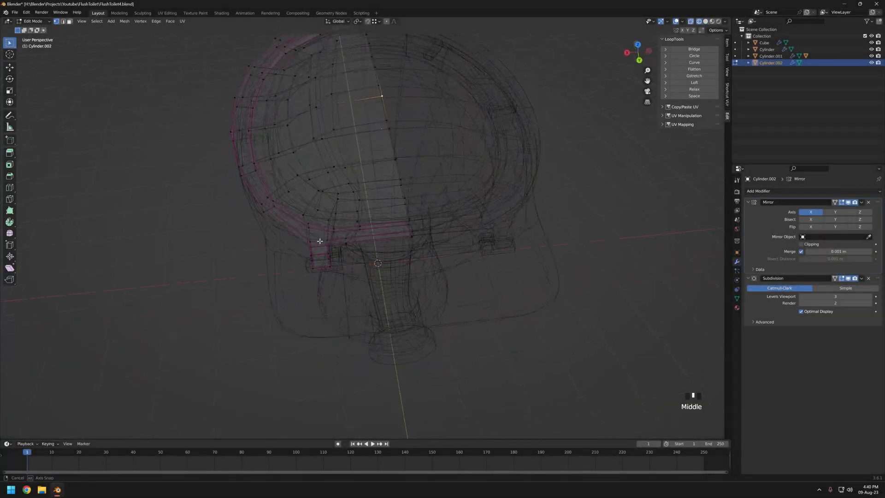
{"action": "middle_click_drag", "start_coordinate": [319, 241], "coordinate": [351, 252]}
{"action": "key", "text": "KP_7"}
{"action": "scroll", "coordinate": [420, 184], "scroll_direction": "up", "scroll_amount": 5}
{"action": "left_click_drag", "start_coordinate": [370, 121], "coordinate": [420, 203]}
{"action": "key", "text": "shift+z"}
{"action": "middle_click_drag", "start_coordinate": [428, 226], "coordinate": [329, 191]}
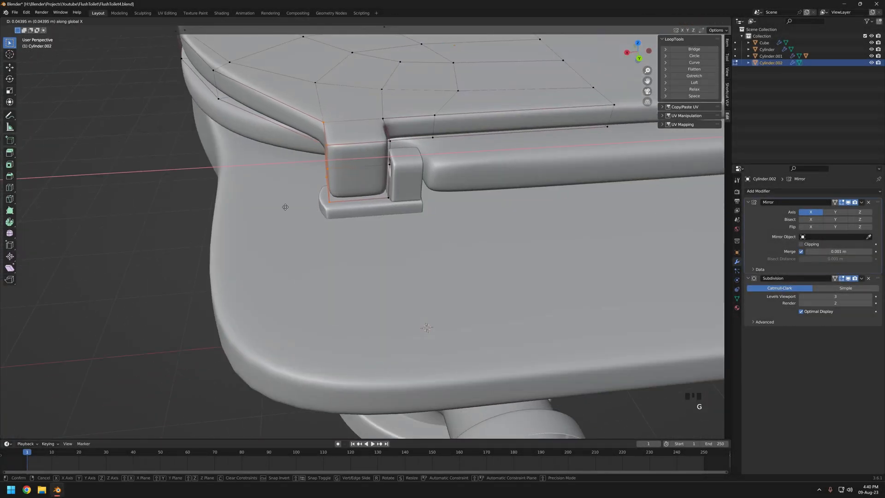
{"action": "left_click", "coordinate": [294, 208]}
{"action": "scroll", "coordinate": [294, 209], "scroll_direction": "down", "scroll_amount": 4}
{"action": "key", "text": "Tab"}
{"action": "middle_click_drag", "start_coordinate": [356, 246], "coordinate": [357, 215]}
{"action": "scroll", "coordinate": [357, 213], "scroll_direction": "up", "scroll_amount": 4}
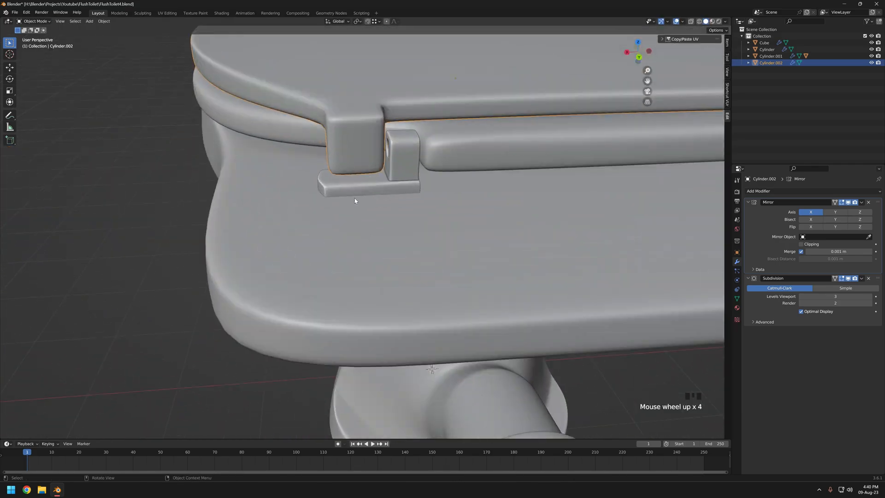
Move the vertices at the outer end of the hinge bracket's base along X to suit the lid's hinge arm
{"action": "left_click", "coordinate": [361, 188]}
{"action": "key", "text": "Tab"}
{"action": "key", "text": "shift+z"}
{"action": "left_click_drag", "start_coordinate": [302, 149], "coordinate": [352, 220]}
{"action": "key", "text": "shift+z"}
{"action": "key", "text": "g"}
{"action": "key", "text": "x"}
{"action": "scroll", "coordinate": [402, 243], "scroll_direction": "down", "scroll_amount": 5}
{"action": "middle_click_drag", "start_coordinate": [402, 243], "coordinate": [362, 196]}
{"action": "left_click", "coordinate": [393, 266]}
Scale the hinge bracket's upright and the base section beneath it along X in back view
{"action": "scroll", "coordinate": [393, 266], "scroll_direction": "up", "scroll_amount": 5}
{"action": "key", "text": "shift+z"}
{"action": "key", "text": "ctrl+KP_1"}
{"action": "scroll", "coordinate": [410, 164], "scroll_direction": "up", "scroll_amount": 10}
{"action": "left_click_drag", "start_coordinate": [303, 54], "coordinate": [522, 317]}
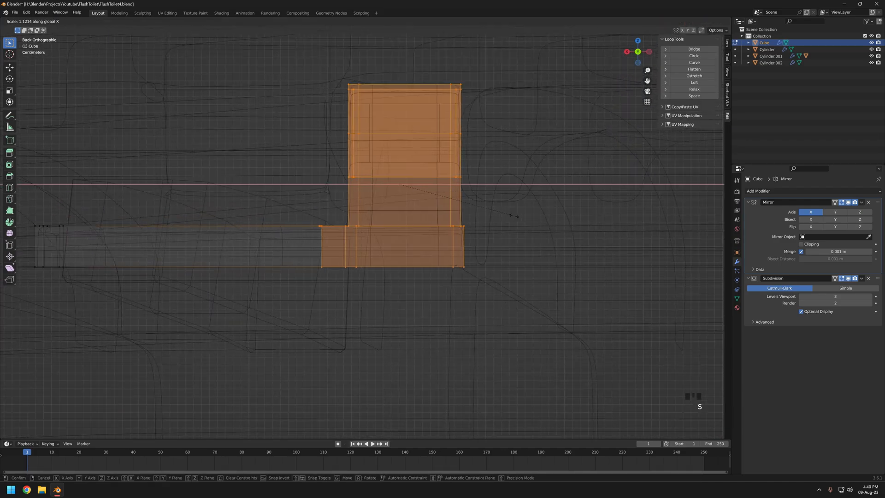
{"action": "right_click", "coordinate": [513, 216]}
{"action": "key", "text": "shift+z"}
{"action": "key", "text": "s"}
{"action": "key", "text": "x"}
{"action": "left_click", "coordinate": [533, 221]}
{"action": "scroll", "coordinate": [484, 222], "scroll_direction": "down", "scroll_amount": 3}
{"action": "middle_click_drag", "start_coordinate": [481, 222], "coordinate": [126, 209], "text": "shift"}
{"action": "left_click", "coordinate": [442, 226]}
{"action": "key", "text": "Tab"}
{"action": "scroll", "coordinate": [492, 221], "scroll_direction": "down", "scroll_amount": 4}
{"action": "key", "text": "alt+a"}
Isolate the hinge bracket in local view and show the face orientation overlay
{"action": "scroll", "coordinate": [369, 243], "scroll_direction": "up", "scroll_amount": 4}
{"action": "middle_click_drag", "start_coordinate": [369, 243], "coordinate": [417, 189]}
{"action": "left_click", "coordinate": [388, 220]}
{"action": "scroll", "coordinate": [388, 220], "scroll_direction": "up", "scroll_amount": 6}
{"action": "key", "text": "KP_Divide"}
{"action": "key", "text": "Tab"}
{"action": "scroll", "coordinate": [329, 234], "scroll_direction": "up", "scroll_amount": 3}
{"action": "left_click", "coordinate": [371, 240]}
{"action": "key", "text": "Tab"}
{"action": "left_click", "coordinate": [651, 150]}
Recalculate the normals of the whole hinge bracket to face outward
{"action": "key", "text": "Tab"}
{"action": "key", "text": "a"}
{"action": "key", "text": "shift+n"}
{"action": "key", "text": "Tab"}
{"action": "scroll", "coordinate": [295, 198], "scroll_direction": "down", "scroll_amount": 4}
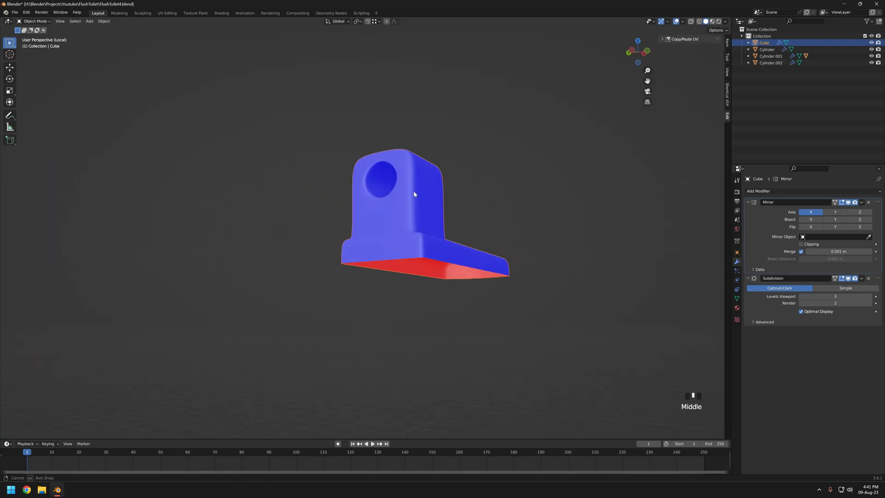
Select an edge loop on the isolated bracket and recalculate the normals of its whole mesh again
{"action": "key", "text": "Tab"}
{"action": "left_click_drag", "start_coordinate": [417, 189], "coordinate": [270, 223], "text": "alt"}
{"action": "left_click", "coordinate": [249, 225]}
{"action": "middle_click_drag", "start_coordinate": [249, 226], "coordinate": [502, 212]}
{"action": "key", "text": "Tab"}
{"action": "key", "text": "a"}
{"action": "key", "text": "shift+n"}
{"action": "key", "text": "Tab"}
{"action": "left_click", "coordinate": [309, 162]}
{"action": "middle_click_drag", "start_coordinate": [246, 120], "coordinate": [493, 239]}
Leave local view and turn off the face orientation overlay
{"action": "key", "text": "KP_Divide"}
{"action": "scroll", "coordinate": [417, 211], "scroll_direction": "down", "scroll_amount": 6}
{"action": "scroll", "coordinate": [638, 95], "scroll_direction": "down", "scroll_amount": 6}
{"action": "left_click", "coordinate": [682, 21]}
{"action": "left_click", "coordinate": [641, 149]}
Adjust the vertices of the seat's hinge bar in side view to line it up with the hinge bracket
{"action": "scroll", "coordinate": [375, 275], "scroll_direction": "up", "scroll_amount": 5}
{"action": "middle_click_drag", "start_coordinate": [375, 275], "coordinate": [387, 244]}
{"action": "left_click", "coordinate": [474, 282]}
{"action": "middle_click_drag", "start_coordinate": [474, 281], "coordinate": [442, 216]}
{"action": "key", "text": "z"}
{"action": "scroll", "coordinate": [403, 220], "scroll_direction": "up", "scroll_amount": 2}
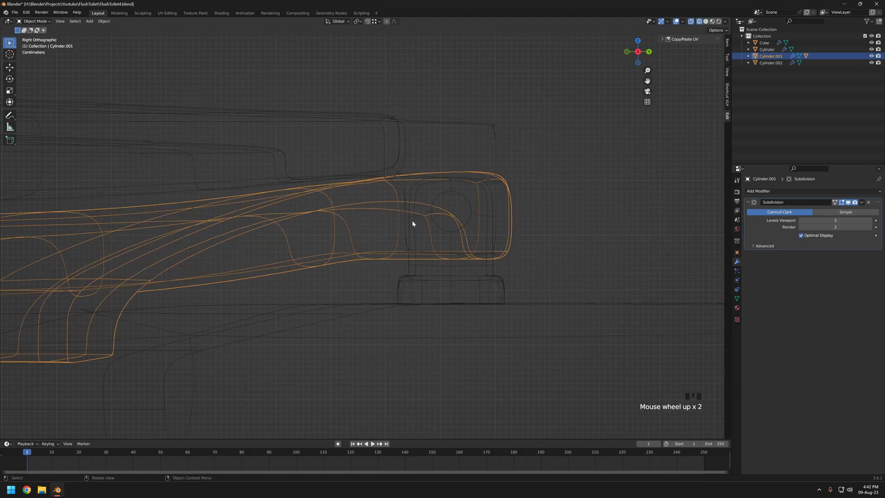
{"action": "key", "text": "Tab"}
{"action": "key", "text": "1"}
{"action": "key", "text": "z"}
{"action": "mouse_move", "coordinate": [553, 206]}
{"action": "middle_mouse_down"}
{"action": "mouse_move", "coordinate": [493, 296]}
{"action": "mouse_move", "coordinate": [577, 212]}
{"action": "mouse_move", "coordinate": [566, 210]}
{"action": "mouse_move", "coordinate": [594, 211]}
{"action": "mouse_move", "coordinate": [511, 198]}
{"action": "mouse_move", "coordinate": [519, 198]}
{"action": "mouse_move", "coordinate": [529, 210]}
{"action": "mouse_move", "coordinate": [496, 205]}
{"action": "middle_mouse_up"}
{"action": "left_click", "coordinate": [593, 209]}
{"action": "key", "text": "z"}
{"action": "scroll", "coordinate": [461, 221], "scroll_direction": "down", "scroll_amount": 3}
{"action": "key", "text": "Tab"}
Select the vertices of the hinge bracket's upright in wireframe and adjust them to match the seat's hinge bar
{"action": "left_click", "coordinate": [388, 270]}
{"action": "key", "text": "z"}
{"action": "key", "text": "z"}
{"action": "key", "text": "Tab"}
{"action": "left_click_drag", "start_coordinate": [266, 165], "coordinate": [430, 240]}
{"action": "key", "text": "z"}
{"action": "middle_click_drag", "start_coordinate": [429, 240], "coordinate": [450, 237]}
{"action": "left_click", "coordinate": [452, 289]}
{"action": "middle_click_drag", "start_coordinate": [453, 289], "coordinate": [372, 249]}
{"action": "key", "text": "Tab"}
Try to snap the 3D cursor to the selected hinge bracket
{"action": "scroll", "coordinate": [440, 240], "scroll_direction": "down", "scroll_amount": 7}
{"action": "scroll", "coordinate": [373, 248], "scroll_direction": "up", "scroll_amount": 4}
{"action": "middle_click_drag", "start_coordinate": [373, 249], "coordinate": [311, 255], "text": "shift"}
{"action": "key", "text": "shift+s"}
{"action": "left_click", "coordinate": [362, 281]}
{"action": "scroll", "coordinate": [362, 281], "scroll_direction": "down", "scroll_amount": 5}
{"action": "scroll", "coordinate": [310, 254], "scroll_direction": "up", "scroll_amount": 3}
{"action": "scroll", "coordinate": [311, 258], "scroll_direction": "down", "scroll_amount": 3}
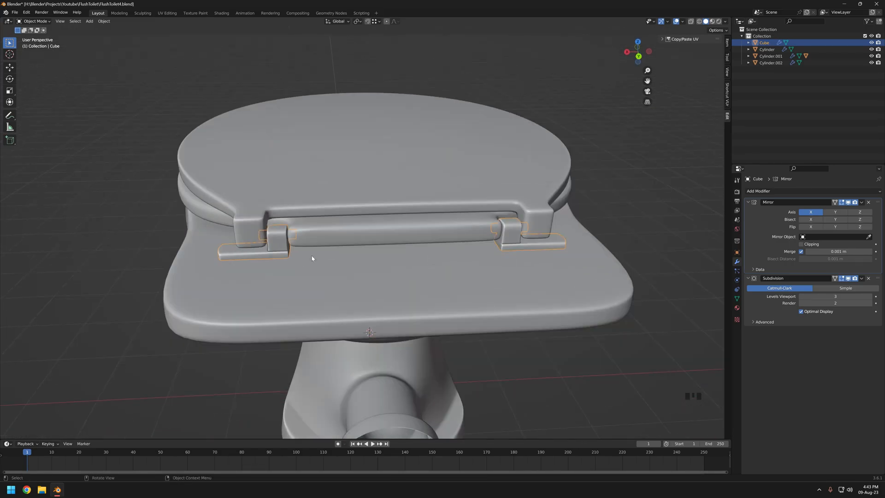
Apply the Mirror modifier to the isolated hinge bracket and place the 3D cursor midway between the two hinges
{"action": "key", "text": "Tab"}
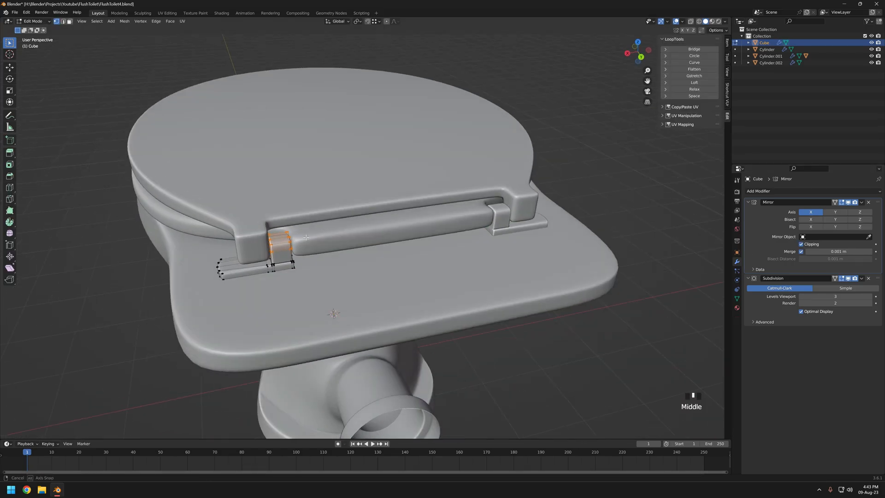
{"action": "key", "text": "KP_Divide"}
{"action": "key", "text": "Tab"}
{"action": "middle_click_drag", "start_coordinate": [345, 202], "coordinate": [409, 208]}
{"action": "scroll", "coordinate": [409, 207], "scroll_direction": "down", "scroll_amount": 3}
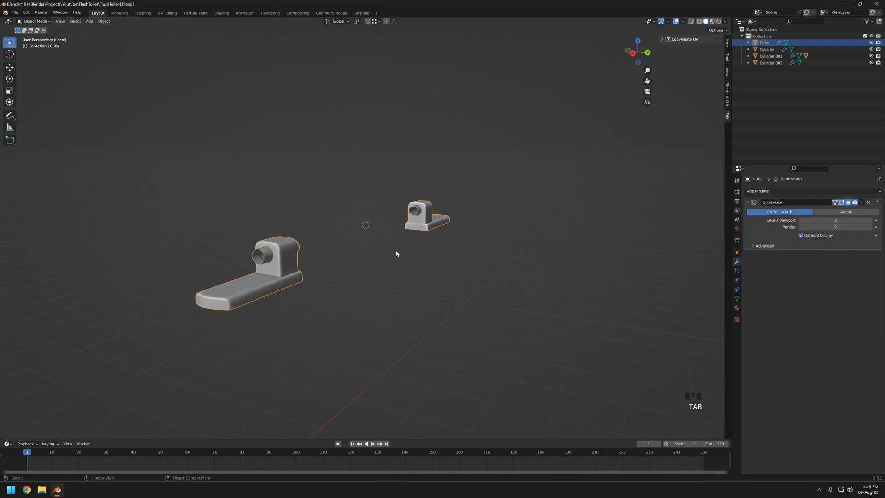
Leave local view and set the lid's origin to the 3D cursor on the hinge axis
{"action": "key", "text": "KP_Divide"}
{"action": "left_click", "coordinate": [350, 194]}
{"action": "right_click", "coordinate": [351, 194]}
{"action": "left_click", "coordinate": [388, 241]}
{"action": "scroll", "coordinate": [388, 244], "scroll_direction": "down", "scroll_amount": 4}
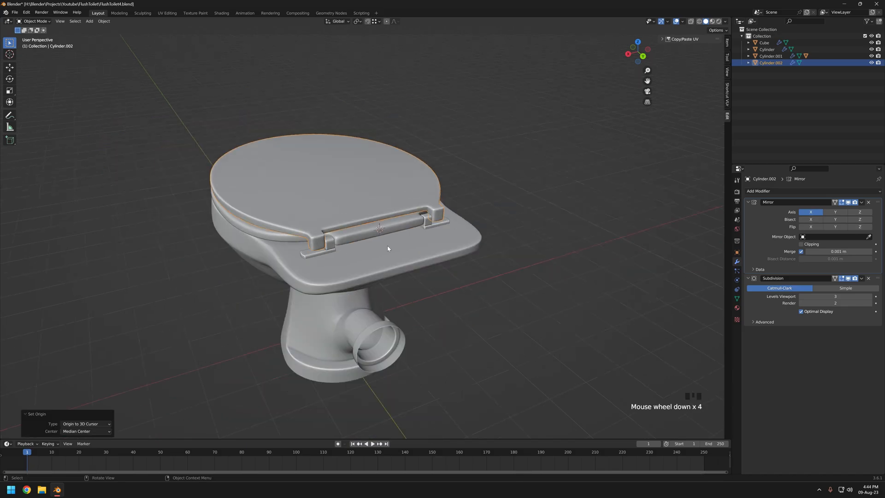
Rotate the lid -90° about the X axis to test its opening at the hinge
{"action": "scroll", "coordinate": [388, 244], "scroll_direction": "up", "scroll_amount": 2}
{"action": "middle_click_drag", "start_coordinate": [388, 244], "coordinate": [470, 212]}
{"action": "left_click", "coordinate": [534, 235]}
{"action": "left_click", "coordinate": [368, 300]}
{"action": "scroll", "coordinate": [367, 295], "scroll_direction": "up", "scroll_amount": 6}
{"action": "middle_click_drag", "start_coordinate": [360, 254], "coordinate": [423, 255]}
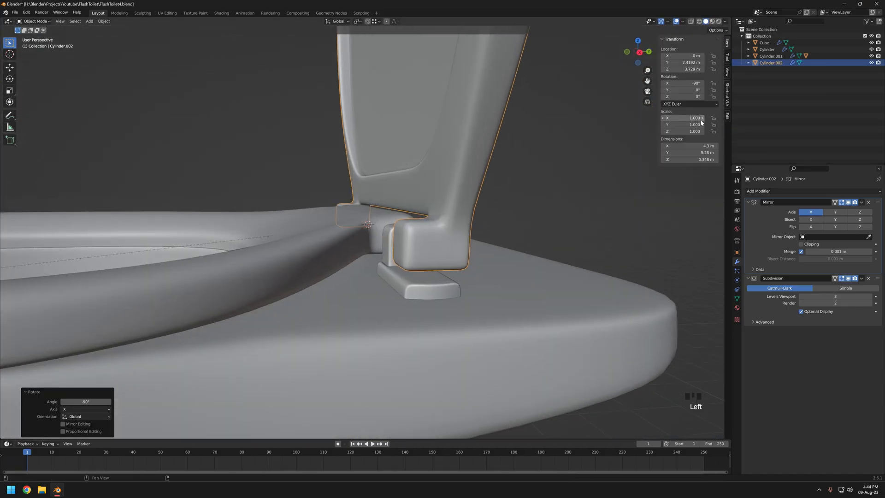
{"action": "left_click_drag", "start_coordinate": [682, 83], "coordinate": [718, 84]}
{"action": "left_click", "coordinate": [682, 83]}
{"action": "key", "text": "Escape"}
{"action": "key", "text": "ctrl+z"}
{"action": "key", "text": "ctrl+z"}
{"action": "key", "text": "ctrl+z"}
{"action": "middle_click_drag", "start_coordinate": [387, 225], "coordinate": [498, 251]}
{"action": "scroll", "coordinate": [321, 236], "scroll_direction": "down", "scroll_amount": 3}
Test the lid's pivot by setting its X rotation to 90° and to -90°
{"action": "left_click", "coordinate": [682, 83]}
{"action": "type", "text": "90"}
{"action": "key", "text": "Return"}
{"action": "double_click", "coordinate": [682, 83]}
{"action": "type", "text": "-90"}
{"action": "key", "text": "Return"}
Test-rotate the seat assembly freehand about the hinge axis
{"action": "left_click", "coordinate": [298, 239]}
{"action": "scroll", "coordinate": [298, 238], "scroll_direction": "down", "scroll_amount": 2}
{"action": "key", "text": "r"}
{"action": "left_click", "coordinate": [406, 308]}
{"action": "middle_click_drag", "start_coordinate": [405, 308], "coordinate": [422, 323]}
{"action": "middle_click_drag", "start_coordinate": [409, 278], "coordinate": [322, 246]}
Move the inner side of the lid's hinge lug about 0.005 m along X, toward the bracket's far side
{"action": "scroll", "coordinate": [367, 257], "scroll_direction": "up", "scroll_amount": 4}
{"action": "scroll", "coordinate": [367, 256], "scroll_direction": "up", "scroll_amount": 3}
{"action": "scroll", "coordinate": [322, 248], "scroll_direction": "down", "scroll_amount": 7}
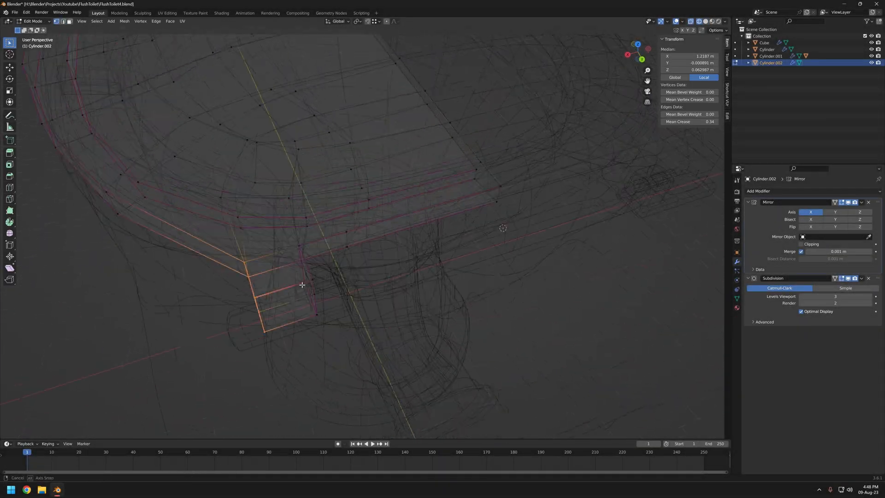
{"action": "middle_click_drag", "start_coordinate": [296, 286], "coordinate": [332, 250]}
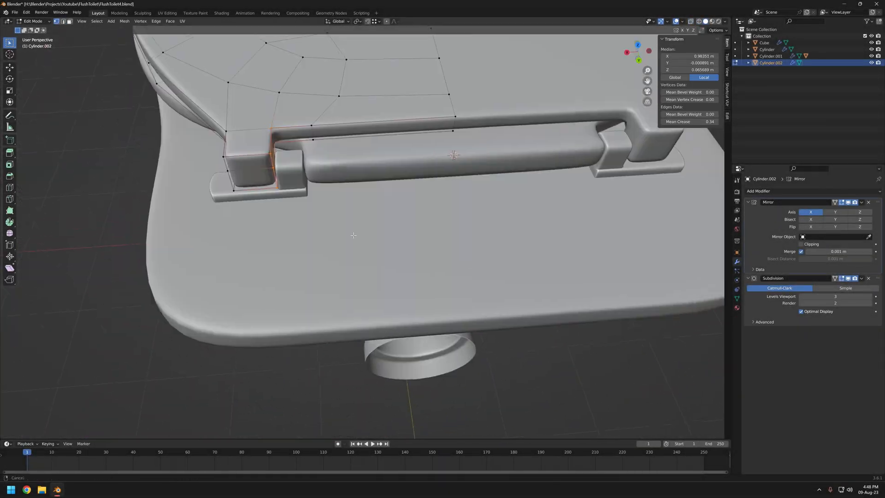
{"action": "scroll", "coordinate": [353, 235], "scroll_direction": "up", "scroll_amount": 5}
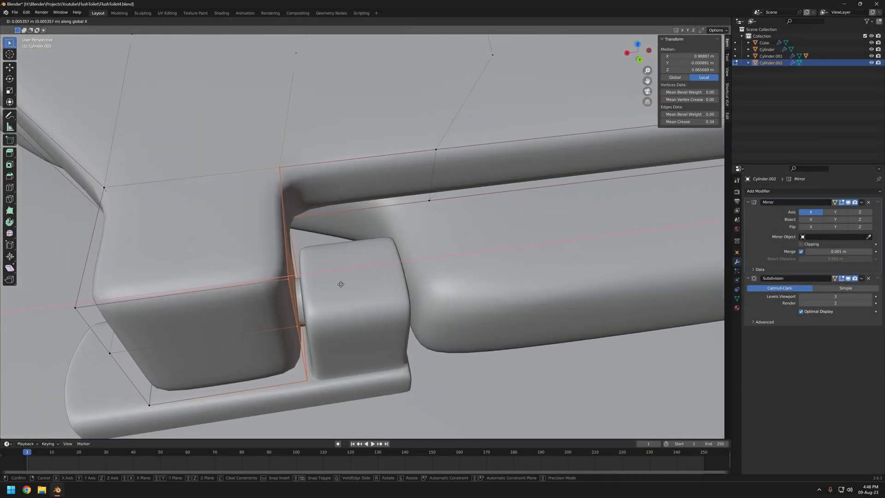
{"action": "left_click", "coordinate": [340, 284]}
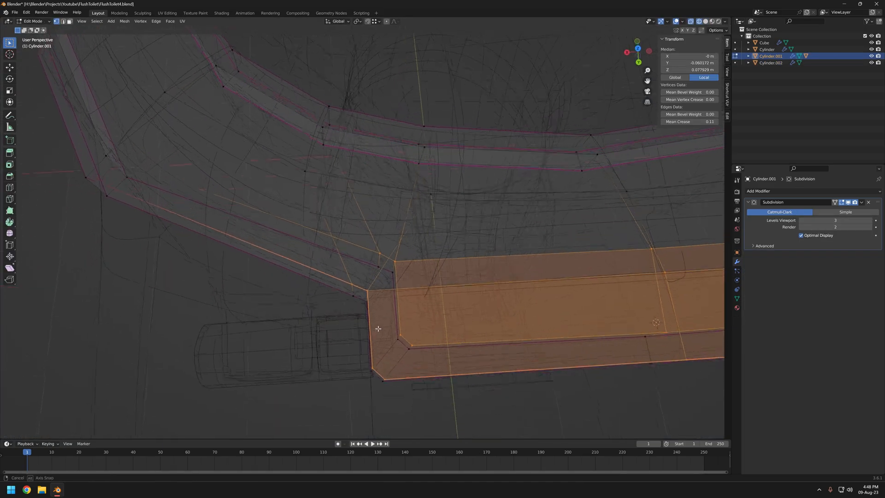
Select the end vertices of the seat's hinge bar and move them about -0.007 m along X
{"action": "left_click_drag", "start_coordinate": [327, 260], "coordinate": [463, 417]}
{"action": "key", "text": "alt+z"}
{"action": "left_click", "coordinate": [411, 292]}
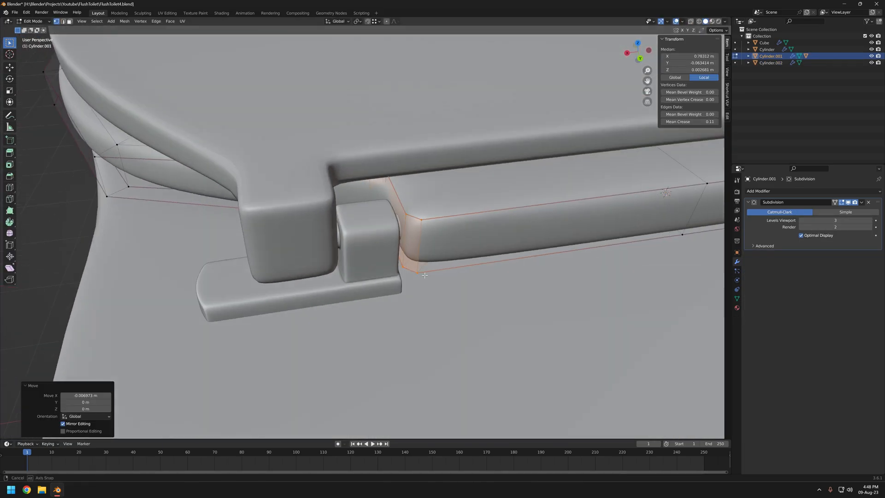
Isolate the seat and edit the mean crease of the edge where the ring meets the hinge bar
{"action": "key", "text": "KP_Divide"}
{"action": "middle_click_drag", "start_coordinate": [425, 287], "coordinate": [369, 333]}
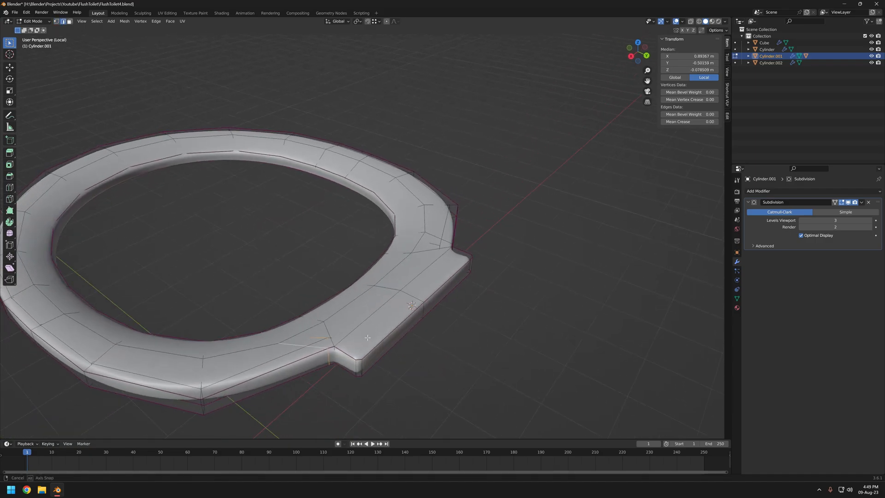
{"action": "left_click", "coordinate": [455, 310]}
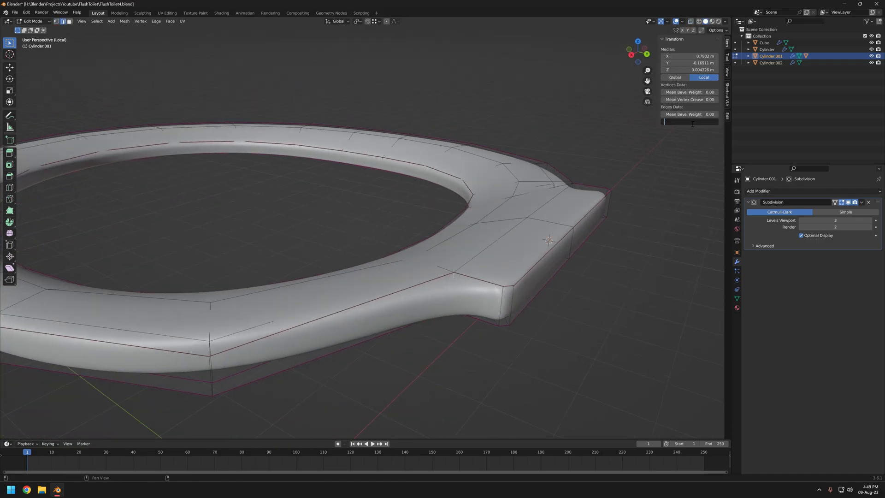
Select the seat's upper outer edges around the ring and along the hinge bar
{"action": "left_click", "coordinate": [466, 277], "text": "alt+shift"}
{"action": "scroll", "coordinate": [449, 289], "scroll_direction": "down", "scroll_amount": 3}
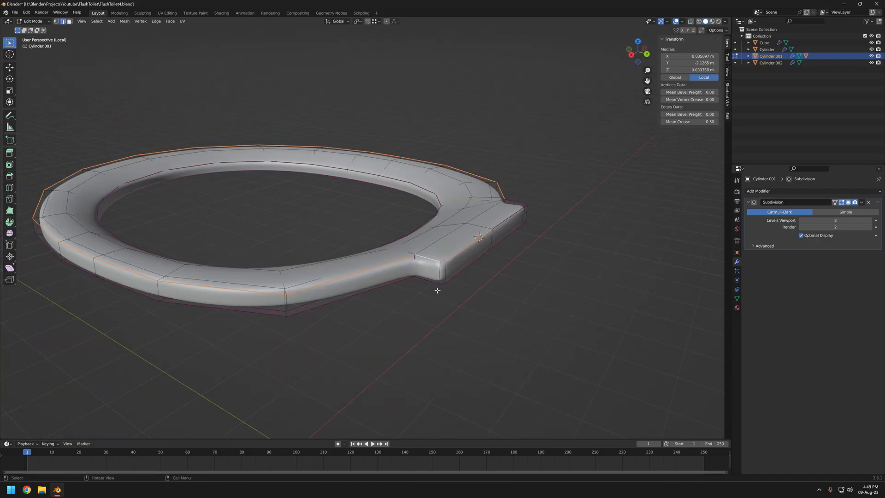
{"action": "middle_click_drag", "start_coordinate": [444, 292], "coordinate": [364, 304]}
{"action": "left_click", "coordinate": [377, 263], "text": "alt+shift"}
{"action": "middle_click_drag", "start_coordinate": [377, 263], "coordinate": [329, 233]}
{"action": "key", "text": "ctrl+x"}
{"action": "scroll", "coordinate": [392, 295], "scroll_direction": "up", "scroll_amount": 3}
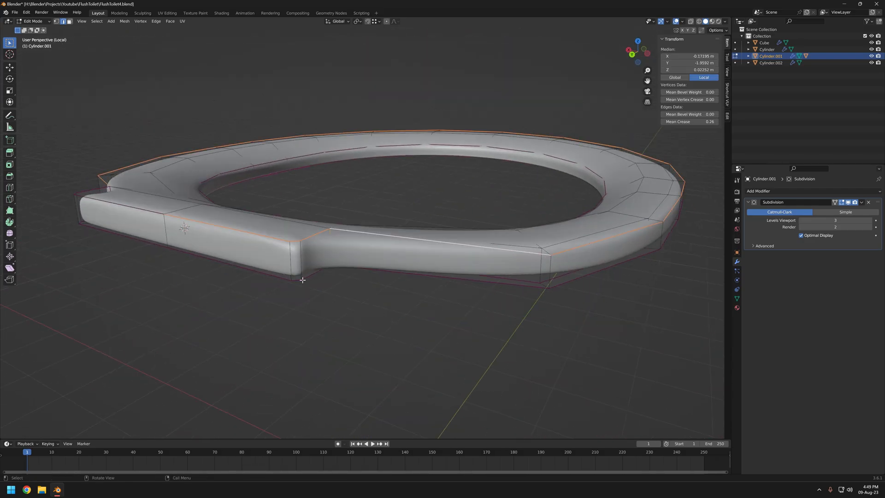
{"action": "middle_click_drag", "start_coordinate": [302, 280], "coordinate": [382, 285]}
{"action": "left_click", "coordinate": [374, 283], "text": "alt+shift"}
{"action": "scroll", "coordinate": [452, 306], "scroll_direction": "down", "scroll_amount": 2}
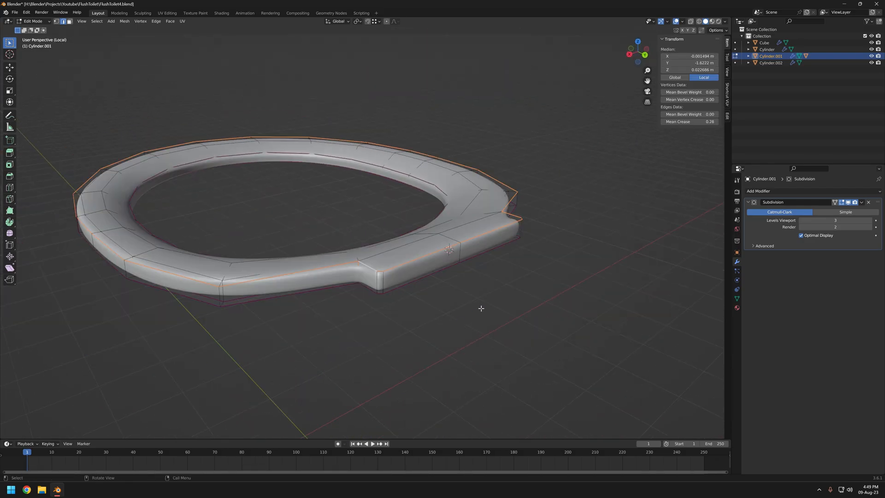
Check the seat's smoothed shape in Object Mode and edit the mean crease of another edge loop on it
{"action": "key", "text": "Tab"}
{"action": "middle_click_drag", "start_coordinate": [455, 284], "coordinate": [437, 226]}
{"action": "right_click", "coordinate": [433, 132]}
{"action": "left_click", "coordinate": [433, 132]}
{"action": "middle_click_drag", "start_coordinate": [432, 187], "coordinate": [393, 162]}
{"action": "scroll", "coordinate": [430, 198], "scroll_direction": "down", "scroll_amount": 2}
{"action": "key", "text": "Tab"}
{"action": "left_click", "coordinate": [428, 192], "text": "alt"}
{"action": "double_click", "coordinate": [703, 122]}
{"action": "key", "text": "Tab"}
Deselect the seat and leave local view to show the whole toilet
{"action": "middle_click_drag", "start_coordinate": [500, 294], "coordinate": [311, 270]}
{"action": "scroll", "coordinate": [496, 227], "scroll_direction": "down", "scroll_amount": 3}
{"action": "left_click", "coordinate": [500, 273]}
{"action": "key", "text": "KP_Divide"}
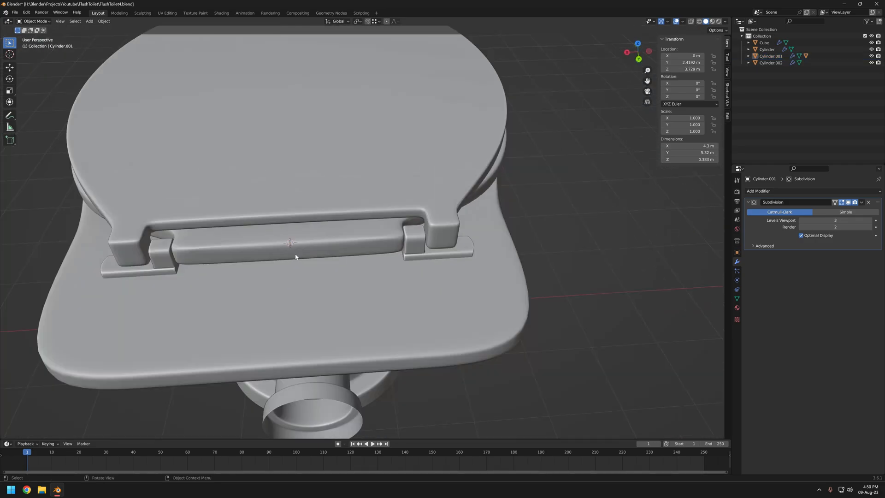
Isolate the seat and delete its half on the negative X side in wireframe top view
{"action": "left_click", "coordinate": [310, 271]}
{"action": "key", "text": "KP_Divide"}
{"action": "left_click_drag", "start_coordinate": [252, 102], "coordinate": [367, 339]}
{"action": "key", "text": "x"}
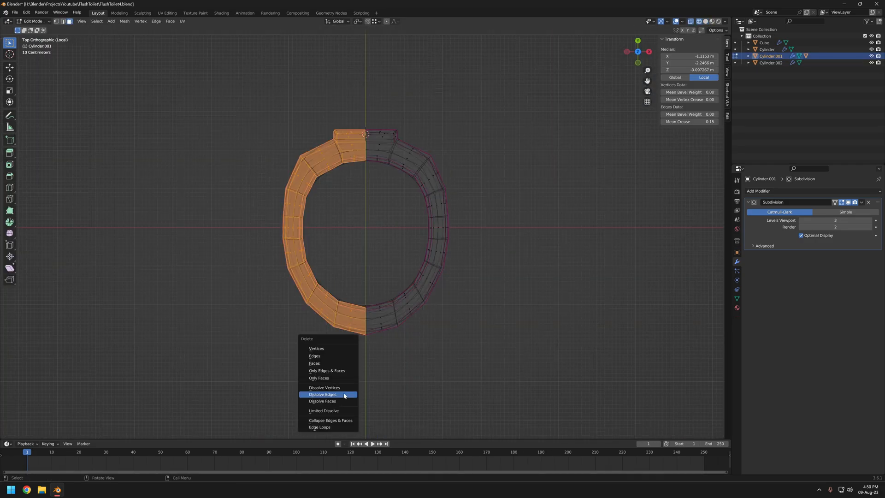
{"action": "key", "text": "Tab"}
Add a Mirror modifier on X with Clipping above the seat's Subdivision and leave local view
{"action": "left_click", "coordinate": [793, 191]}
{"action": "left_click", "coordinate": [740, 270]}
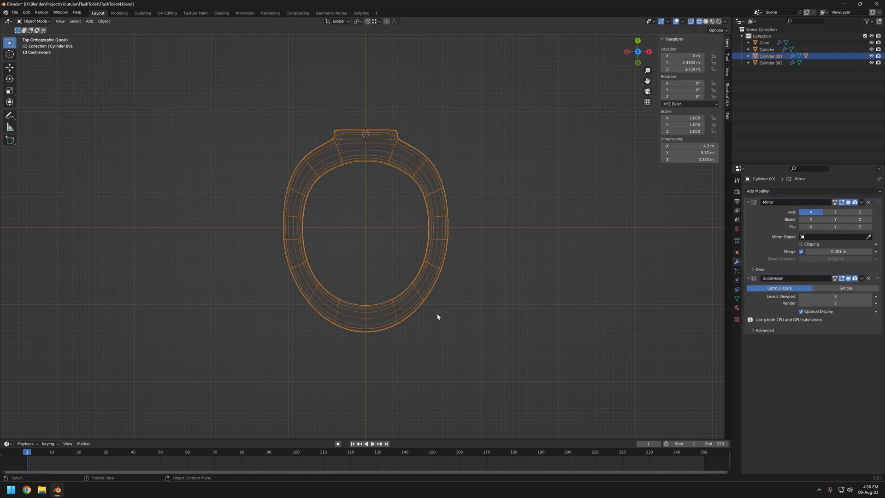
{"action": "left_click", "coordinate": [802, 244]}
{"action": "middle_click_drag", "start_coordinate": [599, 295], "coordinate": [374, 294]}
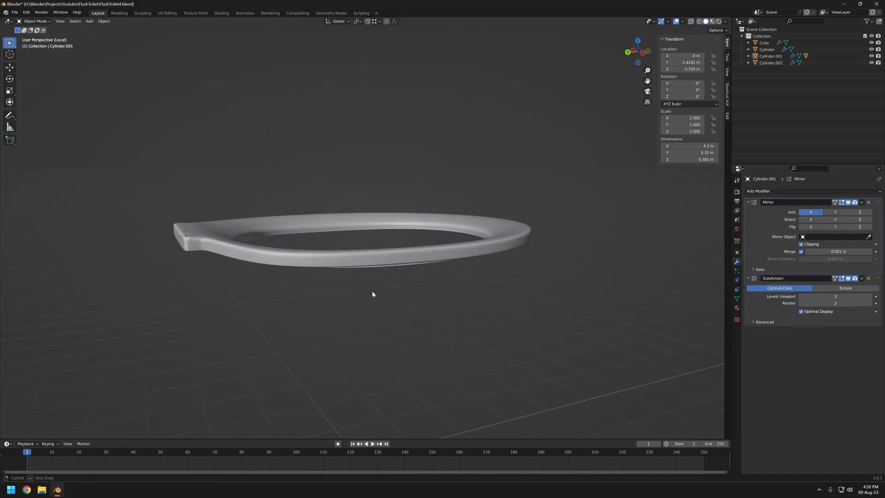
{"action": "key", "text": "KP_Divide"}
Examine the hinge up close and switch the viewport shading to a glossy red MatCap
{"action": "scroll", "coordinate": [464, 277], "scroll_direction": "up", "scroll_amount": 5}
{"action": "middle_click_drag", "start_coordinate": [417, 267], "coordinate": [464, 277]}
{"action": "scroll", "coordinate": [464, 276], "scroll_direction": "down", "scroll_amount": 6}
{"action": "left_click", "coordinate": [725, 21]}
{"action": "left_click", "coordinate": [719, 53]}
Rotate the lid upward about the hinge axis to open it
{"action": "middle_click_drag", "start_coordinate": [511, 322], "coordinate": [338, 299]}
{"action": "left_click", "coordinate": [370, 295]}
{"action": "scroll", "coordinate": [415, 277], "scroll_direction": "down", "scroll_amount": 2}
{"action": "left_click", "coordinate": [454, 210]}
{"action": "key", "text": "r"}
{"action": "left_click", "coordinate": [452, 75]}
{"action": "scroll", "coordinate": [454, 139], "scroll_direction": "down", "scroll_amount": 2}
Raise the seat about the hinge axis and readjust the tilt of the open lid about X
{"action": "left_click", "coordinate": [466, 222]}
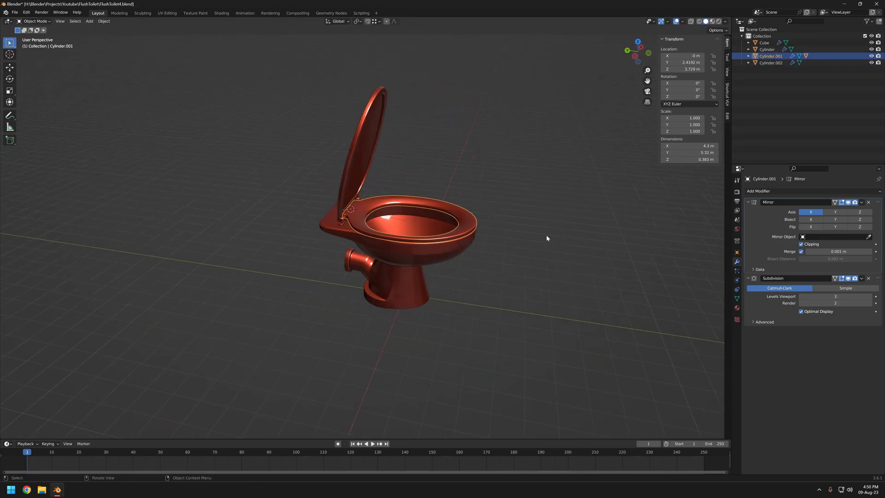
{"action": "left_click", "coordinate": [449, 241]}
{"action": "middle_click_drag", "start_coordinate": [449, 242], "coordinate": [373, 291]}
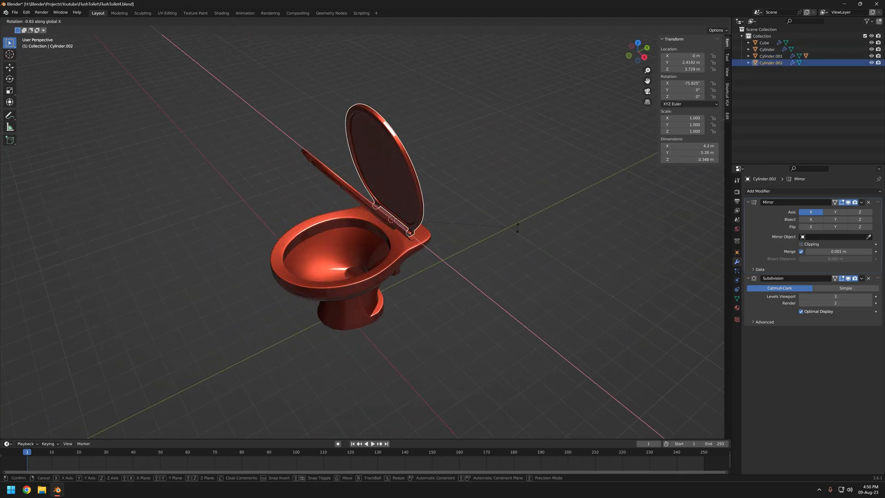
{"action": "left_click", "coordinate": [433, 315]}
Examine the raised lid, seat and hinge brackets from several angles and distances
{"action": "middle_click_drag", "start_coordinate": [433, 315], "coordinate": [336, 261]}
{"action": "scroll", "coordinate": [336, 260], "scroll_direction": "up", "scroll_amount": 5}
{"action": "left_click", "coordinate": [449, 258]}
{"action": "middle_click_drag", "start_coordinate": [449, 258], "coordinate": [381, 233]}
{"action": "middle_click_drag", "start_coordinate": [182, 186], "coordinate": [314, 318], "text": "shift"}
{"action": "scroll", "coordinate": [343, 202], "scroll_direction": "up", "scroll_amount": 7}
{"action": "left_click", "coordinate": [270, 195]}
{"action": "mouse_move", "coordinate": [270, 195]}
{"action": "middle_mouse_down"}
{"action": "mouse_move", "coordinate": [254, 198]}
{"action": "mouse_move", "coordinate": [433, 222]}
{"action": "mouse_move", "coordinate": [352, 227]}
{"action": "mouse_move", "coordinate": [363, 253]}
{"action": "middle_mouse_up"}
{"action": "key", "text": "alt+a"}
{"action": "scroll", "coordinate": [165, 215], "scroll_direction": "down", "scroll_amount": 5}
{"action": "scroll", "coordinate": [351, 227], "scroll_direction": "down", "scroll_amount": 10}
Switch the viewport shading to a dark MatCap and view the toilet from around it
{"action": "left_click", "coordinate": [724, 21]}
{"action": "left_click", "coordinate": [702, 54]}
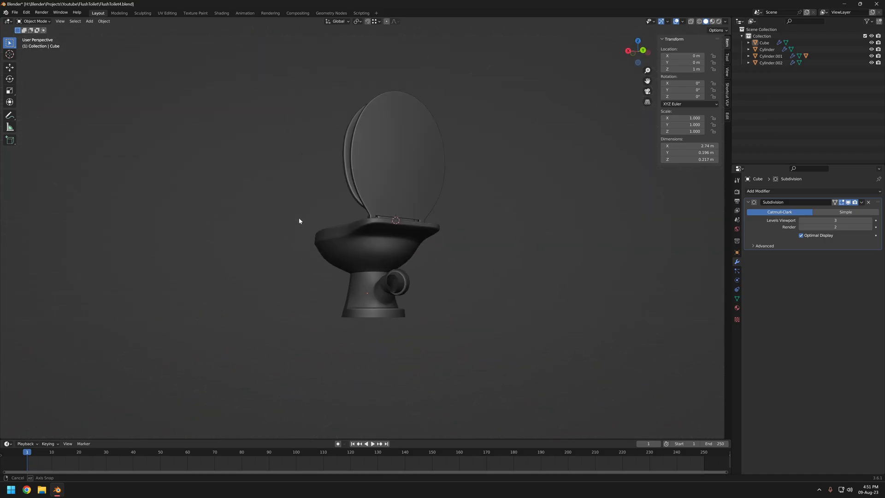
{"action": "middle_click_drag", "start_coordinate": [372, 245], "coordinate": [409, 252]}
{"action": "left_click", "coordinate": [404, 159]}
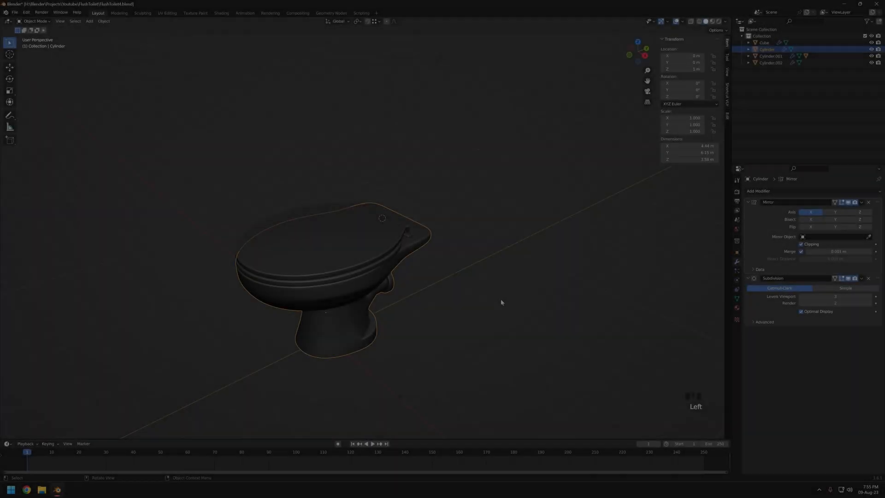
{"action": "mouse_move", "coordinate": [500, 303]}
{"action": "middle_mouse_down"}
{"action": "mouse_move", "coordinate": [512, 302]}
{"action": "mouse_move", "coordinate": [507, 272]}
{"action": "mouse_move", "coordinate": [445, 247]}
{"action": "middle_mouse_up"}
Switch to light grey viewport shading and edit the isolated bowl with the Subdivision modifier shown on cage
{"action": "left_click", "coordinate": [724, 21]}
{"action": "left_click", "coordinate": [697, 52]}
{"action": "key", "text": "Tab"}
{"action": "left_click", "coordinate": [834, 278]}
Select the edge loops around the drain hole inside the bowl and reposition them
{"action": "scroll", "coordinate": [382, 207], "scroll_direction": "up", "scroll_amount": 5}
{"action": "left_click", "coordinate": [381, 171], "text": "alt"}
{"action": "left_click", "coordinate": [384, 178], "text": "alt+shift"}
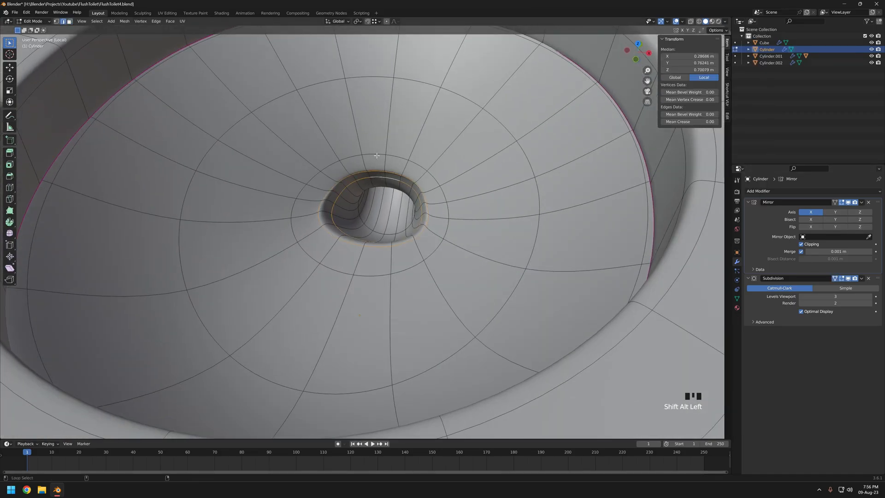
{"action": "scroll", "coordinate": [386, 240], "scroll_direction": "down", "scroll_amount": 1}
{"action": "middle_click_drag", "start_coordinate": [387, 244], "coordinate": [419, 242]}
{"action": "left_click", "coordinate": [427, 246]}
Move the next edge loop inside the bowl about 0.23 m along Y
{"action": "left_click", "coordinate": [443, 221], "text": "alt"}
{"action": "left_click", "coordinate": [468, 245]}
{"action": "middle_click_drag", "start_coordinate": [467, 245], "coordinate": [426, 249]}
{"action": "scroll", "coordinate": [426, 250], "scroll_direction": "up", "scroll_amount": 2}
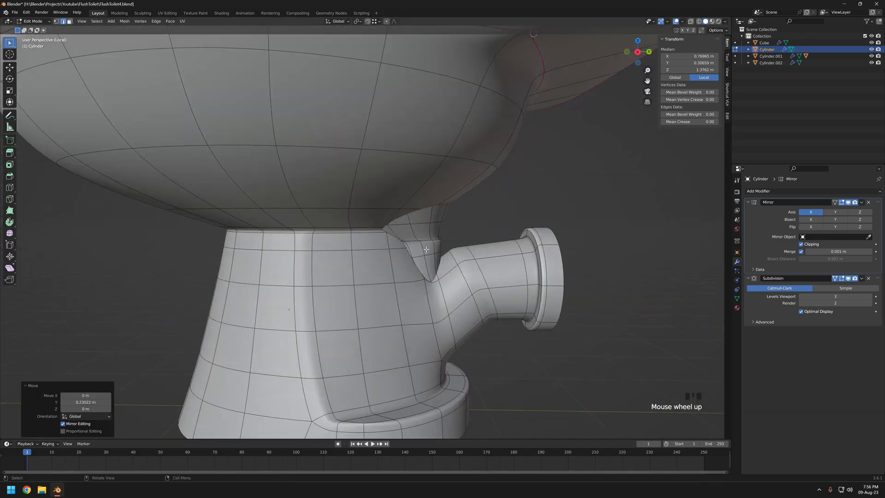
Select the vertices of the pedestal's rear part and outlet pipe in right-side wireframe view
{"action": "key", "text": "KP_3"}
{"action": "scroll", "coordinate": [385, 318], "scroll_direction": "up", "scroll_amount": 3}
{"action": "key", "text": "z"}
{"action": "key", "text": "1"}
{"action": "scroll", "coordinate": [389, 318], "scroll_direction": "down", "scroll_amount": 2}
{"action": "scroll", "coordinate": [396, 315], "scroll_direction": "up", "scroll_amount": 3}
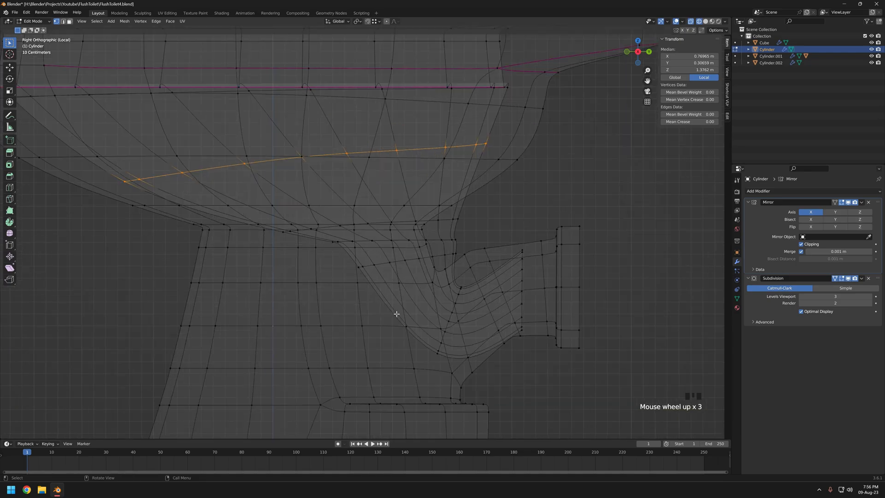
{"action": "left_click_drag", "start_coordinate": [288, 216], "coordinate": [581, 437]}
{"action": "scroll", "coordinate": [460, 355], "scroll_direction": "down", "scroll_amount": 4}
{"action": "scroll", "coordinate": [490, 349], "scroll_direction": "up", "scroll_amount": 4}
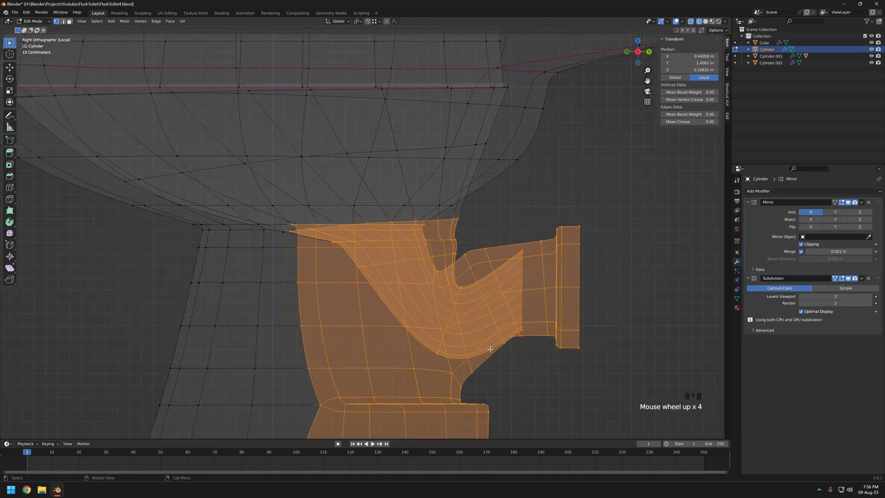
{"action": "scroll", "coordinate": [580, 294], "scroll_direction": "down", "scroll_amount": 3}
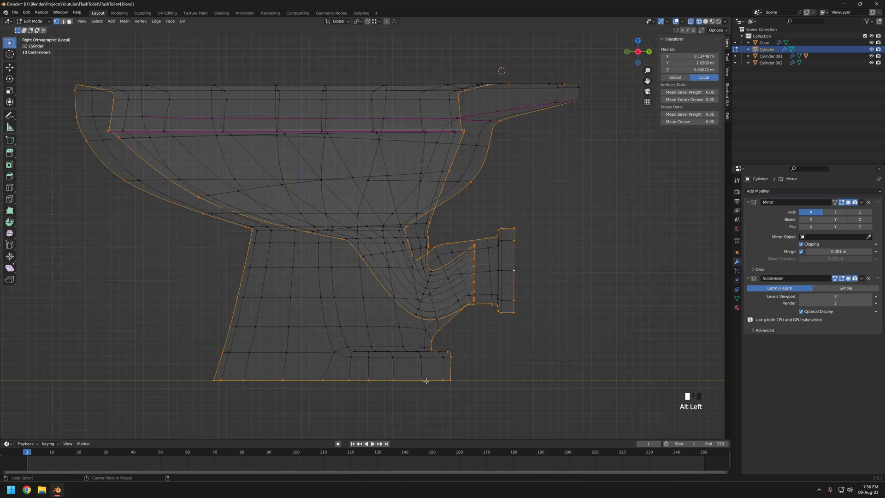
Grow the center profile selection over the whole body and deselect the upper bowl, keeping the pedestal and outlet pipe selected
{"action": "key", "text": "ctrl+KP_Add"}
{"action": "key", "text": "ctrl+KP_Add"}
{"action": "key", "text": "ctrl+KP_Add"}
{"action": "key", "text": "ctrl+KP_Add"}
{"action": "key", "text": "ctrl+KP_Add"}
{"action": "key", "text": "ctrl+KP_Add"}
{"action": "key", "text": "ctrl+KP_Add"}
{"action": "key", "text": "ctrl+KP_Add"}
{"action": "key", "text": "ctrl+KP_Add"}
{"action": "key", "text": "ctrl+KP_Add"}
{"action": "key", "text": "ctrl+KP_Add"}
{"action": "key", "text": "ctrl+KP_Add"}
{"action": "key", "text": "ctrl+KP_Add"}
{"action": "key", "text": "ctrl+KP_Add"}
{"action": "key", "text": "ctrl+KP_Add"}
{"action": "key", "text": "ctrl+KP_Add"}
{"action": "key", "text": "ctrl+KP_Add"}
{"action": "key", "text": "ctrl+KP_Add"}
{"action": "key", "text": "ctrl+KP_Add"}
{"action": "key", "text": "ctrl+KP_Add"}
{"action": "scroll", "coordinate": [305, 254], "scroll_direction": "down", "scroll_amount": 1}
{"action": "left_click_drag", "start_coordinate": [89, 70], "coordinate": [531, 233], "text": "ctrl"}
{"action": "scroll", "coordinate": [364, 229], "scroll_direction": "up", "scroll_amount": 3}
{"action": "key", "text": "z"}
{"action": "key", "text": "z"}
{"action": "key", "text": "z"}
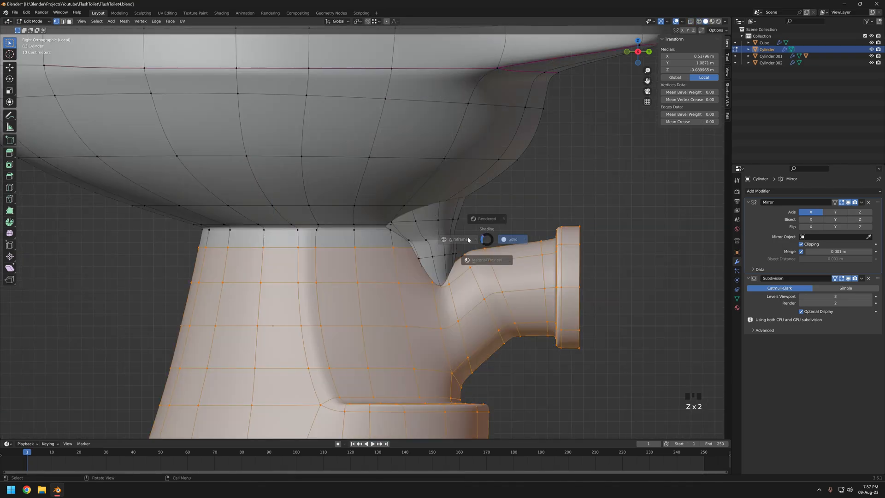
{"action": "key", "text": "g"}
{"action": "key", "text": "y"}
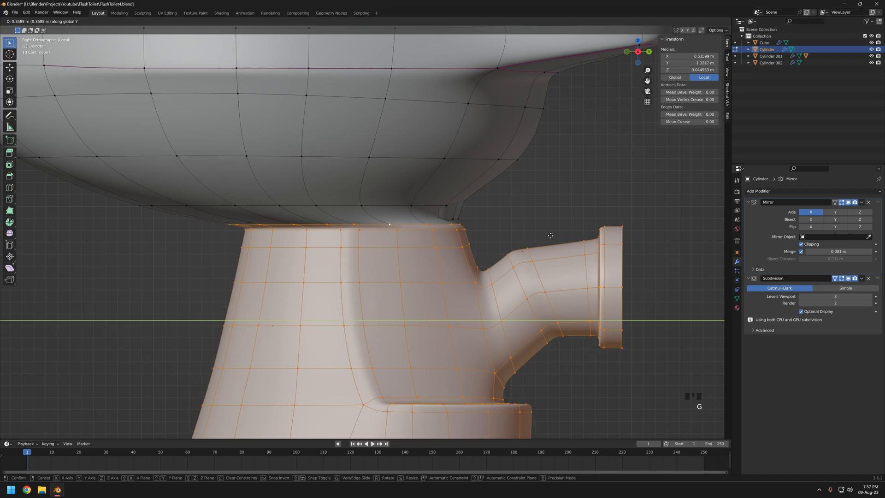
{"action": "right_click", "coordinate": [560, 233]}
Move the rear half of the pedestal together with the outlet pipe backward along the Y axis
{"action": "key", "text": "z"}
{"action": "scroll", "coordinate": [318, 213], "scroll_direction": "down", "scroll_amount": 3}
{"action": "key", "text": "z"}
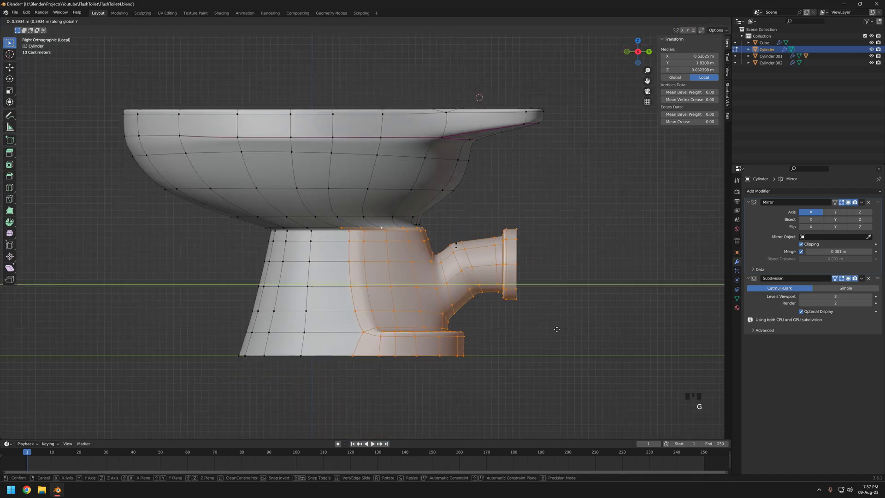
{"action": "left_click", "coordinate": [543, 336]}
Select the horizontal edge loops around the pedestal from base to neck and deselect the pedestal's front half
{"action": "key", "text": "z"}
{"action": "scroll", "coordinate": [461, 276], "scroll_direction": "up", "scroll_amount": 3}
{"action": "mouse_move", "coordinate": [454, 251]}
{"action": "middle_mouse_down", "text": "shift"}
{"action": "mouse_move", "coordinate": [419, 278]}
{"action": "mouse_move", "coordinate": [464, 289]}
{"action": "mouse_move", "coordinate": [406, 225]}
{"action": "mouse_move", "coordinate": [385, 240]}
{"action": "mouse_move", "coordinate": [484, 310]}
{"action": "mouse_move", "coordinate": [435, 291]}
{"action": "middle_mouse_up", "text": "shift"}
{"action": "left_click", "coordinate": [408, 264], "text": "alt"}
{"action": "key", "text": "z"}
{"action": "left_click", "coordinate": [385, 240], "text": "alt"}
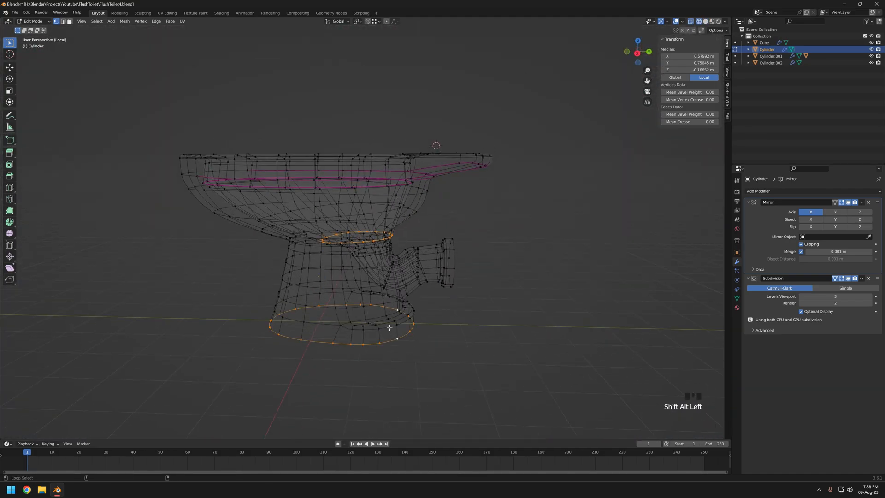
{"action": "key", "text": "shift+z"}
{"action": "scroll", "coordinate": [370, 319], "scroll_direction": "up", "scroll_amount": 6}
{"action": "left_click", "coordinate": [353, 314], "text": "alt+shift"}
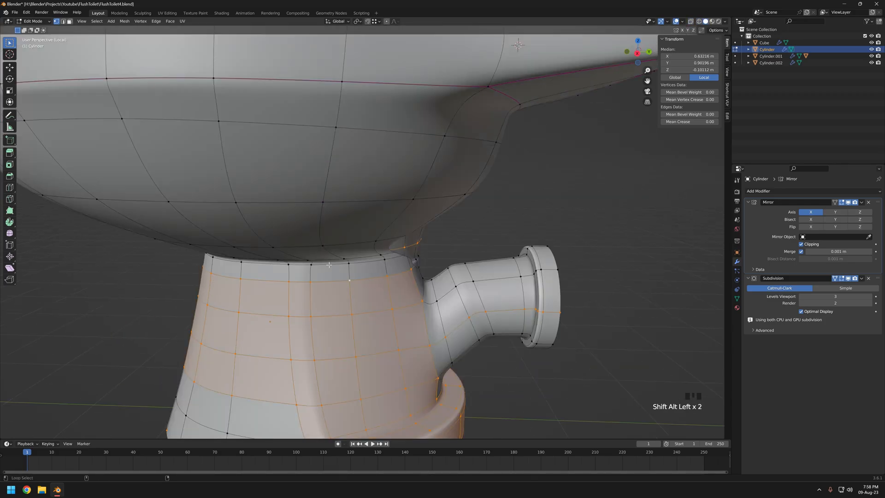
{"action": "left_click", "coordinate": [328, 264], "text": "alt+shift"}
{"action": "scroll", "coordinate": [328, 264], "scroll_direction": "down", "scroll_amount": 4}
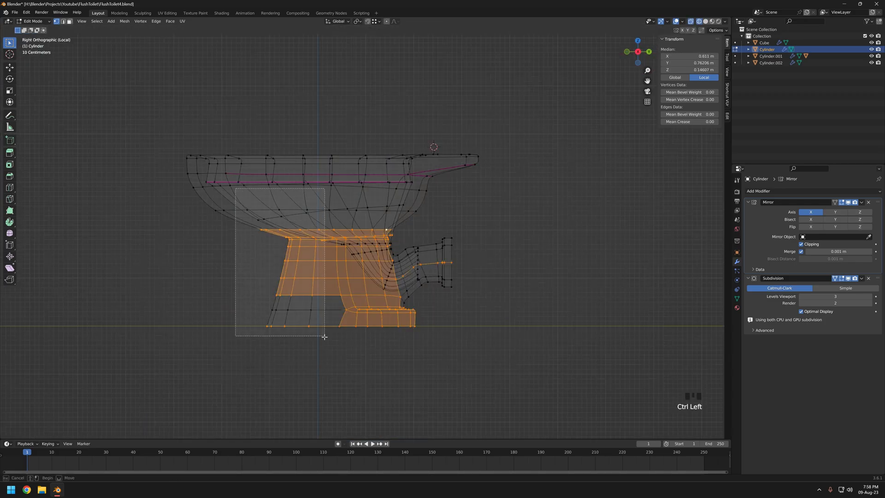
{"action": "left_click_drag", "start_coordinate": [311, 245], "coordinate": [309, 234], "text": "ctrl"}
Add the outlet pipe's vertices and the adjoining neck loop to the pedestal's rear selection
{"action": "key", "text": "shift+z"}
{"action": "scroll", "coordinate": [360, 272], "scroll_direction": "up", "scroll_amount": 5}
{"action": "middle_click_drag", "start_coordinate": [368, 285], "coordinate": [434, 350]}
{"action": "left_click", "coordinate": [438, 277], "text": "alt+shift"}
{"action": "middle_click_drag", "start_coordinate": [438, 276], "coordinate": [485, 323]}
{"action": "key", "text": "KP_3"}
{"action": "key", "text": "shift+z"}
{"action": "scroll", "coordinate": [580, 375], "scroll_direction": "up", "scroll_amount": 2}
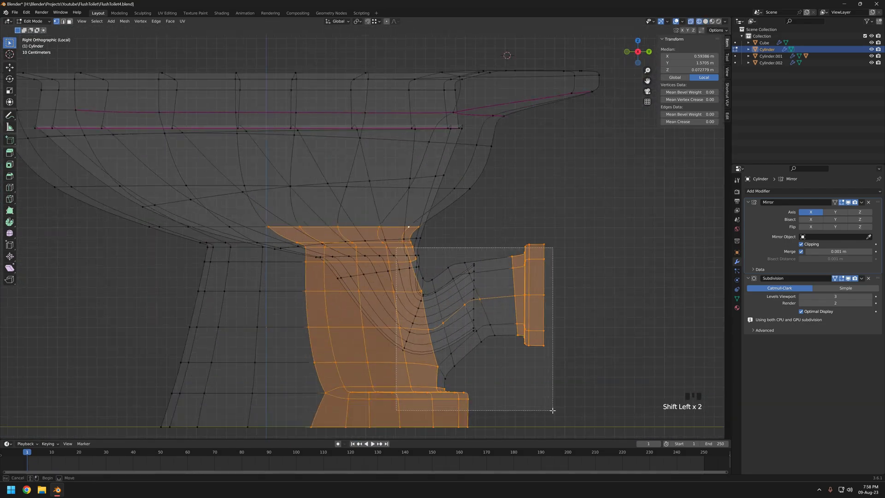
{"action": "left_click", "coordinate": [555, 287]}
{"action": "mouse_move", "coordinate": [549, 286]}
{"action": "middle_mouse_down"}
{"action": "mouse_move", "coordinate": [414, 207]}
{"action": "mouse_move", "coordinate": [391, 226]}
{"action": "mouse_move", "coordinate": [396, 294]}
{"action": "middle_mouse_up"}
{"action": "left_click", "coordinate": [369, 222], "text": "alt+shift"}
{"action": "key", "text": "z"}
Shift the selected rear pedestal and outlet pipe slightly along the Y axis
{"action": "mouse_move", "coordinate": [396, 295]}
{"action": "middle_mouse_down", "text": "shift"}
{"action": "mouse_move", "coordinate": [365, 284]}
{"action": "mouse_move", "coordinate": [423, 353]}
{"action": "mouse_move", "coordinate": [299, 373]}
{"action": "middle_mouse_up", "text": "shift"}
{"action": "key", "text": "shift+z"}
{"action": "scroll", "coordinate": [423, 353], "scroll_direction": "down", "scroll_amount": 5}
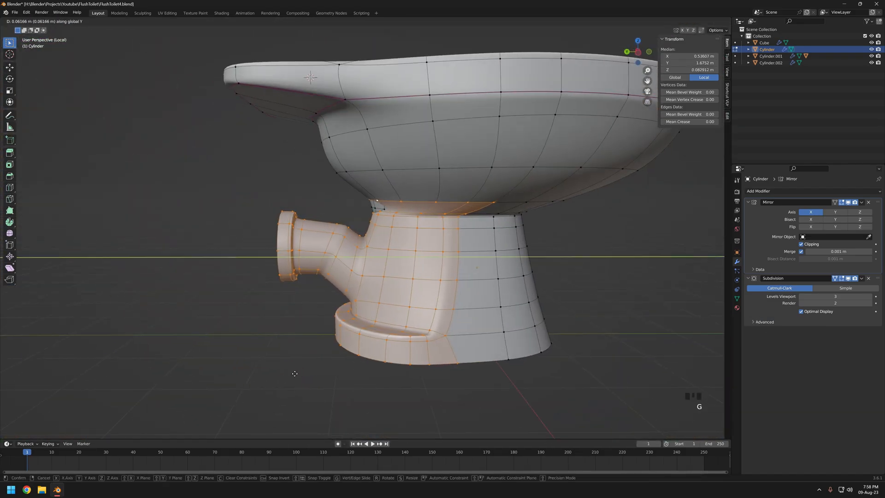
{"action": "left_click", "coordinate": [282, 377]}
{"action": "key", "text": "z"}
Select the inner drain pipe's upper edge loop in right-side wireframe view and reposition it
{"action": "middle_click_drag", "start_coordinate": [222, 359], "coordinate": [406, 328]}
{"action": "key", "text": "z"}
{"action": "scroll", "coordinate": [406, 327], "scroll_direction": "down", "scroll_amount": 5}
{"action": "key", "text": "KP_3"}
{"action": "scroll", "coordinate": [371, 231], "scroll_direction": "up", "scroll_amount": 7}
{"action": "key", "text": "z"}
{"action": "scroll", "coordinate": [351, 196], "scroll_direction": "up", "scroll_amount": 4}
{"action": "key", "text": "2"}
{"action": "left_click", "coordinate": [353, 257], "text": "alt"}
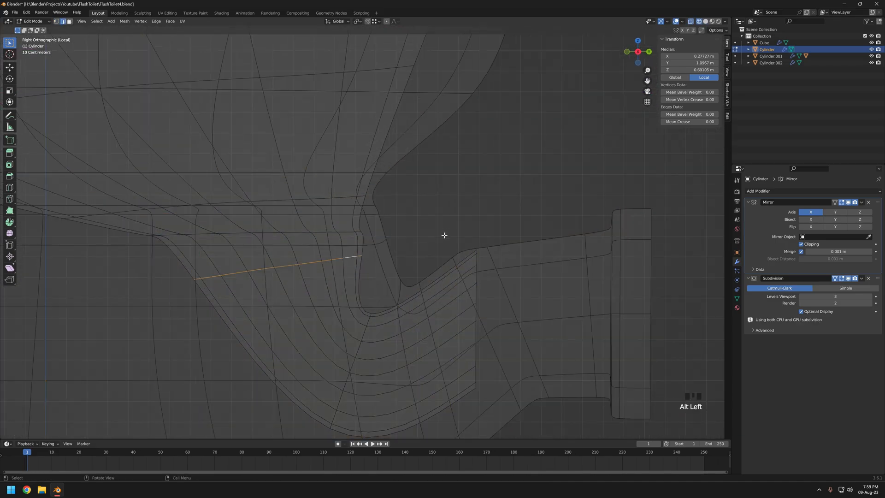
{"action": "left_click", "coordinate": [449, 232]}
{"action": "key", "text": "z"}
{"action": "middle_click_drag", "start_coordinate": [379, 241], "coordinate": [310, 229]}
{"action": "left_click", "coordinate": [373, 267]}
{"action": "left_click", "coordinate": [385, 191]}
Reposition the edge loop at the inner drain pipe's bend and lower the pipe's open end loop slightly
{"action": "key", "text": "z"}
{"action": "middle_click_drag", "start_coordinate": [368, 318], "coordinate": [407, 332], "text": "shift"}
{"action": "key", "text": "1"}
{"action": "left_click", "coordinate": [378, 317], "text": "alt"}
{"action": "key", "text": "KP_3"}
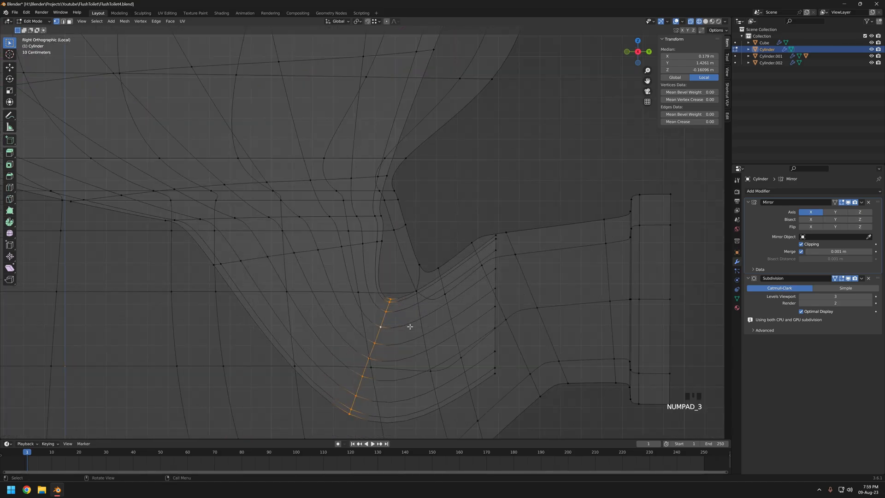
{"action": "left_click", "coordinate": [495, 300], "text": "alt"}
{"action": "key", "text": "g"}
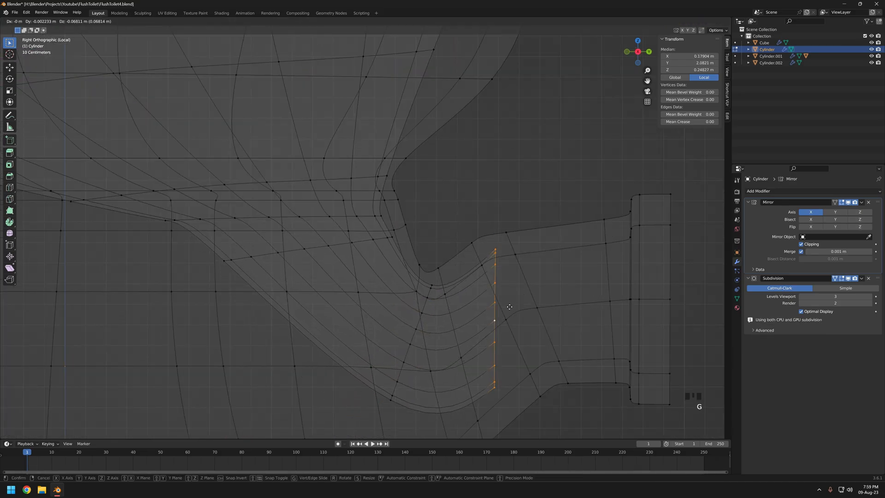
{"action": "left_click", "coordinate": [513, 298]}
Move the inner drain pipe's bend loop about -0.066 m in Y and 0.023 m in Z, and rotate it slightly about X
{"action": "middle_click_drag", "start_coordinate": [511, 300], "coordinate": [488, 340]}
{"action": "key", "text": "Tab"}
{"action": "scroll", "coordinate": [470, 340], "scroll_direction": "down", "scroll_amount": 6}
{"action": "mouse_move", "coordinate": [422, 340]}
{"action": "middle_mouse_down"}
{"action": "mouse_move", "coordinate": [385, 307]}
{"action": "mouse_move", "coordinate": [401, 278]}
{"action": "mouse_move", "coordinate": [387, 251]}
{"action": "mouse_move", "coordinate": [392, 291]}
{"action": "mouse_move", "coordinate": [376, 248]}
{"action": "mouse_move", "coordinate": [347, 231]}
{"action": "middle_mouse_up"}
{"action": "key", "text": "Tab"}
{"action": "scroll", "coordinate": [385, 304], "scroll_direction": "up", "scroll_amount": 4}
{"action": "left_click", "coordinate": [388, 261]}
{"action": "key", "text": "Tab"}
{"action": "scroll", "coordinate": [389, 263], "scroll_direction": "down", "scroll_amount": 5}
{"action": "key", "text": "Tab"}
{"action": "scroll", "coordinate": [374, 249], "scroll_direction": "up", "scroll_amount": 3}
{"action": "key", "text": "KP_3"}
{"action": "key", "text": "shift+z"}
{"action": "scroll", "coordinate": [416, 269], "scroll_direction": "up", "scroll_amount": 4}
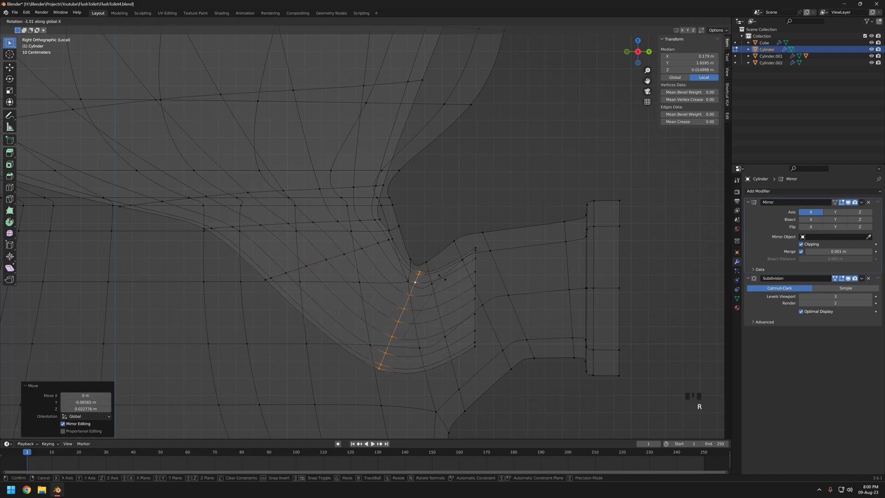
{"action": "left_click", "coordinate": [439, 297]}
Move the inner drain pipe's open end loop toward the outlet flange, about 0.4 m along Y and slightly upward
{"action": "key", "text": "shift+z"}
{"action": "scroll", "coordinate": [433, 291], "scroll_direction": "down", "scroll_amount": 5}
{"action": "key", "text": "Tab"}
{"action": "mouse_move", "coordinate": [369, 239]}
{"action": "middle_mouse_down"}
{"action": "mouse_move", "coordinate": [395, 264]}
{"action": "mouse_move", "coordinate": [340, 290]}
{"action": "mouse_move", "coordinate": [368, 282]}
{"action": "mouse_move", "coordinate": [503, 296]}
{"action": "mouse_move", "coordinate": [365, 244]}
{"action": "middle_mouse_up"}
{"action": "scroll", "coordinate": [362, 286], "scroll_direction": "up", "scroll_amount": 3}
{"action": "key", "text": "Tab"}
{"action": "left_click", "coordinate": [353, 265], "text": "alt"}
{"action": "scroll", "coordinate": [354, 265], "scroll_direction": "up", "scroll_amount": 3}
{"action": "scroll", "coordinate": [490, 295], "scroll_direction": "down", "scroll_amount": 6}
{"action": "key", "text": "KP_3"}
{"action": "key", "text": "shift+z"}
{"action": "scroll", "coordinate": [369, 245], "scroll_direction": "up", "scroll_amount": 8}
{"action": "middle_click_drag", "start_coordinate": [461, 277], "coordinate": [434, 301], "text": "shift"}
{"action": "key", "text": "g"}
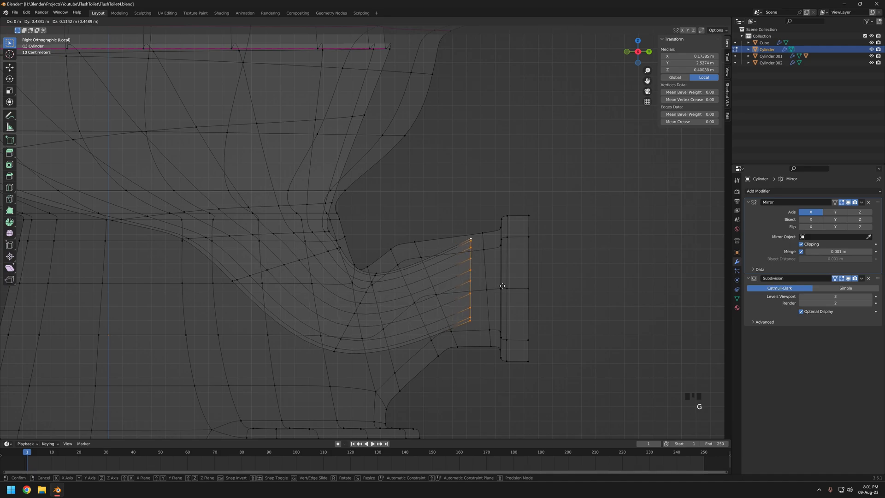
{"action": "left_click", "coordinate": [386, 300]}
Rotate the inner drain pipe's upper and bend edge loops about X and reposition the bend loop
{"action": "key", "text": "r"}
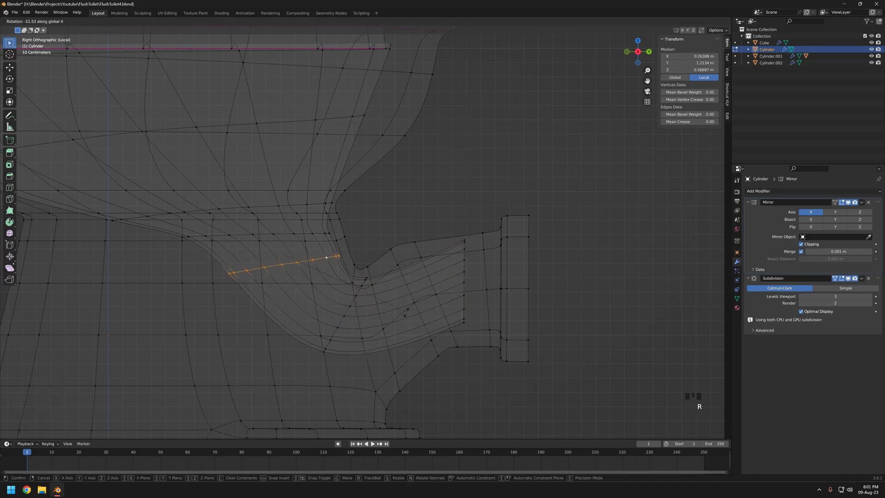
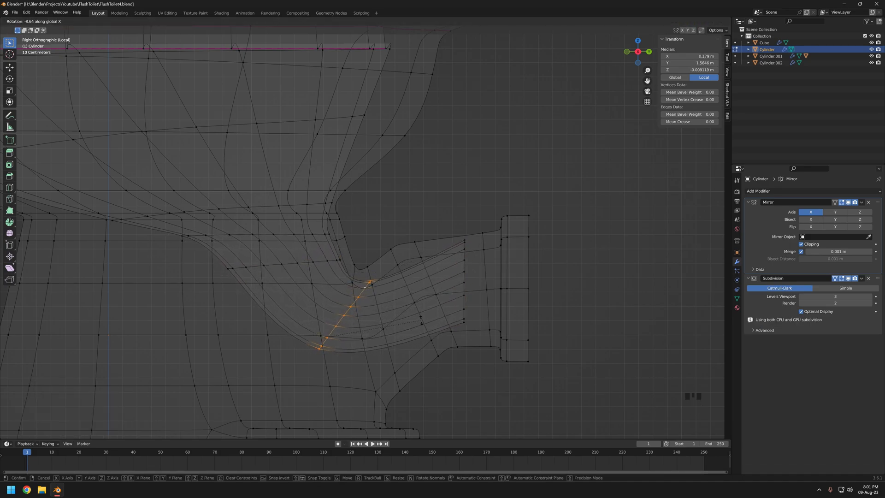
{"action": "key", "text": "g"}
{"action": "left_click", "coordinate": [361, 294]}
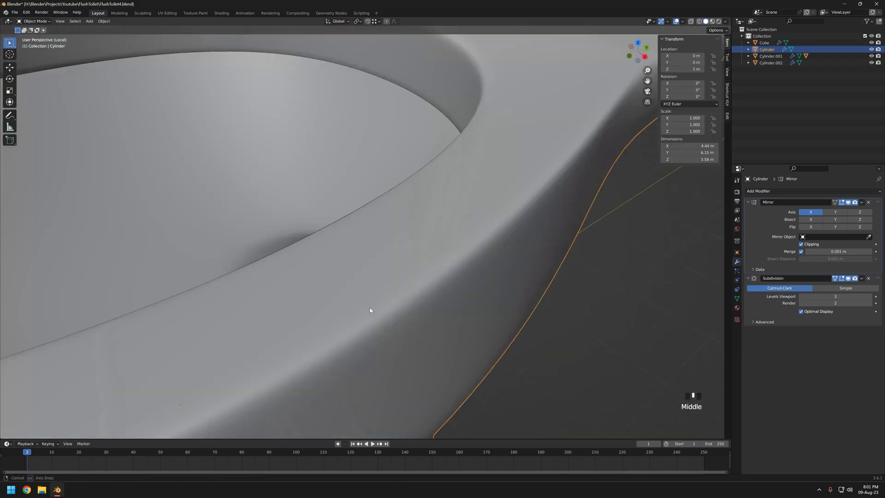
Select the edge loop at the drain opening inside the bowl and slide it along its adjoining edges
{"action": "scroll", "coordinate": [370, 308], "scroll_direction": "down", "scroll_amount": 5}
{"action": "scroll", "coordinate": [324, 320], "scroll_direction": "up", "scroll_amount": 6}
{"action": "left_click", "coordinate": [324, 320], "text": "alt"}
{"action": "middle_click_drag", "start_coordinate": [324, 320], "coordinate": [366, 301]}
{"action": "key", "text": "g"}
{"action": "key", "text": "g"}
{"action": "left_click", "coordinate": [423, 314]}
Edge-slide the loop inside the drain opening by a factor of about -0.75
{"action": "key", "text": "Tab"}
{"action": "scroll", "coordinate": [414, 318], "scroll_direction": "down", "scroll_amount": 2}
{"action": "scroll", "coordinate": [401, 350], "scroll_direction": "down", "scroll_amount": 4}
{"action": "key", "text": "Tab"}
{"action": "scroll", "coordinate": [366, 301], "scroll_direction": "up", "scroll_amount": 3}
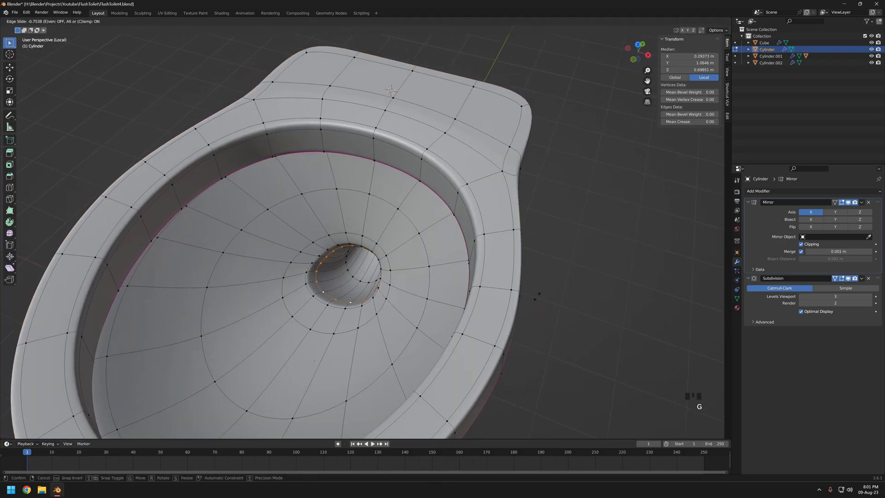
{"action": "left_click", "coordinate": [539, 297]}
Move the inner drain pipe's end loop about -0.05 m in Y and -0.04 m in Z to center it in the outlet
{"action": "key", "text": "Tab"}
{"action": "scroll", "coordinate": [424, 297], "scroll_direction": "down", "scroll_amount": 4}
{"action": "middle_click_drag", "start_coordinate": [422, 296], "coordinate": [361, 257]}
{"action": "scroll", "coordinate": [369, 272], "scroll_direction": "down", "scroll_amount": 4}
{"action": "scroll", "coordinate": [362, 271], "scroll_direction": "up", "scroll_amount": 9}
{"action": "left_click", "coordinate": [369, 275]}
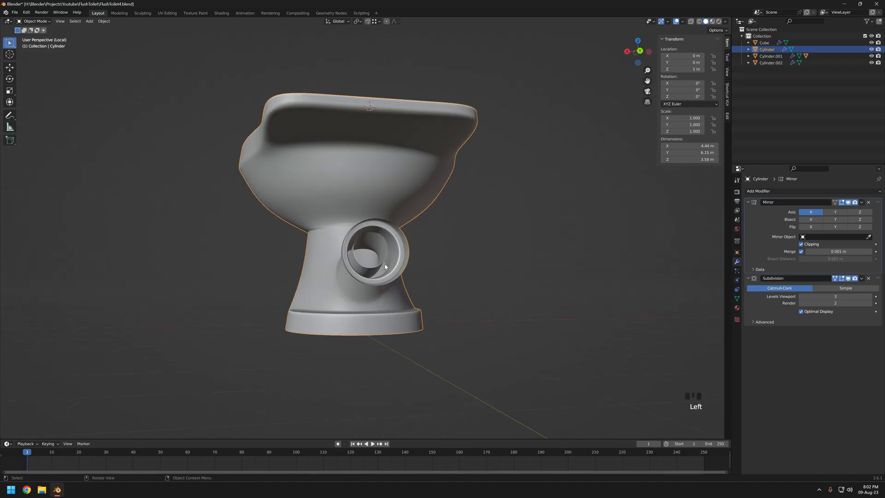
{"action": "key", "text": "Tab"}
{"action": "key", "text": "2"}
{"action": "middle_click_drag", "start_coordinate": [397, 292], "coordinate": [516, 297]}
{"action": "key", "text": "KP_3"}
{"action": "key", "text": "shift+z"}
{"action": "scroll", "coordinate": [545, 307], "scroll_direction": "up", "scroll_amount": 2}
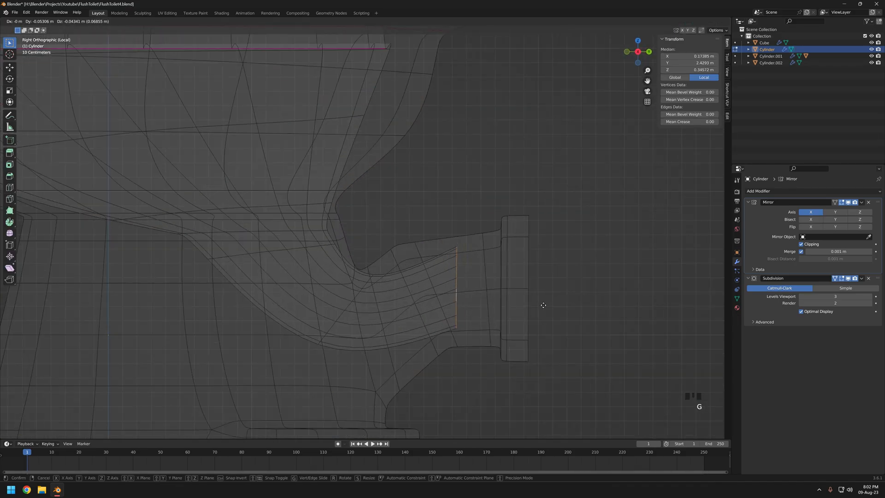
{"action": "scroll", "coordinate": [422, 293], "scroll_direction": "up", "scroll_amount": 3}
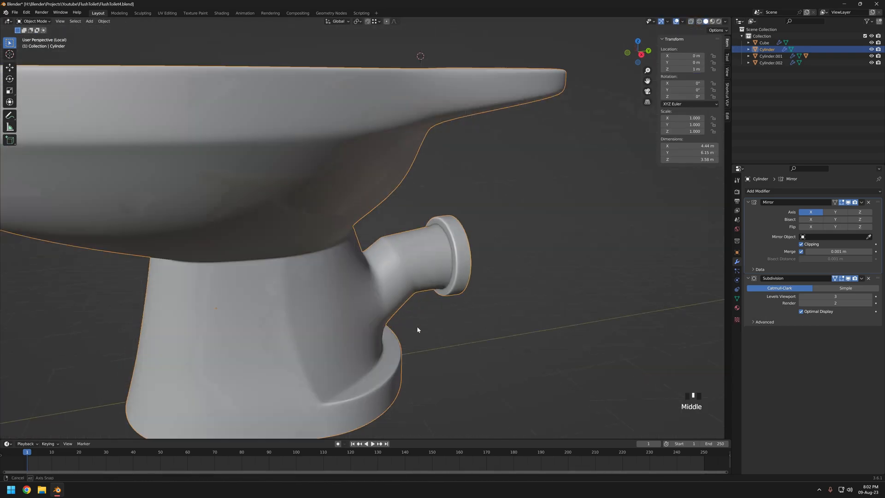
Save the file and raise the Subdivision modifier's viewport level from 0 back to 3
{"action": "middle_click_drag", "start_coordinate": [417, 325], "coordinate": [419, 267]}
{"action": "key", "text": "ctrl+s"}
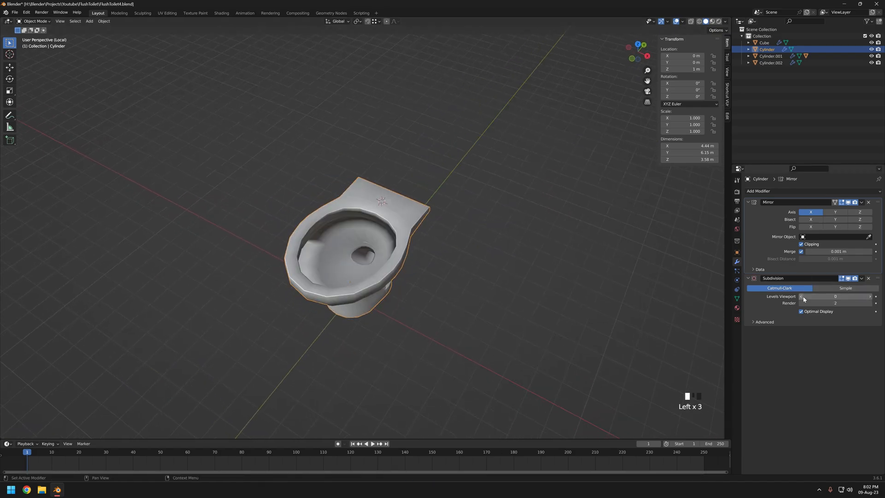
{"action": "left_click", "coordinate": [870, 296]}
{"action": "left_click", "coordinate": [870, 297]}
{"action": "mouse_move", "coordinate": [421, 274]}
{"action": "middle_mouse_down"}
{"action": "mouse_move", "coordinate": [408, 282]}
{"action": "mouse_move", "coordinate": [298, 203]}
{"action": "mouse_move", "coordinate": [376, 208]}
{"action": "mouse_move", "coordinate": [403, 261]}
{"action": "mouse_move", "coordinate": [431, 286]}
{"action": "mouse_move", "coordinate": [499, 248]}
{"action": "mouse_move", "coordinate": [385, 222]}
{"action": "mouse_move", "coordinate": [404, 187]}
{"action": "mouse_move", "coordinate": [446, 267]}
{"action": "middle_mouse_up"}
Turn off the Subdivision's on-cage display and move the lower edge vertices of the bowl's rear ledge slightly in side wireframe view
{"action": "key", "text": "z"}
{"action": "left_click", "coordinate": [386, 188]}
{"action": "scroll", "coordinate": [402, 199], "scroll_direction": "up", "scroll_amount": 5}
{"action": "key", "text": "Tab"}
{"action": "middle_click_drag", "start_coordinate": [388, 267], "coordinate": [424, 256]}
{"action": "key", "text": "KP_3"}
{"action": "left_click", "coordinate": [835, 278]}
{"action": "scroll", "coordinate": [540, 252], "scroll_direction": "up", "scroll_amount": 2}
{"action": "left_click_drag", "start_coordinate": [540, 252], "coordinate": [517, 243]}
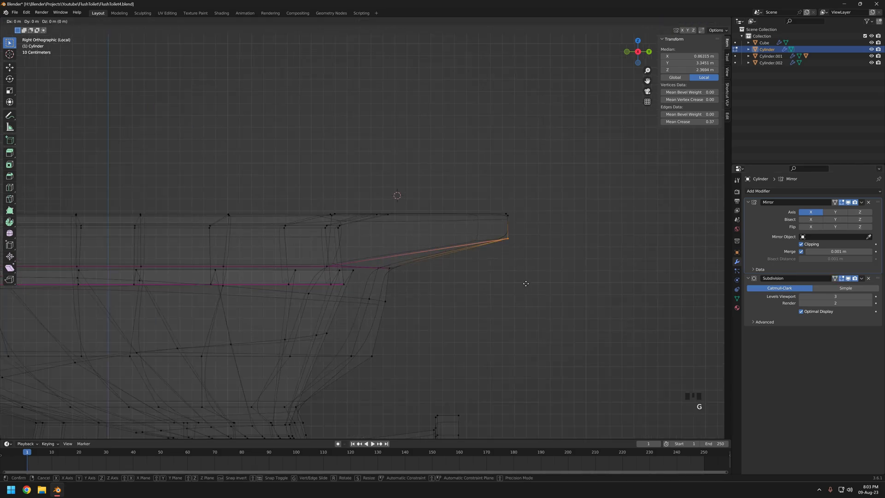
{"action": "left_click", "coordinate": [521, 292]}
Refine the underside of the bowl's rear ledge and save the file
{"action": "scroll", "coordinate": [479, 267], "scroll_direction": "down", "scroll_amount": 3}
{"action": "scroll", "coordinate": [464, 256], "scroll_direction": "up", "scroll_amount": 3}
{"action": "key", "text": "z"}
{"action": "left_click", "coordinate": [484, 263]}
{"action": "scroll", "coordinate": [490, 306], "scroll_direction": "down", "scroll_amount": 3}
{"action": "key", "text": "Tab"}
{"action": "key", "text": "Tab"}
{"action": "mouse_move", "coordinate": [498, 293]}
{"action": "middle_mouse_down"}
{"action": "mouse_move", "coordinate": [318, 298]}
{"action": "mouse_move", "coordinate": [477, 284]}
{"action": "mouse_move", "coordinate": [534, 317]}
{"action": "middle_mouse_up"}
{"action": "left_click", "coordinate": [496, 294]}
{"action": "key", "text": "Tab"}
{"action": "scroll", "coordinate": [318, 298], "scroll_direction": "down", "scroll_amount": 3}
{"action": "key", "text": "ctrl+s"}
Leave local view, open the toilet body for editing and turn the Subdivision's on-cage display back on
{"action": "middle_click_drag", "start_coordinate": [446, 319], "coordinate": [330, 284]}
{"action": "scroll", "coordinate": [427, 350], "scroll_direction": "up", "scroll_amount": 2}
{"action": "key", "text": "KP_Divide"}
{"action": "left_click", "coordinate": [304, 272]}
{"action": "left_click", "coordinate": [331, 285]}
{"action": "key", "text": "Tab"}
{"action": "scroll", "coordinate": [339, 300], "scroll_direction": "up", "scroll_amount": 4}
{"action": "middle_click_drag", "start_coordinate": [359, 330], "coordinate": [432, 261], "text": "shift"}
{"action": "left_click", "coordinate": [834, 279]}
Select the edge loop where the bowl meets the pedestal and relax it with LoopTools
{"action": "scroll", "coordinate": [428, 272], "scroll_direction": "up", "scroll_amount": 3}
{"action": "middle_click_drag", "start_coordinate": [431, 295], "coordinate": [400, 317], "text": "shift"}
{"action": "key", "text": "2"}
{"action": "left_click", "coordinate": [397, 269], "text": "alt"}
{"action": "left_click", "coordinate": [425, 315]}
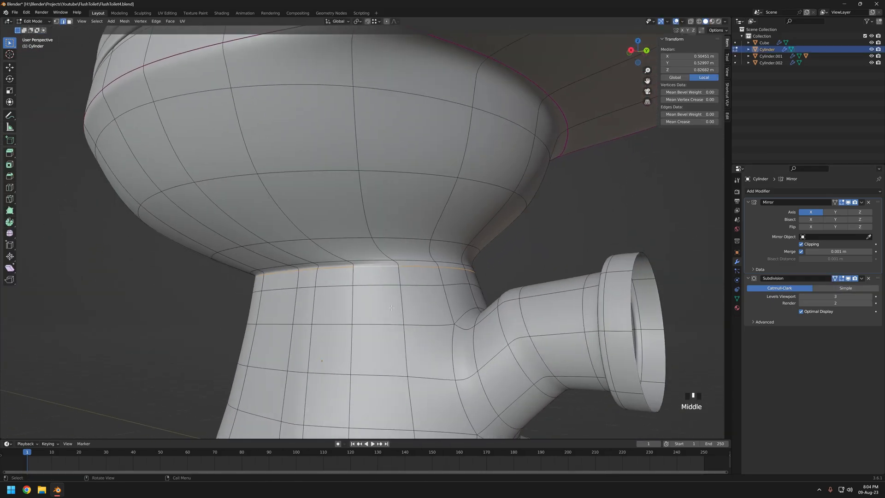
{"action": "left_click", "coordinate": [701, 91]}
Select the edge loops at the bowl's neck and flatten the loop just below it by scaling to 0 along Z
{"action": "middle_click_drag", "start_coordinate": [374, 259], "coordinate": [413, 239]}
{"action": "left_click", "coordinate": [398, 229], "text": "alt"}
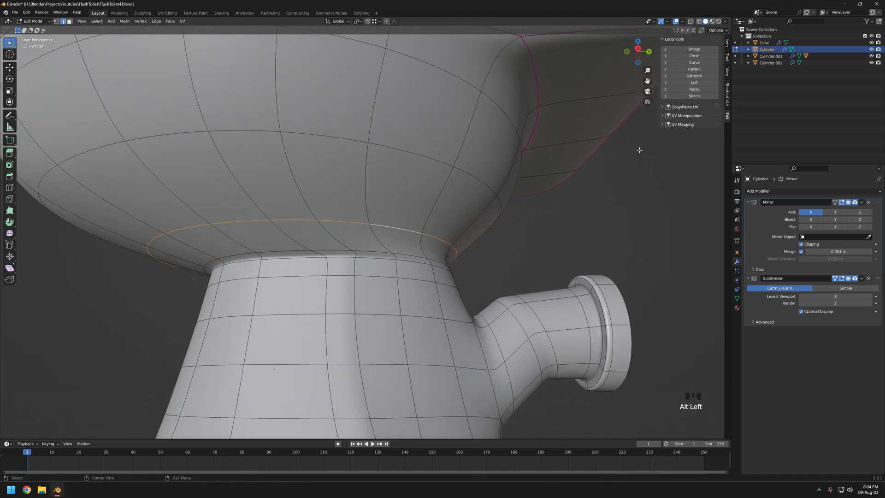
{"action": "scroll", "coordinate": [402, 175], "scroll_direction": "down", "scroll_amount": 3}
{"action": "middle_click_drag", "start_coordinate": [402, 175], "coordinate": [401, 195]}
{"action": "left_click", "coordinate": [417, 266], "text": "alt"}
{"action": "mouse_move", "coordinate": [442, 251]}
{"action": "middle_mouse_down"}
{"action": "mouse_move", "coordinate": [392, 231]}
{"action": "mouse_move", "coordinate": [436, 244]}
{"action": "middle_mouse_up"}
{"action": "middle_click_drag", "start_coordinate": [438, 286], "coordinate": [444, 225], "text": "shift"}
{"action": "middle_click_drag", "start_coordinate": [493, 253], "coordinate": [530, 271]}
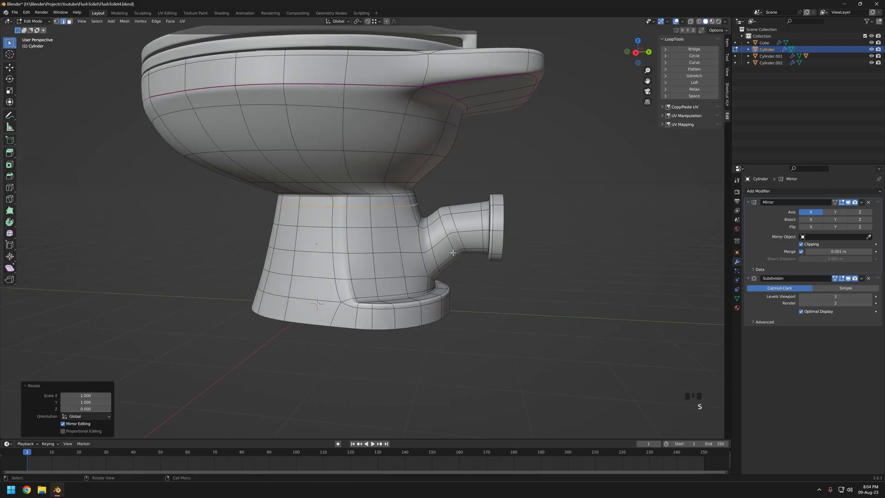
Relax the edge loops at the outlet pipe's joint with the pedestal and along its bend using LoopTools
{"action": "middle_click_drag", "start_coordinate": [480, 253], "coordinate": [474, 255]}
{"action": "left_click", "coordinate": [432, 277], "text": "alt"}
{"action": "middle_click_drag", "start_coordinate": [482, 285], "coordinate": [471, 273]}
{"action": "middle_click_drag", "start_coordinate": [428, 216], "coordinate": [430, 233]}
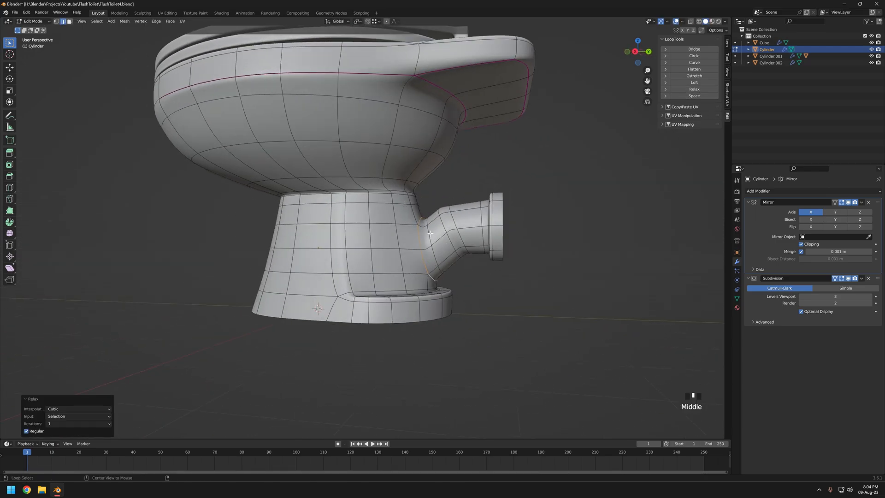
{"action": "left_click", "coordinate": [694, 89]}
{"action": "middle_click_drag", "start_coordinate": [488, 207], "coordinate": [465, 214]}
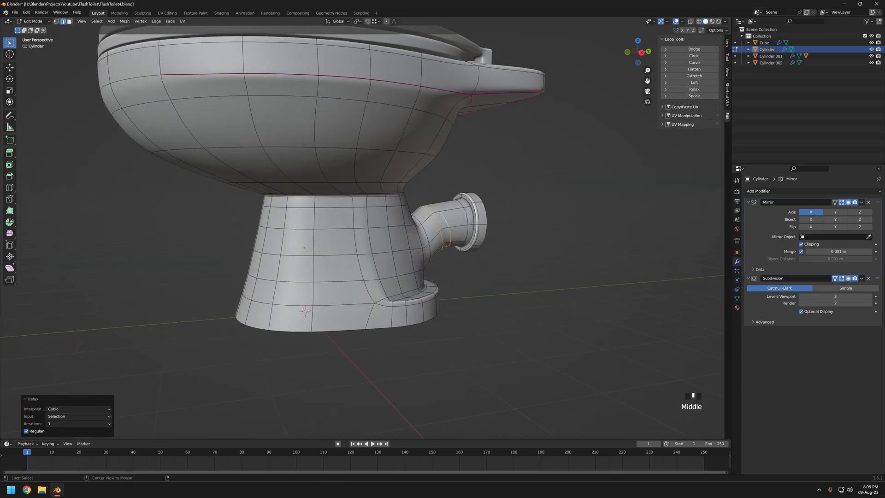
Select the edge loop near the pedestal's base and relax it with LoopTools
{"action": "middle_click_drag", "start_coordinate": [426, 255], "coordinate": [409, 241]}
{"action": "left_click", "coordinate": [397, 320], "text": "alt"}
{"action": "middle_click_drag", "start_coordinate": [511, 272], "coordinate": [468, 221]}
{"action": "left_click", "coordinate": [695, 89]}
{"action": "mouse_move", "coordinate": [351, 240]}
{"action": "middle_mouse_down"}
{"action": "mouse_move", "coordinate": [406, 281]}
{"action": "mouse_move", "coordinate": [293, 286]}
{"action": "mouse_move", "coordinate": [474, 251]}
{"action": "mouse_move", "coordinate": [482, 272]}
{"action": "mouse_move", "coordinate": [432, 286]}
{"action": "mouse_move", "coordinate": [341, 270]}
{"action": "mouse_move", "coordinate": [467, 269]}
{"action": "mouse_move", "coordinate": [429, 259]}
{"action": "mouse_move", "coordinate": [382, 270]}
{"action": "mouse_move", "coordinate": [357, 258]}
{"action": "mouse_move", "coordinate": [340, 290]}
{"action": "mouse_move", "coordinate": [448, 272]}
{"action": "mouse_move", "coordinate": [360, 251]}
{"action": "middle_mouse_up"}
Try an extra edge loop on the toilet body and undo it
{"action": "scroll", "coordinate": [396, 289], "scroll_direction": "down", "scroll_amount": 3}
{"action": "key", "text": "Tab"}
{"action": "scroll", "coordinate": [364, 272], "scroll_direction": "up", "scroll_amount": 2}
{"action": "key", "text": "Tab"}
{"action": "key", "text": "ctrl+r"}
{"action": "left_click", "coordinate": [440, 282]}
{"action": "right_click", "coordinate": [441, 282]}
{"action": "key", "text": "ctrl+z"}
{"action": "key", "text": "Tab"}
{"action": "key", "text": "Tab"}
{"action": "left_click", "coordinate": [451, 268], "text": "alt"}
{"action": "key", "text": "Tab"}
{"action": "key", "text": "ctrl+z"}
{"action": "key", "text": "ctrl+z"}
{"action": "key", "text": "ctrl+z"}
Leave editing of the toilet body and review the whole smoothed model
{"action": "key", "text": "Tab"}
{"action": "scroll", "coordinate": [415, 258], "scroll_direction": "down", "scroll_amount": 3}
{"action": "key", "text": "Tab"}
{"action": "scroll", "coordinate": [340, 290], "scroll_direction": "down", "scroll_amount": 3}
{"action": "key", "text": "Tab"}
{"action": "key", "text": "Tab"}
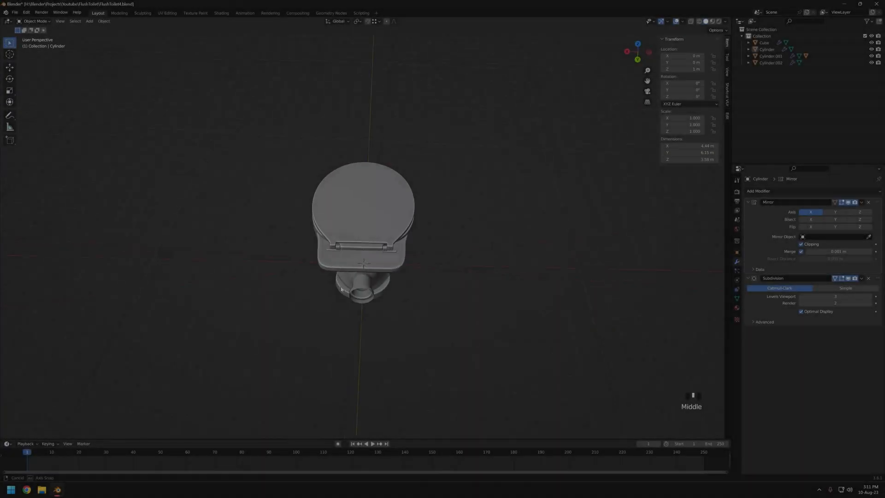
Add a cube for the water tank, scale it by 2.112 along X and place it above and behind the toilet
{"action": "middle_click_drag", "start_coordinate": [451, 300], "coordinate": [451, 271]}
{"action": "key", "text": "shift+a"}
{"action": "mouse_move", "coordinate": [440, 280]}
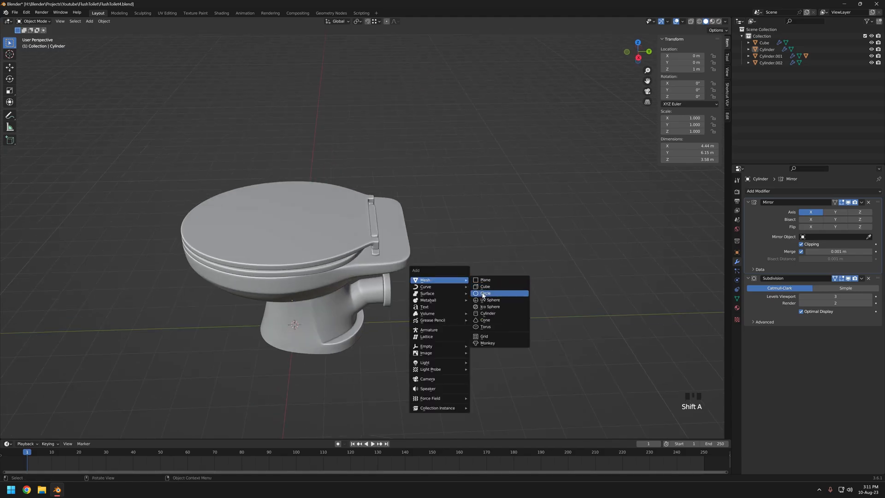
{"action": "left_click", "coordinate": [485, 286]}
{"action": "scroll", "coordinate": [415, 318], "scroll_direction": "down", "scroll_amount": 4}
{"action": "left_click", "coordinate": [469, 242]}
{"action": "middle_click_drag", "start_coordinate": [469, 242], "coordinate": [481, 272]}
{"action": "left_click", "coordinate": [567, 276]}
{"action": "middle_click_drag", "start_coordinate": [568, 275], "coordinate": [387, 248]}
Raise the top face of the tank cube about 2.44 m along Z in wireframe display
{"action": "key", "text": "shift+z"}
{"action": "key", "text": "Tab"}
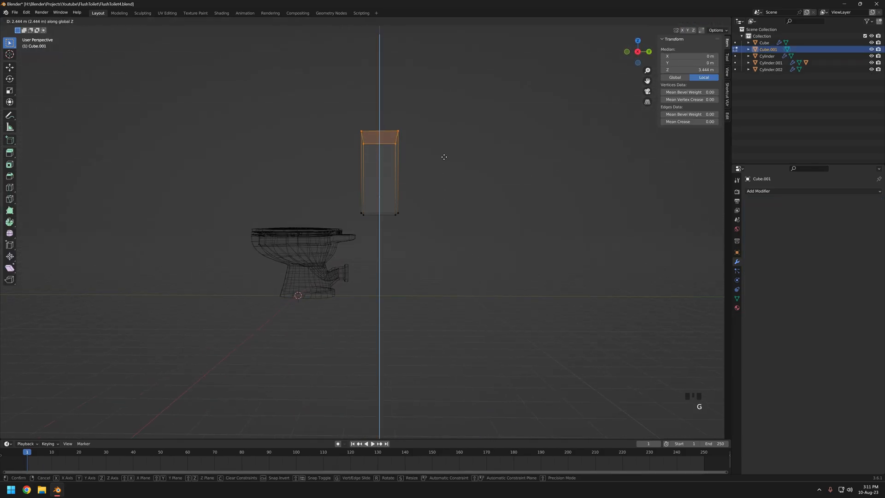
{"action": "left_click", "coordinate": [444, 157]}
Move all the tank geometry about -0.914 m in Y and -1.17 m in Z onto the rear ledge
{"action": "middle_click_drag", "start_coordinate": [444, 157], "coordinate": [393, 243]}
{"action": "key", "text": "KP_3"}
{"action": "scroll", "coordinate": [405, 223], "scroll_direction": "up", "scroll_amount": 6}
{"action": "key", "text": "a"}
{"action": "key", "text": "g"}
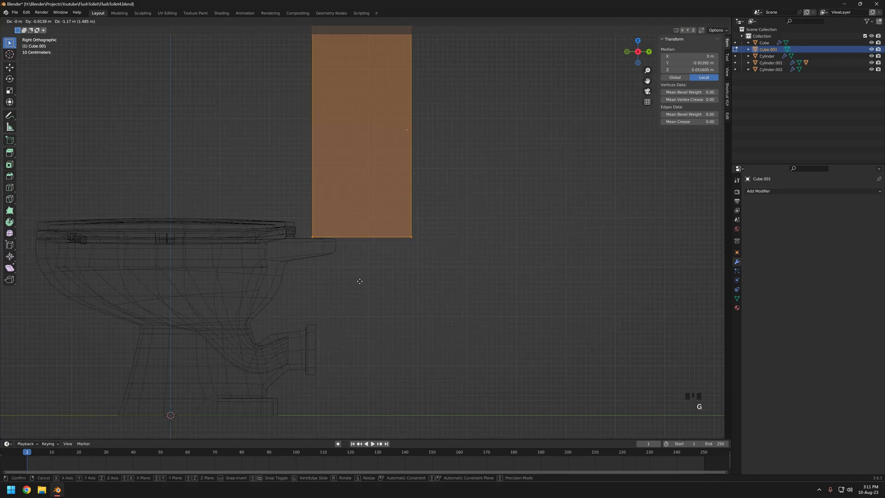
{"action": "left_click", "coordinate": [360, 281]}
{"action": "scroll", "coordinate": [340, 263], "scroll_direction": "down", "scroll_amount": 3}
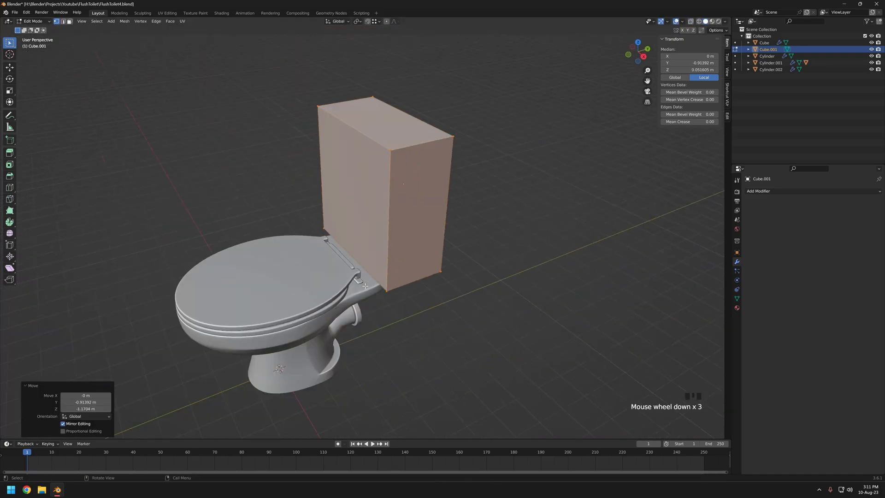
Rotate the toilet lid open to -95° about X and shift the tank box along Y behind it
{"action": "key", "text": "r"}
{"action": "middle_click_drag", "start_coordinate": [390, 318], "coordinate": [341, 341]}
{"action": "left_click", "coordinate": [376, 207]}
{"action": "key", "text": "g"}
{"action": "key", "text": "y"}
{"action": "left_click", "coordinate": [372, 316]}
{"action": "left_click", "coordinate": [359, 168]}
{"action": "middle_click_drag", "start_coordinate": [414, 299], "coordinate": [389, 249]}
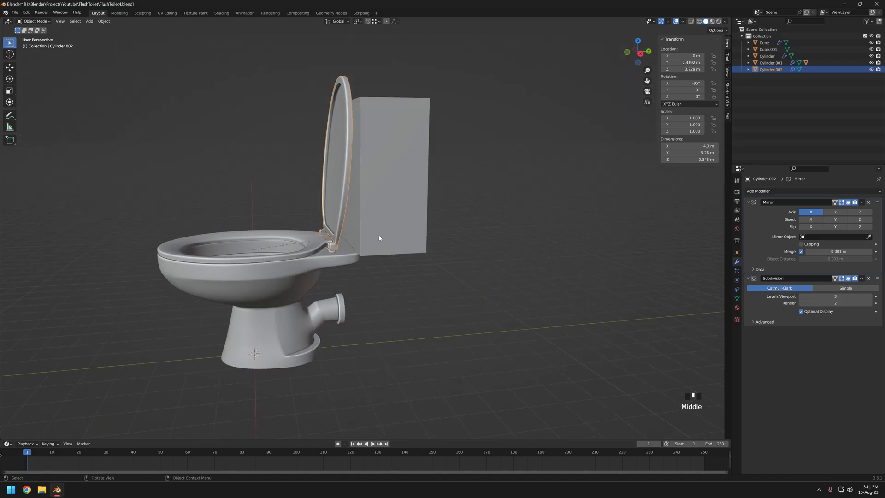
Add a loop cut across the toilet body's rear ledge and flatten it by scaling to 0 along Y
{"action": "scroll", "coordinate": [399, 270], "scroll_direction": "up", "scroll_amount": 5}
{"action": "left_click", "coordinate": [342, 292]}
{"action": "middle_click_drag", "start_coordinate": [316, 292], "coordinate": [320, 282]}
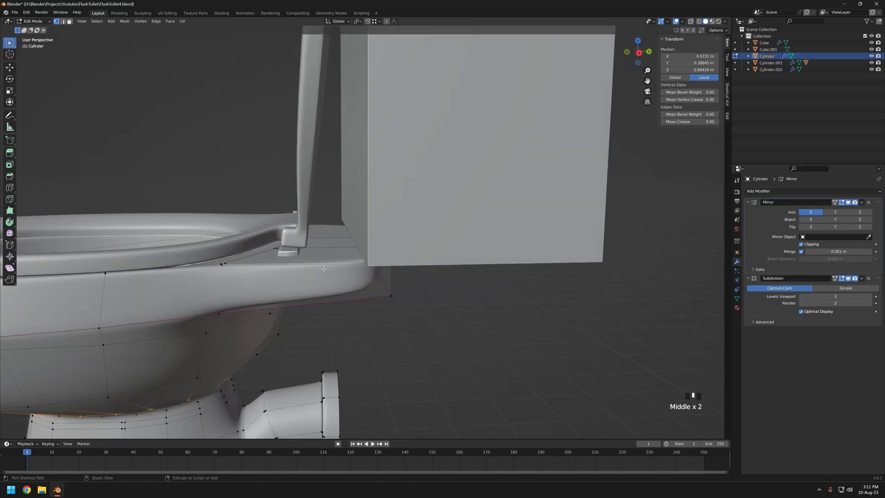
{"action": "key", "text": "ctrl+r"}
{"action": "left_click", "coordinate": [323, 278]}
{"action": "right_click", "coordinate": [324, 280]}
{"action": "key", "text": "KP_3"}
{"action": "key", "text": "shift+z"}
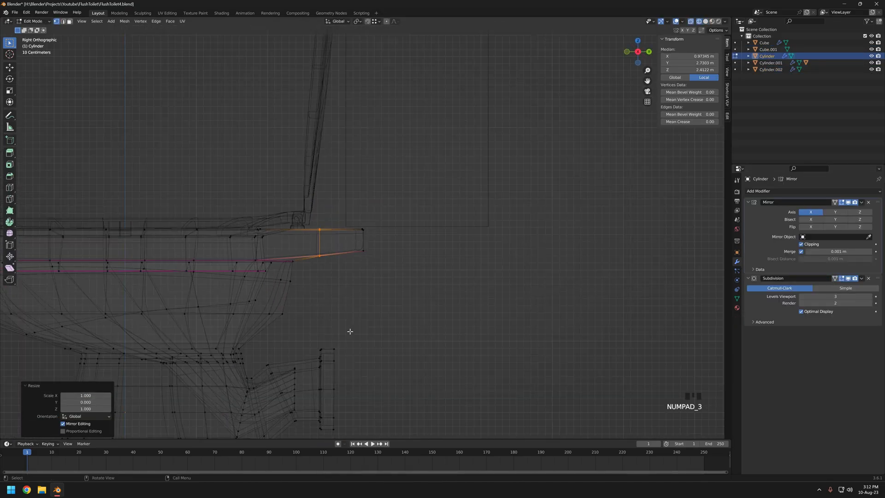
Extrude the ledge's raised rear end 2.0092 m along Y and shift the tank box along Y over it
{"action": "scroll", "coordinate": [401, 281], "scroll_direction": "up", "scroll_amount": 5}
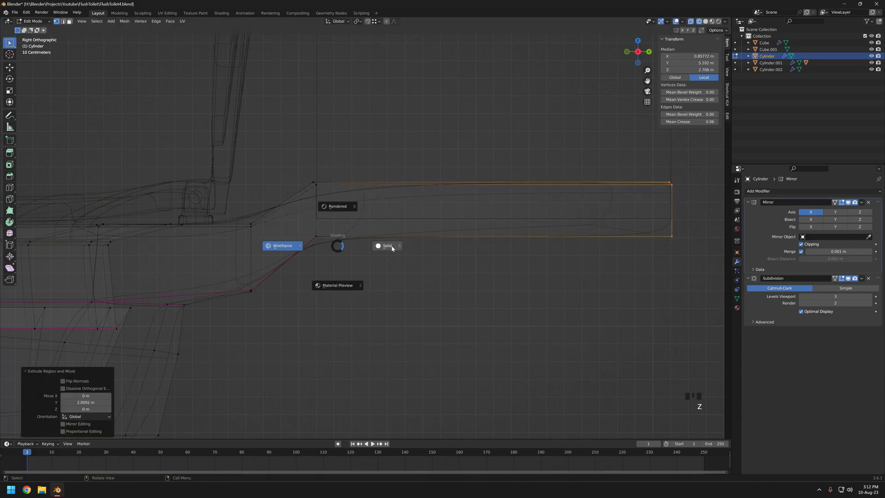
{"action": "left_click", "coordinate": [364, 247]}
{"action": "scroll", "coordinate": [353, 254], "scroll_direction": "down", "scroll_amount": 8}
{"action": "key", "text": "Tab"}
{"action": "left_click", "coordinate": [400, 235]}
{"action": "key", "text": "g"}
{"action": "key", "text": "y"}
{"action": "left_click", "coordinate": [371, 246]}
Flatten the edge loop at the ledge's raised step along Y and rotate it 15° about X in side view
{"action": "key", "text": "Tab"}
{"action": "key", "text": "2"}
{"action": "left_click", "coordinate": [340, 254], "text": "alt"}
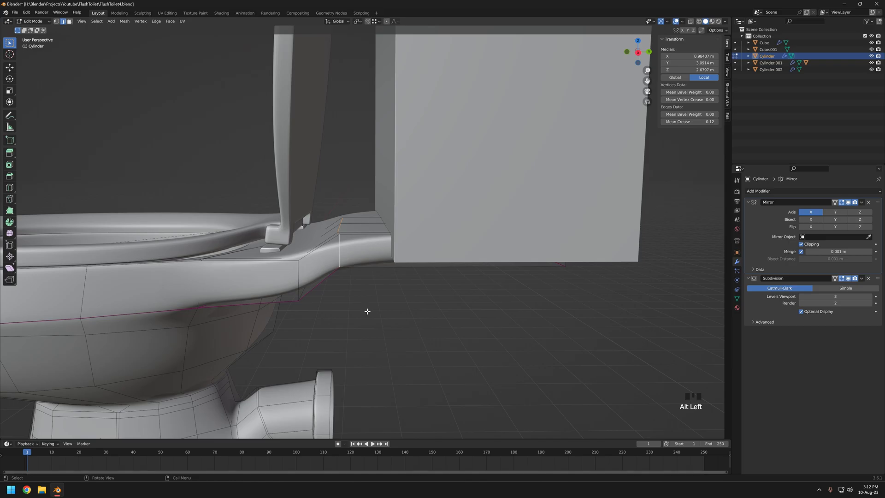
{"action": "key", "text": "KP_3"}
{"action": "scroll", "coordinate": [367, 309], "scroll_direction": "up", "scroll_amount": 4}
{"action": "middle_click_drag", "start_coordinate": [368, 309], "coordinate": [420, 328], "text": "shift"}
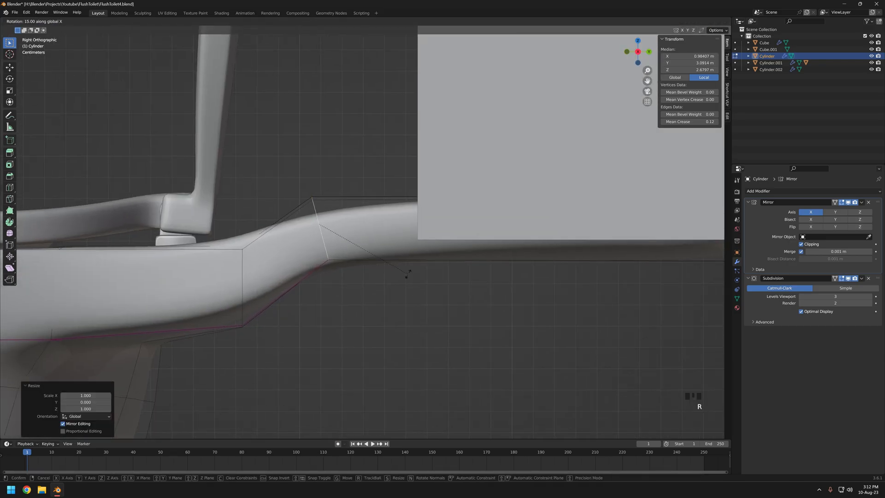
{"action": "left_click", "coordinate": [409, 276]}
Set the crease of the rotated edge loop at the ledge's step to 1.00
{"action": "scroll", "coordinate": [373, 310], "scroll_direction": "down", "scroll_amount": 3}
{"action": "scroll", "coordinate": [373, 310], "scroll_direction": "up", "scroll_amount": 3}
{"action": "middle_click_drag", "start_coordinate": [373, 306], "coordinate": [382, 310]}
{"action": "scroll", "coordinate": [379, 295], "scroll_direction": "down", "scroll_amount": 2}
{"action": "scroll", "coordinate": [340, 292], "scroll_direction": "down", "scroll_amount": 4}
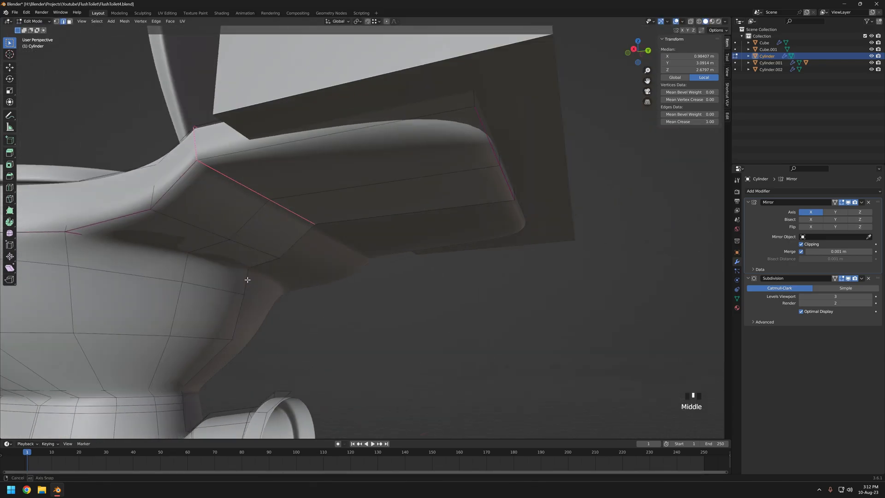
Isolate the toilet body in local view and examine the edge loops beneath the rear ledge
{"action": "middle_click_drag", "start_coordinate": [340, 292], "coordinate": [336, 253]}
{"action": "left_click", "coordinate": [349, 248], "text": "alt"}
{"action": "key", "text": "slash"}
{"action": "middle_click_drag", "start_coordinate": [442, 191], "coordinate": [415, 233]}
{"action": "key", "text": "grave"}
{"action": "left_click", "coordinate": [472, 298]}
{"action": "middle_click_drag", "start_coordinate": [443, 291], "coordinate": [410, 229]}
{"action": "left_click", "coordinate": [507, 196]}
{"action": "left_click", "coordinate": [277, 260], "text": "alt+shift"}
{"action": "key", "text": "alt+z"}
{"action": "key", "text": "alt+z"}
{"action": "left_click", "coordinate": [622, 157]}
{"action": "middle_click_drag", "start_coordinate": [427, 252], "coordinate": [477, 271]}
{"action": "left_click", "coordinate": [300, 234], "text": "alt"}
{"action": "middle_click_drag", "start_coordinate": [380, 262], "coordinate": [282, 251]}
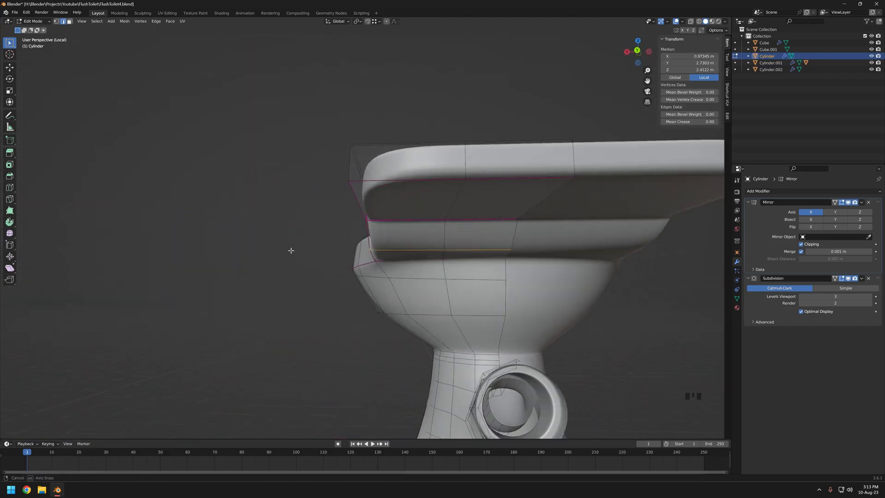
{"action": "key", "text": "Tab"}
{"action": "scroll", "coordinate": [365, 267], "scroll_direction": "down", "scroll_amount": 3}
{"action": "middle_click_drag", "start_coordinate": [365, 267], "coordinate": [460, 301]}
Leave local view, adjust the tank box's height along Z on the ledge and isolate the box in local view
{"action": "key", "text": "KP_Divide"}
{"action": "left_click", "coordinate": [397, 184]}
{"action": "key", "text": "g"}
{"action": "key", "text": "z"}
{"action": "left_click", "coordinate": [434, 302]}
{"action": "scroll", "coordinate": [433, 308], "scroll_direction": "up", "scroll_amount": 5}
{"action": "scroll", "coordinate": [449, 295], "scroll_direction": "down", "scroll_amount": 6}
{"action": "key", "text": "KP_Divide"}
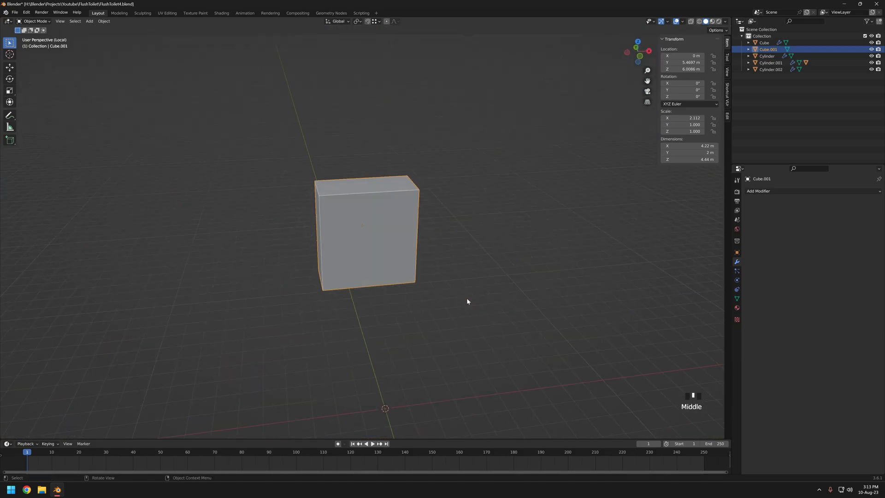
Open the tank box for editing and delete its top face
{"action": "left_click", "coordinate": [346, 206]}
{"action": "middle_click_drag", "start_coordinate": [351, 212], "coordinate": [349, 256], "text": "shift"}
{"action": "key", "text": "2"}
Try to extrude the tank's open top rim upward about 0.33 m along Z and undo it
{"action": "left_click", "coordinate": [379, 237], "text": "alt"}
{"action": "scroll", "coordinate": [394, 280], "scroll_direction": "up", "scroll_amount": 4}
{"action": "middle_click_drag", "start_coordinate": [397, 280], "coordinate": [466, 276]}
{"action": "key", "text": "e"}
{"action": "key", "text": "z"}
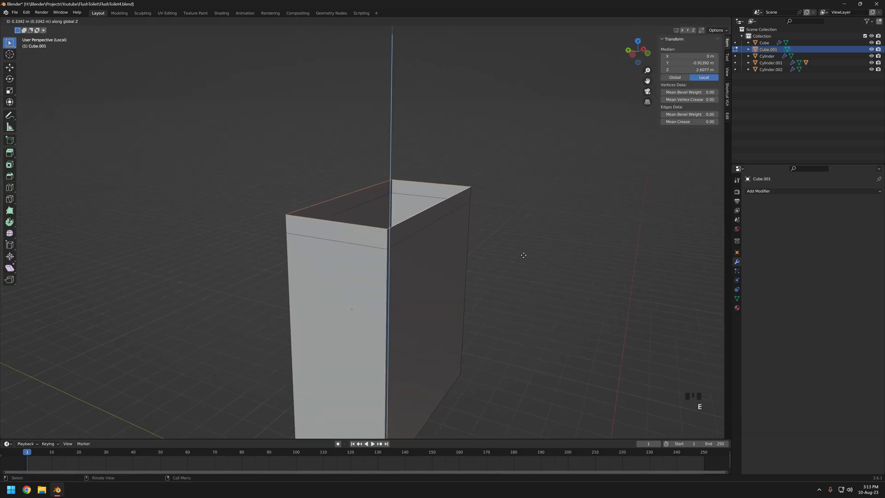
{"action": "right_click", "coordinate": [515, 252]}
{"action": "left_click", "coordinate": [530, 235]}
{"action": "middle_click_drag", "start_coordinate": [493, 248], "coordinate": [382, 264]}
{"action": "key", "text": "ctrl+z"}
{"action": "key", "text": "ctrl+z"}
{"action": "scroll", "coordinate": [382, 263], "scroll_direction": "down", "scroll_amount": 2}
{"action": "key", "text": "ctrl+z"}
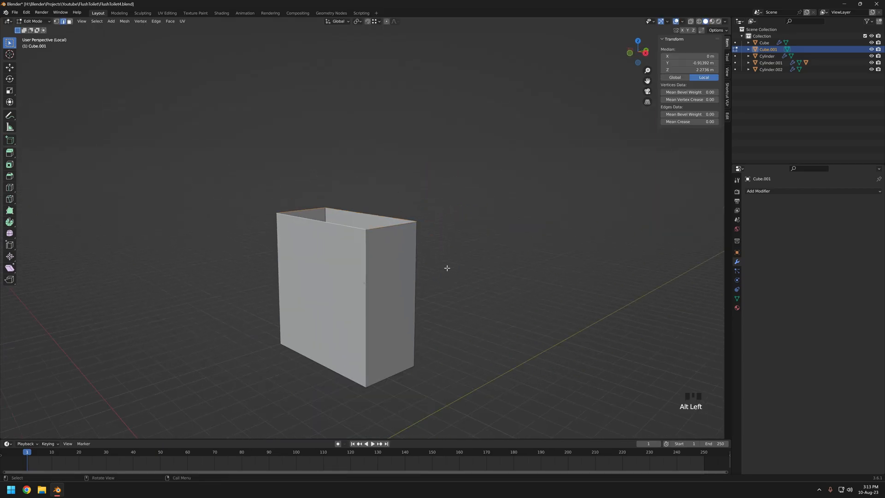
Reselect the tank's top rim, try to extrude it in place and reshape it, and undo the attempt
{"action": "left_click", "coordinate": [356, 291]}
{"action": "key", "text": "Tab"}
{"action": "left_click", "coordinate": [405, 225], "text": "alt"}
{"action": "middle_click_drag", "start_coordinate": [341, 283], "coordinate": [484, 261]}
{"action": "key", "text": "e"}
{"action": "right_click", "coordinate": [485, 260]}
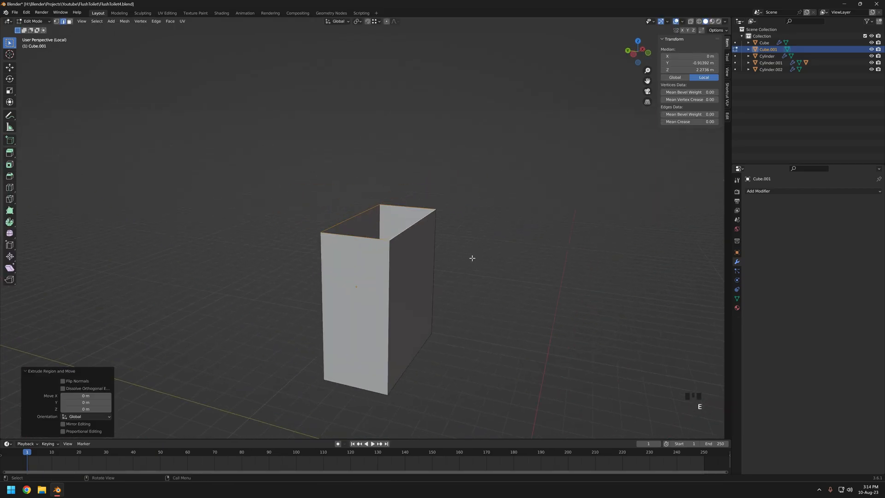
{"action": "left_click", "coordinate": [472, 241]}
{"action": "middle_click_drag", "start_coordinate": [421, 242], "coordinate": [474, 273]}
{"action": "key", "text": "ctrl+z"}
{"action": "key", "text": "ctrl+z"}
Extrude the tank's top rim in place and scale it outward into a surrounding lip
{"action": "key", "text": "e"}
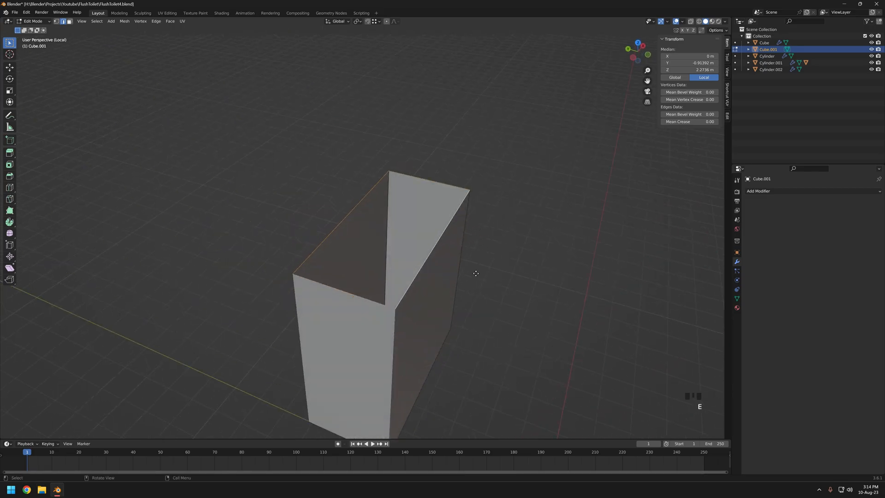
{"action": "right_click", "coordinate": [474, 271]}
{"action": "key", "text": "s"}
{"action": "left_click", "coordinate": [517, 257]}
Select the vertices at both short ends of the tank's lip and scale them inward along X to even the overhang
{"action": "key", "text": "KP_7"}
{"action": "key", "text": "z"}
{"action": "left_click", "coordinate": [429, 255]}
{"action": "scroll", "coordinate": [438, 251], "scroll_direction": "up", "scroll_amount": 1}
{"action": "key", "text": "Tab"}
{"action": "key", "text": "Tab"}
{"action": "key", "text": "1"}
{"action": "left_click_drag", "start_coordinate": [491, 168], "coordinate": [535, 354]}
{"action": "left_click_drag", "start_coordinate": [137, 143], "coordinate": [157, 285], "text": "shift"}
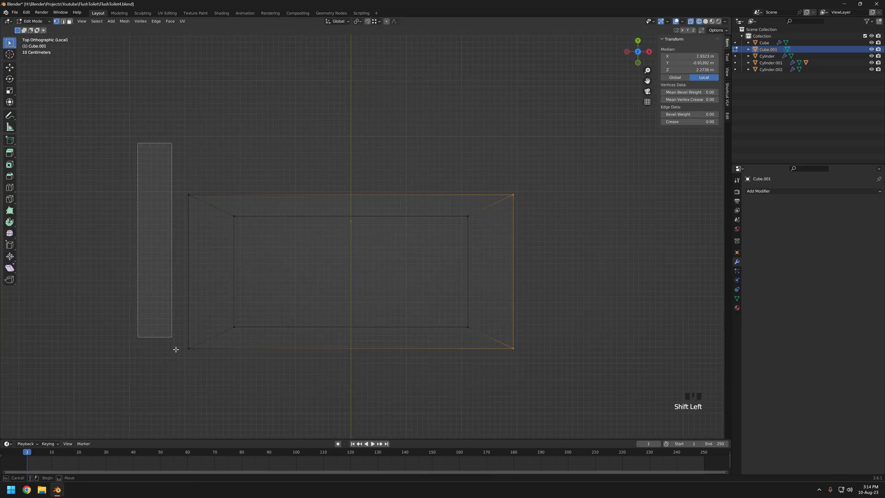
{"action": "left_click", "coordinate": [401, 264]}
Extrude the lip upward into a thick lid rim and close its top with a face
{"action": "key", "text": "z"}
{"action": "mouse_move", "coordinate": [479, 281]}
{"action": "middle_mouse_down"}
{"action": "mouse_move", "coordinate": [519, 221]}
{"action": "mouse_move", "coordinate": [419, 195]}
{"action": "mouse_move", "coordinate": [530, 198]}
{"action": "mouse_move", "coordinate": [521, 218]}
{"action": "mouse_move", "coordinate": [390, 188]}
{"action": "middle_mouse_up"}
{"action": "key", "text": "s"}
{"action": "left_click", "coordinate": [516, 218]}
{"action": "key", "text": "KP_7"}
{"action": "key", "text": "z"}
{"action": "key", "text": "z"}
{"action": "left_click", "coordinate": [595, 298]}
Bevel the vertical front corner edges of the tank and lid into rounded corners with four segments
{"action": "middle_click_drag", "start_coordinate": [595, 298], "coordinate": [355, 247]}
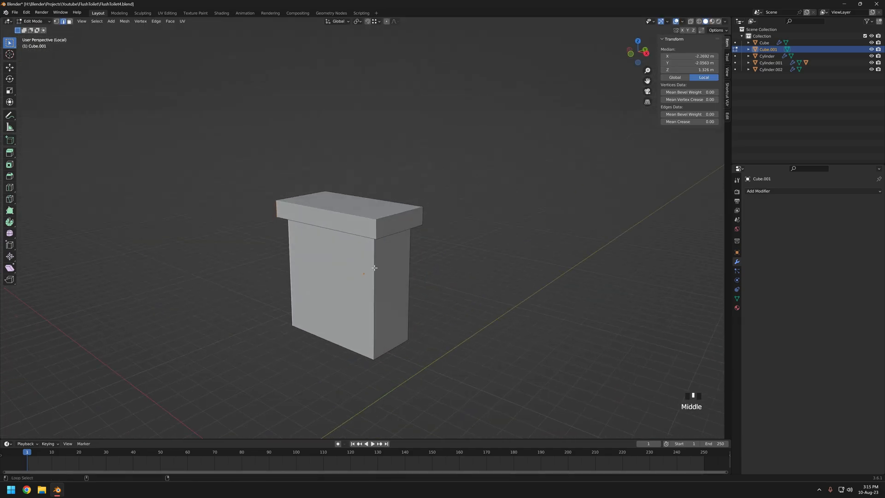
{"action": "left_click", "coordinate": [458, 284]}
{"action": "middle_click_drag", "start_coordinate": [459, 284], "coordinate": [405, 328]}
{"action": "middle_click_drag", "start_coordinate": [501, 258], "coordinate": [403, 311]}
Add three vertical loop cuts across the tank's front and three across its rear
{"action": "scroll", "coordinate": [421, 273], "scroll_direction": "up", "scroll_amount": 2}
{"action": "key", "text": "ctrl+r"}
{"action": "scroll", "coordinate": [366, 215], "scroll_direction": "up", "scroll_amount": 2}
{"action": "double_click", "coordinate": [366, 215]}
{"action": "middle_click_drag", "start_coordinate": [378, 268], "coordinate": [571, 265]}
{"action": "key", "text": "ctrl+r"}
{"action": "scroll", "coordinate": [378, 201], "scroll_direction": "up", "scroll_amount": 2}
{"action": "double_click", "coordinate": [378, 201]}
{"action": "middle_click_drag", "start_coordinate": [378, 201], "coordinate": [207, 253]}
Connect the matching front and rear loop-cut vertices across the lid's top face
{"action": "key", "text": "1"}
{"action": "left_click", "coordinate": [326, 216]}
{"action": "left_click", "coordinate": [402, 233], "text": "shift"}
{"action": "key", "text": "j"}
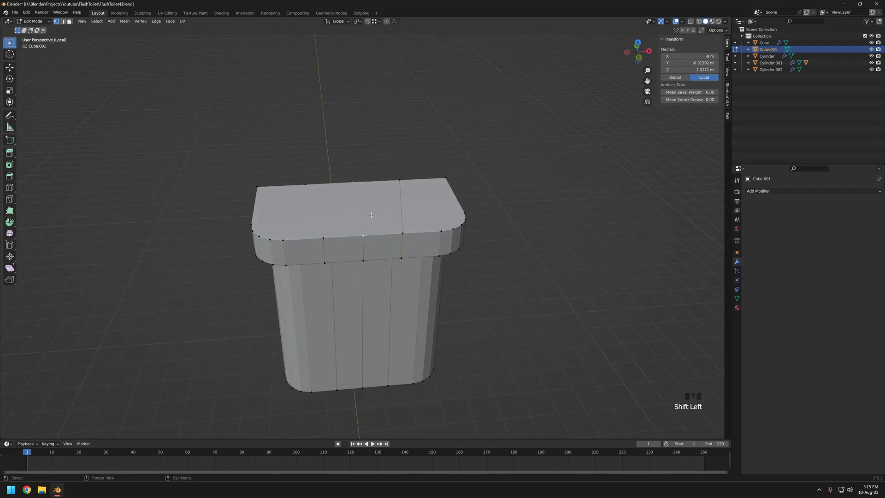
{"action": "left_click", "coordinate": [324, 237], "text": "shift"}
{"action": "key", "text": "j"}
Show the whole toilet again and lower the tank's bottom vertices onto the bowl's rear ledge
{"action": "middle_click_drag", "start_coordinate": [324, 237], "coordinate": [258, 203]}
{"action": "key", "text": "shift+z"}
{"action": "scroll", "coordinate": [320, 241], "scroll_direction": "down", "scroll_amount": 4}
{"action": "key", "text": "KP_Divide"}
{"action": "key", "text": "KP_3"}
{"action": "left_click_drag", "start_coordinate": [486, 369], "coordinate": [346, 334]}
{"action": "middle_click_drag", "start_coordinate": [415, 350], "coordinate": [377, 247], "text": "shift"}
{"action": "scroll", "coordinate": [376, 247], "scroll_direction": "up", "scroll_amount": 5}
{"action": "middle_click_drag", "start_coordinate": [377, 248], "coordinate": [386, 281]}
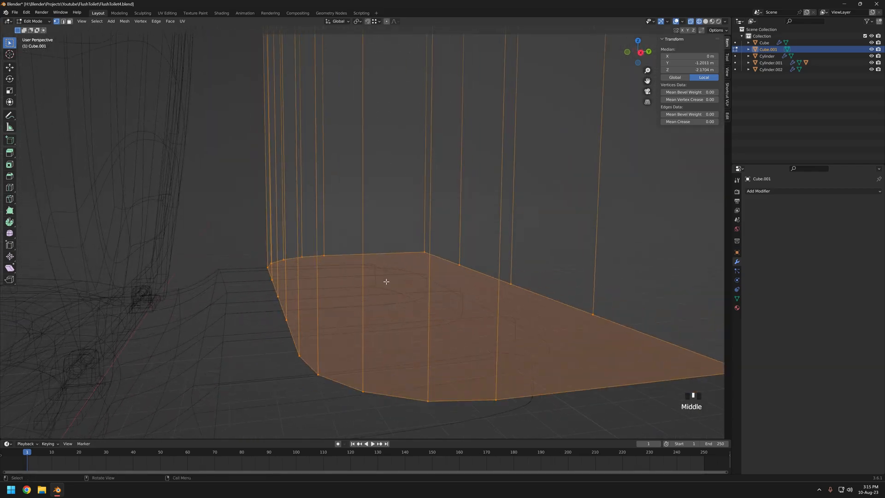
{"action": "left_click", "coordinate": [422, 272]}
{"action": "key", "text": "KP_3"}
{"action": "scroll", "coordinate": [384, 286], "scroll_direction": "up", "scroll_amount": 8}
{"action": "left_click", "coordinate": [379, 21]}
{"action": "key", "text": "shift+z"}
{"action": "mouse_move", "coordinate": [281, 323]}
{"action": "middle_mouse_down"}
{"action": "mouse_move", "coordinate": [253, 358]}
{"action": "mouse_move", "coordinate": [283, 330]}
{"action": "middle_mouse_up"}
{"action": "scroll", "coordinate": [282, 330], "scroll_direction": "down", "scroll_amount": 8}
{"action": "mouse_move", "coordinate": [321, 281]}
{"action": "middle_mouse_down", "text": "shift"}
{"action": "mouse_move", "coordinate": [342, 296]}
{"action": "mouse_move", "coordinate": [357, 364]}
{"action": "middle_mouse_up", "text": "shift"}
{"action": "middle_click_drag", "start_coordinate": [357, 364], "coordinate": [368, 381]}
Leave mesh editing and move the tank about -0.226 m along Y towards the bowl
{"action": "key", "text": "Tab"}
{"action": "middle_click_drag", "start_coordinate": [511, 261], "coordinate": [551, 359], "text": "shift"}
{"action": "scroll", "coordinate": [530, 323], "scroll_direction": "up", "scroll_amount": 4}
{"action": "middle_click_drag", "start_coordinate": [530, 322], "coordinate": [483, 271]}
{"action": "scroll", "coordinate": [485, 270], "scroll_direction": "up", "scroll_amount": 5}
{"action": "key", "text": "g"}
{"action": "key", "text": "y"}
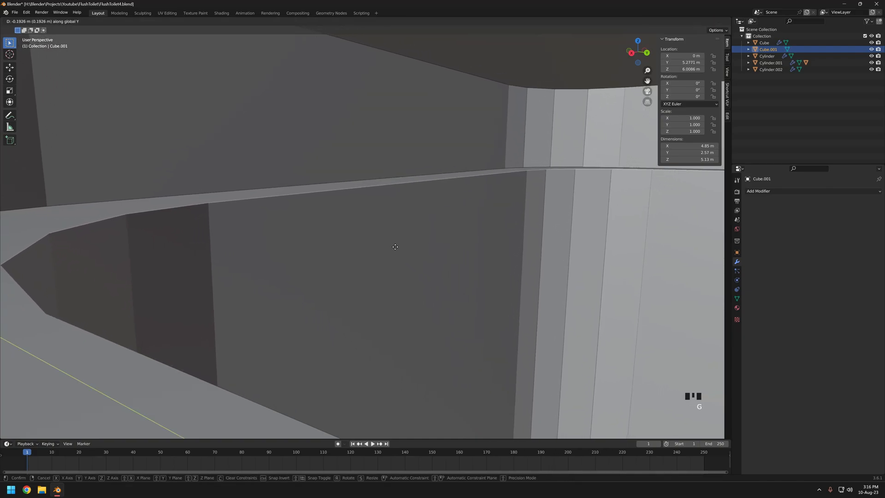
{"action": "left_click", "coordinate": [431, 261]}
Widen the tank along X to a scale of about 1.145, judging it from the front
{"action": "scroll", "coordinate": [442, 286], "scroll_direction": "down", "scroll_amount": 6}
{"action": "middle_click_drag", "start_coordinate": [450, 302], "coordinate": [510, 253]}
{"action": "key", "text": "s"}
{"action": "key", "text": "x"}
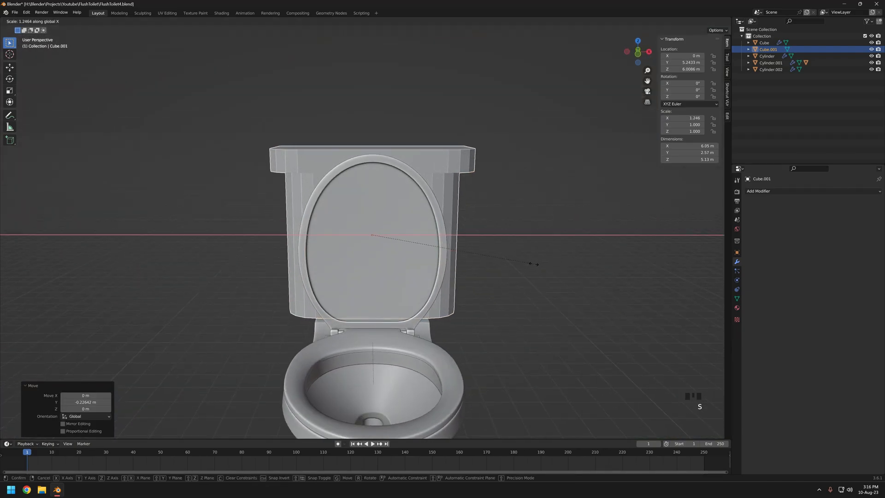
{"action": "key", "text": "KP_1"}
{"action": "key", "text": "s"}
{"action": "key", "text": "x"}
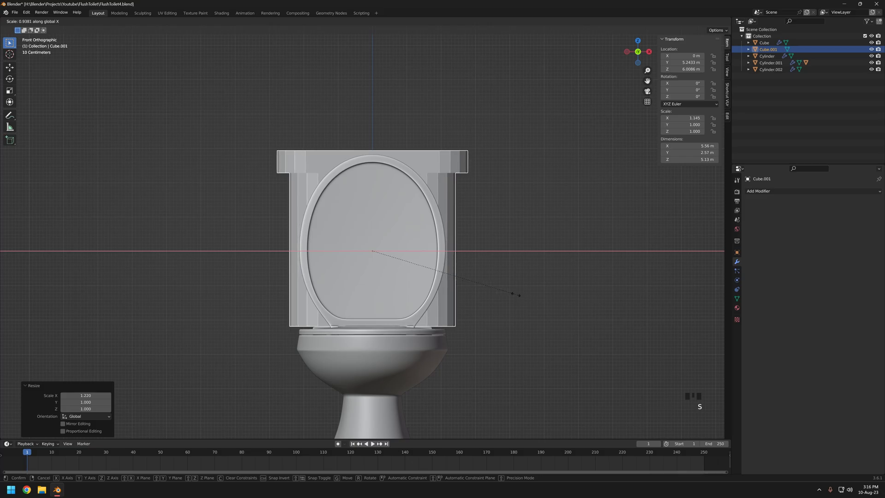
{"action": "left_click", "coordinate": [512, 294]}
Select all of the tank's upper vertices and lower them about 0.557 m along Z
{"action": "key", "text": "shift+z"}
{"action": "key", "text": "Tab"}
{"action": "key", "text": "1"}
{"action": "left_click_drag", "start_coordinate": [233, 108], "coordinate": [532, 254]}
{"action": "key", "text": "shift+z"}
{"action": "key", "text": "g"}
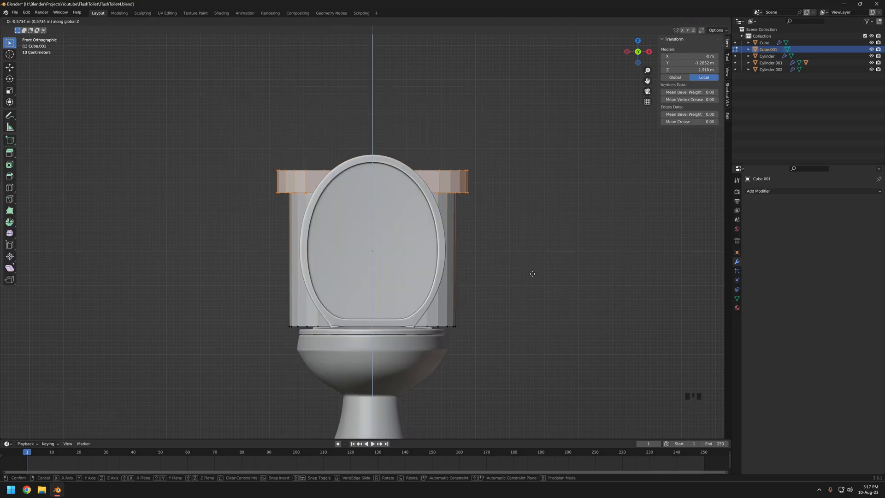
{"action": "left_click", "coordinate": [516, 283]}
Select the lid's underside vertices in side view and raise them about 0.15 m along Z to thin the lid
{"action": "middle_click_drag", "start_coordinate": [509, 289], "coordinate": [437, 293]}
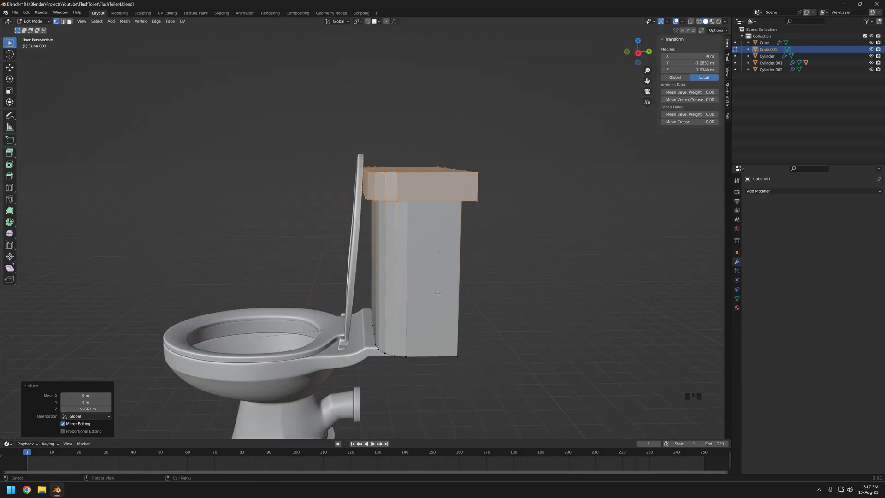
{"action": "key", "text": "KP_3"}
{"action": "key", "text": "z"}
{"action": "left_click_drag", "start_coordinate": [328, 182], "coordinate": [462, 202]}
{"action": "key", "text": "z"}
{"action": "key", "text": "g"}
{"action": "key", "text": "z"}
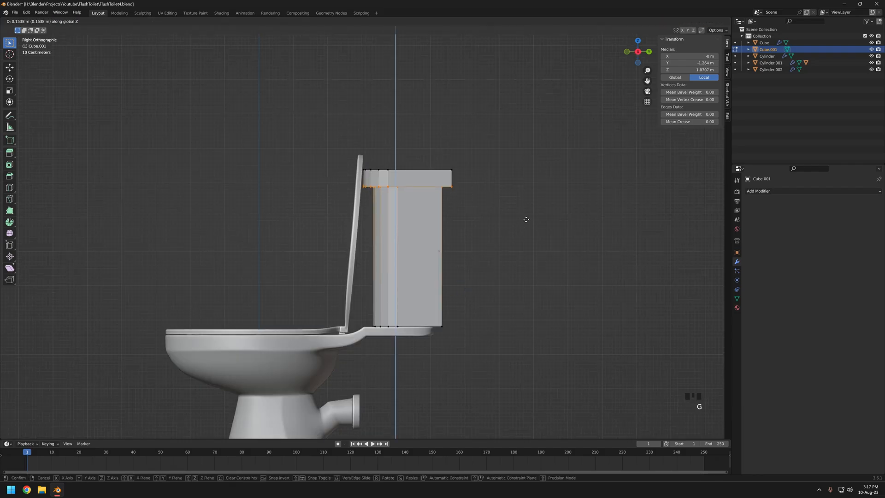
Isolate the tank and select the whole lid section by its edge loops
{"action": "middle_click_drag", "start_coordinate": [523, 192], "coordinate": [318, 194]}
{"action": "left_click", "coordinate": [318, 194], "text": "alt+shift"}
{"action": "middle_click_drag", "start_coordinate": [369, 196], "coordinate": [386, 123]}
{"action": "key", "text": "KP_Divide"}
{"action": "left_click", "coordinate": [427, 192], "text": "alt+shift"}
Try scaling the lid to 0.884 and widening its rear vertices by about 1.058 along X, and undo both
{"action": "left_click", "coordinate": [560, 183]}
{"action": "mouse_move", "coordinate": [560, 183]}
{"action": "middle_mouse_down"}
{"action": "mouse_move", "coordinate": [506, 245]}
{"action": "mouse_move", "coordinate": [525, 244]}
{"action": "middle_mouse_up"}
{"action": "key", "text": "KP_7"}
{"action": "key", "text": "z"}
{"action": "scroll", "coordinate": [596, 269], "scroll_direction": "up", "scroll_amount": 2}
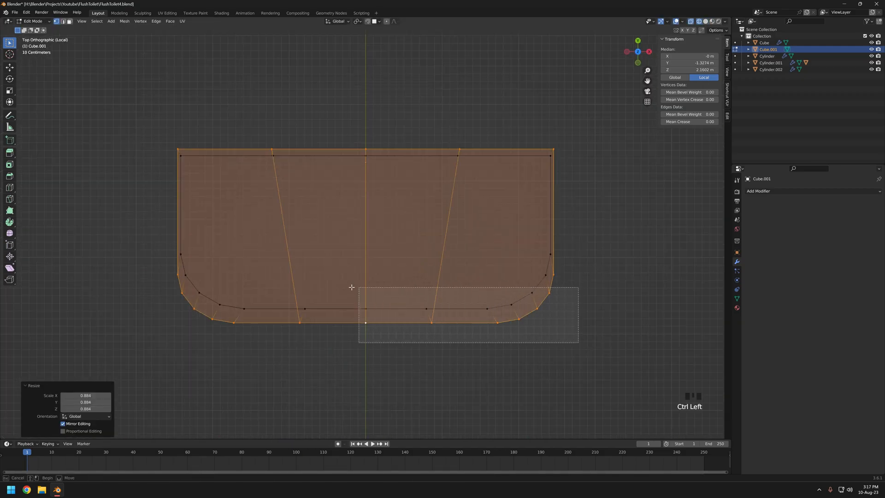
{"action": "left_click_drag", "start_coordinate": [374, 287], "coordinate": [175, 285], "text": "ctrl"}
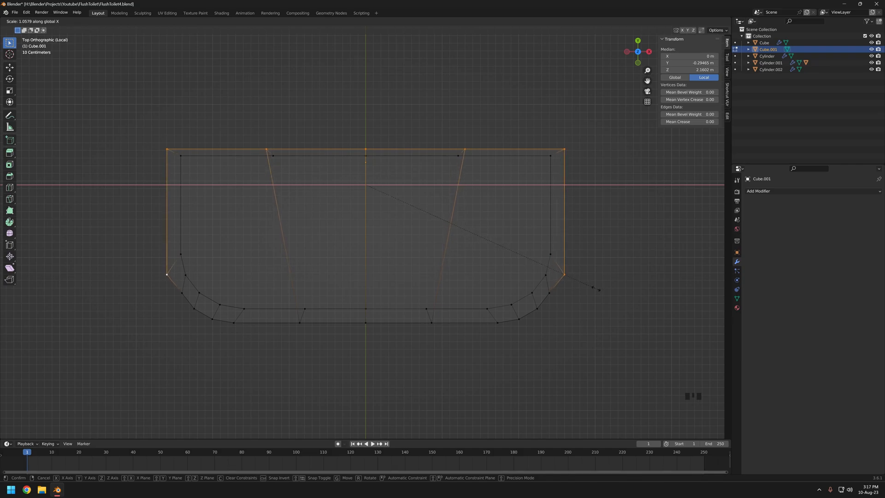
{"action": "key", "text": "ctrl+z"}
{"action": "key", "text": "ctrl+z"}
Scale the lid down to 0.928 along X and about 0.86 along Y
{"action": "key", "text": "alt+s"}
{"action": "right_click", "coordinate": [632, 300]}
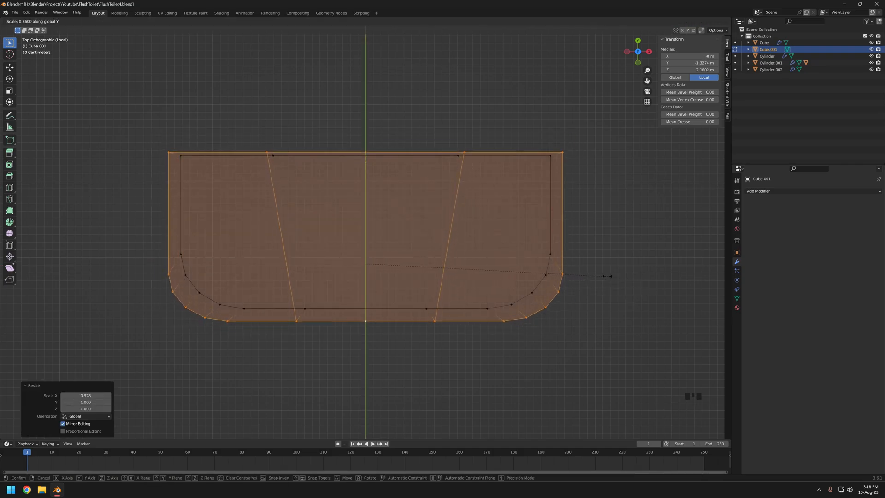
Move the lid's rear edge backward and widen its side vertices slightly along X to even the overhang
{"action": "left_click_drag", "start_coordinate": [625, 370], "coordinate": [150, 258], "text": "ctrl"}
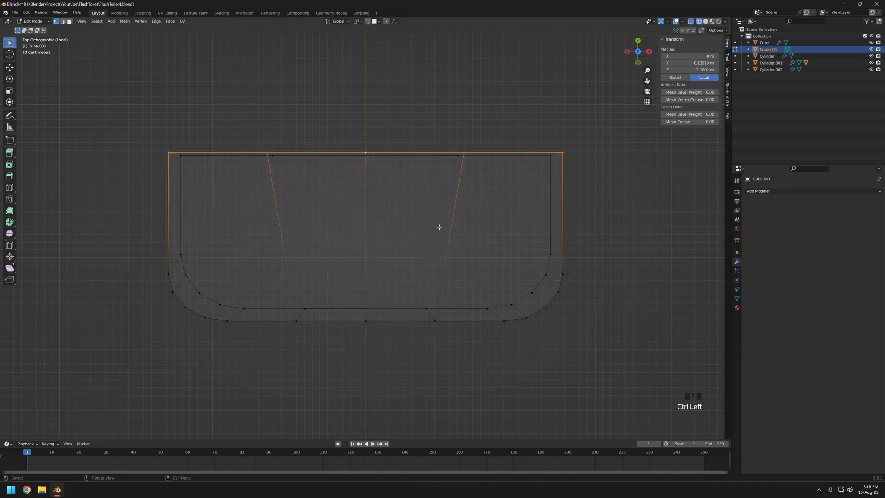
{"action": "left_click_drag", "start_coordinate": [176, 323], "coordinate": [176, 323]}
{"action": "left_click_drag", "start_coordinate": [557, 125], "coordinate": [603, 370], "text": "shift"}
{"action": "key", "text": "s"}
{"action": "key", "text": "x"}
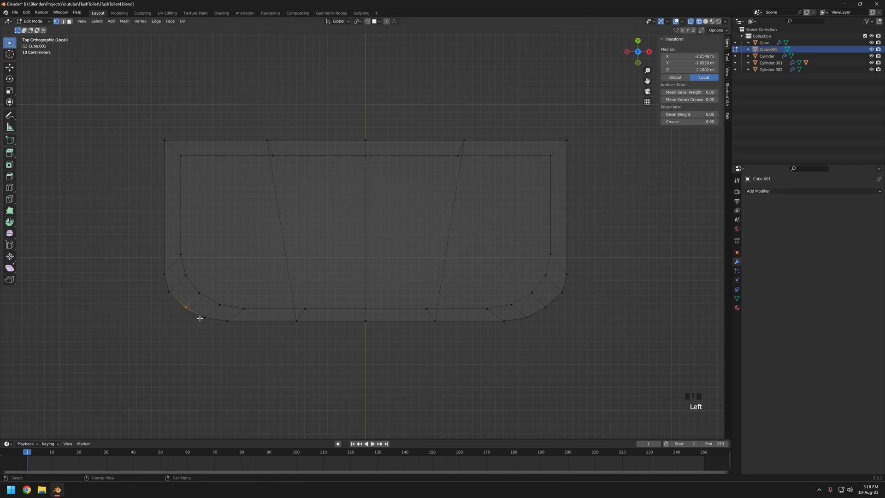
{"action": "left_click", "coordinate": [585, 324]}
Leave mesh editing and add a Bevel modifier to the tank with an amount of 0.023 m and 3 segments
{"action": "key", "text": "alt+z"}
{"action": "key", "text": "Tab"}
{"action": "middle_click_drag", "start_coordinate": [460, 323], "coordinate": [385, 269]}
{"action": "left_click", "coordinate": [387, 241]}
{"action": "left_click", "coordinate": [770, 192]}
{"action": "left_click", "coordinate": [745, 220]}
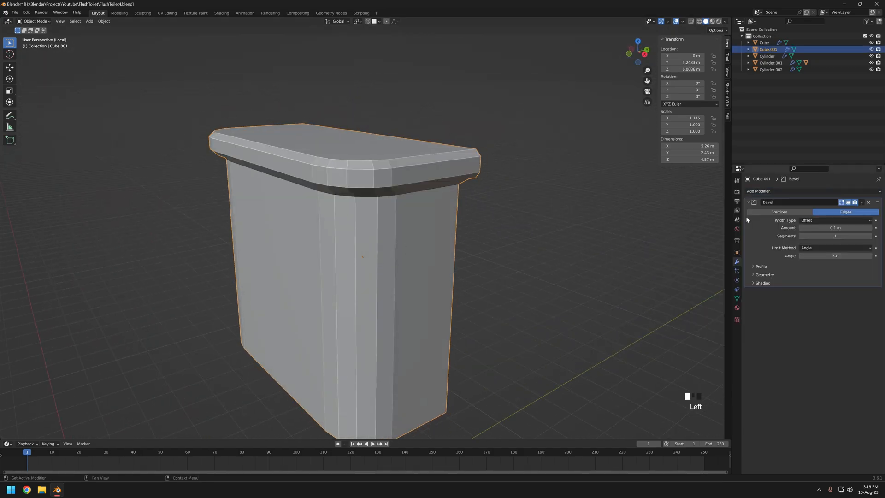
Apply smooth shading to the tank
{"action": "middle_click_drag", "start_coordinate": [714, 244], "coordinate": [438, 247]}
{"action": "scroll", "coordinate": [438, 247], "scroll_direction": "down", "scroll_amount": 1}
{"action": "right_click", "coordinate": [369, 265]}
{"action": "left_click", "coordinate": [369, 271]}
{"action": "mouse_move", "coordinate": [369, 270]}
{"action": "middle_mouse_down"}
{"action": "mouse_move", "coordinate": [386, 252]}
{"action": "mouse_move", "coordinate": [358, 266]}
{"action": "middle_mouse_up"}
Add supporting edge loops close to the top and bottom of the tank body
{"action": "key", "text": "Tab"}
{"action": "key", "text": "ctrl+r"}
{"action": "left_click", "coordinate": [358, 267]}
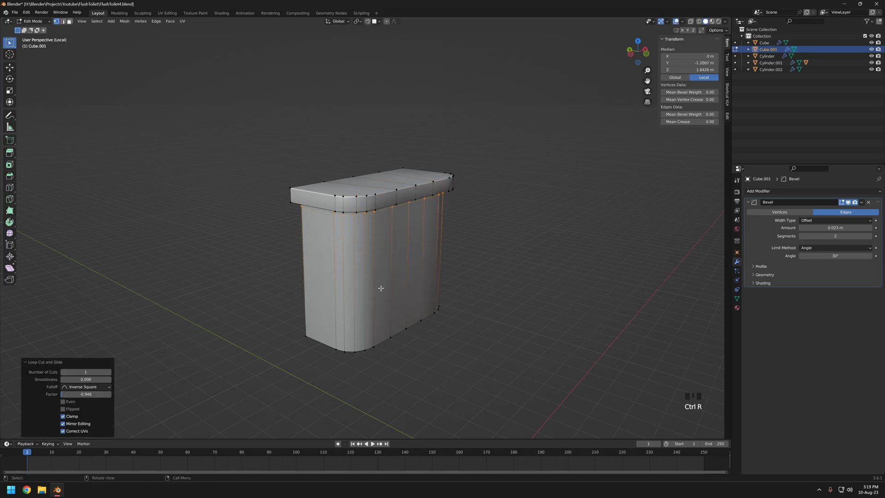
{"action": "left_click", "coordinate": [249, 363]}
{"action": "key", "text": "Tab"}
Enable Auto Smooth on the tank's normals with an angle of 70°
{"action": "middle_click_drag", "start_coordinate": [250, 363], "coordinate": [353, 237]}
{"action": "left_click", "coordinate": [737, 299]}
{"action": "scroll", "coordinate": [353, 238], "scroll_direction": "up", "scroll_amount": 2}
{"action": "key", "text": "Return"}
{"action": "scroll", "coordinate": [599, 285], "scroll_direction": "down", "scroll_amount": 3}
{"action": "double_click", "coordinate": [835, 337]}
{"action": "type", "text": "70"}
{"action": "key", "text": "Return"}
Leave the tank's isolated view and select the rear vertices of its body and lid in a side wireframe view
{"action": "middle_click_drag", "start_coordinate": [385, 295], "coordinate": [420, 263]}
{"action": "left_click", "coordinate": [470, 259]}
{"action": "key", "text": "slash"}
{"action": "scroll", "coordinate": [419, 238], "scroll_direction": "down", "scroll_amount": 1}
{"action": "middle_click_drag", "start_coordinate": [373, 194], "coordinate": [265, 186]}
{"action": "left_click_drag", "start_coordinate": [399, 176], "coordinate": [572, 344]}
{"action": "scroll", "coordinate": [595, 341], "scroll_direction": "up", "scroll_amount": 6}
{"action": "middle_click_drag", "start_coordinate": [596, 342], "coordinate": [530, 264], "text": "shift"}
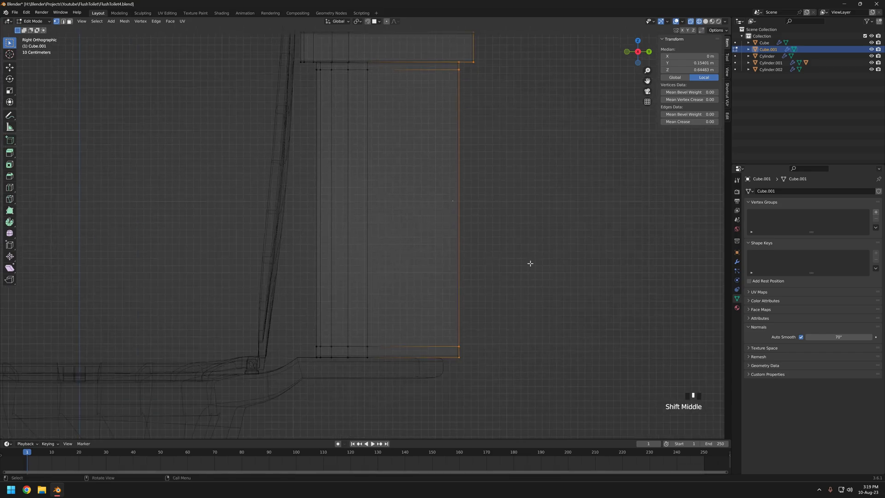
{"action": "scroll", "coordinate": [526, 266], "scroll_direction": "down", "scroll_amount": 5}
{"action": "key", "text": "shift+z"}
{"action": "key", "text": "Tab"}
Turn off Auto Smooth on the tank and apply smooth shading to it
{"action": "middle_click_drag", "start_coordinate": [452, 279], "coordinate": [396, 326]}
{"action": "scroll", "coordinate": [364, 261], "scroll_direction": "up", "scroll_amount": 5}
{"action": "left_click", "coordinate": [428, 319]}
{"action": "left_click", "coordinate": [389, 277]}
{"action": "middle_click_drag", "start_coordinate": [389, 278], "coordinate": [430, 264]}
{"action": "left_click", "coordinate": [801, 337]}
{"action": "left_click", "coordinate": [737, 262]}
{"action": "right_click", "coordinate": [417, 222]}
{"action": "left_click", "coordinate": [418, 223]}
Add a Subdivision Surface modifier to the tank after its Bevel modifier
{"action": "left_click", "coordinate": [779, 191]}
{"action": "left_click", "coordinate": [750, 313]}
{"action": "scroll", "coordinate": [336, 170], "scroll_direction": "up", "scroll_amount": 4}
{"action": "middle_click_drag", "start_coordinate": [336, 170], "coordinate": [350, 251]}
{"action": "left_click", "coordinate": [870, 236]}
{"action": "left_click", "coordinate": [814, 290]}
Isolate the tank and delete the extra vertical edges across its wide front in mesh editing
{"action": "key", "text": "KP_Divide"}
{"action": "middle_click_drag", "start_coordinate": [344, 212], "coordinate": [258, 221], "text": "shift"}
{"action": "scroll", "coordinate": [258, 221], "scroll_direction": "up", "scroll_amount": 5}
{"action": "middle_click_drag", "start_coordinate": [258, 221], "coordinate": [322, 230], "text": "shift"}
{"action": "middle_click_drag", "start_coordinate": [322, 231], "coordinate": [378, 231]}
{"action": "key", "text": "Tab"}
{"action": "middle_click_drag", "start_coordinate": [378, 230], "coordinate": [450, 240]}
{"action": "scroll", "coordinate": [396, 221], "scroll_direction": "down", "scroll_amount": 6}
{"action": "left_click", "coordinate": [459, 243]}
{"action": "scroll", "coordinate": [202, 142], "scroll_direction": "up", "scroll_amount": 6}
{"action": "middle_click_drag", "start_coordinate": [201, 143], "coordinate": [353, 258], "text": "shift"}
{"action": "scroll", "coordinate": [323, 177], "scroll_direction": "down", "scroll_amount": 5}
{"action": "key", "text": "Tab"}
{"action": "scroll", "coordinate": [142, 178], "scroll_direction": "down", "scroll_amount": 5}
{"action": "key", "text": "Tab"}
{"action": "key", "text": "x"}
{"action": "left_click", "coordinate": [346, 183]}
Cut a horizontal edge loop at the tank body's mid-height and a vertical one through its centre
{"action": "key", "text": "ctrl+r"}
{"action": "left_click", "coordinate": [355, 231]}
{"action": "right_click", "coordinate": [356, 231]}
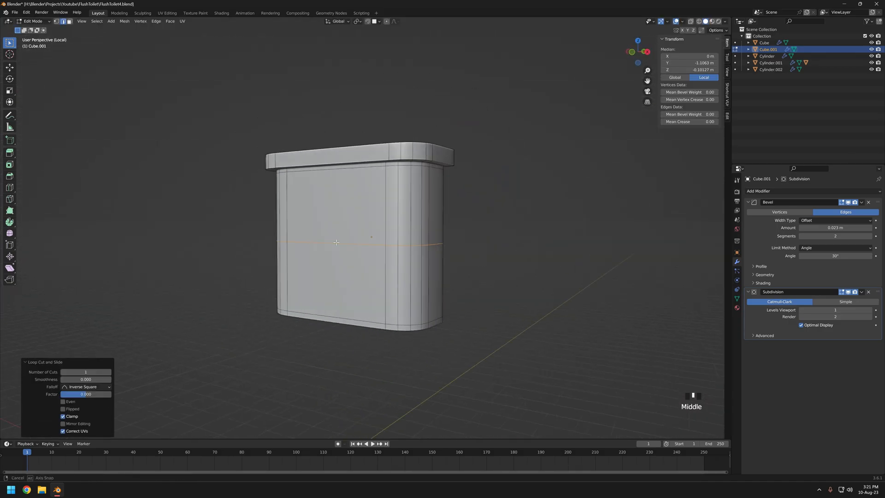
{"action": "key", "text": "ctrl+r"}
{"action": "left_click", "coordinate": [353, 258]}
Connect pairs of vertices across the tank's faces with new edges
{"action": "key", "text": "grave"}
{"action": "left_click", "coordinate": [375, 215]}
{"action": "left_click", "coordinate": [399, 218], "text": "shift"}
{"action": "key", "text": "j"}
{"action": "middle_click_drag", "start_coordinate": [398, 218], "coordinate": [391, 283]}
{"action": "key", "text": "j"}
Move the centre vertex of the tank's front face with proportional editing enabled
{"action": "key", "text": "Tab"}
{"action": "key", "text": "Tab"}
{"action": "left_click", "coordinate": [346, 258]}
{"action": "key", "text": "o"}
{"action": "middle_click_drag", "start_coordinate": [347, 258], "coordinate": [509, 224]}
{"action": "left_click", "coordinate": [447, 239]}
Show the whole toilet again and make the tank lid thinner by lowering its top vertices along Z
{"action": "key", "text": "Tab"}
{"action": "key", "text": "KP_Divide"}
{"action": "scroll", "coordinate": [425, 304], "scroll_direction": "down", "scroll_amount": 2}
{"action": "mouse_move", "coordinate": [425, 304]}
{"action": "middle_mouse_down"}
{"action": "mouse_move", "coordinate": [465, 258]}
{"action": "mouse_move", "coordinate": [414, 230]}
{"action": "middle_mouse_up"}
{"action": "scroll", "coordinate": [415, 225], "scroll_direction": "up", "scroll_amount": 2}
{"action": "key", "text": "Tab"}
{"action": "key", "text": "z"}
{"action": "key", "text": "1"}
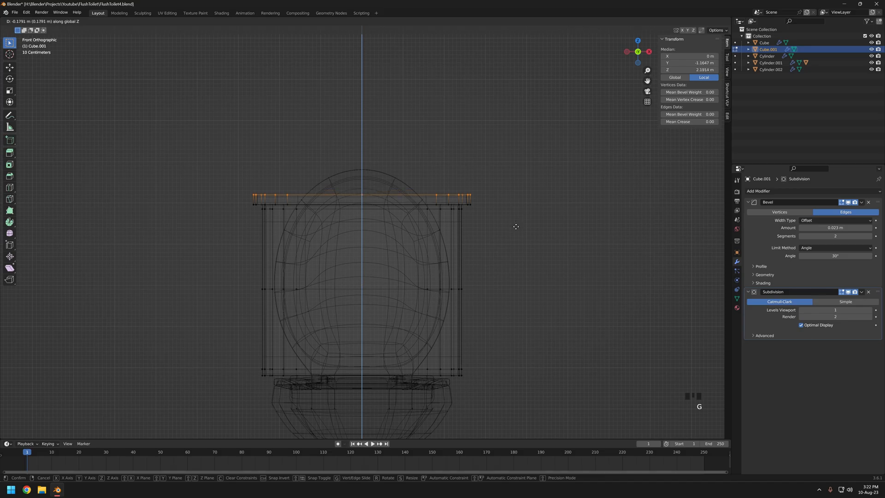
{"action": "left_click", "coordinate": [516, 200]}
{"action": "key", "text": "Tab"}
{"action": "key", "text": "shift+z"}
{"action": "scroll", "coordinate": [483, 231], "scroll_direction": "down", "scroll_amount": 2}
{"action": "mouse_move", "coordinate": [474, 240]}
{"action": "middle_mouse_down"}
{"action": "mouse_move", "coordinate": [369, 268]}
{"action": "mouse_move", "coordinate": [419, 247]}
{"action": "mouse_move", "coordinate": [306, 253]}
{"action": "mouse_move", "coordinate": [378, 289]}
{"action": "middle_mouse_up"}
Examine how the raised seat lid, the tank and the bowl's rear ledge fit together
{"action": "left_click", "coordinate": [678, 84]}
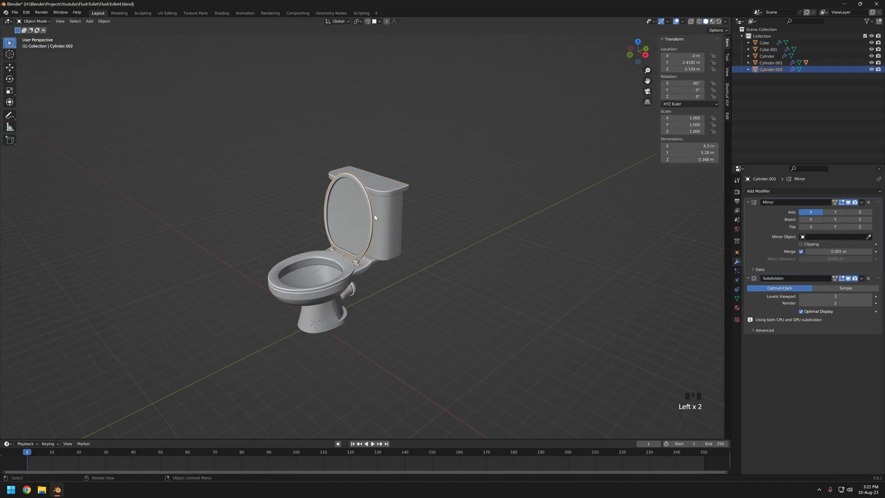
{"action": "middle_click_drag", "start_coordinate": [375, 217], "coordinate": [295, 210]}
{"action": "scroll", "coordinate": [295, 210], "scroll_direction": "up", "scroll_amount": 8}
{"action": "middle_click_drag", "start_coordinate": [295, 210], "coordinate": [396, 383], "text": "shift"}
{"action": "scroll", "coordinate": [425, 247], "scroll_direction": "down", "scroll_amount": 2}
{"action": "left_click", "coordinate": [490, 226]}
{"action": "left_click", "coordinate": [461, 224]}
{"action": "scroll", "coordinate": [498, 298], "scroll_direction": "down", "scroll_amount": 4}
{"action": "left_click", "coordinate": [543, 257]}
{"action": "scroll", "coordinate": [497, 405], "scroll_direction": "down", "scroll_amount": 11}
{"action": "scroll", "coordinate": [387, 368], "scroll_direction": "up", "scroll_amount": 8}
Move the rear end of the bowl's ledge -0.1144 m along Y to line up with the tank's back
{"action": "left_click", "coordinate": [390, 368]}
{"action": "key", "text": "KP_3"}
{"action": "scroll", "coordinate": [393, 368], "scroll_direction": "up", "scroll_amount": 6}
{"action": "key", "text": "Tab"}
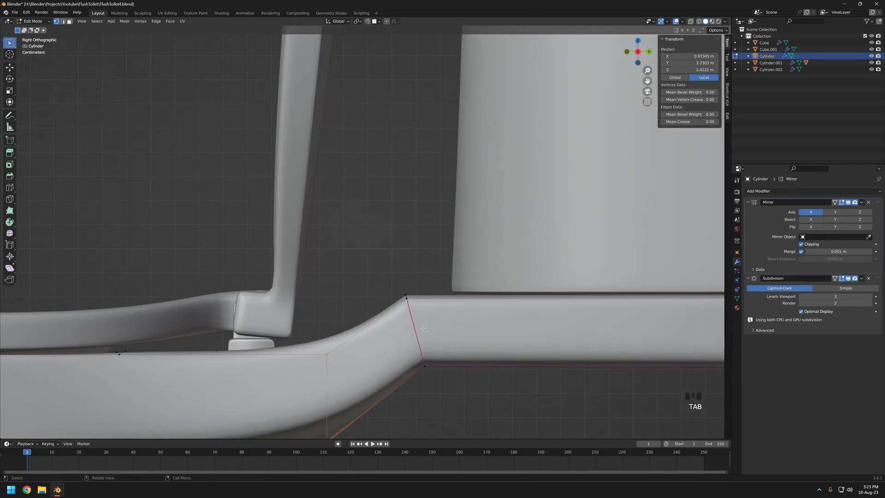
{"action": "left_click", "coordinate": [516, 387]}
{"action": "scroll", "coordinate": [569, 330], "scroll_direction": "down", "scroll_amount": 3}
{"action": "key", "text": "alt+z"}
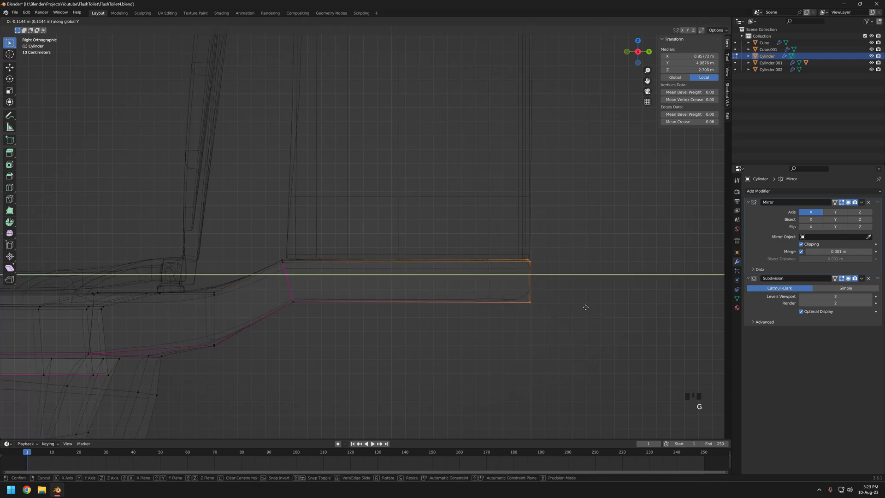
{"action": "left_click", "coordinate": [586, 307]}
{"action": "key", "text": "shift+z"}
{"action": "key", "text": "Tab"}
Select and adjust the edge loop on the bowl's rear ledge beneath the tank
{"action": "middle_click_drag", "start_coordinate": [386, 281], "coordinate": [419, 355]}
{"action": "scroll", "coordinate": [359, 297], "scroll_direction": "down", "scroll_amount": 5}
{"action": "scroll", "coordinate": [360, 295], "scroll_direction": "up", "scroll_amount": 5}
{"action": "key", "text": "Tab"}
{"action": "scroll", "coordinate": [424, 350], "scroll_direction": "up", "scroll_amount": 2}
{"action": "left_click", "coordinate": [431, 348], "text": "alt"}
{"action": "left_click", "coordinate": [424, 349]}
{"action": "middle_click_drag", "start_coordinate": [392, 295], "coordinate": [419, 315]}
{"action": "key", "text": "Tab"}
{"action": "scroll", "coordinate": [419, 313], "scroll_direction": "down", "scroll_amount": 4}
{"action": "mouse_move", "coordinate": [378, 278]}
{"action": "middle_mouse_down"}
{"action": "mouse_move", "coordinate": [418, 302]}
{"action": "mouse_move", "coordinate": [339, 250]}
{"action": "mouse_move", "coordinate": [373, 292]}
{"action": "middle_mouse_up"}
{"action": "left_click", "coordinate": [724, 22]}
{"action": "left_click", "coordinate": [686, 169]}
{"action": "left_click", "coordinate": [725, 22]}
{"action": "left_click", "coordinate": [686, 171]}
Rotate the raised seat lid down to close it over the seat
{"action": "middle_click_drag", "start_coordinate": [392, 231], "coordinate": [458, 258]}
{"action": "middle_click_drag", "start_coordinate": [459, 248], "coordinate": [475, 263], "text": "shift"}
{"action": "scroll", "coordinate": [470, 265], "scroll_direction": "down", "scroll_amount": 4}
{"action": "left_click", "coordinate": [369, 276]}
{"action": "middle_click_drag", "start_coordinate": [387, 280], "coordinate": [459, 260]}
{"action": "left_click", "coordinate": [488, 217]}
{"action": "middle_click_drag", "start_coordinate": [479, 228], "coordinate": [423, 260]}
{"action": "scroll", "coordinate": [422, 260], "scroll_direction": "down", "scroll_amount": 2}
{"action": "scroll", "coordinate": [410, 253], "scroll_direction": "up", "scroll_amount": 5}
Try to reshape the tank lid by moving a corner vertex with proportional editing, and undo the change
{"action": "left_click", "coordinate": [378, 239]}
{"action": "key", "text": "Tab"}
{"action": "middle_click_drag", "start_coordinate": [376, 237], "coordinate": [469, 231]}
{"action": "left_click", "coordinate": [512, 228]}
{"action": "key", "text": "1"}
{"action": "left_click", "coordinate": [264, 206]}
{"action": "mouse_move", "coordinate": [265, 203]}
{"action": "middle_mouse_down"}
{"action": "mouse_move", "coordinate": [291, 192]}
{"action": "mouse_move", "coordinate": [281, 199]}
{"action": "middle_mouse_up"}
{"action": "left_click", "coordinate": [293, 193]}
{"action": "key", "text": "ctrl+z"}
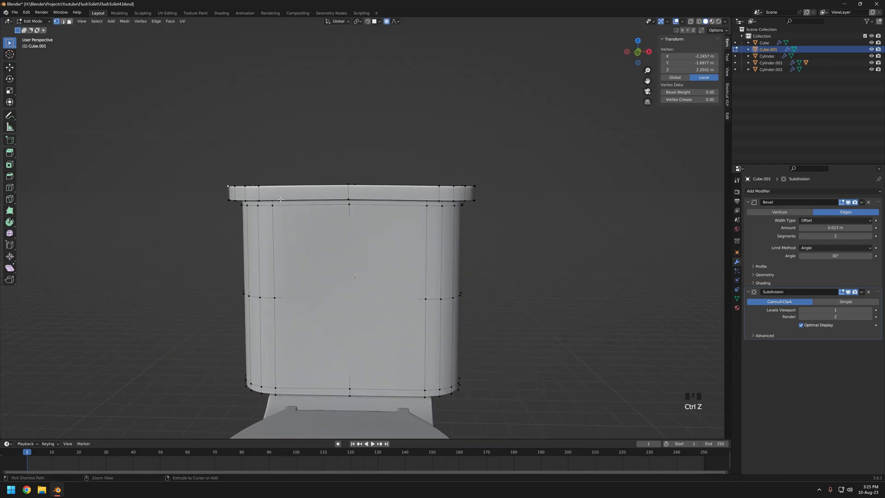
{"action": "left_click", "coordinate": [298, 172]}
{"action": "scroll", "coordinate": [298, 173], "scroll_direction": "down", "scroll_amount": 5}
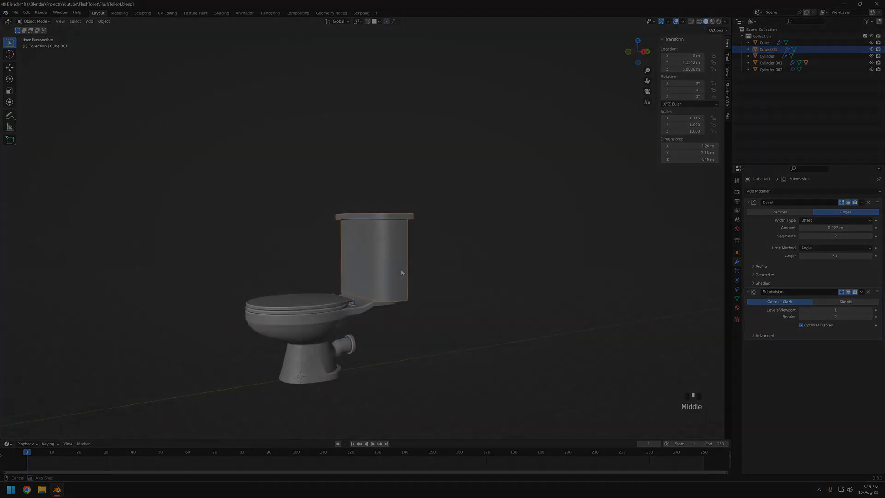
Add a 16-vertex cylinder with a 1 m radius and 2 m depth and raise it along Z above the seat
{"action": "key", "text": "shift+a"}
{"action": "left_click", "coordinate": [535, 304]}
{"action": "scroll", "coordinate": [479, 257], "scroll_direction": "down", "scroll_amount": 5}
{"action": "key", "text": "g"}
{"action": "key", "text": "z"}
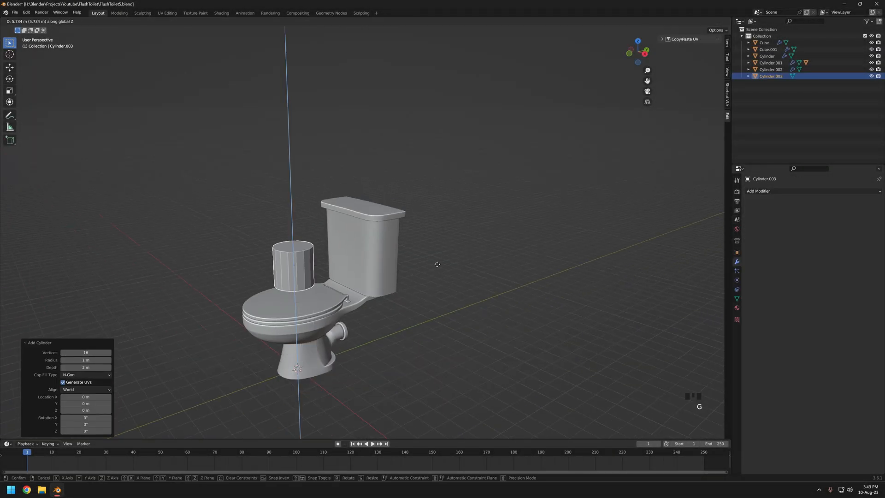
{"action": "left_click", "coordinate": [480, 256]}
Rotate the new cylinder by -90° around the X axis
{"action": "key", "text": "r"}
{"action": "middle_click_drag", "start_coordinate": [336, 229], "coordinate": [449, 239]}
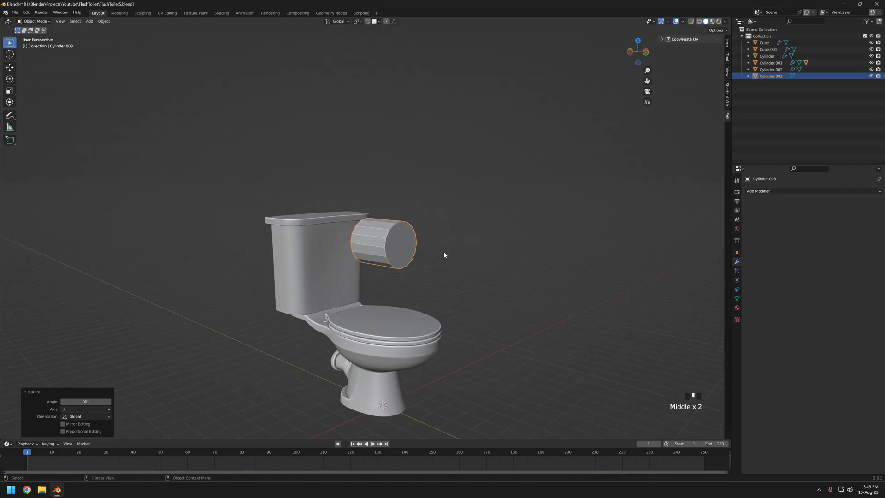
Move the vertices at the cylinder's front end along Y to adjust its depth
{"action": "key", "text": "Tab"}
{"action": "scroll", "coordinate": [463, 238], "scroll_direction": "up", "scroll_amount": 4}
{"action": "left_click", "coordinate": [437, 197]}
{"action": "middle_click_drag", "start_coordinate": [530, 265], "coordinate": [508, 271]}
{"action": "key", "text": "1"}
{"action": "key", "text": "shift+z"}
{"action": "left_click_drag", "start_coordinate": [405, 182], "coordinate": [482, 304]}
{"action": "middle_click_drag", "start_coordinate": [519, 306], "coordinate": [450, 298], "text": "shift"}
{"action": "key", "text": "g"}
{"action": "key", "text": "y"}
{"action": "left_click", "coordinate": [538, 286]}
{"action": "mouse_move", "coordinate": [525, 276]}
{"action": "middle_mouse_down"}
{"action": "mouse_move", "coordinate": [411, 249]}
{"action": "mouse_move", "coordinate": [465, 256]}
{"action": "mouse_move", "coordinate": [415, 285]}
{"action": "mouse_move", "coordinate": [462, 289]}
{"action": "mouse_move", "coordinate": [488, 331]}
{"action": "middle_mouse_up"}
Delete the cylinder's front end cap and extrude the open rim into a narrower, tapered ring
{"action": "left_click", "coordinate": [405, 240]}
{"action": "key", "text": "shift+z"}
{"action": "key", "text": "x"}
{"action": "left_click", "coordinate": [401, 249]}
{"action": "left_click", "coordinate": [403, 265], "text": "alt"}
{"action": "key", "text": "e"}
{"action": "left_click", "coordinate": [495, 267]}
{"action": "key", "text": "grave"}
{"action": "left_click", "coordinate": [424, 306]}
{"action": "left_click", "coordinate": [470, 298]}
Fill the front opening with a face, inset it and grid-fill its centre
{"action": "key", "text": "f"}
{"action": "key", "text": "i"}
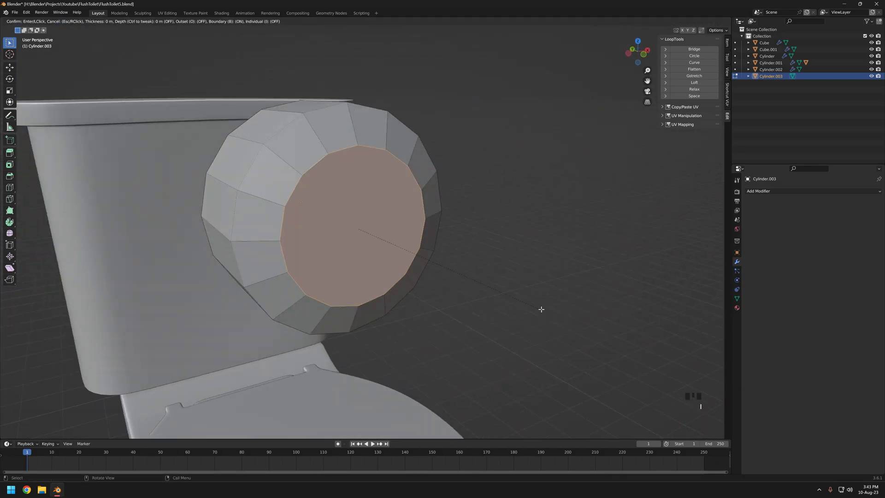
{"action": "key", "text": "ctrl+f"}
{"action": "left_click", "coordinate": [517, 242]}
{"action": "middle_click_drag", "start_coordinate": [517, 241], "coordinate": [479, 258]}
{"action": "left_click", "coordinate": [109, 423]}
Scale the knob's rear edge loop outward and extrude it into a wider flange
{"action": "middle_click_drag", "start_coordinate": [406, 249], "coordinate": [436, 274]}
{"action": "key", "text": "3"}
{"action": "left_click", "coordinate": [437, 224]}
{"action": "middle_click_drag", "start_coordinate": [454, 244], "coordinate": [405, 277]}
{"action": "key", "text": "2"}
{"action": "left_click", "coordinate": [443, 258], "text": "alt"}
{"action": "middle_click_drag", "start_coordinate": [449, 256], "coordinate": [499, 251]}
{"action": "key", "text": "s"}
{"action": "left_click", "coordinate": [511, 240]}
{"action": "key", "text": "e"}
{"action": "left_click", "coordinate": [512, 253]}
Try to inset a group of side faces on the knob and extrude them outward, and undo the changes
{"action": "middle_click_drag", "start_coordinate": [415, 261], "coordinate": [480, 251]}
{"action": "key", "text": "KP_3"}
{"action": "key", "text": "3"}
{"action": "left_click", "coordinate": [463, 231]}
{"action": "left_click", "coordinate": [461, 269], "text": "shift"}
{"action": "key", "text": "i"}
{"action": "left_click", "coordinate": [574, 224]}
{"action": "middle_click_drag", "start_coordinate": [574, 224], "coordinate": [506, 252]}
{"action": "key", "text": "e"}
{"action": "left_click", "coordinate": [622, 279]}
{"action": "scroll", "coordinate": [553, 258], "scroll_direction": "down", "scroll_amount": 3}
{"action": "scroll", "coordinate": [507, 253], "scroll_direction": "up", "scroll_amount": 2}
{"action": "key", "text": "KP_3"}
{"action": "scroll", "coordinate": [419, 247], "scroll_direction": "up", "scroll_amount": 1}
{"action": "key", "text": "ctrl+z"}
{"action": "key", "text": "ctrl+z"}
{"action": "key", "text": "ctrl+z"}
{"action": "key", "text": "ctrl+z"}
{"action": "key", "text": "ctrl+z"}
{"action": "key", "text": "ctrl+z"}
Inset four neighbouring side faces of the knob by about 0.054 m and extrude them outward as a handle
{"action": "middle_click_drag", "start_coordinate": [413, 247], "coordinate": [423, 248]}
{"action": "key", "text": "KP_3"}
{"action": "scroll", "coordinate": [411, 244], "scroll_direction": "up", "scroll_amount": 3}
{"action": "left_click_drag", "start_coordinate": [380, 192], "coordinate": [355, 279]}
{"action": "middle_click_drag", "start_coordinate": [358, 273], "coordinate": [375, 289]}
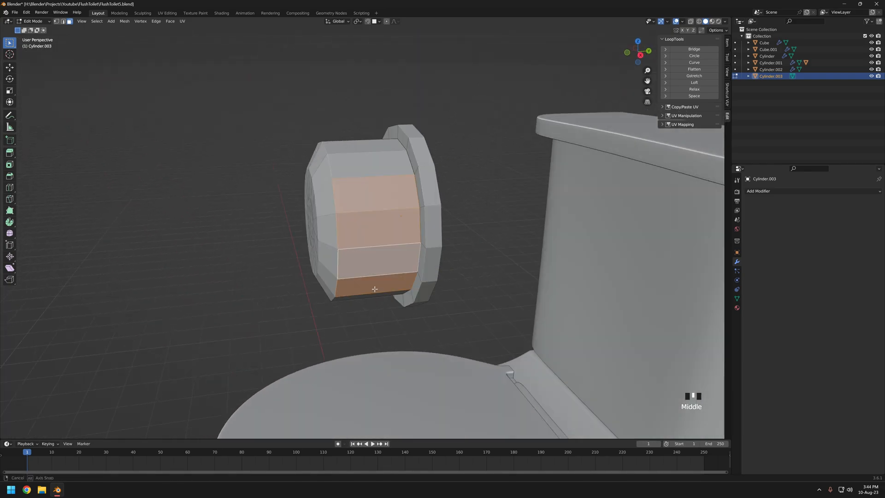
{"action": "left_click", "coordinate": [544, 258]}
{"action": "middle_click_drag", "start_coordinate": [544, 258], "coordinate": [516, 260]}
{"action": "key", "text": "e"}
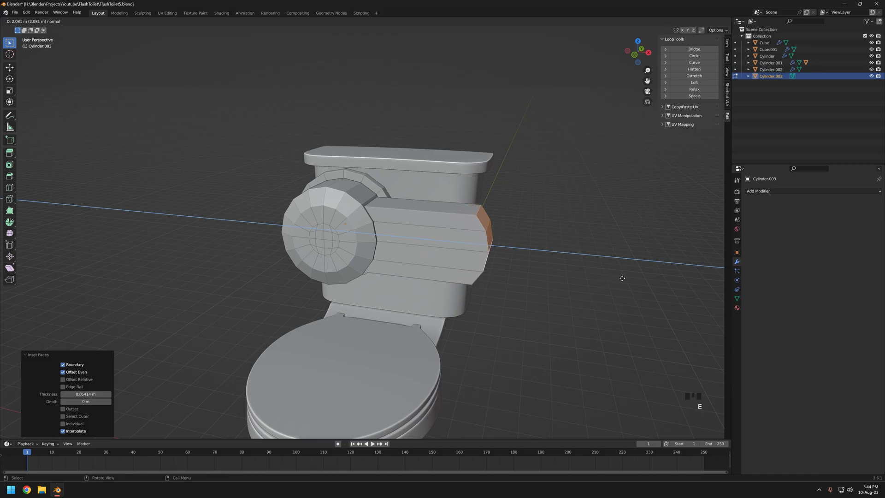
Flatten the handle's end with a scale of 0 along X and make it narrower along Z
{"action": "middle_click_drag", "start_coordinate": [616, 274], "coordinate": [624, 257]}
{"action": "key", "text": "s"}
{"action": "key", "text": "z"}
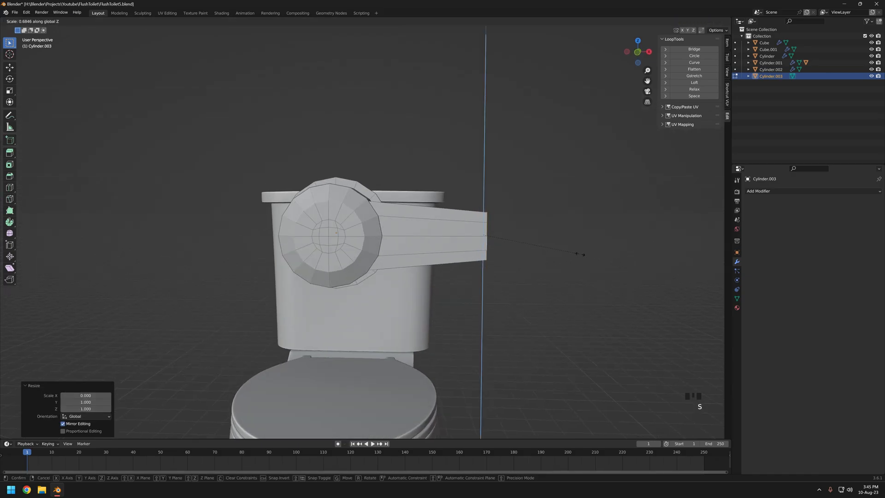
{"action": "left_click", "coordinate": [549, 255]}
{"action": "middle_click_drag", "start_coordinate": [548, 254], "coordinate": [496, 259]}
{"action": "key", "text": "s"}
{"action": "key", "text": "z"}
{"action": "left_click", "coordinate": [443, 253]}
Move the handle's end closer to the knob along X and extrude a raised second section from it
{"action": "key", "text": "g"}
{"action": "key", "text": "x"}
{"action": "left_click", "coordinate": [503, 257]}
{"action": "key", "text": "e"}
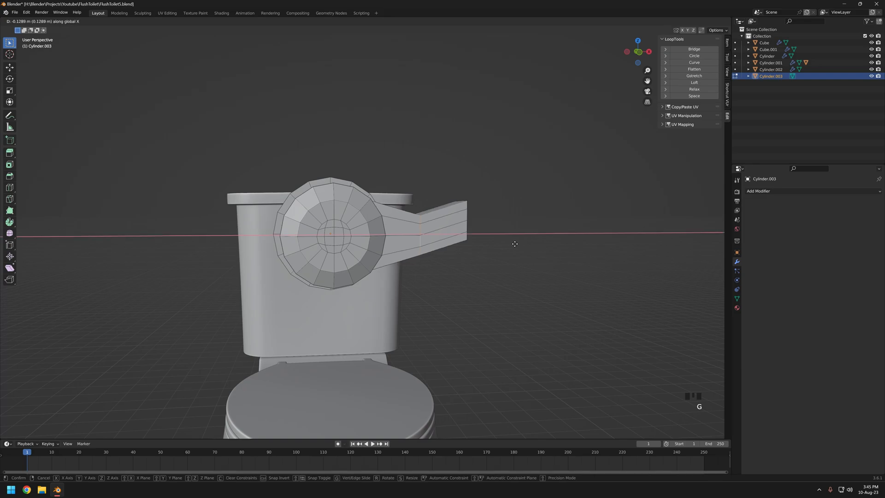
{"action": "left_click", "coordinate": [516, 243]}
Adjust the handle's bend along X in front view and extrude its end outward to lengthen the handle
{"action": "key", "text": "3"}
{"action": "middle_click_drag", "start_coordinate": [430, 247], "coordinate": [456, 247]}
{"action": "key", "text": "2"}
{"action": "left_click", "coordinate": [416, 250], "text": "alt"}
{"action": "key", "text": "KP_3"}
{"action": "key", "text": "KP_1"}
{"action": "scroll", "coordinate": [455, 246], "scroll_direction": "up", "scroll_amount": 3}
{"action": "key", "text": "g"}
{"action": "key", "text": "x"}
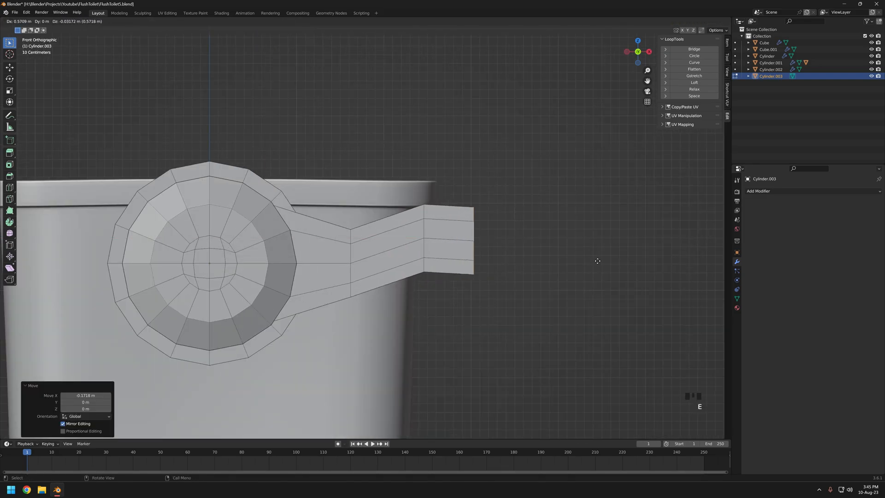
{"action": "scroll", "coordinate": [488, 264], "scroll_direction": "up", "scroll_amount": 2}
{"action": "key", "text": "ctrl+f"}
{"action": "middle_click_drag", "start_coordinate": [454, 264], "coordinate": [405, 252]}
{"action": "left_click", "coordinate": [488, 265]}
Move the rear flange back along Y by about 0.123 m and reposition the knob's front face vertices
{"action": "scroll", "coordinate": [473, 275], "scroll_direction": "up", "scroll_amount": 4}
{"action": "key", "text": "KP_3"}
{"action": "key", "text": "shift+z"}
{"action": "key", "text": "1"}
{"action": "scroll", "coordinate": [403, 251], "scroll_direction": "down", "scroll_amount": 3}
{"action": "left_click_drag", "start_coordinate": [436, 330], "coordinate": [392, 118]}
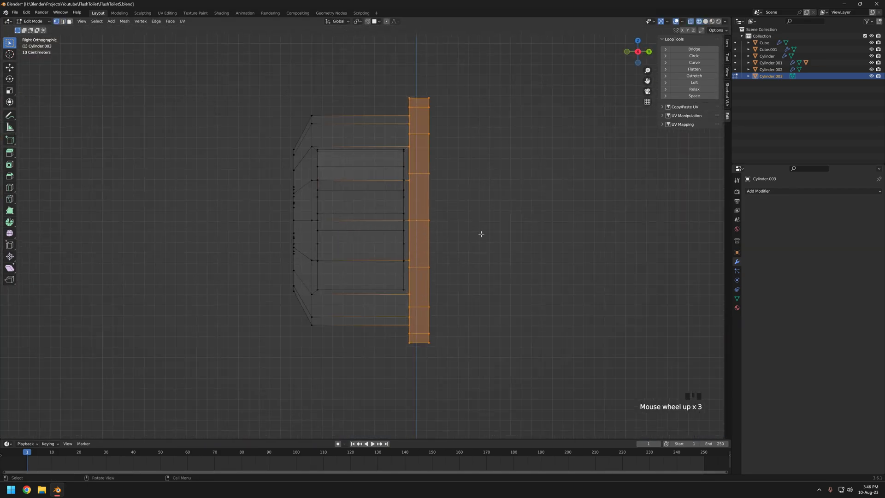
{"action": "left_click", "coordinate": [439, 264]}
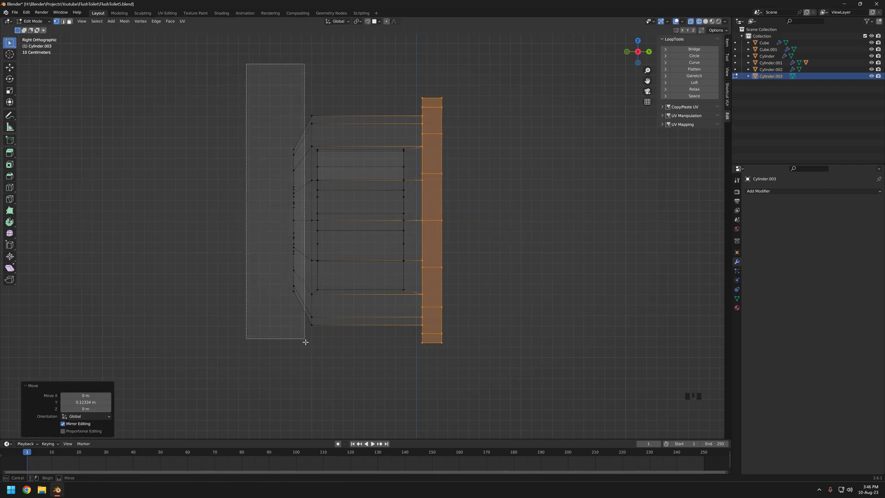
{"action": "left_click", "coordinate": [499, 237]}
{"action": "key", "text": "shift+z"}
{"action": "scroll", "coordinate": [452, 275], "scroll_direction": "down", "scroll_amount": 4}
Shade the flush handle object smooth
{"action": "key", "text": "Tab"}
{"action": "middle_click_drag", "start_coordinate": [452, 275], "coordinate": [272, 213]}
{"action": "right_click", "coordinate": [330, 230]}
{"action": "left_click", "coordinate": [320, 211]}
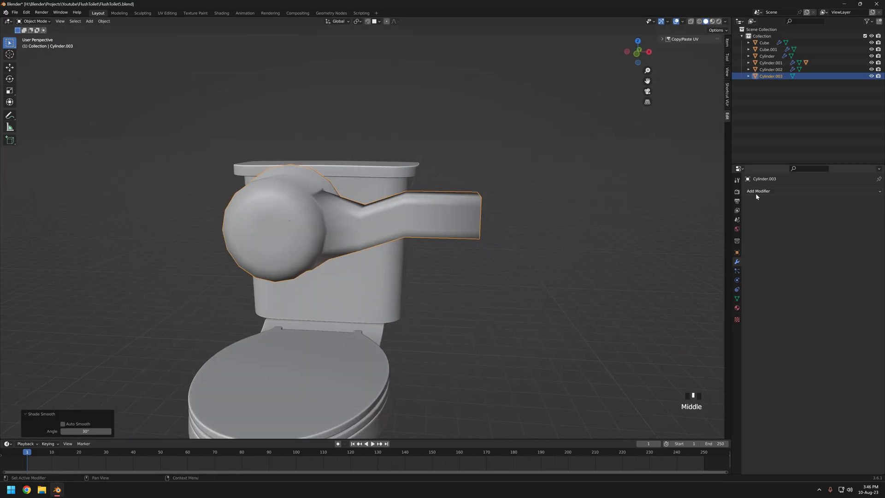
{"action": "left_click", "coordinate": [756, 192]}
{"action": "left_click", "coordinate": [756, 215]}
{"action": "middle_click_drag", "start_coordinate": [410, 231], "coordinate": [391, 217]}
{"action": "left_click", "coordinate": [869, 203]}
Add a Subdivision modifier to the flush handle with 2 viewport levels
{"action": "left_click", "coordinate": [765, 191]}
{"action": "left_click", "coordinate": [756, 313]}
{"action": "middle_click_drag", "start_coordinate": [443, 230], "coordinate": [415, 247]}
{"action": "left_click", "coordinate": [869, 220]}
{"action": "middle_click_drag", "start_coordinate": [369, 217], "coordinate": [332, 207]}
Select the edge loop where the handle joins the knob and set its mean crease to 0.99
{"action": "scroll", "coordinate": [332, 258], "scroll_direction": "up", "scroll_amount": 5}
{"action": "key", "text": "Tab"}
{"action": "middle_click_drag", "start_coordinate": [332, 261], "coordinate": [277, 267]}
{"action": "key", "text": "ctrl+r"}
{"action": "left_click", "coordinate": [259, 257]}
{"action": "key", "text": "shift+z"}
{"action": "left_click", "coordinate": [237, 278], "text": "alt"}
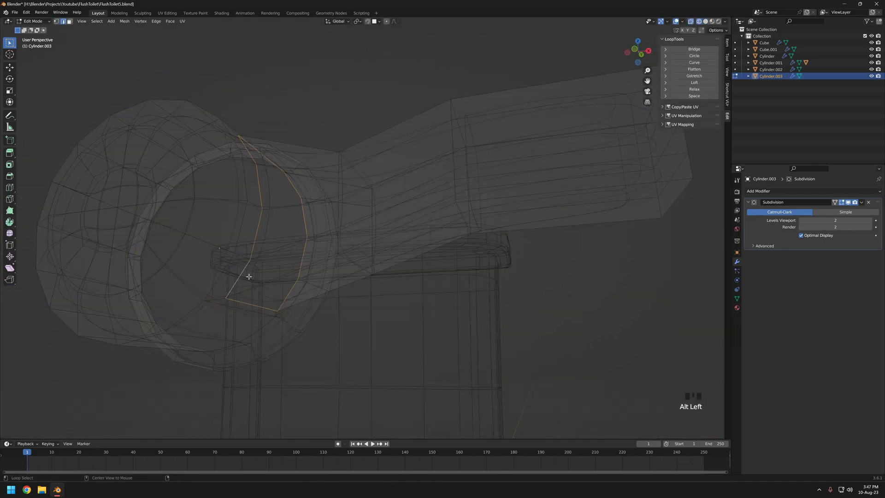
{"action": "key", "text": "shift+z"}
{"action": "middle_click_drag", "start_coordinate": [378, 249], "coordinate": [416, 273]}
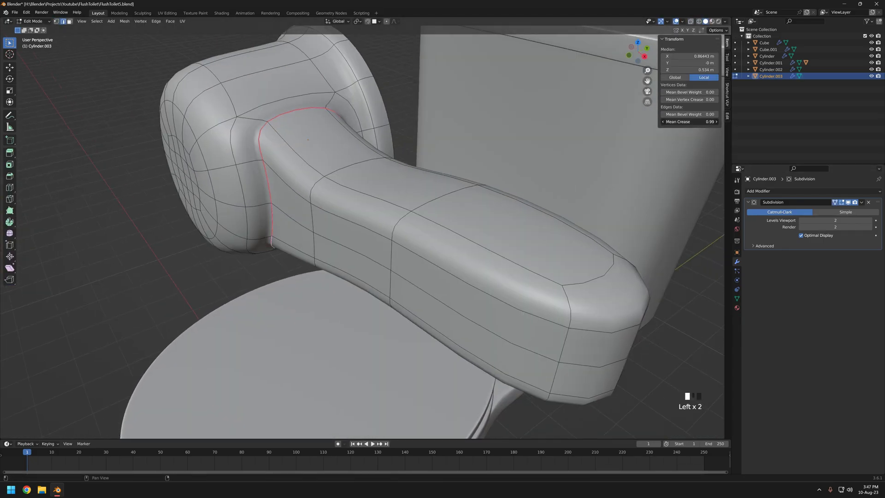
Add an edge loop around the handle close to its creased base
{"action": "key", "text": "ctrl+r"}
{"action": "middle_click_drag", "start_coordinate": [304, 198], "coordinate": [454, 221]}
{"action": "left_click", "coordinate": [300, 212]}
{"action": "scroll", "coordinate": [364, 202], "scroll_direction": "down", "scroll_amount": 3}
Crease the edge loops around the knob's front face and set the flange's inner loop crease to 0.76
{"action": "left_click", "coordinate": [835, 201]}
{"action": "middle_click_drag", "start_coordinate": [383, 221], "coordinate": [350, 219]}
{"action": "left_click", "coordinate": [401, 211], "text": "alt"}
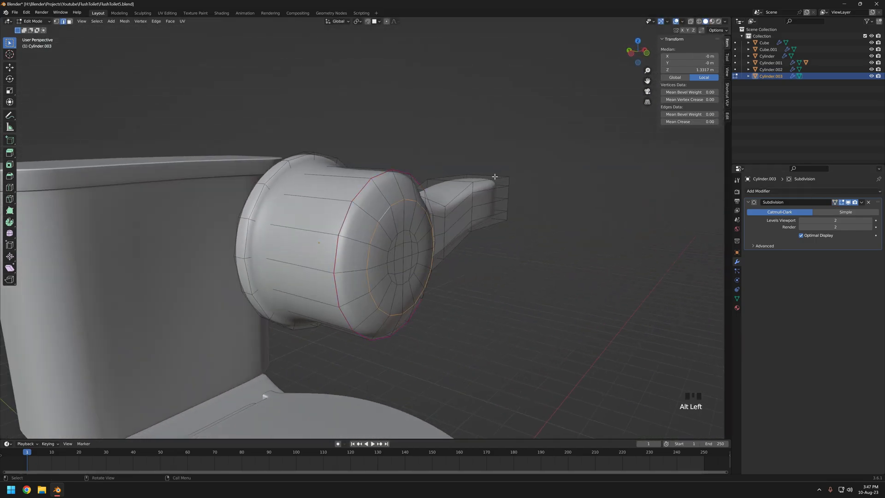
{"action": "middle_click_drag", "start_coordinate": [434, 216], "coordinate": [462, 219]}
{"action": "scroll", "coordinate": [463, 219], "scroll_direction": "up", "scroll_amount": 3}
{"action": "left_click", "coordinate": [835, 202]}
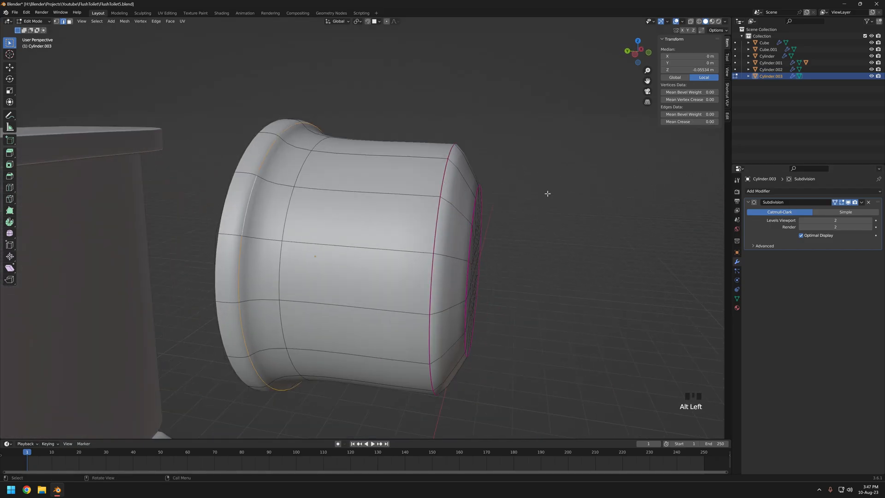
{"action": "left_click_drag", "start_coordinate": [689, 122], "coordinate": [702, 122]}
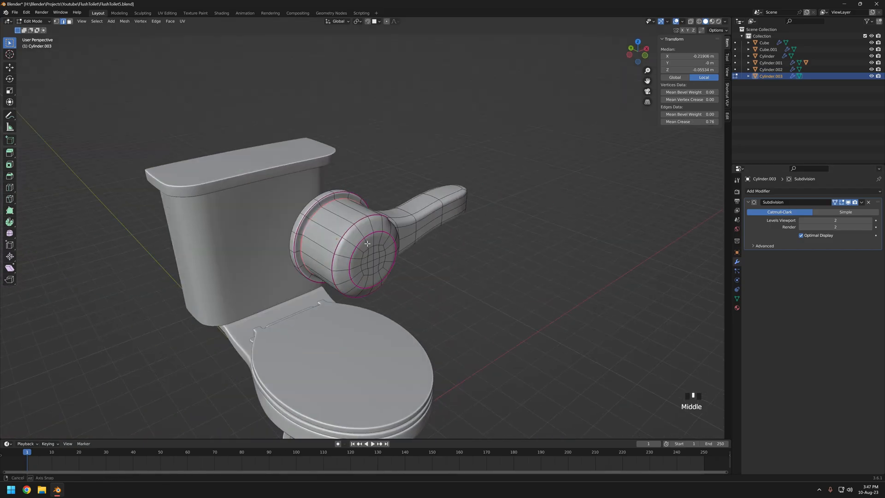
Add another edge loop at the flange to the selection and increase its crease
{"action": "key", "text": "Tab"}
{"action": "middle_click_drag", "start_coordinate": [417, 272], "coordinate": [437, 233]}
{"action": "key", "text": "Tab"}
{"action": "left_click", "coordinate": [321, 278], "text": "alt+shift"}
{"action": "middle_click_drag", "start_coordinate": [332, 276], "coordinate": [413, 251]}
{"action": "left_click_drag", "start_coordinate": [690, 121], "coordinate": [699, 122]}
{"action": "middle_click_drag", "start_coordinate": [466, 240], "coordinate": [369, 180]}
{"action": "scroll", "coordinate": [387, 231], "scroll_direction": "up", "scroll_amount": 2}
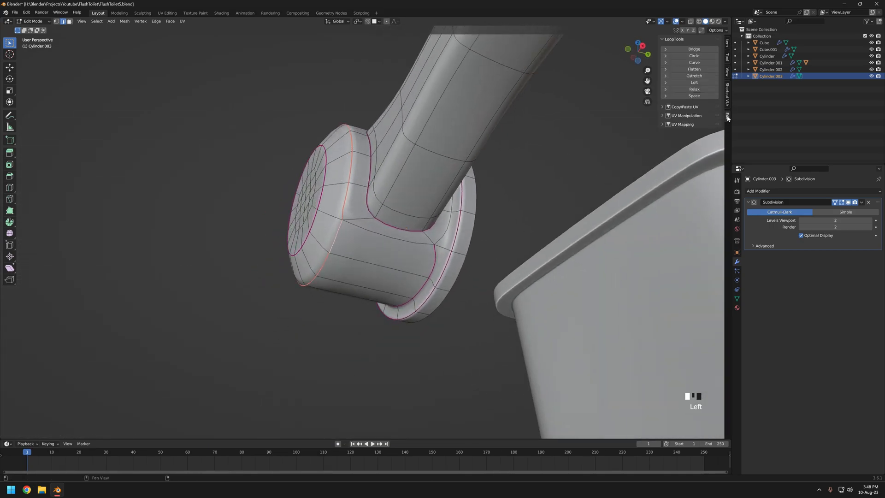
Increase the crease of the edges around the handle's base beside the flange
{"action": "middle_click_drag", "start_coordinate": [385, 149], "coordinate": [383, 199]}
{"action": "scroll", "coordinate": [410, 200], "scroll_direction": "down", "scroll_amount": 3}
{"action": "key", "text": "Tab"}
{"action": "key", "text": "Tab"}
{"action": "scroll", "coordinate": [389, 239], "scroll_direction": "up", "scroll_amount": 3}
{"action": "left_click", "coordinate": [429, 184], "text": "alt+shift"}
{"action": "middle_click_drag", "start_coordinate": [429, 221], "coordinate": [438, 92]}
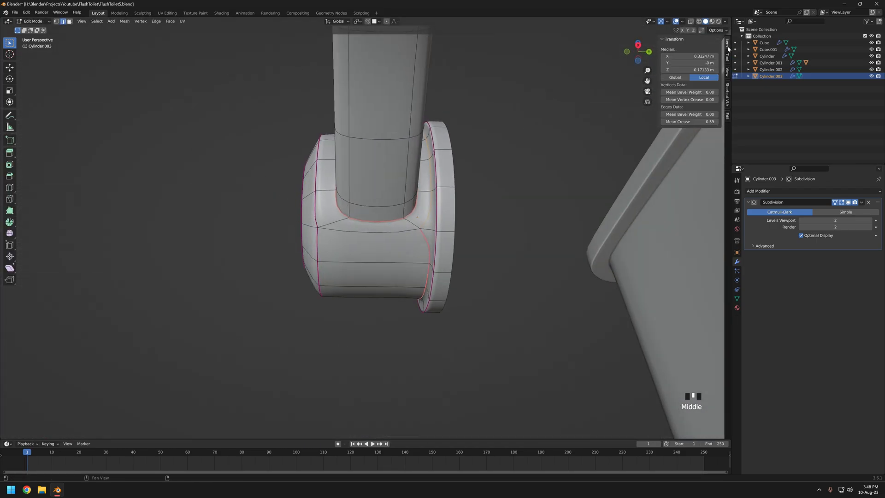
{"action": "middle_click_drag", "start_coordinate": [417, 216], "coordinate": [391, 216]}
{"action": "left_click", "coordinate": [392, 217], "text": "alt"}
{"action": "left_click_drag", "start_coordinate": [689, 121], "coordinate": [705, 122]}
{"action": "middle_click_drag", "start_coordinate": [378, 194], "coordinate": [394, 224]}
{"action": "scroll", "coordinate": [480, 205], "scroll_direction": "down", "scroll_amount": 3}
{"action": "key", "text": "Tab"}
{"action": "key", "text": "Tab"}
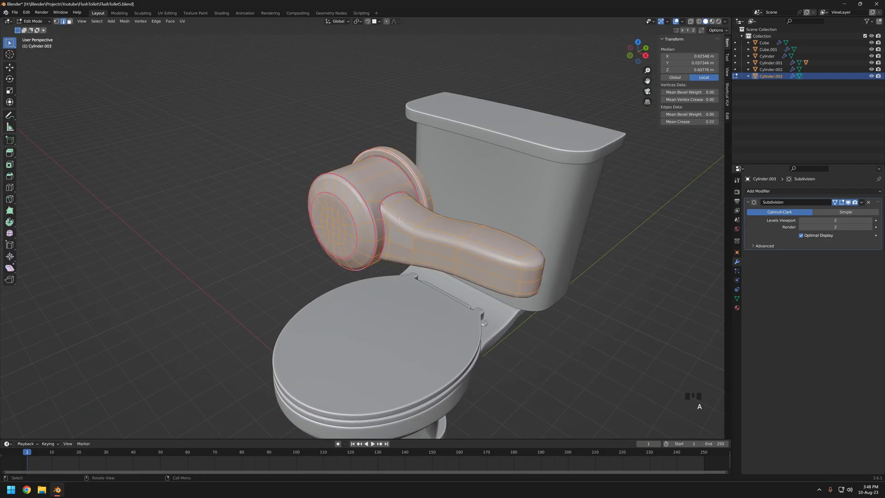
Add a Bevel modifier above the handle's Subdivision modifier and set it to 0.003 m with 2 segments
{"action": "left_click", "coordinate": [774, 191]}
{"action": "left_click", "coordinate": [741, 217]}
{"action": "left_click_drag", "start_coordinate": [878, 255], "coordinate": [876, 201]}
{"action": "key", "text": "Tab"}
{"action": "middle_click_drag", "start_coordinate": [438, 244], "coordinate": [433, 215]}
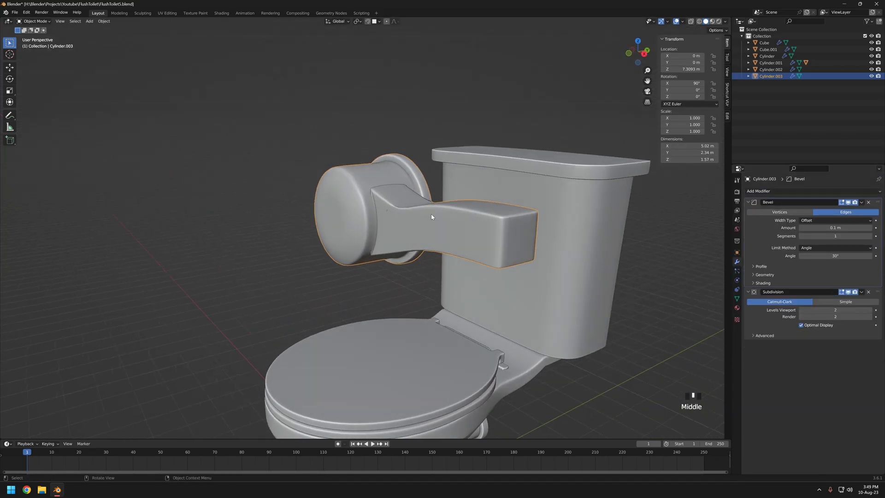
{"action": "scroll", "coordinate": [433, 215], "scroll_direction": "up", "scroll_amount": 3}
{"action": "left_click_drag", "start_coordinate": [835, 227], "coordinate": [812, 228], "text": "shift"}
{"action": "middle_click_drag", "start_coordinate": [527, 226], "coordinate": [410, 213]}
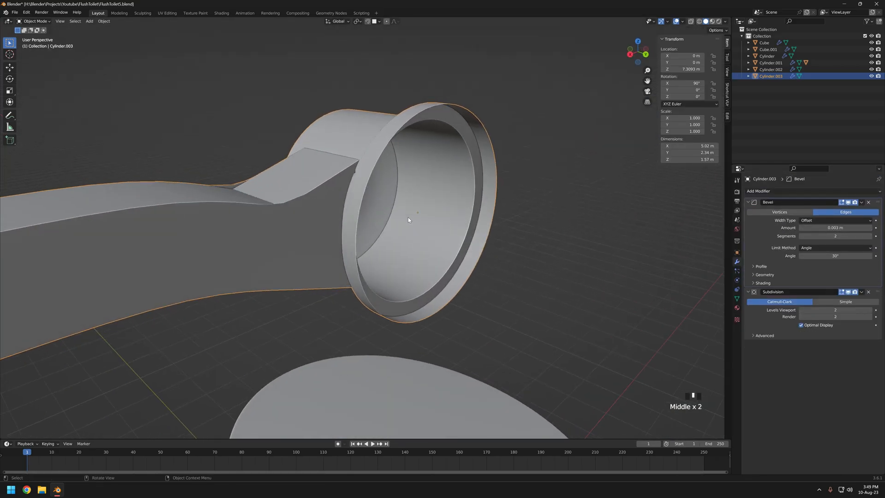
Inspect the vertices and edges where the handle joins the knob and flange, using the wireframe display
{"action": "key", "text": "Tab"}
{"action": "scroll", "coordinate": [471, 239], "scroll_direction": "up", "scroll_amount": 4}
{"action": "middle_click_drag", "start_coordinate": [472, 240], "coordinate": [399, 201]}
{"action": "scroll", "coordinate": [598, 241], "scroll_direction": "down", "scroll_amount": 6}
{"action": "left_click", "coordinate": [598, 241]}
{"action": "scroll", "coordinate": [391, 209], "scroll_direction": "up", "scroll_amount": 3}
{"action": "key", "text": "2"}
{"action": "key", "text": "1"}
{"action": "left_click", "coordinate": [386, 206]}
{"action": "key", "text": "z"}
{"action": "left_click_drag", "start_coordinate": [344, 166], "coordinate": [381, 210]}
{"action": "key", "text": "z"}
{"action": "left_click", "coordinate": [447, 195]}
{"action": "scroll", "coordinate": [447, 195], "scroll_direction": "down", "scroll_amount": 4}
{"action": "middle_click_drag", "start_coordinate": [447, 195], "coordinate": [368, 249]}
Set the Bevel modifier to an amount of 0.001 m with 1 segment
{"action": "key", "text": "Tab"}
{"action": "scroll", "coordinate": [368, 249], "scroll_direction": "up", "scroll_amount": 2}
{"action": "left_click_drag", "start_coordinate": [835, 228], "coordinate": [852, 236], "text": "shift"}
{"action": "scroll", "coordinate": [475, 229], "scroll_direction": "up", "scroll_amount": 1}
{"action": "mouse_move", "coordinate": [475, 229]}
{"action": "middle_mouse_down"}
{"action": "mouse_move", "coordinate": [417, 208]}
{"action": "mouse_move", "coordinate": [498, 180]}
{"action": "mouse_move", "coordinate": [507, 209]}
{"action": "mouse_move", "coordinate": [466, 230]}
{"action": "middle_mouse_up"}
Dissolve the extra edges around the handle close to its base at the knob
{"action": "scroll", "coordinate": [417, 208], "scroll_direction": "up", "scroll_amount": 4}
{"action": "key", "text": "Tab"}
{"action": "key", "text": "2"}
{"action": "left_click", "coordinate": [497, 207]}
{"action": "scroll", "coordinate": [497, 207], "scroll_direction": "down", "scroll_amount": 4}
{"action": "middle_click_drag", "start_coordinate": [466, 231], "coordinate": [599, 193], "text": "shift"}
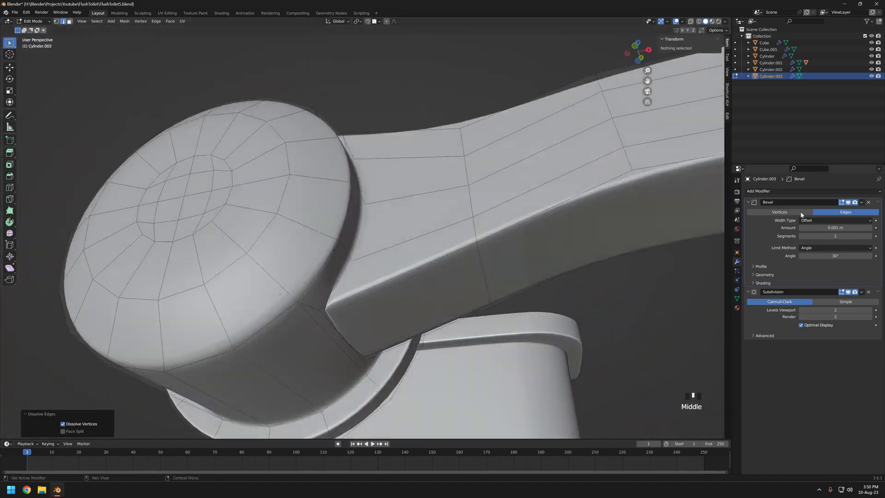
Remove the Bevel modifier and bevel the edge loop where the handle meets the knob with two segments
{"action": "left_click", "coordinate": [868, 202]}
{"action": "left_click", "coordinate": [835, 202]}
{"action": "scroll", "coordinate": [435, 208], "scroll_direction": "down", "scroll_amount": 4}
{"action": "middle_click_drag", "start_coordinate": [435, 208], "coordinate": [500, 318]}
{"action": "scroll", "coordinate": [440, 271], "scroll_direction": "up", "scroll_amount": 2}
{"action": "left_click", "coordinate": [378, 178], "text": "alt"}
{"action": "key", "text": "shift+z"}
{"action": "middle_click_drag", "start_coordinate": [397, 220], "coordinate": [385, 205]}
{"action": "key", "text": "shift+z"}
{"action": "key", "text": "ctrl+b"}
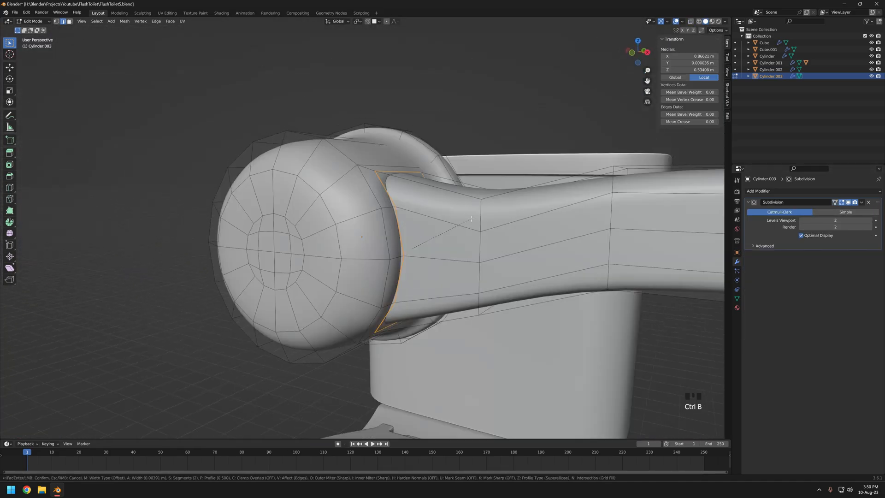
{"action": "left_click", "coordinate": [519, 217]}
Bevel the rim of the knob's front face and reposition the edge loop inside that face
{"action": "middle_click_drag", "start_coordinate": [518, 217], "coordinate": [426, 227]}
{"action": "middle_click_drag", "start_coordinate": [336, 360], "coordinate": [461, 242]}
{"action": "key", "text": "ctrl+b"}
{"action": "left_click", "coordinate": [440, 242]}
{"action": "left_click", "coordinate": [364, 239], "text": "alt"}
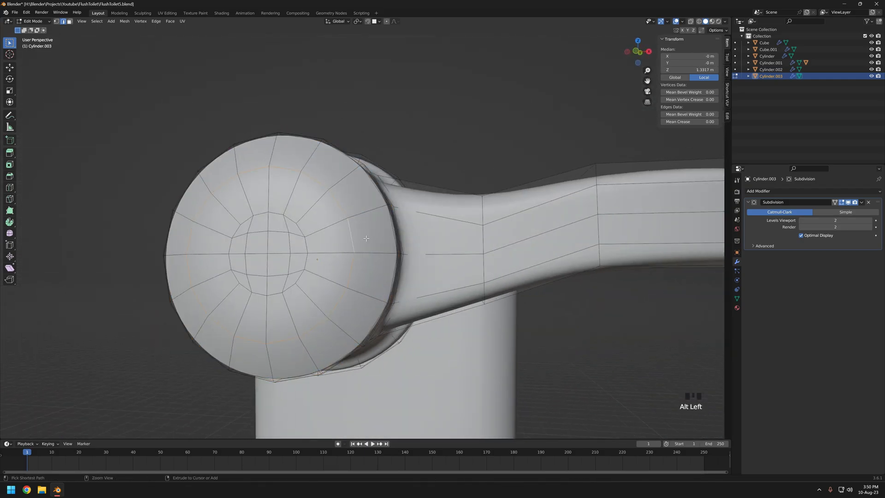
{"action": "left_click", "coordinate": [382, 240]}
{"action": "middle_click_drag", "start_coordinate": [382, 241], "coordinate": [308, 239]}
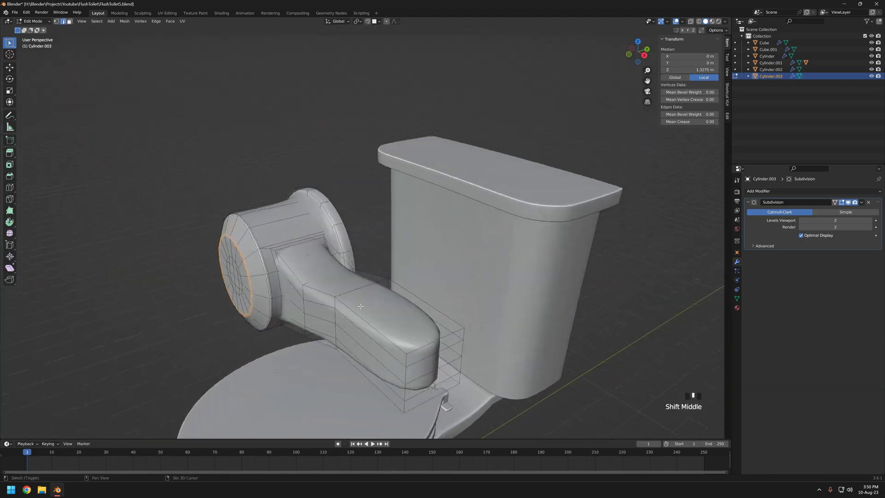
Bevel the flange's edge loop with a width of 0.00956 m and 2 segments
{"action": "scroll", "coordinate": [309, 239], "scroll_direction": "up", "scroll_amount": 7}
{"action": "scroll", "coordinate": [309, 239], "scroll_direction": "up", "scroll_amount": 1}
{"action": "left_click", "coordinate": [834, 202]}
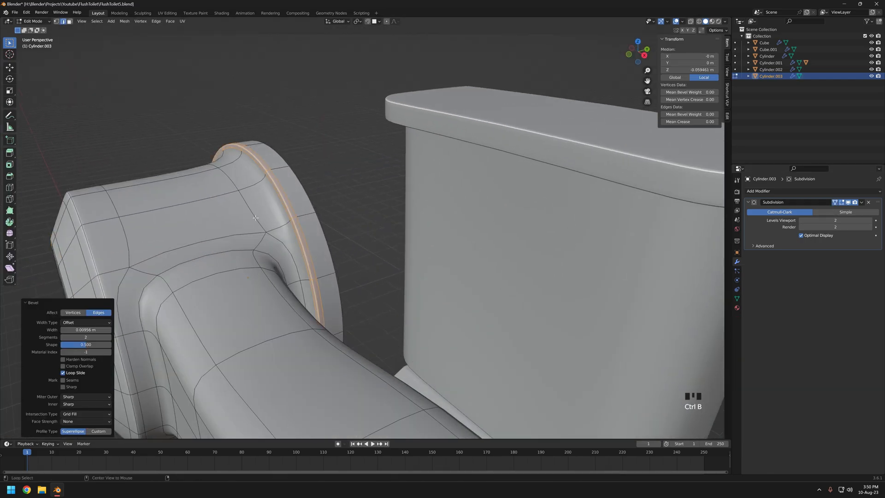
{"action": "scroll", "coordinate": [295, 265], "scroll_direction": "down", "scroll_amount": 5}
{"action": "middle_click_drag", "start_coordinate": [295, 265], "coordinate": [282, 207]}
{"action": "key", "text": "ctrl+b"}
Crease the selected edges of the handle mesh and fine-tune their mean crease
{"action": "middle_click_drag", "start_coordinate": [443, 387], "coordinate": [422, 279], "text": "shift"}
{"action": "right_click", "coordinate": [457, 273]}
{"action": "key", "text": "shift+e"}
{"action": "left_click", "coordinate": [389, 242]}
{"action": "middle_click_drag", "start_coordinate": [389, 242], "coordinate": [417, 320]}
{"action": "scroll", "coordinate": [417, 320], "scroll_direction": "up", "scroll_amount": 3}
{"action": "middle_click_drag", "start_coordinate": [417, 274], "coordinate": [408, 429], "text": "shift"}
{"action": "left_click_drag", "start_coordinate": [691, 122], "coordinate": [663, 122], "text": "shift"}
Try to add an edge loop to the handle and adjust its edges in wireframe display
{"action": "scroll", "coordinate": [461, 231], "scroll_direction": "down", "scroll_amount": 4}
{"action": "middle_click_drag", "start_coordinate": [369, 235], "coordinate": [543, 207]}
{"action": "left_click", "coordinate": [834, 202]}
{"action": "middle_click_drag", "start_coordinate": [461, 177], "coordinate": [421, 231]}
{"action": "key", "text": "ctrl+r"}
{"action": "key", "text": "Escape"}
{"action": "middle_click_drag", "start_coordinate": [435, 276], "coordinate": [455, 240]}
{"action": "key", "text": "shift+z"}
{"action": "scroll", "coordinate": [454, 241], "scroll_direction": "up", "scroll_amount": 2}
{"action": "left_click", "coordinate": [562, 227]}
{"action": "middle_click_drag", "start_coordinate": [558, 227], "coordinate": [417, 254]}
{"action": "mouse_move", "coordinate": [417, 254]}
{"action": "middle_mouse_down", "text": "shift"}
{"action": "mouse_move", "coordinate": [433, 235]}
{"action": "mouse_move", "coordinate": [480, 226]}
{"action": "mouse_move", "coordinate": [401, 235]}
{"action": "mouse_move", "coordinate": [460, 217]}
{"action": "mouse_move", "coordinate": [471, 245]}
{"action": "middle_mouse_up", "text": "shift"}
Raise the Subdivision modifier's viewport level and review the handle's smoothness in Object Mode
{"action": "left_click", "coordinate": [868, 220]}
{"action": "scroll", "coordinate": [461, 212], "scroll_direction": "down", "scroll_amount": 2}
{"action": "key", "text": "Tab"}
{"action": "scroll", "coordinate": [375, 217], "scroll_direction": "up", "scroll_amount": 3}
{"action": "middle_click_drag", "start_coordinate": [567, 228], "coordinate": [391, 226]}
{"action": "key", "text": "Tab"}
Select the edge loops along the handle's long edges and try to crease them
{"action": "left_click", "coordinate": [405, 294], "text": "alt"}
{"action": "middle_click_drag", "start_coordinate": [405, 294], "coordinate": [516, 203]}
{"action": "left_click", "coordinate": [238, 148], "text": "alt+shift"}
{"action": "left_click", "coordinate": [489, 173], "text": "alt+shift"}
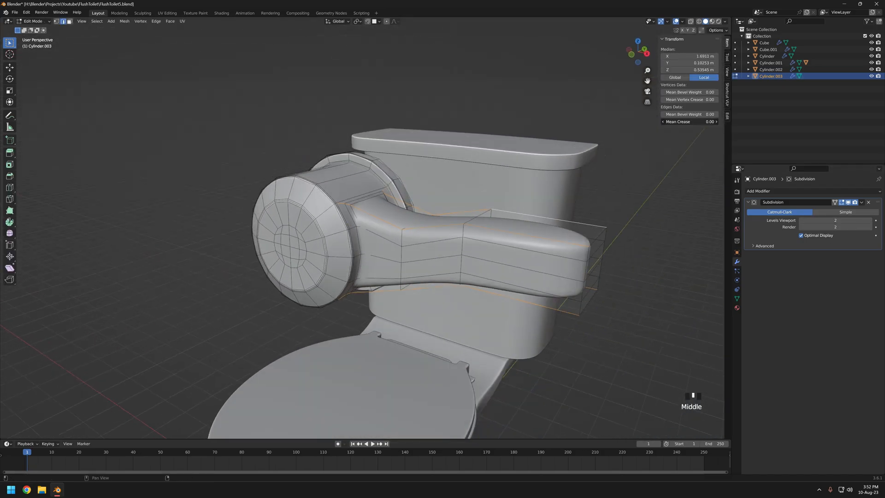
{"action": "key", "text": "Tab"}
{"action": "middle_click_drag", "start_coordinate": [460, 207], "coordinate": [421, 225]}
Undo the recent bevel and crease edits on the handle and remove its Bevel modifier
{"action": "key", "text": "ctrl+z"}
{"action": "key", "text": "ctrl+z"}
{"action": "key", "text": "ctrl+z"}
{"action": "key", "text": "ctrl+z"}
{"action": "key", "text": "ctrl+z"}
{"action": "key", "text": "ctrl+z"}
{"action": "left_click", "coordinate": [868, 202]}
Crease the edge loop where the knob meets the flange to 0.58 and the flange's rim loop to 0.50
{"action": "middle_click_drag", "start_coordinate": [359, 221], "coordinate": [334, 206]}
{"action": "left_click", "coordinate": [334, 206], "text": "alt"}
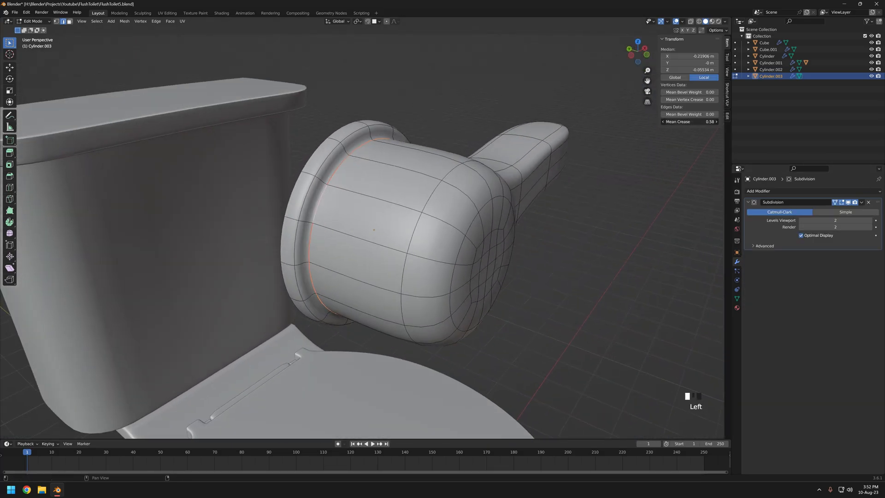
{"action": "mouse_move", "coordinate": [475, 169]}
{"action": "middle_mouse_down"}
{"action": "mouse_move", "coordinate": [451, 175]}
{"action": "mouse_move", "coordinate": [379, 117]}
{"action": "mouse_move", "coordinate": [461, 174]}
{"action": "mouse_move", "coordinate": [481, 168]}
{"action": "middle_mouse_up"}
{"action": "left_click", "coordinate": [334, 154], "text": "alt"}
{"action": "left_click_drag", "start_coordinate": [690, 122], "coordinate": [705, 121]}
{"action": "middle_click_drag", "start_coordinate": [475, 194], "coordinate": [368, 177]}
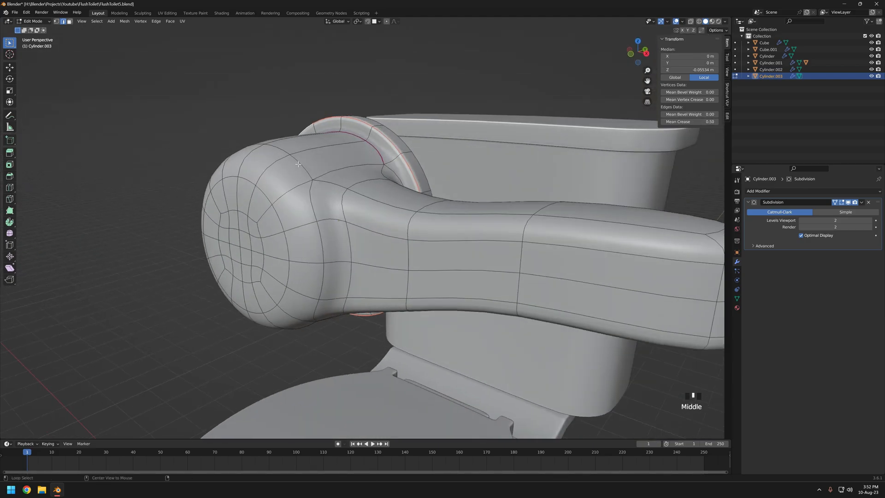
Crease the edge loop around the knob's front rim to about 0.5
{"action": "left_click", "coordinate": [311, 151], "text": "alt"}
{"action": "middle_click_drag", "start_coordinate": [362, 233], "coordinate": [376, 228]}
{"action": "left_click_drag", "start_coordinate": [689, 121], "coordinate": [683, 122]}
{"action": "scroll", "coordinate": [405, 237], "scroll_direction": "down", "scroll_amount": 3}
{"action": "mouse_move", "coordinate": [406, 237]}
{"action": "middle_mouse_down"}
{"action": "mouse_move", "coordinate": [446, 249]}
{"action": "mouse_move", "coordinate": [404, 243]}
{"action": "middle_mouse_up"}
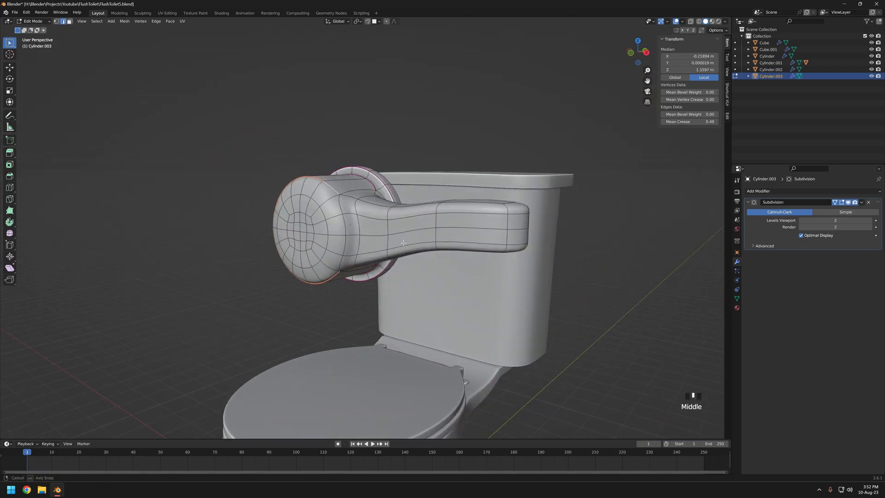
{"action": "left_click_drag", "start_coordinate": [688, 122], "coordinate": [690, 121]}
Set the crease of the edge loop around the handle's base to 0.47
{"action": "middle_click_drag", "start_coordinate": [341, 216], "coordinate": [295, 196]}
{"action": "key", "text": "Tab"}
{"action": "key", "text": "Tab"}
{"action": "scroll", "coordinate": [329, 214], "scroll_direction": "up", "scroll_amount": 3}
{"action": "left_click", "coordinate": [330, 223], "text": "alt"}
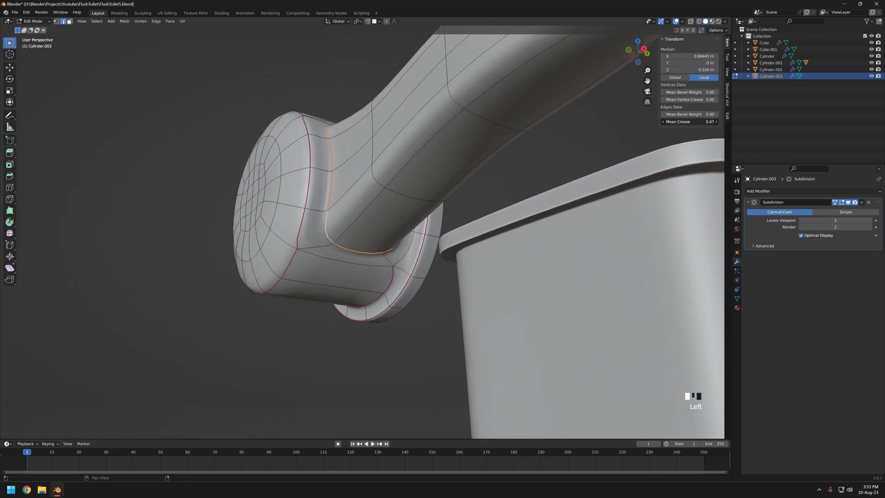
{"action": "middle_click_drag", "start_coordinate": [369, 185], "coordinate": [438, 221]}
Add an edge loop around the handle and review the shape in Object Mode
{"action": "key", "text": "ctrl+r"}
{"action": "left_click", "coordinate": [456, 194]}
{"action": "left_click", "coordinate": [433, 196]}
{"action": "key", "text": "Tab"}
{"action": "middle_click_drag", "start_coordinate": [360, 181], "coordinate": [599, 139]}
Select another edge loop on the handle, check the shape in Object Mode and undo the last change
{"action": "key", "text": "Tab"}
{"action": "left_click", "coordinate": [687, 130], "text": "alt"}
{"action": "scroll", "coordinate": [549, 189], "scroll_direction": "down", "scroll_amount": 3}
{"action": "middle_click_drag", "start_coordinate": [548, 189], "coordinate": [502, 240]}
{"action": "key", "text": "Tab"}
{"action": "key", "text": "ctrl+z"}
Crease the edge loops running along the handle's long edges
{"action": "scroll", "coordinate": [502, 239], "scroll_direction": "up", "scroll_amount": 3}
{"action": "left_click", "coordinate": [381, 226], "text": "alt"}
{"action": "left_click_drag", "start_coordinate": [690, 122], "coordinate": [719, 121]}
{"action": "middle_click_drag", "start_coordinate": [359, 196], "coordinate": [695, 129]}
{"action": "left_click", "coordinate": [258, 189], "text": "alt"}
{"action": "key", "text": "Tab"}
{"action": "scroll", "coordinate": [461, 169], "scroll_direction": "down", "scroll_amount": 3}
{"action": "middle_click_drag", "start_coordinate": [460, 169], "coordinate": [457, 209]}
Add a Subdivision Surface modifier to the handle with a viewport level of 2
{"action": "left_click", "coordinate": [805, 191]}
{"action": "left_click", "coordinate": [746, 318]}
{"action": "left_click", "coordinate": [869, 220]}
{"action": "middle_click_drag", "start_coordinate": [501, 238], "coordinate": [510, 276]}
{"action": "scroll", "coordinate": [430, 182], "scroll_direction": "up", "scroll_amount": 3}
{"action": "scroll", "coordinate": [340, 241], "scroll_direction": "down", "scroll_amount": 4}
Add an edge loop around the handle's base next to the knob
{"action": "key", "text": "Tab"}
{"action": "key", "text": "ctrl+r"}
{"action": "left_click", "coordinate": [415, 258]}
{"action": "middle_click_drag", "start_coordinate": [414, 259], "coordinate": [354, 209]}
{"action": "key", "text": "Tab"}
{"action": "key", "text": "Tab"}
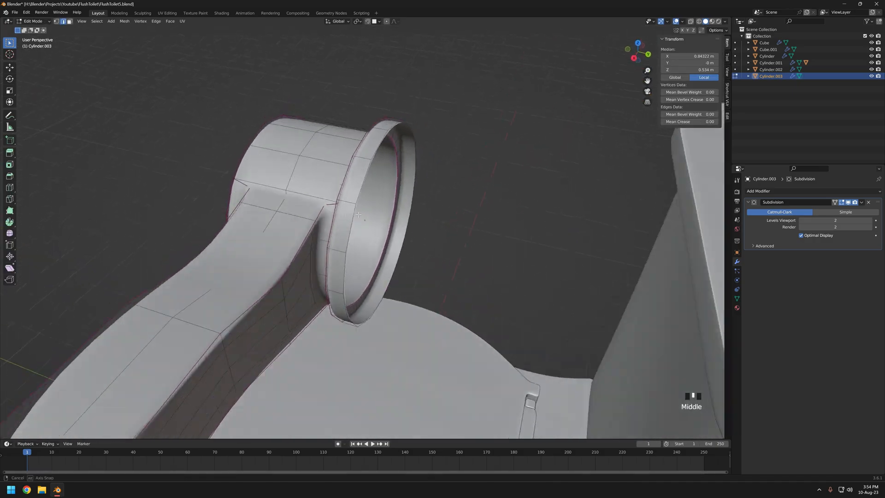
Remove the crease from the edge loops along the handle's long edges
{"action": "scroll", "coordinate": [401, 208], "scroll_direction": "up", "scroll_amount": 1}
{"action": "middle_click_drag", "start_coordinate": [401, 207], "coordinate": [401, 209]}
{"action": "middle_click_drag", "start_coordinate": [464, 204], "coordinate": [315, 199]}
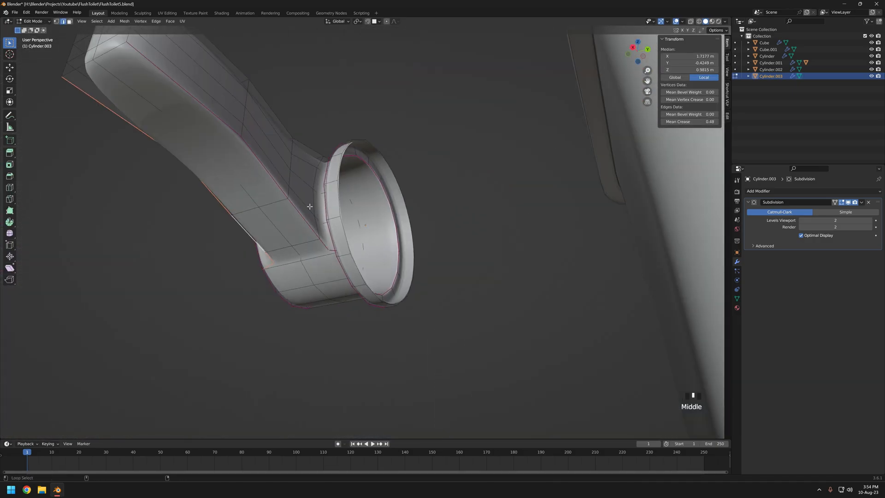
{"action": "key", "text": "Tab"}
{"action": "middle_click_drag", "start_coordinate": [497, 155], "coordinate": [393, 244]}
{"action": "scroll", "coordinate": [377, 239], "scroll_direction": "up", "scroll_amount": 3}
{"action": "key", "text": "Tab"}
{"action": "key", "text": "shift+z"}
{"action": "left_click_drag", "start_coordinate": [692, 122], "coordinate": [662, 121]}
{"action": "key", "text": "shift+z"}
Select the edge loops around the knob's rim and adjust their mean crease
{"action": "middle_click_drag", "start_coordinate": [470, 217], "coordinate": [359, 224]}
{"action": "scroll", "coordinate": [462, 218], "scroll_direction": "down", "scroll_amount": 3}
{"action": "left_click", "coordinate": [358, 223], "text": "alt"}
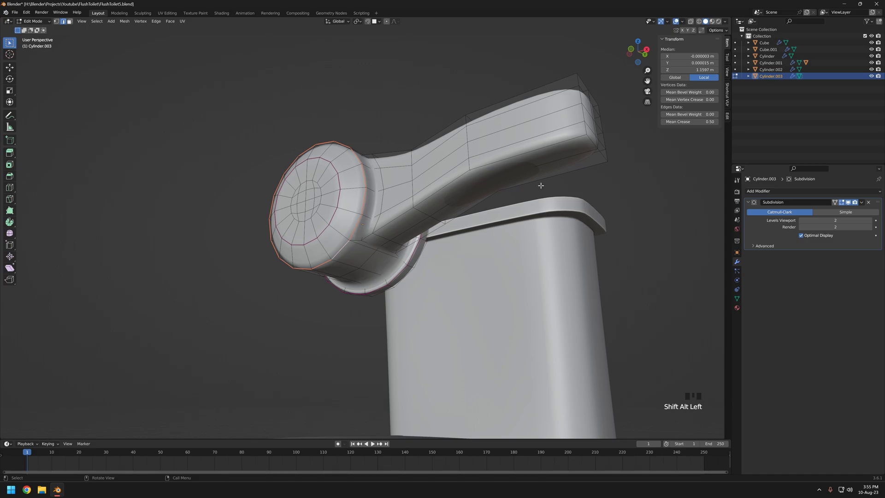
{"action": "middle_click_drag", "start_coordinate": [639, 161], "coordinate": [682, 138]}
{"action": "left_click", "coordinate": [703, 122]}
Relax the edge loops around the knob and its base one after another with LoopTools
{"action": "mouse_move", "coordinate": [401, 154]}
{"action": "middle_mouse_down"}
{"action": "mouse_move", "coordinate": [421, 217]}
{"action": "mouse_move", "coordinate": [421, 204]}
{"action": "mouse_move", "coordinate": [374, 217]}
{"action": "mouse_move", "coordinate": [354, 254]}
{"action": "middle_mouse_up"}
{"action": "left_click", "coordinate": [696, 89]}
{"action": "left_click", "coordinate": [301, 221], "text": "alt"}
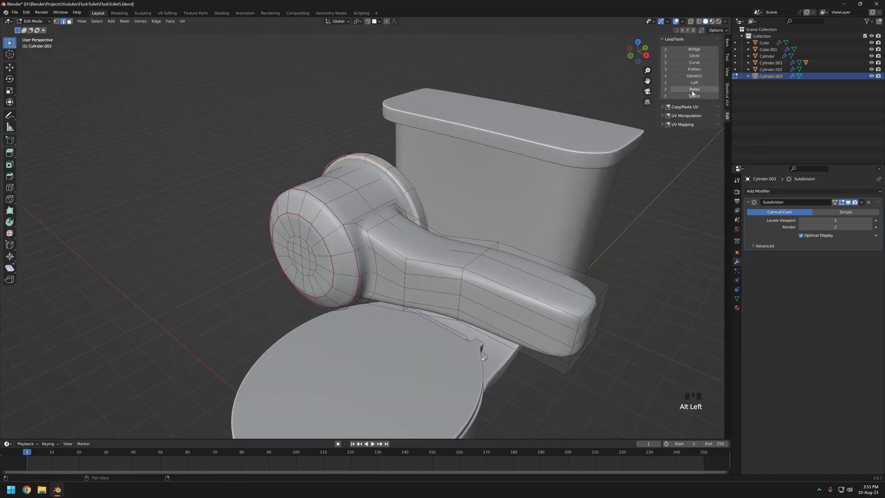
{"action": "middle_click_drag", "start_coordinate": [438, 221], "coordinate": [341, 249]}
{"action": "left_click", "coordinate": [374, 225], "text": "alt"}
{"action": "left_click", "coordinate": [694, 89]}
{"action": "mouse_move", "coordinate": [391, 207]}
{"action": "middle_mouse_down"}
{"action": "mouse_move", "coordinate": [442, 202]}
{"action": "mouse_move", "coordinate": [508, 214]}
{"action": "mouse_move", "coordinate": [348, 175]}
{"action": "mouse_move", "coordinate": [336, 221]}
{"action": "mouse_move", "coordinate": [343, 191]}
{"action": "middle_mouse_up"}
{"action": "key", "text": "shift+z"}
{"action": "left_click", "coordinate": [415, 158], "text": "alt"}
{"action": "key", "text": "shift+z"}
{"action": "left_click", "coordinate": [693, 89]}
Return to Object Mode and raise the handle's subdivision viewport level to 3
{"action": "scroll", "coordinate": [350, 194], "scroll_direction": "down", "scroll_amount": 4}
{"action": "middle_click_drag", "start_coordinate": [277, 198], "coordinate": [443, 204]}
{"action": "key", "text": "Tab"}
{"action": "left_click", "coordinate": [870, 220]}
{"action": "middle_click_drag", "start_coordinate": [553, 240], "coordinate": [530, 251]}
{"action": "left_click", "coordinate": [531, 253]}
Scale the handle down in front view and move it to the upper right area of the tank's front
{"action": "scroll", "coordinate": [521, 250], "scroll_direction": "down", "scroll_amount": 3}
{"action": "key", "text": "KP_1"}
{"action": "left_click", "coordinate": [435, 224]}
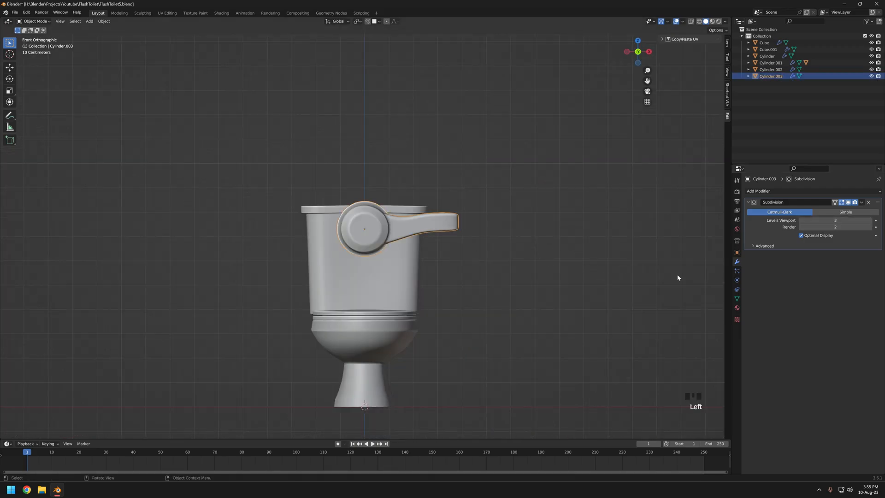
{"action": "key", "text": "s"}
{"action": "left_click", "coordinate": [444, 241]}
{"action": "scroll", "coordinate": [415, 256], "scroll_direction": "up", "scroll_amount": 5}
{"action": "key", "text": "g"}
{"action": "left_click", "coordinate": [575, 255]}
{"action": "scroll", "coordinate": [518, 255], "scroll_direction": "down", "scroll_amount": 4}
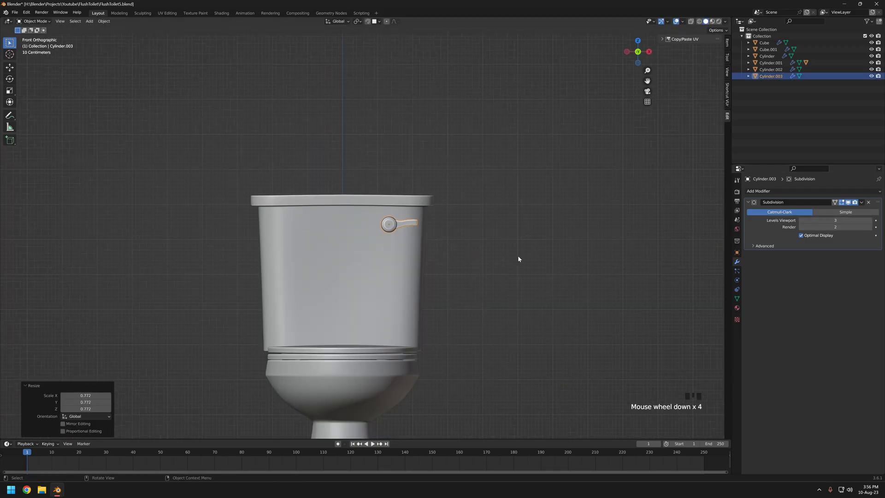
Move the handle along Y until its base sits against the tank's front wall
{"action": "middle_click_drag", "start_coordinate": [518, 255], "coordinate": [429, 261]}
{"action": "key", "text": "g"}
{"action": "key", "text": "y"}
{"action": "left_click", "coordinate": [577, 254]}
{"action": "scroll", "coordinate": [462, 237], "scroll_direction": "up", "scroll_amount": 6}
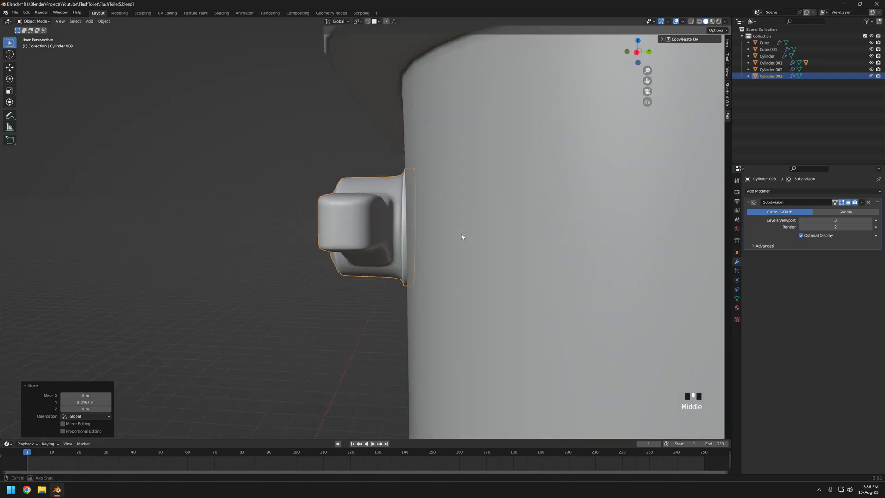
{"action": "middle_click_drag", "start_coordinate": [510, 243], "coordinate": [270, 247]}
{"action": "key", "text": "g"}
{"action": "key", "text": "y"}
{"action": "left_click", "coordinate": [343, 233]}
{"action": "key", "text": "Tab"}
{"action": "scroll", "coordinate": [352, 237], "scroll_direction": "down", "scroll_amount": 6}
{"action": "key", "text": "g"}
{"action": "key", "text": "y"}
{"action": "left_click", "coordinate": [430, 219]}
Rotate the handle to about 91.9° on X and 0.7° on Z so it follows the tank's front wall
{"action": "middle_click_drag", "start_coordinate": [430, 220], "coordinate": [486, 252]}
{"action": "left_click", "coordinate": [522, 233]}
{"action": "key", "text": "r"}
{"action": "key", "text": "z"}
{"action": "left_click", "coordinate": [483, 203]}
{"action": "middle_click_drag", "start_coordinate": [483, 204], "coordinate": [478, 251]}
{"action": "scroll", "coordinate": [414, 131], "scroll_direction": "down", "scroll_amount": 8}
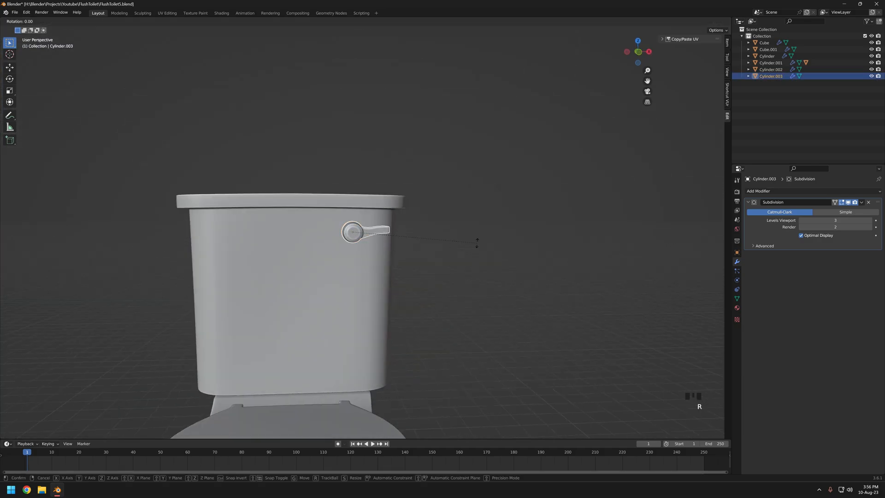
{"action": "left_click", "coordinate": [463, 243]}
{"action": "scroll", "coordinate": [359, 267], "scroll_direction": "up", "scroll_amount": 6}
{"action": "middle_click_drag", "start_coordinate": [360, 268], "coordinate": [371, 259]}
{"action": "key", "text": "r"}
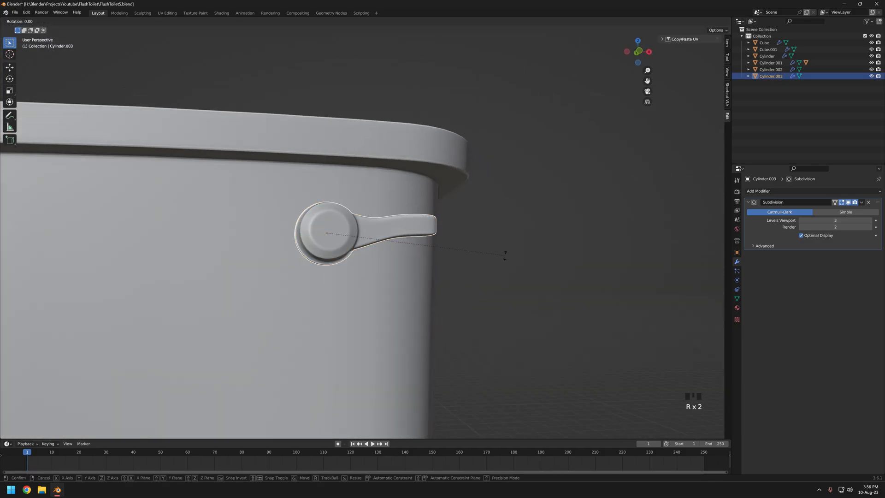
{"action": "left_click", "coordinate": [256, 325]}
Apply the handle's scale and shrink the handle to about 0.93 m long
{"action": "scroll", "coordinate": [498, 294], "scroll_direction": "down", "scroll_amount": 7}
{"action": "middle_click_drag", "start_coordinate": [498, 295], "coordinate": [414, 319]}
{"action": "scroll", "coordinate": [414, 318], "scroll_direction": "up", "scroll_amount": 2}
{"action": "scroll", "coordinate": [363, 233], "scroll_direction": "up", "scroll_amount": 7}
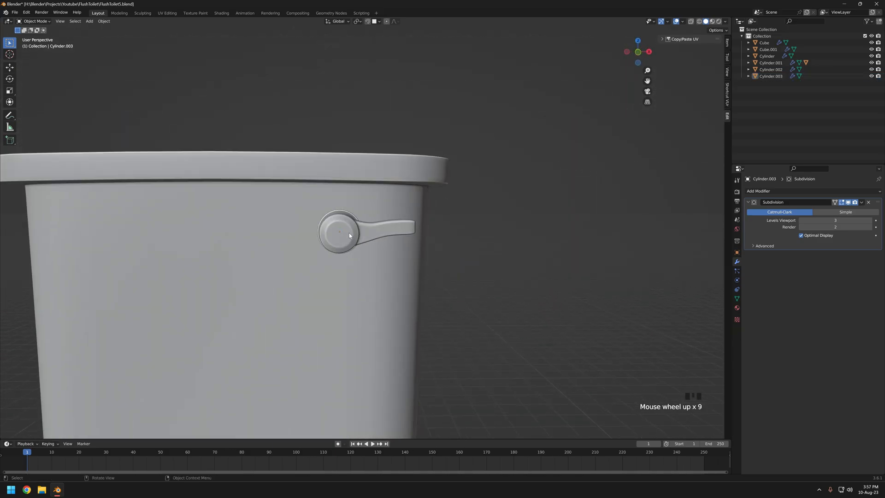
{"action": "key", "text": "KP_1"}
{"action": "left_click", "coordinate": [350, 236]}
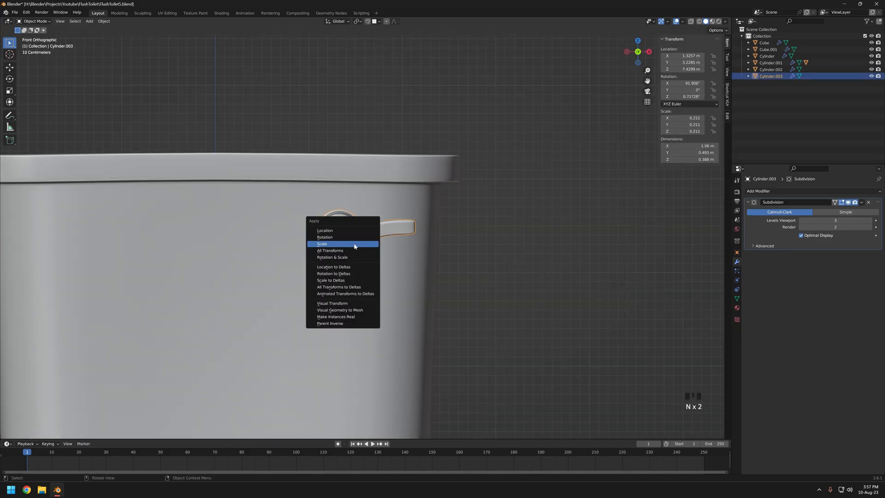
{"action": "left_click", "coordinate": [538, 270]}
{"action": "scroll", "coordinate": [498, 280], "scroll_direction": "down", "scroll_amount": 8}
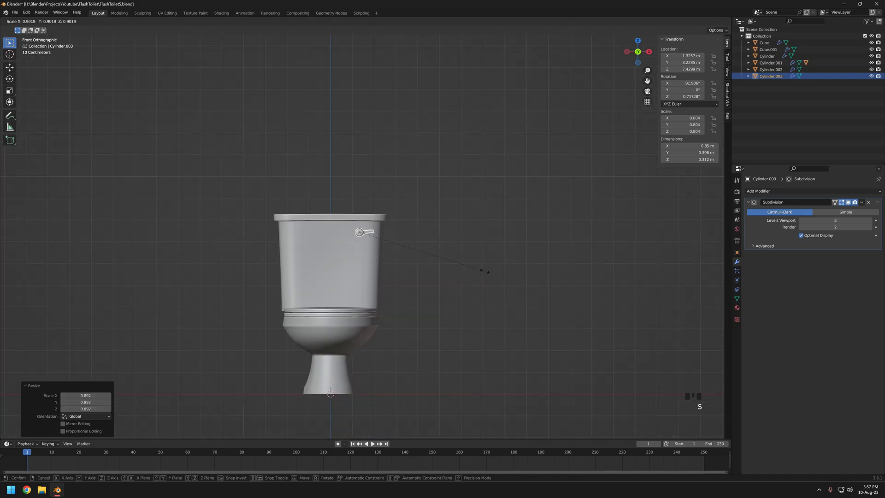
{"action": "left_click", "coordinate": [496, 275]}
Apply the scale of the resized handle again
{"action": "scroll", "coordinate": [496, 275], "scroll_direction": "up", "scroll_amount": 13}
{"action": "mouse_move", "coordinate": [488, 275]}
{"action": "middle_mouse_down"}
{"action": "mouse_move", "coordinate": [372, 279]}
{"action": "mouse_move", "coordinate": [441, 301]}
{"action": "mouse_move", "coordinate": [498, 277]}
{"action": "middle_mouse_up"}
{"action": "key", "text": "ctrl+a"}
{"action": "left_click", "coordinate": [343, 230]}
{"action": "scroll", "coordinate": [376, 285], "scroll_direction": "down", "scroll_amount": 16}
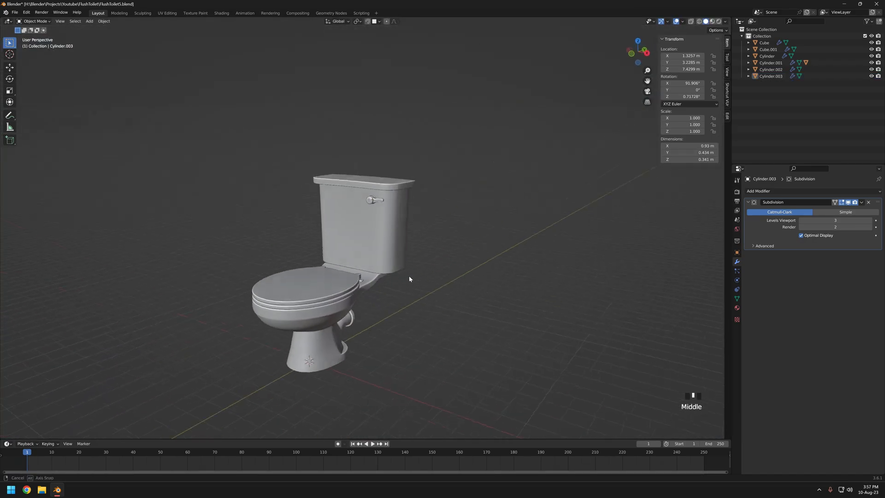
Shade the viewport with a dark MatCap and swing the lid and seat open, rotating the seat -70° about X
{"action": "left_click", "coordinate": [725, 21]}
{"action": "left_click", "coordinate": [720, 53]}
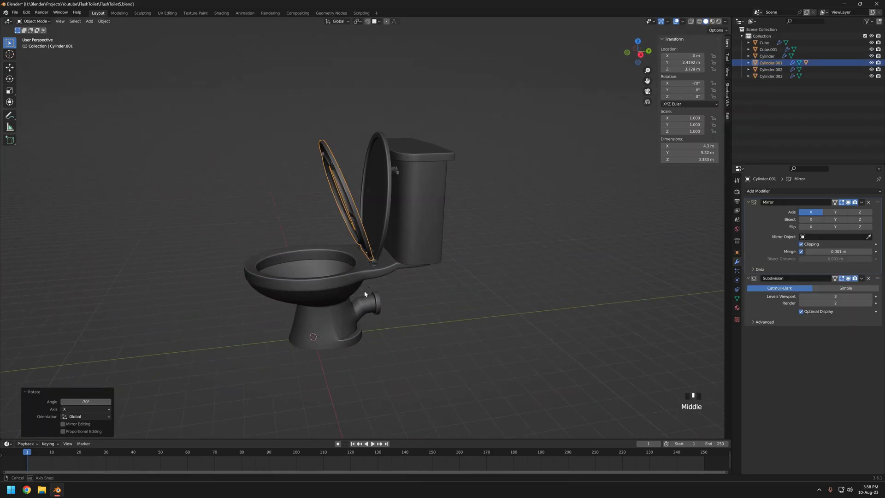
{"action": "left_click", "coordinate": [434, 299]}
{"action": "middle_click_drag", "start_coordinate": [433, 299], "coordinate": [482, 302]}
Maximize the viewport and inspect the finished toilet from all sides and up close
{"action": "key", "text": "ctrl+space"}
{"action": "middle_click_drag", "start_coordinate": [563, 284], "coordinate": [541, 328]}
{"action": "scroll", "coordinate": [540, 329], "scroll_direction": "down", "scroll_amount": 4}
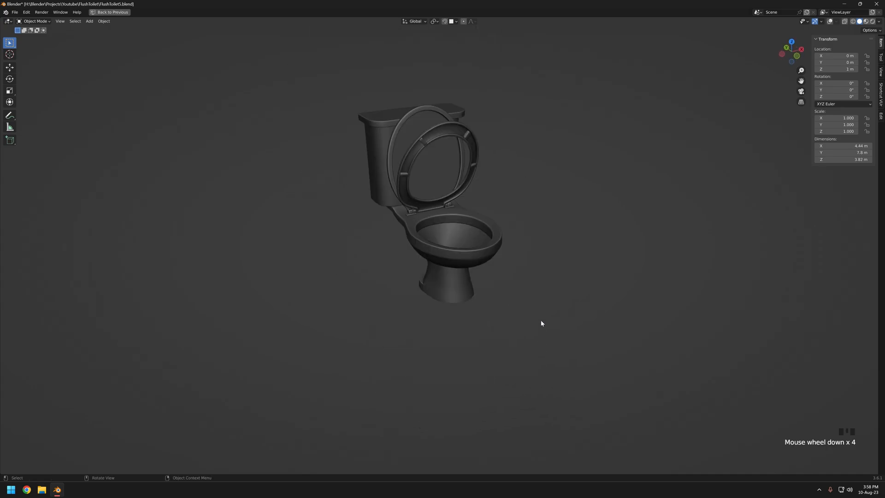
{"action": "middle_click_drag", "start_coordinate": [603, 279], "coordinate": [351, 260]}
{"action": "scroll", "coordinate": [365, 263], "scroll_direction": "up", "scroll_amount": 5}
{"action": "scroll", "coordinate": [261, 277], "scroll_direction": "down", "scroll_amount": 9}
{"action": "middle_click_drag", "start_coordinate": [261, 277], "coordinate": [341, 318]}
{"action": "key", "text": "grave"}
{"action": "middle_click_drag", "start_coordinate": [617, 378], "coordinate": [381, 251]}
{"action": "scroll", "coordinate": [437, 263], "scroll_direction": "up", "scroll_amount": 5}
{"action": "scroll", "coordinate": [469, 263], "scroll_direction": "down", "scroll_amount": 10}
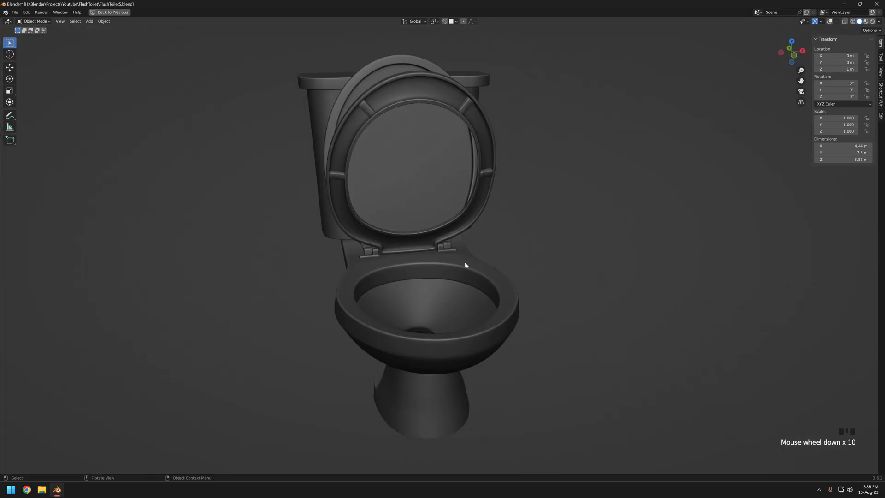
Preview the toilet with a glossy red MatCap
{"action": "left_click", "coordinate": [858, 42]}
{"action": "left_click", "coordinate": [837, 114]}
{"action": "middle_click_drag", "start_coordinate": [521, 272], "coordinate": [469, 326]}
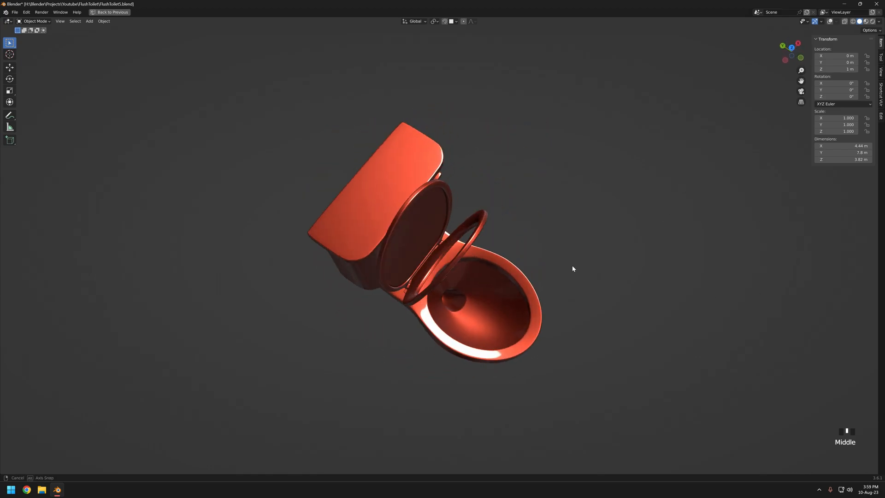
{"action": "middle_click_drag", "start_coordinate": [447, 221], "coordinate": [407, 248]}
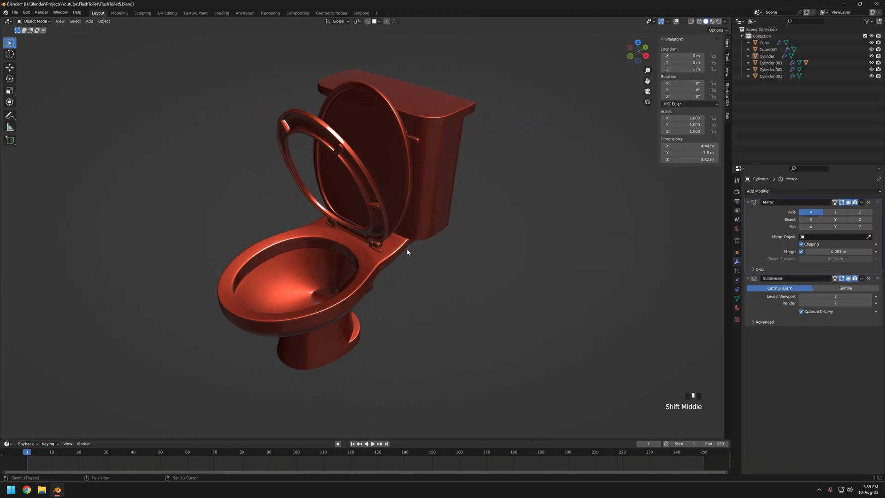
Turn the viewport overlays back on and return the bowl to Object Mode
{"action": "middle_click_drag", "start_coordinate": [407, 247], "coordinate": [401, 241]}
{"action": "mouse_move", "coordinate": [389, 244]}
{"action": "middle_mouse_down"}
{"action": "mouse_move", "coordinate": [381, 271]}
{"action": "mouse_move", "coordinate": [304, 171]}
{"action": "mouse_move", "coordinate": [396, 184]}
{"action": "mouse_move", "coordinate": [391, 195]}
{"action": "middle_mouse_up"}
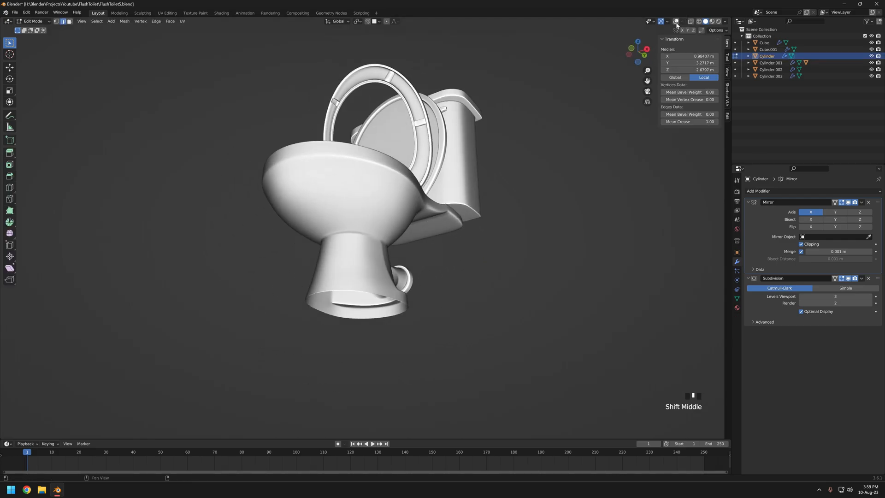
{"action": "left_click", "coordinate": [676, 22]}
{"action": "middle_click_drag", "start_coordinate": [442, 216], "coordinate": [405, 245]}
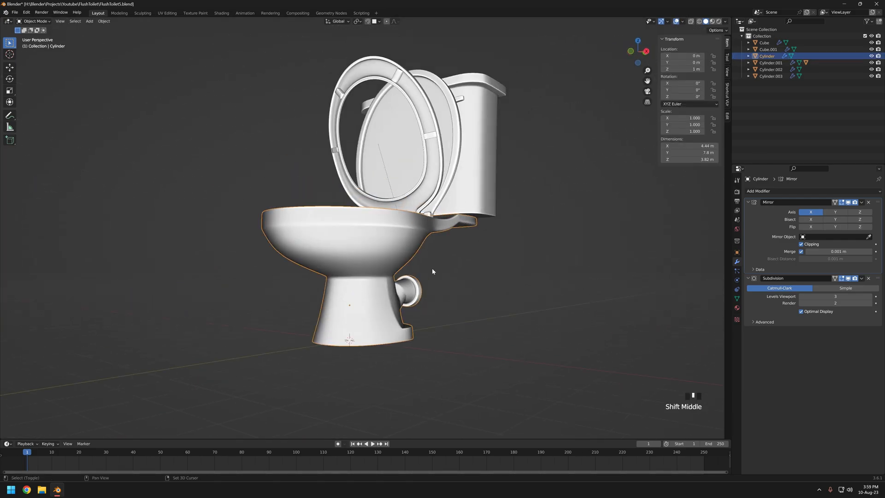
{"action": "mouse_move", "coordinate": [432, 271]}
{"action": "middle_mouse_down"}
{"action": "mouse_move", "coordinate": [502, 272]}
{"action": "mouse_move", "coordinate": [449, 262]}
{"action": "middle_mouse_up"}
Try another MatCap on the toilet and set the viewport to the dark gray one
{"action": "left_click", "coordinate": [724, 21]}
{"action": "left_click", "coordinate": [717, 68]}
{"action": "left_click", "coordinate": [622, 113]}
{"action": "mouse_move", "coordinate": [480, 212]}
{"action": "middle_mouse_down"}
{"action": "mouse_move", "coordinate": [458, 258]}
{"action": "mouse_move", "coordinate": [329, 215]}
{"action": "mouse_move", "coordinate": [494, 245]}
{"action": "mouse_move", "coordinate": [429, 208]}
{"action": "middle_mouse_up"}
{"action": "scroll", "coordinate": [494, 244], "scroll_direction": "down", "scroll_amount": 3}
{"action": "left_click", "coordinate": [725, 21]}
{"action": "left_click", "coordinate": [719, 69]}
{"action": "left_click", "coordinate": [642, 92]}
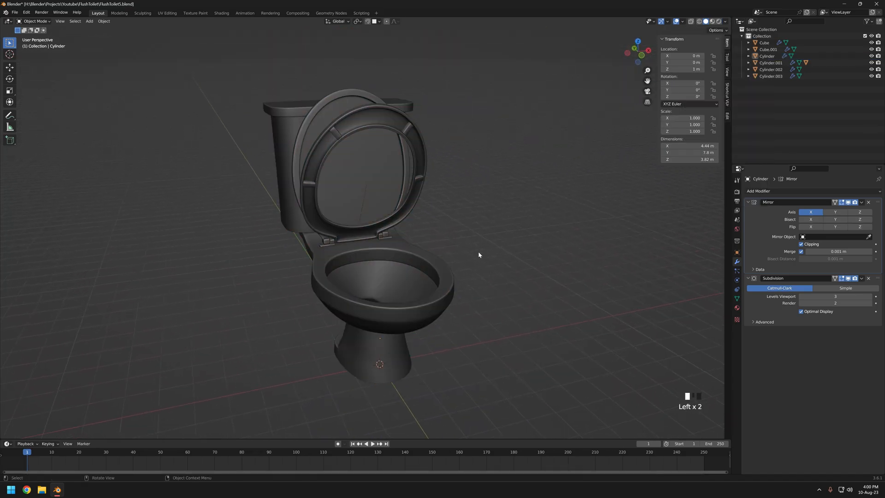